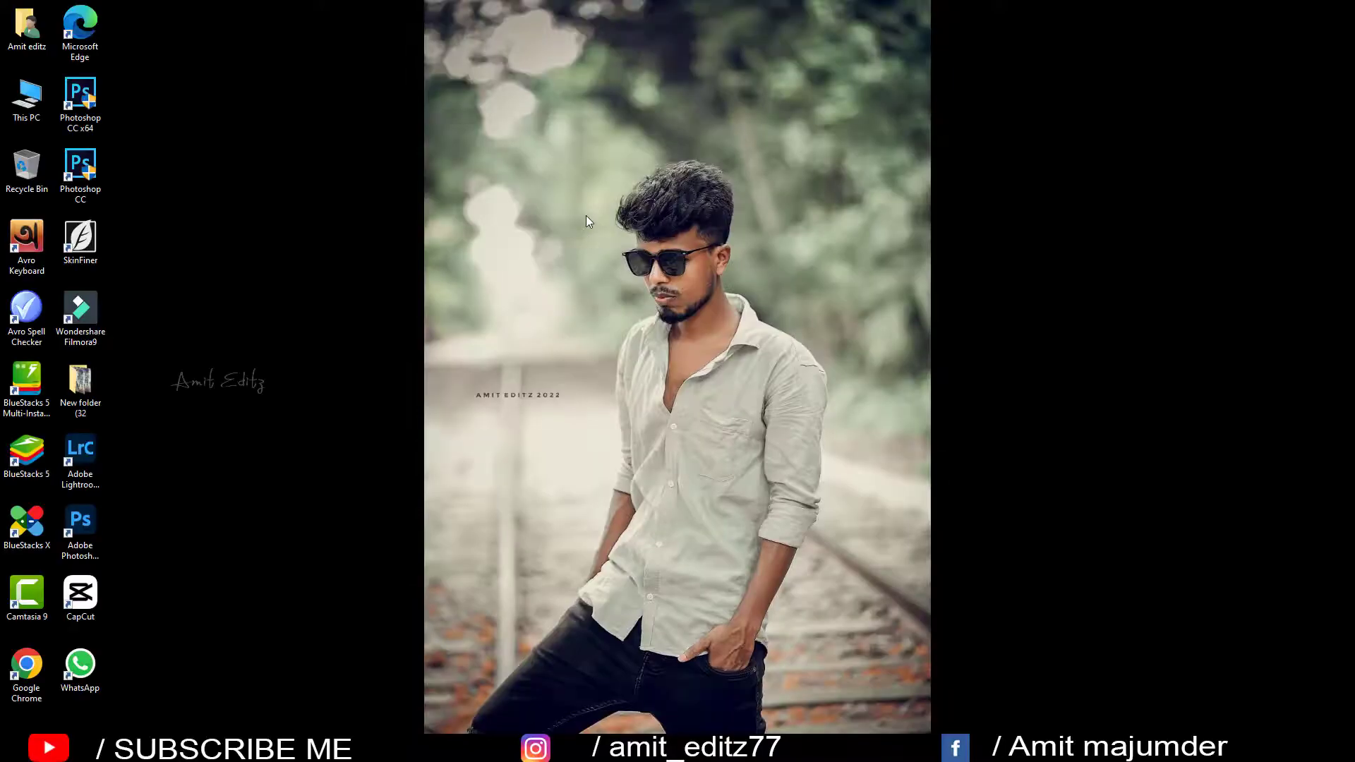
- Refresh the Windows desktop from its right-click menu
{"action": "right_click", "coordinate": [586, 214]}
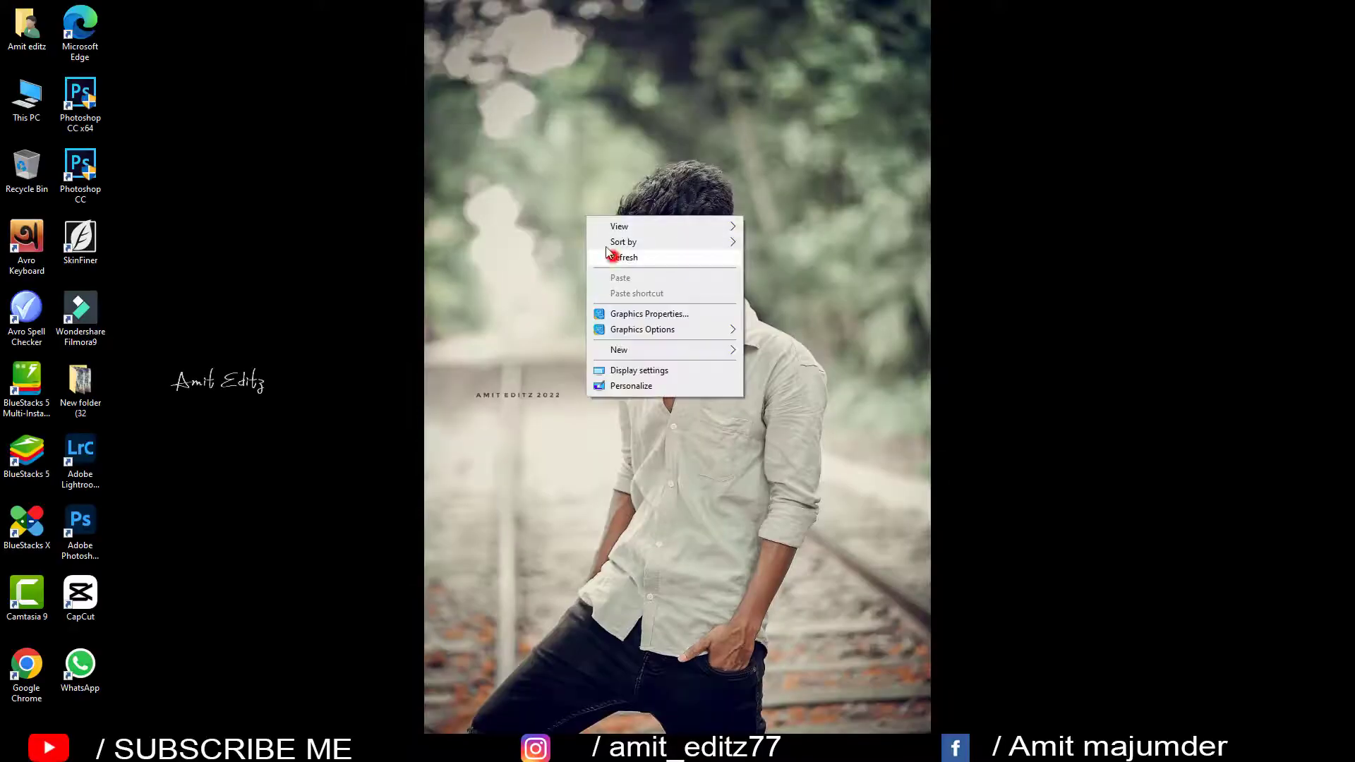
{"action": "right_click", "coordinate": [604, 239]}
{"action": "left_click", "coordinate": [631, 281]}
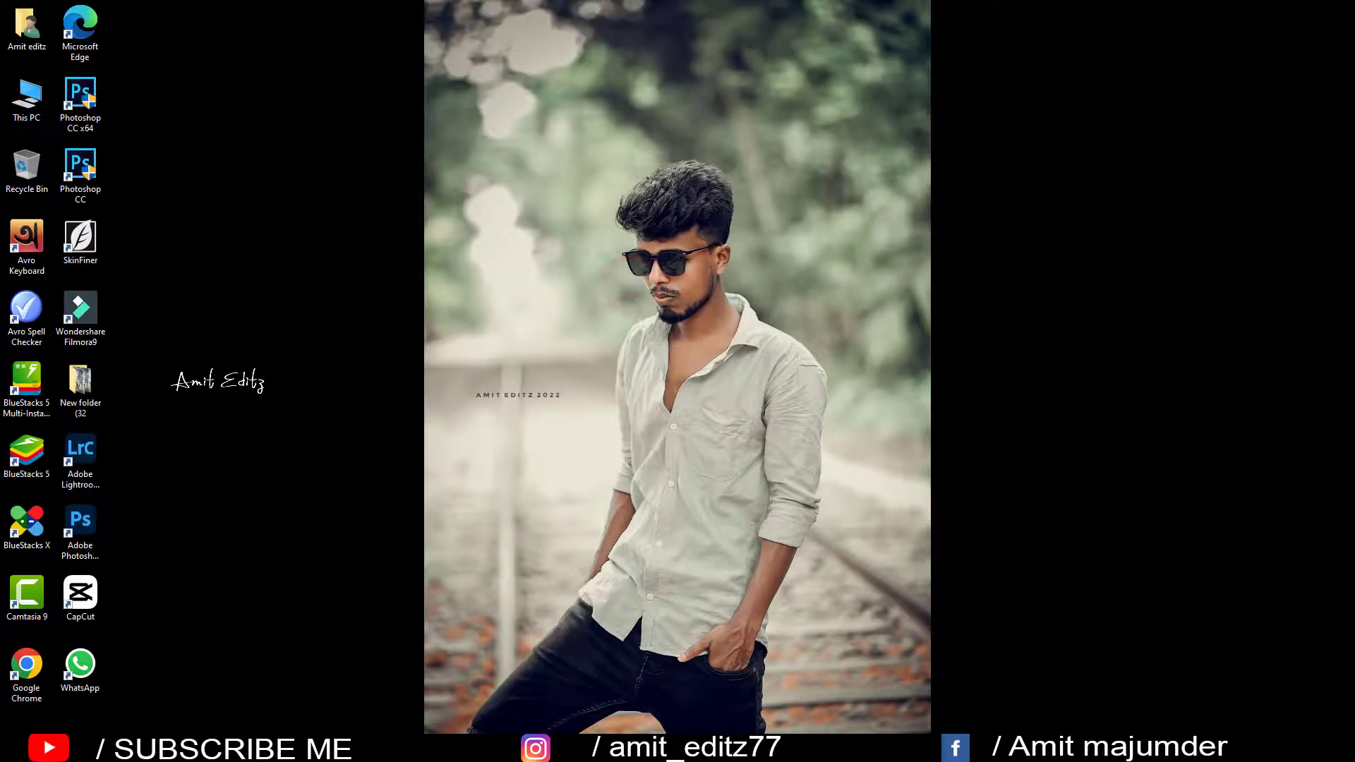
- Check the man's cut-out against a hidden Background, then drag Layer 1 into the desert document
{"action": "scroll", "coordinate": [616, 356], "scroll_direction": "up", "scroll_amount": 1}
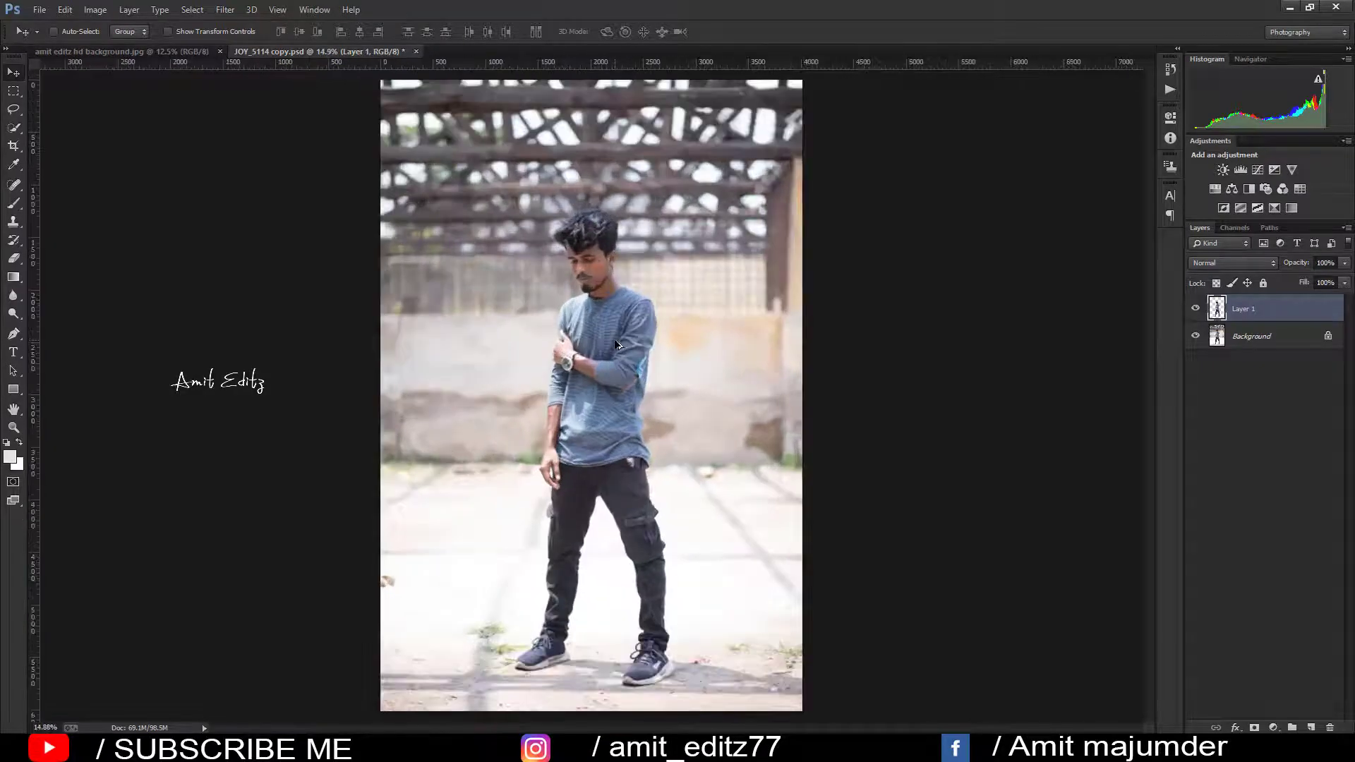
{"action": "left_click", "coordinate": [1196, 336]}
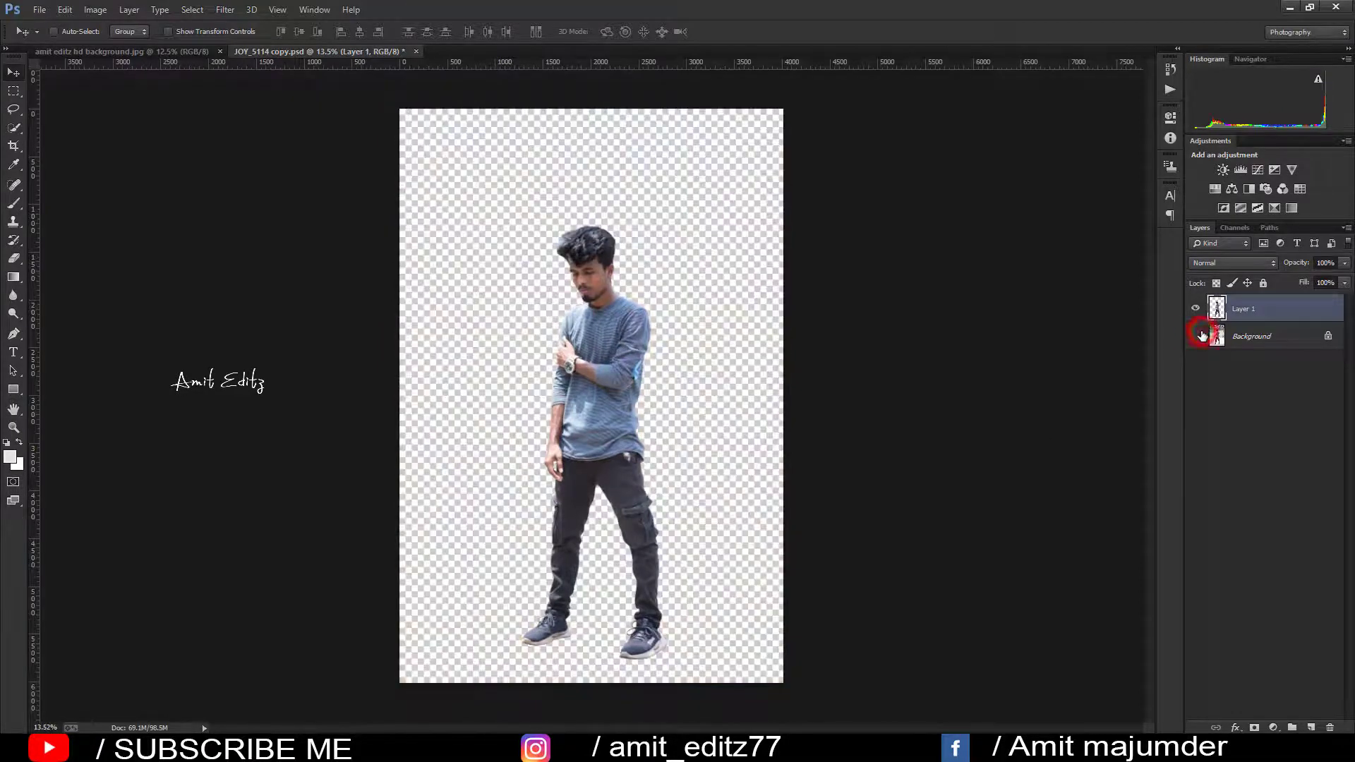
{"action": "left_click", "coordinate": [1196, 336]}
{"action": "left_click", "coordinate": [1196, 336]}
{"action": "scroll", "coordinate": [676, 357], "scroll_direction": "up", "scroll_amount": 1}
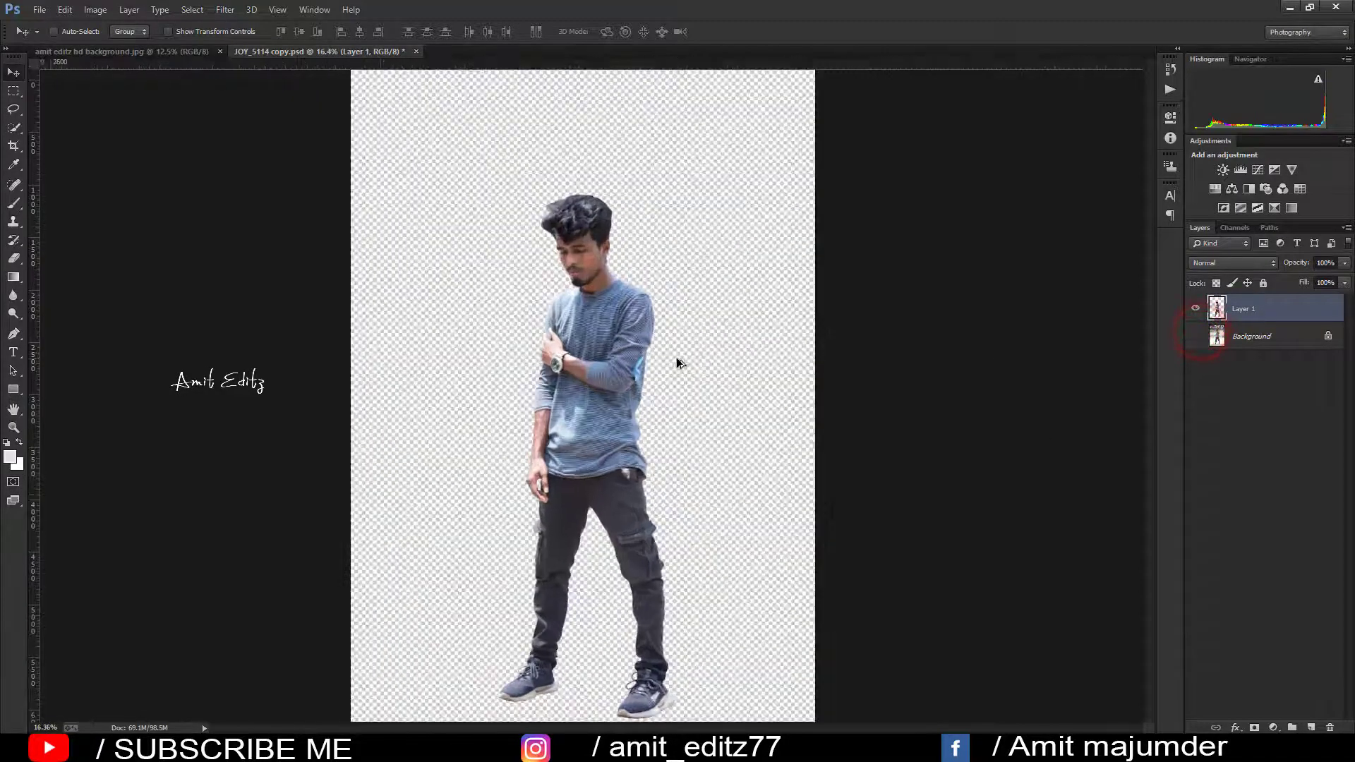
{"action": "scroll", "coordinate": [676, 357], "scroll_direction": "down", "scroll_amount": 1}
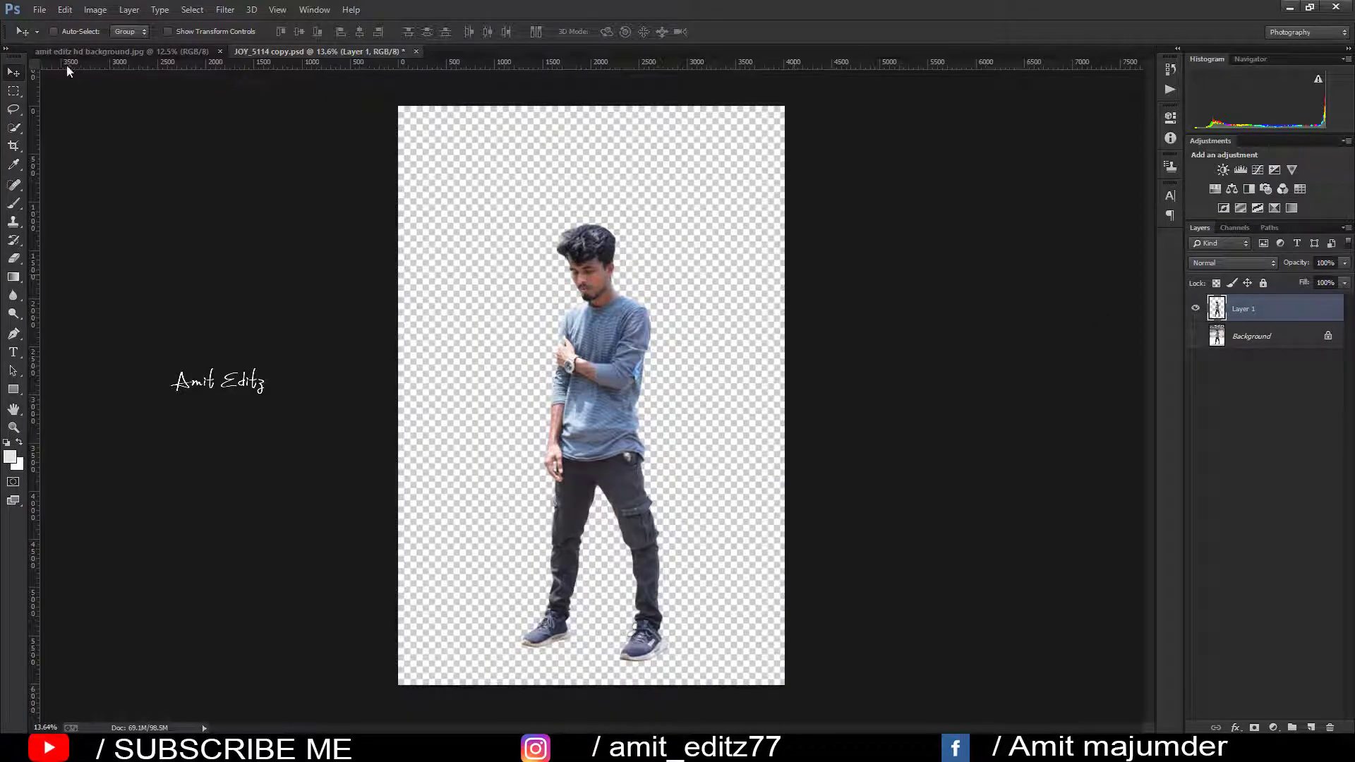
{"action": "mouse_move", "coordinate": [603, 369]}
{"action": "left_mouse_down"}
{"action": "mouse_move", "coordinate": [619, 393]}
{"action": "mouse_move", "coordinate": [604, 382]}
{"action": "left_mouse_up"}
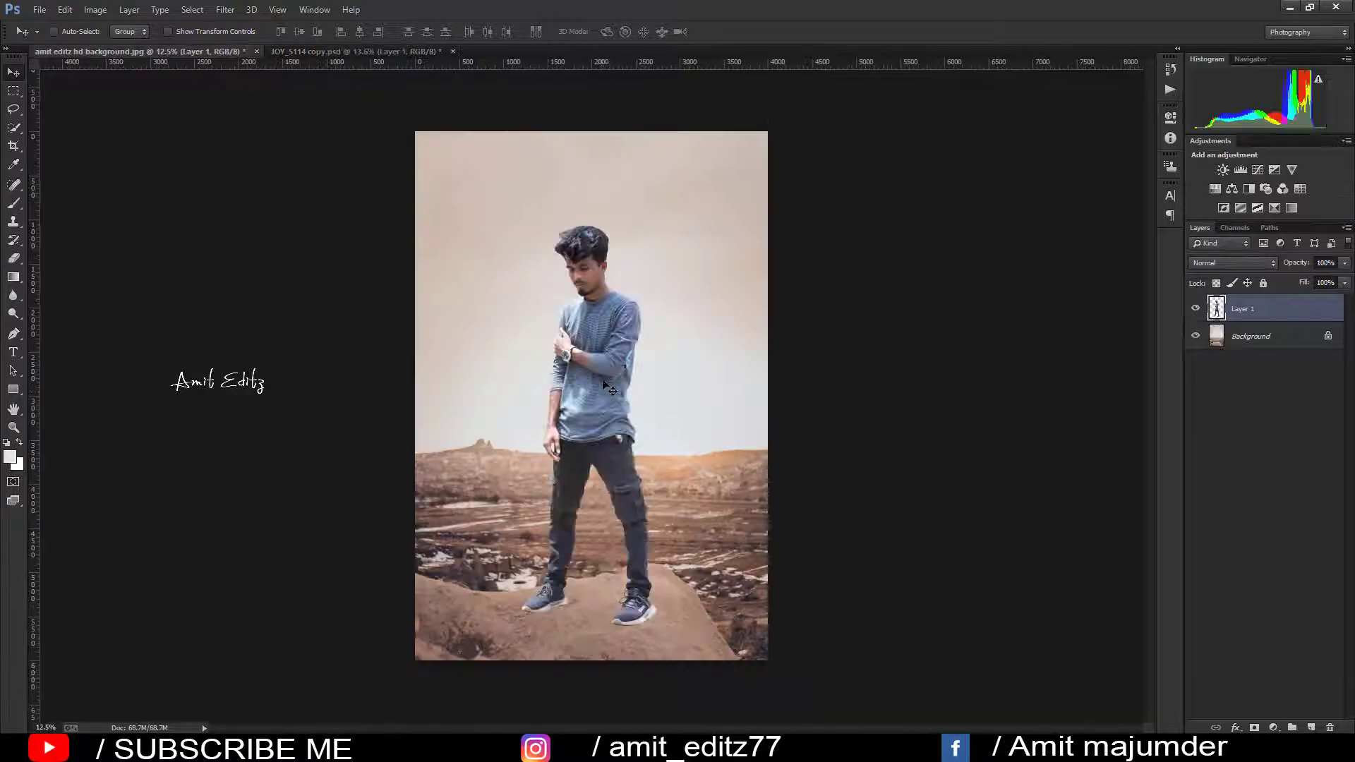
- Flip the man horizontally, shrink him to about 72% and lower him toward the rock
{"action": "key", "text": "ctrl+t"}
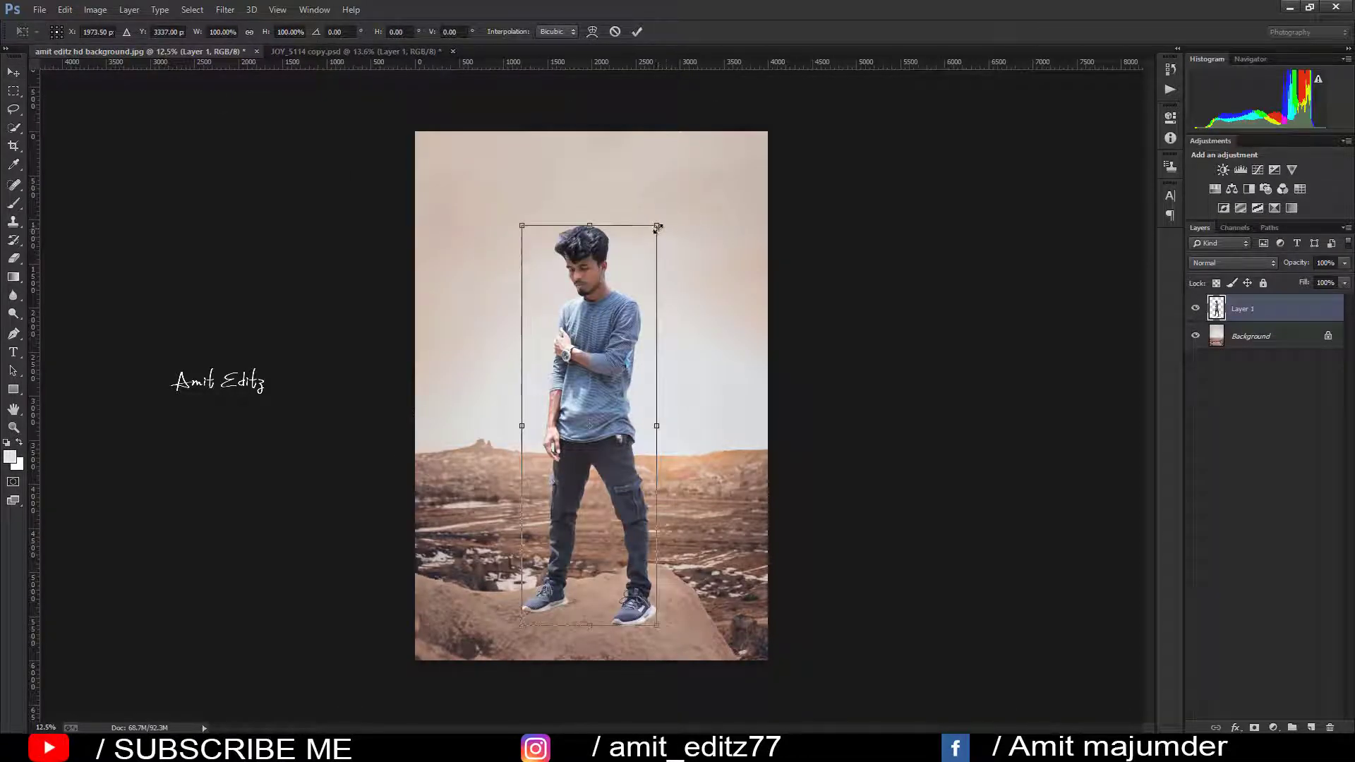
{"action": "left_click_drag", "start_coordinate": [658, 227], "coordinate": [643, 263]}
{"action": "right_click", "coordinate": [576, 372]}
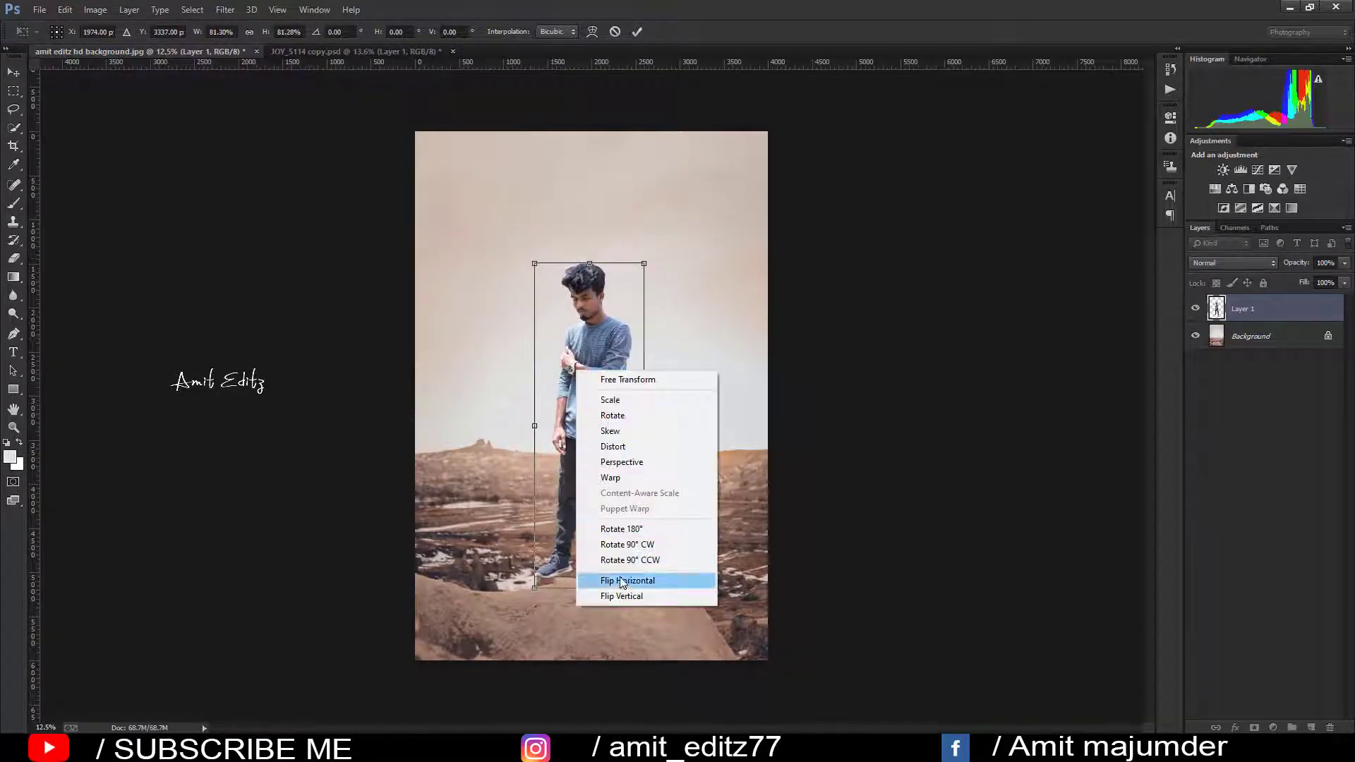
{"action": "left_click", "coordinate": [622, 581]}
{"action": "left_click_drag", "start_coordinate": [599, 409], "coordinate": [598, 423]}
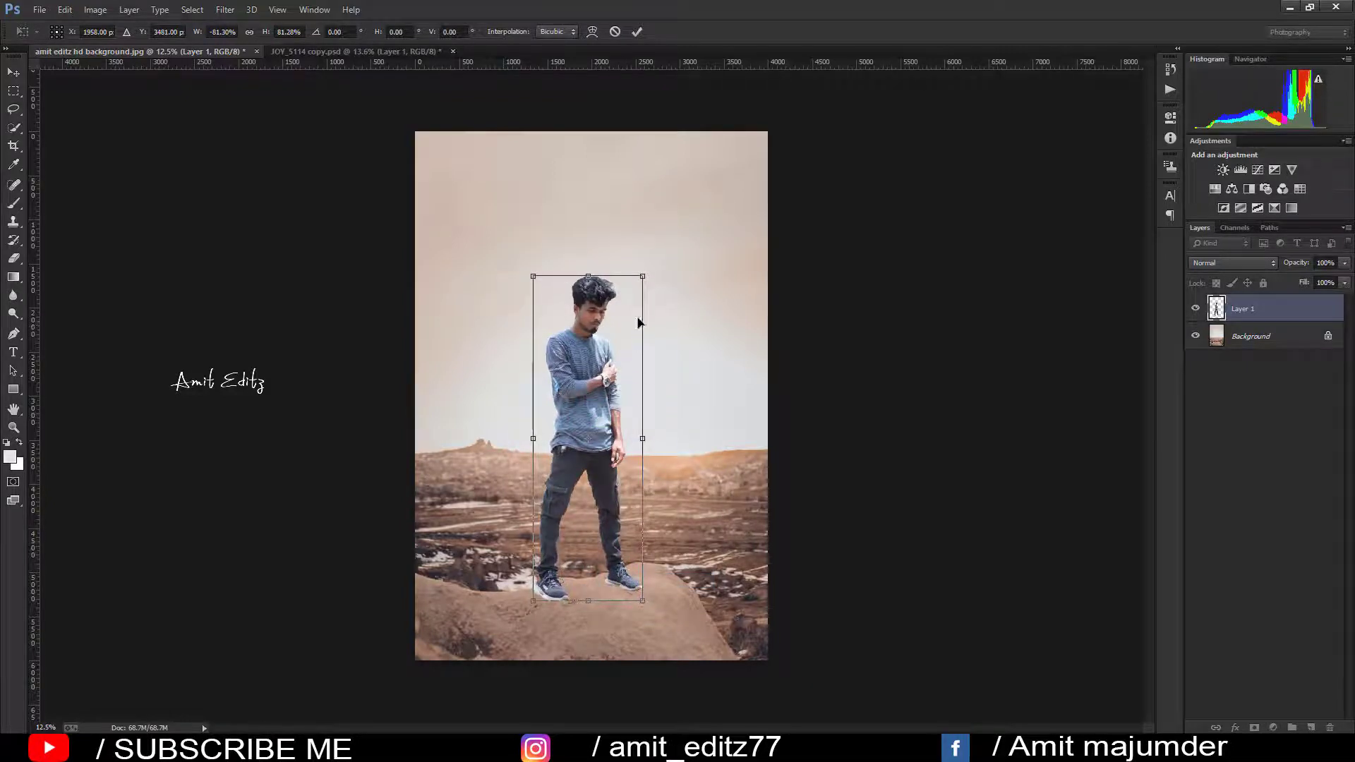
{"action": "left_click_drag", "start_coordinate": [641, 276], "coordinate": [640, 281]}
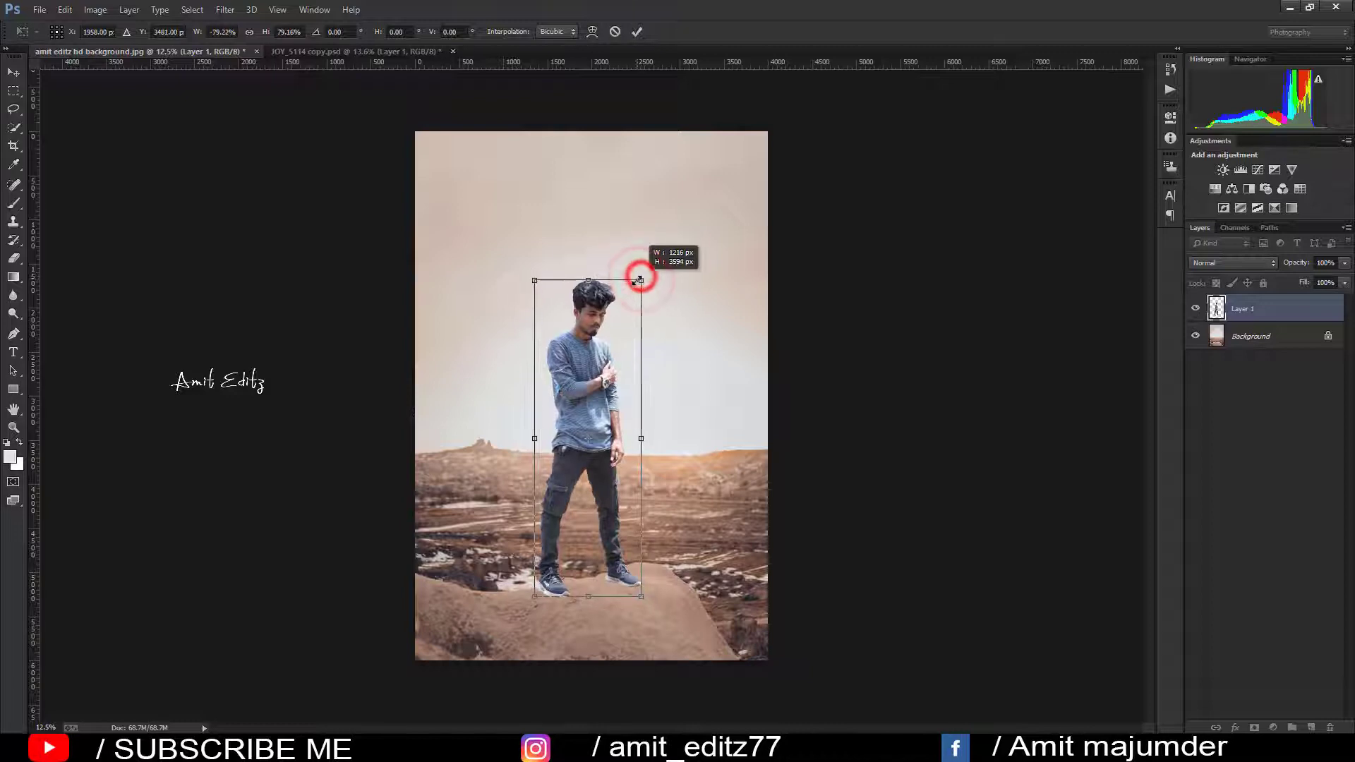
{"action": "left_click_drag", "start_coordinate": [606, 327], "coordinate": [607, 332]}
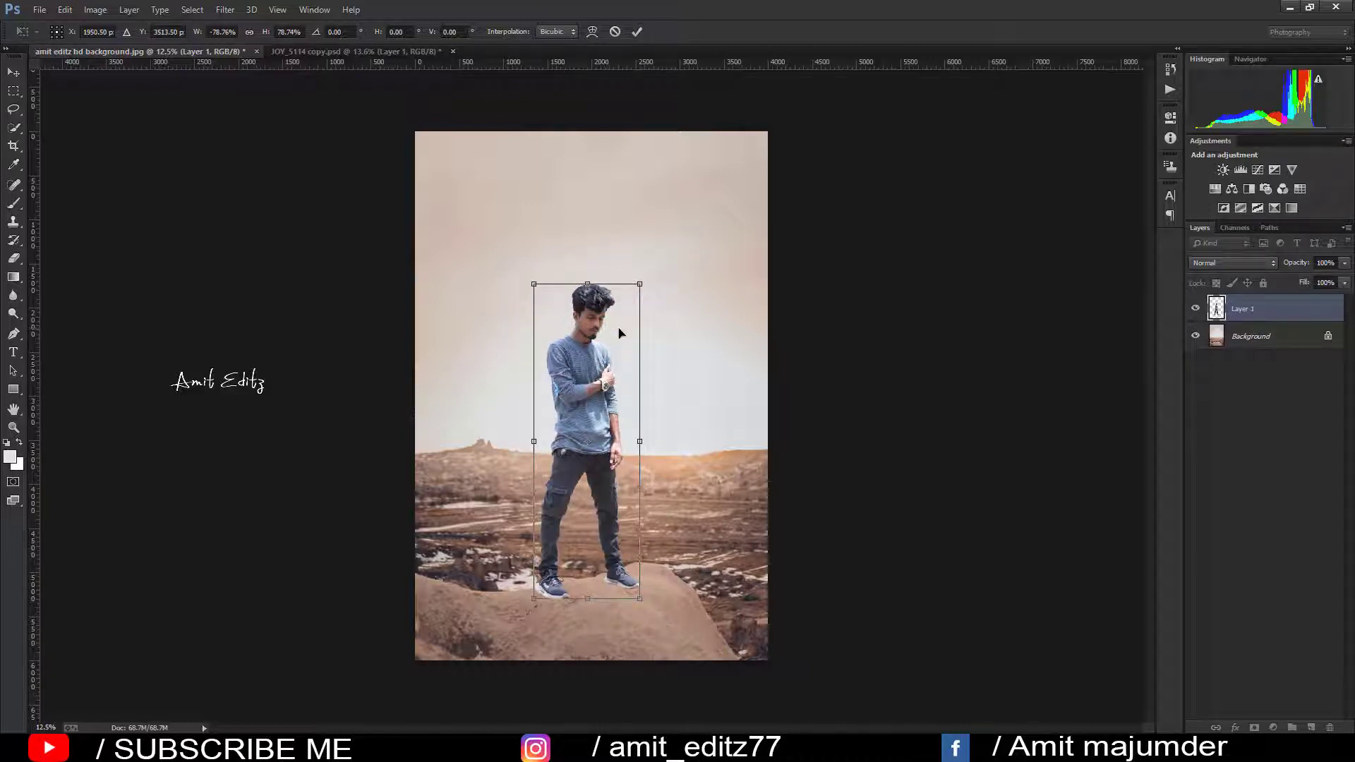
{"action": "left_click_drag", "start_coordinate": [639, 284], "coordinate": [635, 297]}
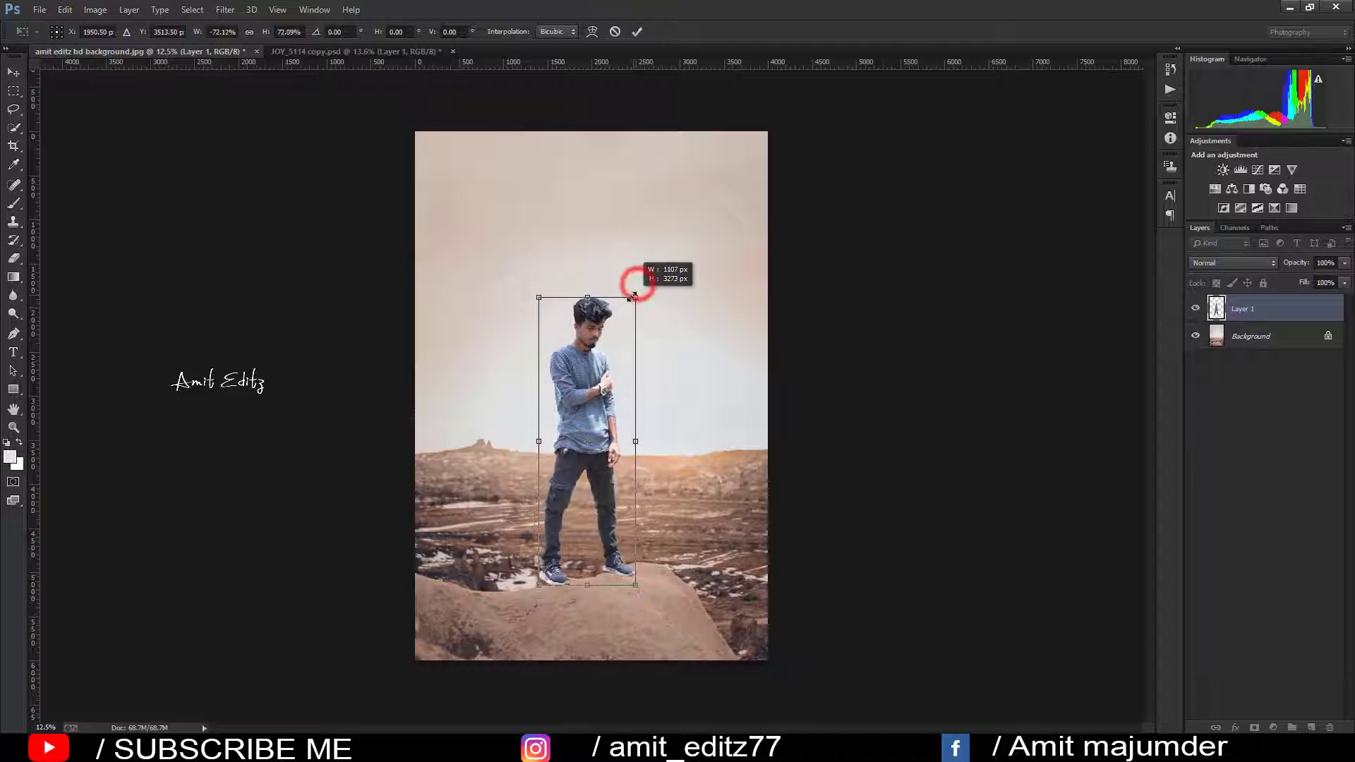
{"action": "left_click_drag", "start_coordinate": [600, 341], "coordinate": [603, 348]}
{"action": "key", "text": "Return"}
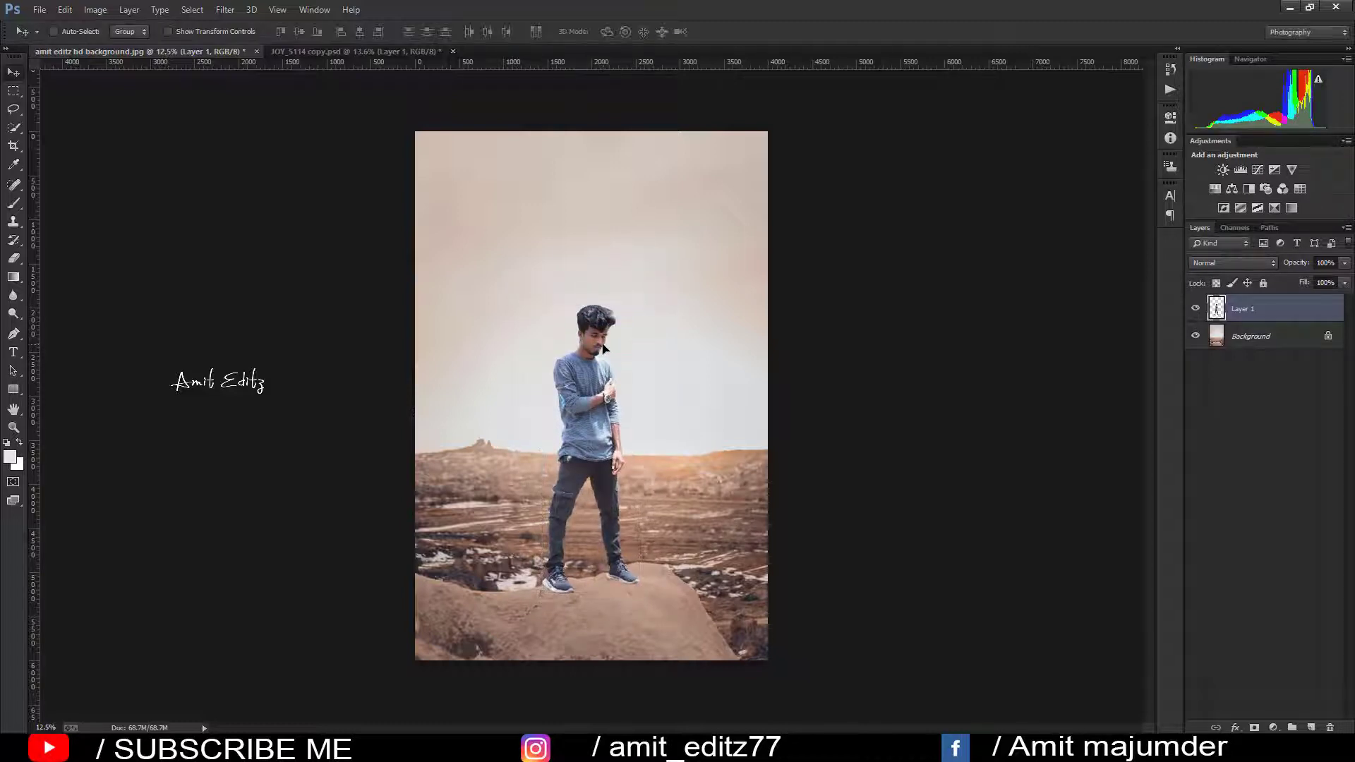
- Nudge the man down so his feet rest on the rock
{"action": "scroll", "coordinate": [577, 429], "scroll_direction": "up", "scroll_amount": 2}
{"action": "scroll", "coordinate": [586, 438], "scroll_direction": "up", "scroll_amount": 2}
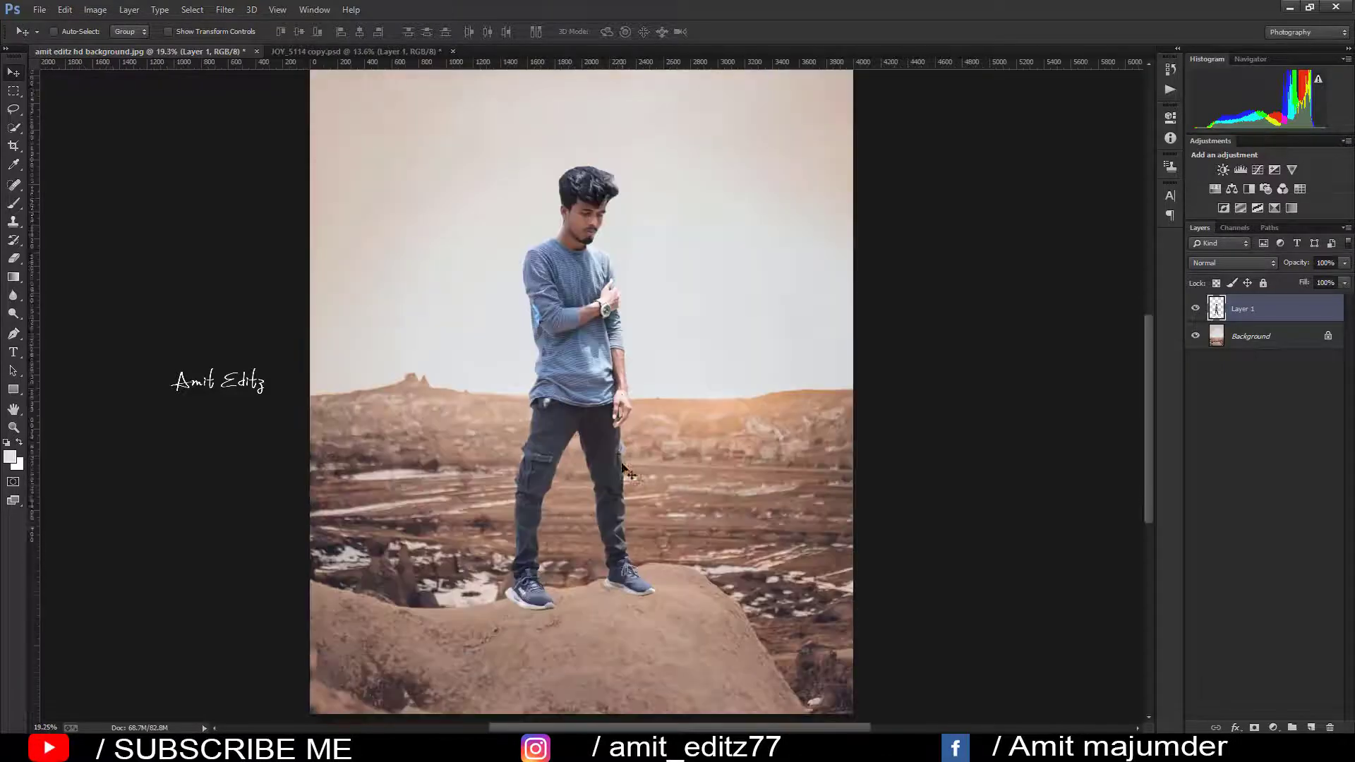
{"action": "scroll", "coordinate": [600, 458], "scroll_direction": "down", "scroll_amount": 1}
{"action": "scroll", "coordinate": [618, 480], "scroll_direction": "up", "scroll_amount": 2}
{"action": "mouse_move", "coordinate": [618, 479]}
{"action": "left_mouse_down"}
{"action": "mouse_move", "coordinate": [606, 479]}
{"action": "mouse_move", "coordinate": [615, 498]}
{"action": "left_mouse_up"}
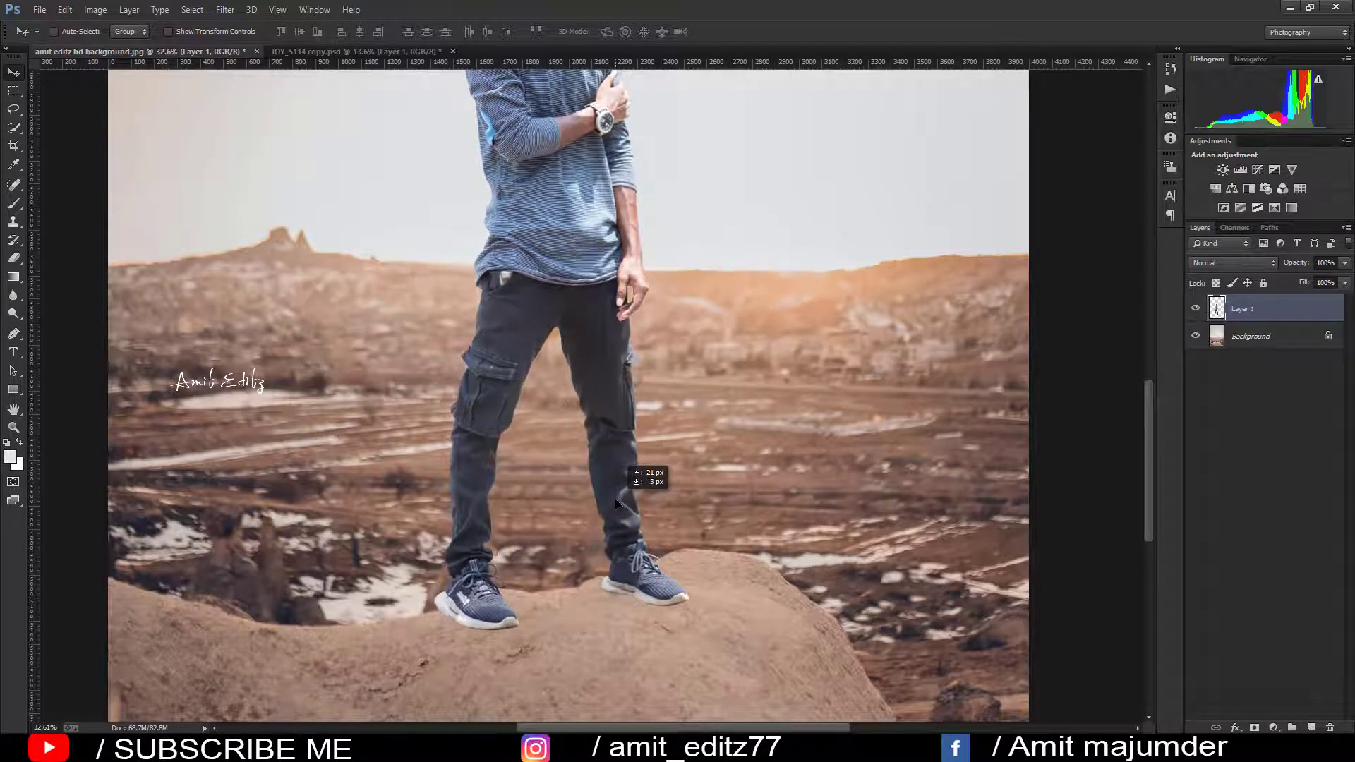
{"action": "scroll", "coordinate": [616, 498], "scroll_direction": "down", "scroll_amount": 1}
{"action": "scroll", "coordinate": [621, 486], "scroll_direction": "down", "scroll_amount": 3}
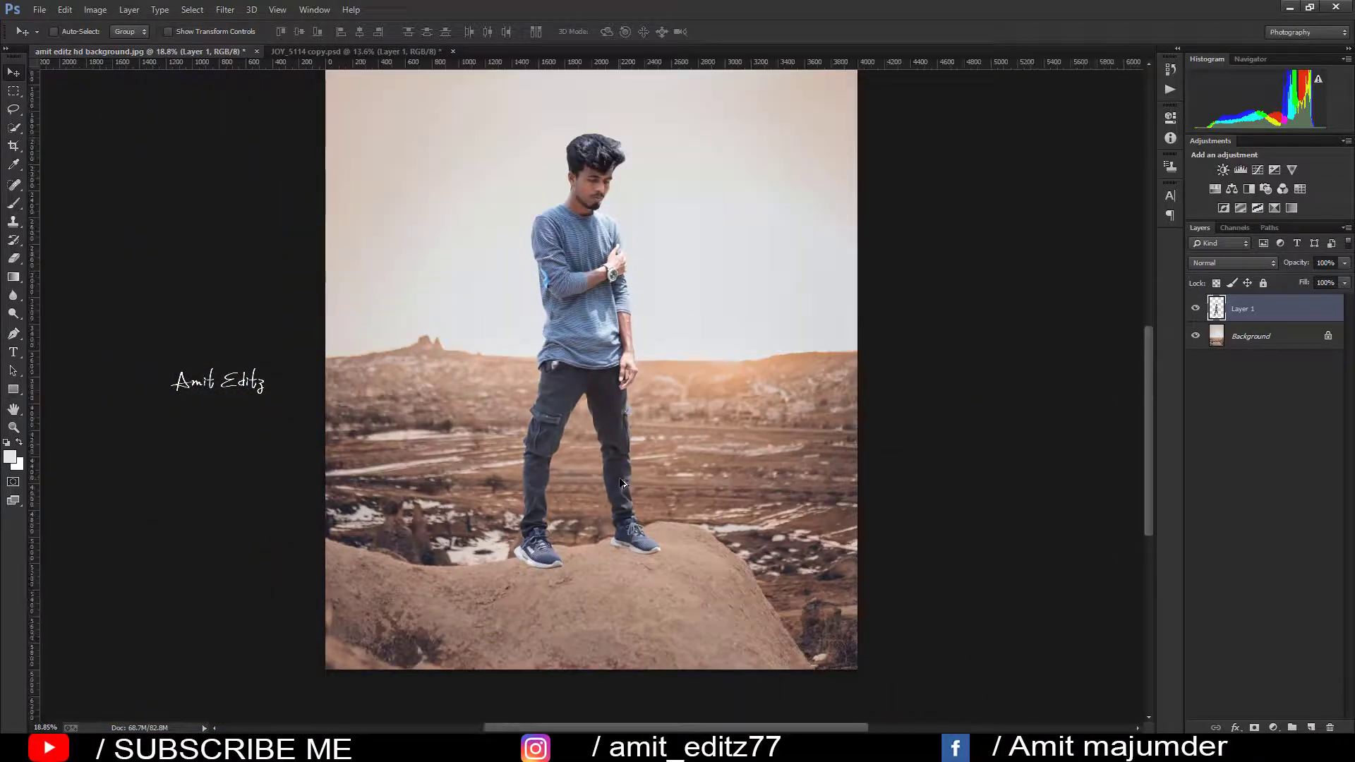
{"action": "scroll", "coordinate": [621, 482], "scroll_direction": "down", "scroll_amount": 2}
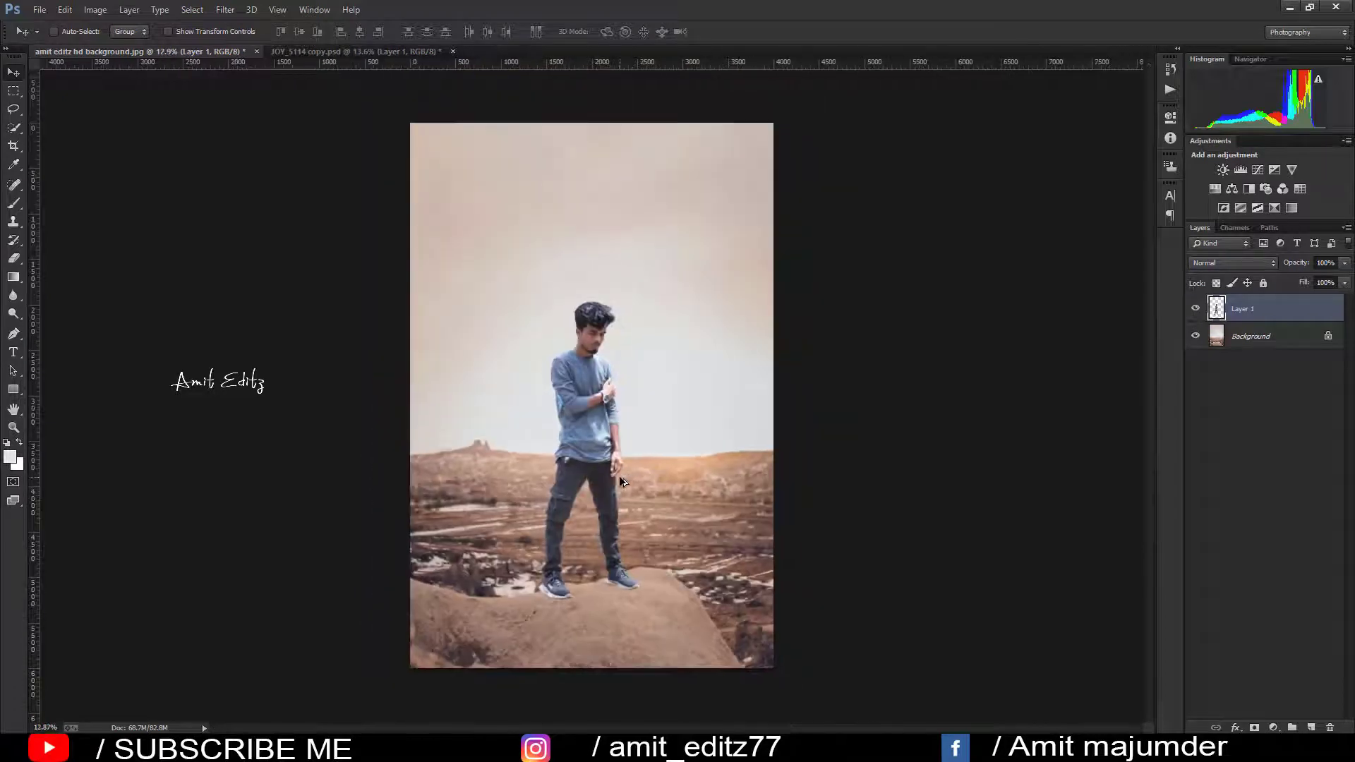
{"action": "scroll", "coordinate": [607, 398], "scroll_direction": "up", "scroll_amount": 1}
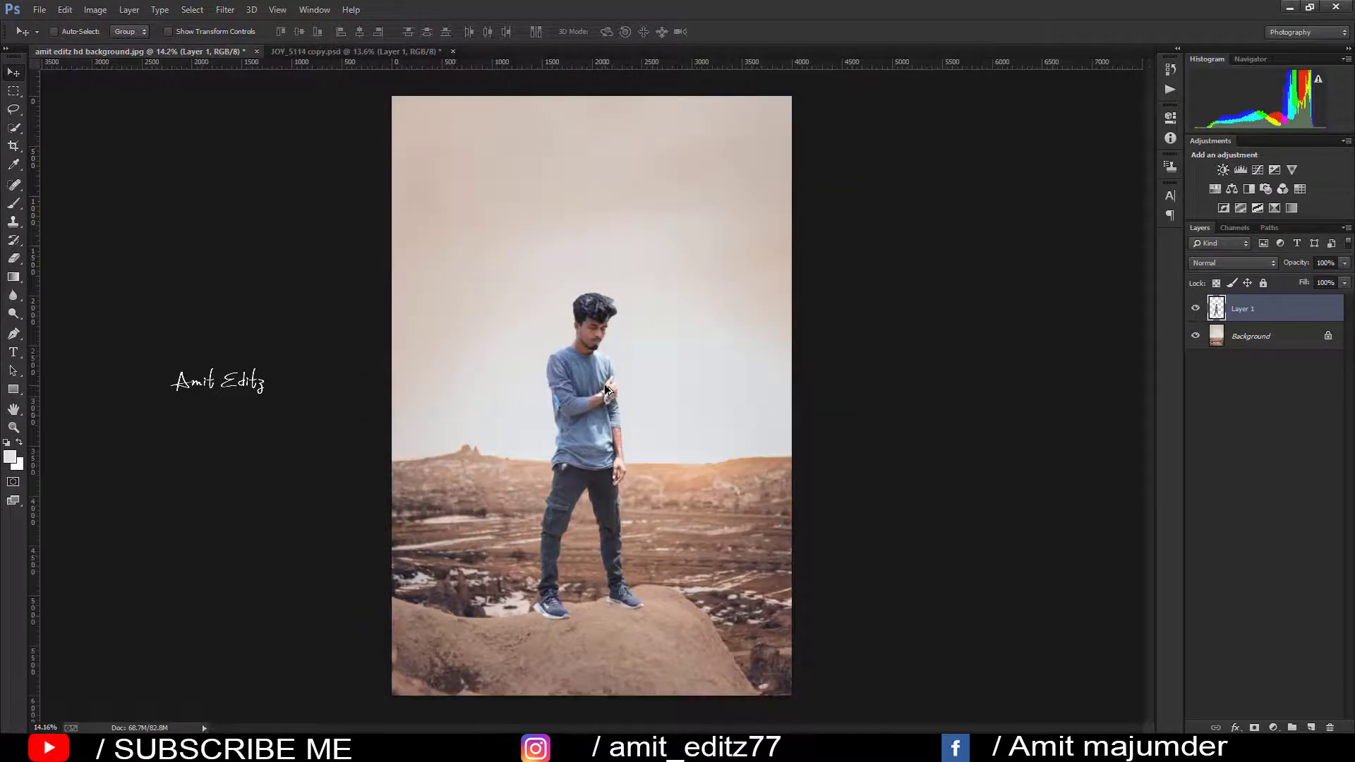
- Enlarge the man to about 103% and reposition him on the rock
{"action": "key", "text": "ctrl+t"}
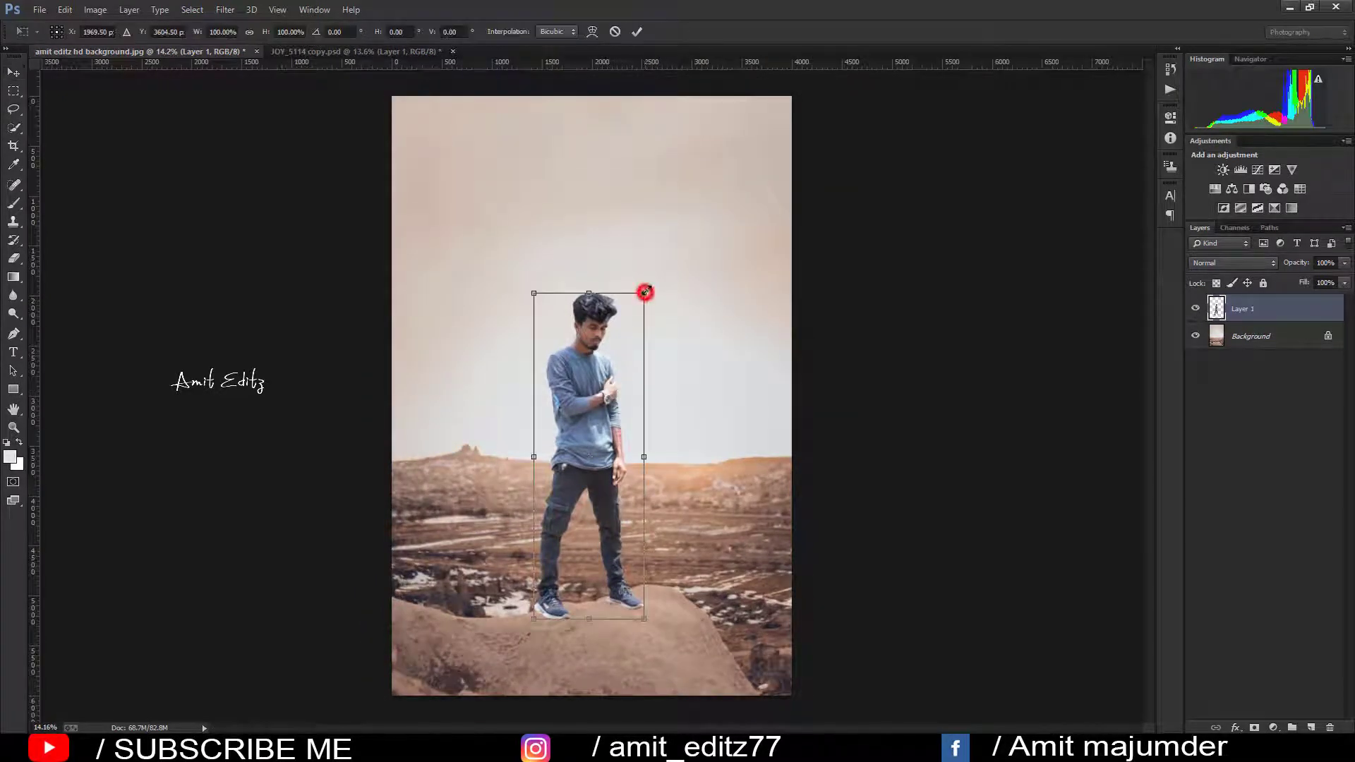
{"action": "left_click_drag", "start_coordinate": [645, 292], "coordinate": [643, 284]}
{"action": "left_click_drag", "start_coordinate": [607, 369], "coordinate": [623, 360]}
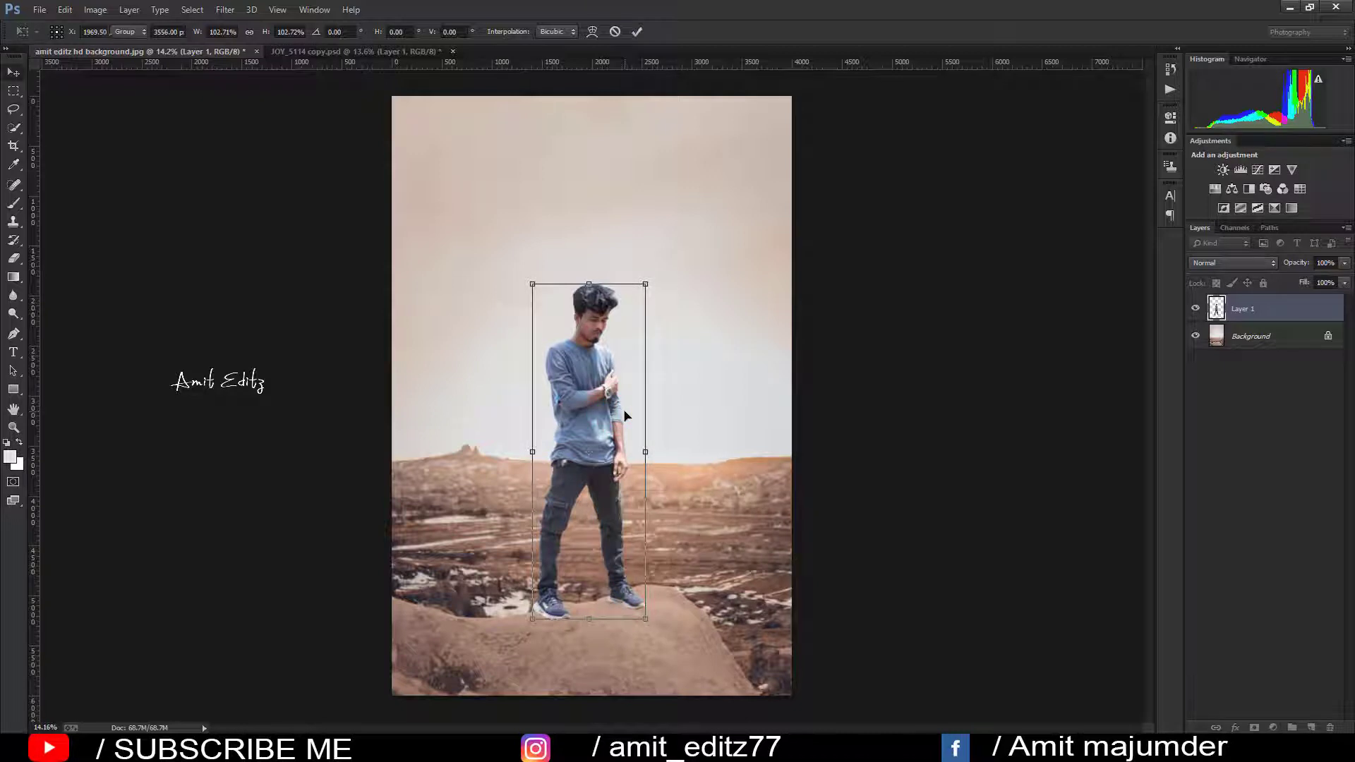
{"action": "key", "text": "Return"}
{"action": "scroll", "coordinate": [627, 409], "scroll_direction": "up", "scroll_amount": 2, "text": "alt"}
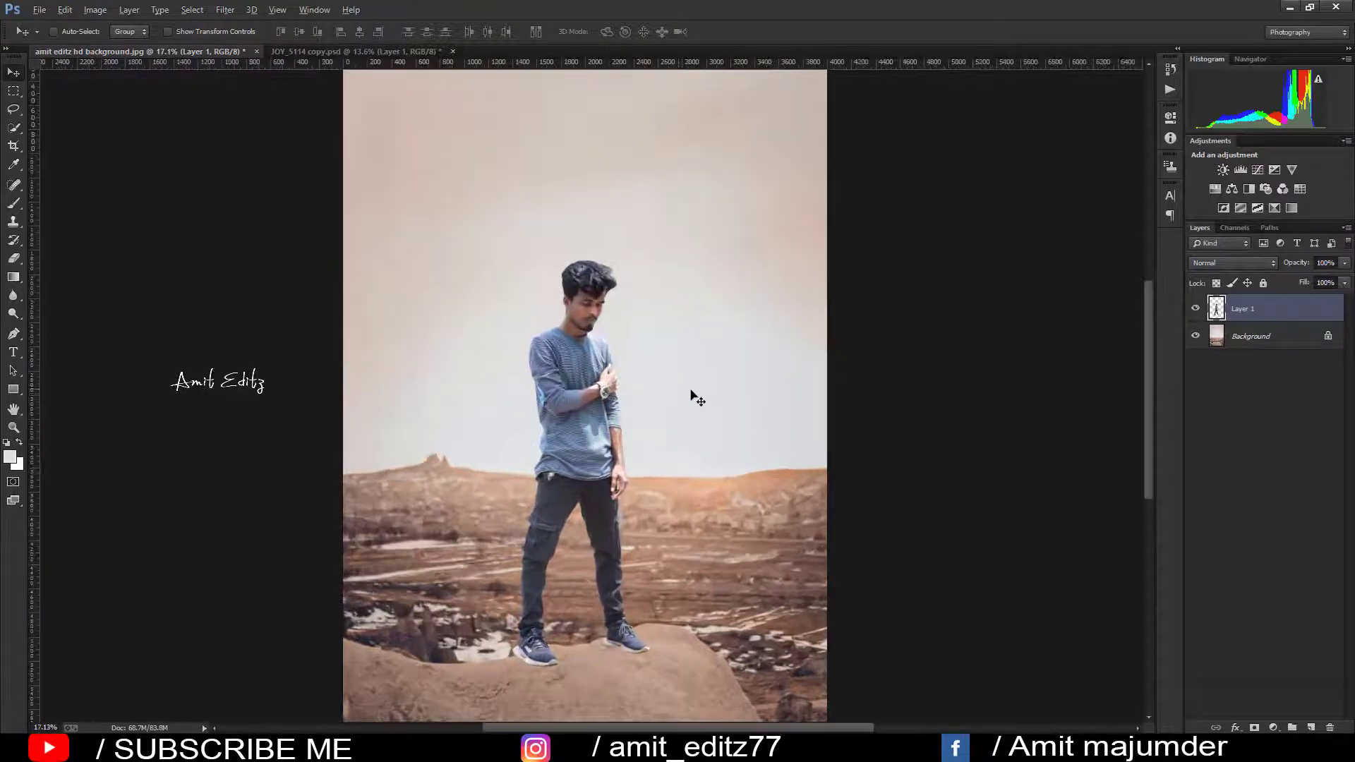
{"action": "scroll", "coordinate": [900, 484], "scroll_direction": "down", "scroll_amount": 2}
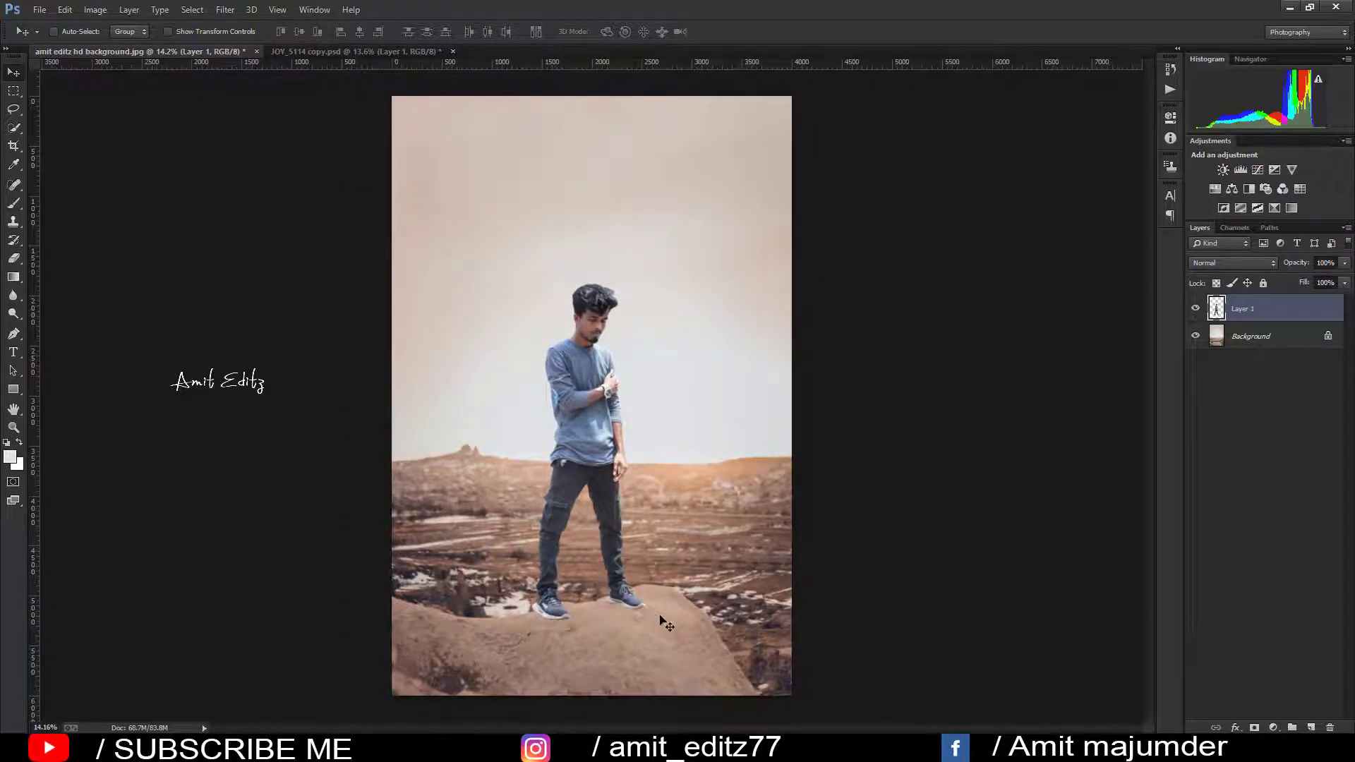
- Add a black Solid Color fill layer below the man and invert its mask
{"action": "left_click", "coordinate": [1273, 727]}
{"action": "left_click", "coordinate": [1239, 423]}
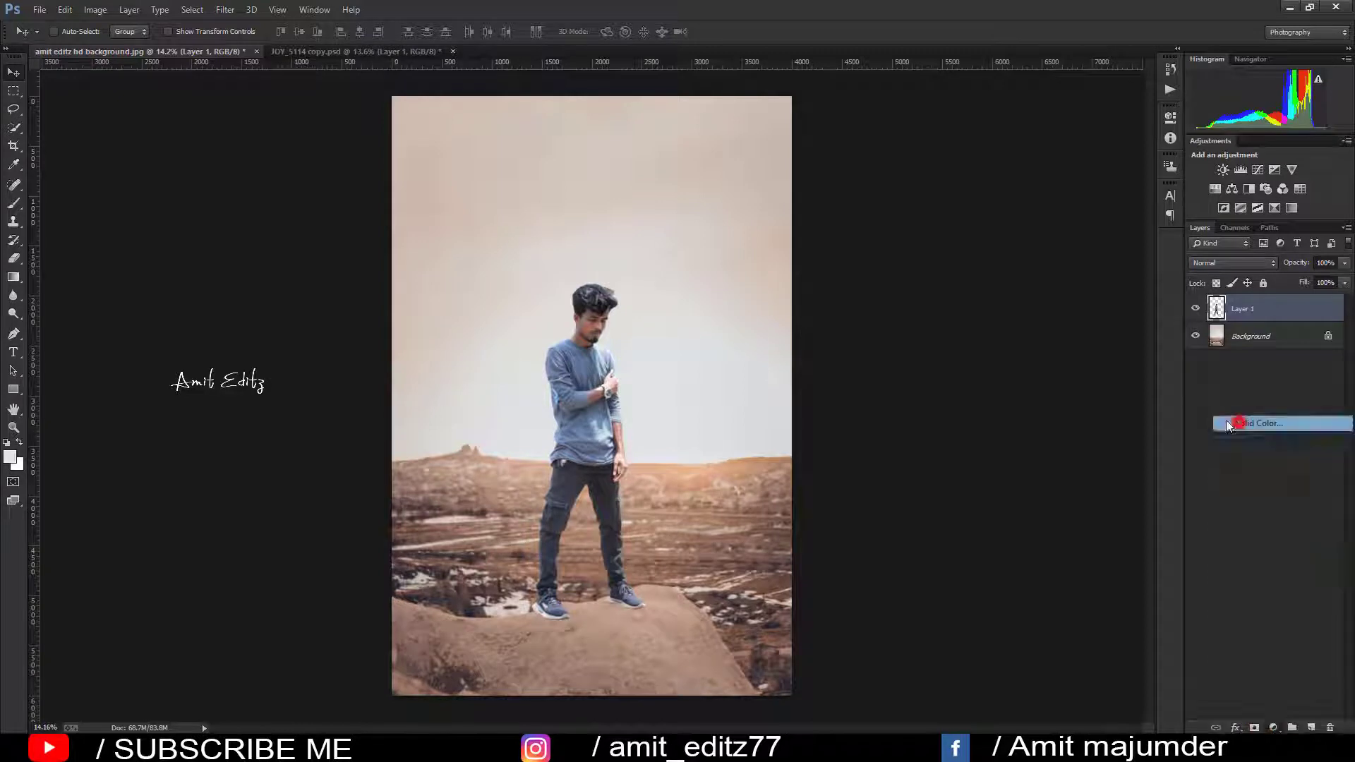
{"action": "left_click_drag", "start_coordinate": [1045, 392], "coordinate": [870, 547]}
{"action": "left_click", "coordinate": [1284, 292]}
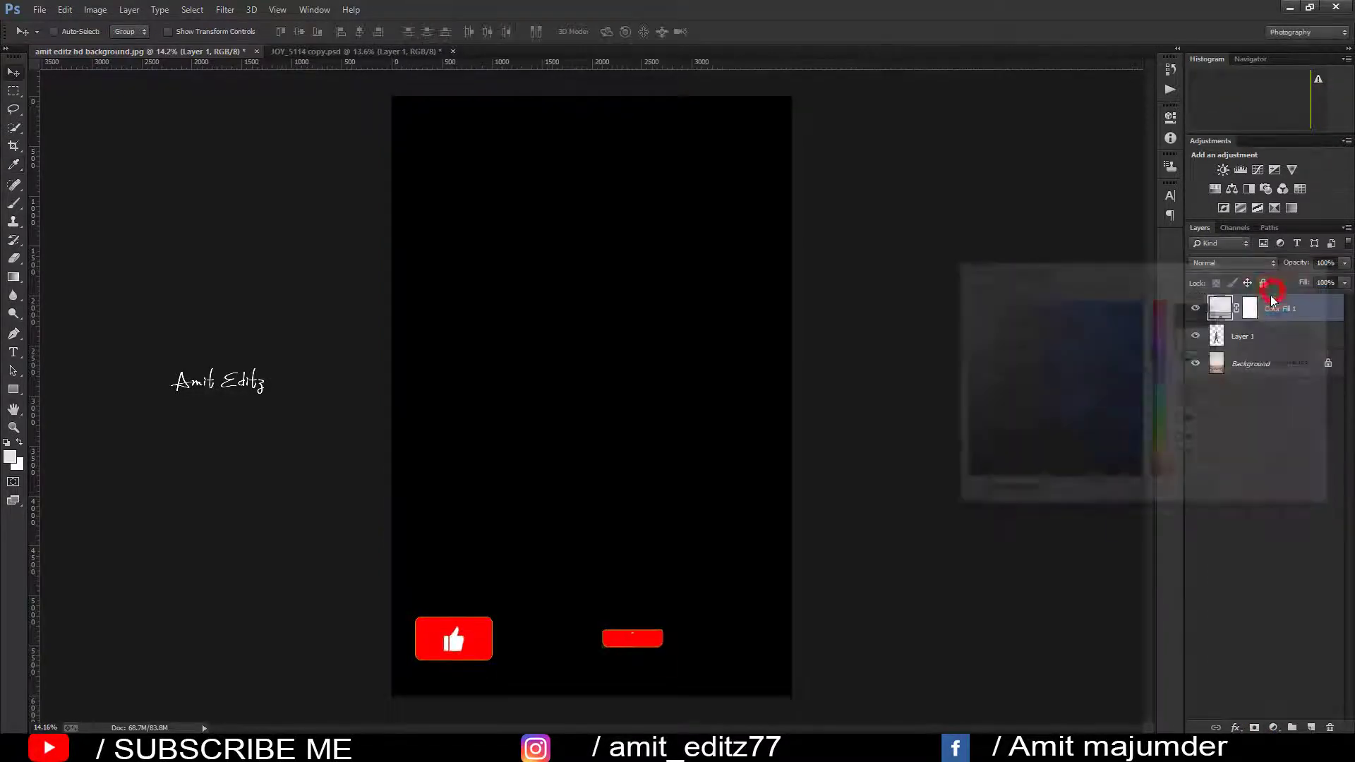
{"action": "left_click_drag", "start_coordinate": [1263, 308], "coordinate": [1256, 333]}
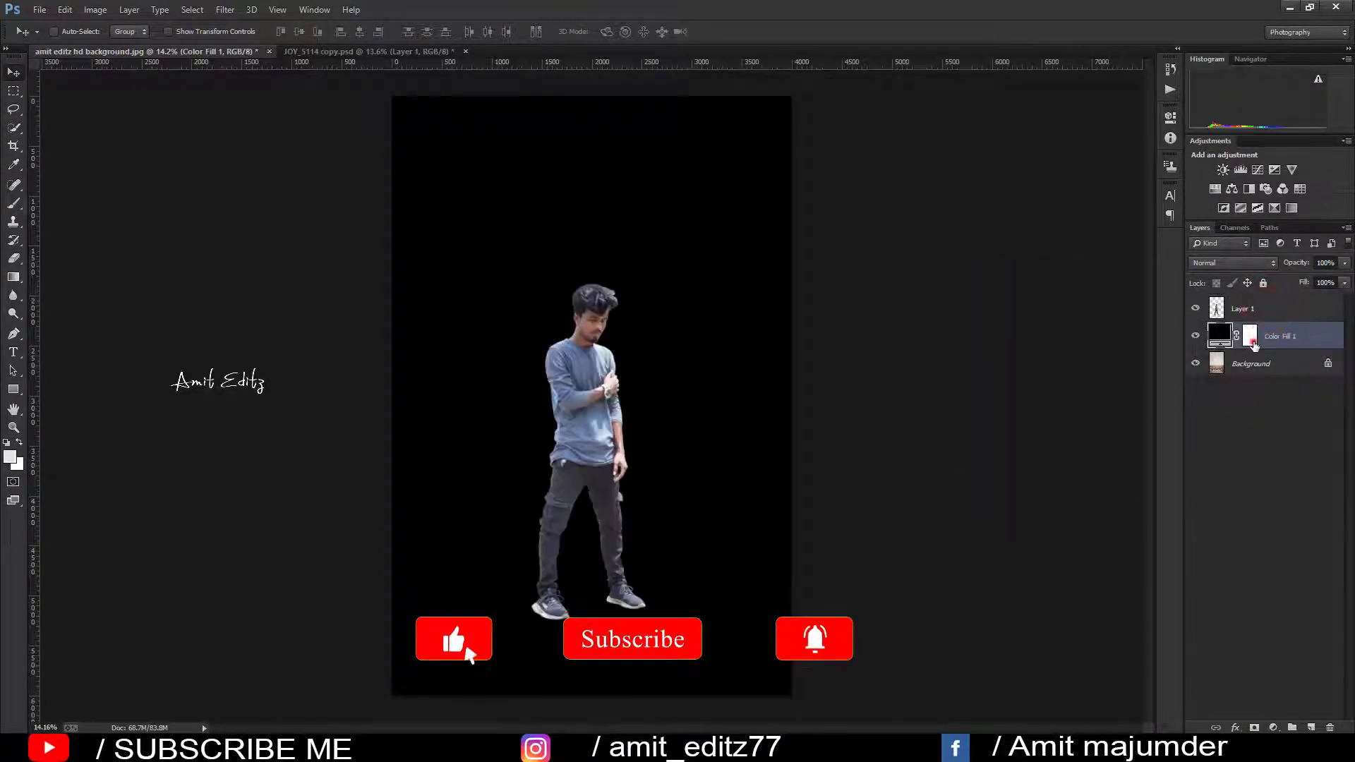
{"action": "left_click", "coordinate": [1252, 341]}
{"action": "key", "text": "ctrl+i"}
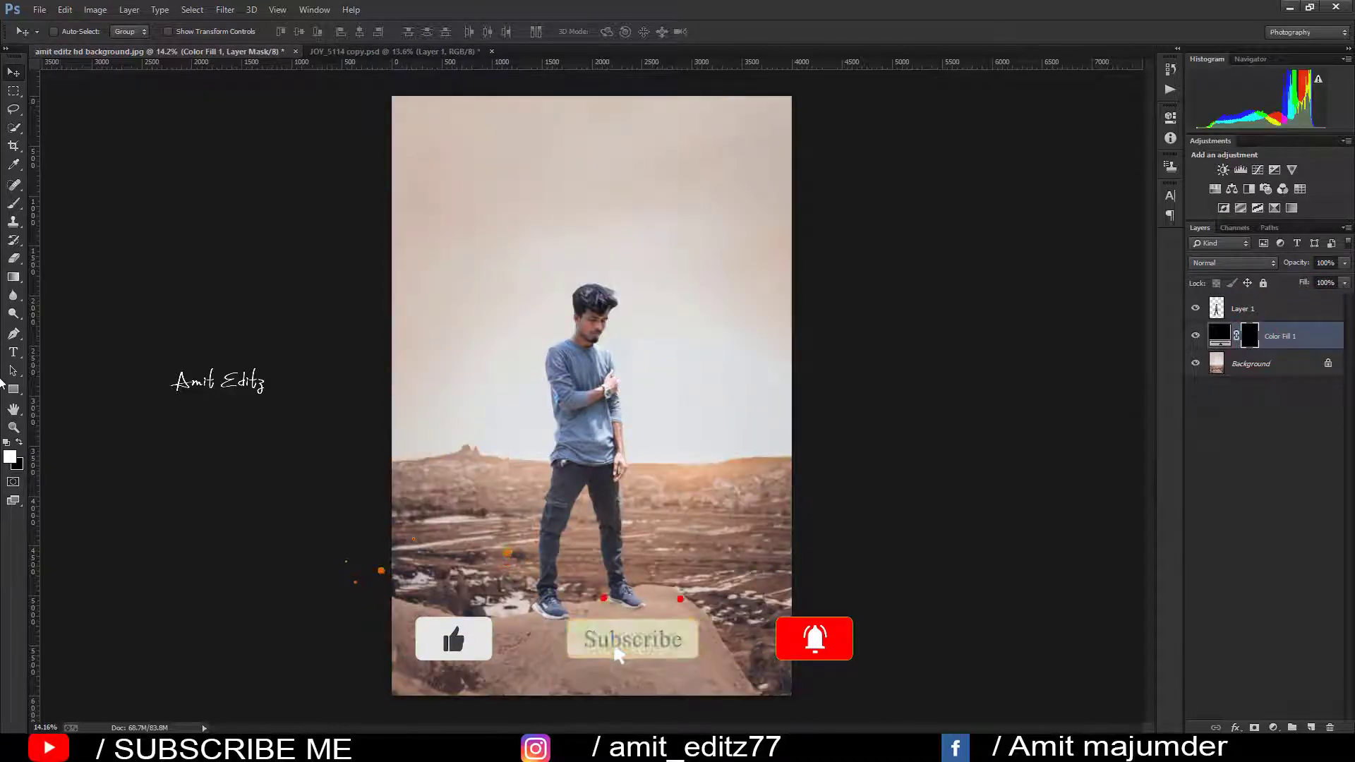
- Set up a soft brush with 0% hardness, about 1333 px, at 9% opacity
{"action": "left_click", "coordinate": [14, 204]}
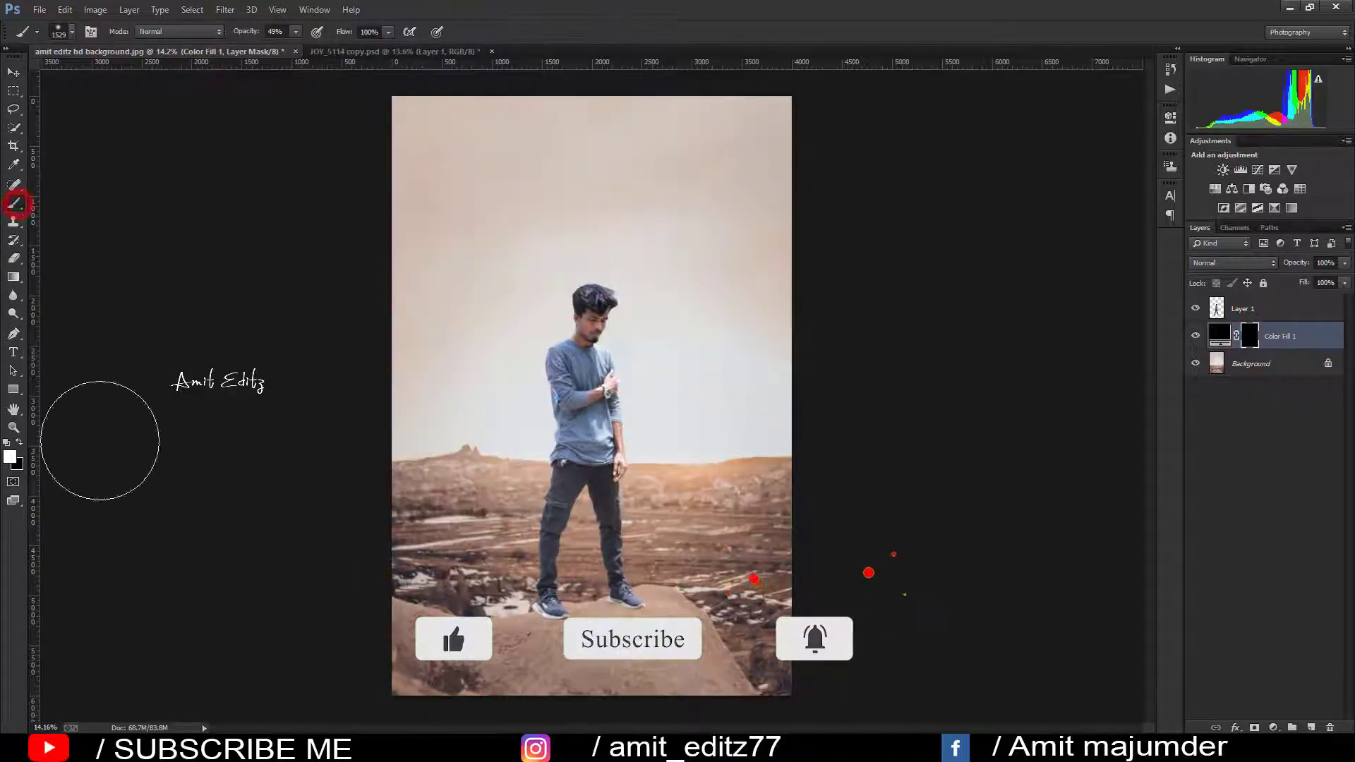
{"action": "left_click", "coordinate": [10, 455]}
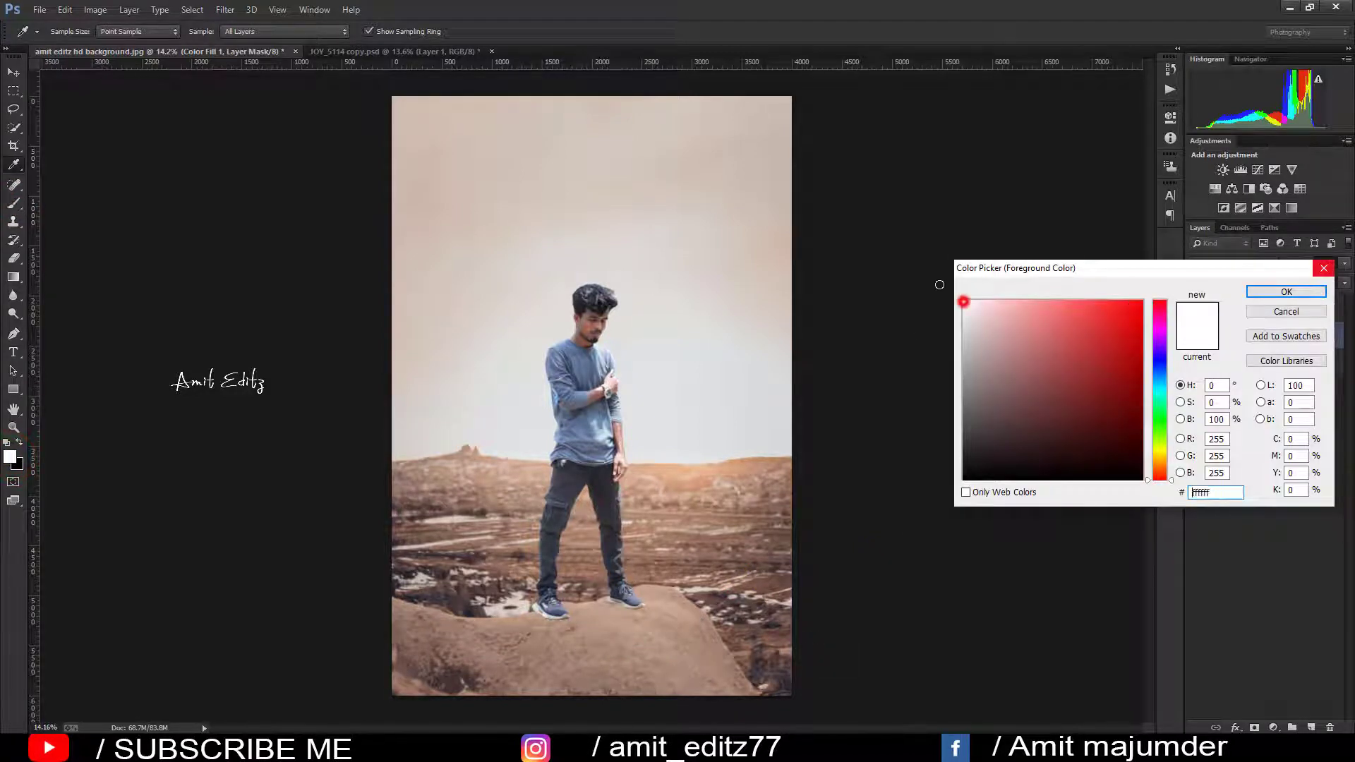
{"action": "left_click", "coordinate": [1307, 291]}
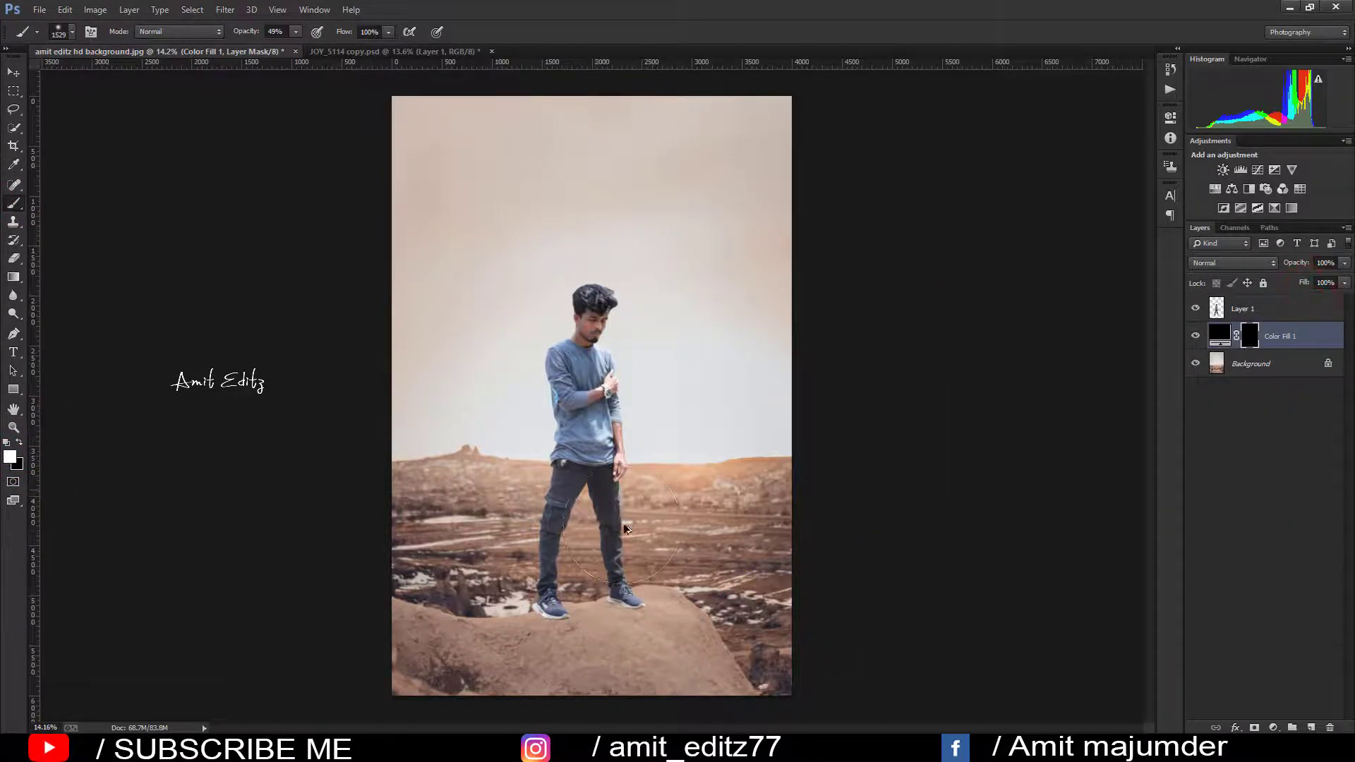
{"action": "scroll", "coordinate": [626, 530], "scroll_direction": "up", "scroll_amount": 2}
{"action": "scroll", "coordinate": [469, 393], "scroll_direction": "down", "scroll_amount": 1}
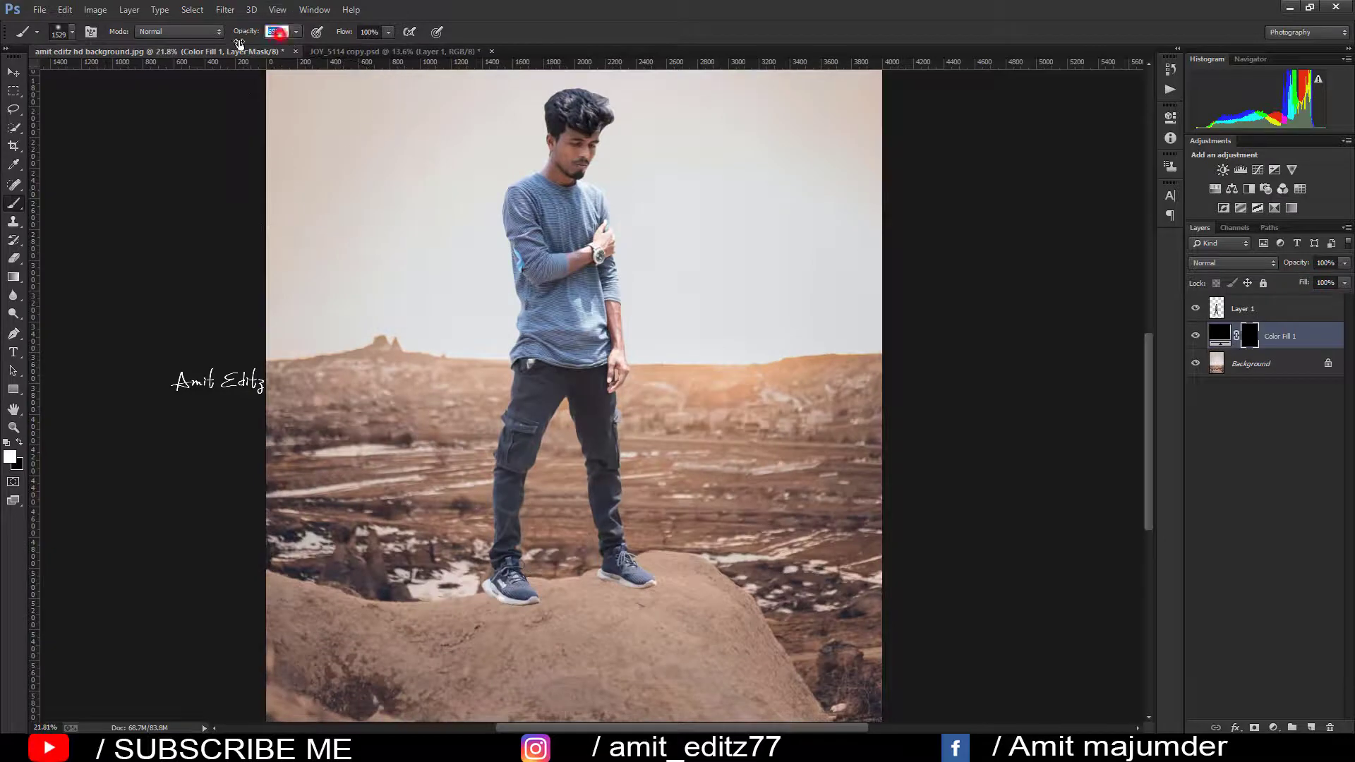
{"action": "right_click", "coordinate": [553, 408]}
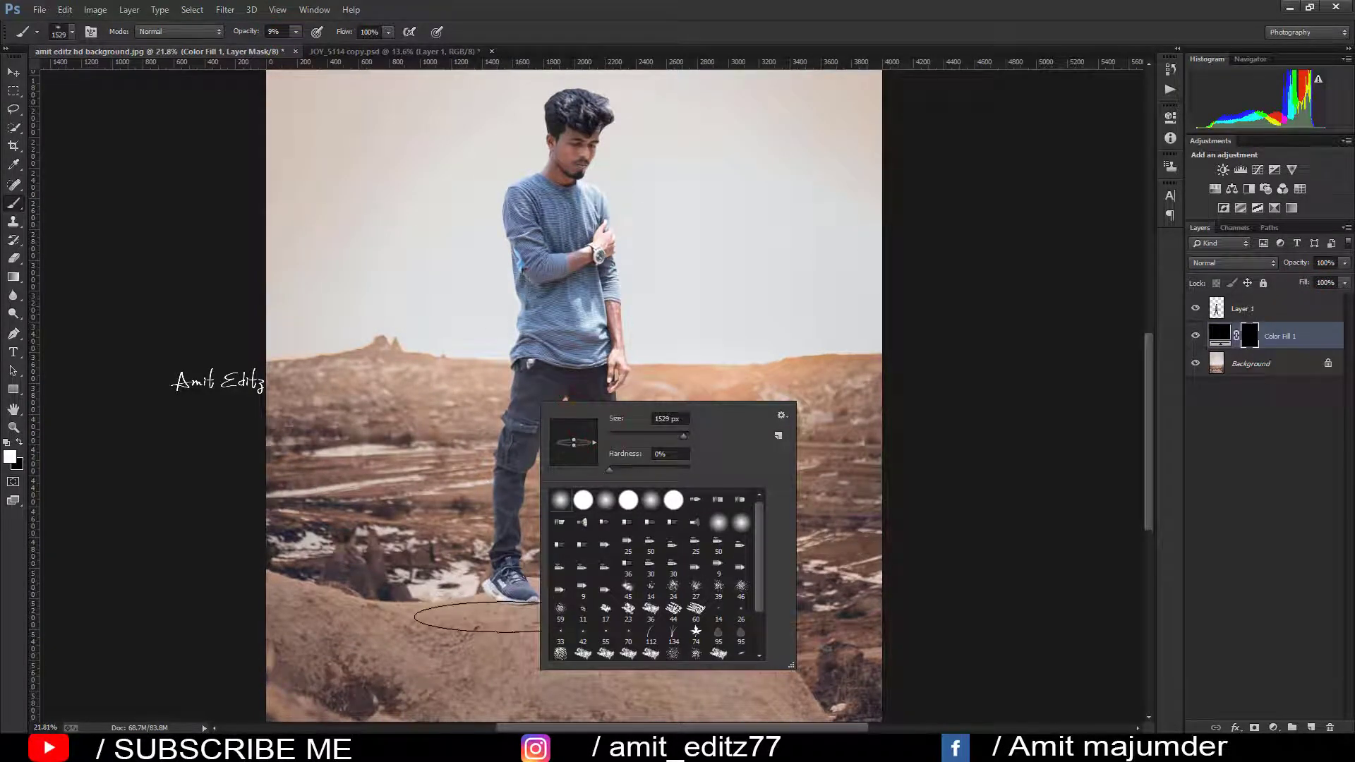
{"action": "left_click_drag", "start_coordinate": [480, 617], "coordinate": [426, 607]}
{"action": "scroll", "coordinate": [536, 607], "scroll_direction": "up", "scroll_amount": 1}
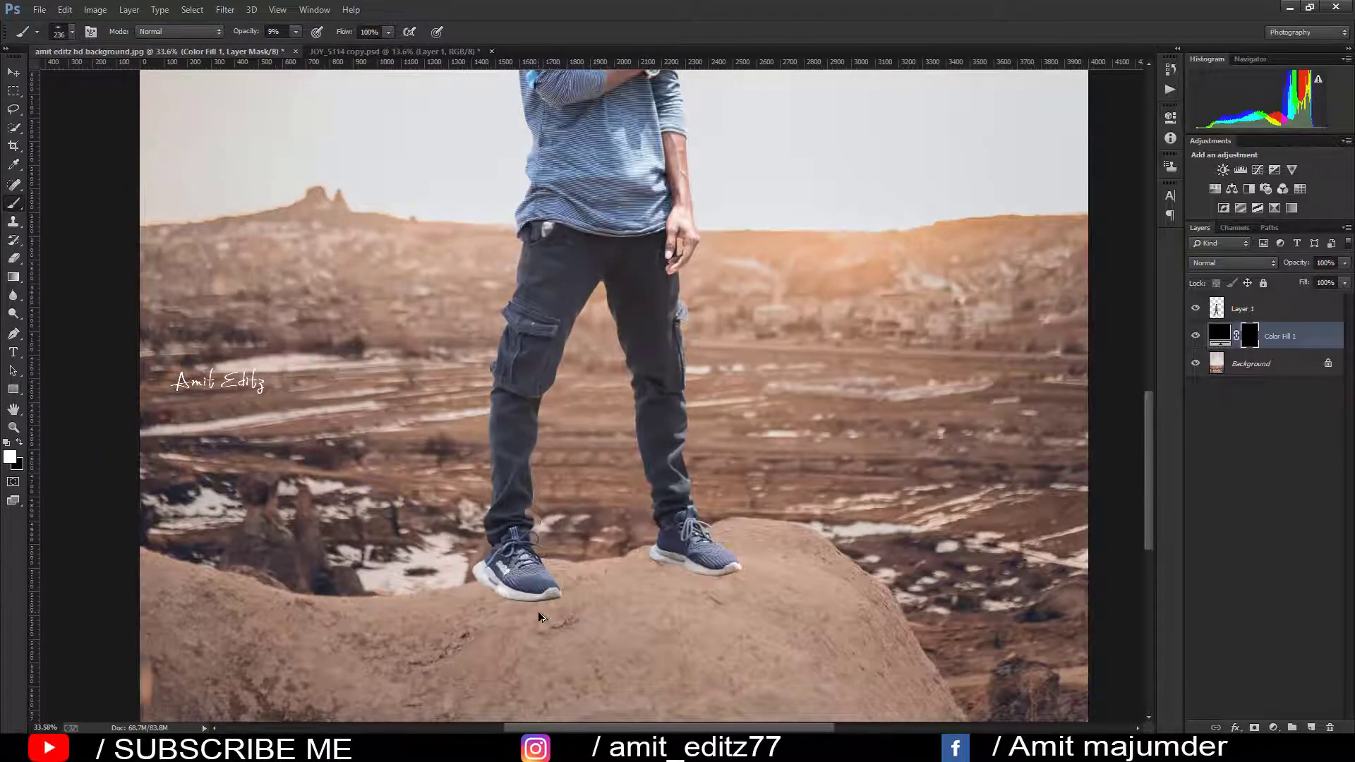
{"action": "scroll", "coordinate": [544, 610], "scroll_direction": "up", "scroll_amount": 1}
{"action": "scroll", "coordinate": [552, 615], "scroll_direction": "up", "scroll_amount": 1}
{"action": "scroll", "coordinate": [551, 615], "scroll_direction": "down", "scroll_amount": 2}
{"action": "scroll", "coordinate": [552, 606], "scroll_direction": "down", "scroll_amount": 2}
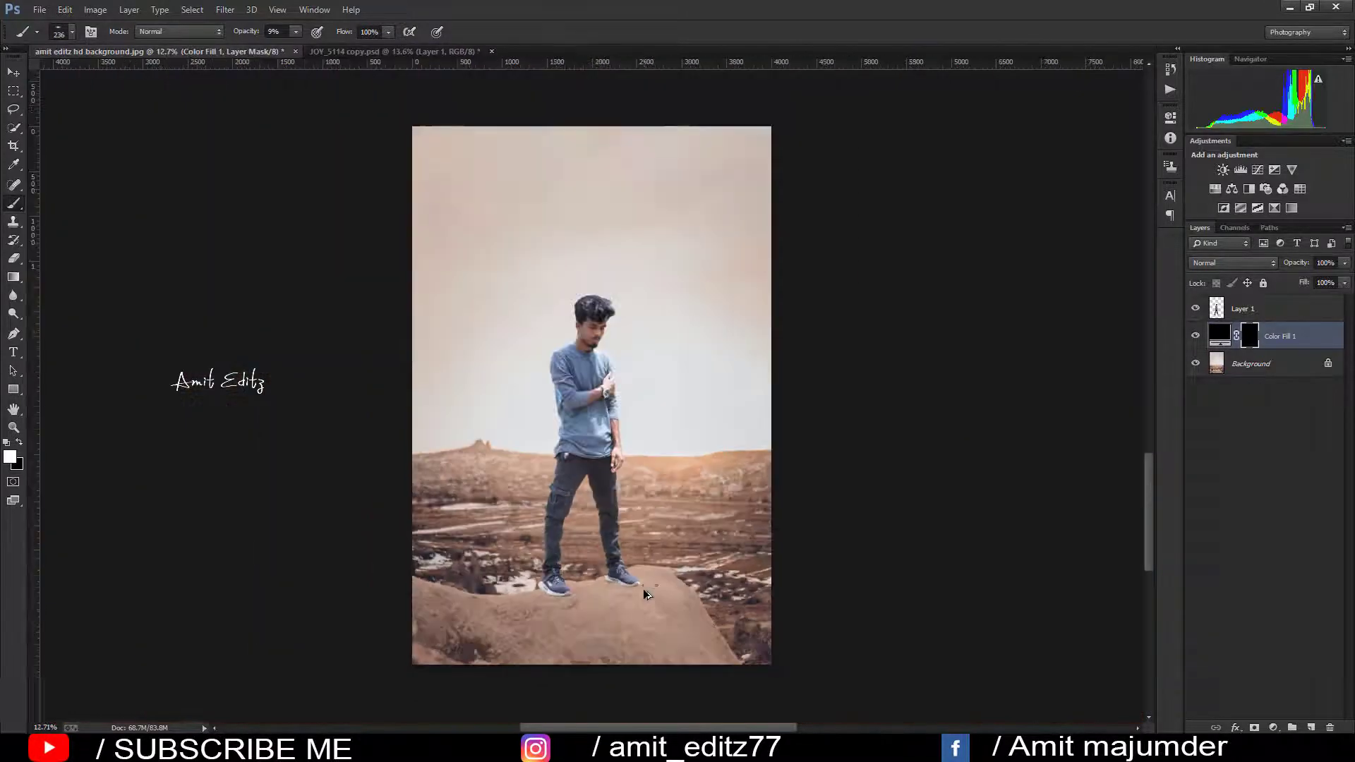
- Nudge the man slightly right and down, then back left, on the rock
{"action": "left_click", "coordinate": [13, 74]}
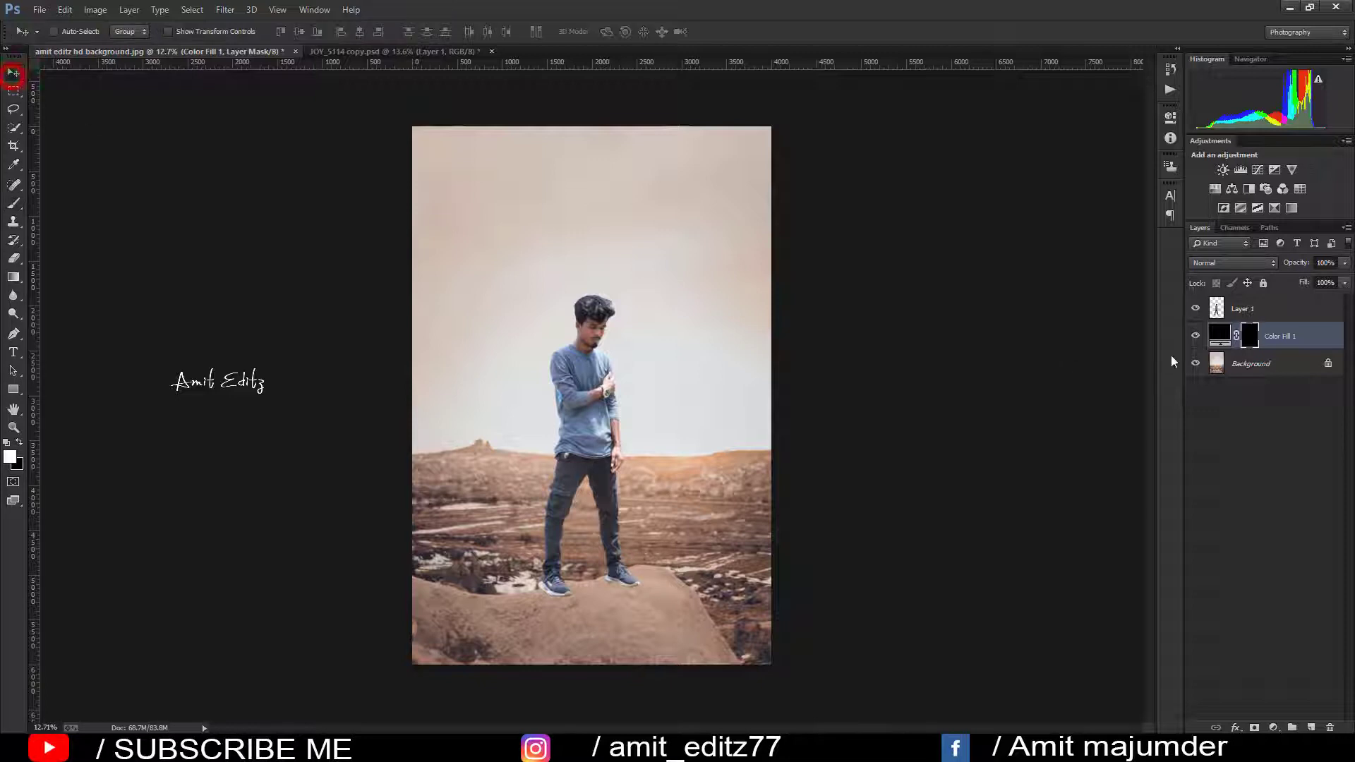
{"action": "left_click", "coordinate": [1241, 309]}
{"action": "left_click_drag", "start_coordinate": [568, 459], "coordinate": [574, 463]}
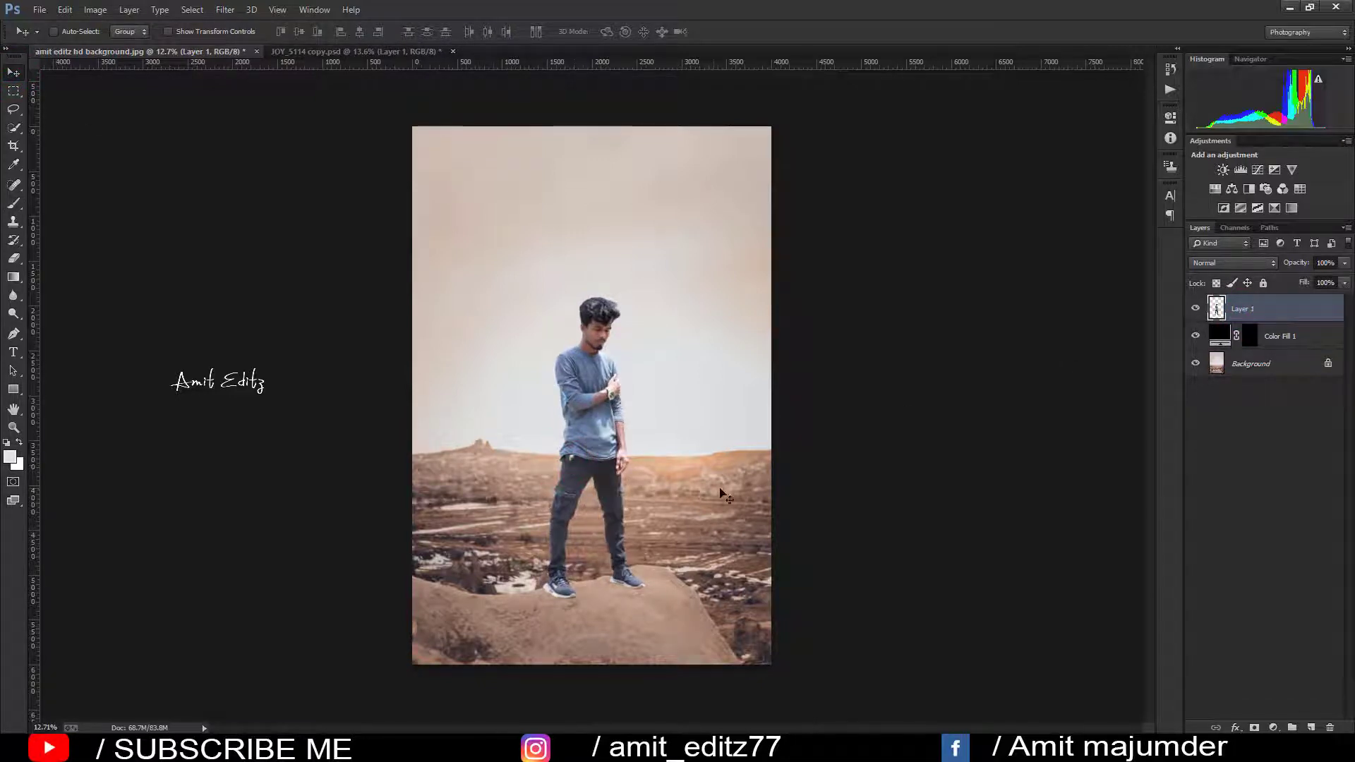
{"action": "key", "text": "ctrl+plus"}
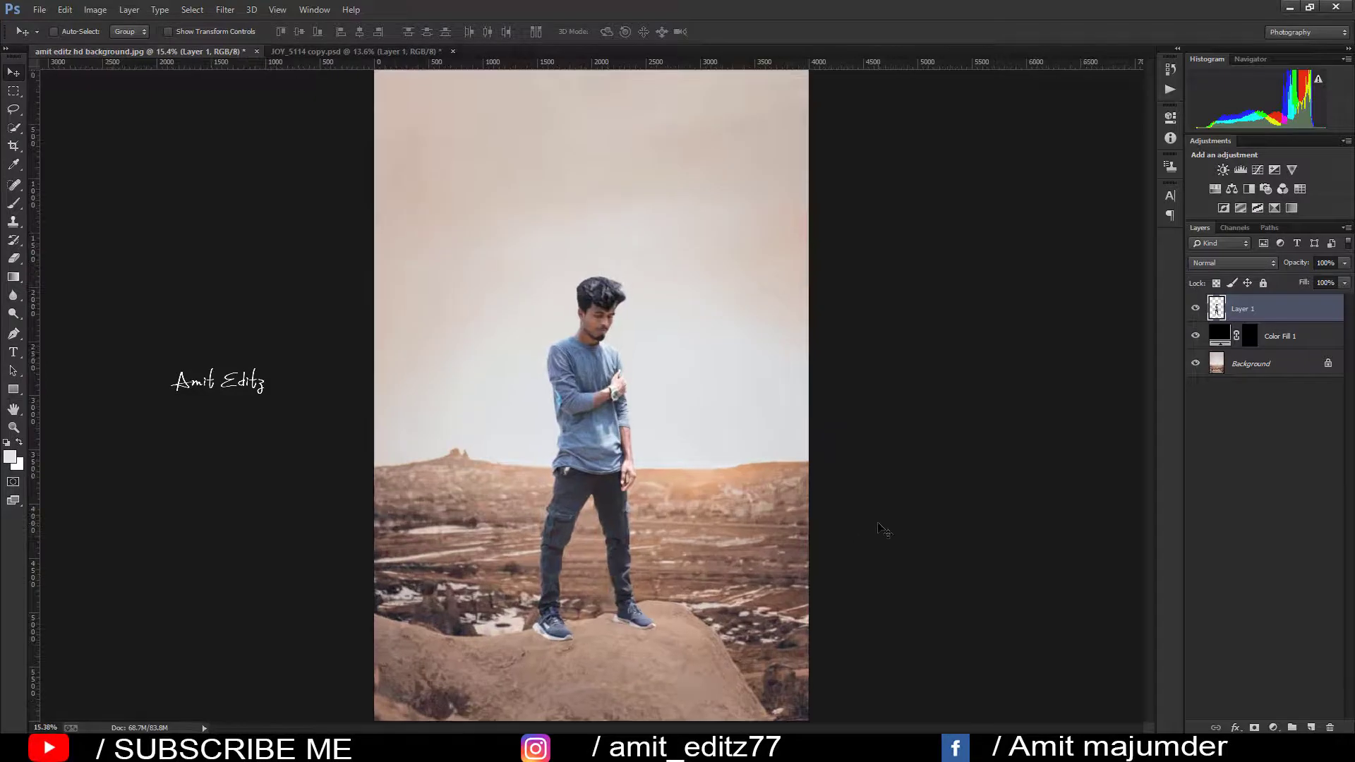
{"action": "left_click_drag", "start_coordinate": [618, 557], "coordinate": [611, 557]}
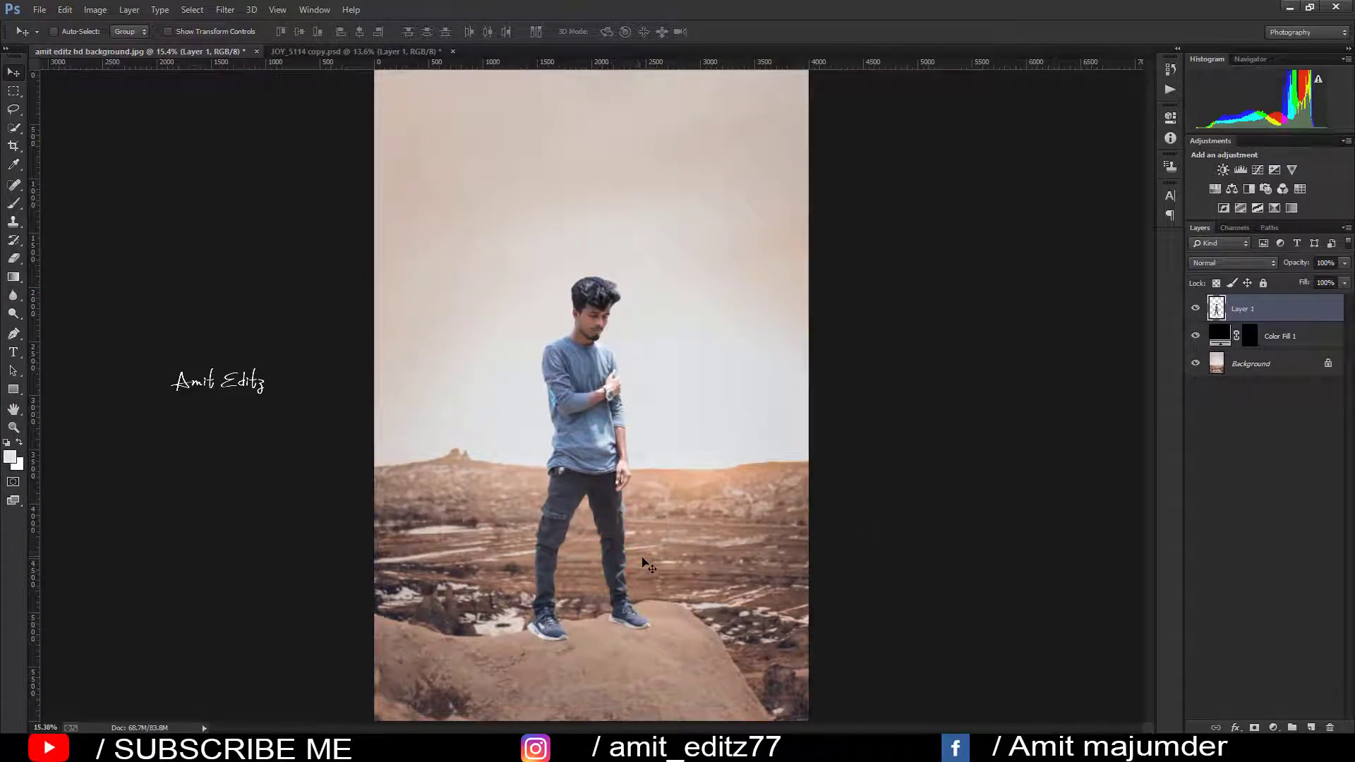
{"action": "key", "text": "ctrl+minus"}
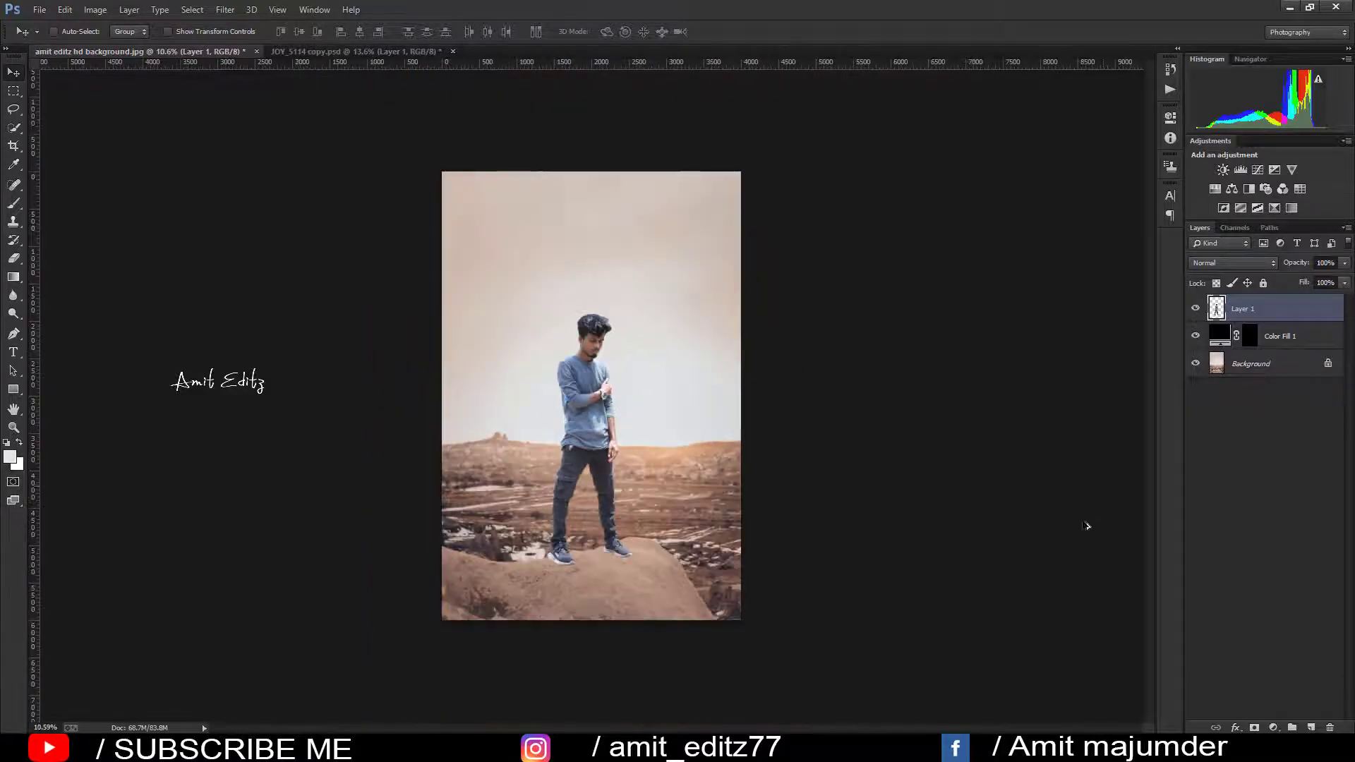
{"action": "key", "text": "ctrl+plus"}
- On the Color Fill 1 mask, paint a soft shadow beneath the left sole
{"action": "left_click", "coordinate": [1253, 339]}
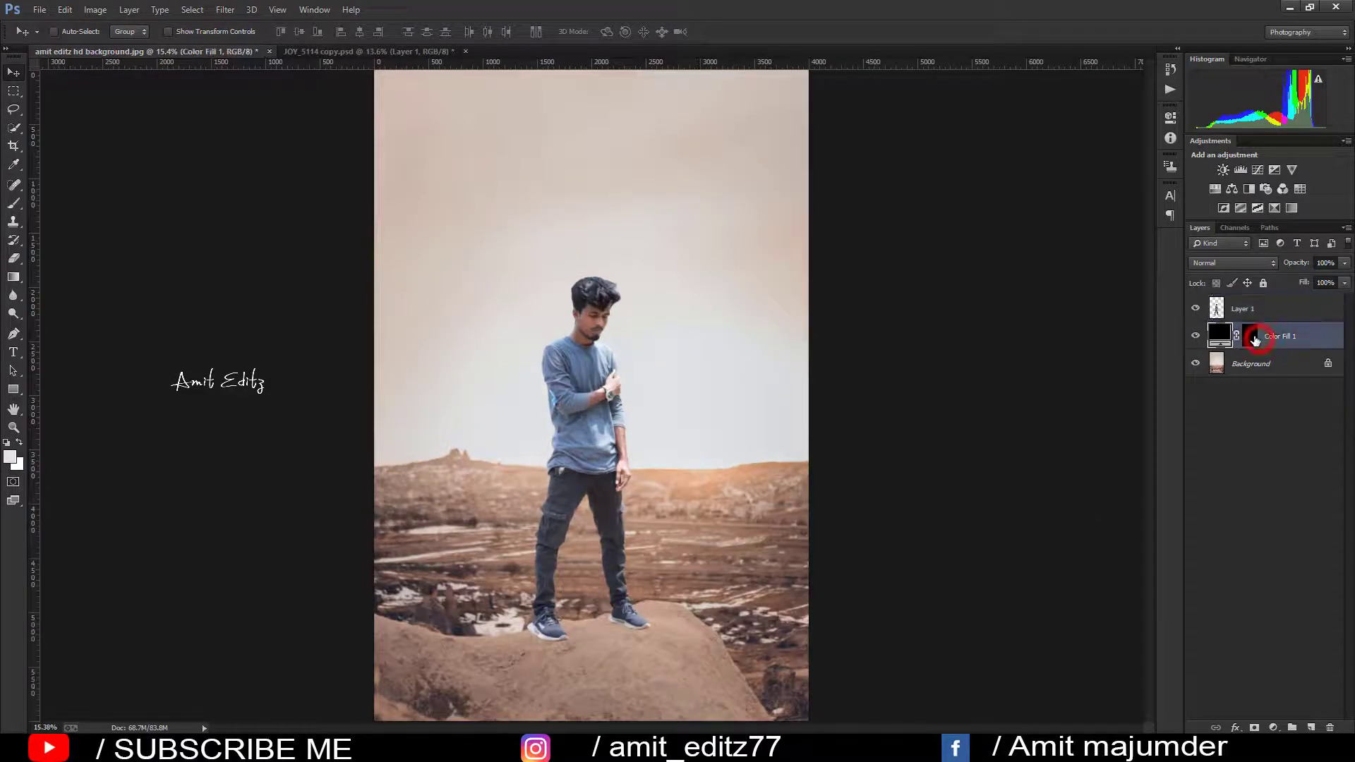
{"action": "left_click", "coordinate": [12, 204]}
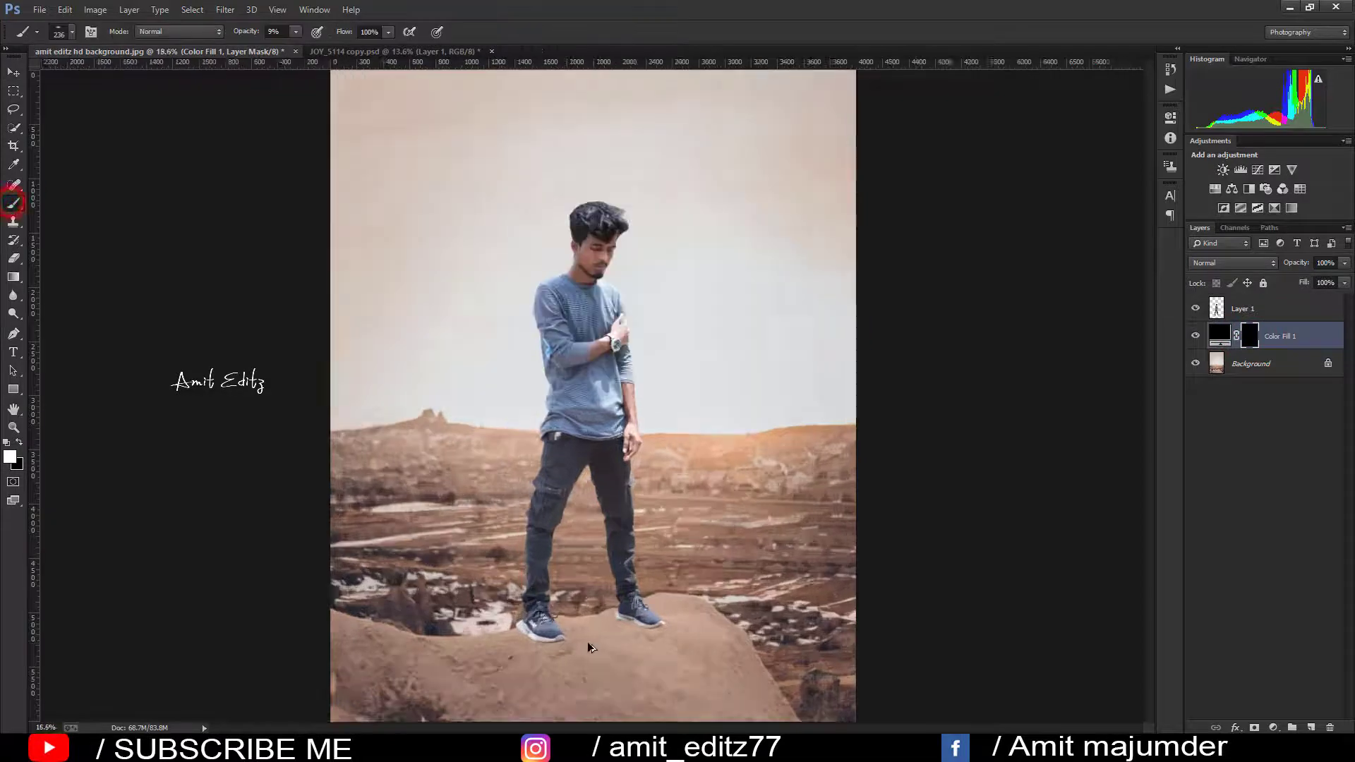
{"action": "scroll", "coordinate": [564, 628], "scroll_direction": "up", "scroll_amount": 6}
{"action": "scroll", "coordinate": [511, 660], "scroll_direction": "up", "scroll_amount": 2}
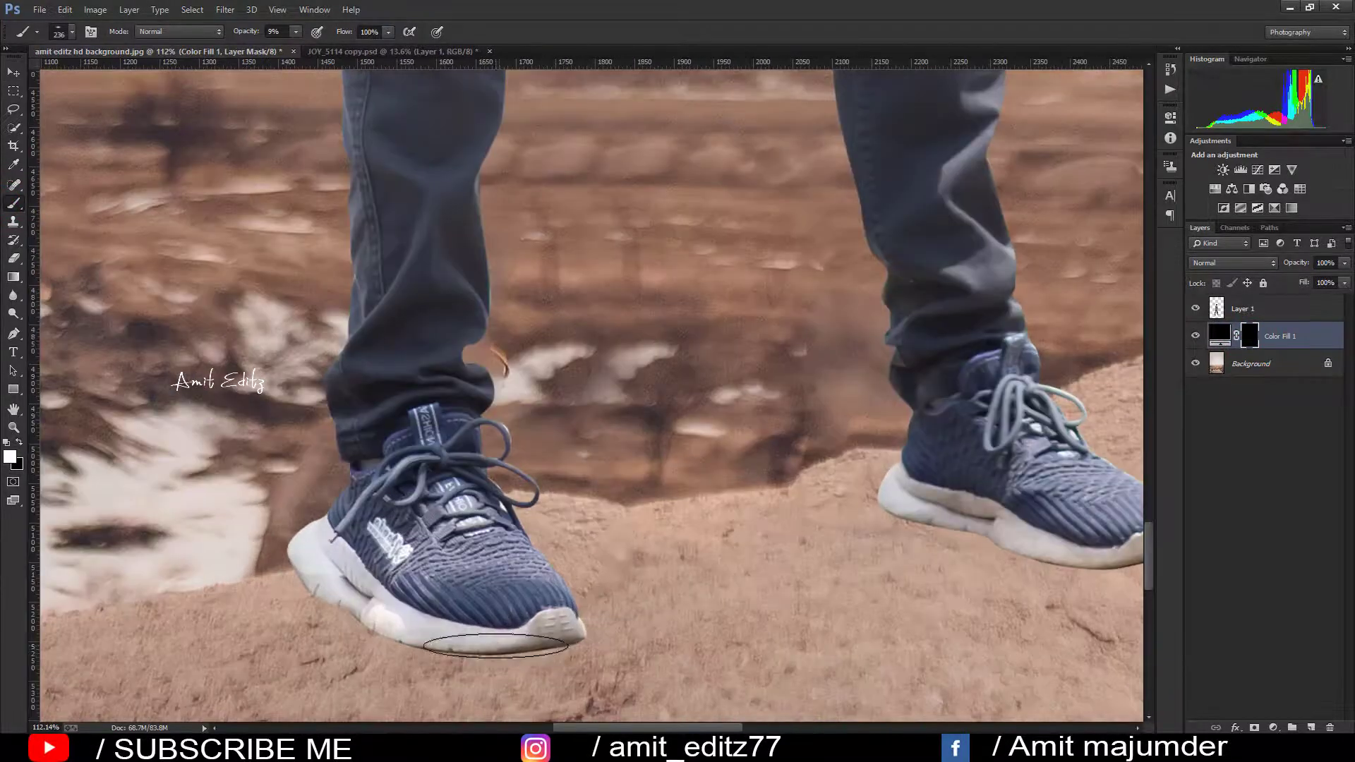
{"action": "left_click", "coordinate": [495, 644]}
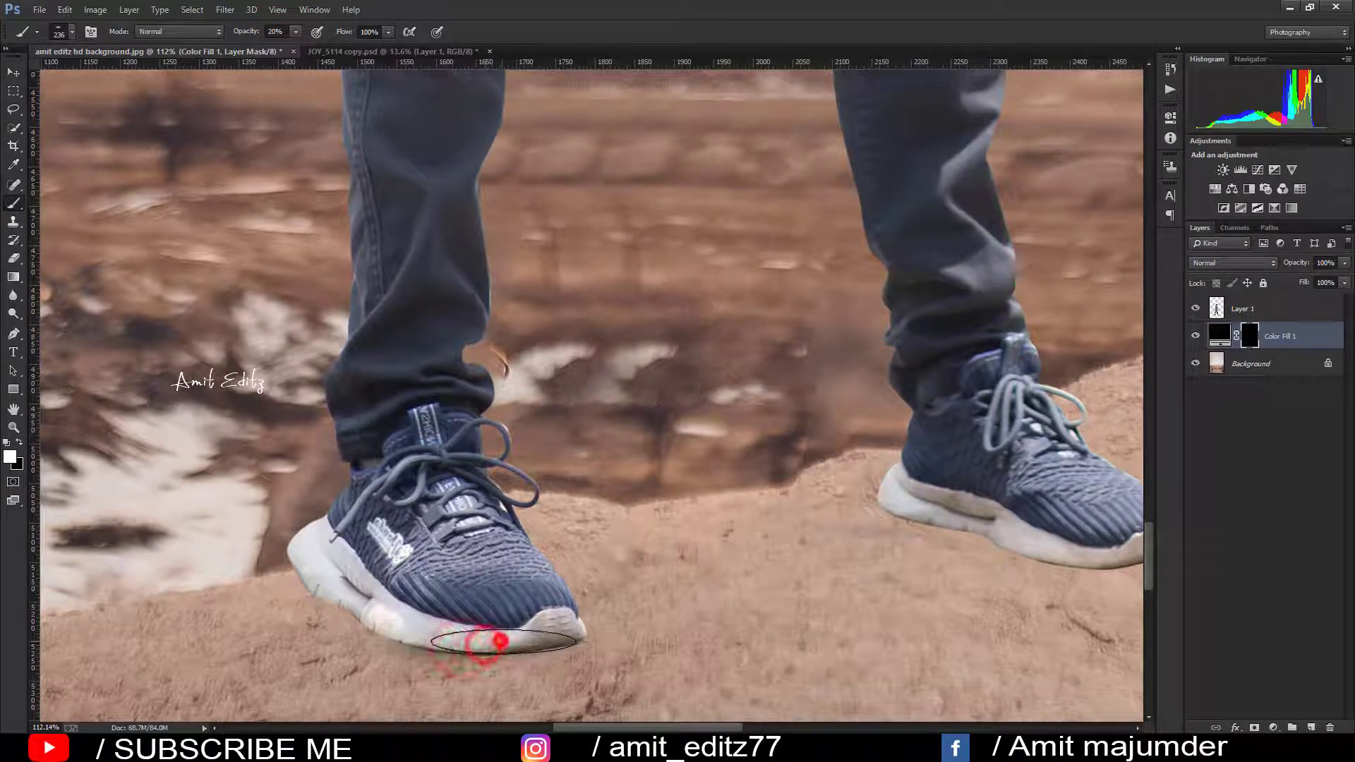
{"action": "left_click_drag", "start_coordinate": [487, 644], "coordinate": [436, 639]}
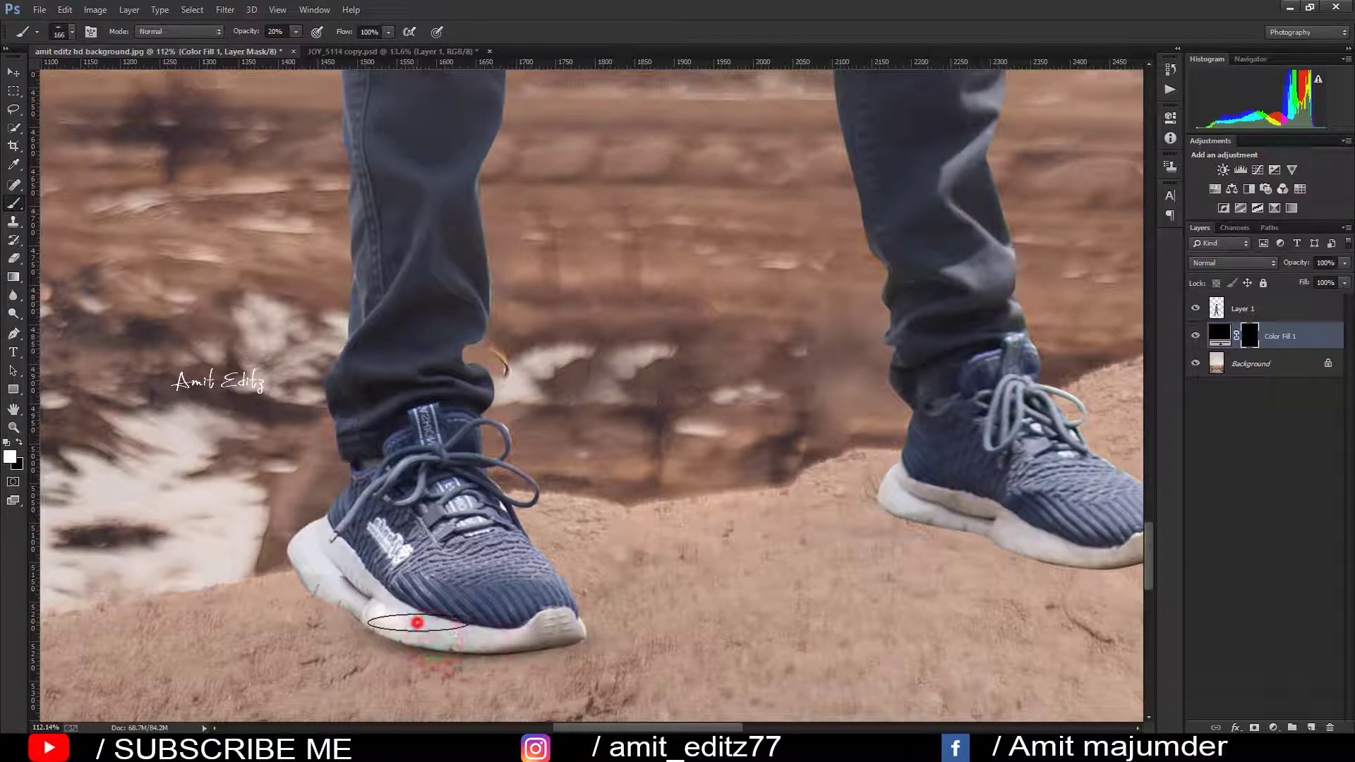
{"action": "mouse_move", "coordinate": [383, 605]}
{"action": "left_mouse_down"}
{"action": "mouse_move", "coordinate": [348, 575]}
{"action": "mouse_move", "coordinate": [400, 618]}
{"action": "mouse_move", "coordinate": [538, 640]}
{"action": "mouse_move", "coordinate": [448, 635]}
{"action": "left_mouse_up"}
- Extend the left shoe's shadow toward the toe and the heel
{"action": "scroll", "coordinate": [663, 585], "scroll_direction": "down", "scroll_amount": 1}
{"action": "scroll", "coordinate": [783, 593], "scroll_direction": "down", "scroll_amount": 2}
{"action": "scroll", "coordinate": [783, 593], "scroll_direction": "right", "scroll_amount": 5}
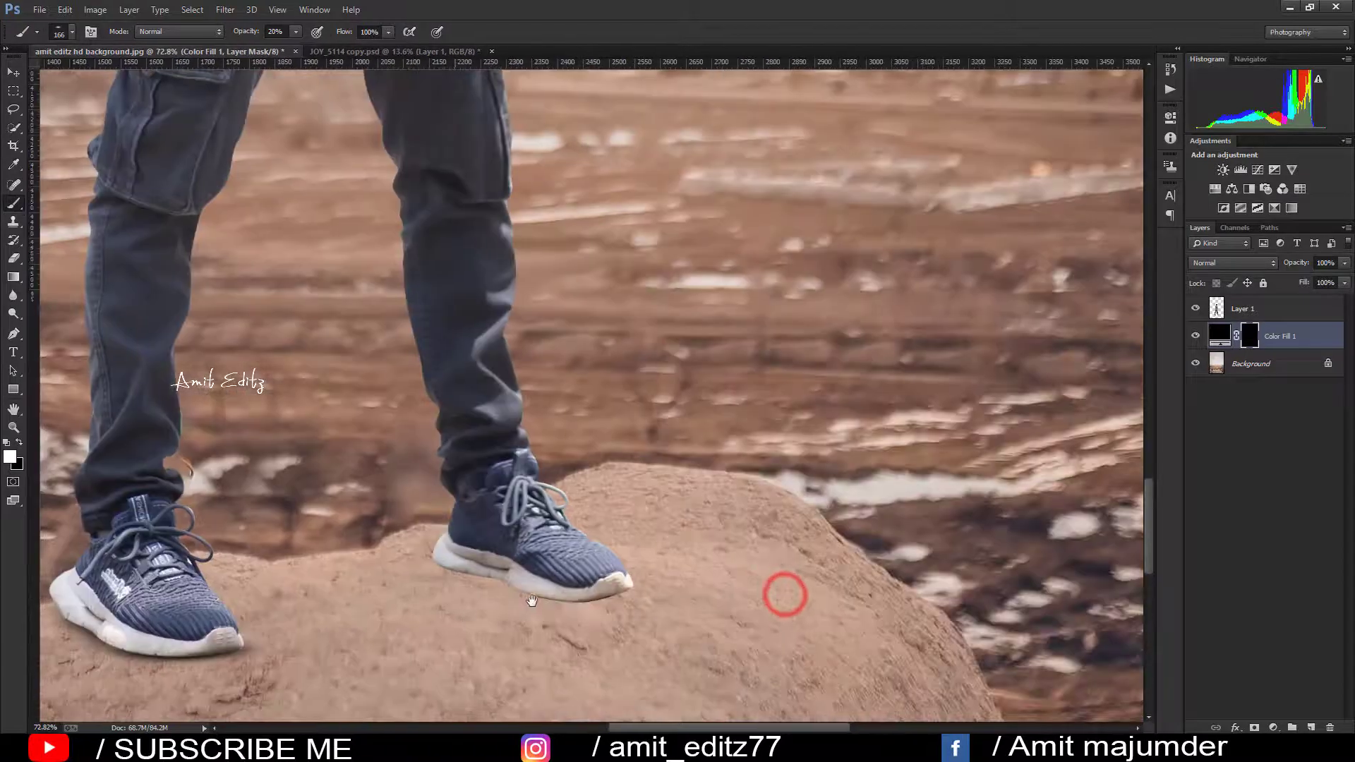
{"action": "scroll", "coordinate": [470, 579], "scroll_direction": "up", "scroll_amount": 3}
{"action": "mouse_move", "coordinate": [437, 541]}
{"action": "left_mouse_down"}
{"action": "mouse_move", "coordinate": [614, 597]}
{"action": "mouse_move", "coordinate": [418, 539]}
{"action": "mouse_move", "coordinate": [538, 562]}
{"action": "mouse_move", "coordinate": [568, 587]}
{"action": "mouse_move", "coordinate": [639, 592]}
{"action": "mouse_move", "coordinate": [429, 545]}
{"action": "left_mouse_up"}
{"action": "left_click_drag", "start_coordinate": [332, 554], "coordinate": [639, 614]}
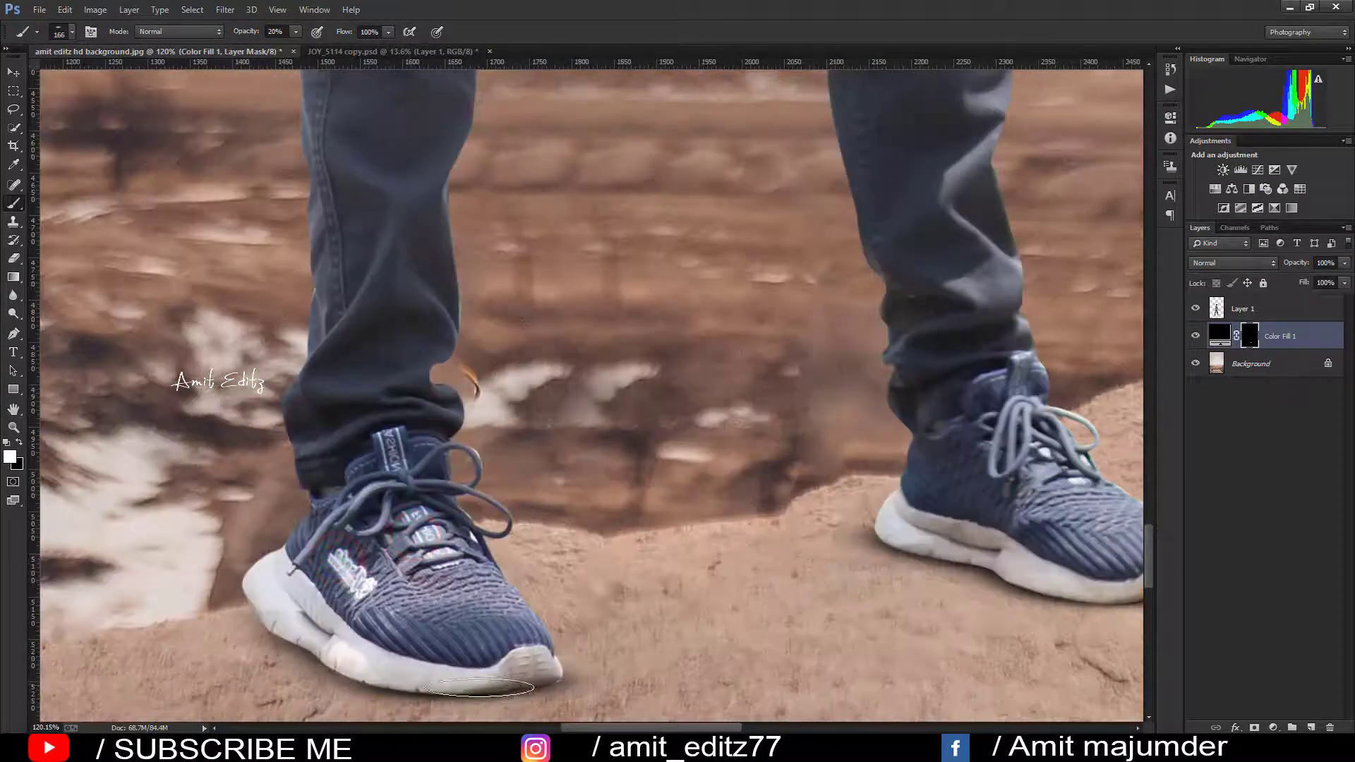
{"action": "mouse_move", "coordinate": [465, 685]}
{"action": "left_mouse_down"}
{"action": "mouse_move", "coordinate": [395, 680]}
{"action": "mouse_move", "coordinate": [312, 628]}
{"action": "left_mouse_up"}
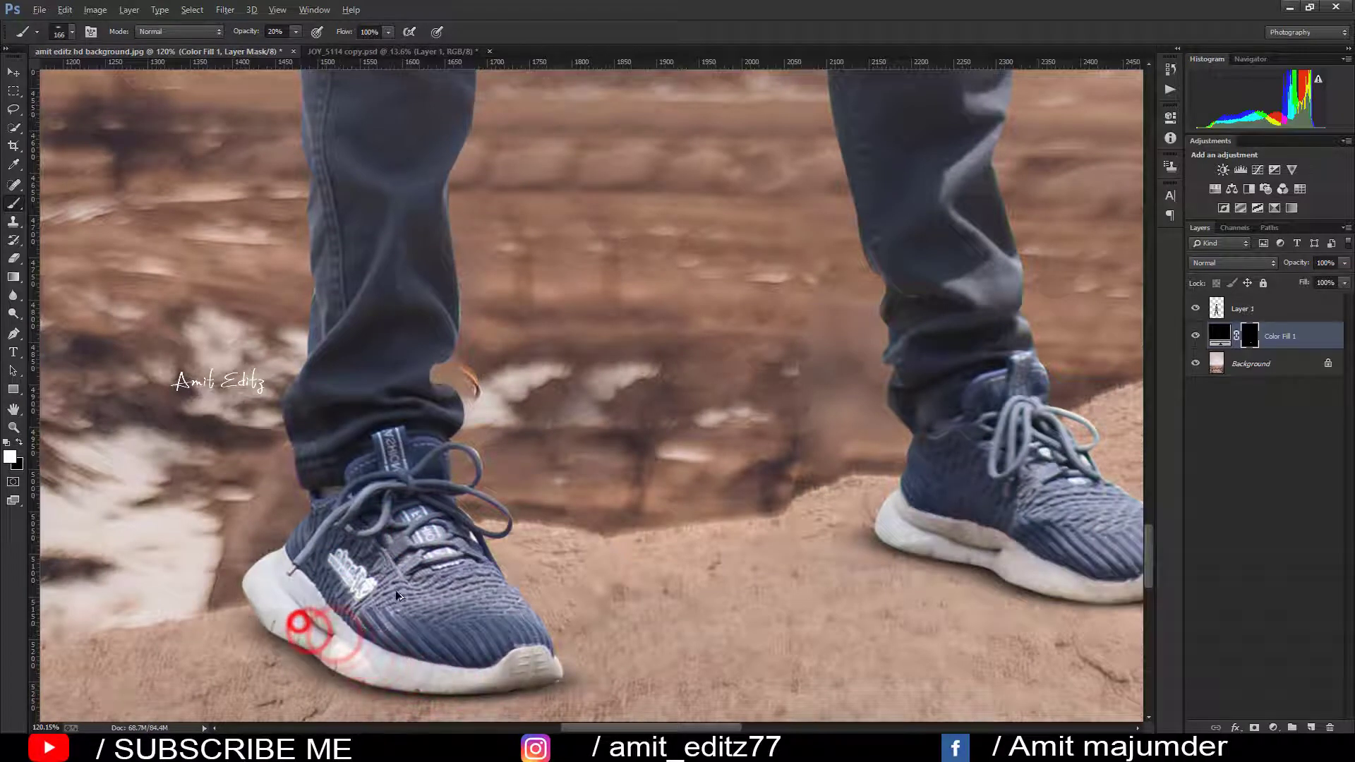
{"action": "scroll", "coordinate": [303, 624], "scroll_direction": "down", "scroll_amount": 3}
{"action": "scroll", "coordinate": [450, 586], "scroll_direction": "down", "scroll_amount": 2}
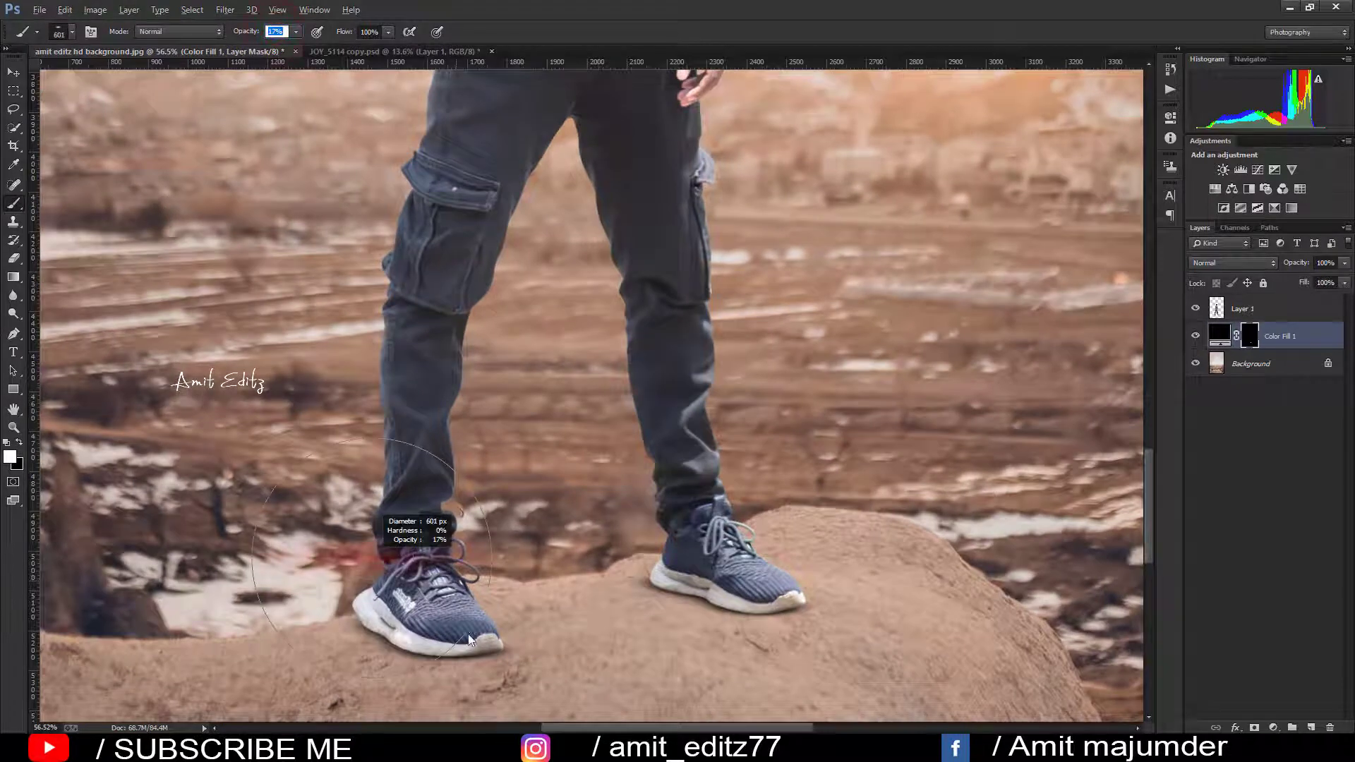
- With a larger brush, shade under the right shoe and broadly beneath both shoes
{"action": "mouse_move", "coordinate": [379, 566]}
{"action": "left_mouse_down"}
{"action": "mouse_move", "coordinate": [393, 653]}
{"action": "mouse_move", "coordinate": [348, 647]}
{"action": "mouse_move", "coordinate": [412, 654]}
{"action": "mouse_move", "coordinate": [272, 651]}
{"action": "left_mouse_up"}
{"action": "mouse_move", "coordinate": [707, 613]}
{"action": "left_mouse_down"}
{"action": "mouse_move", "coordinate": [635, 605]}
{"action": "mouse_move", "coordinate": [635, 589]}
{"action": "mouse_move", "coordinate": [650, 605]}
{"action": "mouse_move", "coordinate": [715, 605]}
{"action": "left_mouse_up"}
{"action": "scroll", "coordinate": [620, 624], "scroll_direction": "down", "scroll_amount": 3}
{"action": "scroll", "coordinate": [620, 623], "scroll_direction": "down", "scroll_amount": 2}
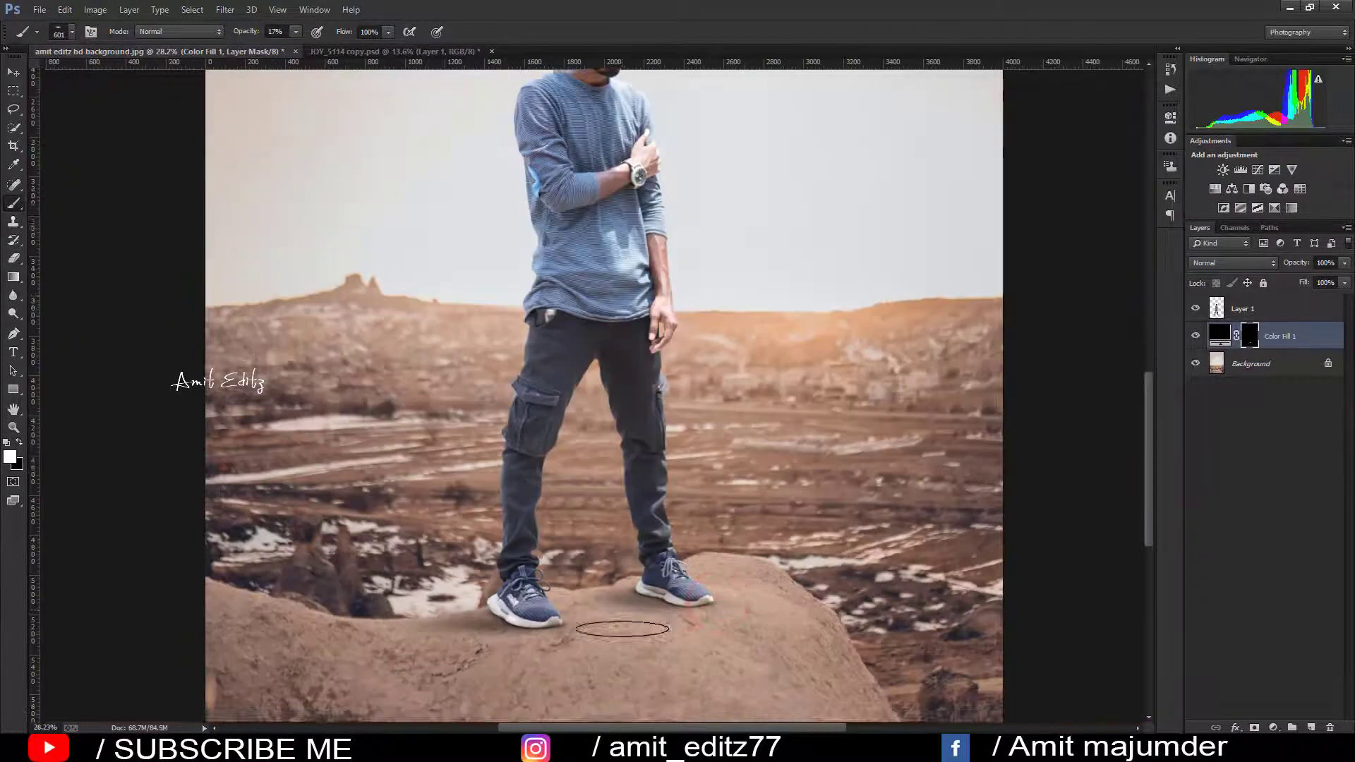
{"action": "scroll", "coordinate": [620, 628], "scroll_direction": "up", "scroll_amount": 2}
{"action": "scroll", "coordinate": [628, 606], "scroll_direction": "up", "scroll_amount": 2}
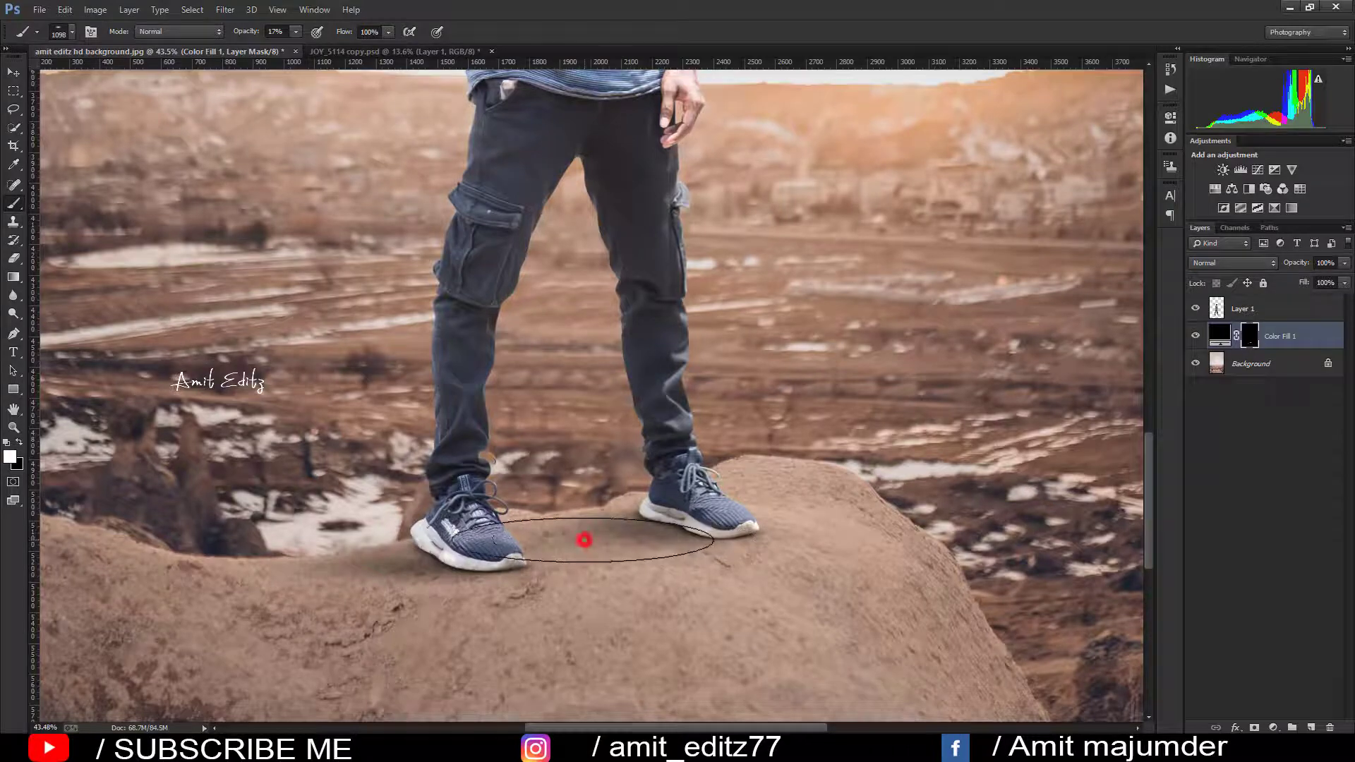
{"action": "left_click_drag", "start_coordinate": [654, 551], "coordinate": [584, 540]}
{"action": "scroll", "coordinate": [635, 557], "scroll_direction": "down", "scroll_amount": 2}
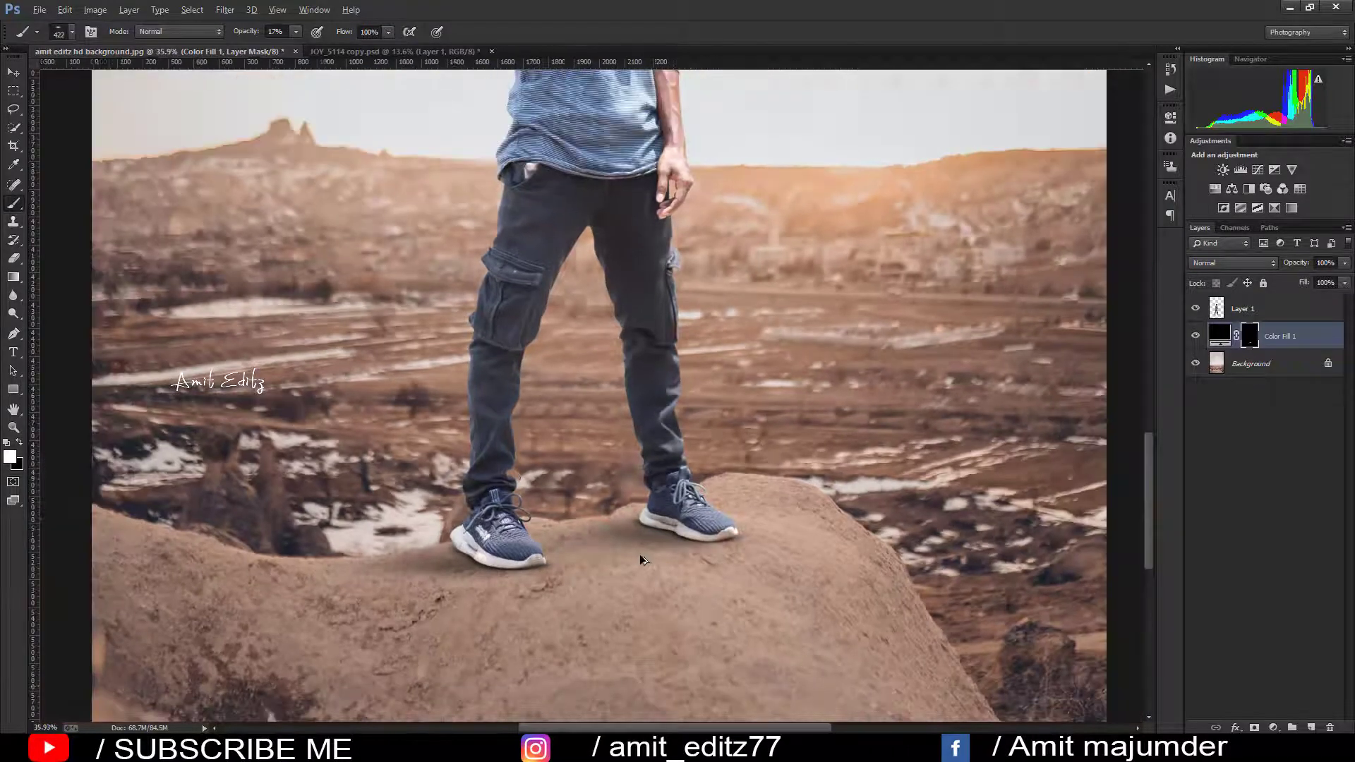
{"action": "scroll", "coordinate": [669, 567], "scroll_direction": "down", "scroll_amount": 3}
{"action": "scroll", "coordinate": [669, 567], "scroll_direction": "down", "scroll_amount": 1}
{"action": "scroll", "coordinate": [544, 584], "scroll_direction": "up", "scroll_amount": 3}
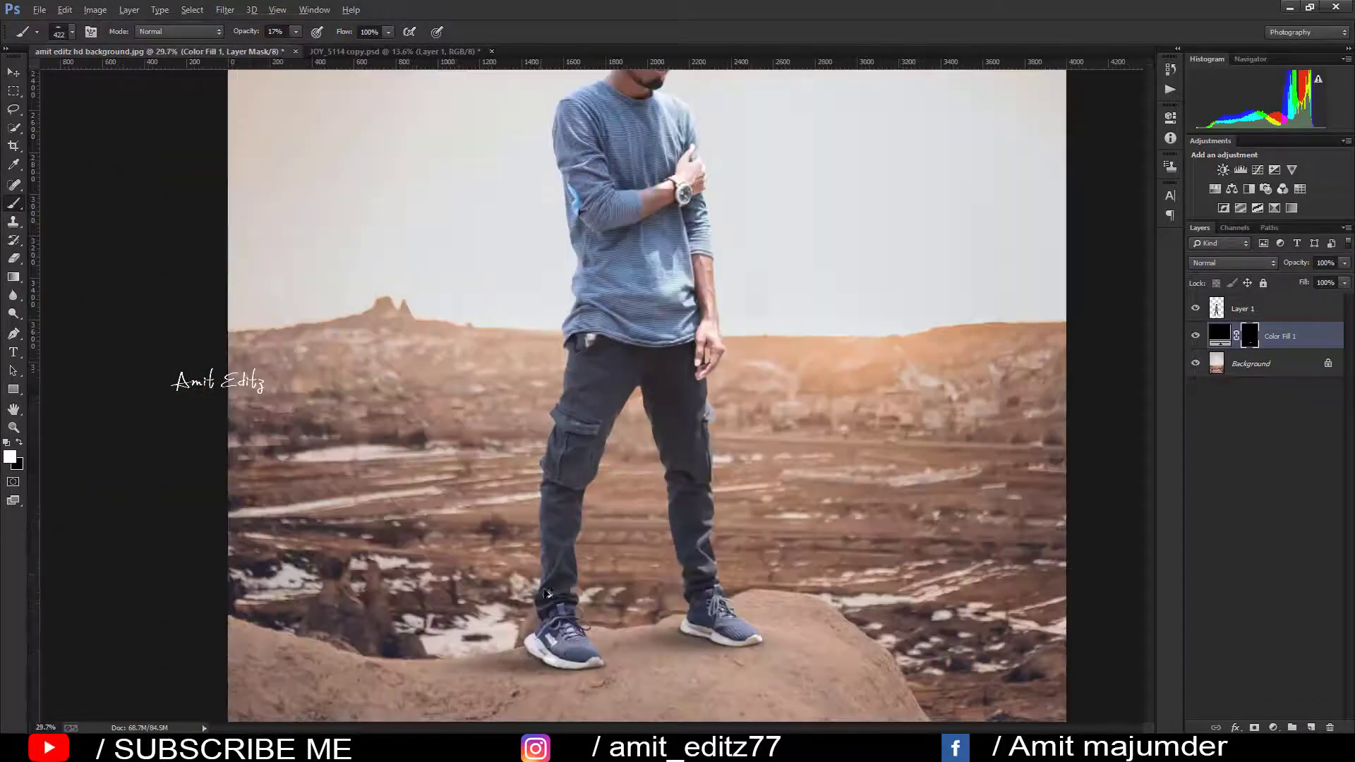
{"action": "scroll", "coordinate": [526, 656], "scroll_direction": "down", "scroll_amount": 1}
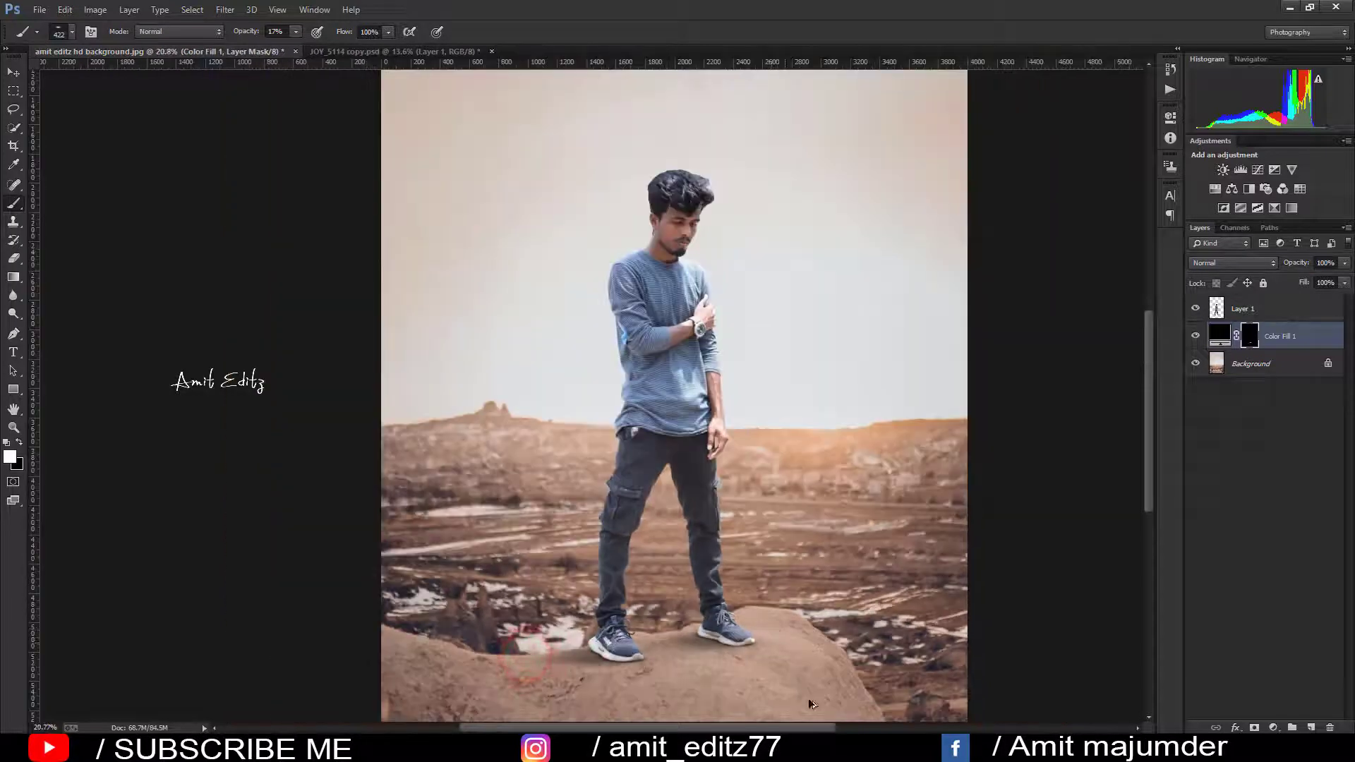
{"action": "left_click", "coordinate": [1240, 311]}
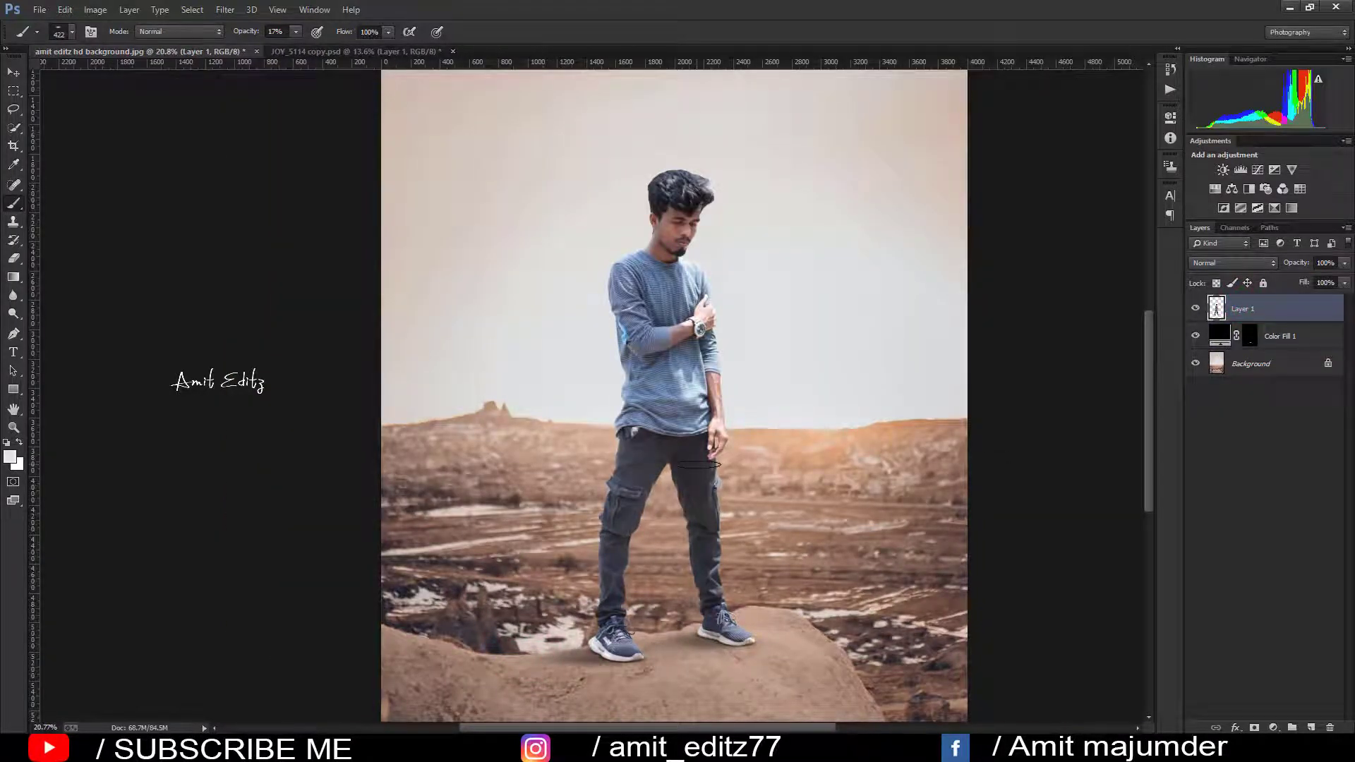
{"action": "scroll", "coordinate": [915, 381], "scroll_direction": "down", "scroll_amount": 4}
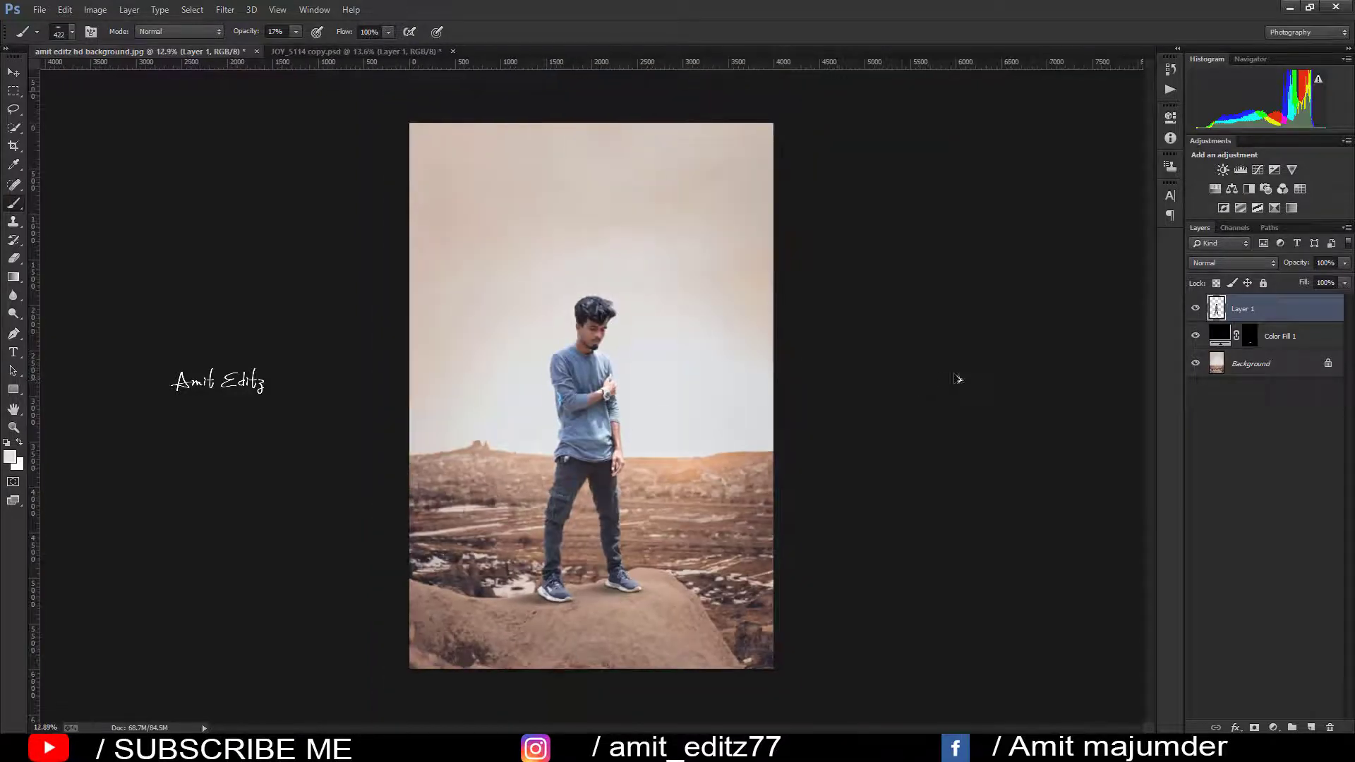
{"action": "scroll", "coordinate": [955, 378], "scroll_direction": "up", "scroll_amount": 1}
- In Camera Raw on the man's layer, lift shadows, deepen blacks and add contrast
{"action": "left_click", "coordinate": [12, 73]}
{"action": "left_click", "coordinate": [225, 9]}
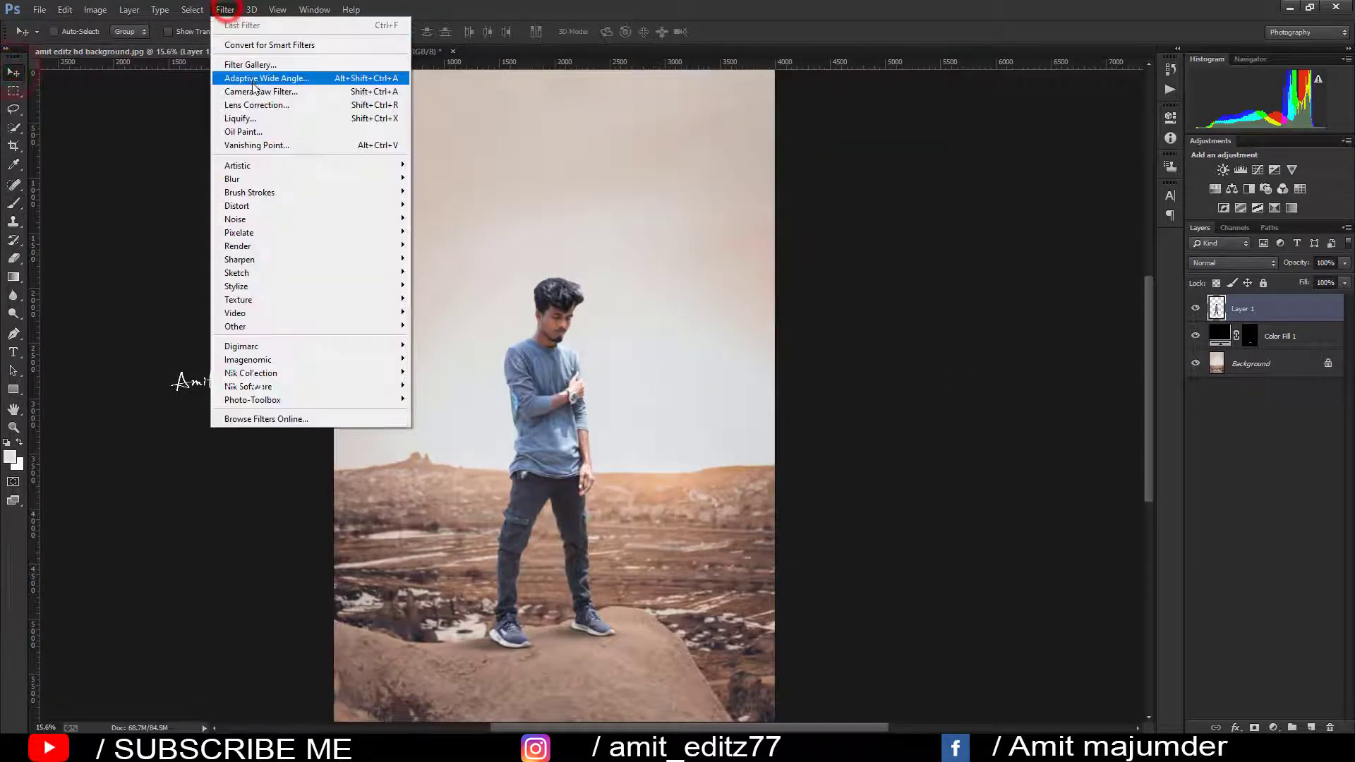
{"action": "left_click", "coordinate": [252, 85]}
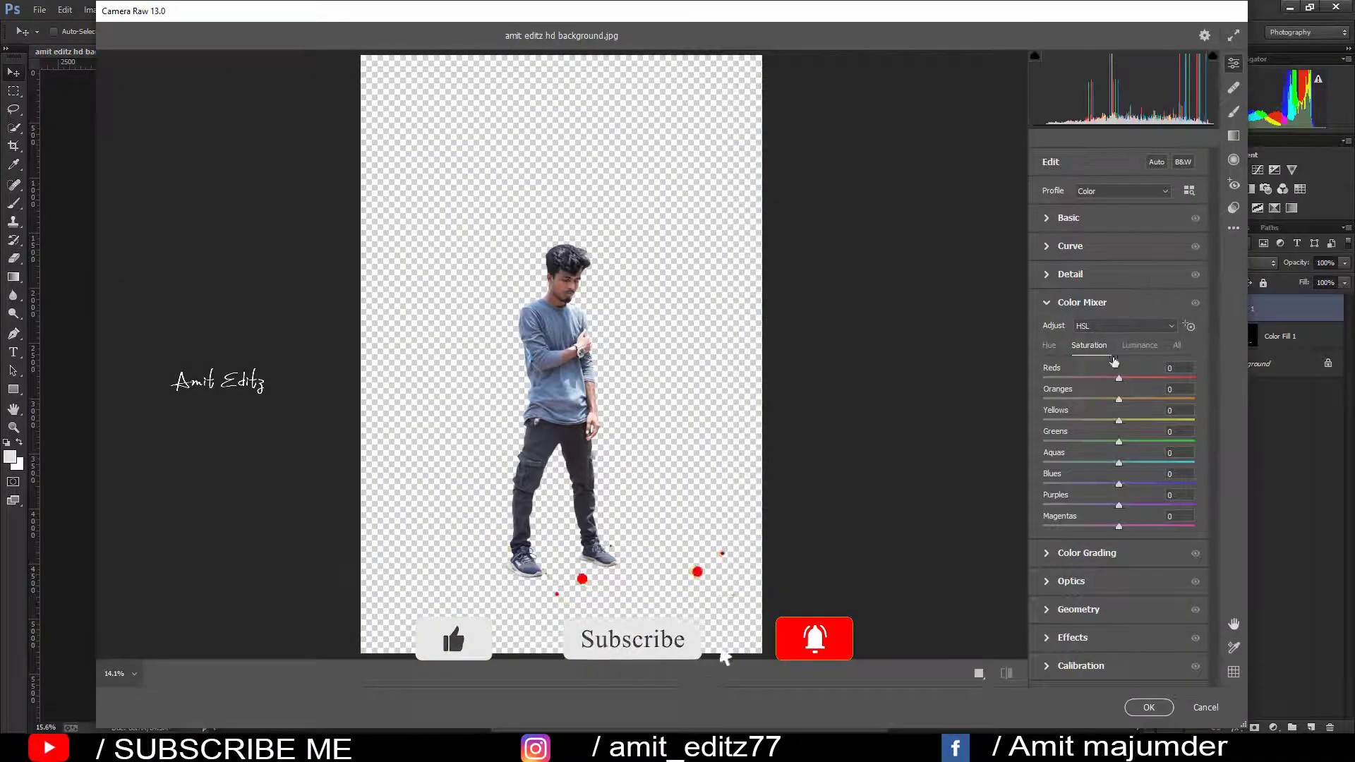
{"action": "left_click", "coordinate": [1069, 218]}
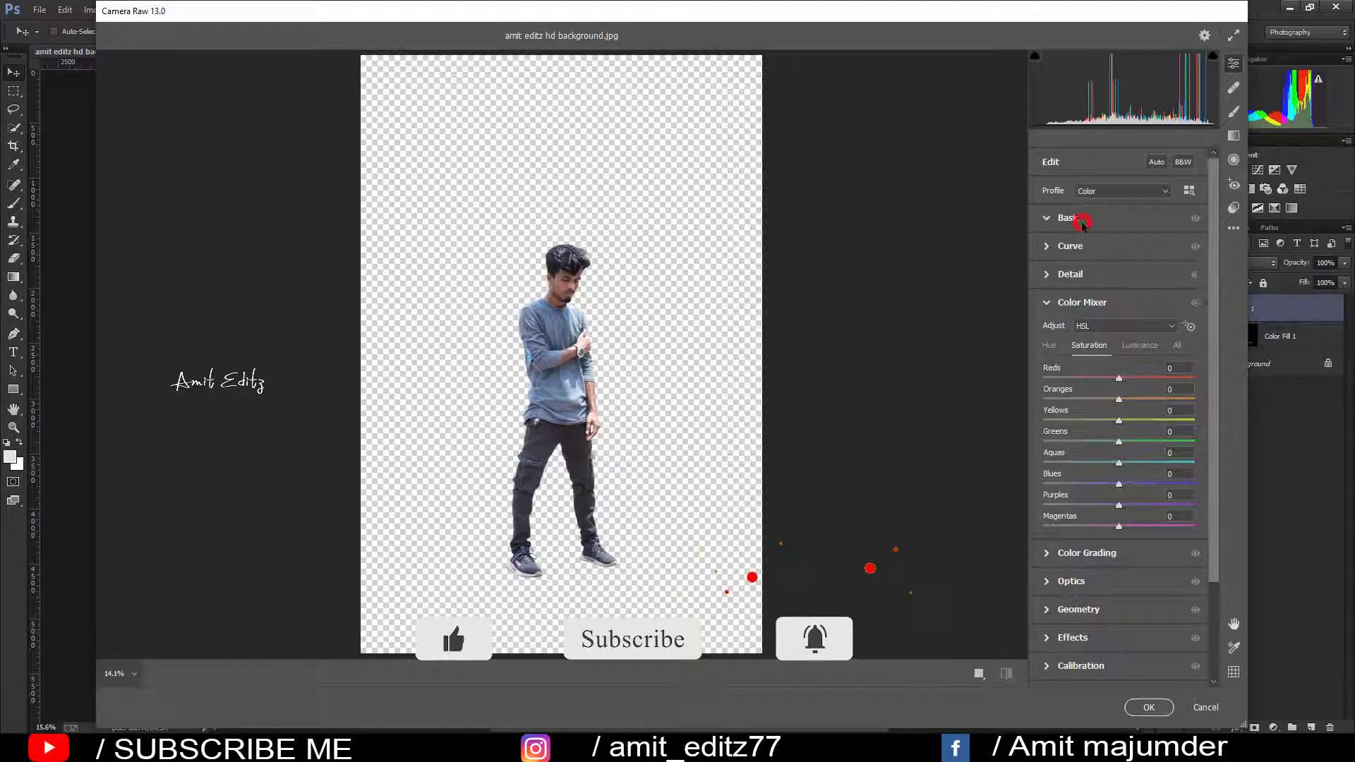
{"action": "left_click_drag", "start_coordinate": [1131, 387], "coordinate": [1135, 388]}
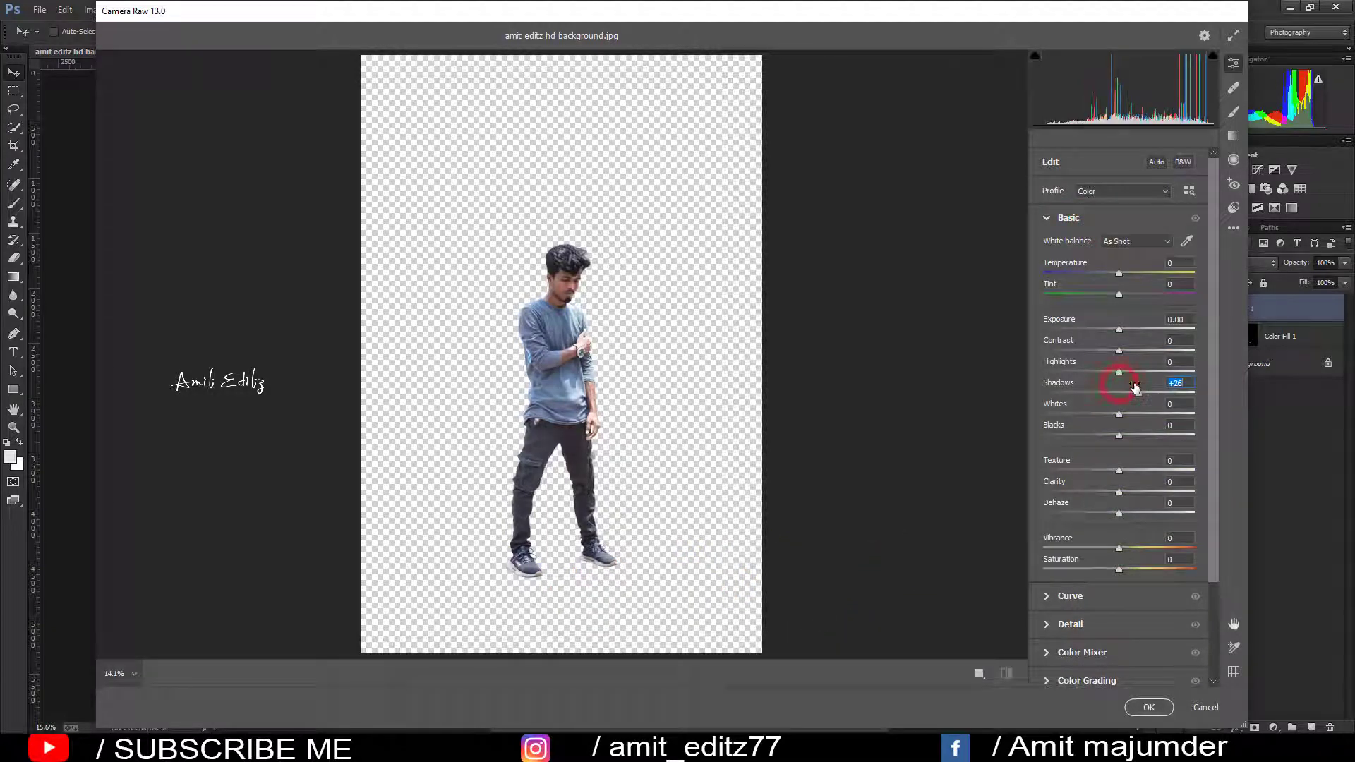
{"action": "mouse_move", "coordinate": [1114, 433]}
{"action": "left_mouse_down"}
{"action": "mouse_move", "coordinate": [1094, 429]}
{"action": "mouse_move", "coordinate": [1111, 424]}
{"action": "left_mouse_up"}
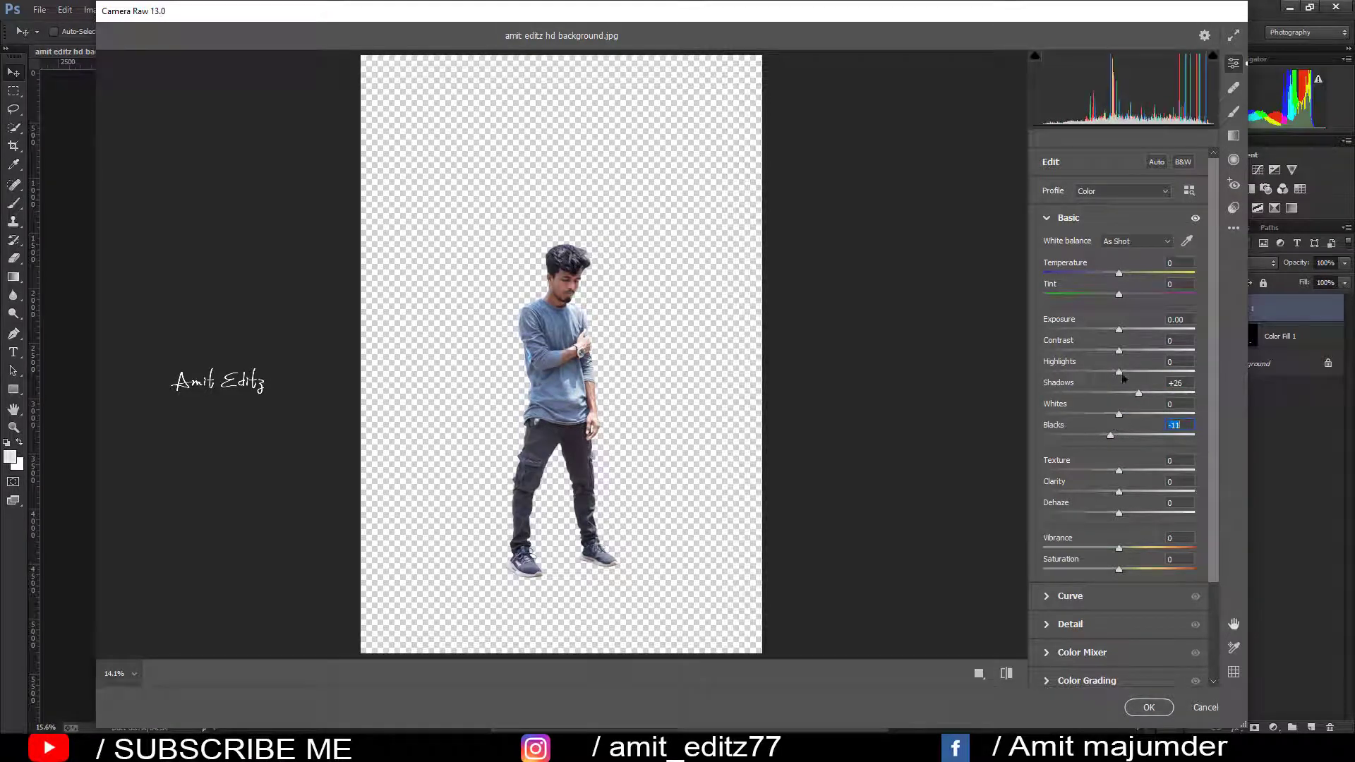
{"action": "left_click_drag", "start_coordinate": [1118, 350], "coordinate": [1125, 356]}
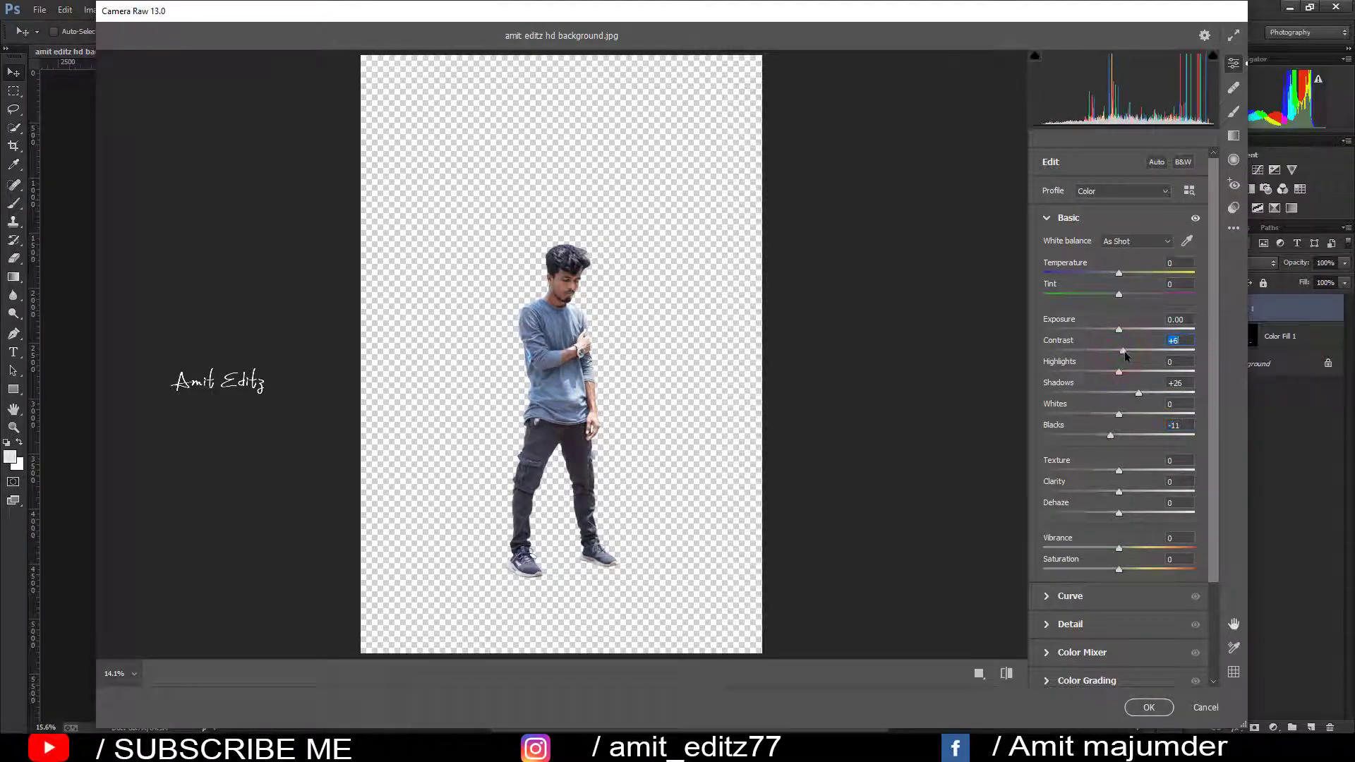
- Fully desaturate the purples in the Color Mixer and apply the Camera Raw grade
{"action": "left_click", "coordinate": [1108, 652]}
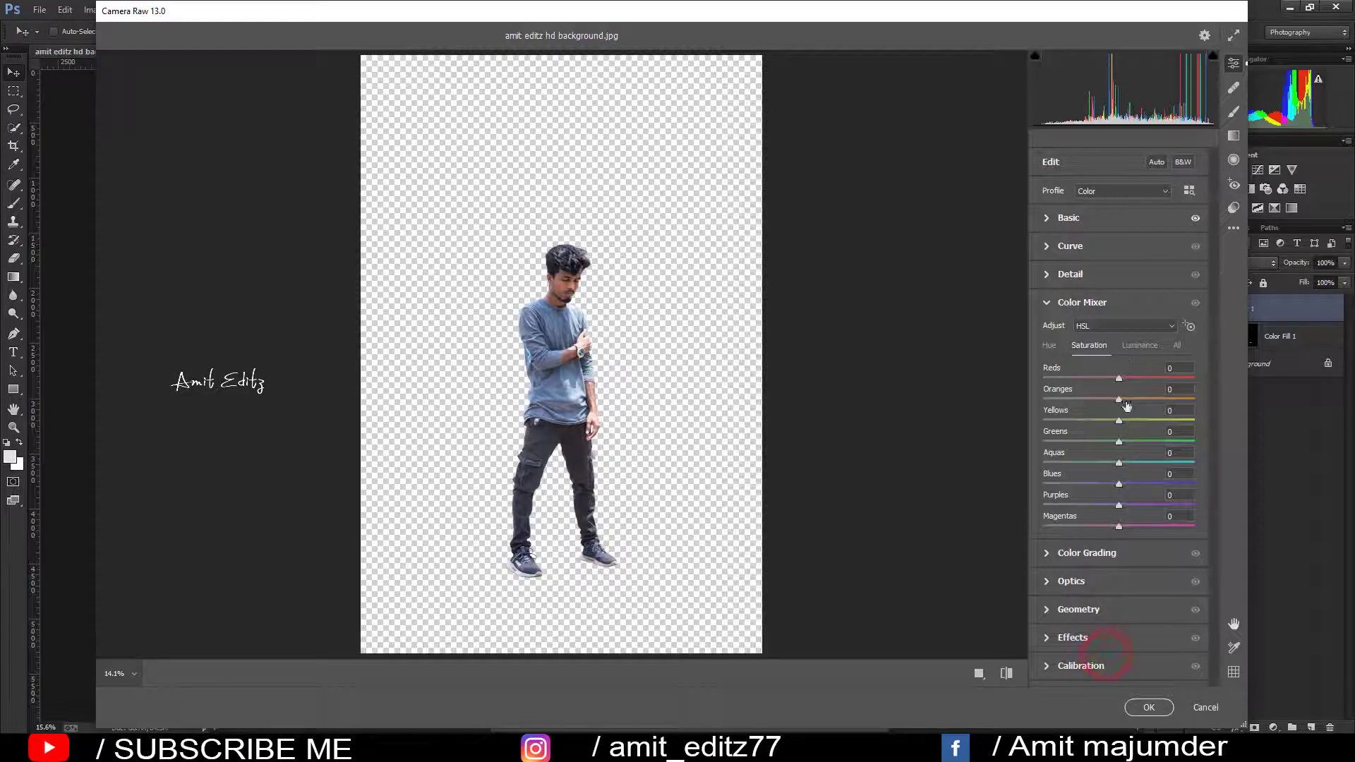
{"action": "left_click", "coordinate": [1134, 349]}
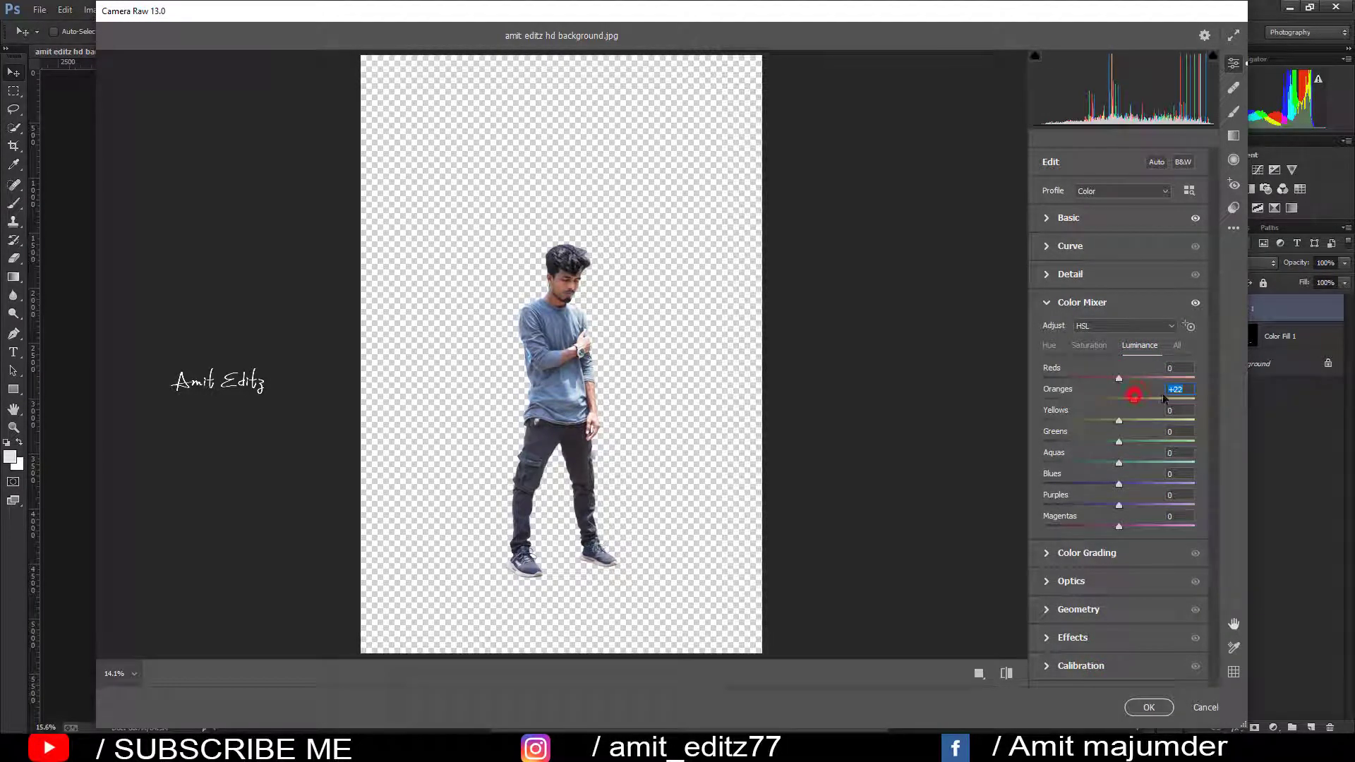
{"action": "left_click", "coordinate": [1077, 346]}
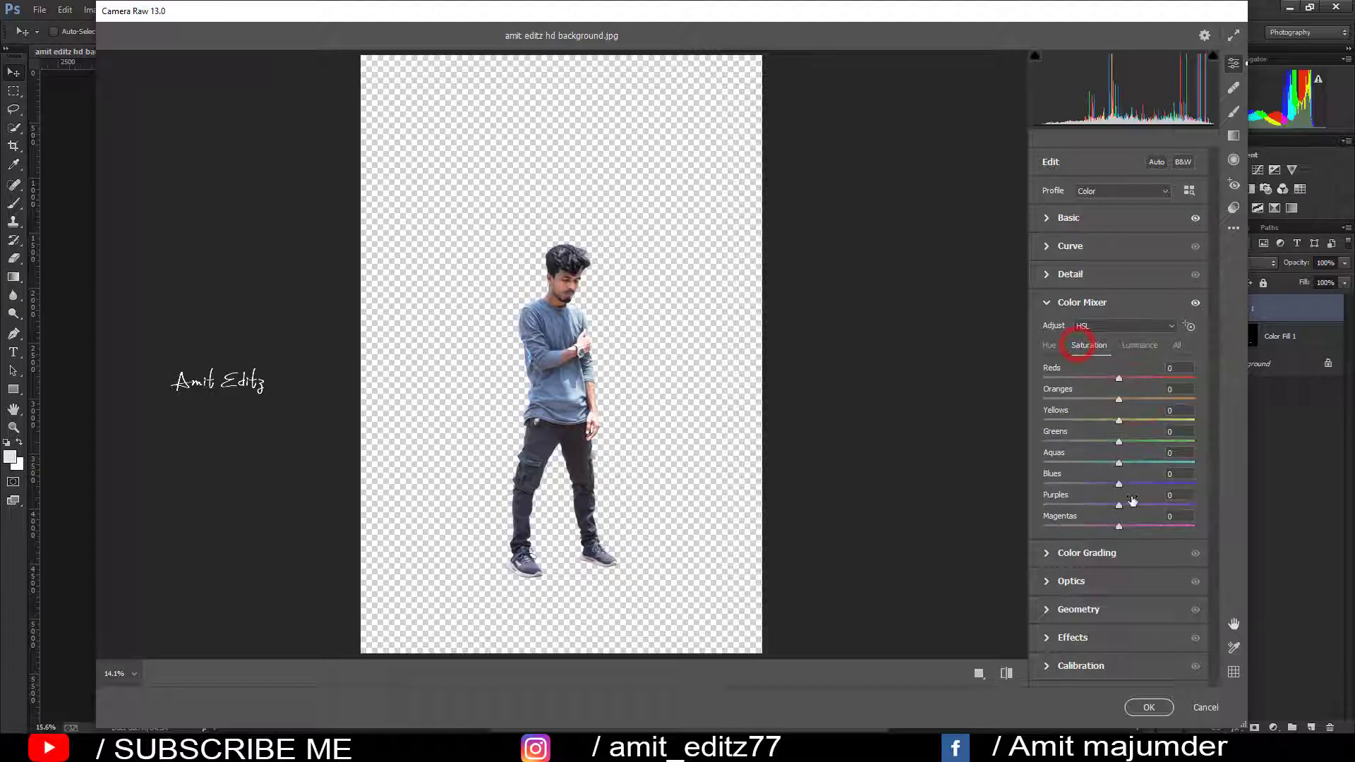
{"action": "mouse_move", "coordinate": [1119, 504]}
{"action": "left_mouse_down"}
{"action": "mouse_move", "coordinate": [1043, 505]}
{"action": "mouse_move", "coordinate": [1093, 484]}
{"action": "left_mouse_up"}
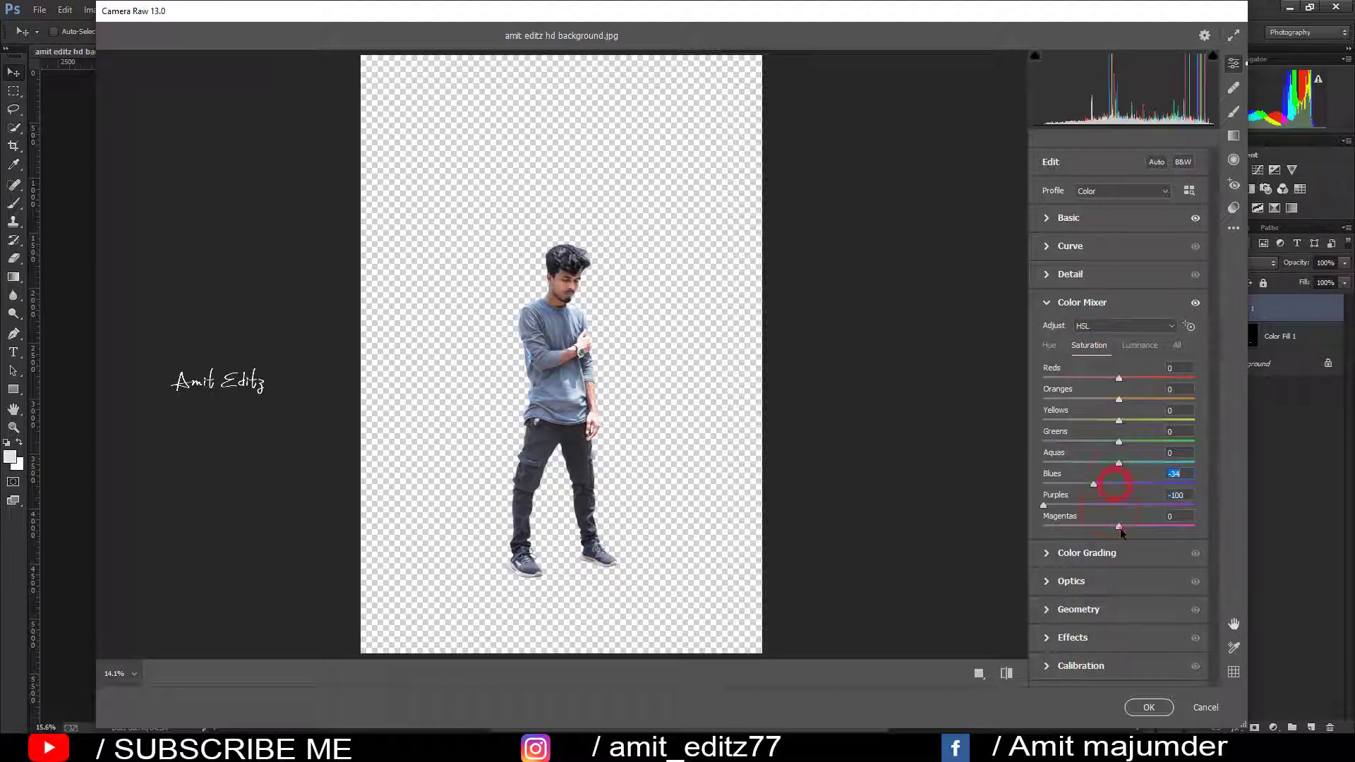
{"action": "left_click", "coordinate": [1145, 704]}
- Add an Exposure layer at -3.68 clipped to Layer 1, with its mask inverted
{"action": "left_click", "coordinate": [664, 542]}
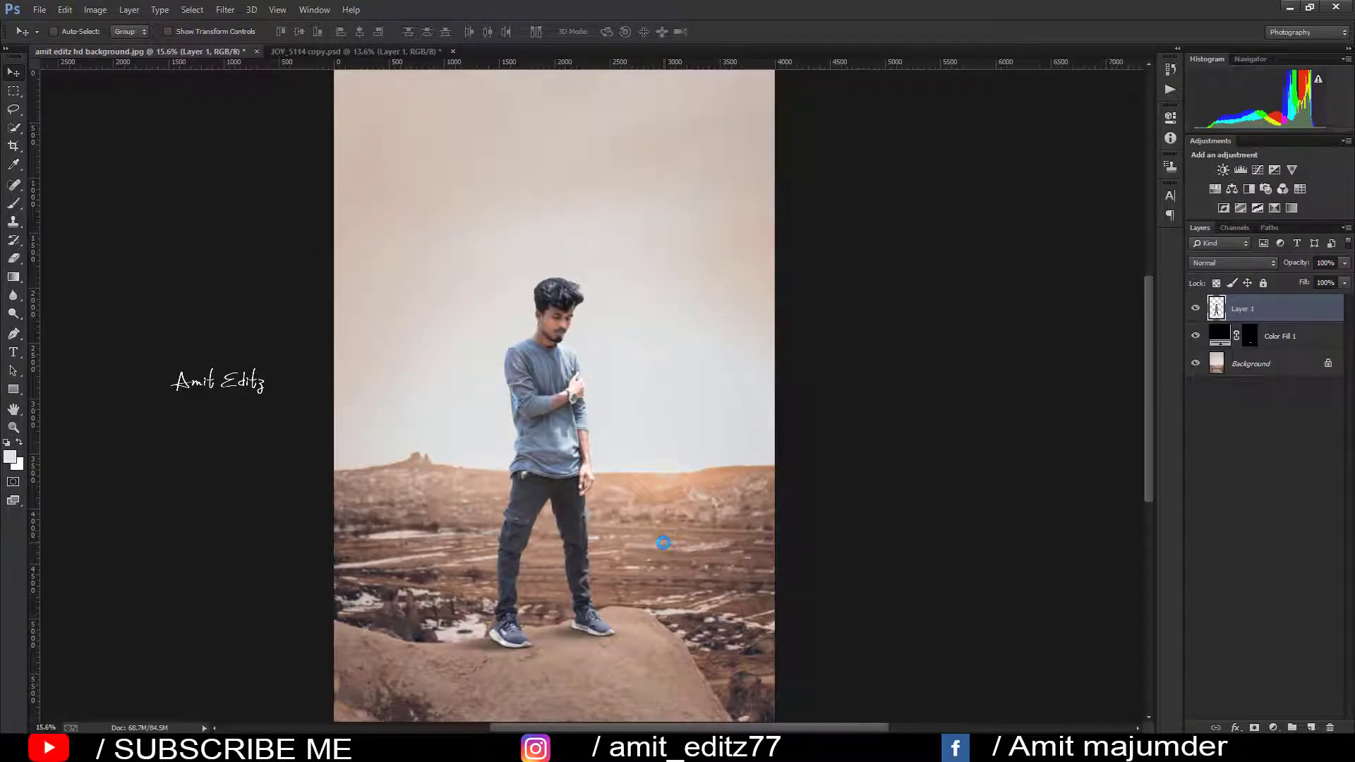
{"action": "scroll", "coordinate": [590, 547], "scroll_direction": "up", "scroll_amount": 2}
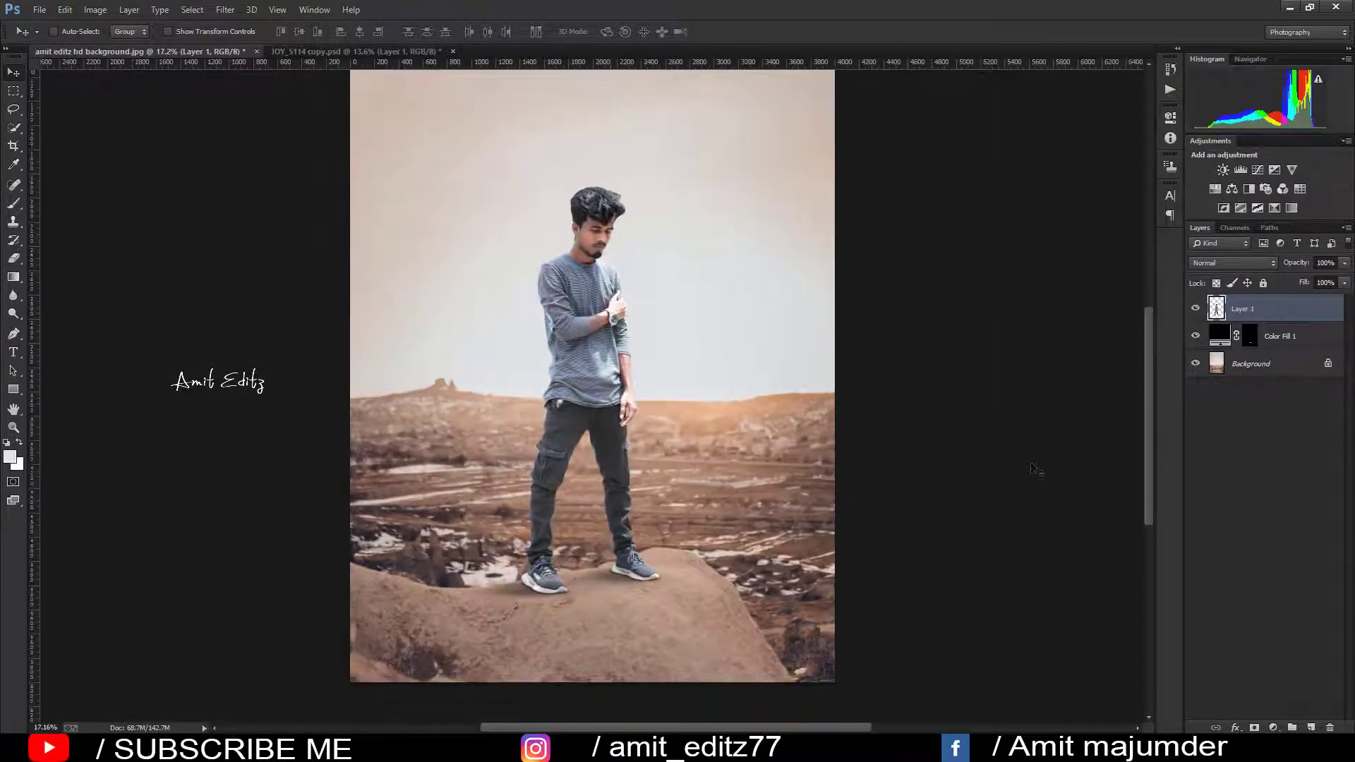
{"action": "left_click", "coordinate": [1274, 169]}
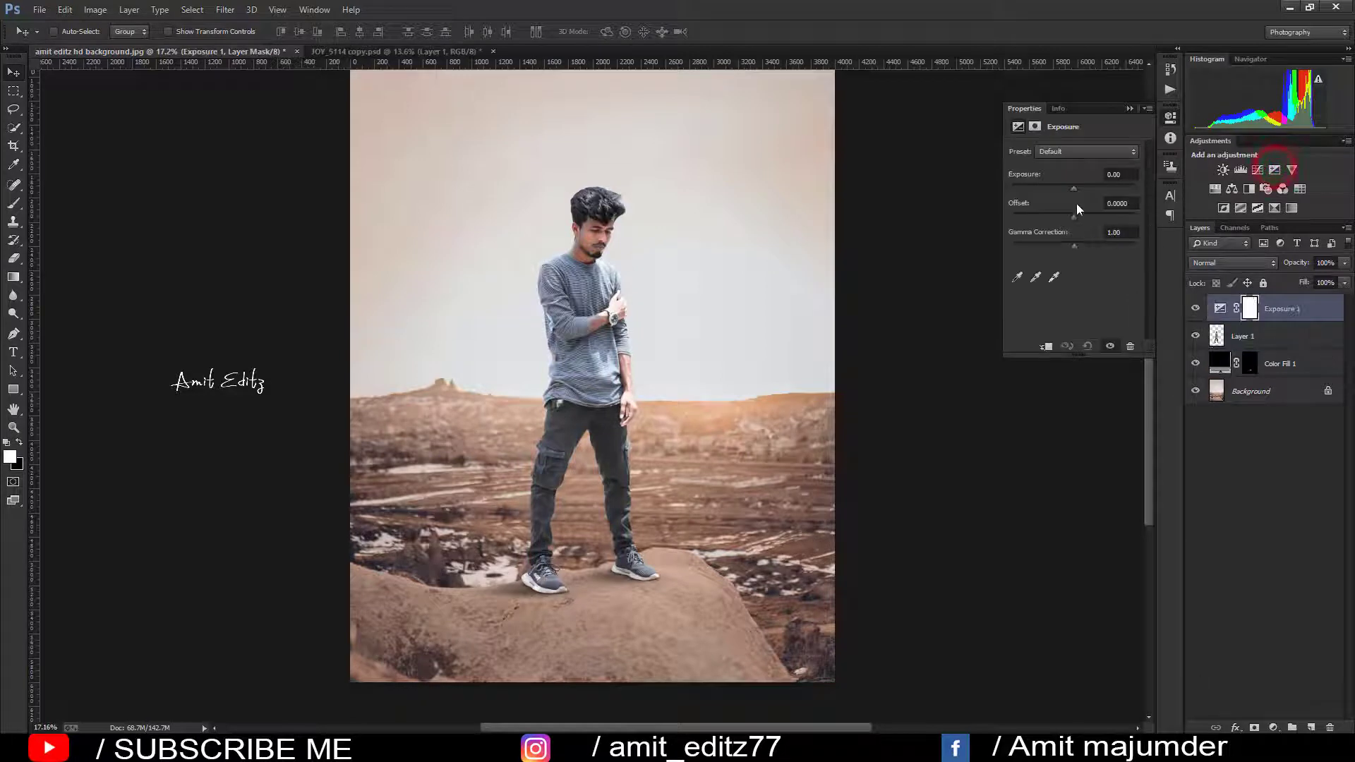
{"action": "left_click", "coordinate": [1045, 346]}
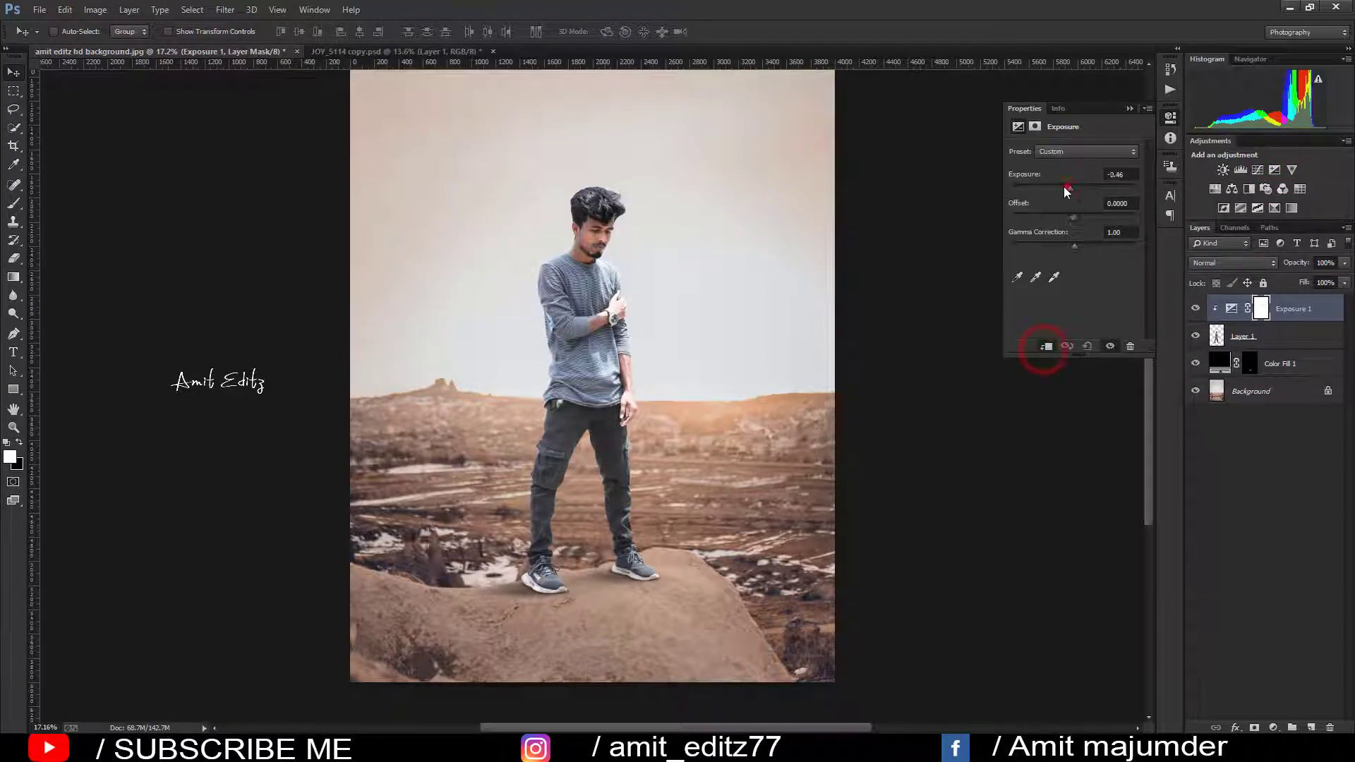
{"action": "left_click_drag", "start_coordinate": [1066, 189], "coordinate": [1039, 189]}
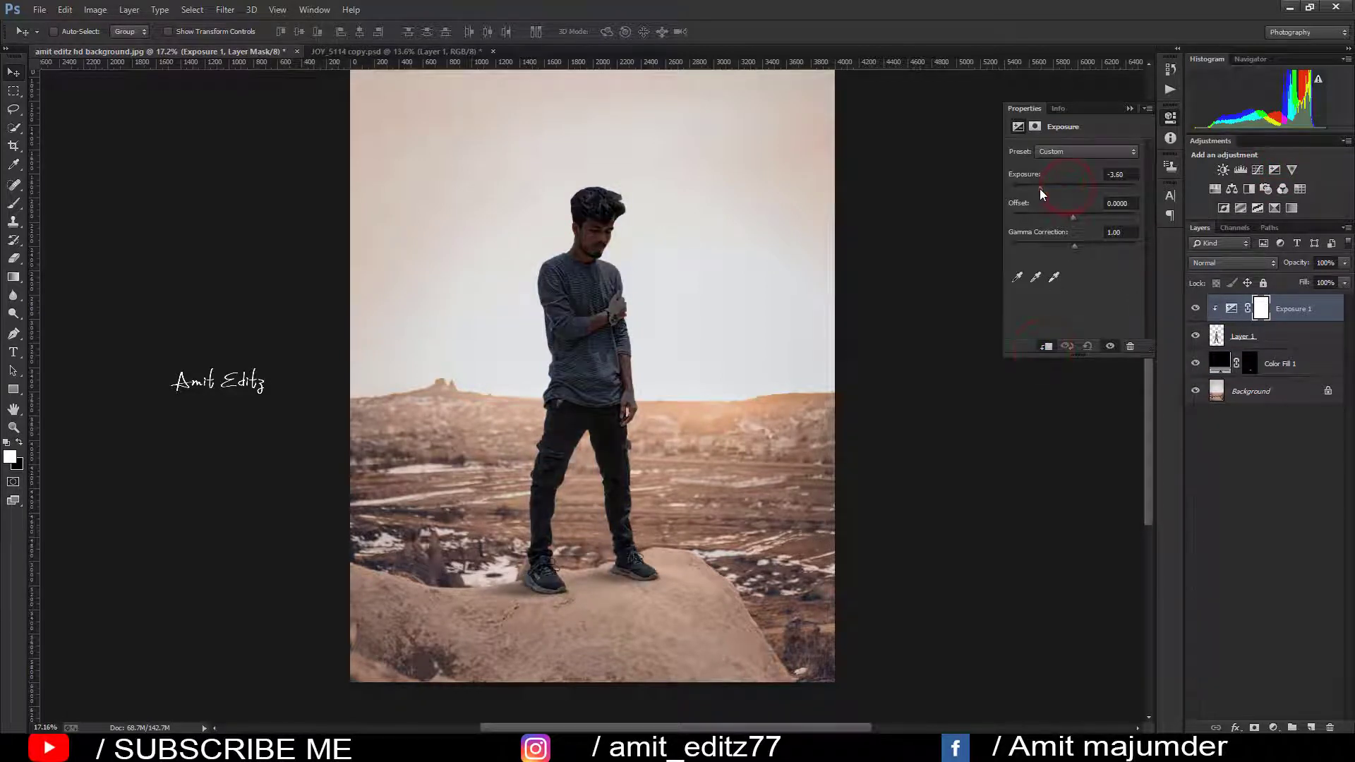
{"action": "left_click", "coordinate": [1128, 111]}
{"action": "key", "text": "ctrl+i"}
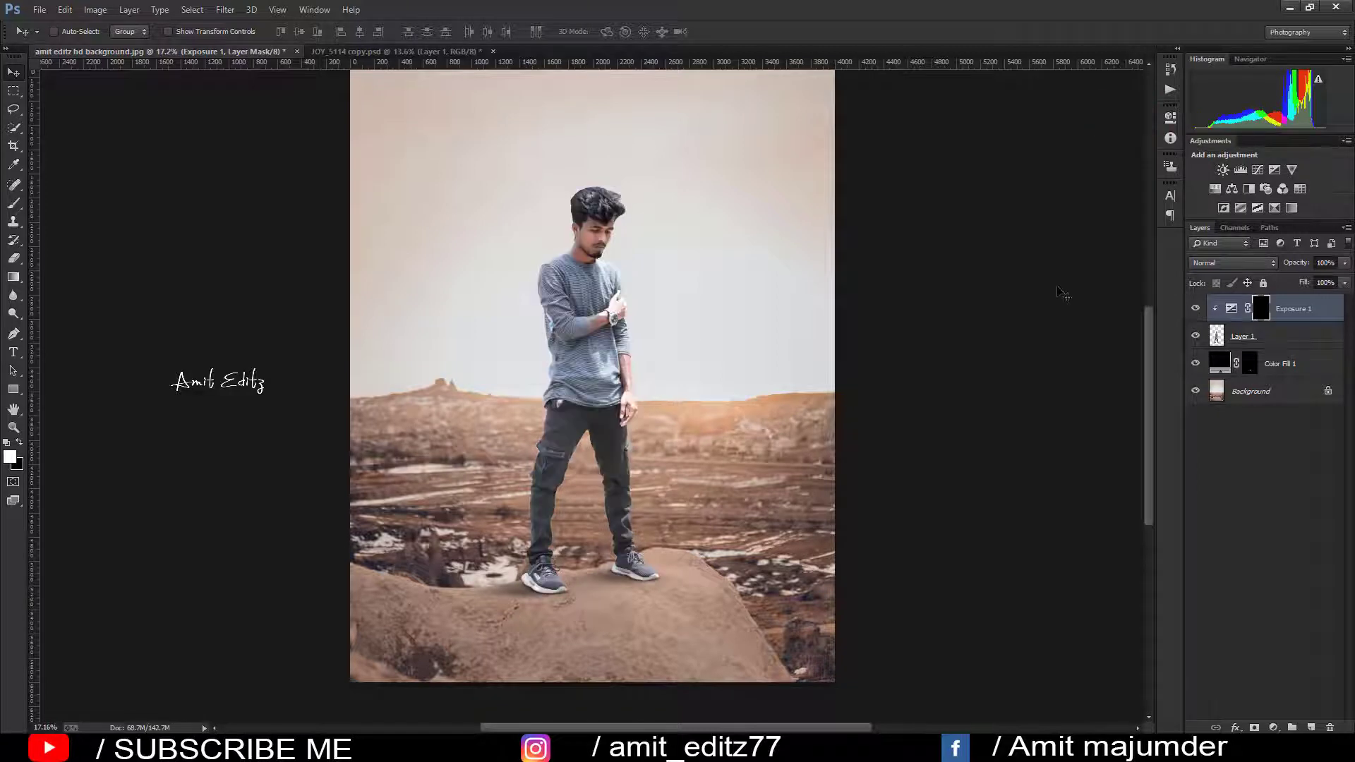
{"action": "left_click", "coordinate": [14, 204]}
- Zoom in on the man and resize the mask brush to about 300 px
{"action": "key", "text": "ctrl+plus"}
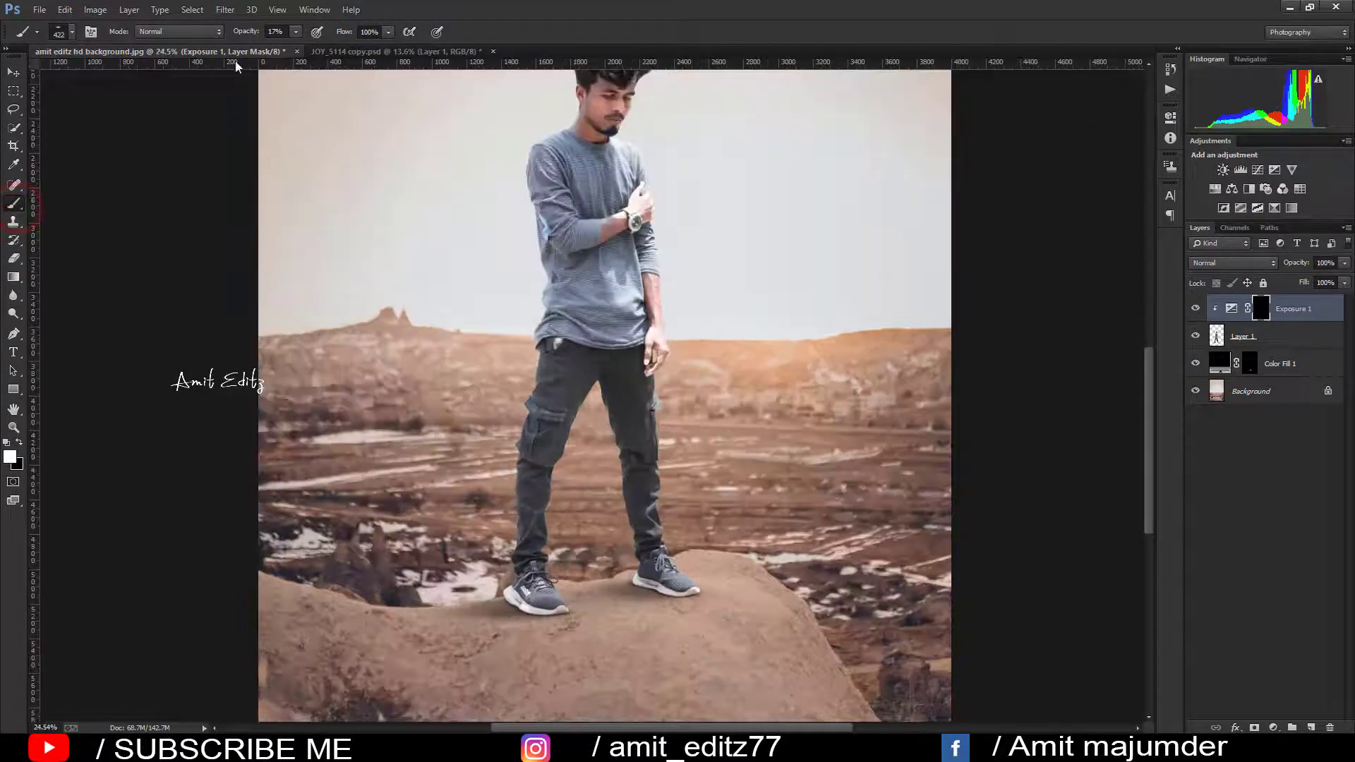
{"action": "right_click", "coordinate": [571, 424]}
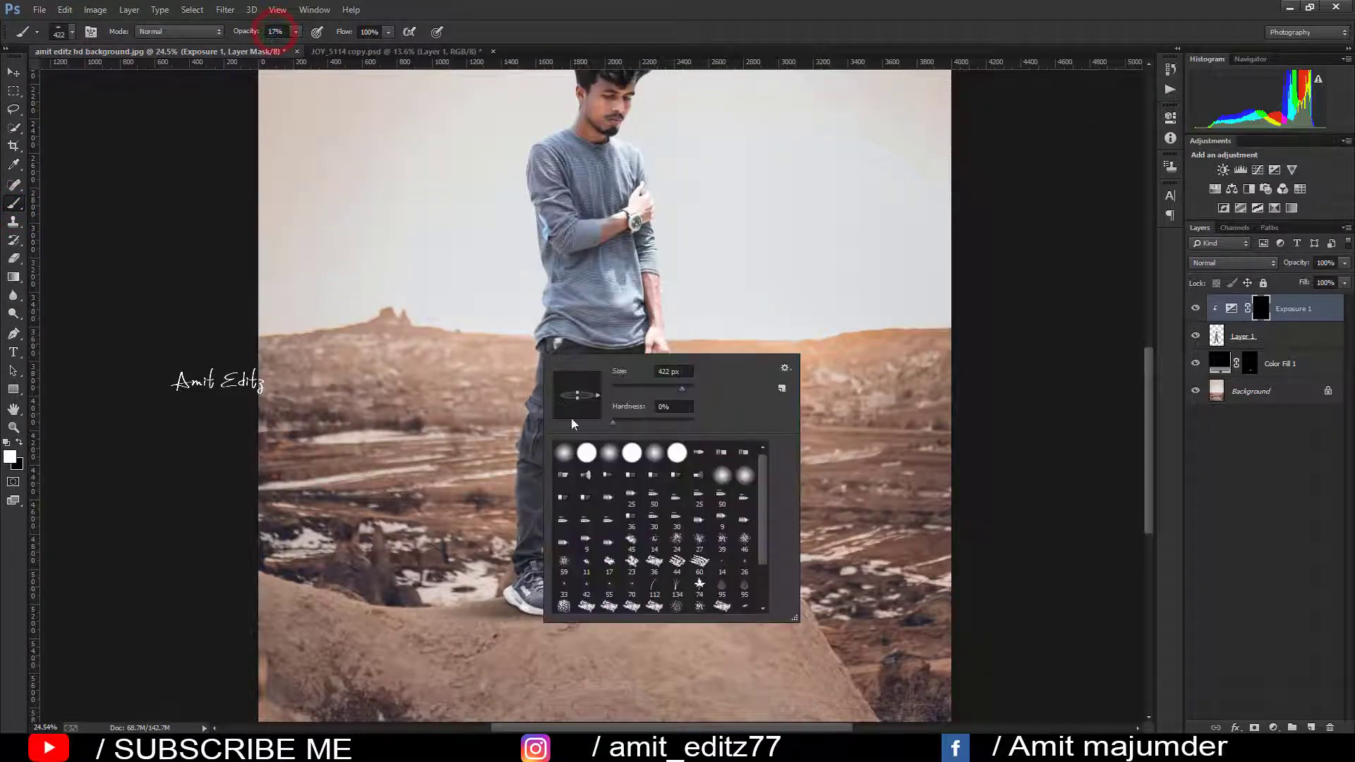
{"action": "key", "text": "Escape"}
{"action": "left_click_drag", "start_coordinate": [466, 541], "coordinate": [508, 541]}
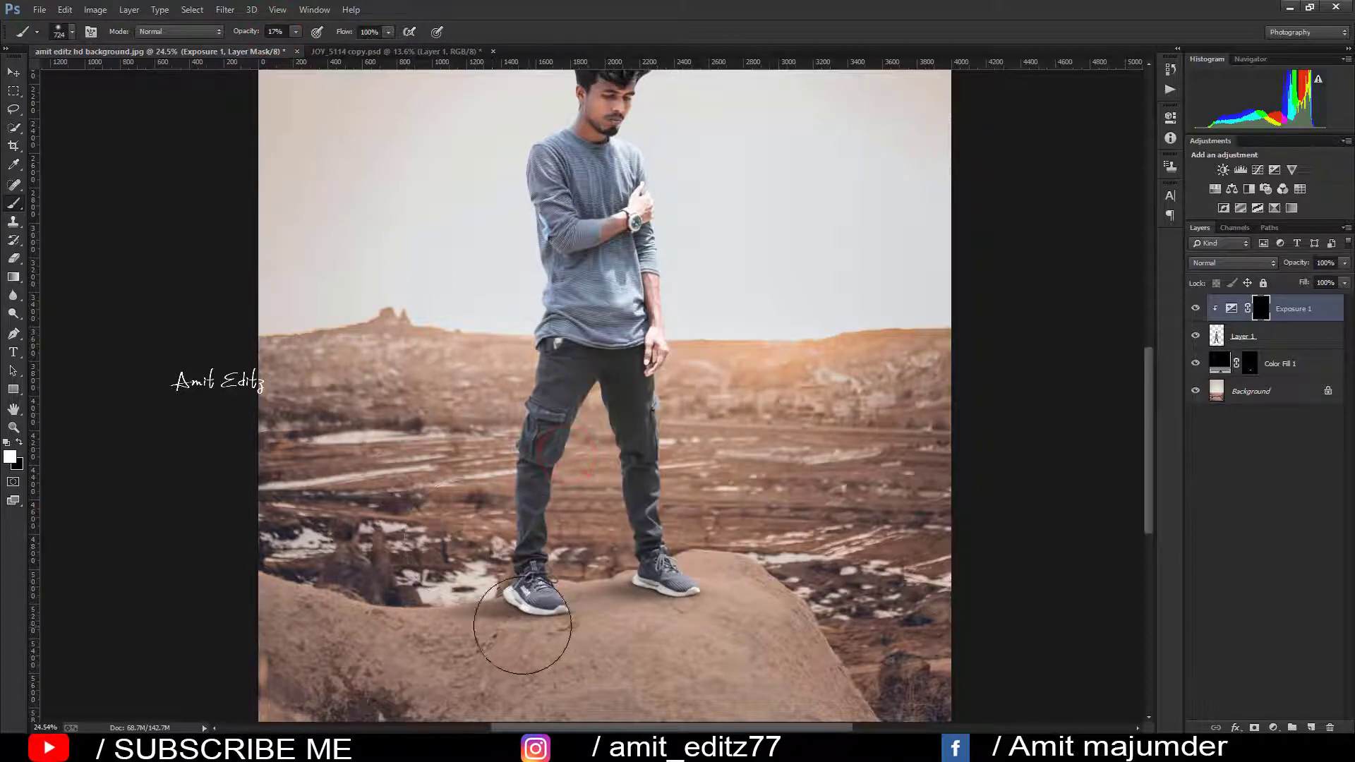
{"action": "scroll", "coordinate": [573, 490], "scroll_direction": "up", "scroll_amount": 3}
{"action": "key", "text": "bracketleft"}
{"action": "key", "text": "bracketleft"}
{"action": "key", "text": "bracketleft"}
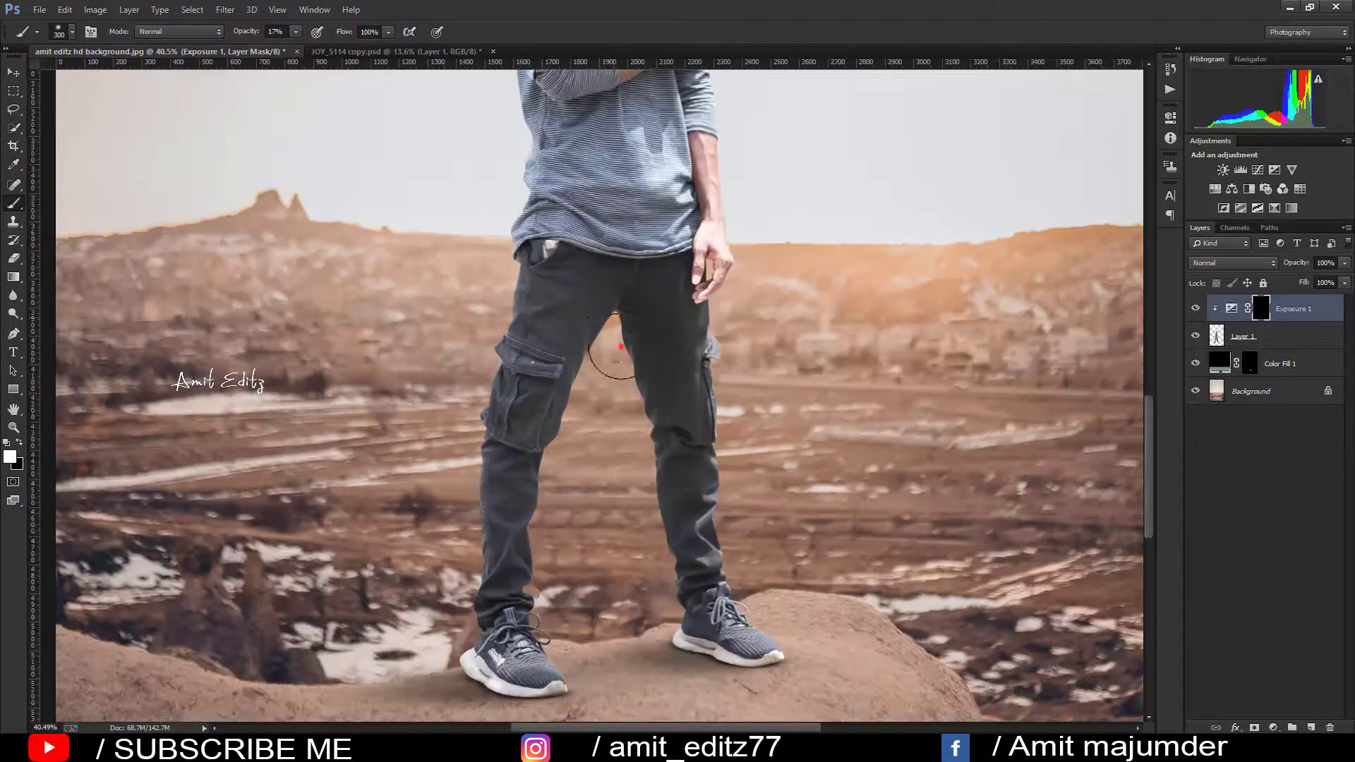
- Paint faint shading down the right leg, under the right shoe, thigh, hip pocket and left shoe
{"action": "left_click_drag", "start_coordinate": [621, 346], "coordinate": [713, 673]}
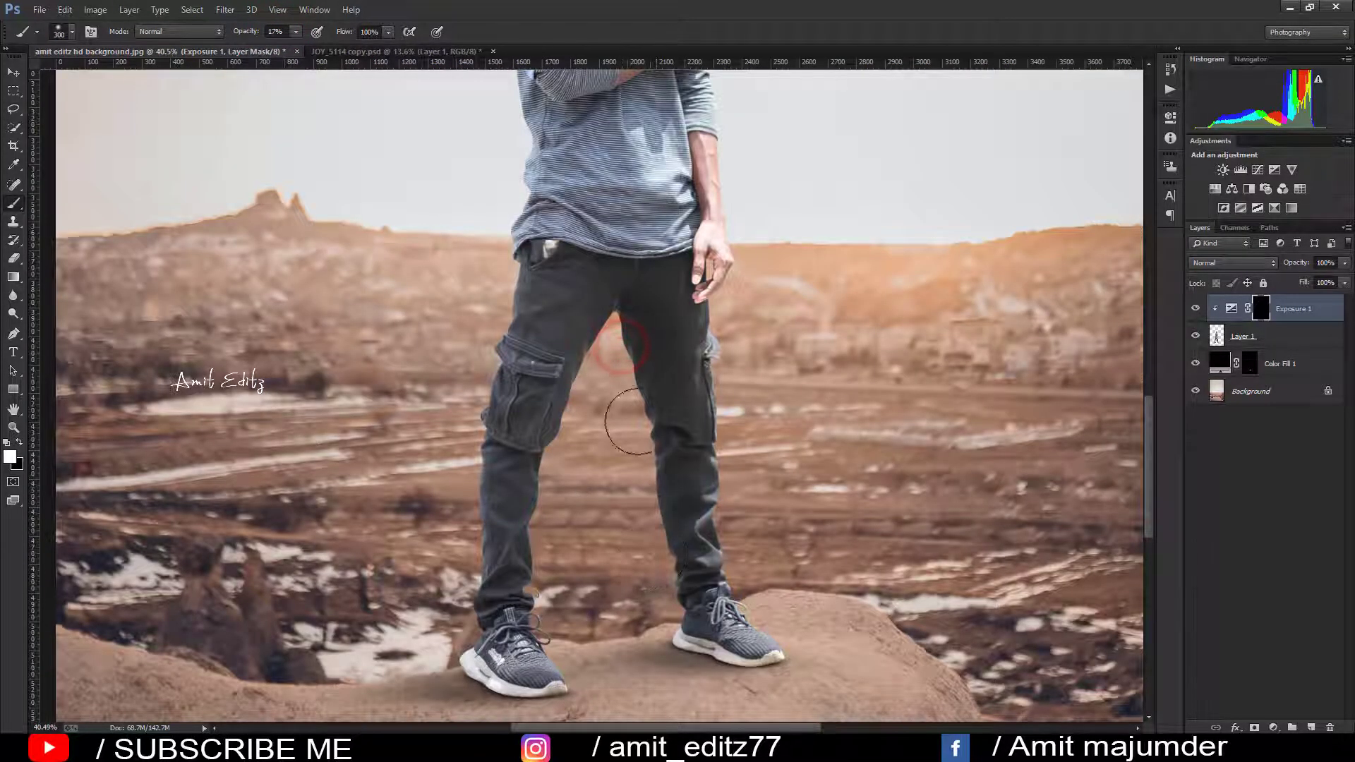
{"action": "mouse_move", "coordinate": [713, 673]}
{"action": "left_mouse_down"}
{"action": "mouse_move", "coordinate": [760, 689]}
{"action": "mouse_move", "coordinate": [663, 640]}
{"action": "left_mouse_up"}
{"action": "left_click", "coordinate": [719, 686]}
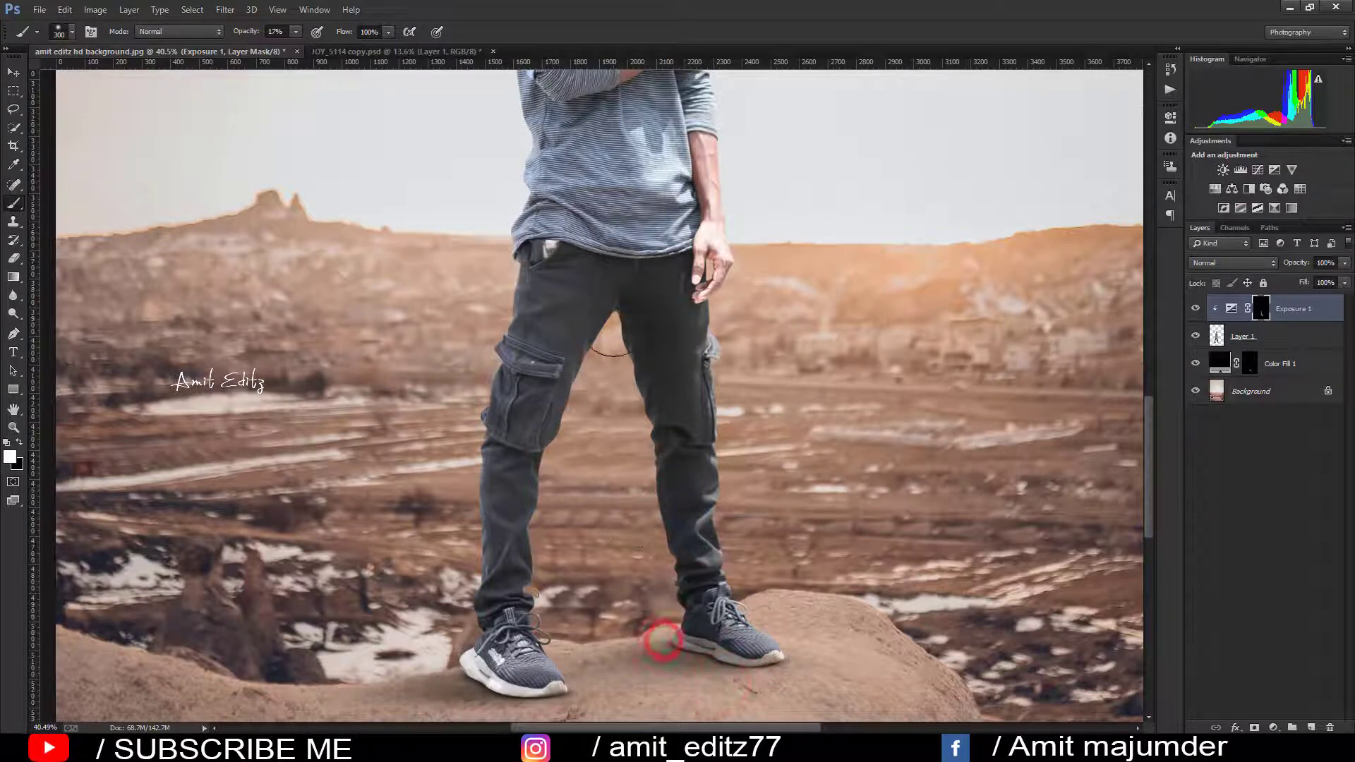
{"action": "left_click", "coordinate": [583, 363]}
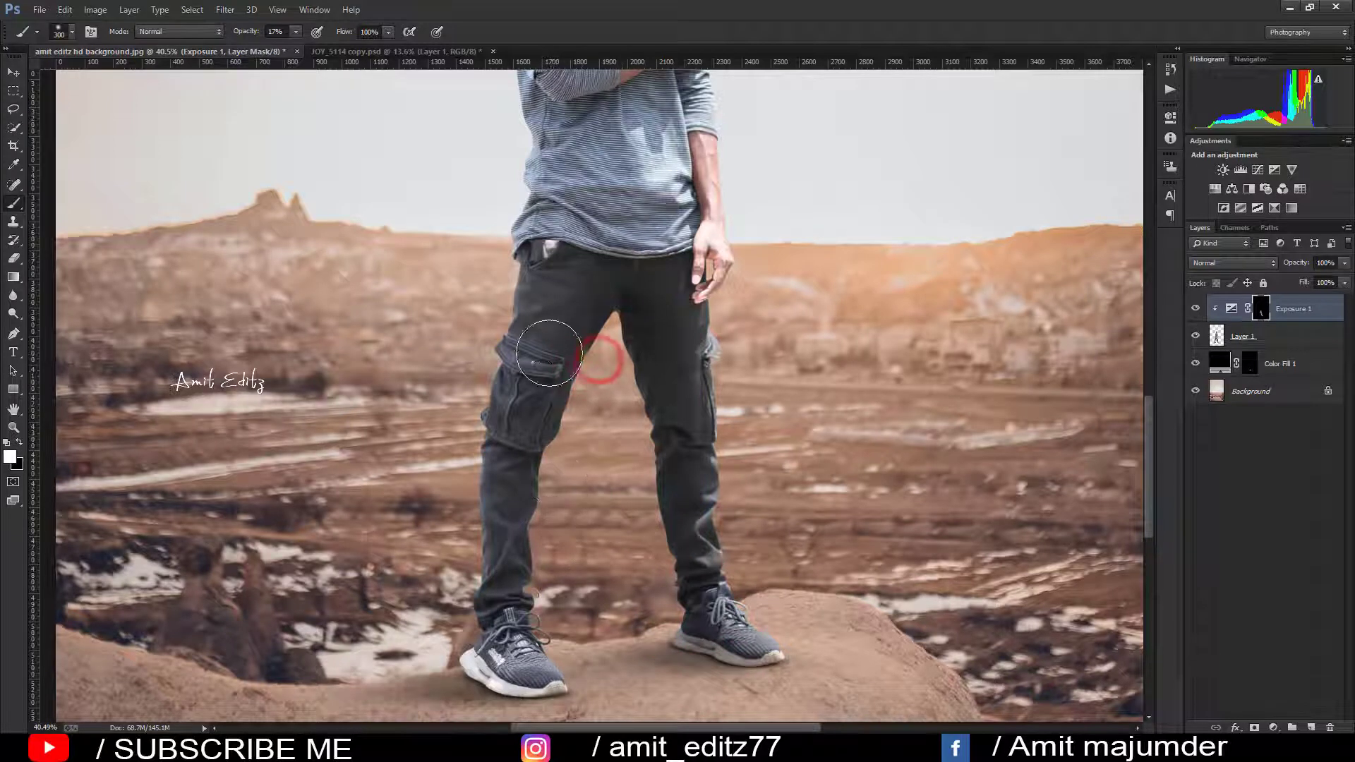
{"action": "left_click", "coordinate": [548, 284]}
{"action": "left_click_drag", "start_coordinate": [469, 498], "coordinate": [513, 707]}
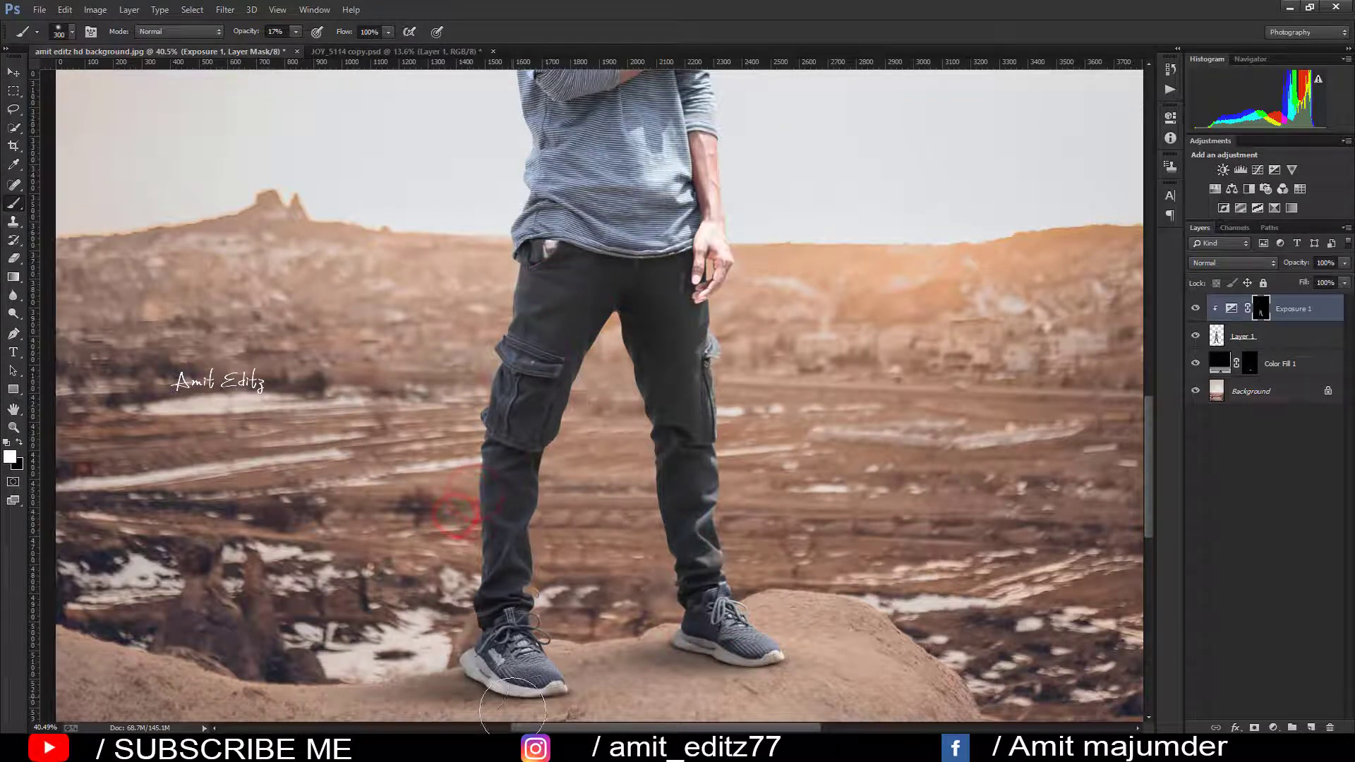
{"action": "left_click_drag", "start_coordinate": [450, 608], "coordinate": [526, 714]}
- Darken the knee pocket, the man's side, shirt sleeve edge, lower shirt, trouser pocket and knee
{"action": "scroll", "coordinate": [459, 466], "scroll_direction": "down", "scroll_amount": 2}
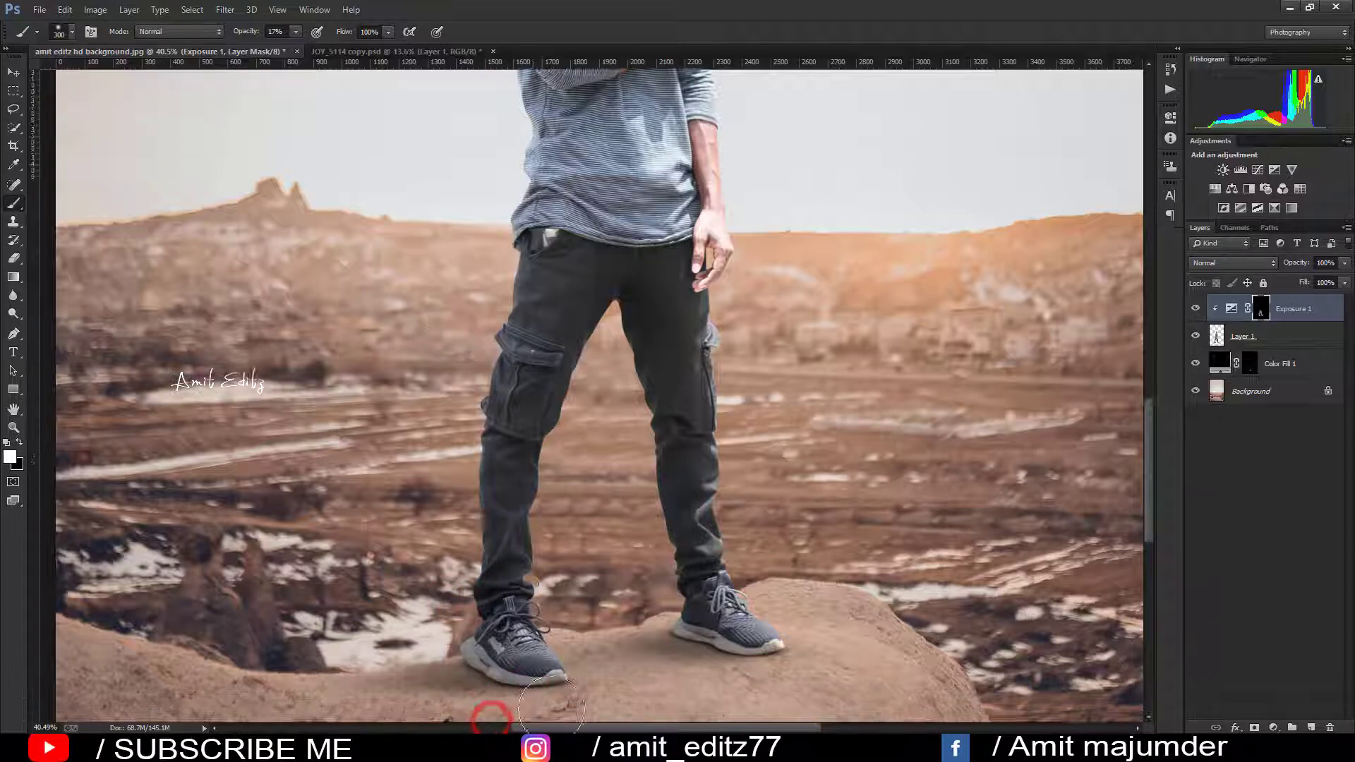
{"action": "left_click", "coordinate": [520, 229]}
{"action": "scroll", "coordinate": [534, 361], "scroll_direction": "up", "scroll_amount": 3}
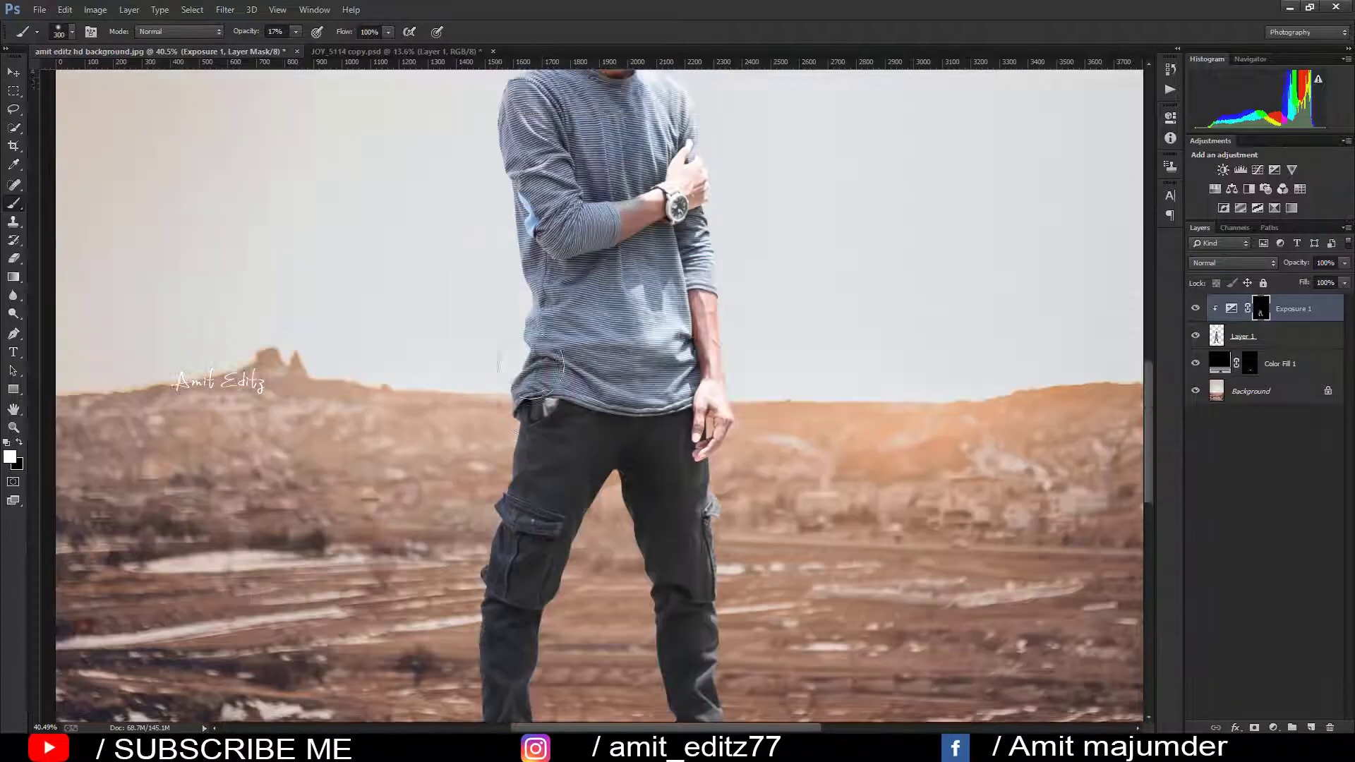
{"action": "left_click", "coordinate": [498, 408]}
{"action": "scroll", "coordinate": [508, 395], "scroll_direction": "up", "scroll_amount": 2}
{"action": "left_click", "coordinate": [499, 339]}
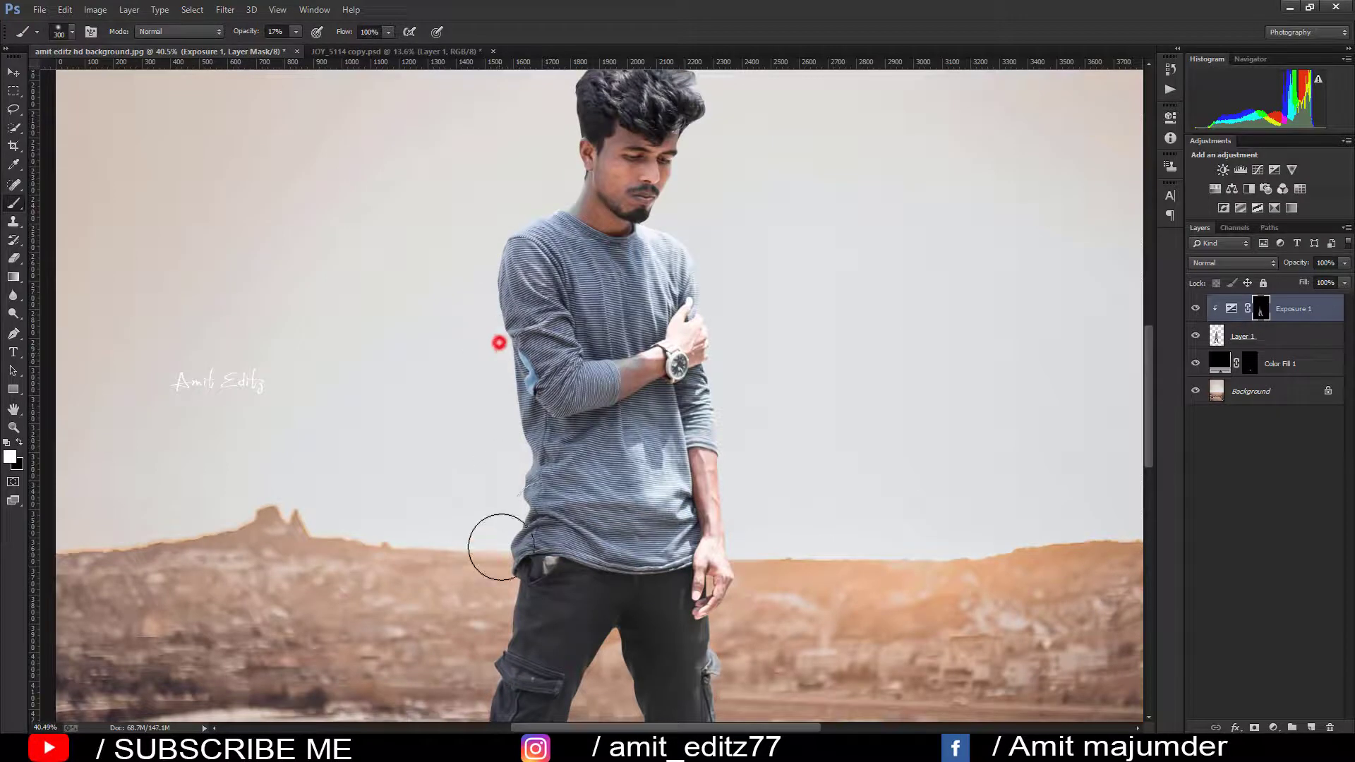
{"action": "left_click", "coordinate": [581, 525]}
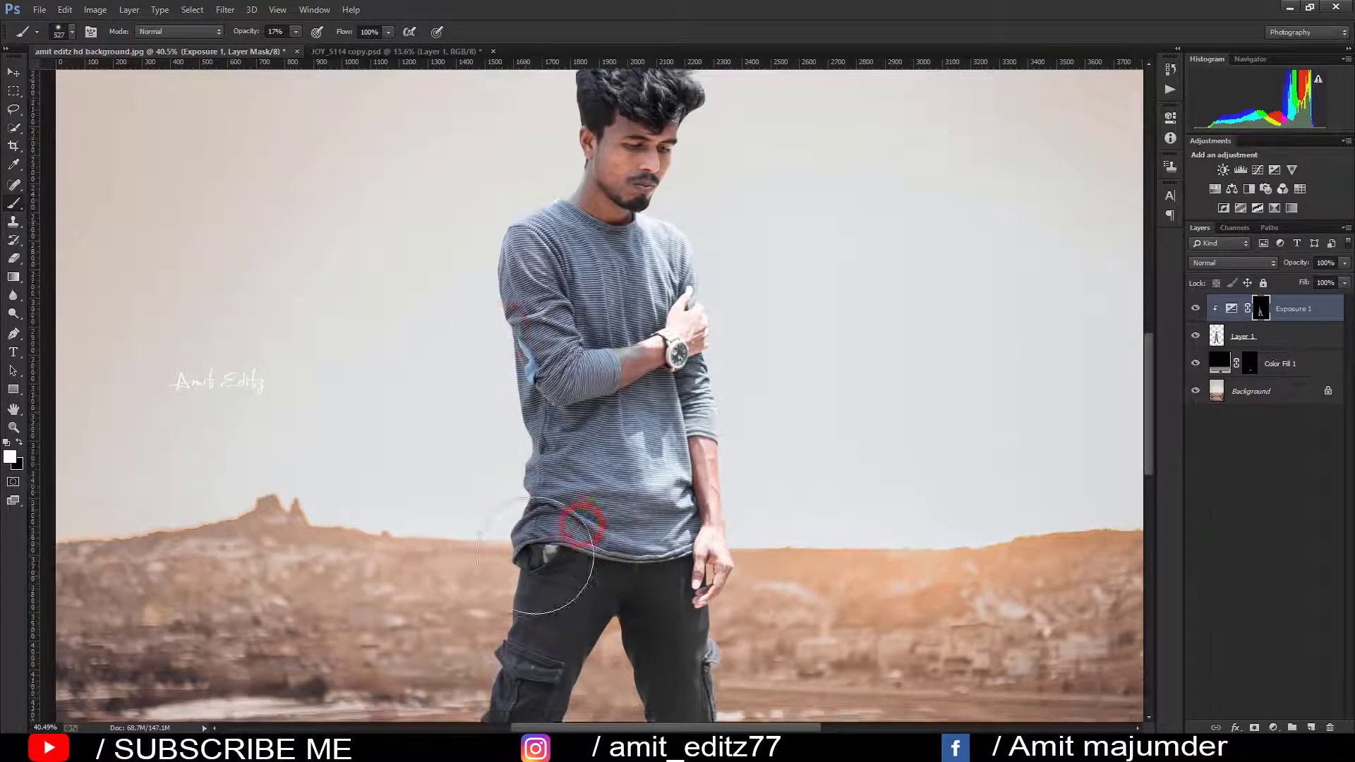
{"action": "scroll", "coordinate": [550, 459], "scroll_direction": "down", "scroll_amount": 3}
{"action": "left_click", "coordinate": [576, 395]}
{"action": "scroll", "coordinate": [555, 411], "scroll_direction": "down", "scroll_amount": 3}
{"action": "left_click", "coordinate": [538, 447]}
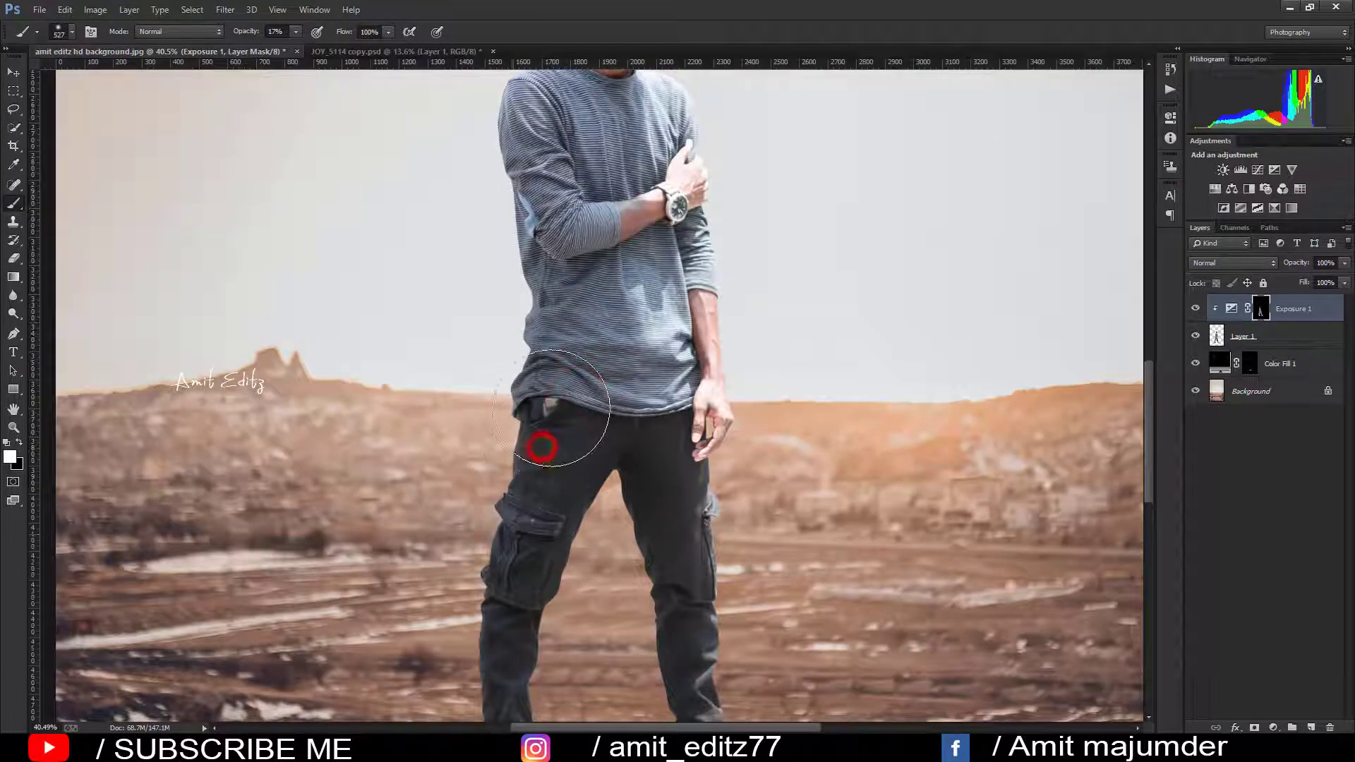
{"action": "scroll", "coordinate": [557, 423], "scroll_direction": "down", "scroll_amount": 2}
{"action": "left_click", "coordinate": [504, 537]}
- Add soft shading around the waist, crotch, thigh, knee, lower leg and pocket
{"action": "left_click", "coordinate": [616, 293]}
{"action": "left_click", "coordinate": [558, 318]}
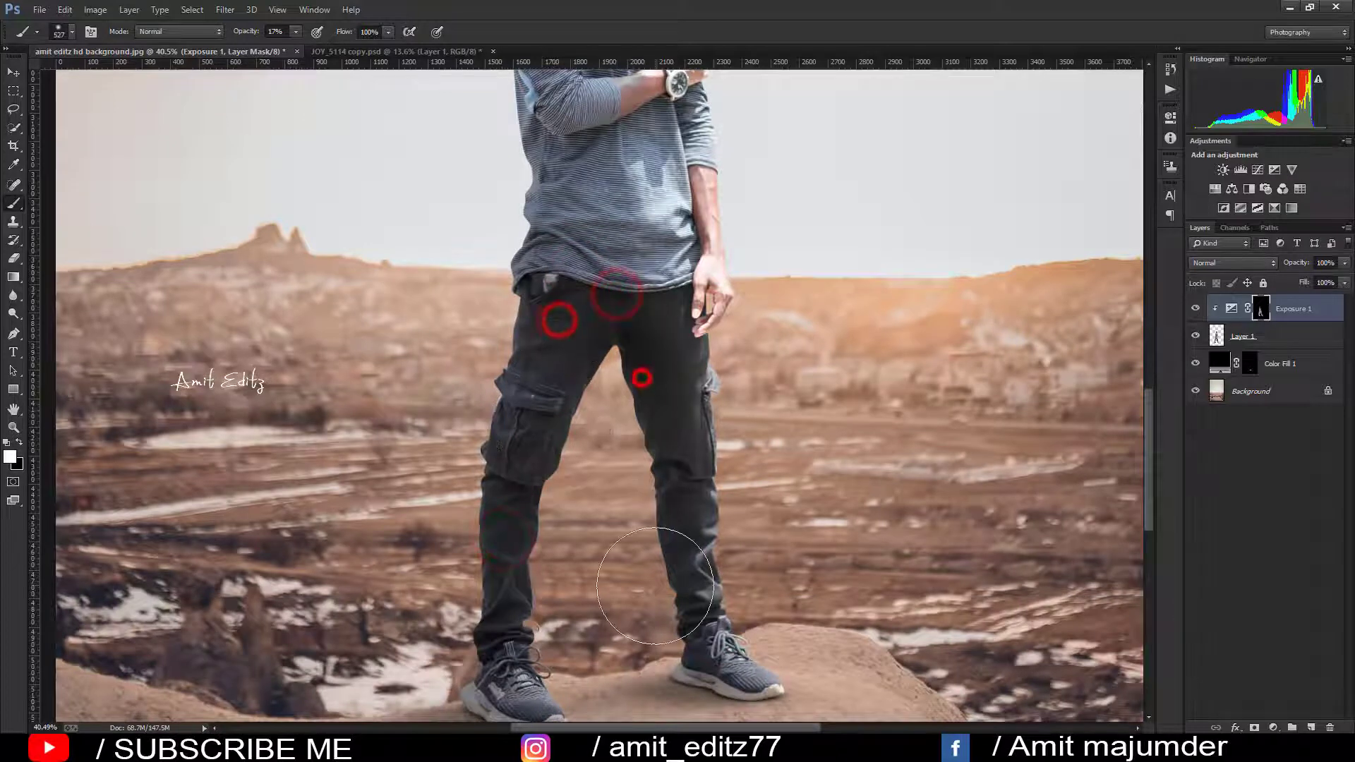
{"action": "left_click", "coordinate": [641, 377]}
{"action": "left_click", "coordinate": [649, 500]}
{"action": "left_click", "coordinate": [654, 311]}
{"action": "scroll", "coordinate": [669, 515], "scroll_direction": "down", "scroll_amount": 2}
{"action": "scroll", "coordinate": [669, 515], "scroll_direction": "down", "scroll_amount": 1}
{"action": "left_click", "coordinate": [633, 393]}
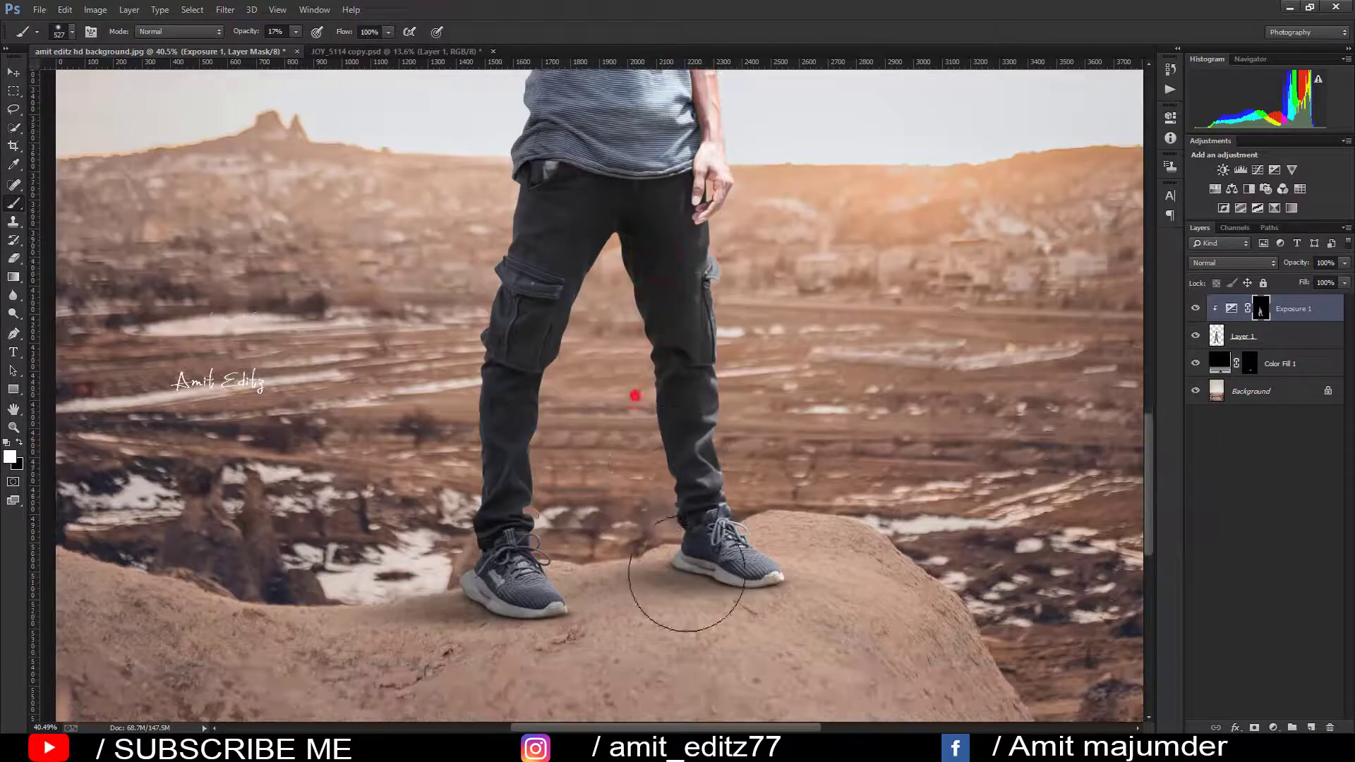
{"action": "left_click_drag", "start_coordinate": [690, 520], "coordinate": [700, 459]}
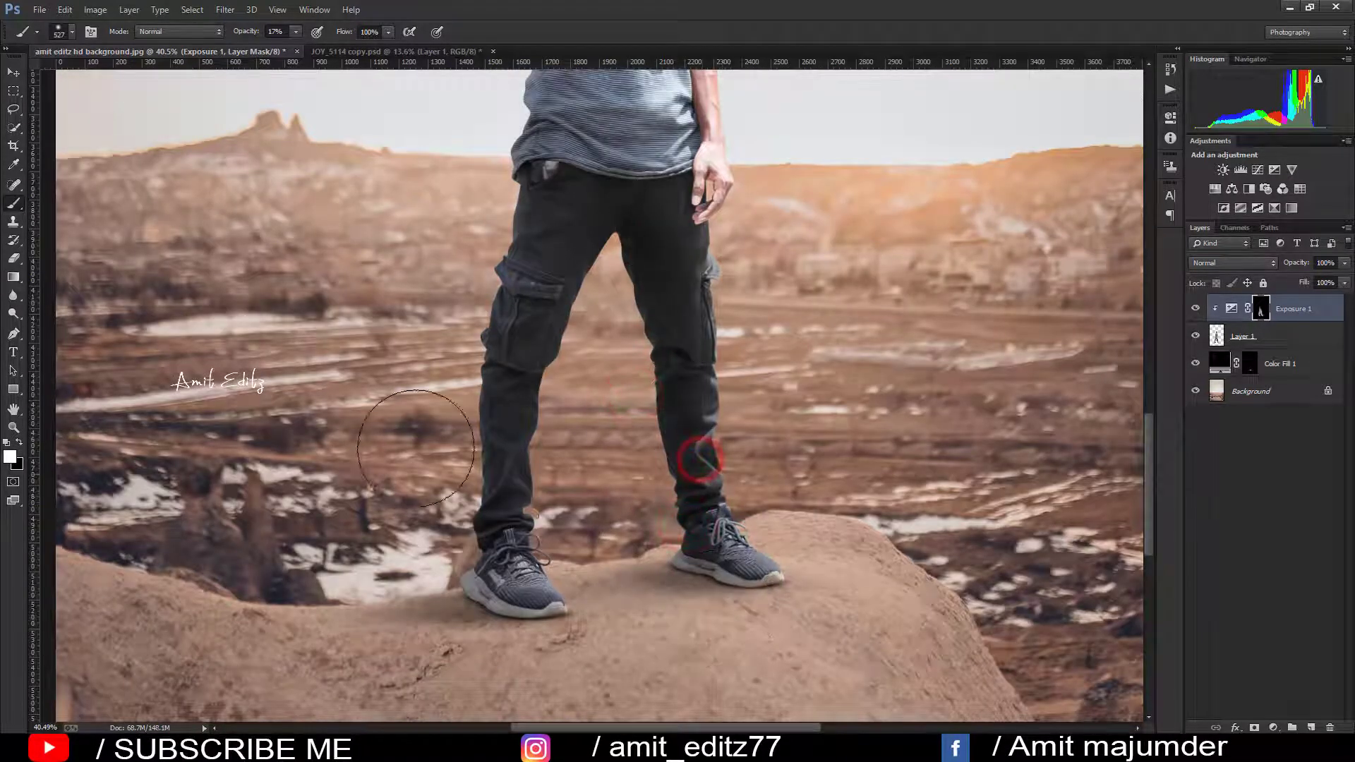
{"action": "left_click", "coordinate": [435, 384]}
{"action": "left_click", "coordinate": [570, 180]}
{"action": "left_click", "coordinate": [532, 288]}
{"action": "scroll", "coordinate": [519, 483], "scroll_direction": "down", "scroll_amount": 2}
{"action": "scroll", "coordinate": [519, 483], "scroll_direction": "down", "scroll_amount": 1}
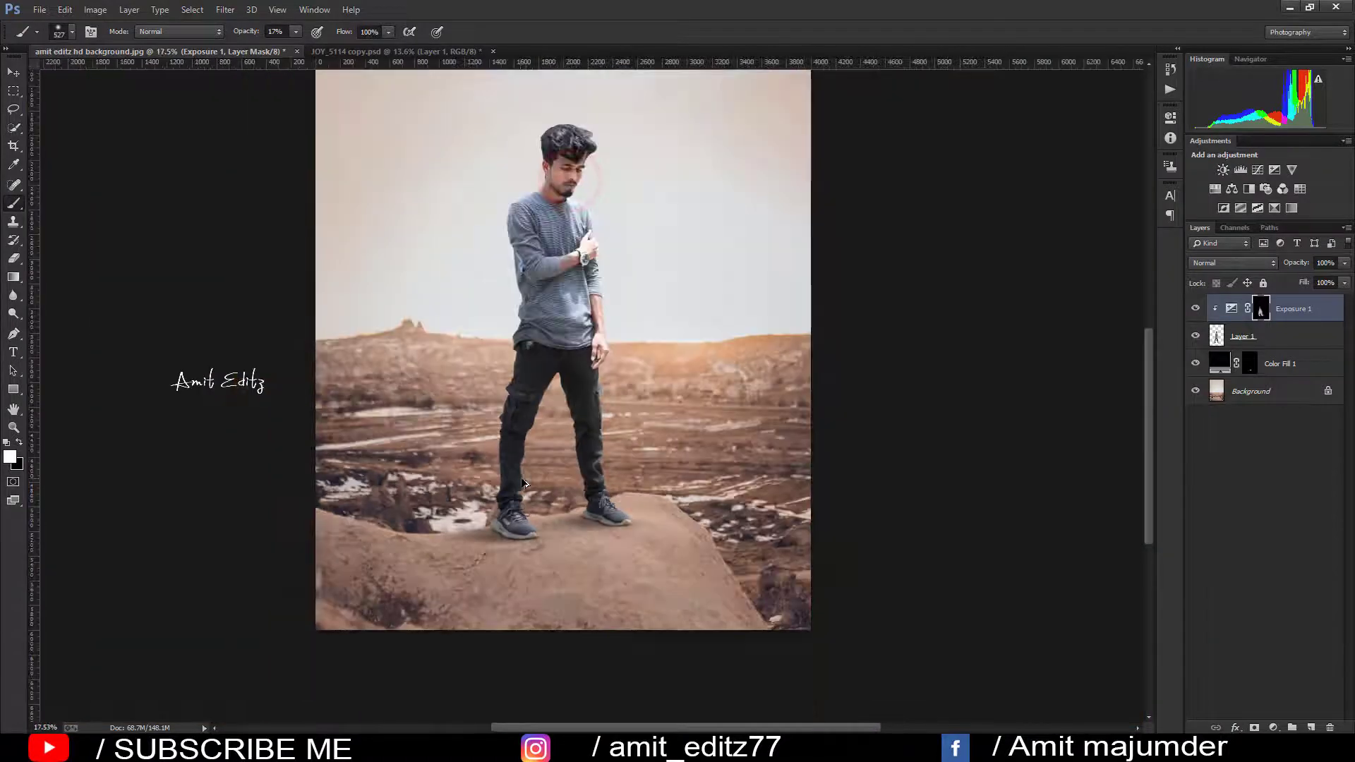
{"action": "scroll", "coordinate": [610, 502], "scroll_direction": "up", "scroll_amount": 2}
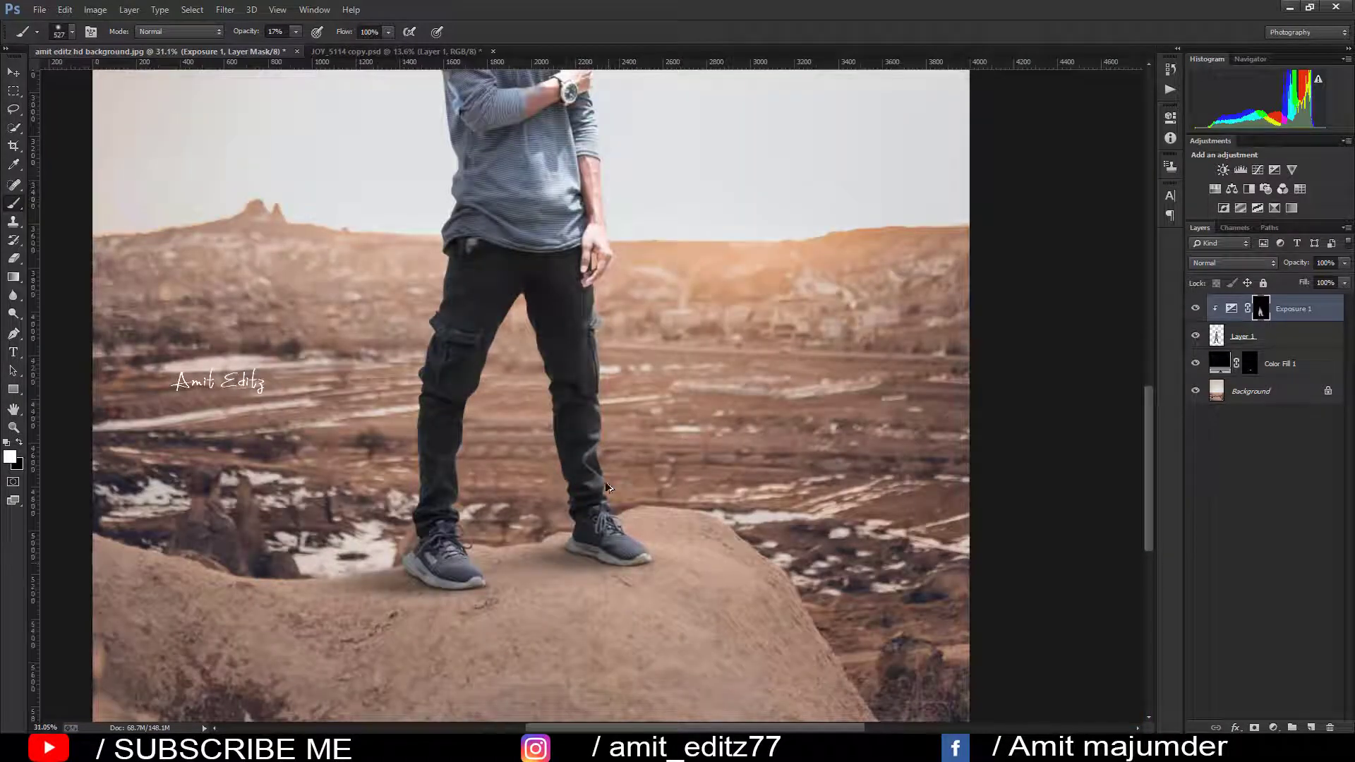
- Brush faint exposure over the trouser crotch and down the leg toward the feet
{"action": "left_click", "coordinate": [505, 175]}
{"action": "scroll", "coordinate": [438, 454], "scroll_direction": "up", "scroll_amount": 2}
{"action": "left_click", "coordinate": [526, 359]}
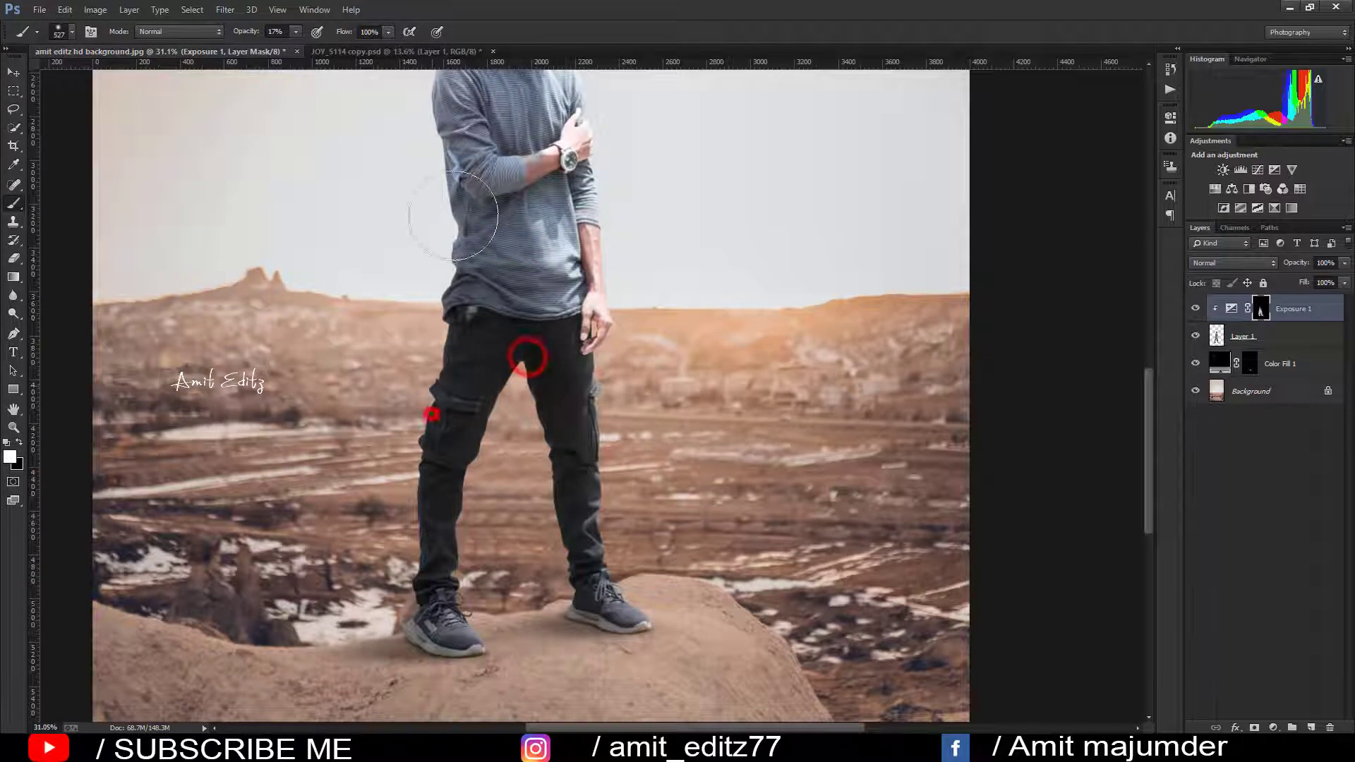
{"action": "left_click", "coordinate": [417, 500]}
{"action": "left_click", "coordinate": [539, 438]}
{"action": "left_click", "coordinate": [552, 329]}
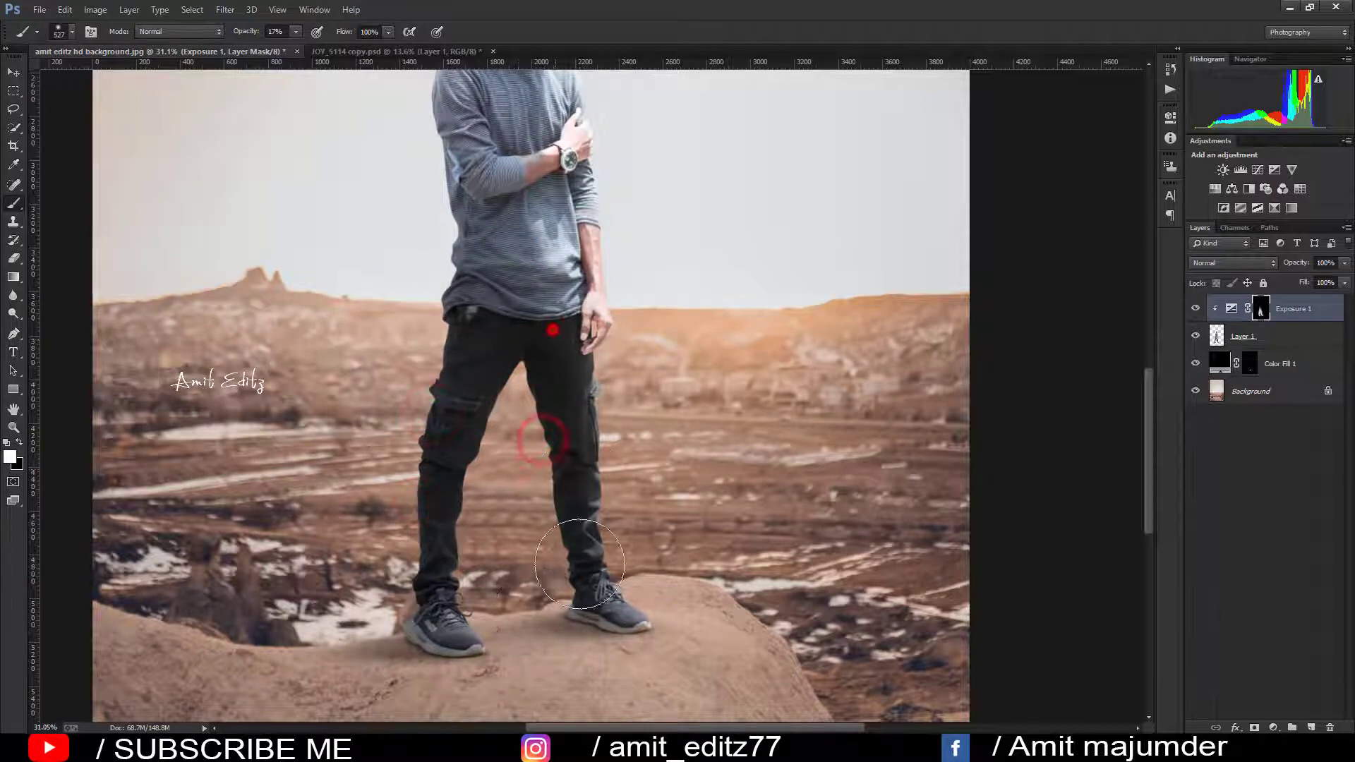
{"action": "scroll", "coordinate": [621, 405], "scroll_direction": "up", "scroll_amount": 1}
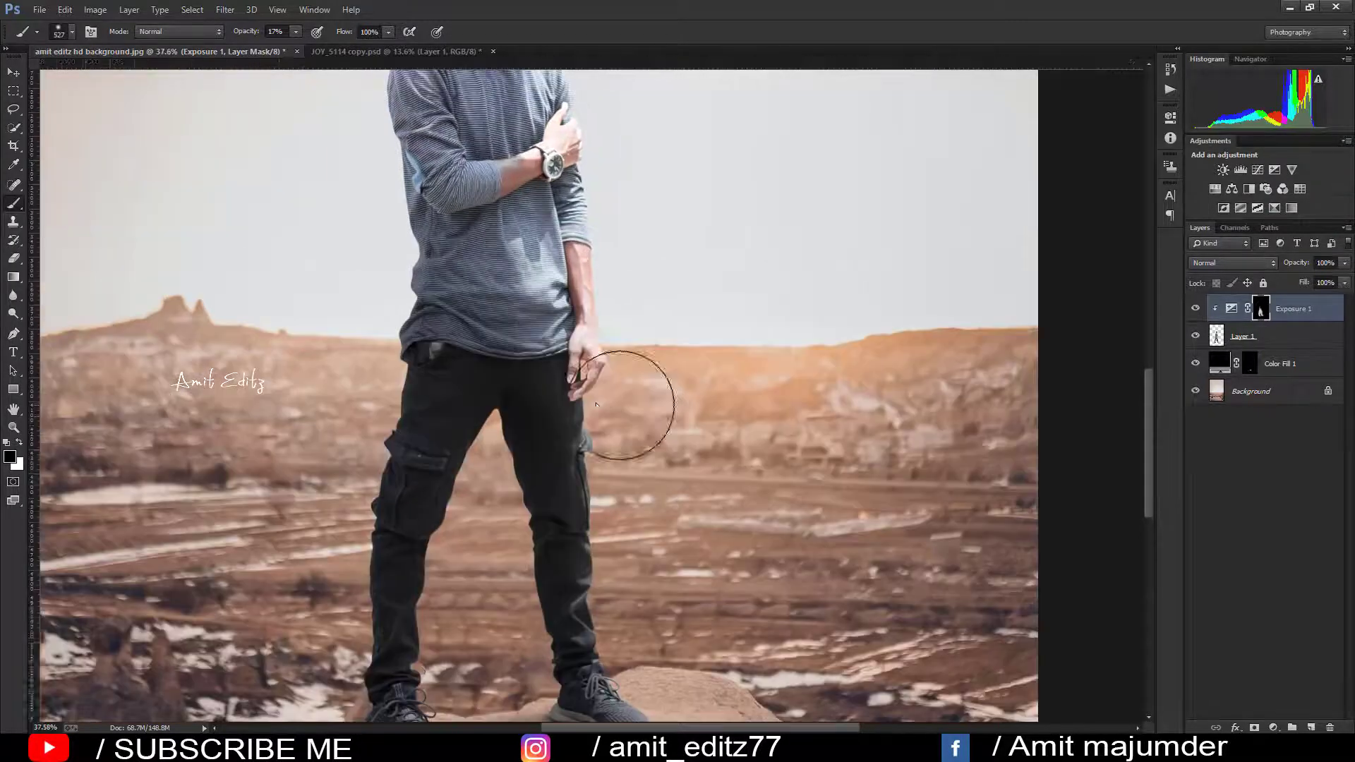
- Dab faint mask strokes on the knees, the left ankle and along the shin
{"action": "left_click", "coordinate": [581, 435]}
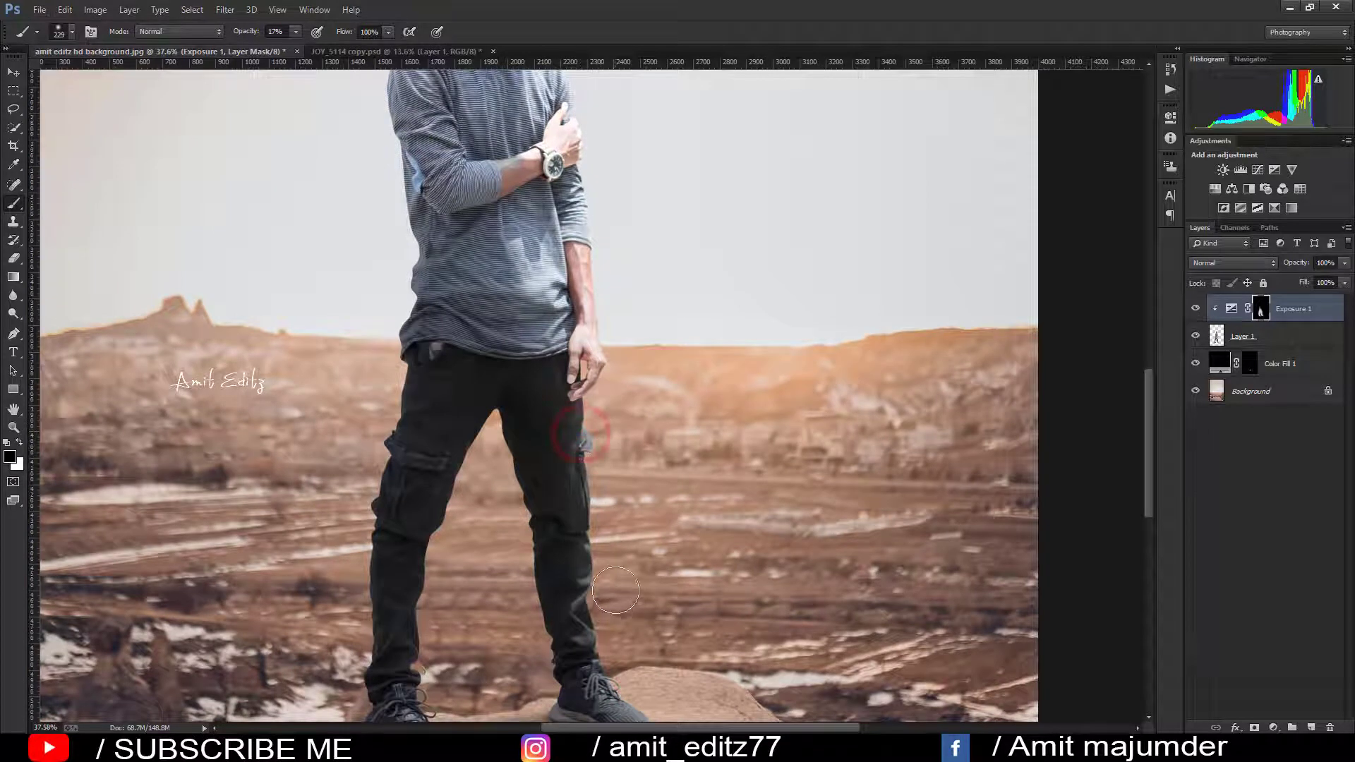
{"action": "scroll", "coordinate": [598, 575], "scroll_direction": "down", "scroll_amount": 2}
{"action": "left_click_drag", "start_coordinate": [604, 568], "coordinate": [624, 606]}
{"action": "left_click", "coordinate": [441, 642]}
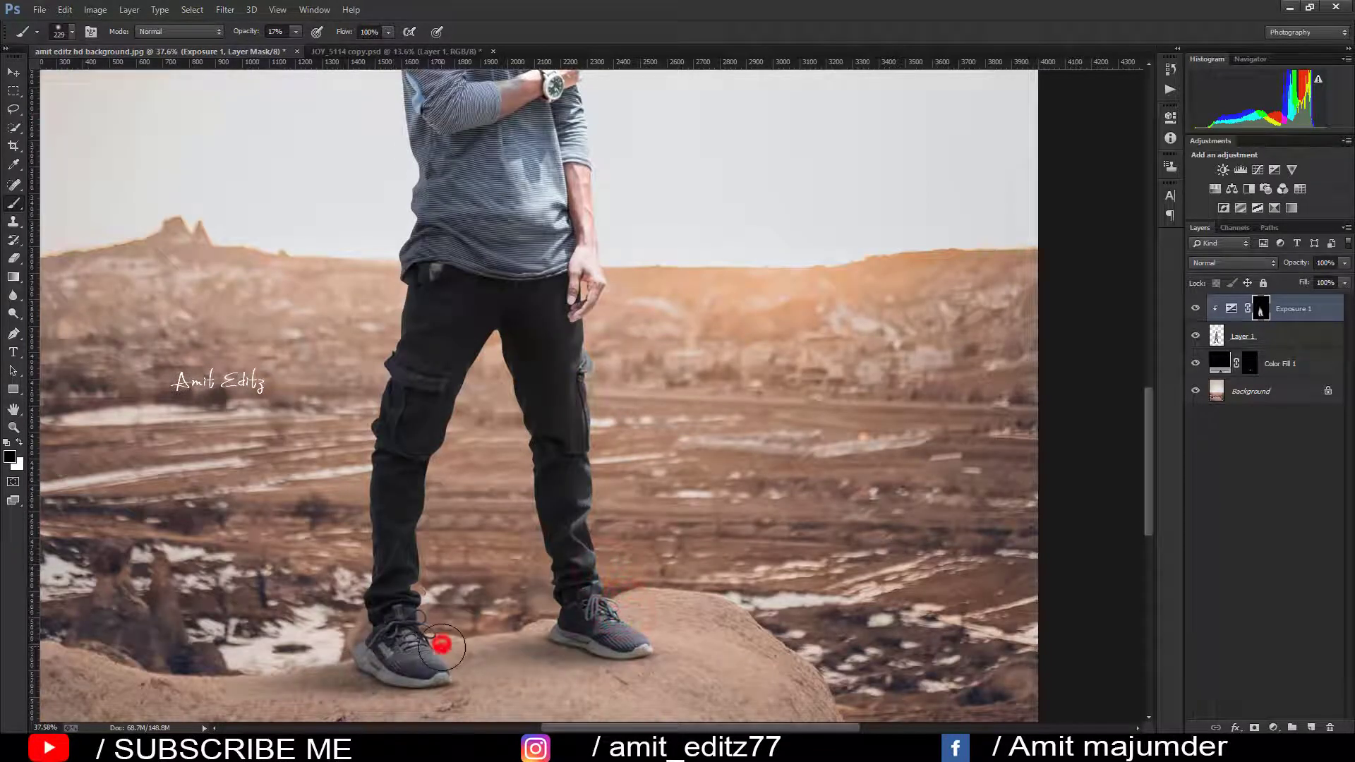
{"action": "left_click", "coordinate": [423, 590]}
{"action": "left_click", "coordinate": [447, 417]}
{"action": "scroll", "coordinate": [476, 474], "scroll_direction": "down", "scroll_amount": 2}
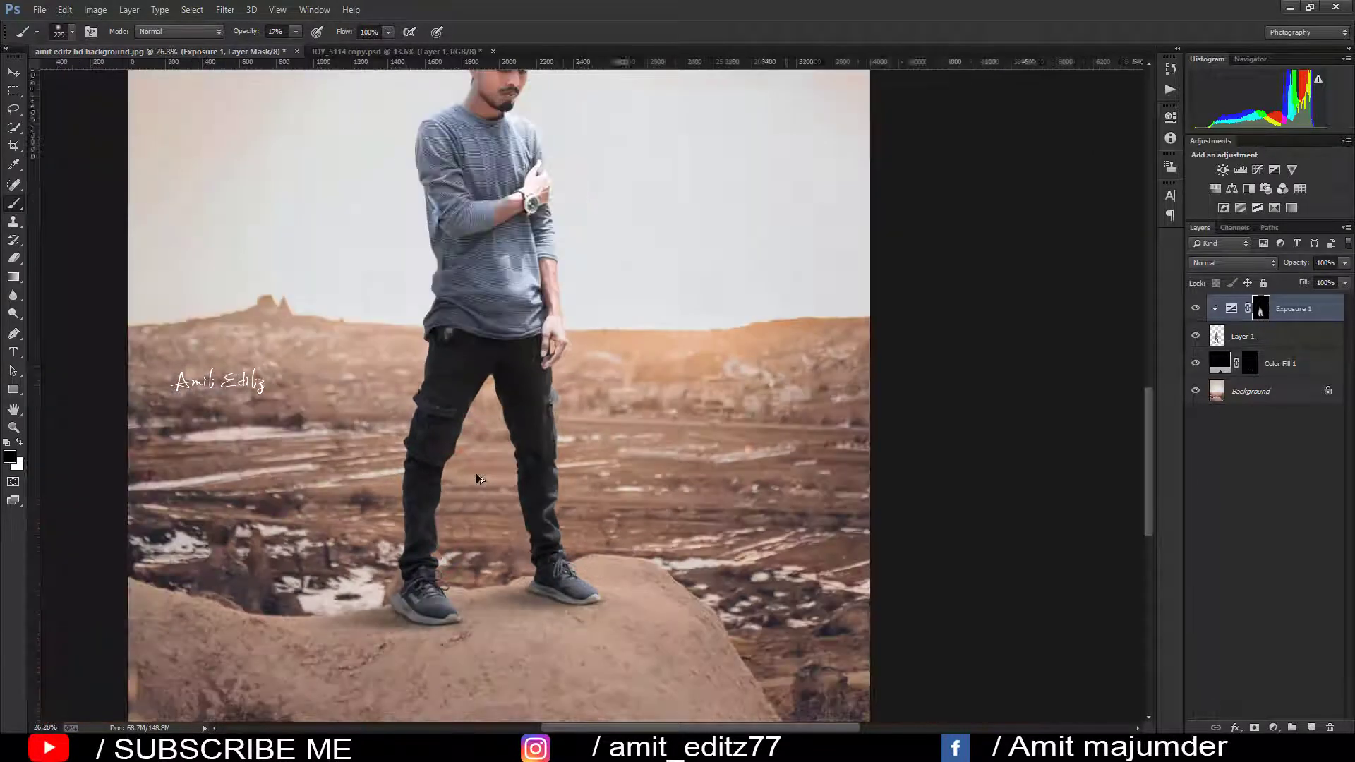
{"action": "scroll", "coordinate": [478, 480], "scroll_direction": "down", "scroll_amount": 4}
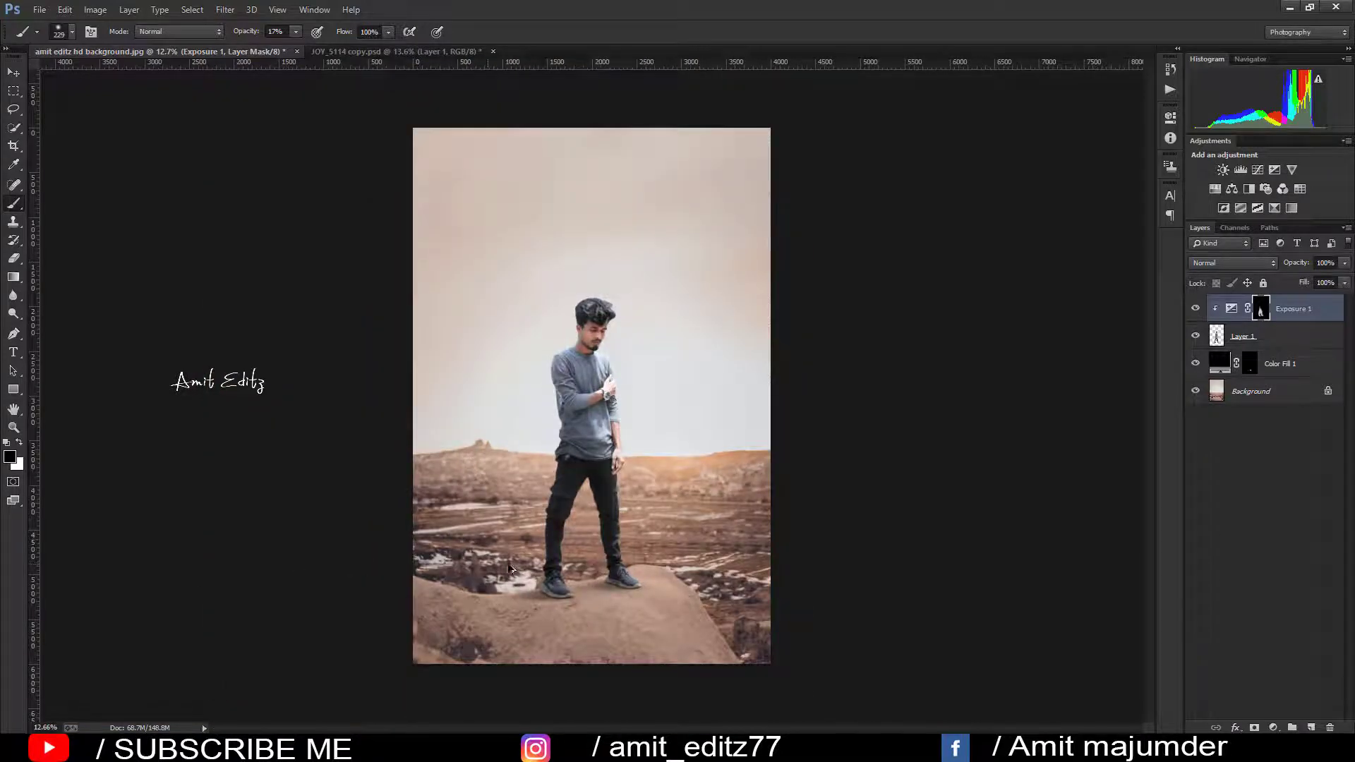
{"action": "scroll", "coordinate": [659, 333], "scroll_direction": "up", "scroll_amount": 3}
{"action": "scroll", "coordinate": [642, 339], "scroll_direction": "up", "scroll_amount": 2}
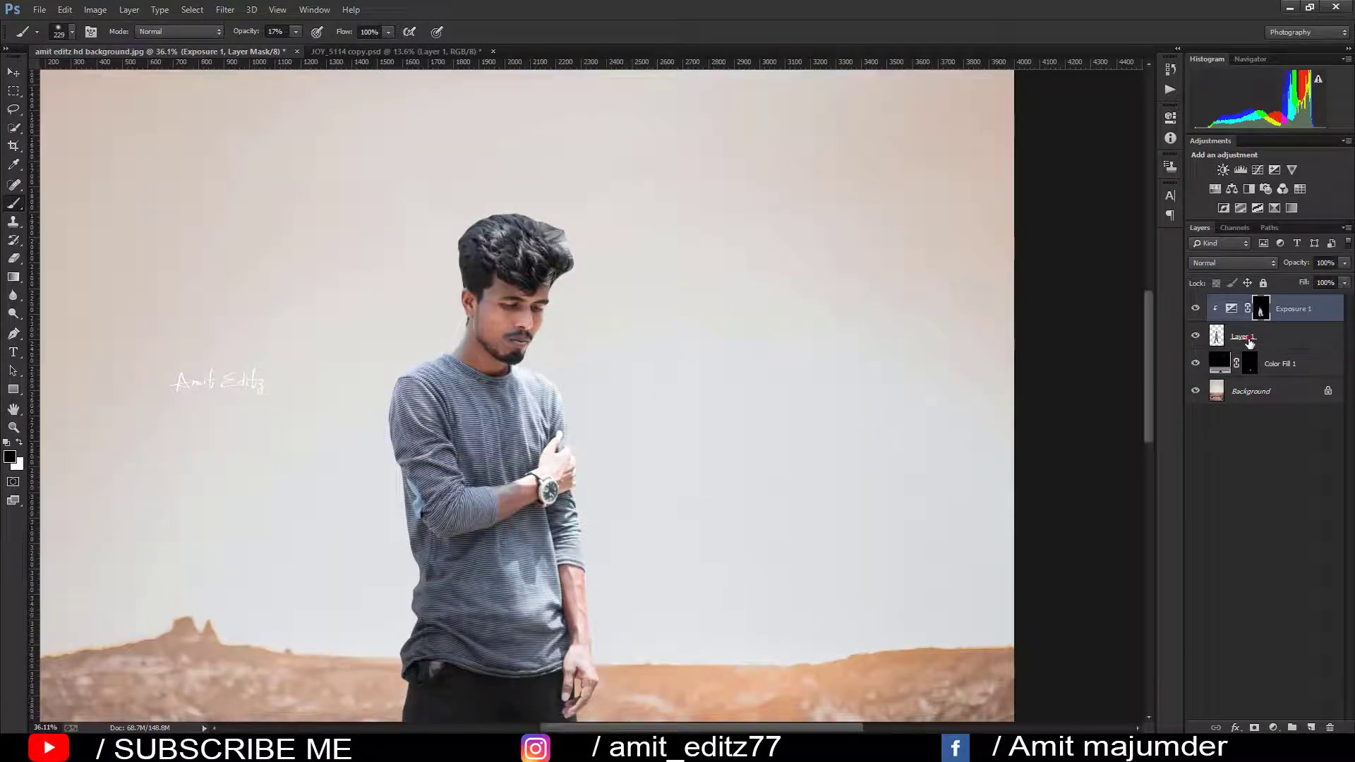
- On the man's cut-out layer, heal the spot on his cheek with the Spot Healing Brush
{"action": "left_click", "coordinate": [1247, 338]}
{"action": "scroll", "coordinate": [505, 316], "scroll_direction": "up", "scroll_amount": 3}
{"action": "scroll", "coordinate": [505, 315], "scroll_direction": "up", "scroll_amount": 3}
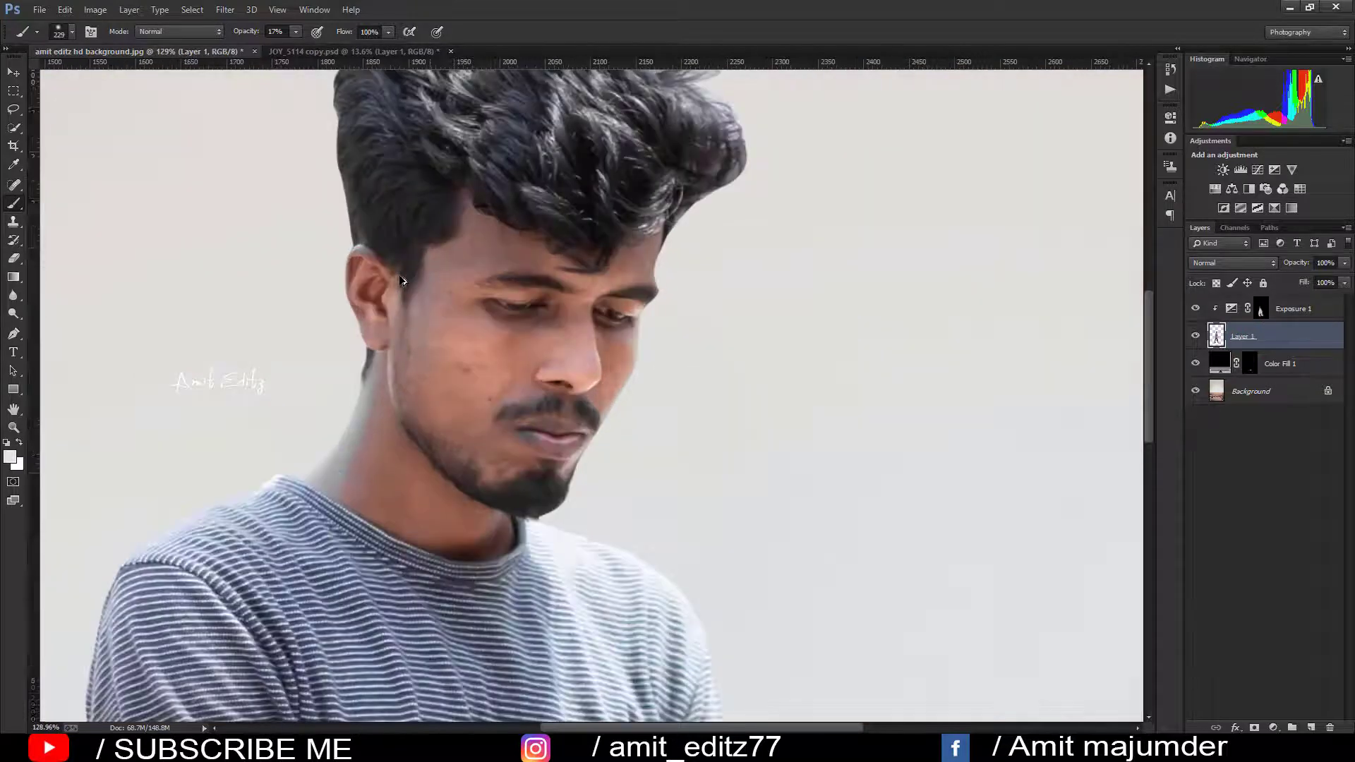
{"action": "left_click", "coordinate": [14, 184]}
{"action": "scroll", "coordinate": [489, 400], "scroll_direction": "up", "scroll_amount": 2}
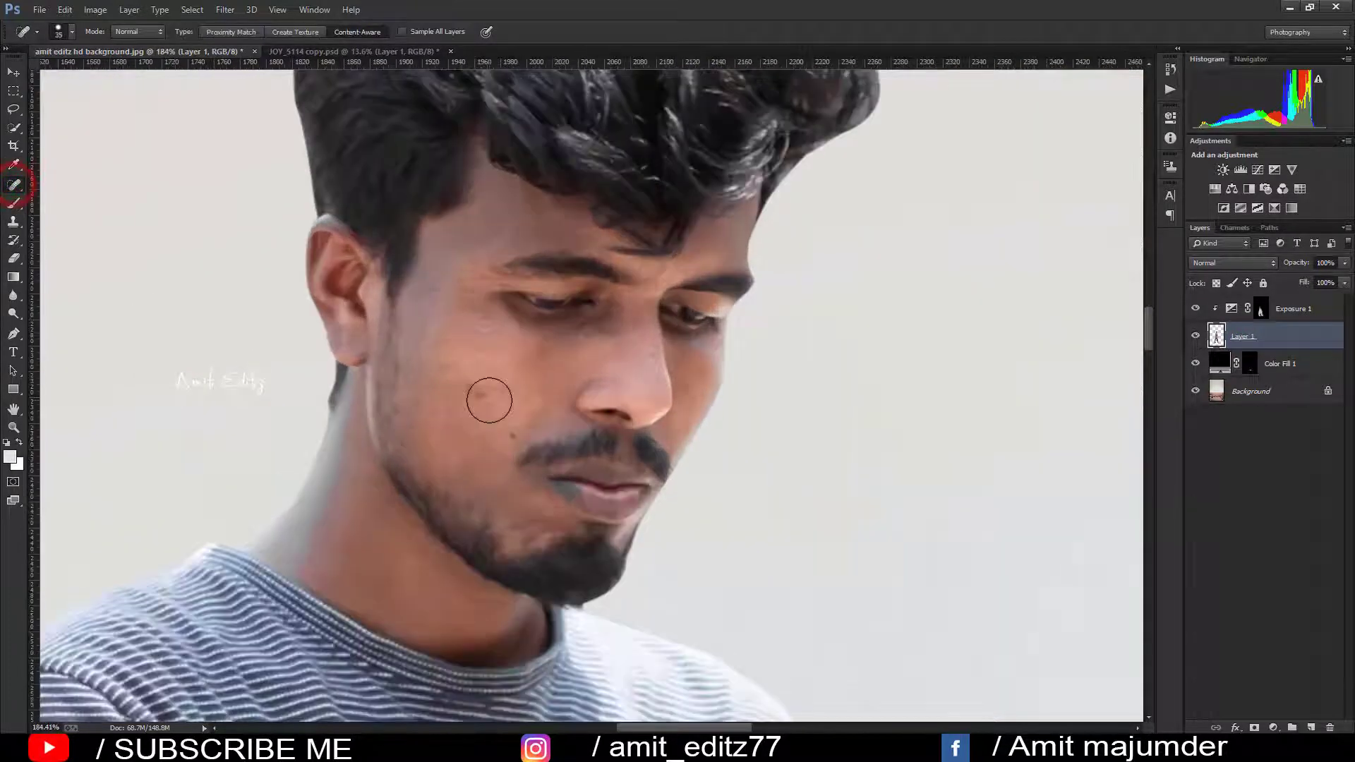
{"action": "right_click", "coordinate": [477, 398], "text": "alt"}
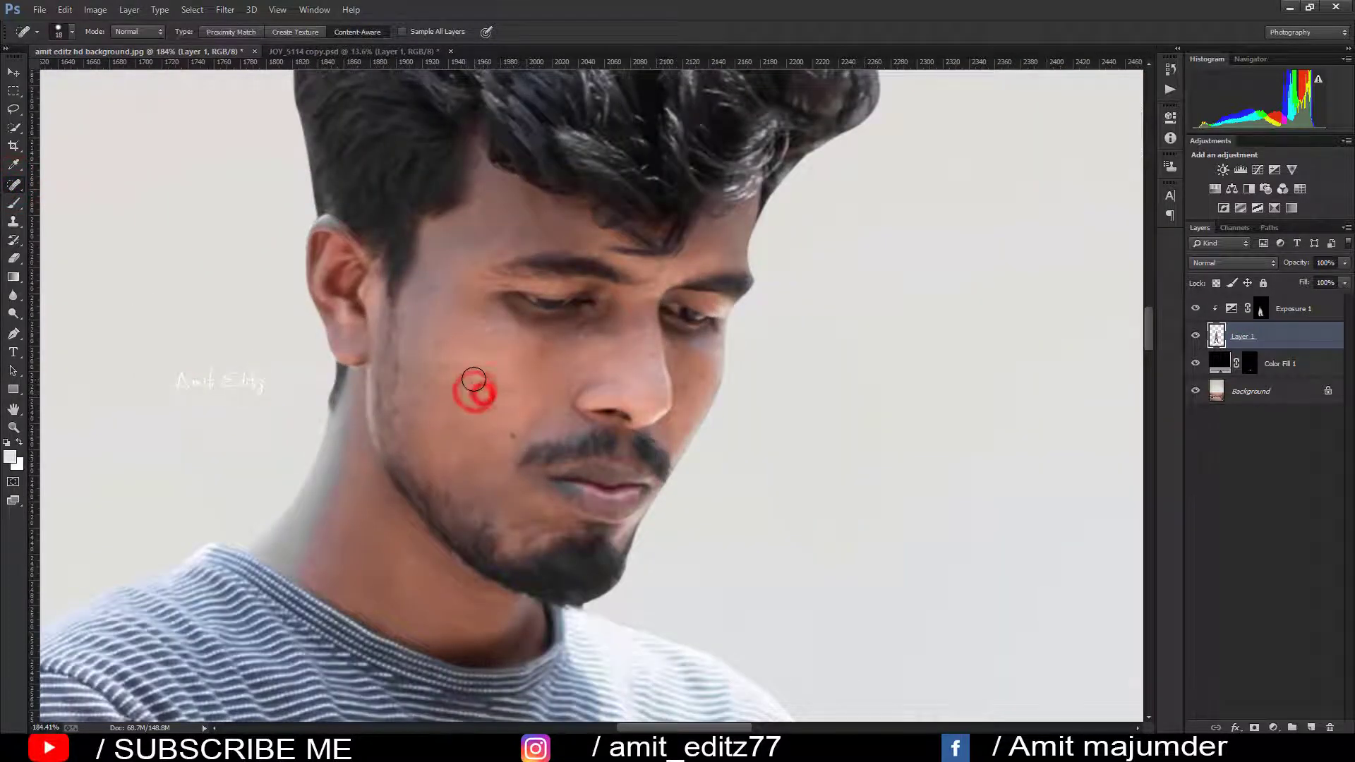
{"action": "scroll", "coordinate": [917, 448], "scroll_direction": "down", "scroll_amount": 2}
{"action": "scroll", "coordinate": [918, 448], "scroll_direction": "down", "scroll_amount": 2}
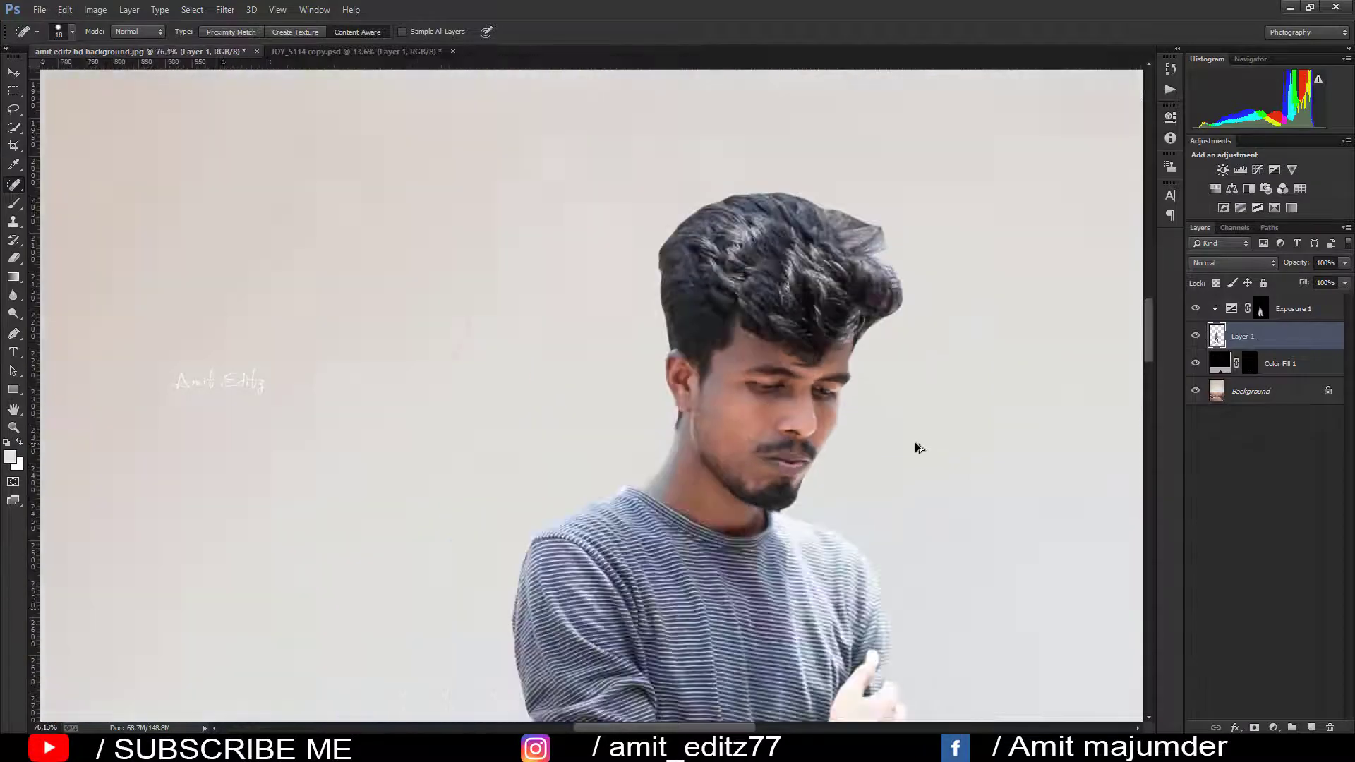
{"action": "scroll", "coordinate": [917, 447], "scroll_direction": "down", "scroll_amount": 1}
{"action": "scroll", "coordinate": [910, 447], "scroll_direction": "down", "scroll_amount": 3}
{"action": "scroll", "coordinate": [659, 388], "scroll_direction": "down", "scroll_amount": 2}
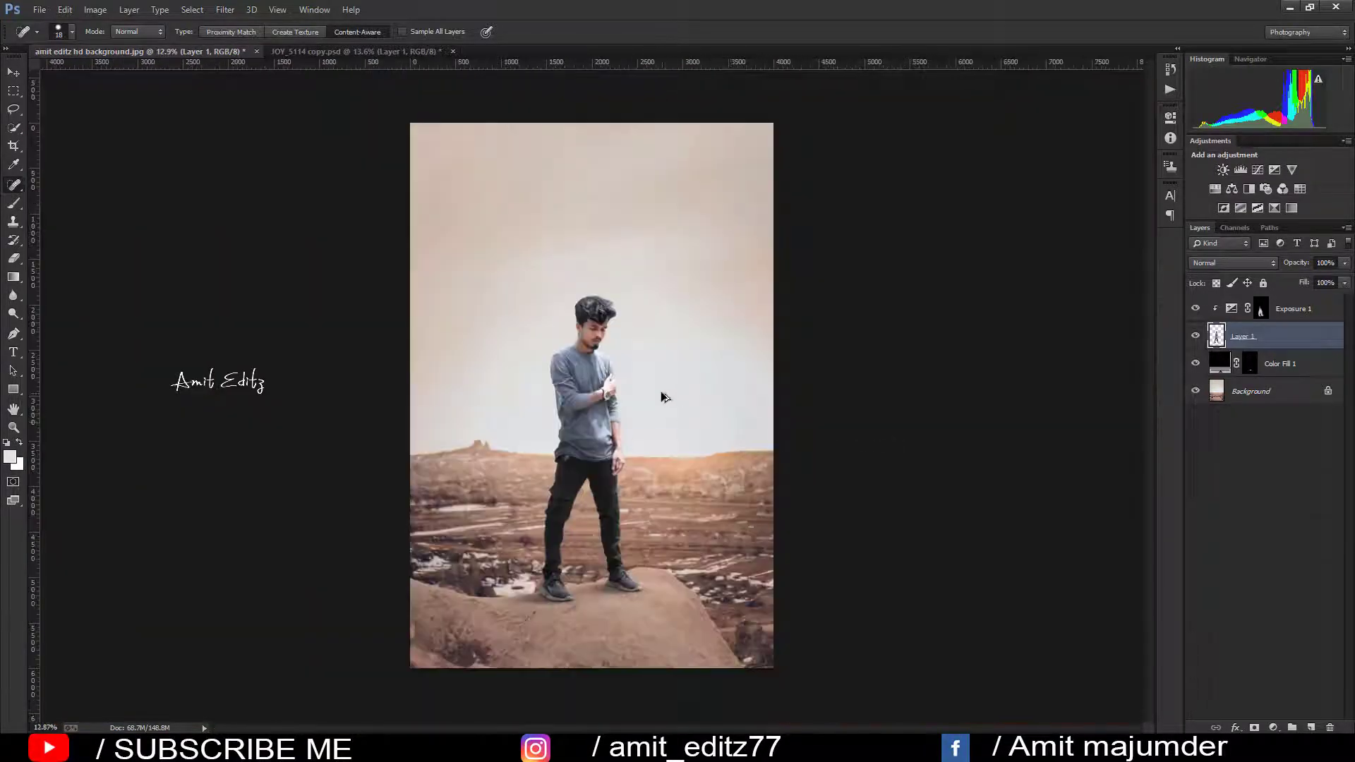
{"action": "scroll", "coordinate": [659, 388], "scroll_direction": "up", "scroll_amount": 1}
- Undo an accidental duplicate of the man's layer and reselect the Exposure 1 mask
{"action": "left_click_drag", "start_coordinate": [1267, 340], "coordinate": [1310, 727]}
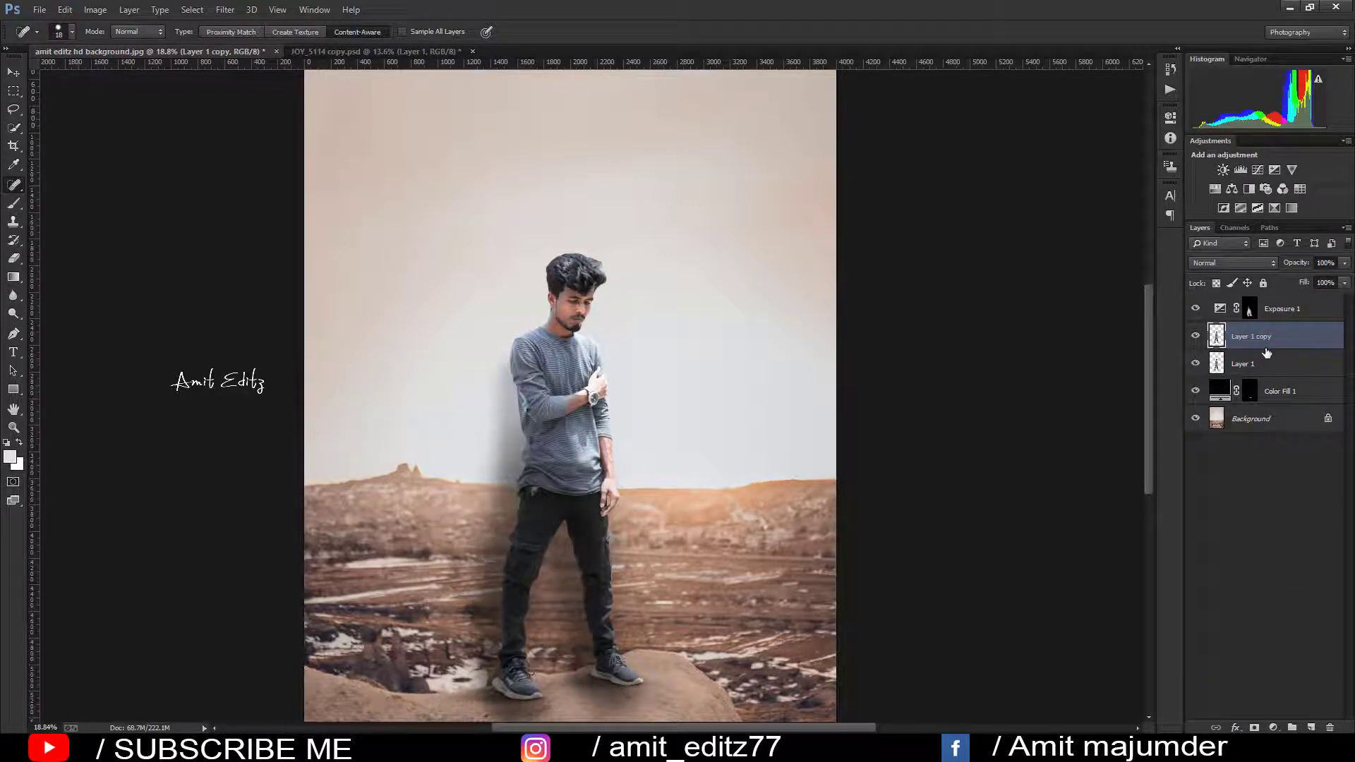
{"action": "key", "text": "ctrl+z"}
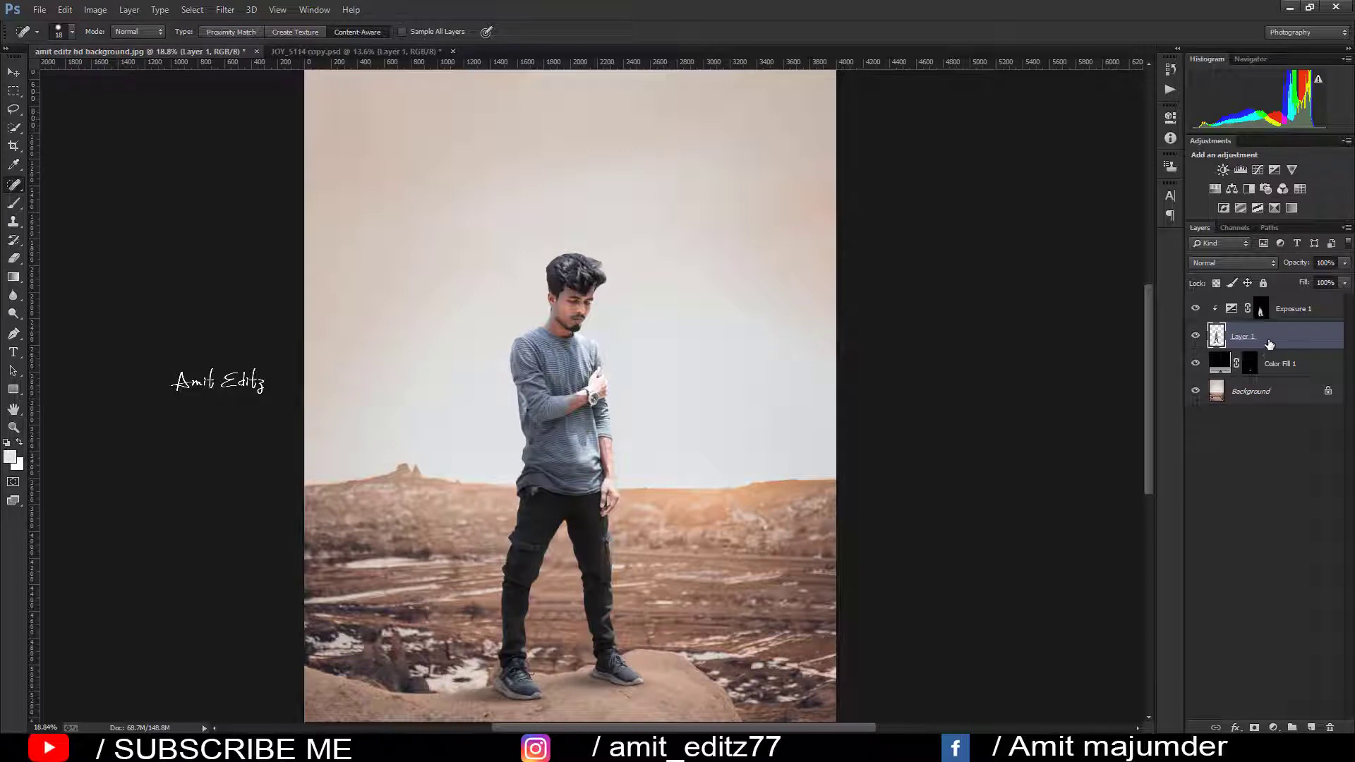
{"action": "scroll", "coordinate": [614, 440], "scroll_direction": "down", "scroll_amount": 1}
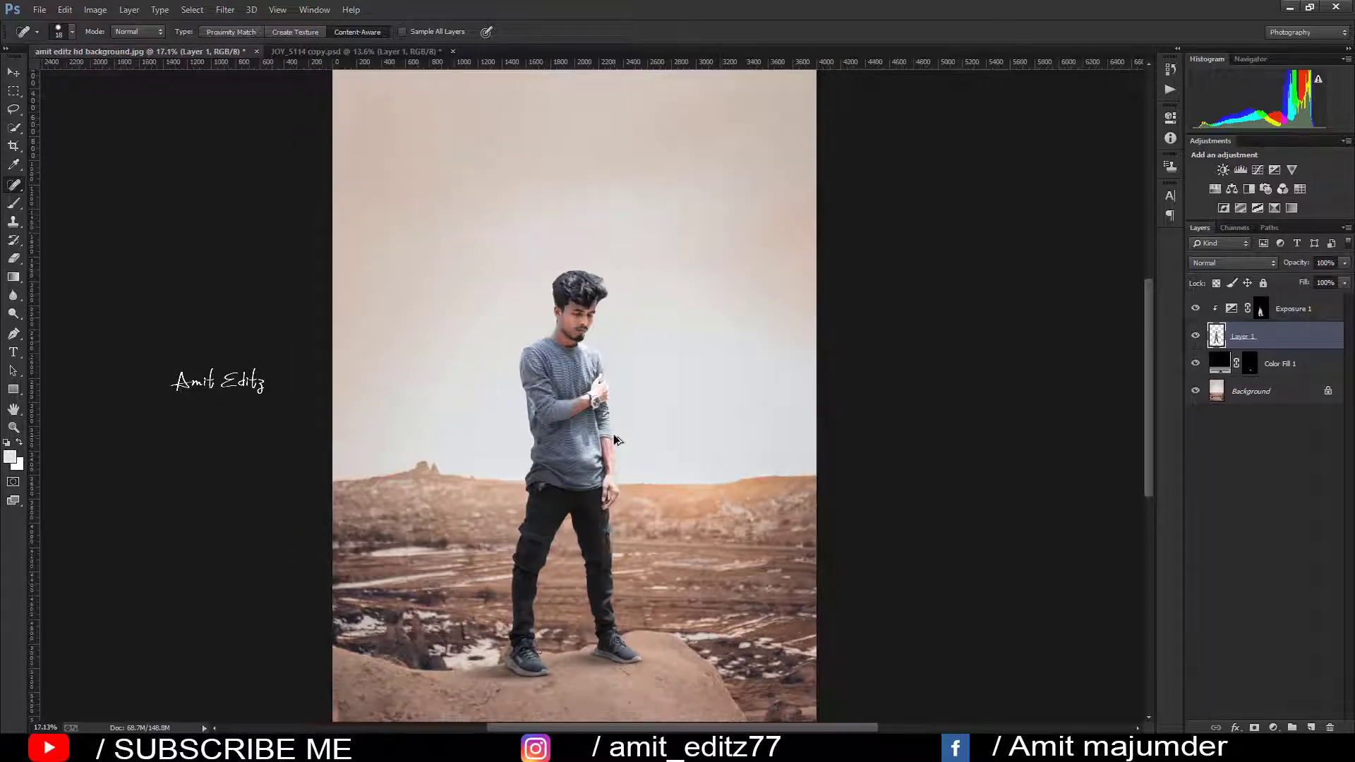
{"action": "scroll", "coordinate": [627, 591], "scroll_direction": "down", "scroll_amount": 2}
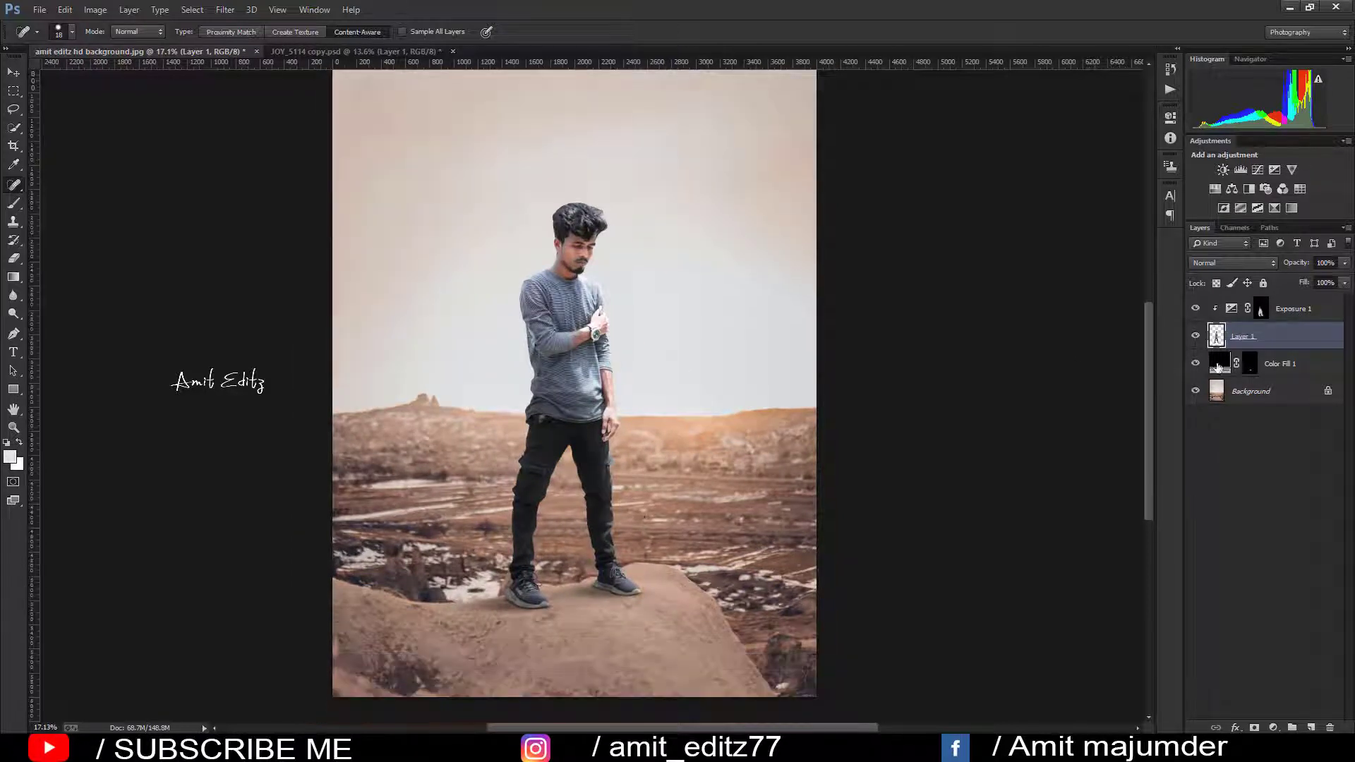
{"action": "left_click", "coordinate": [1259, 314]}
{"action": "scroll", "coordinate": [643, 600], "scroll_direction": "up", "scroll_amount": 5}
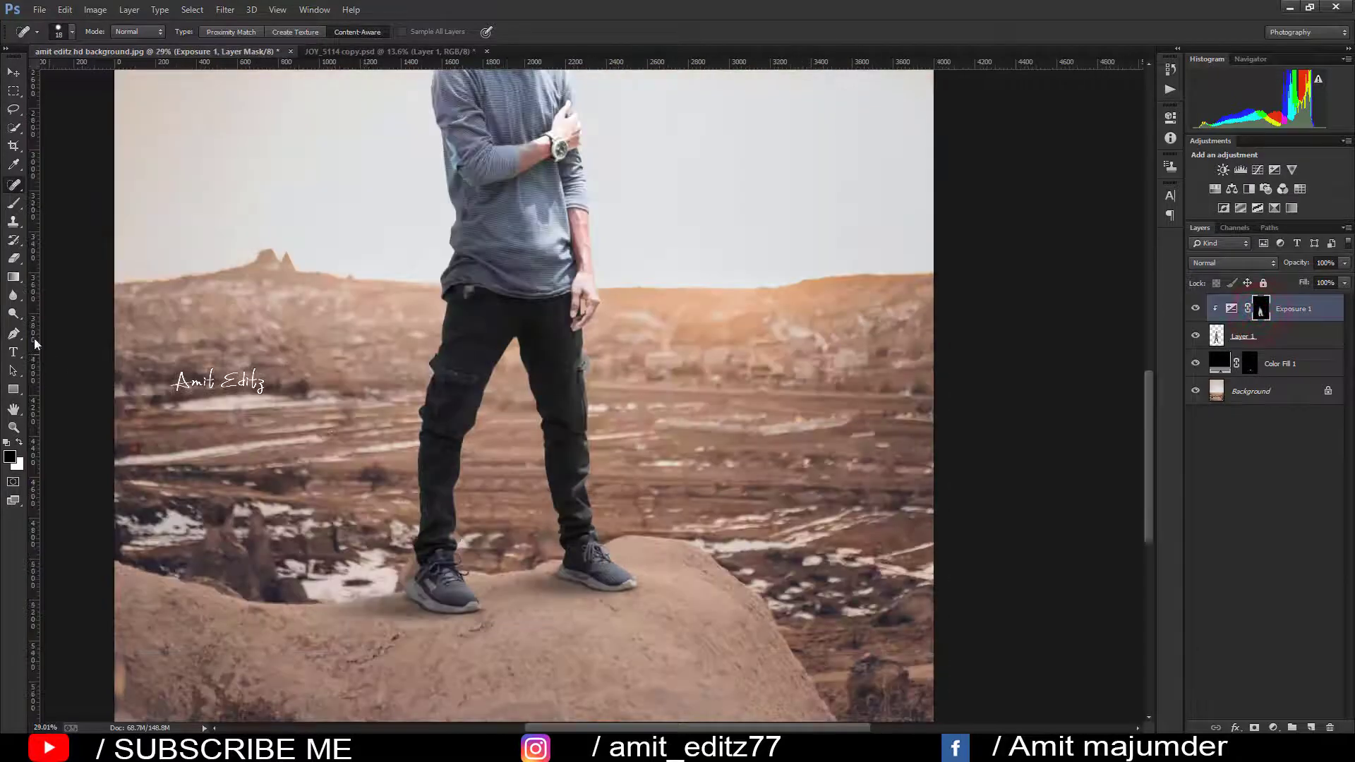
- Pick a new foreground painting colour for the Brush and retarget the Exposure 1 mask
{"action": "left_click", "coordinate": [13, 205]}
{"action": "scroll", "coordinate": [522, 607], "scroll_direction": "up", "scroll_amount": 10}
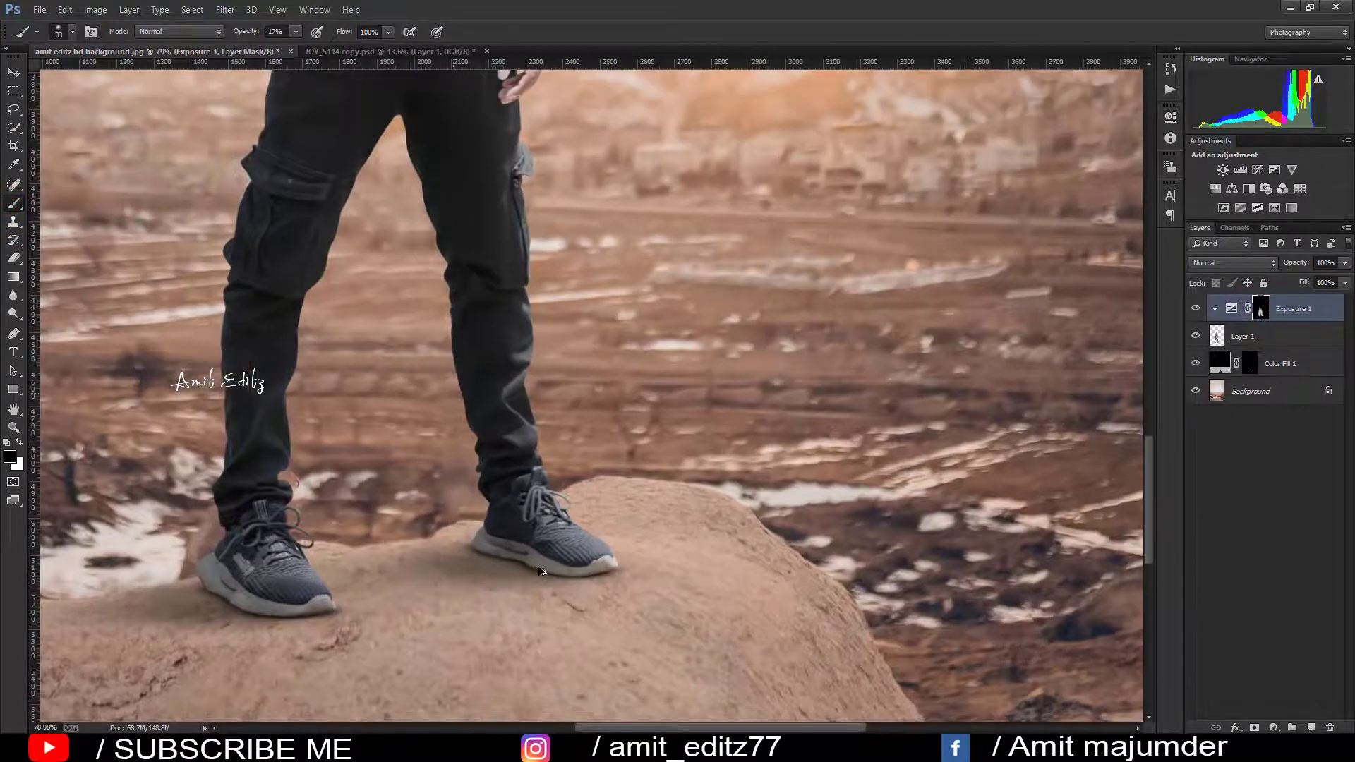
{"action": "scroll", "coordinate": [541, 572], "scroll_direction": "up", "scroll_amount": 3}
{"action": "key", "text": "z"}
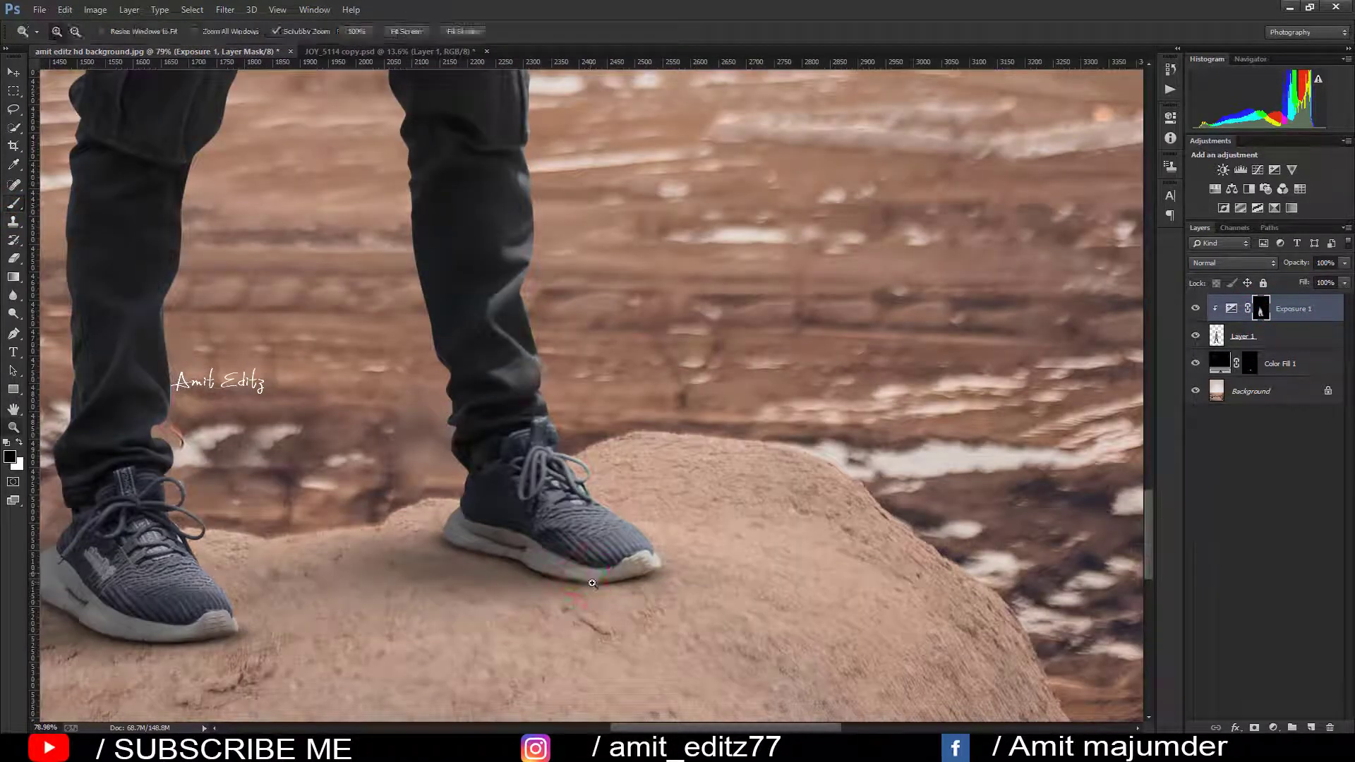
{"action": "left_click", "coordinate": [13, 204]}
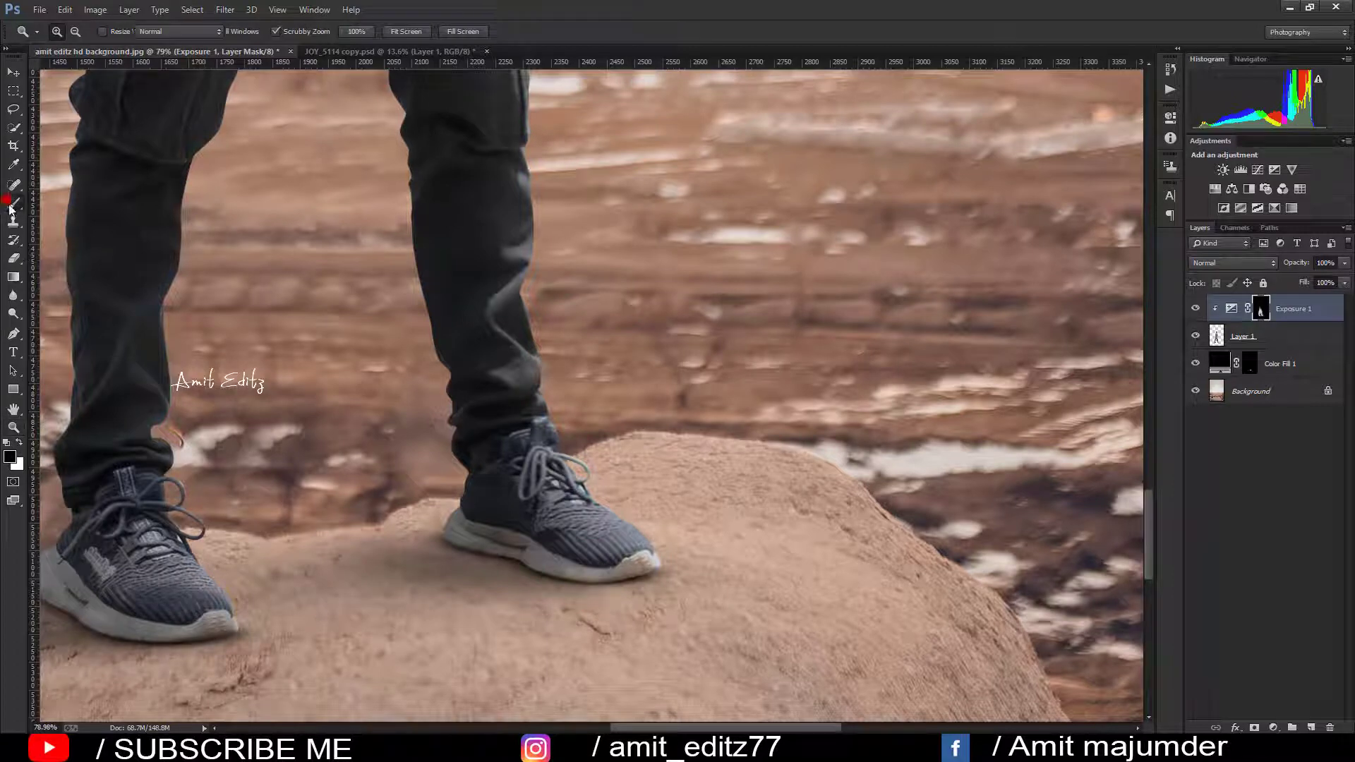
{"action": "key", "text": "alt+bracketleft"}
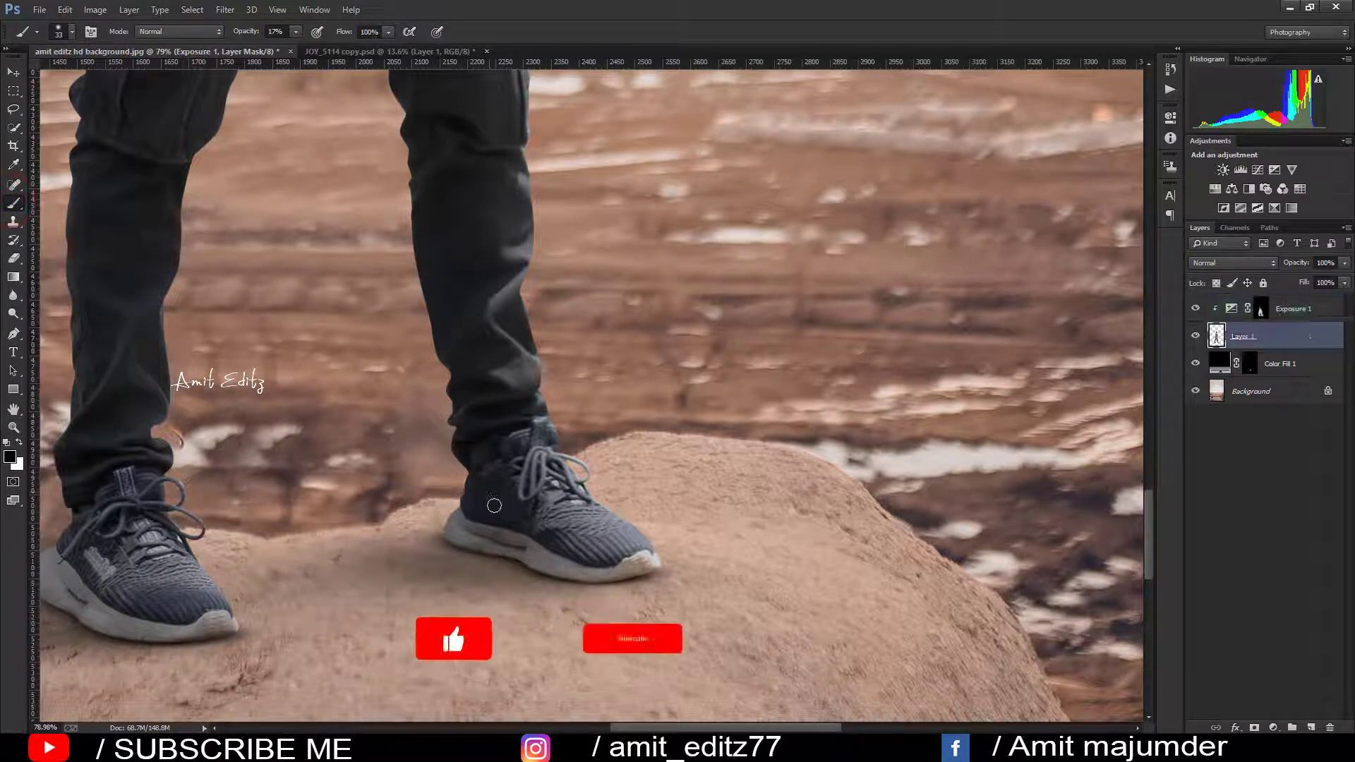
{"action": "left_click", "coordinate": [19, 442]}
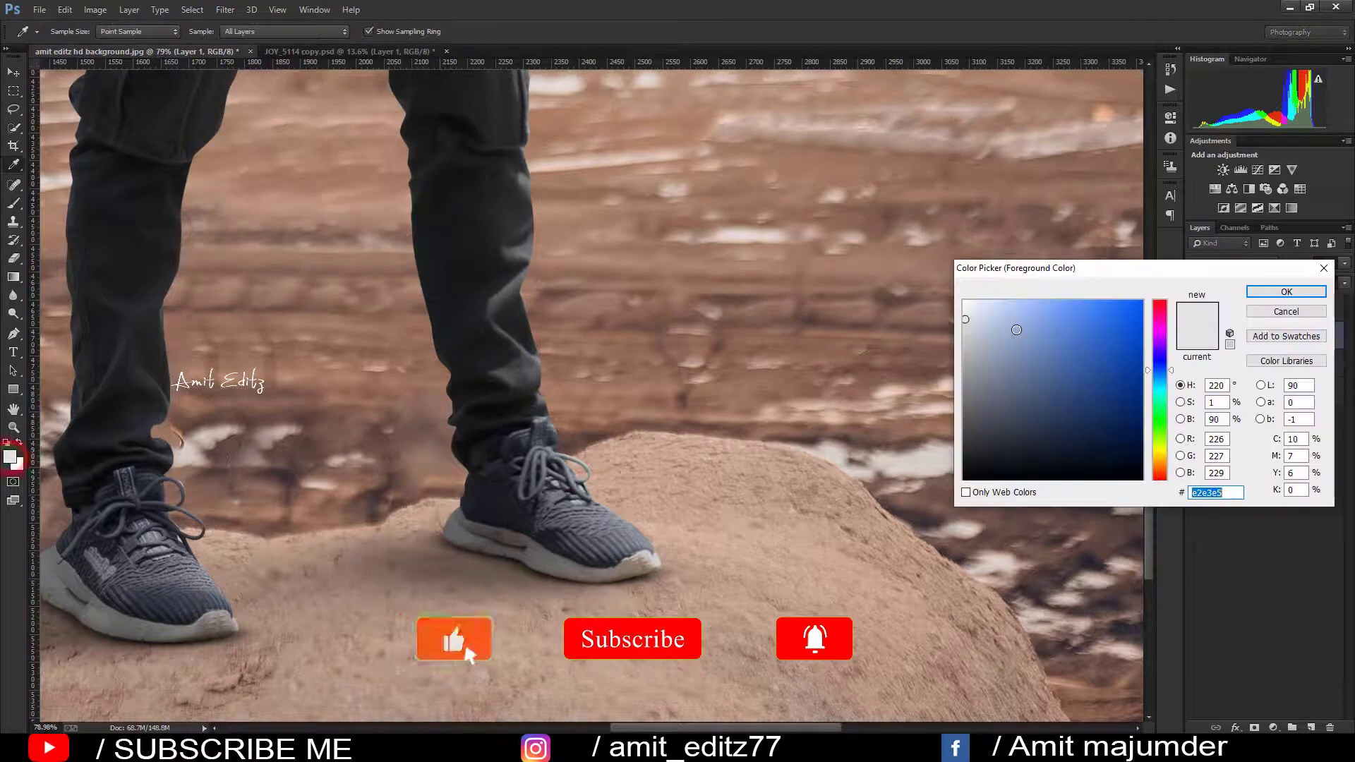
{"action": "left_click", "coordinate": [1007, 342]}
{"action": "left_click", "coordinate": [1275, 291]}
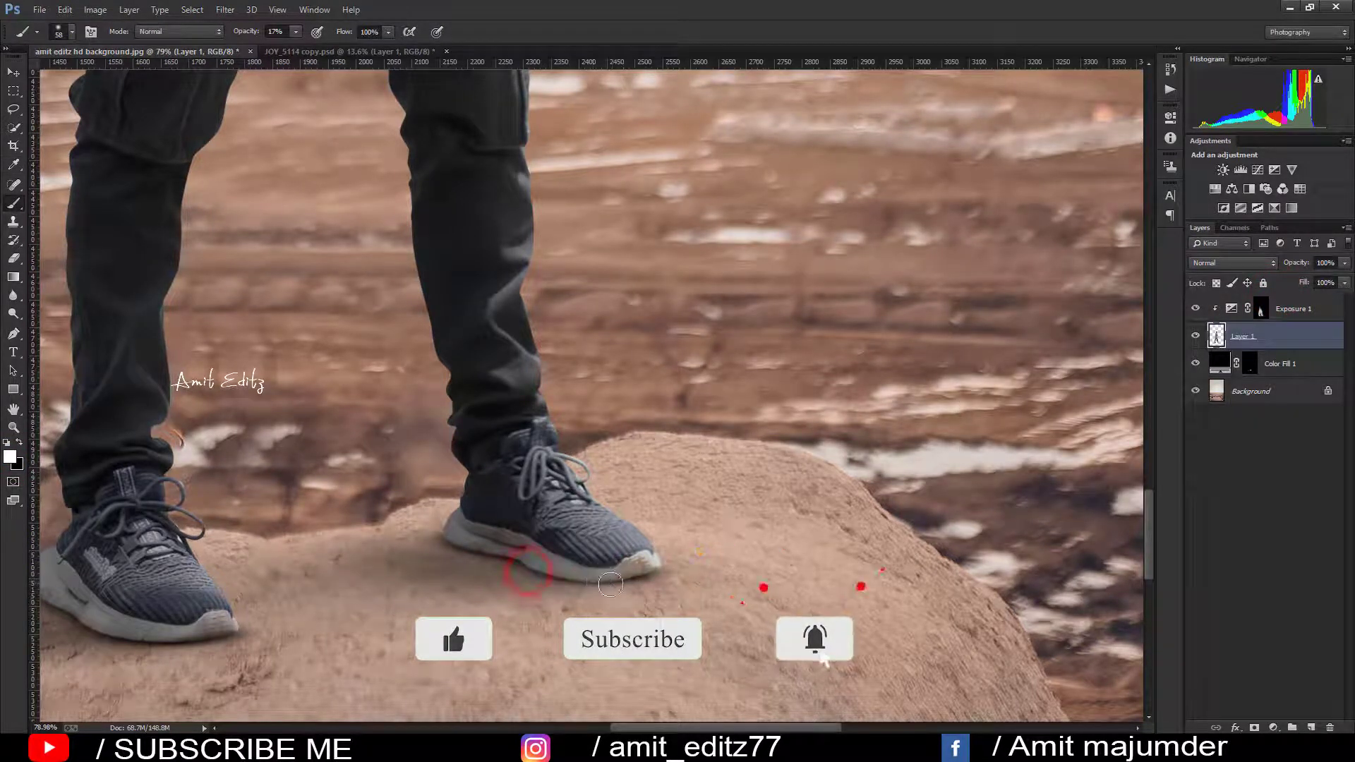
{"action": "left_click", "coordinate": [1262, 312]}
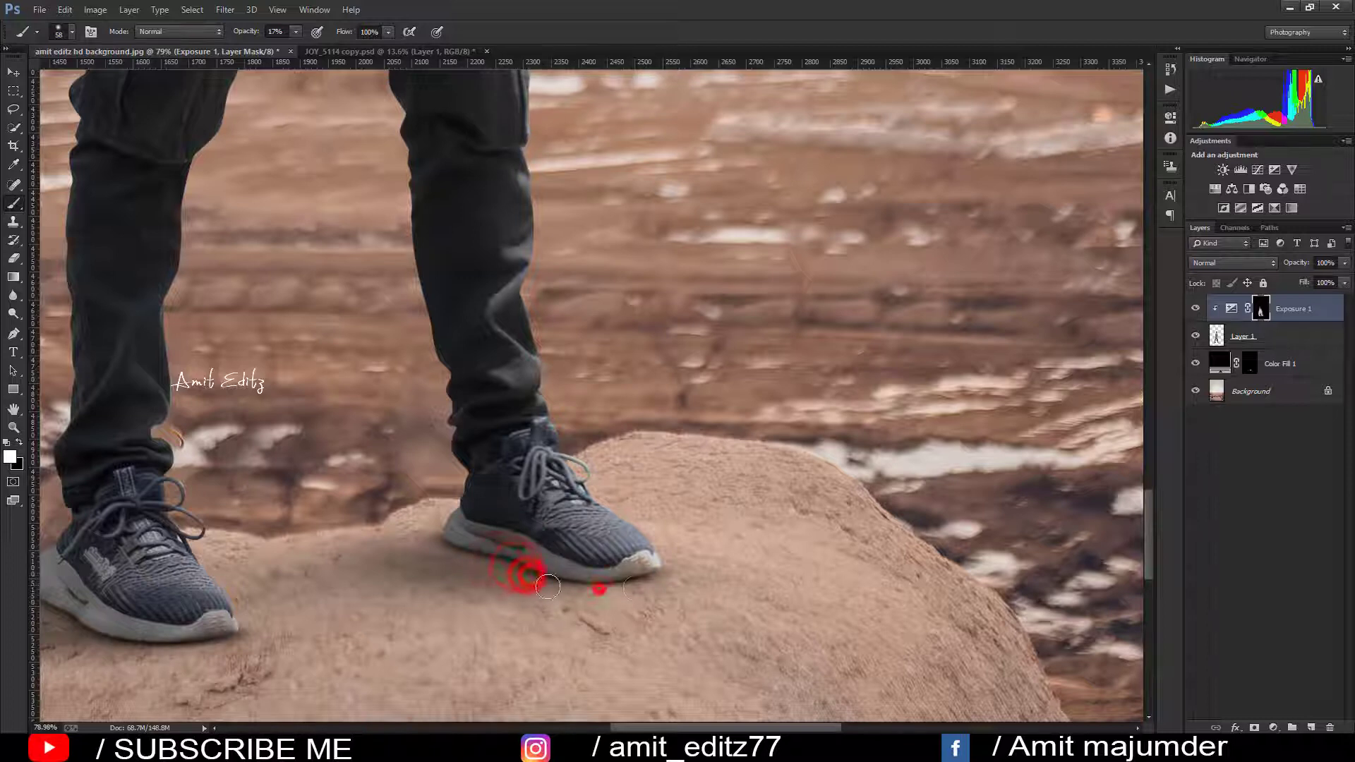
- Paint mask shading along the left shoe's sole where it meets the rock
{"action": "mouse_move", "coordinate": [170, 632]}
{"action": "left_mouse_down"}
{"action": "mouse_move", "coordinate": [490, 575]}
{"action": "mouse_move", "coordinate": [401, 555]}
{"action": "mouse_move", "coordinate": [340, 513]}
{"action": "left_mouse_up"}
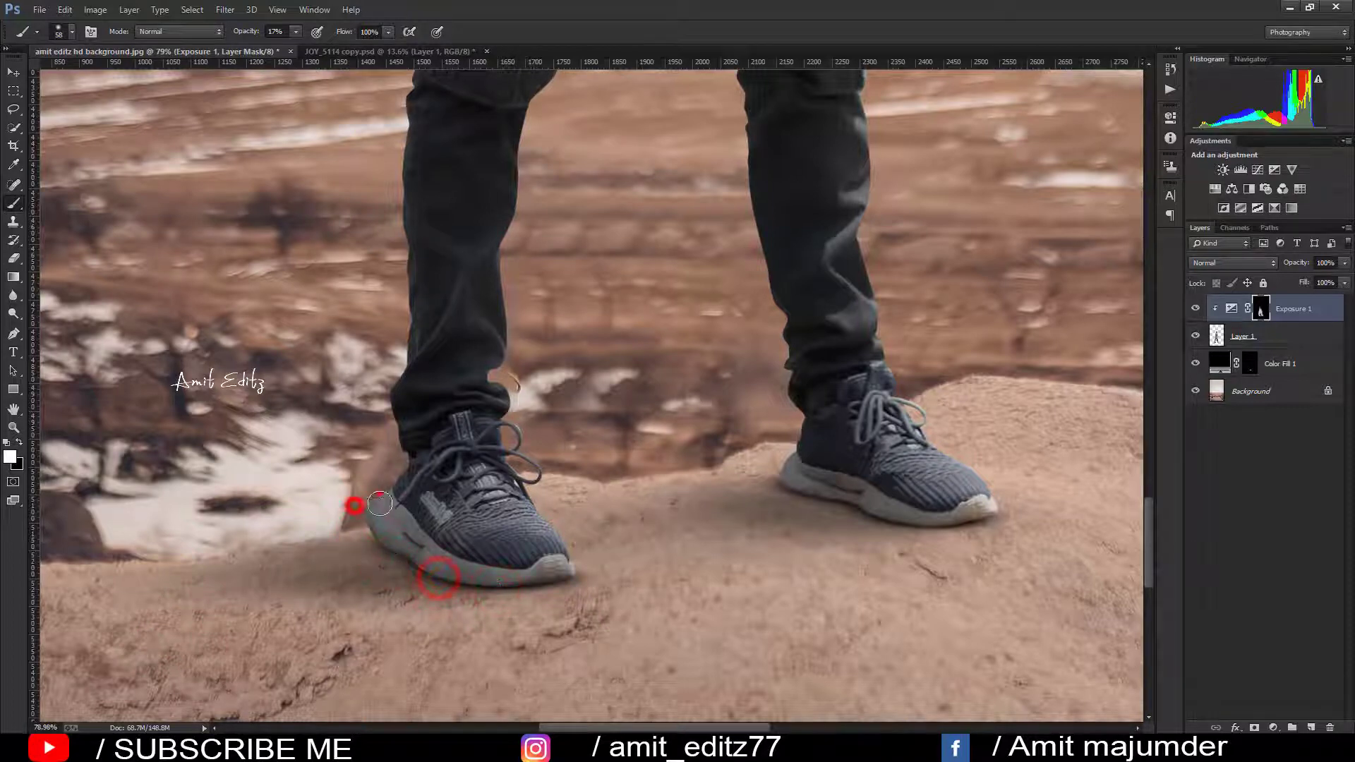
{"action": "left_click_drag", "start_coordinate": [529, 581], "coordinate": [520, 574]}
{"action": "scroll", "coordinate": [462, 530], "scroll_direction": "down", "scroll_amount": 1}
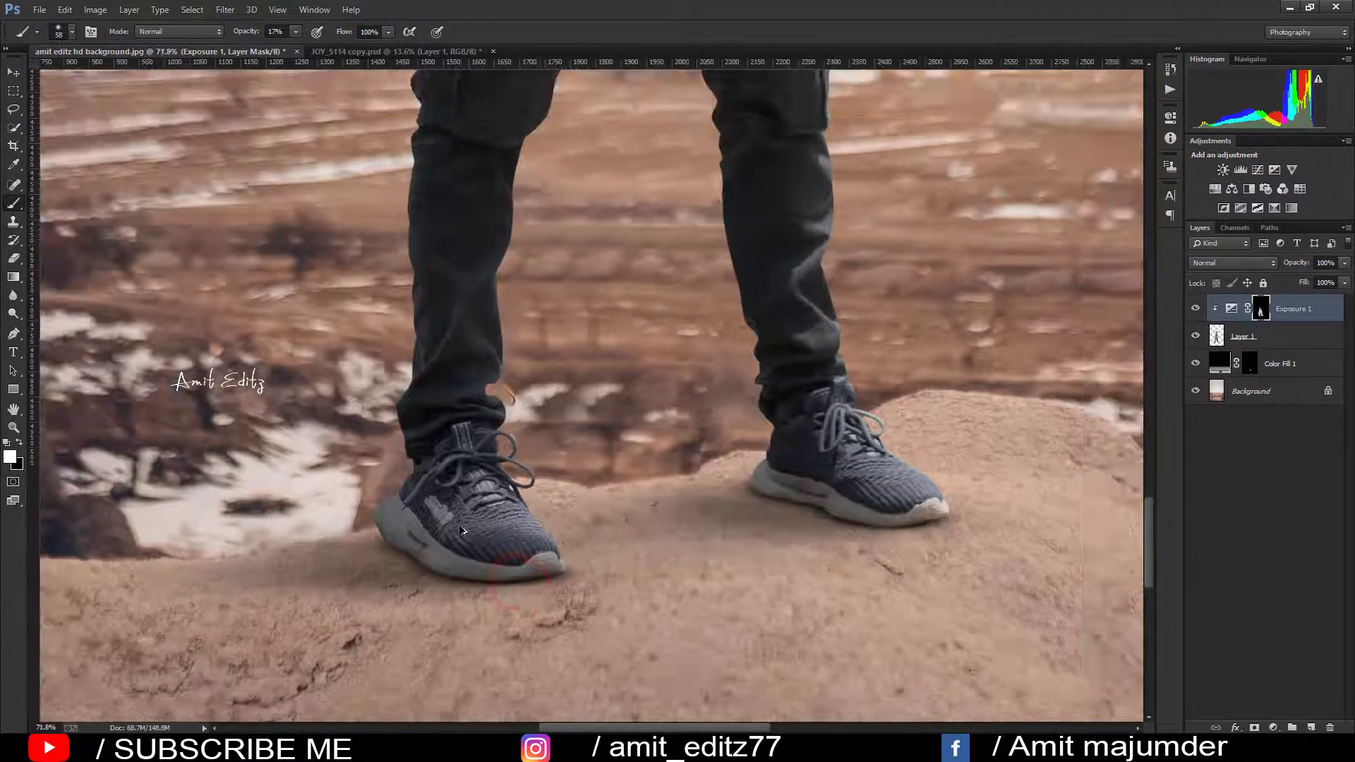
{"action": "scroll", "coordinate": [462, 531], "scroll_direction": "down", "scroll_amount": 3}
{"action": "scroll", "coordinate": [464, 529], "scroll_direction": "down", "scroll_amount": 1}
{"action": "scroll", "coordinate": [466, 526], "scroll_direction": "down", "scroll_amount": 2}
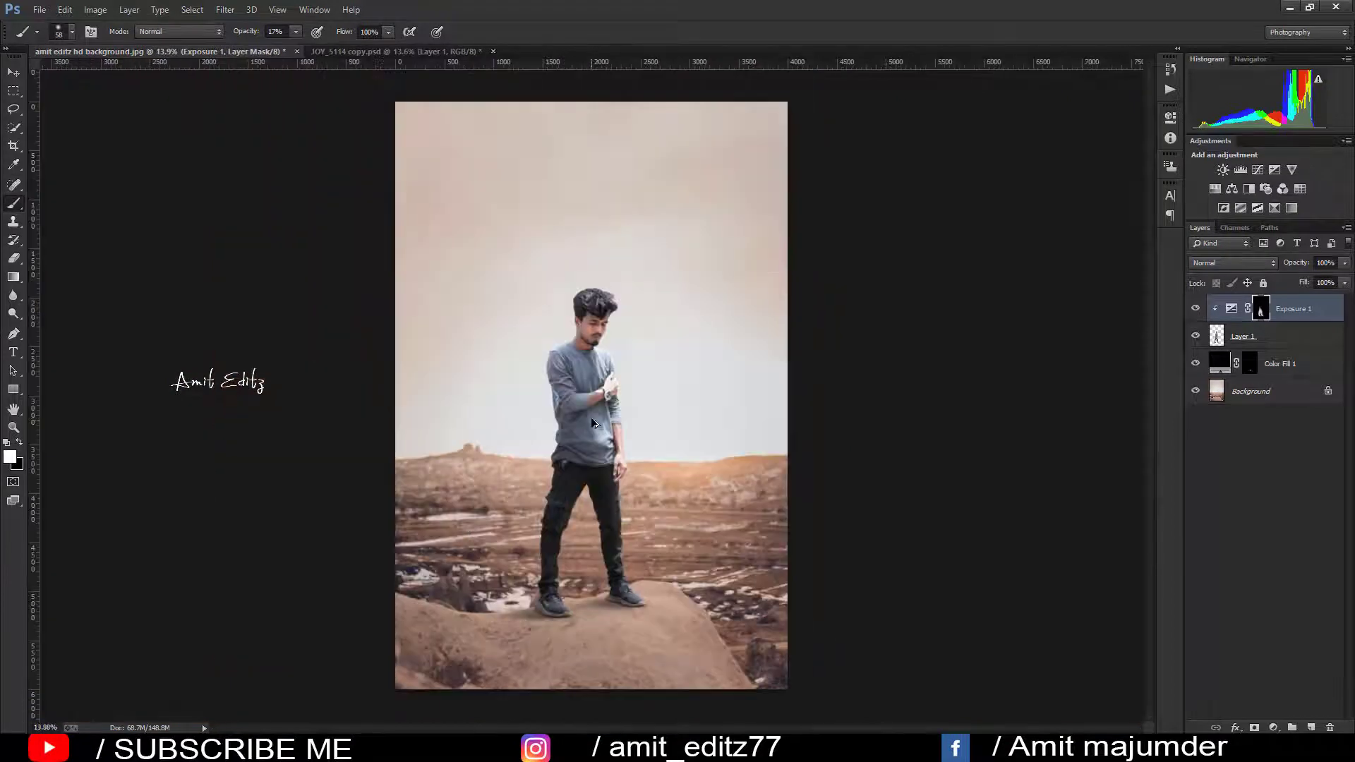
{"action": "scroll", "coordinate": [600, 311], "scroll_direction": "up", "scroll_amount": 1}
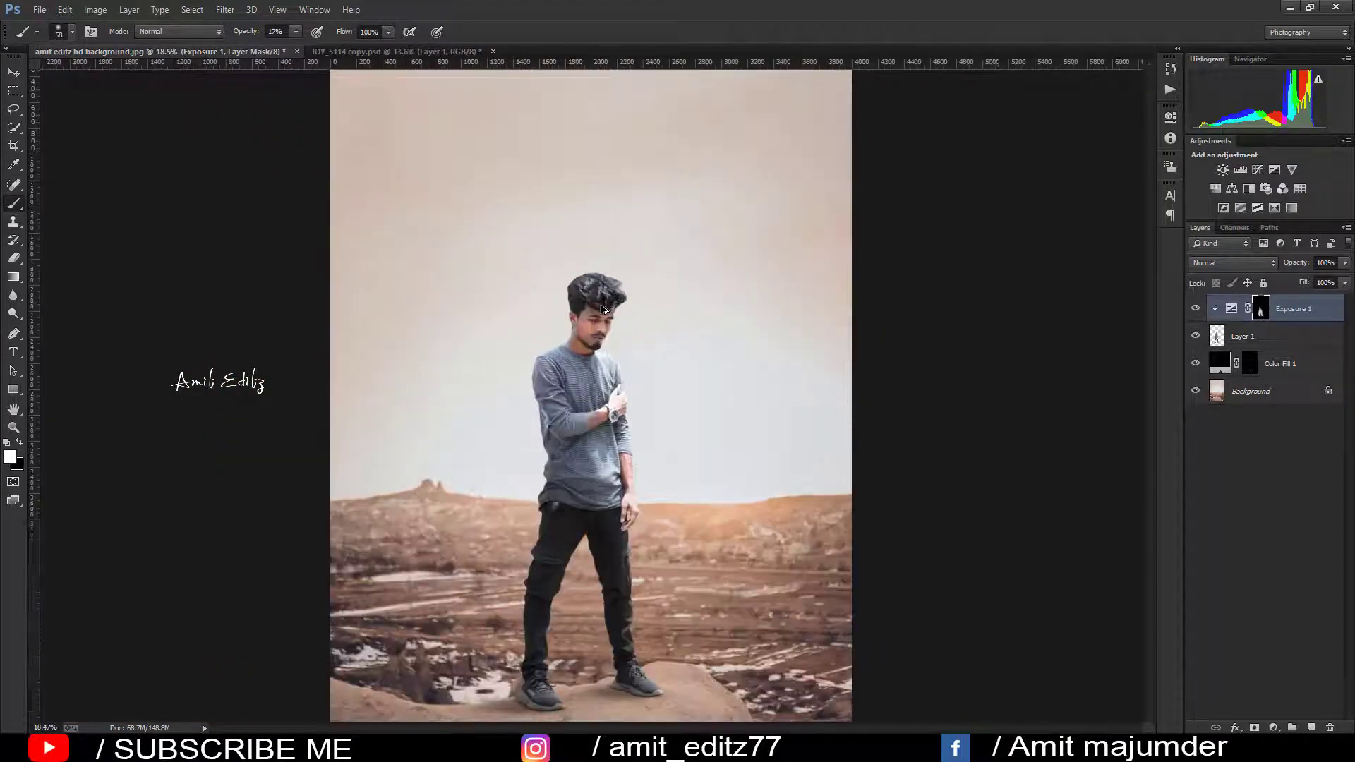
{"action": "left_click", "coordinate": [1280, 364]}
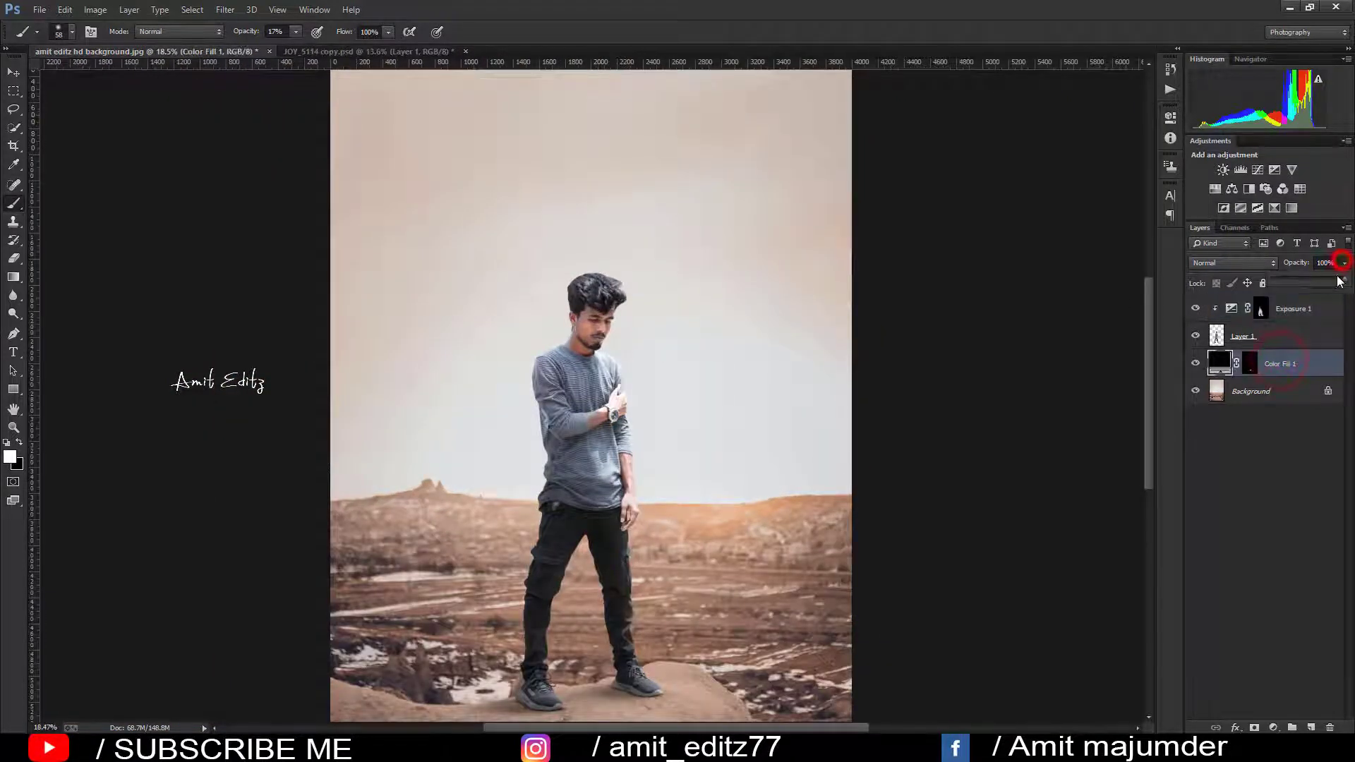
{"action": "scroll", "coordinate": [950, 324], "scroll_direction": "down", "scroll_amount": 1}
{"action": "scroll", "coordinate": [950, 324], "scroll_direction": "down", "scroll_amount": 1}
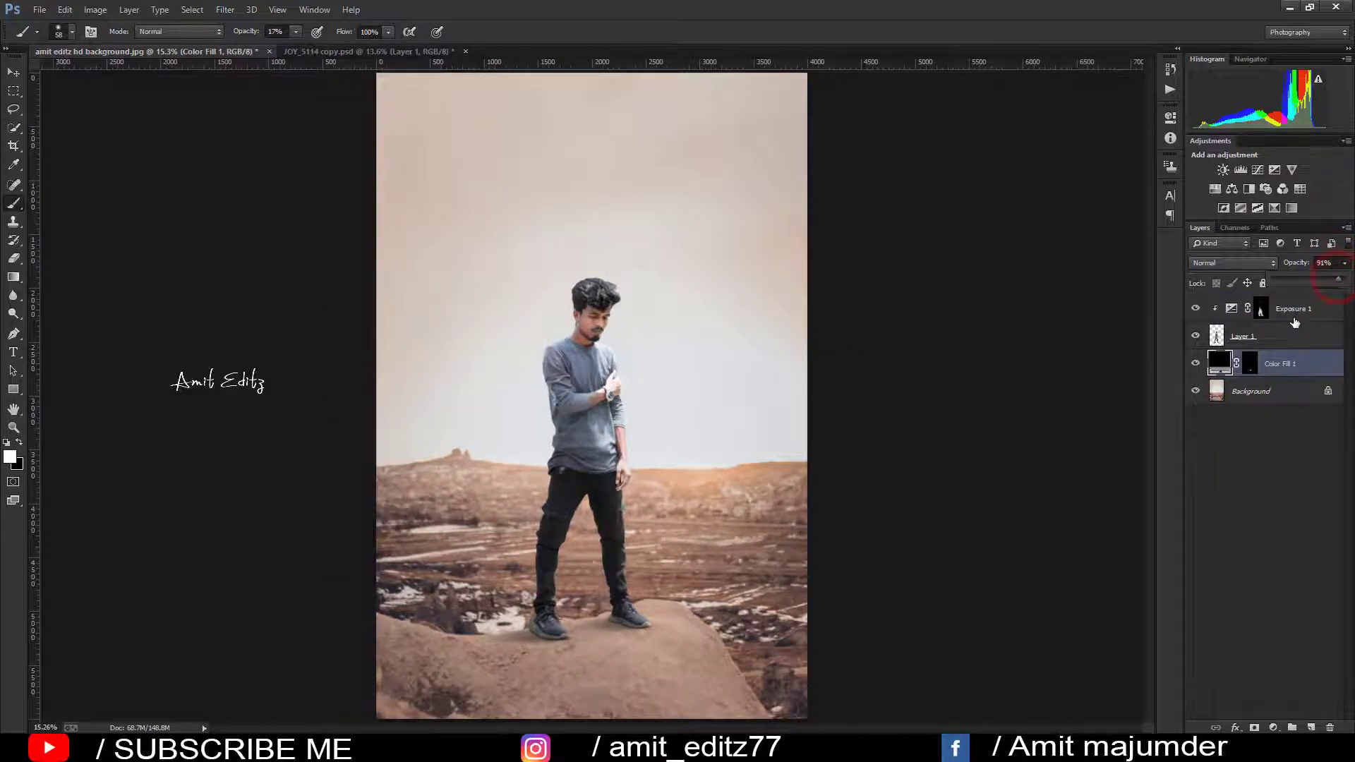
{"action": "left_click", "coordinate": [1293, 320]}
{"action": "scroll", "coordinate": [663, 354], "scroll_direction": "up", "scroll_amount": 1}
{"action": "scroll", "coordinate": [664, 354], "scroll_direction": "up", "scroll_amount": 1}
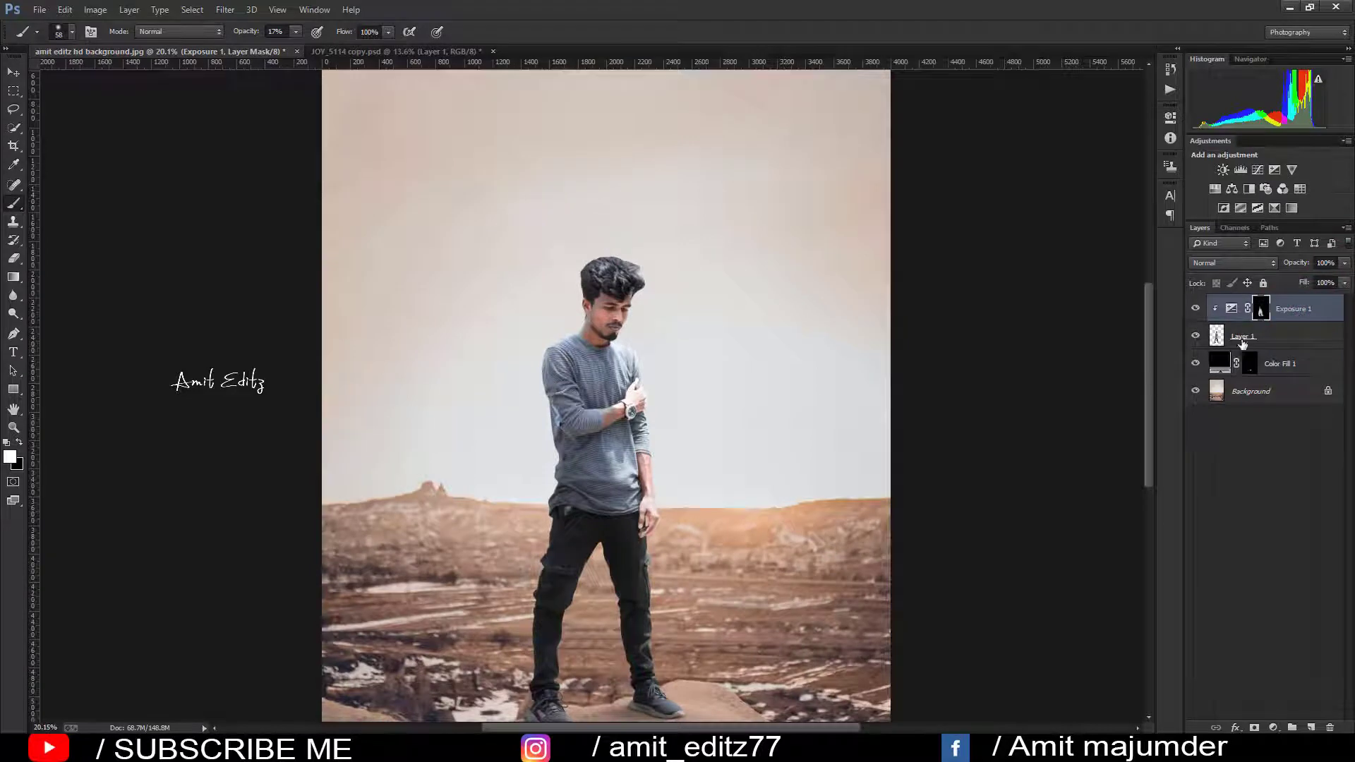
{"action": "left_click", "coordinate": [1263, 334]}
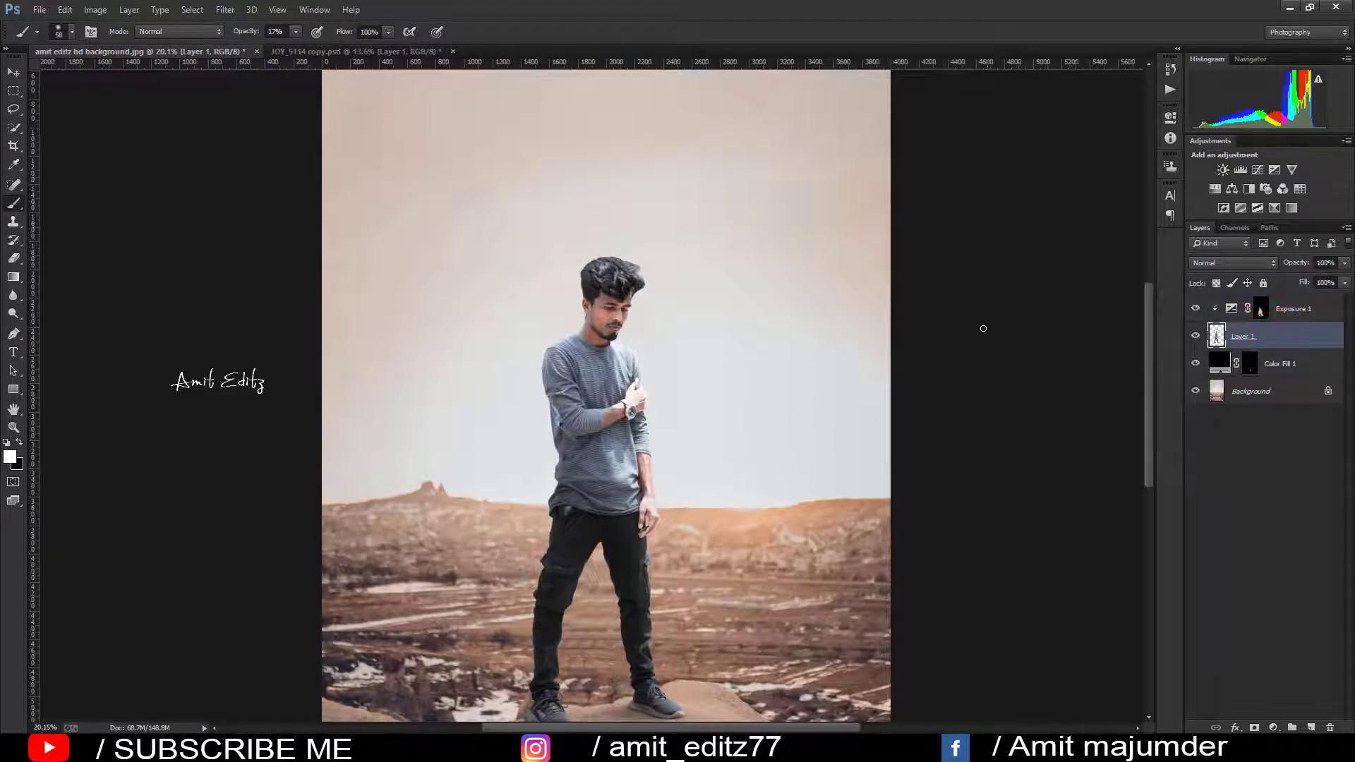
{"action": "scroll", "coordinate": [936, 354], "scroll_direction": "up", "scroll_amount": 2}
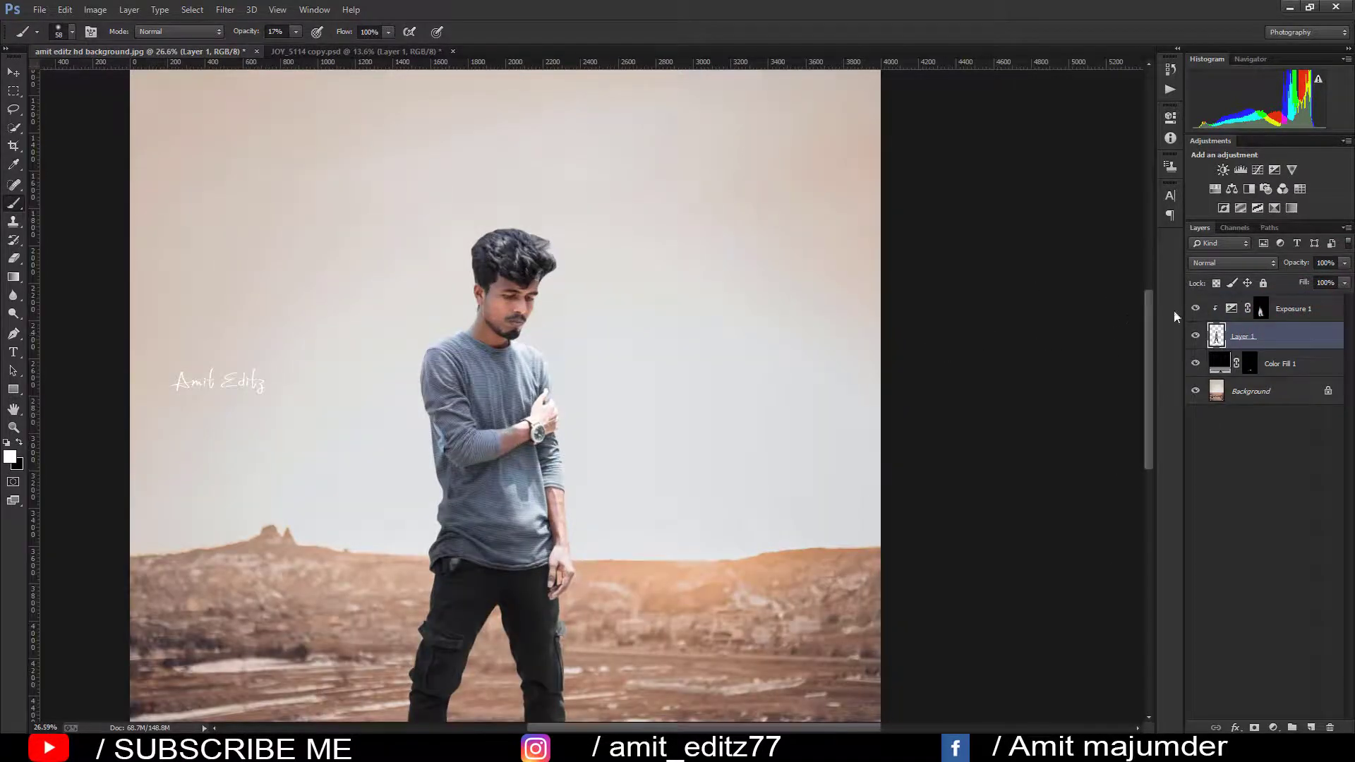
{"action": "scroll", "coordinate": [632, 351], "scroll_direction": "down", "scroll_amount": 2}
{"action": "scroll", "coordinate": [649, 350], "scroll_direction": "down", "scroll_amount": 1}
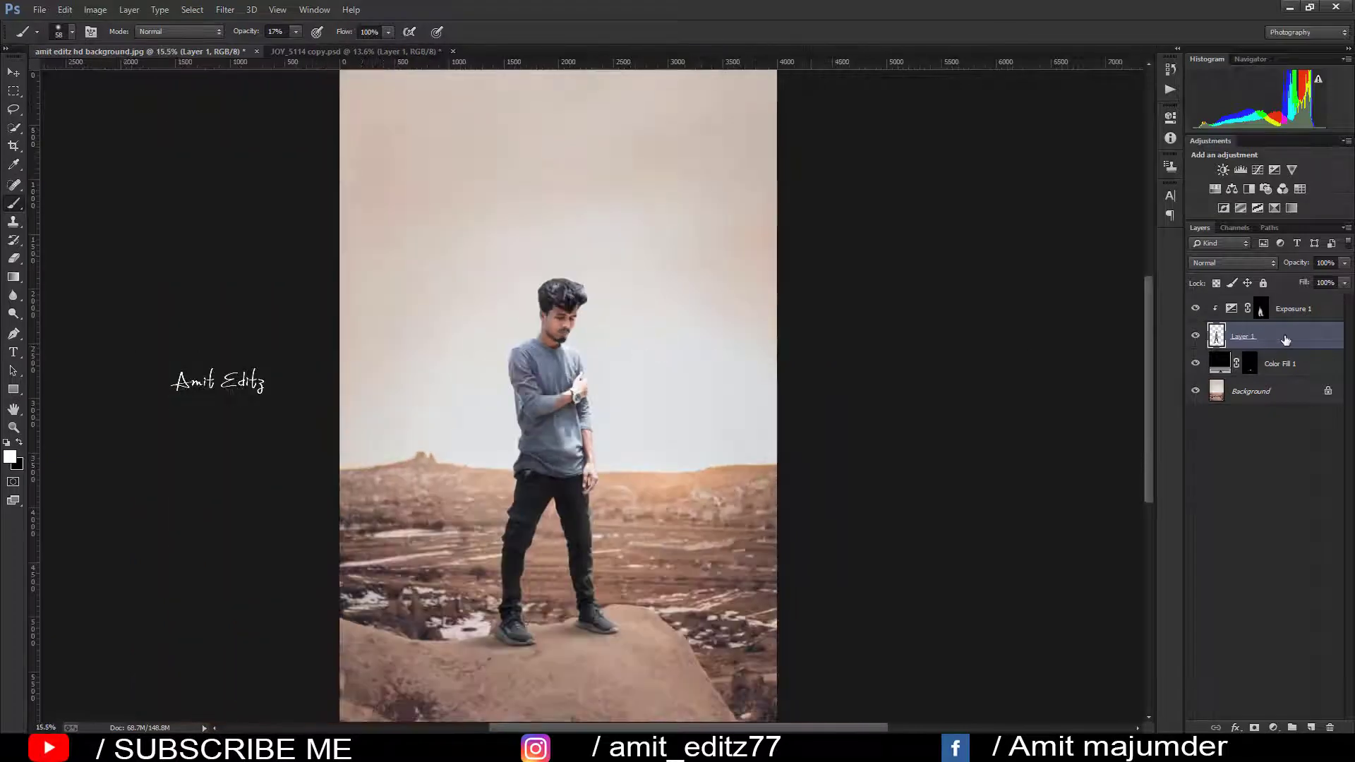
- Merge Layer 1 into Exposure 1, duplicate it, and Gaussian Blur the copy at 3 px
{"action": "right_click", "coordinate": [1313, 314]}
{"action": "left_click", "coordinate": [1187, 509]}
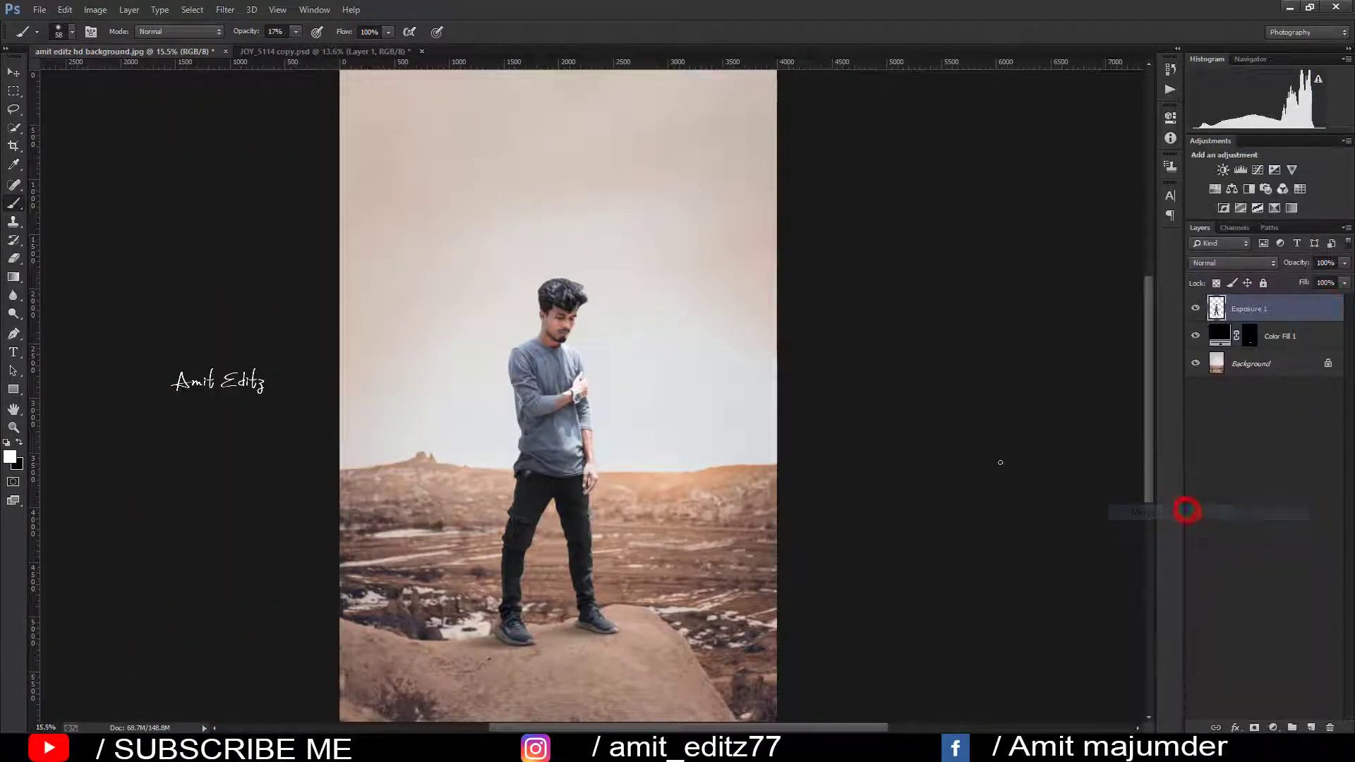
{"action": "scroll", "coordinate": [683, 445], "scroll_direction": "up", "scroll_amount": 1}
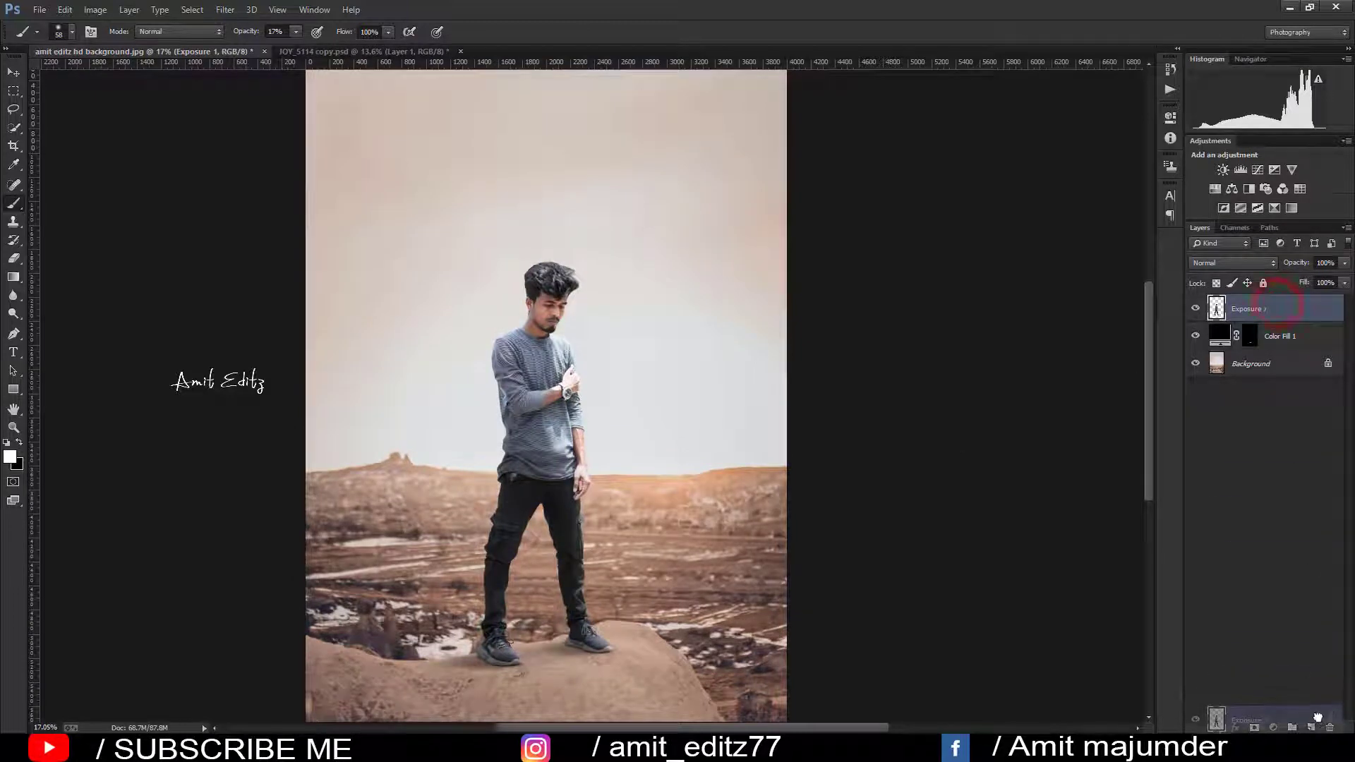
{"action": "left_click_drag", "start_coordinate": [1279, 309], "coordinate": [1311, 727]}
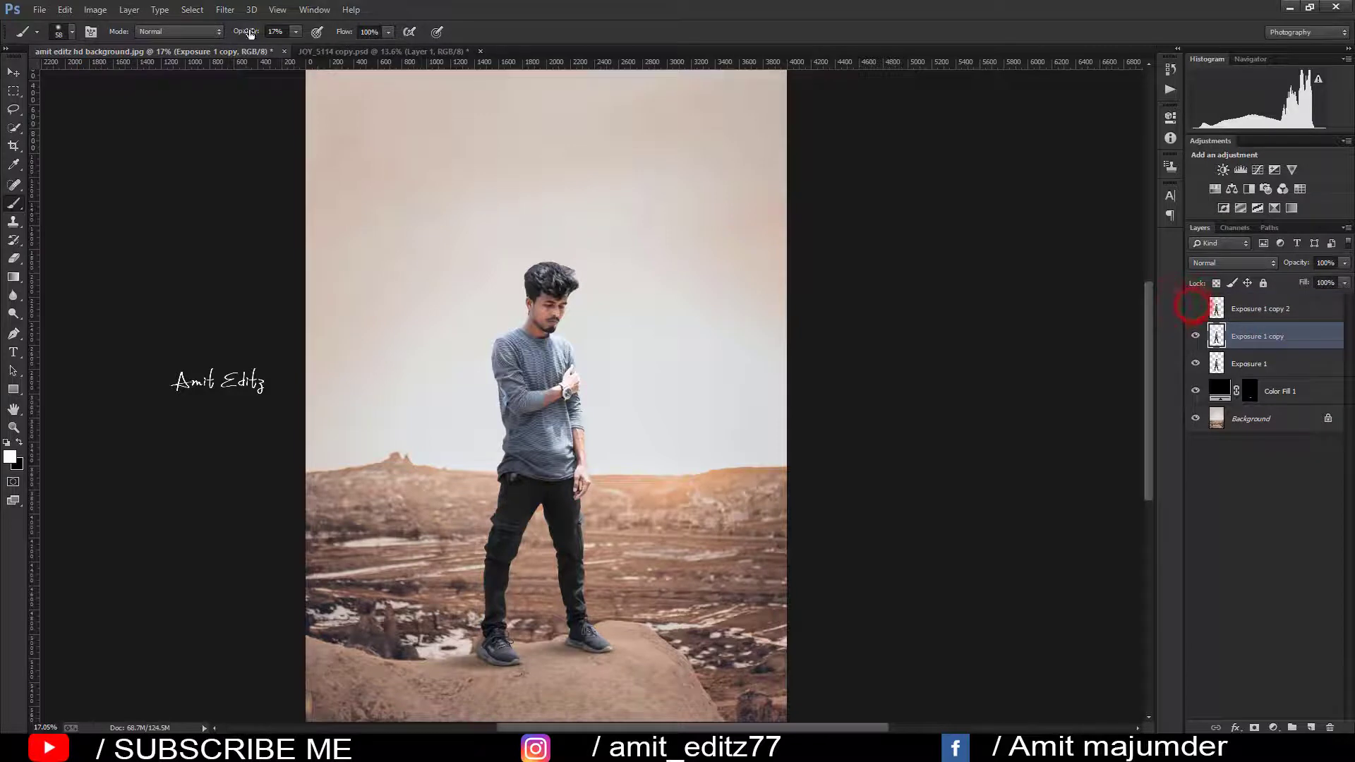
{"action": "left_click", "coordinate": [225, 9]}
{"action": "mouse_move", "coordinate": [307, 179]}
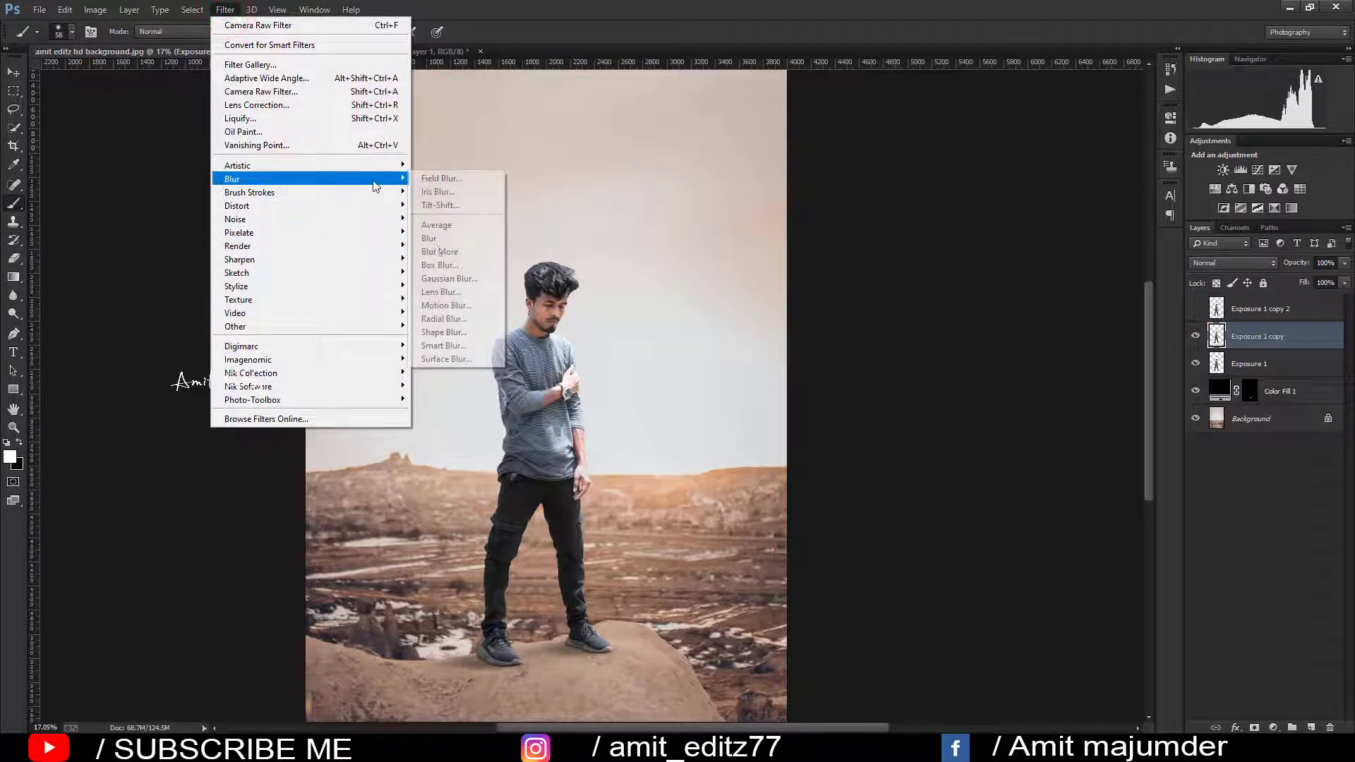
{"action": "left_click", "coordinate": [449, 278]}
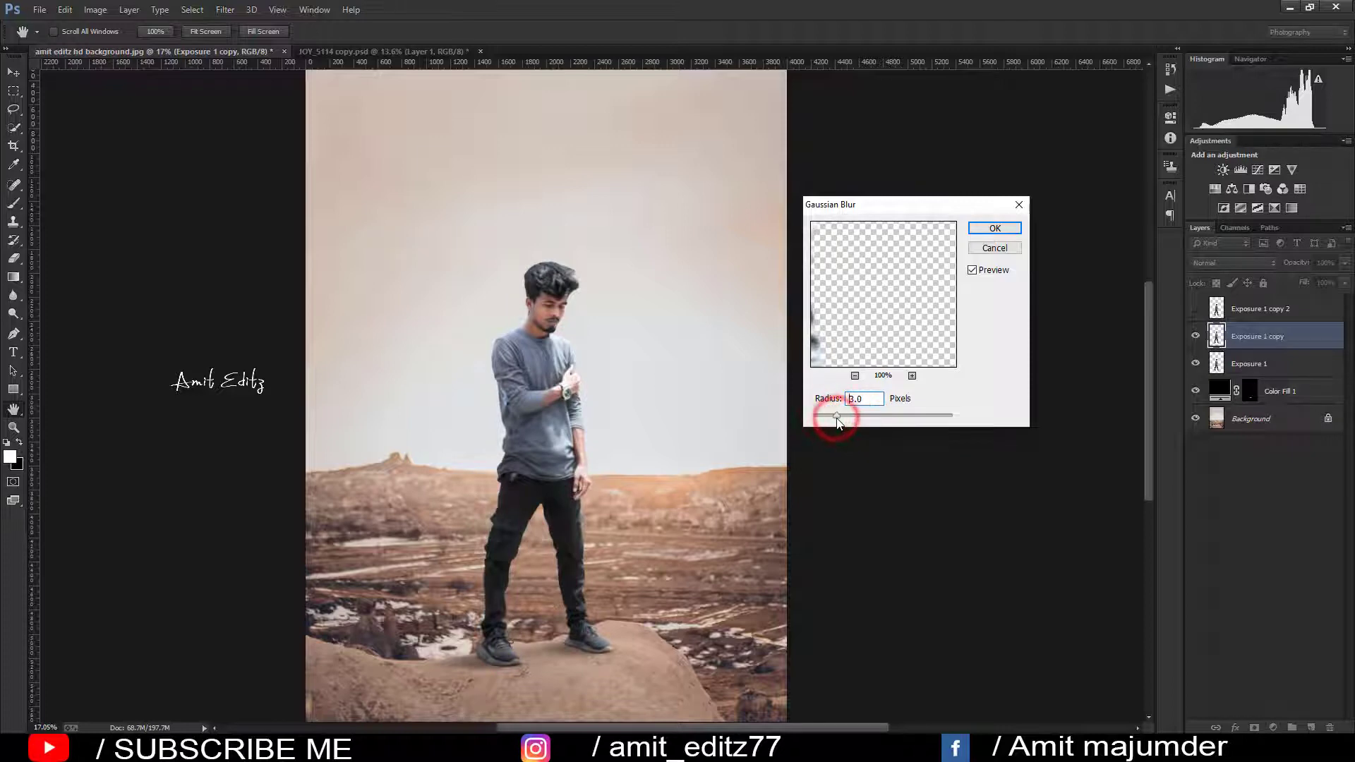
{"action": "left_click_drag", "start_coordinate": [830, 418], "coordinate": [836, 417]}
{"action": "left_click", "coordinate": [987, 229]}
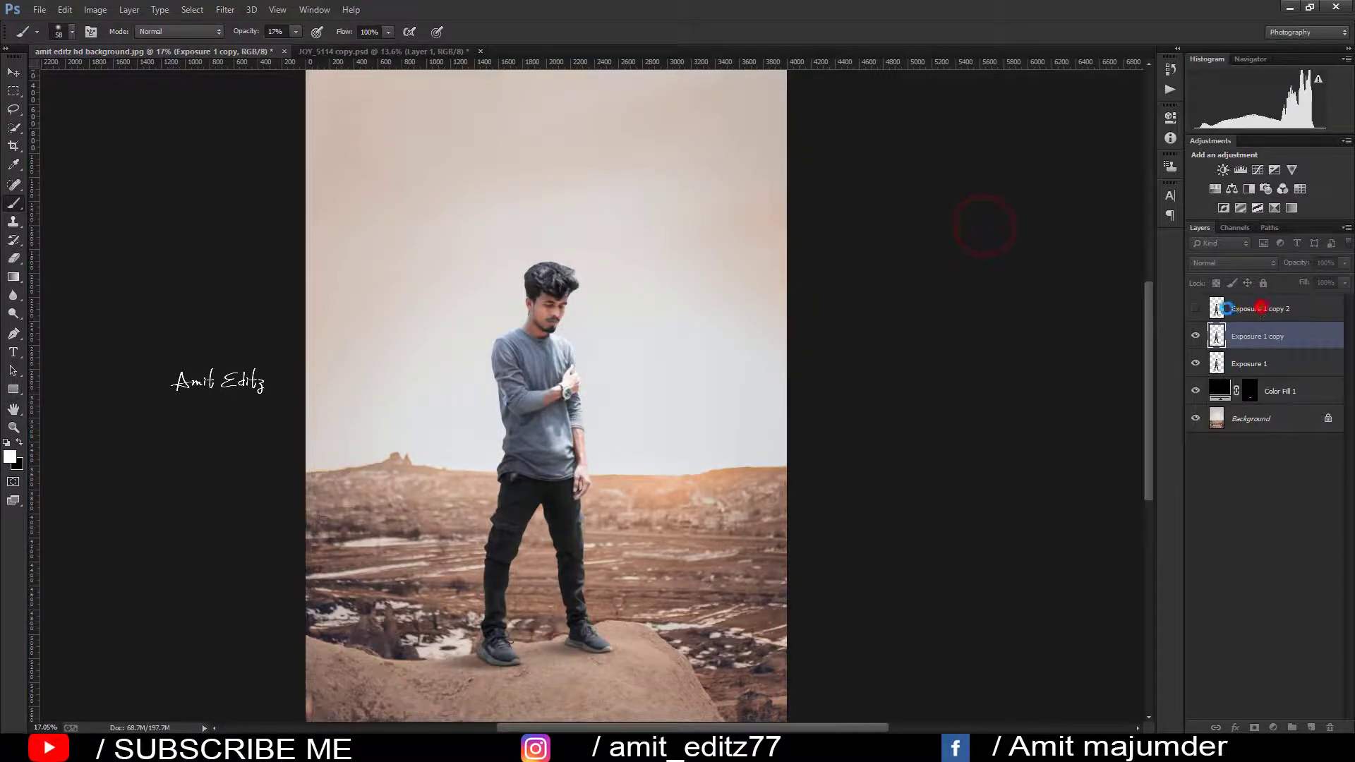
- Apply Image onto Exposure 1 copy 2 using Exposure 1 copy as source with Subtract
{"action": "left_click", "coordinate": [1257, 309]}
{"action": "left_click", "coordinate": [1195, 308]}
{"action": "left_click", "coordinate": [94, 10]}
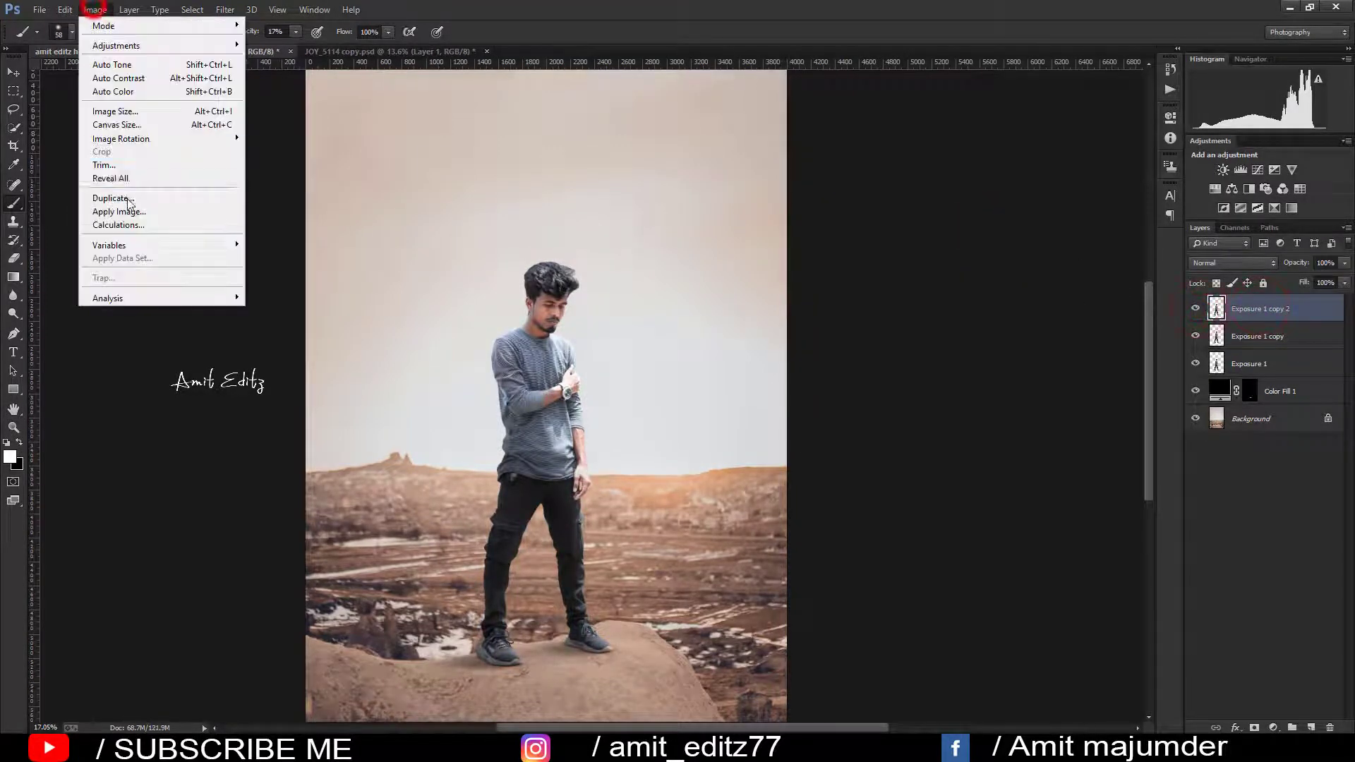
{"action": "left_click", "coordinate": [130, 209]}
{"action": "left_click", "coordinate": [642, 233]}
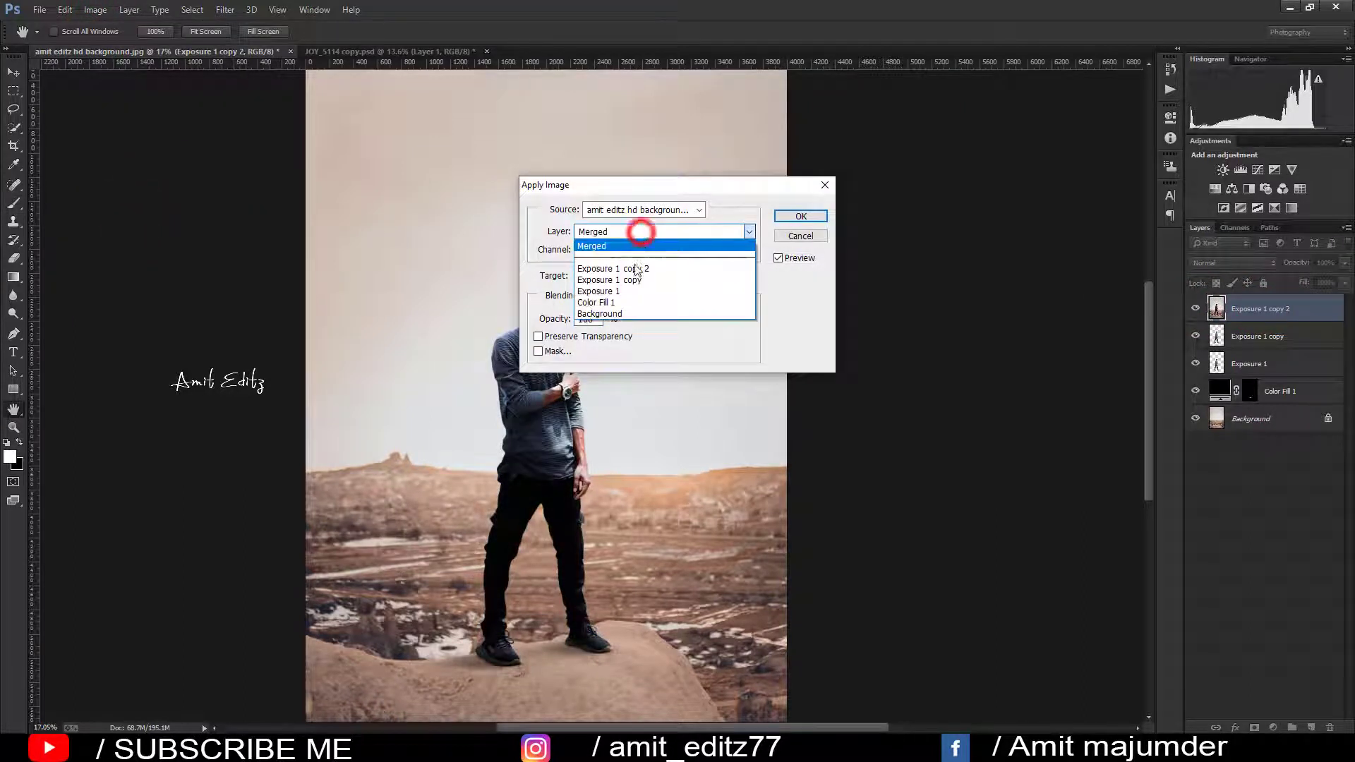
{"action": "left_click", "coordinate": [641, 273]}
{"action": "left_click", "coordinate": [628, 296]}
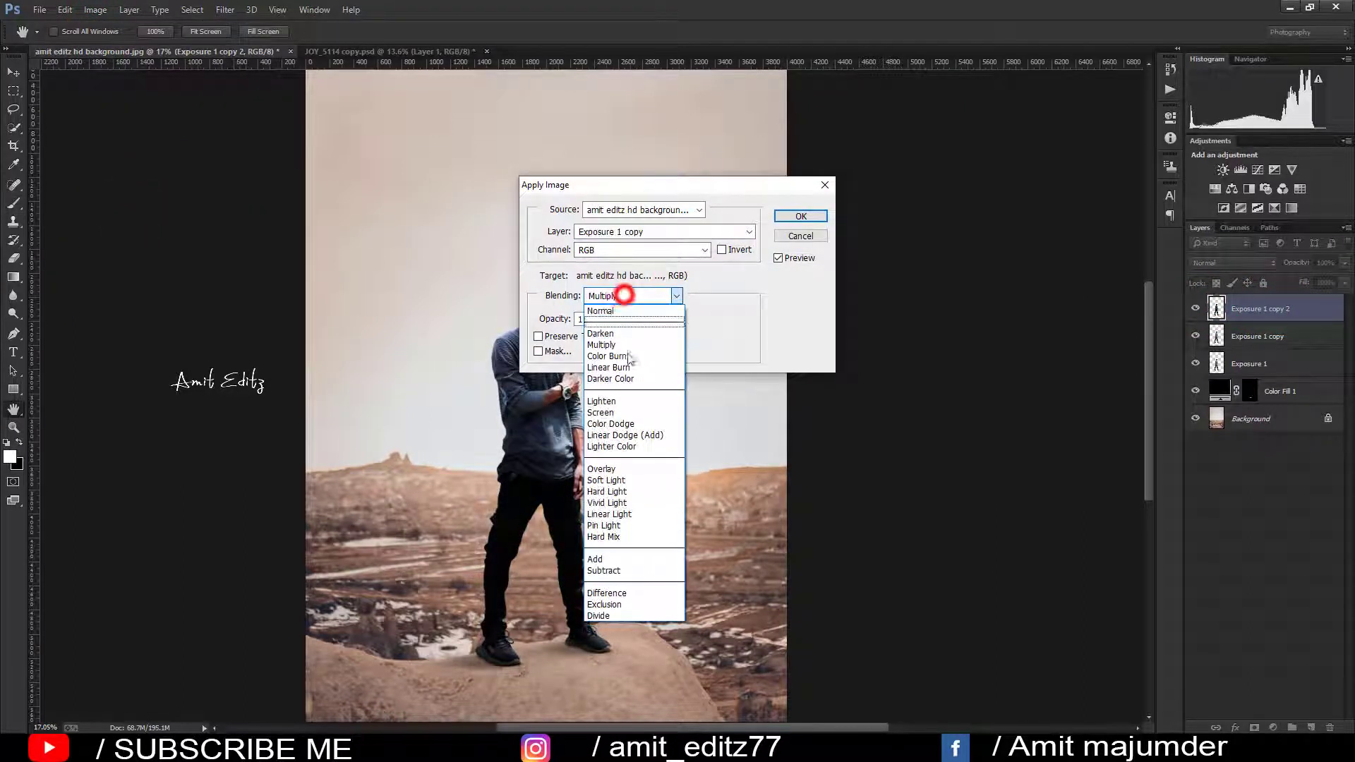
{"action": "left_click", "coordinate": [619, 568]}
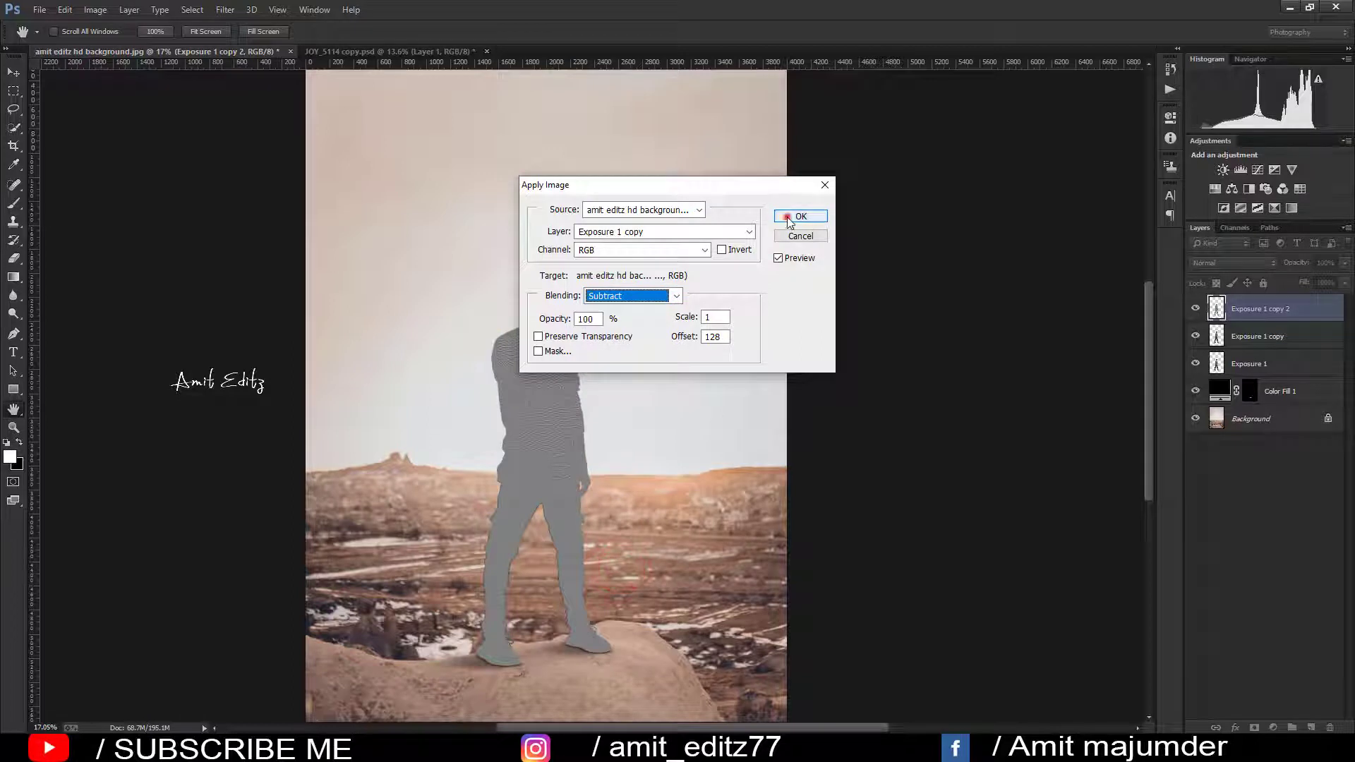
{"action": "left_click", "coordinate": [790, 222]}
- Set Exposure 1 copy 2 to Linear Light, hide it, and select the blurred copy
{"action": "left_click", "coordinate": [1228, 263]}
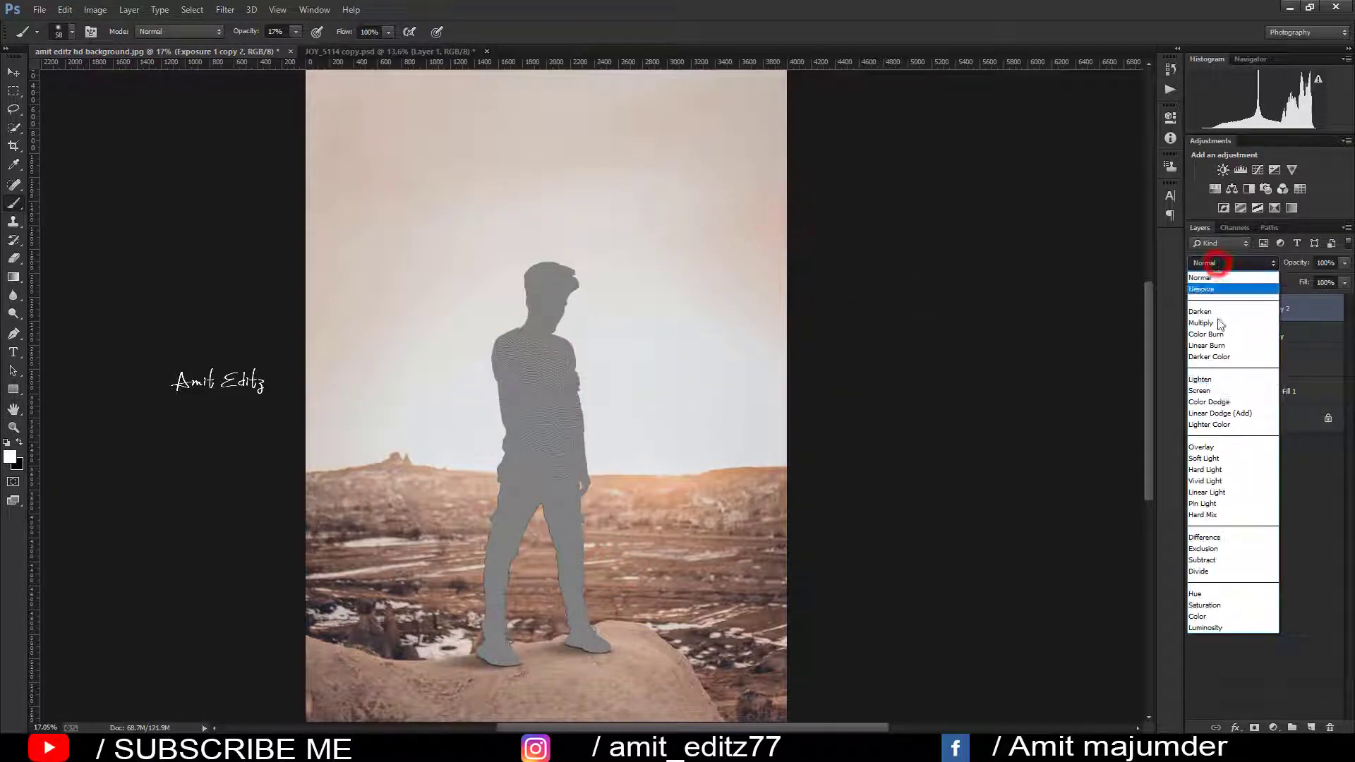
{"action": "left_click", "coordinate": [1219, 492]}
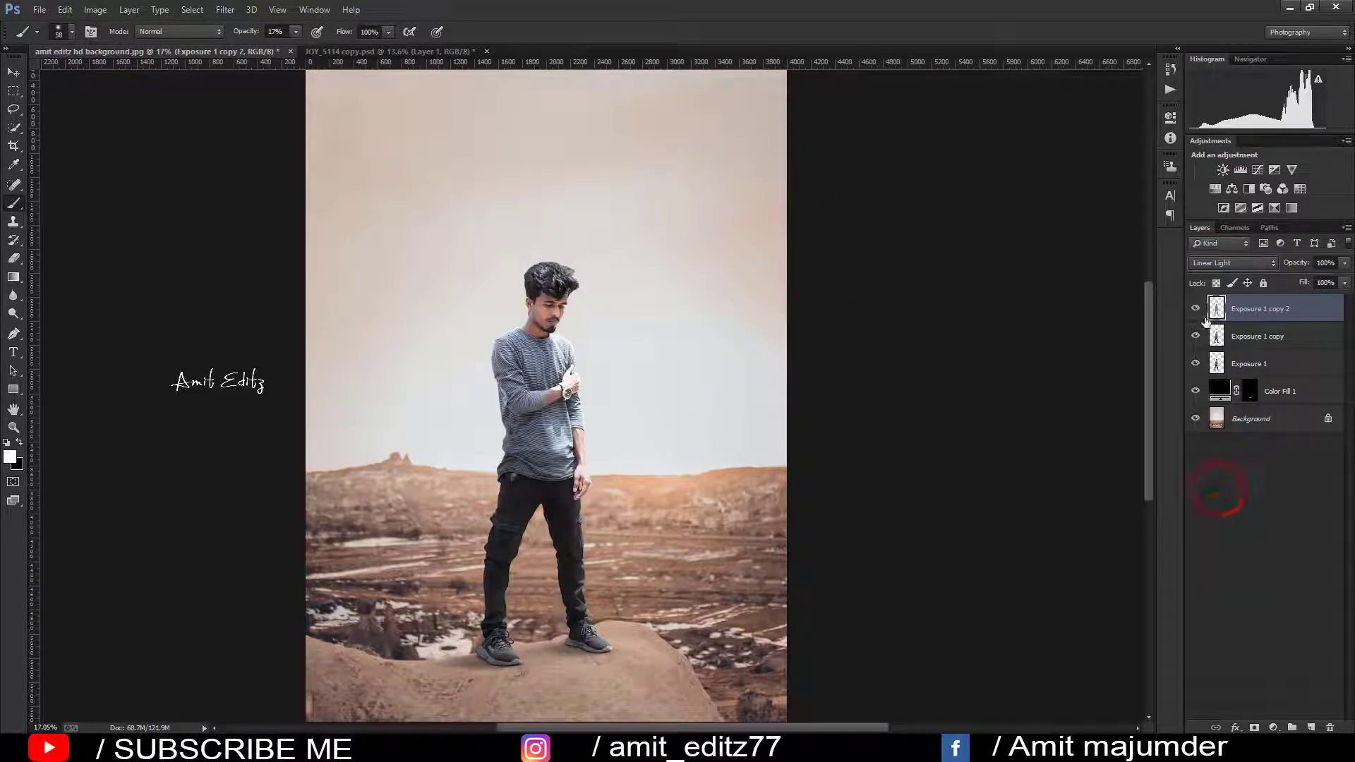
{"action": "left_click", "coordinate": [1195, 308]}
{"action": "left_click", "coordinate": [1217, 328]}
- Smooth the cheek below the eye, the nose and the cheek beside it with the Mixer Brush
{"action": "right_click", "coordinate": [13, 205]}
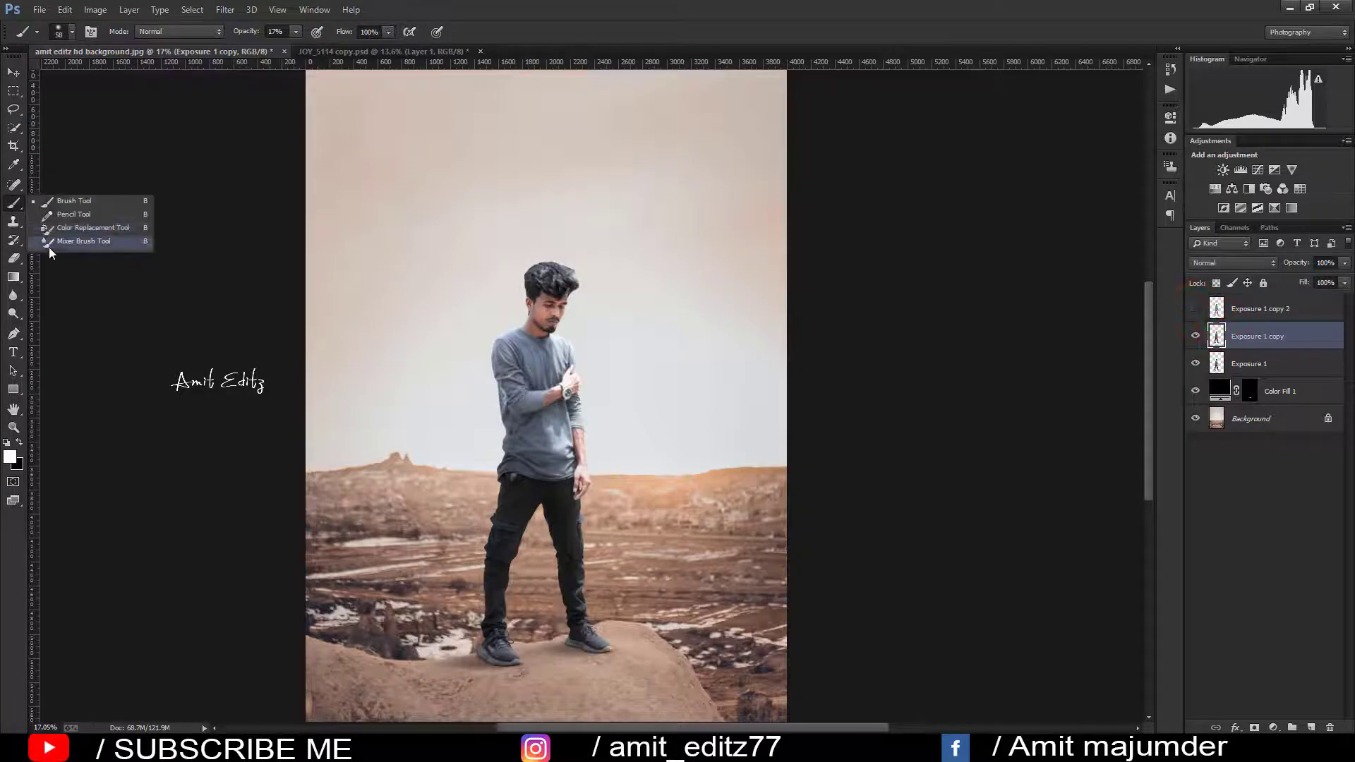
{"action": "left_click", "coordinate": [51, 242]}
{"action": "scroll", "coordinate": [578, 285], "scroll_direction": "up", "scroll_amount": 3}
{"action": "scroll", "coordinate": [578, 285], "scroll_direction": "up", "scroll_amount": 2}
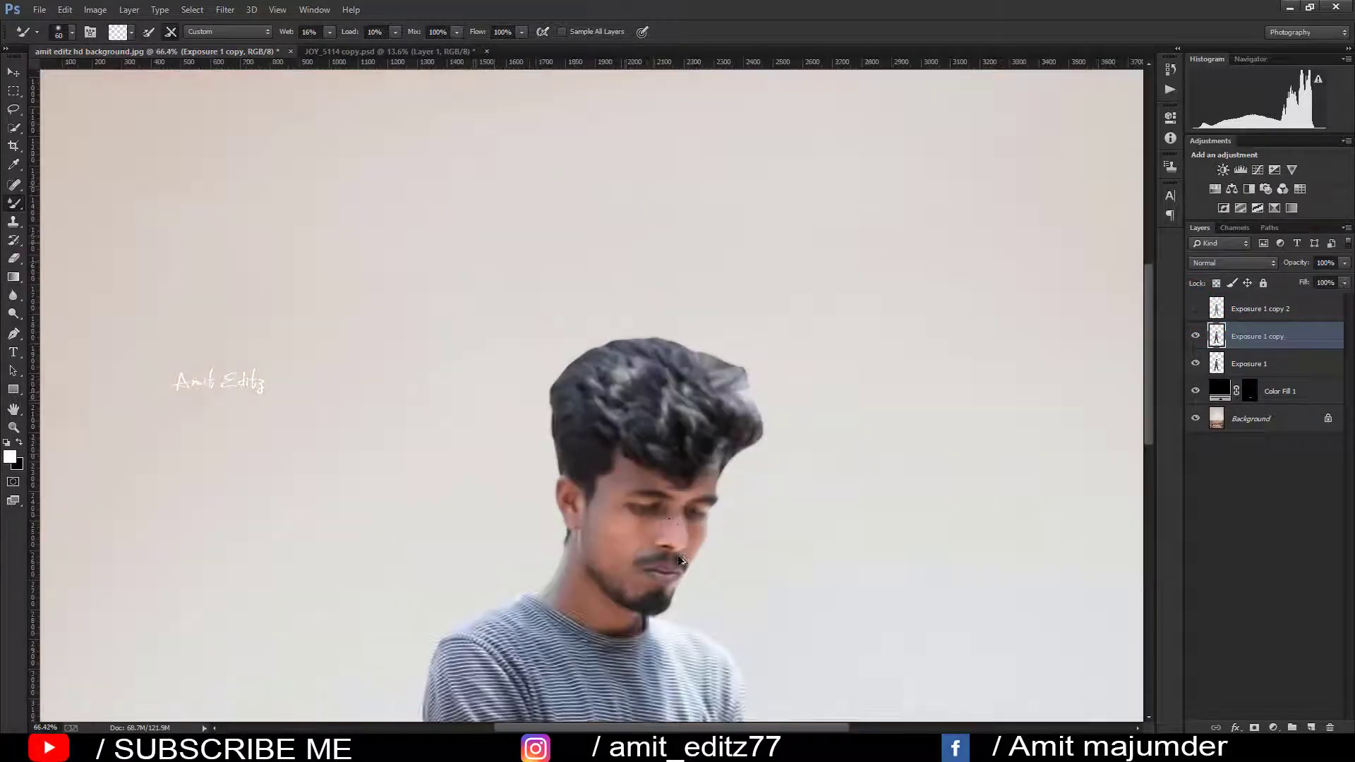
{"action": "scroll", "coordinate": [578, 285], "scroll_direction": "up", "scroll_amount": 2}
{"action": "scroll", "coordinate": [563, 429], "scroll_direction": "up", "scroll_amount": 1}
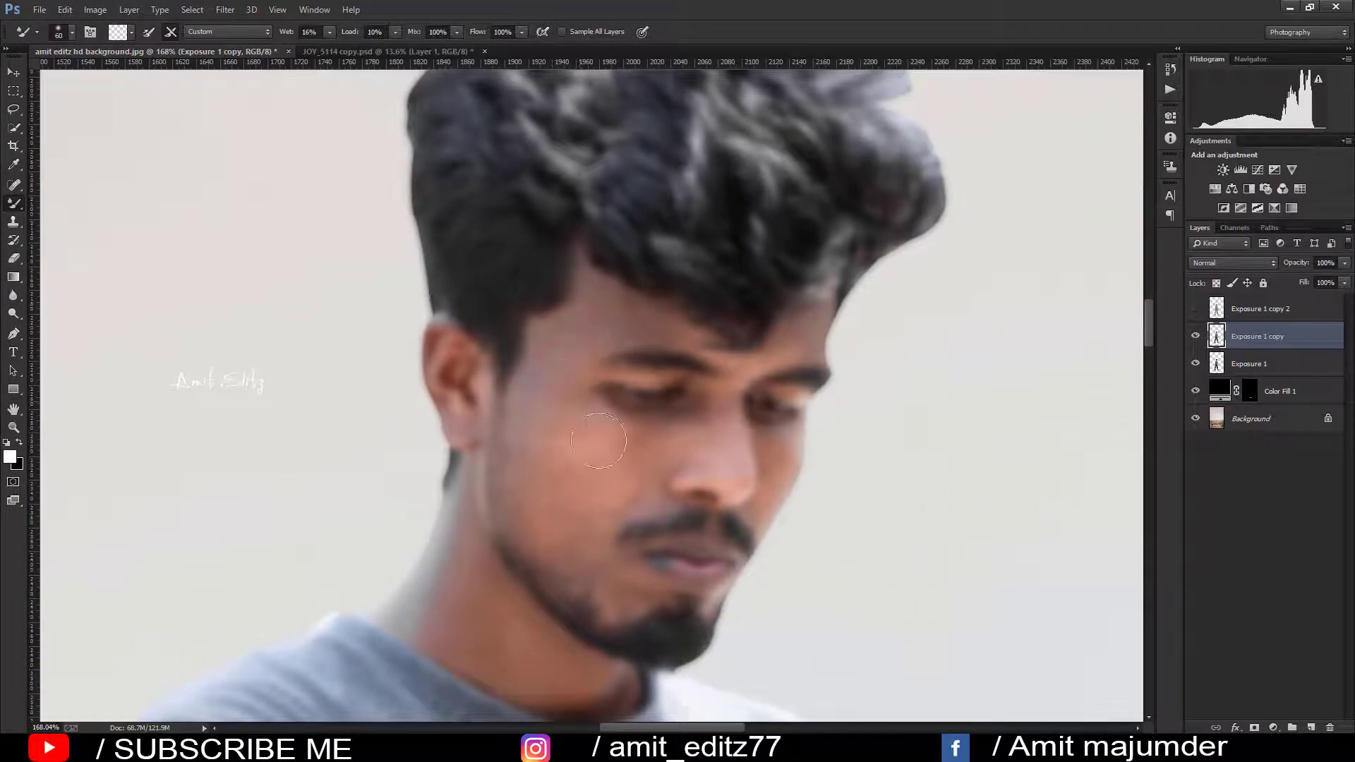
{"action": "mouse_move", "coordinate": [610, 456]}
{"action": "left_mouse_down"}
{"action": "mouse_move", "coordinate": [644, 469]}
{"action": "mouse_move", "coordinate": [595, 507]}
{"action": "left_mouse_up"}
{"action": "mouse_move", "coordinate": [735, 474]}
{"action": "left_mouse_down"}
{"action": "mouse_move", "coordinate": [702, 445]}
{"action": "mouse_move", "coordinate": [732, 470]}
{"action": "mouse_move", "coordinate": [681, 453]}
{"action": "left_mouse_up"}
{"action": "scroll", "coordinate": [501, 408], "scroll_direction": "down", "scroll_amount": 3}
{"action": "left_click", "coordinate": [781, 390]}
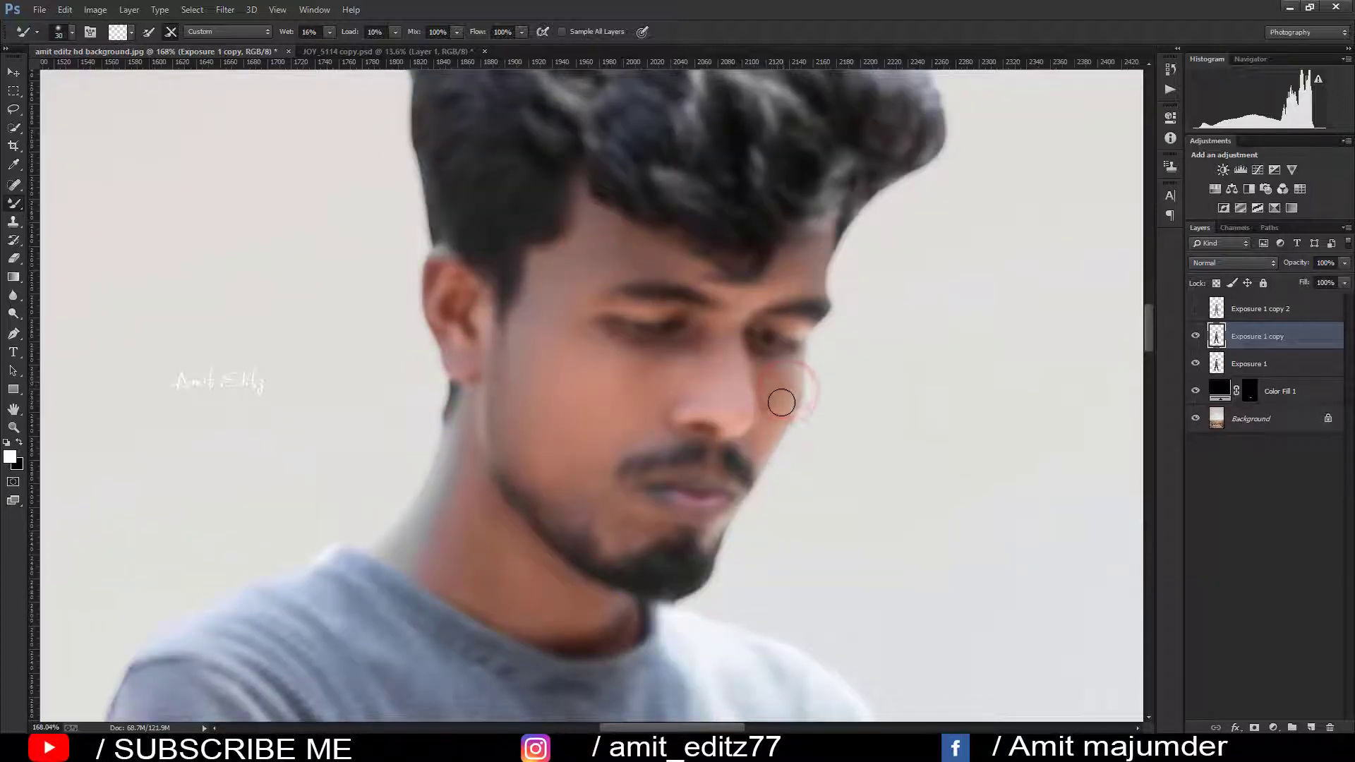
{"action": "left_click_drag", "start_coordinate": [766, 429], "coordinate": [755, 449]}
{"action": "left_click_drag", "start_coordinate": [776, 389], "coordinate": [761, 431]}
- Fit the photo on screen, then show and select the Exposure 1 copy 2 detail layer
{"action": "scroll", "coordinate": [611, 465], "scroll_direction": "down", "scroll_amount": 3}
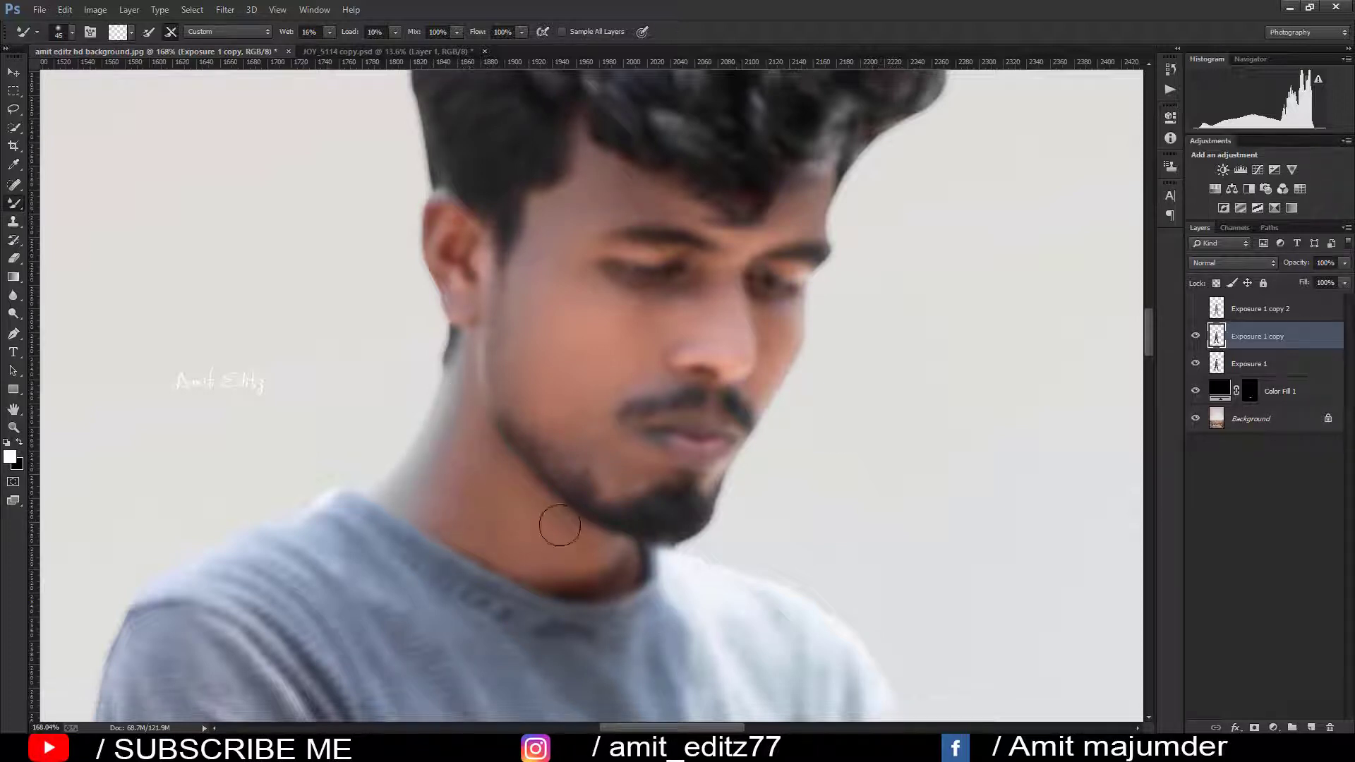
{"action": "key", "text": "ctrl+0"}
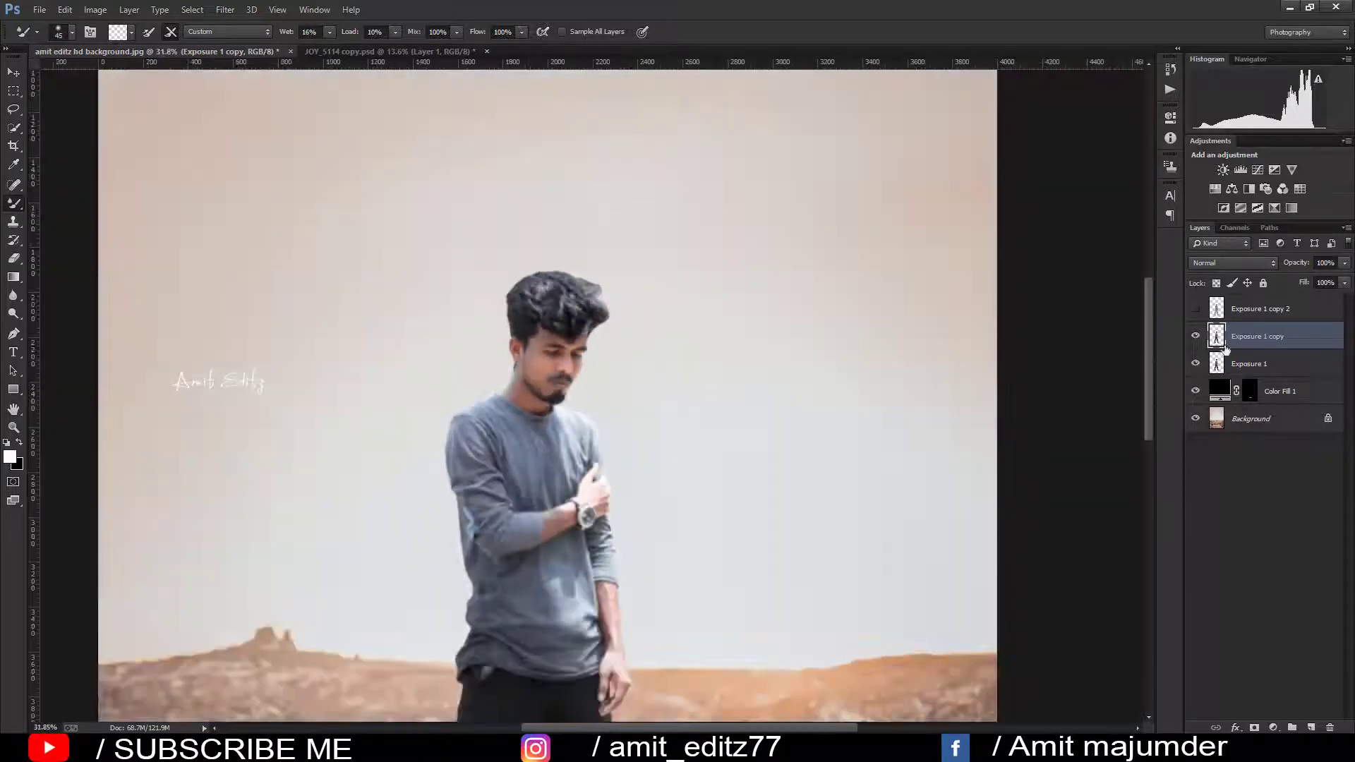
{"action": "left_click", "coordinate": [1196, 307]}
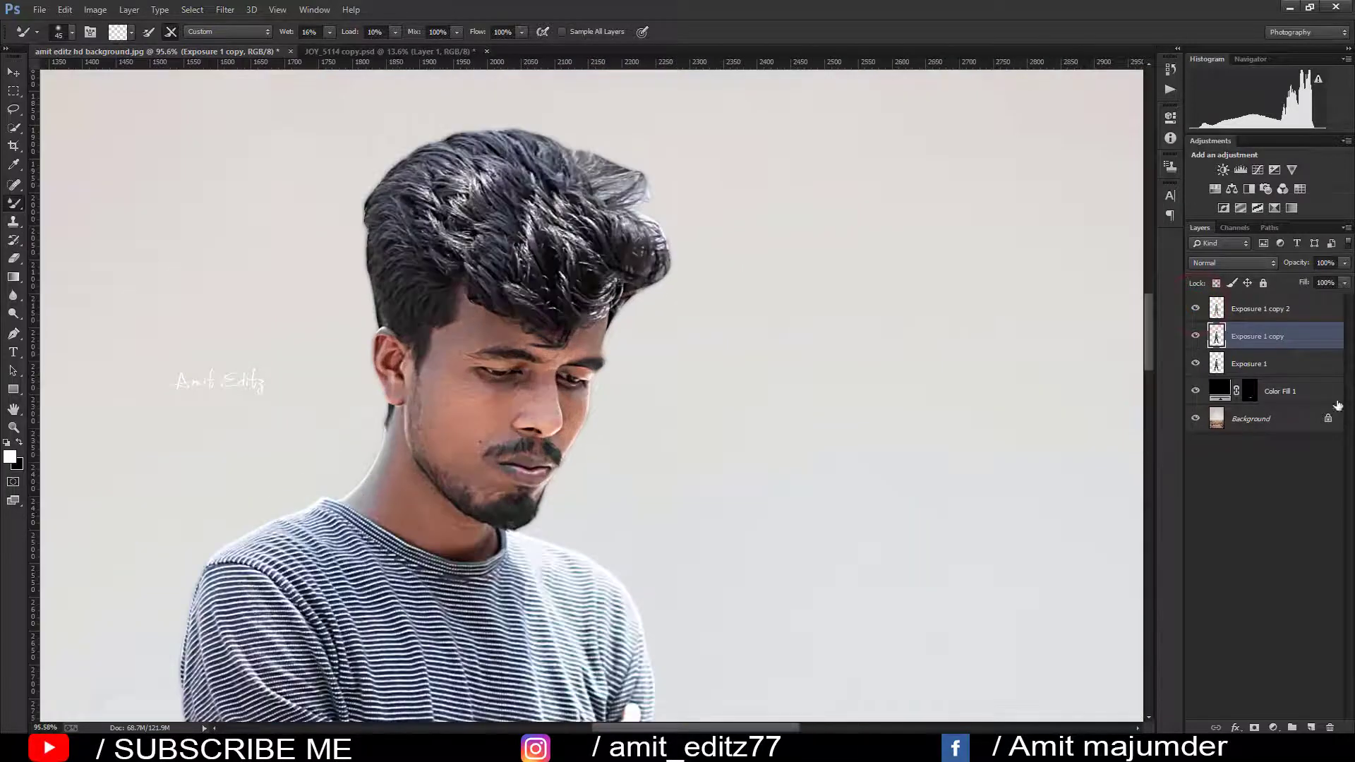
{"action": "left_click", "coordinate": [1321, 311]}
- Lower the Exposure 1 copy 2 detail layer's opacity to 74%
{"action": "left_click_drag", "start_coordinate": [1336, 278], "coordinate": [1325, 278]}
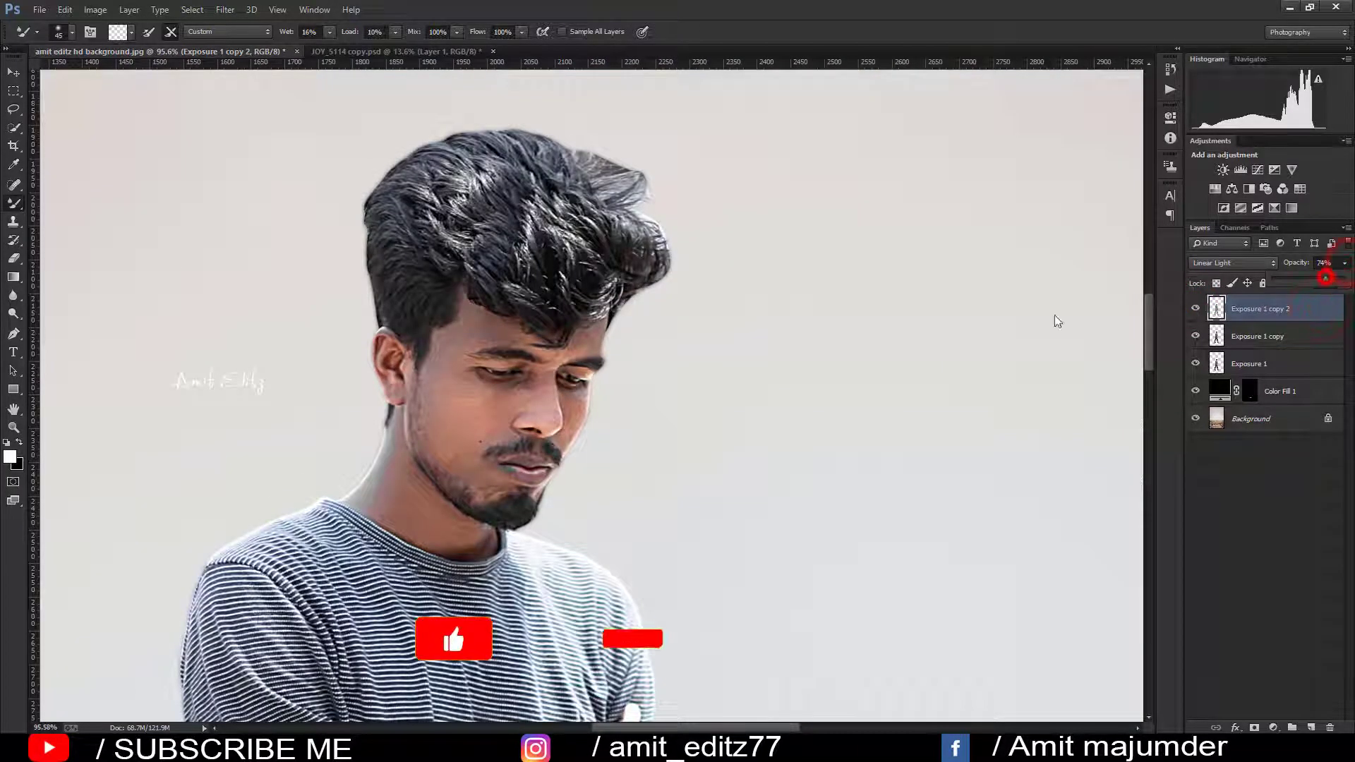
{"action": "scroll", "coordinate": [713, 368], "scroll_direction": "down", "scroll_amount": 5}
{"action": "scroll", "coordinate": [712, 368], "scroll_direction": "down", "scroll_amount": 3}
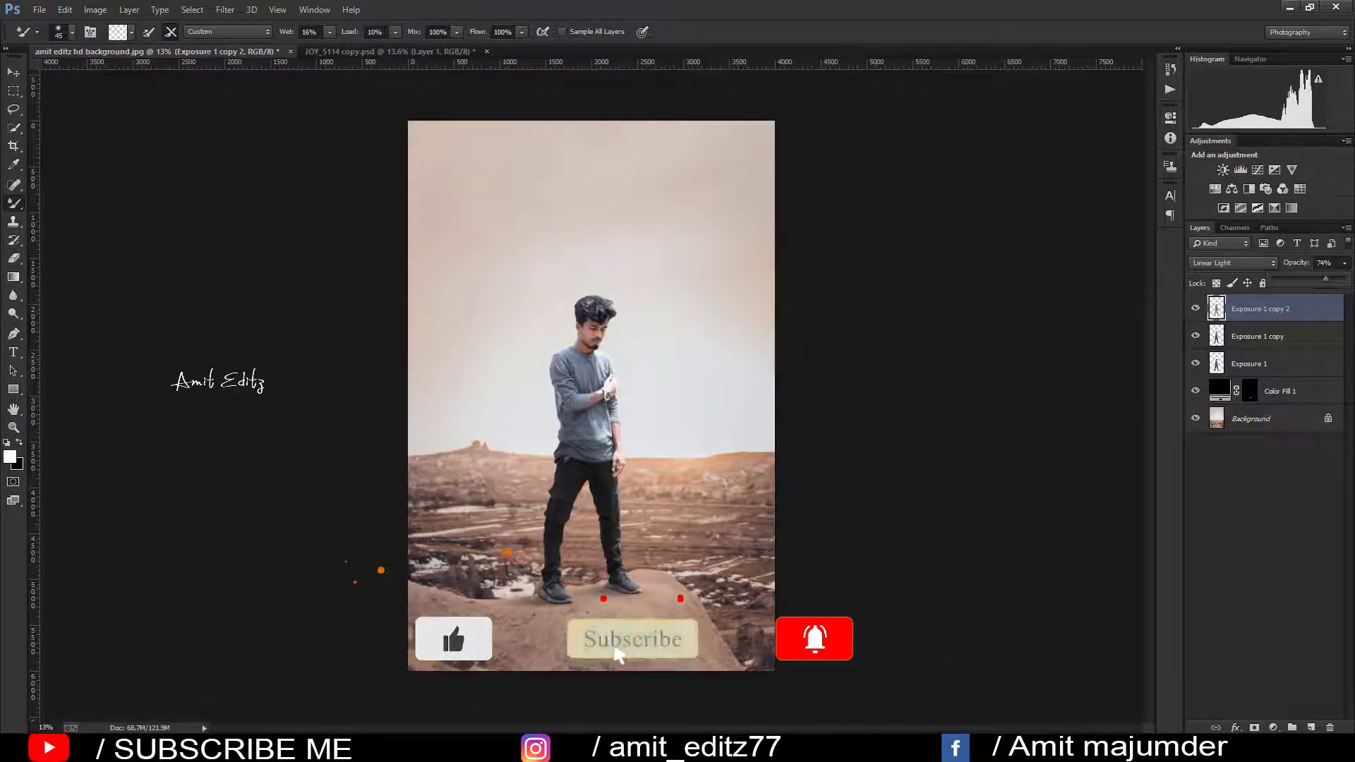
{"action": "scroll", "coordinate": [588, 364], "scroll_direction": "up", "scroll_amount": 1}
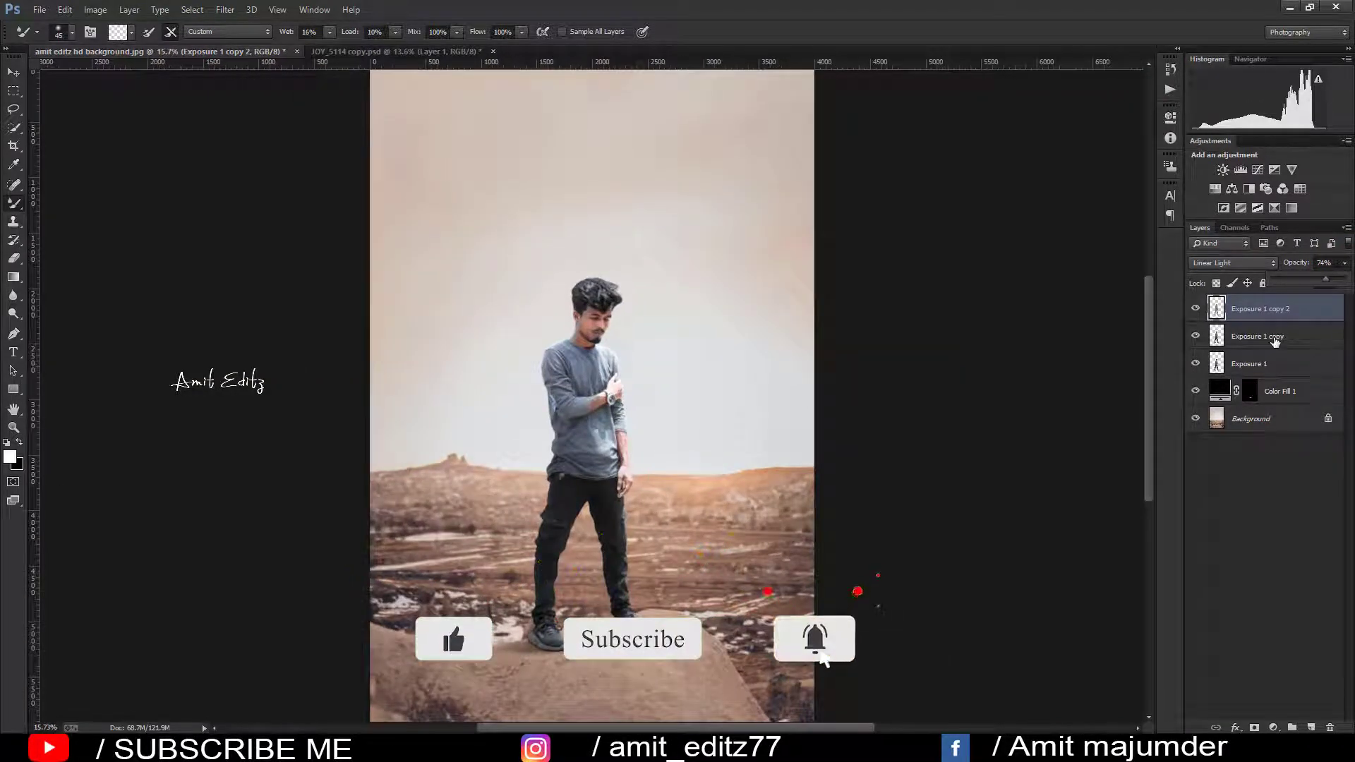
{"action": "left_click", "coordinate": [1274, 337]}
- Merge the two Exposure 1 copy layers into one retouched layer
{"action": "right_click", "coordinate": [1275, 337]}
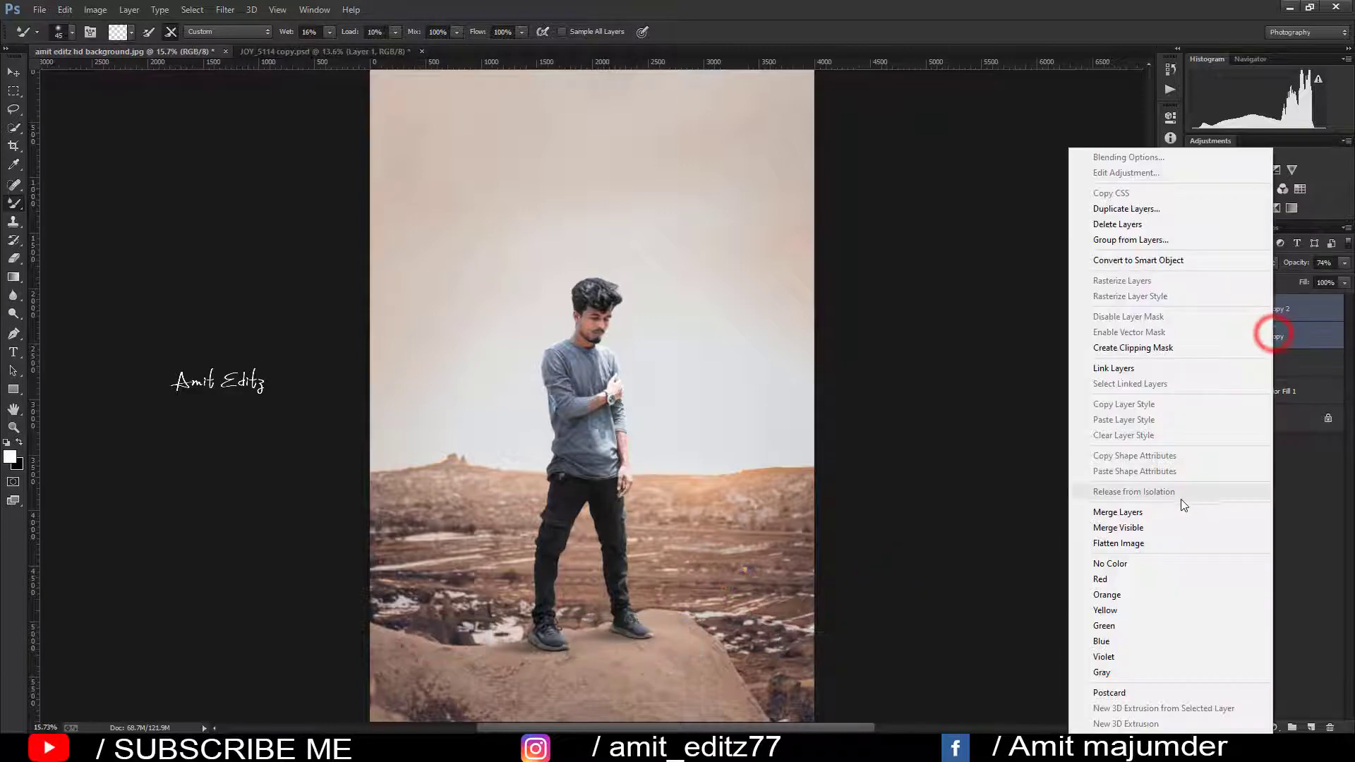
{"action": "left_click", "coordinate": [1171, 514]}
{"action": "scroll", "coordinate": [670, 346], "scroll_direction": "up", "scroll_amount": 1}
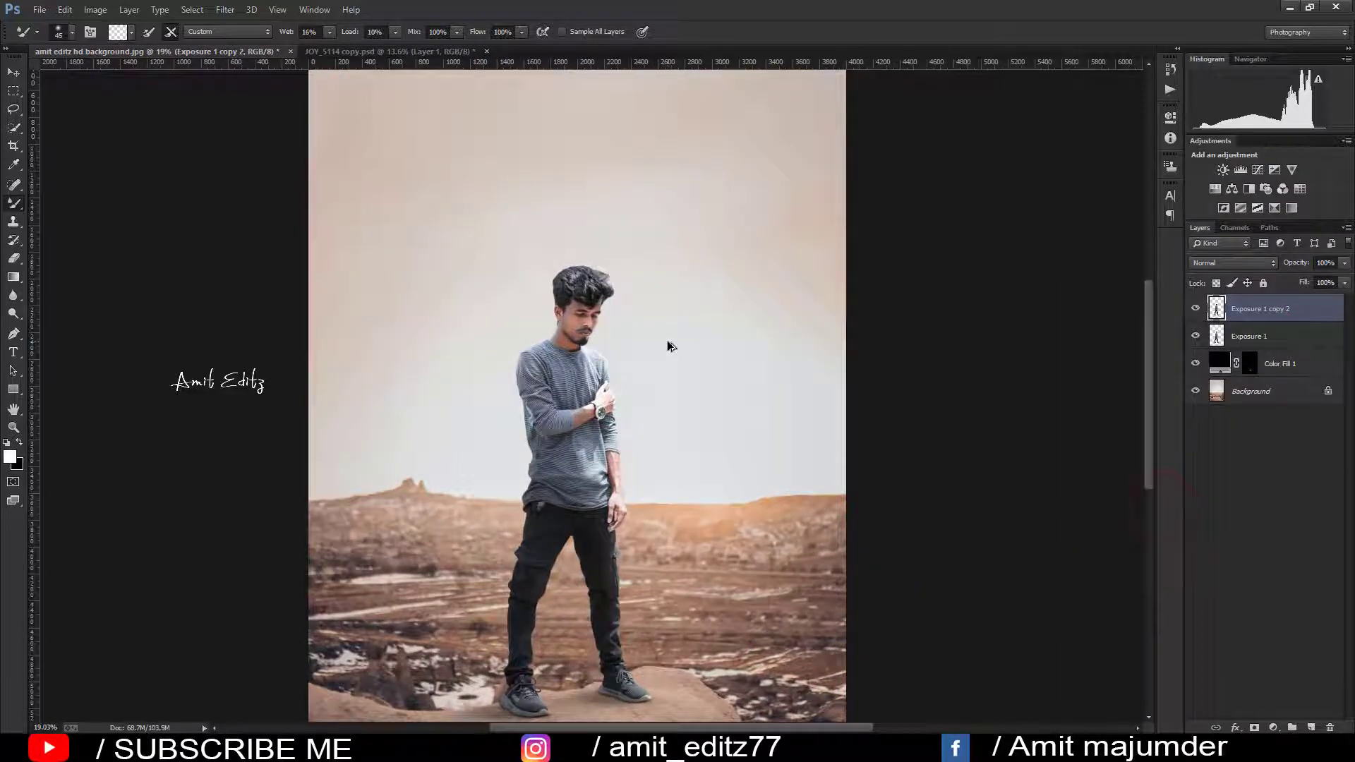
{"action": "scroll", "coordinate": [670, 346], "scroll_direction": "down", "scroll_amount": 1}
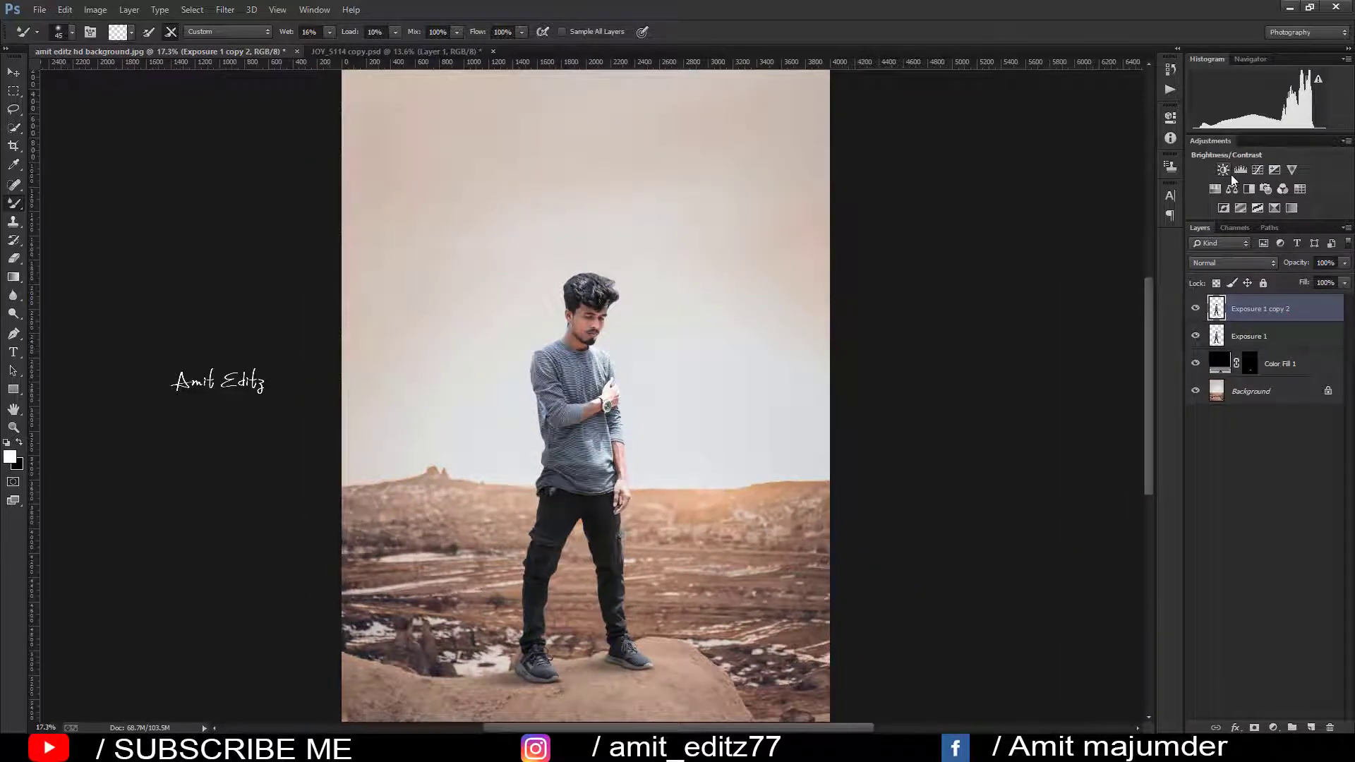
- Add an Exposure boost of around +2.99, clip it to the man, and invert its mask to black
{"action": "left_click", "coordinate": [1274, 171]}
{"action": "left_click_drag", "start_coordinate": [1076, 187], "coordinate": [1100, 190]}
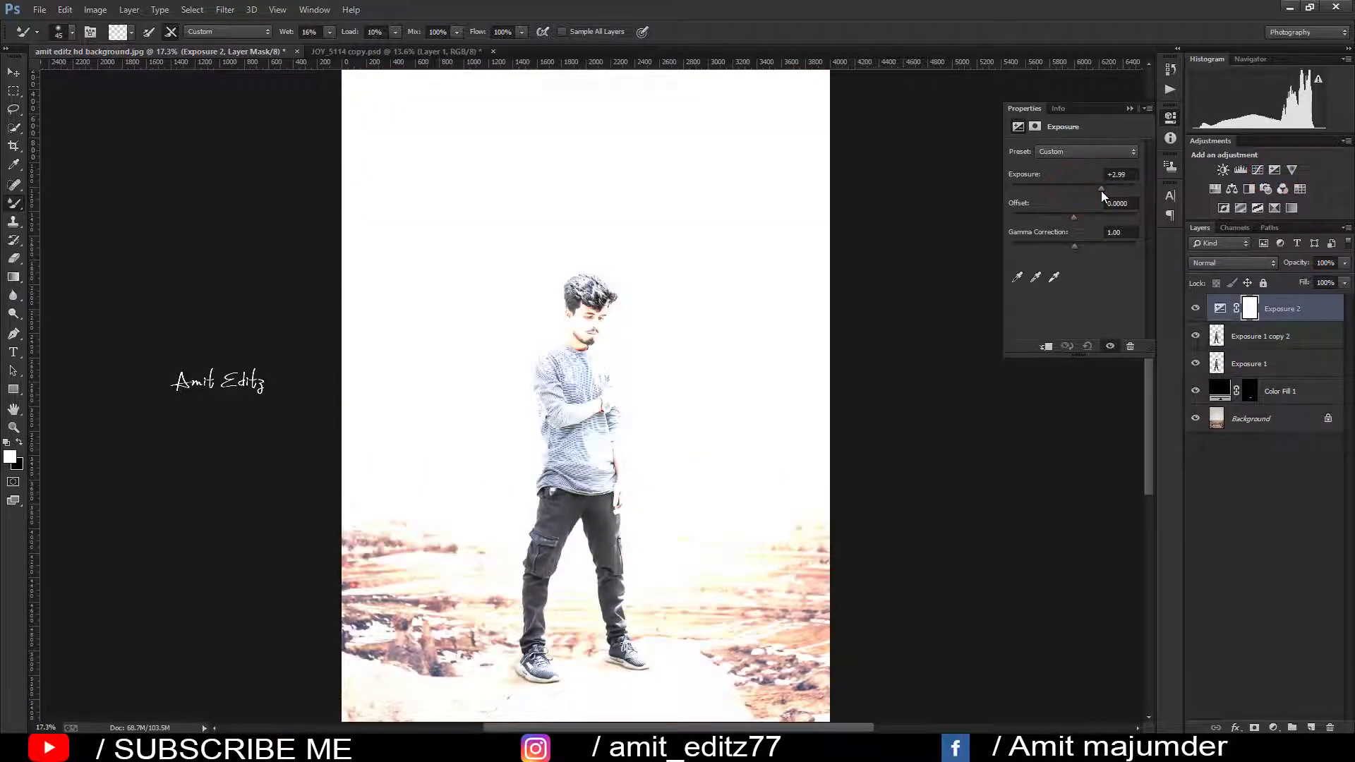
{"action": "left_click", "coordinate": [1047, 346]}
{"action": "left_click", "coordinate": [1125, 112]}
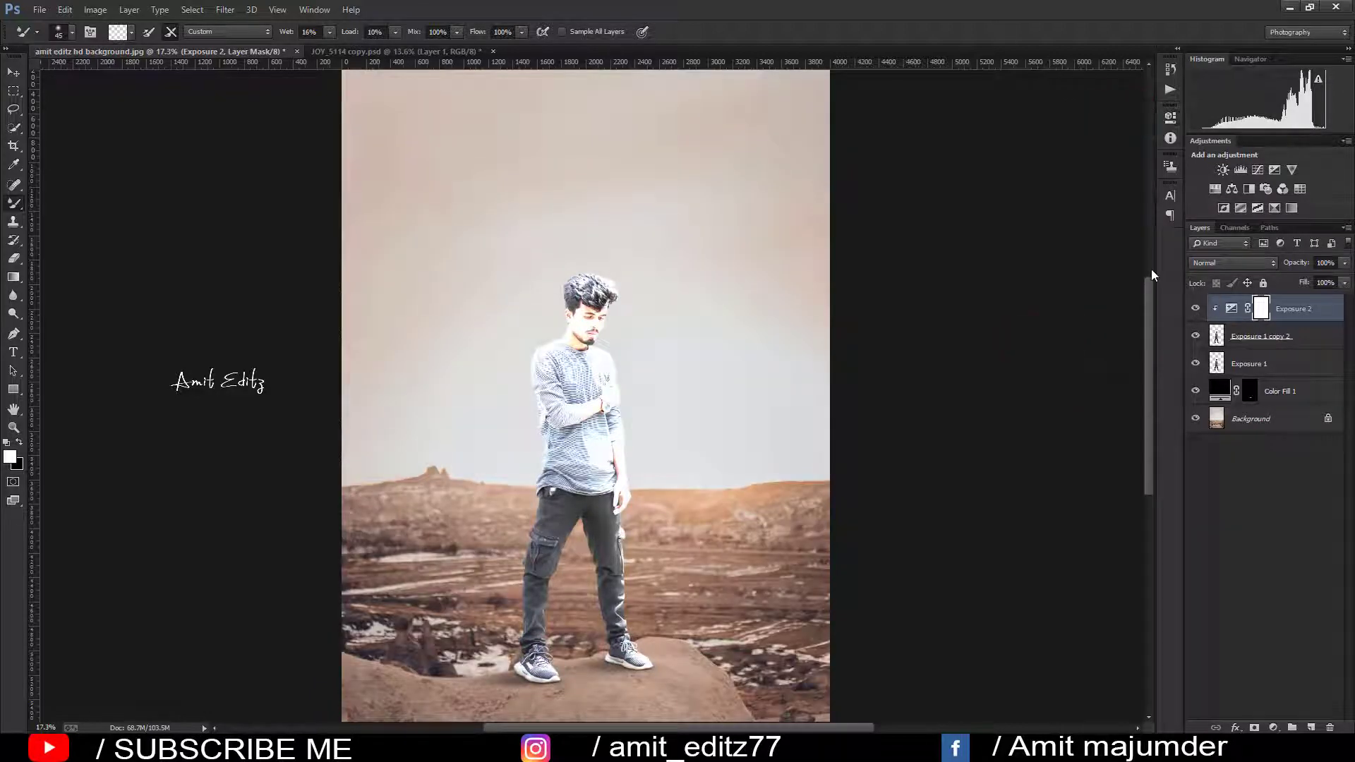
{"action": "key", "text": "ctrl+i"}
{"action": "right_click", "coordinate": [9, 202]}
- Paint a white glow along the man's shoulder edge with the Brush at 49% opacity
{"action": "left_click", "coordinate": [45, 202]}
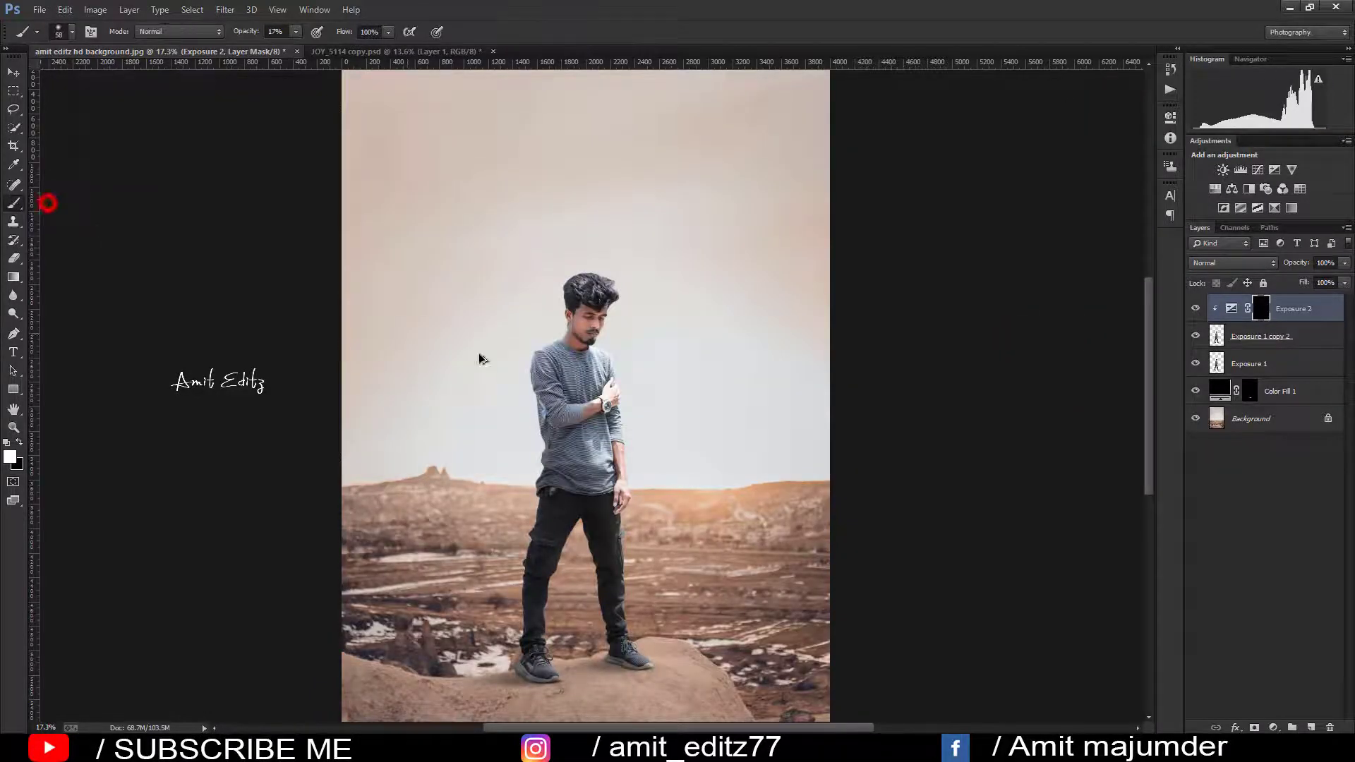
{"action": "scroll", "coordinate": [678, 441], "scroll_direction": "up", "scroll_amount": 5}
{"action": "scroll", "coordinate": [678, 441], "scroll_direction": "up", "scroll_amount": 2}
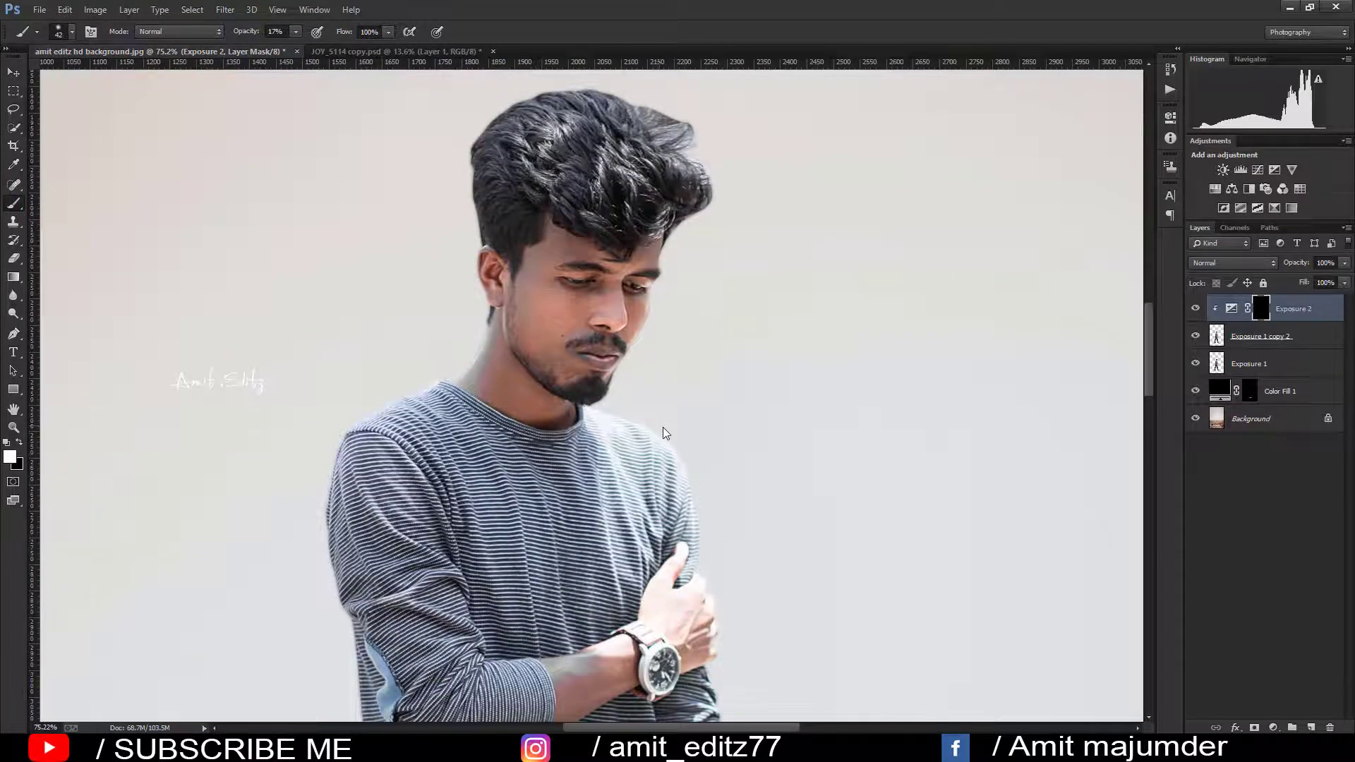
{"action": "scroll", "coordinate": [644, 426], "scroll_direction": "up", "scroll_amount": 3}
{"action": "scroll", "coordinate": [595, 405], "scroll_direction": "up", "scroll_amount": 3}
{"action": "left_click", "coordinate": [628, 414]}
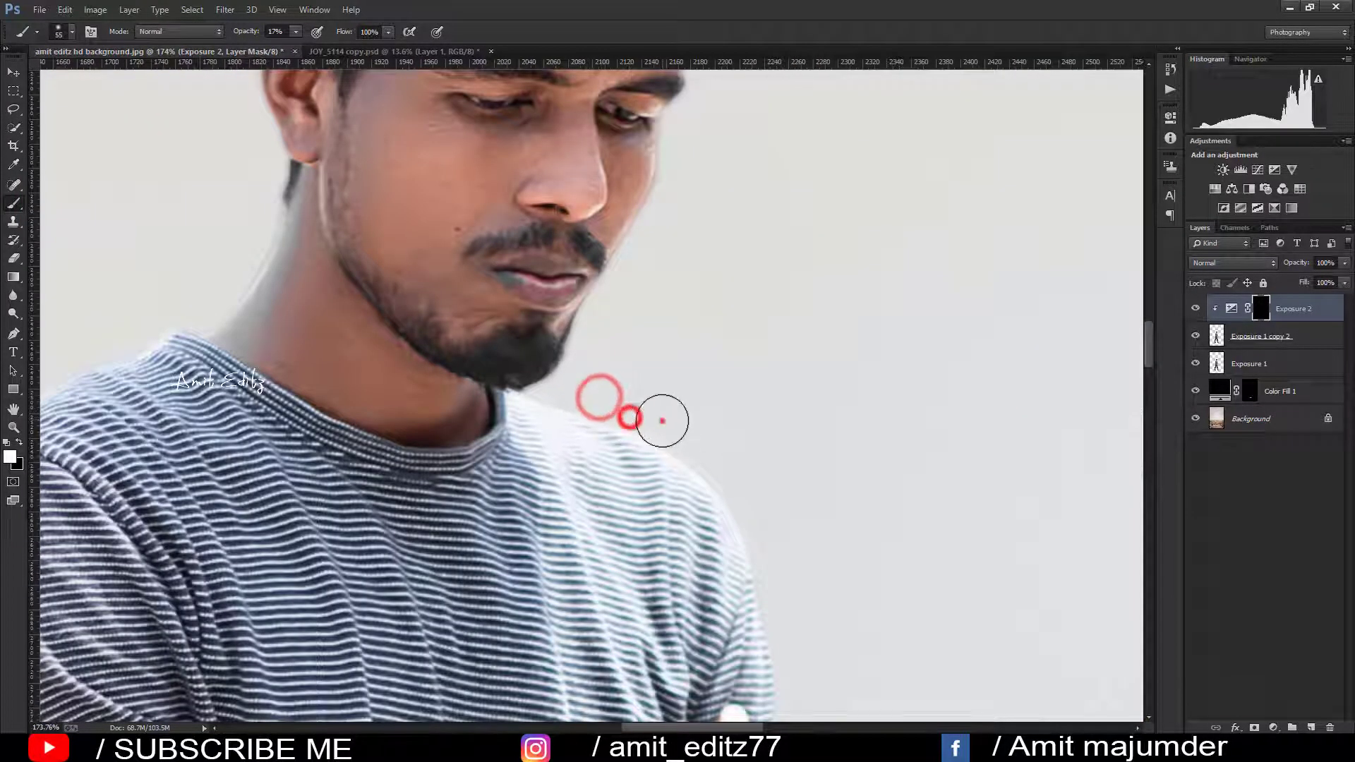
{"action": "left_click", "coordinate": [671, 429]}
{"action": "left_click", "coordinate": [275, 31]}
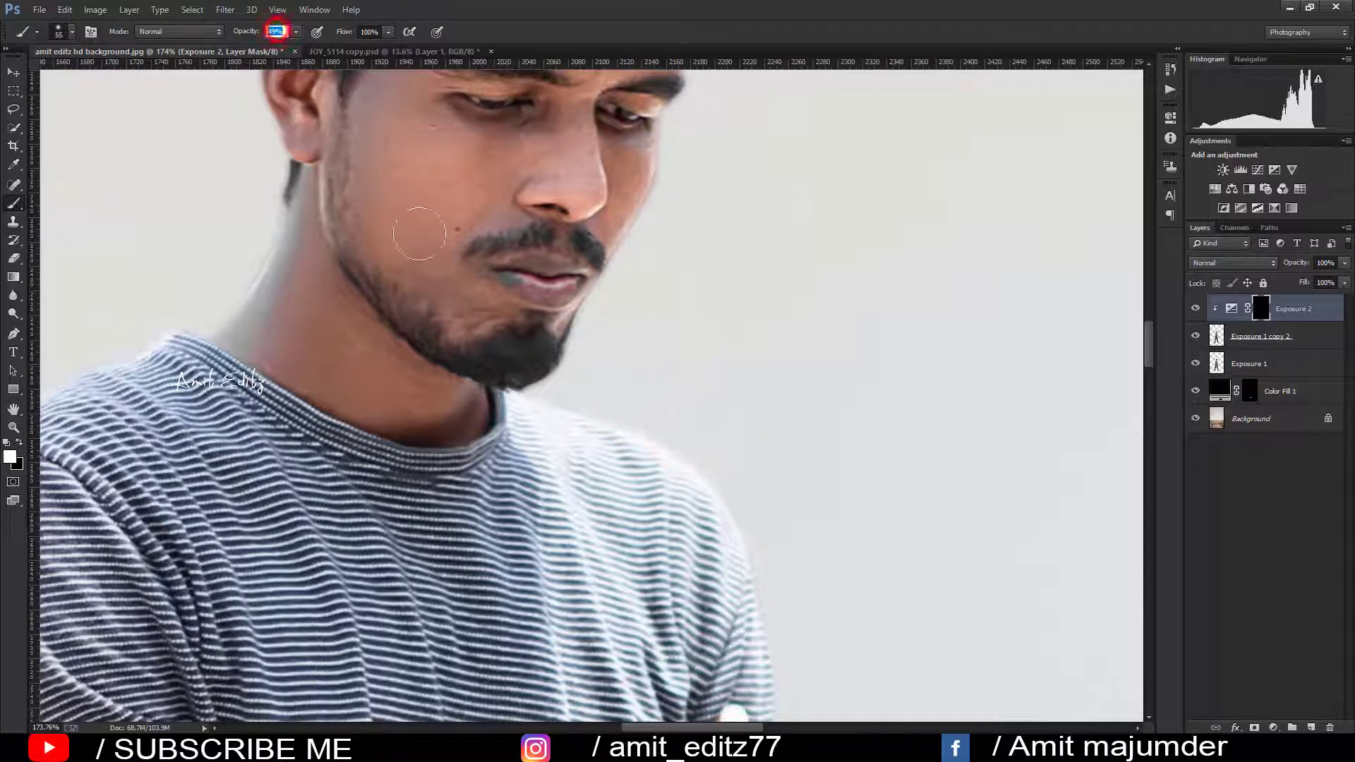
{"action": "left_click", "coordinate": [653, 417]}
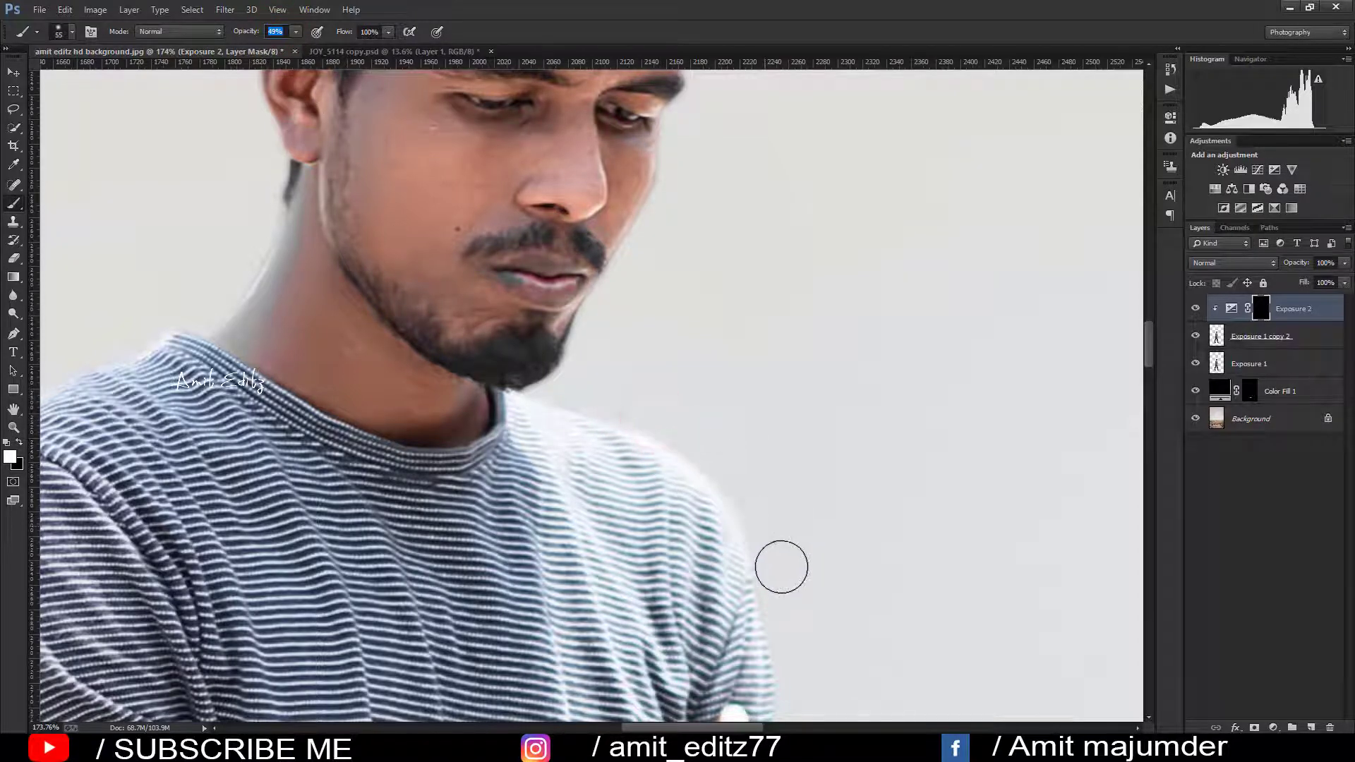
{"action": "left_click", "coordinate": [623, 384]}
{"action": "left_click", "coordinate": [560, 393]}
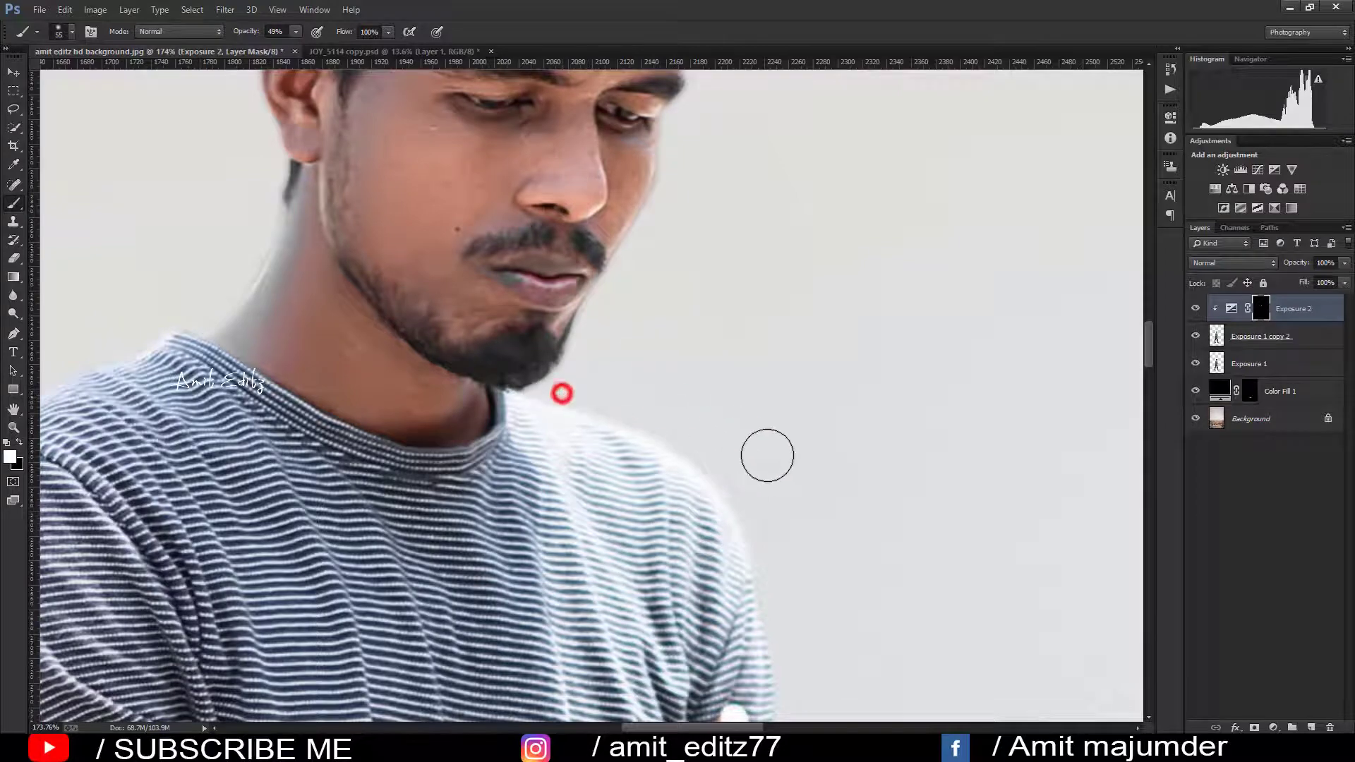
- Brighten the edges above the arm, at the elbow and along the hand
{"action": "scroll", "coordinate": [784, 480], "scroll_direction": "down", "scroll_amount": 2}
{"action": "scroll", "coordinate": [794, 502], "scroll_direction": "down", "scroll_amount": 3}
{"action": "left_click", "coordinate": [755, 378]}
{"action": "scroll", "coordinate": [792, 484], "scroll_direction": "down", "scroll_amount": 4}
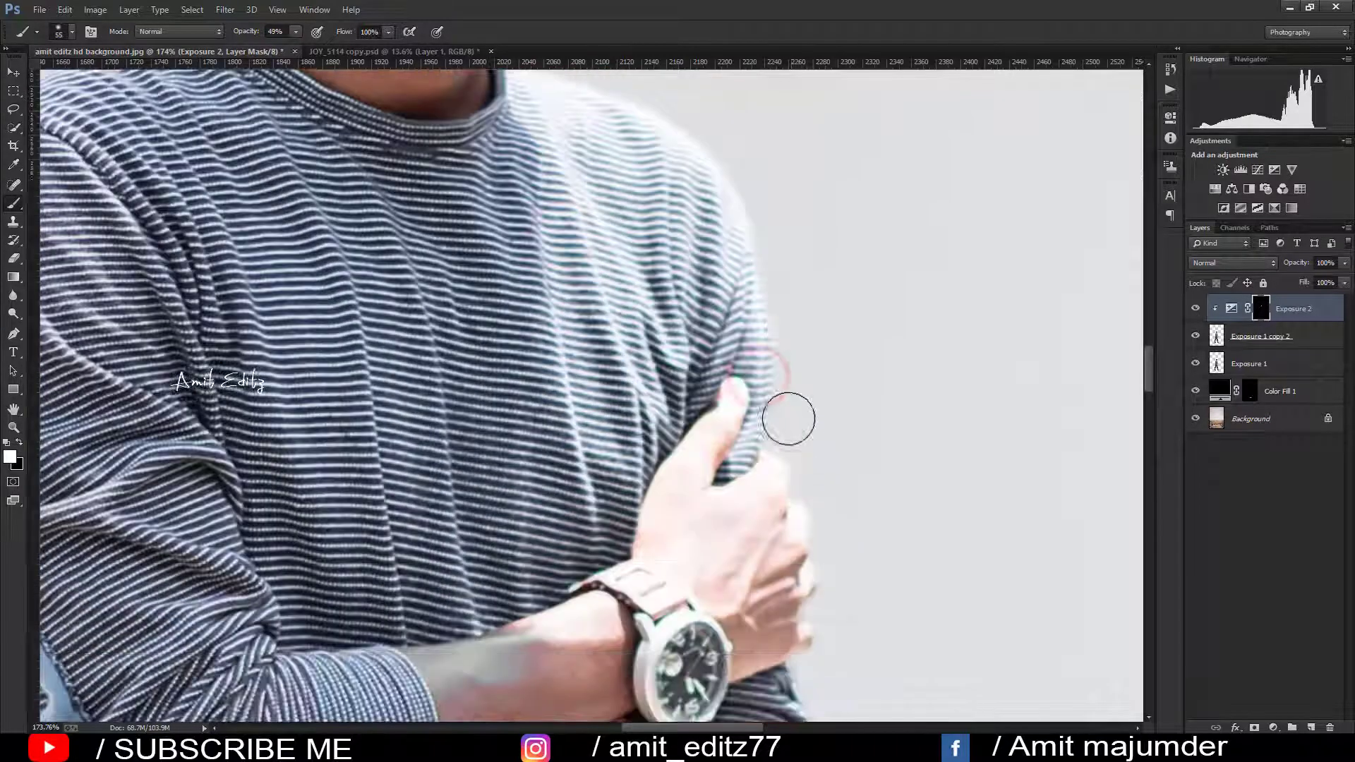
{"action": "left_click", "coordinate": [798, 461]}
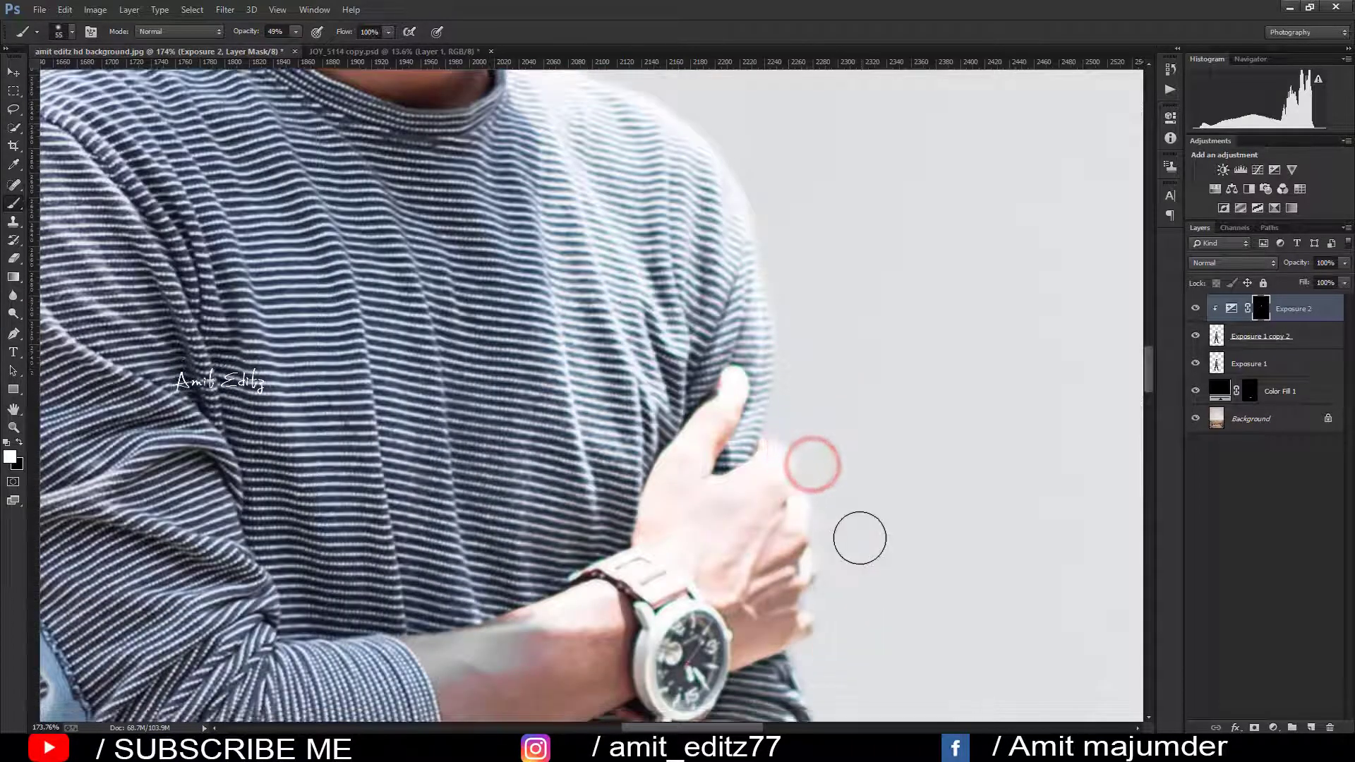
{"action": "scroll", "coordinate": [854, 529], "scroll_direction": "down", "scroll_amount": 4}
{"action": "left_click", "coordinate": [840, 492]}
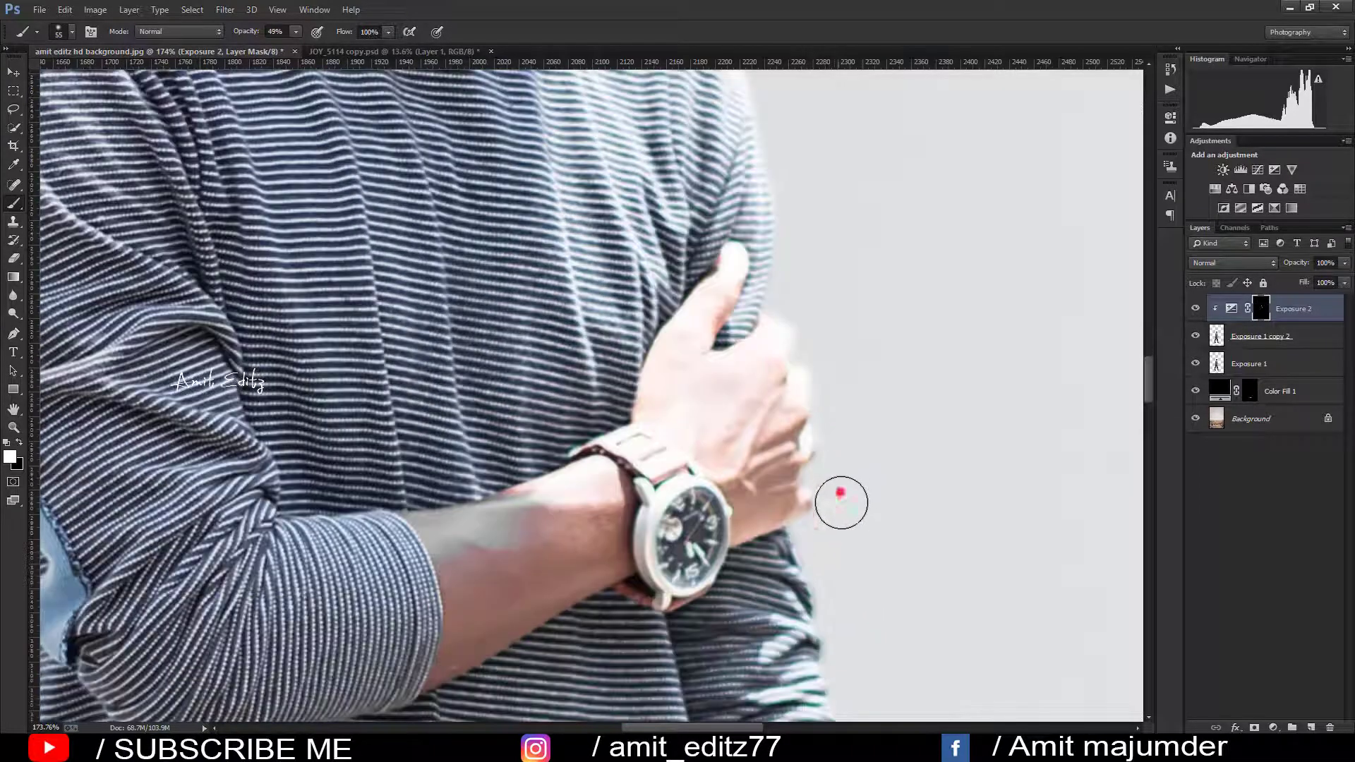
{"action": "scroll", "coordinate": [829, 545], "scroll_direction": "down", "scroll_amount": 3, "text": "alt"}
{"action": "scroll", "coordinate": [826, 494], "scroll_direction": "down", "scroll_amount": 4}
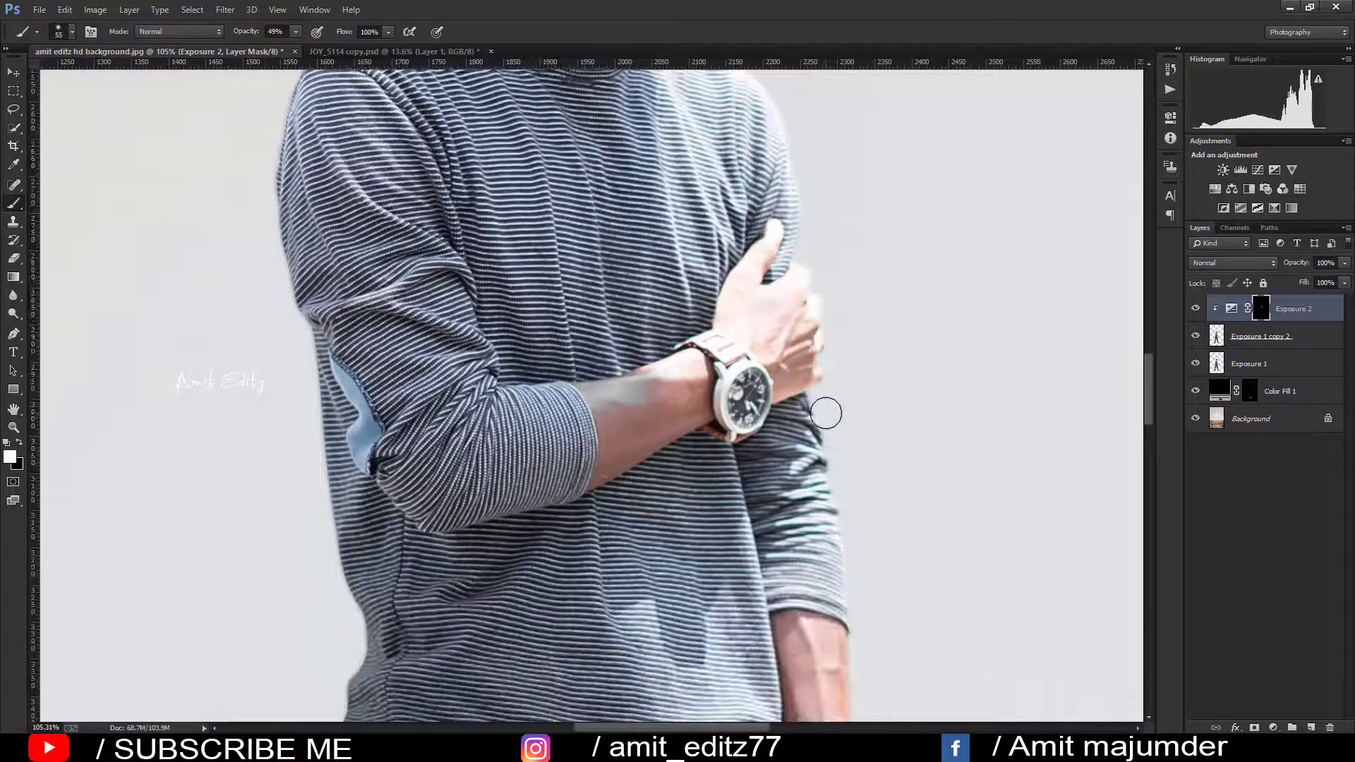
{"action": "left_click_drag", "start_coordinate": [859, 599], "coordinate": [765, 326]}
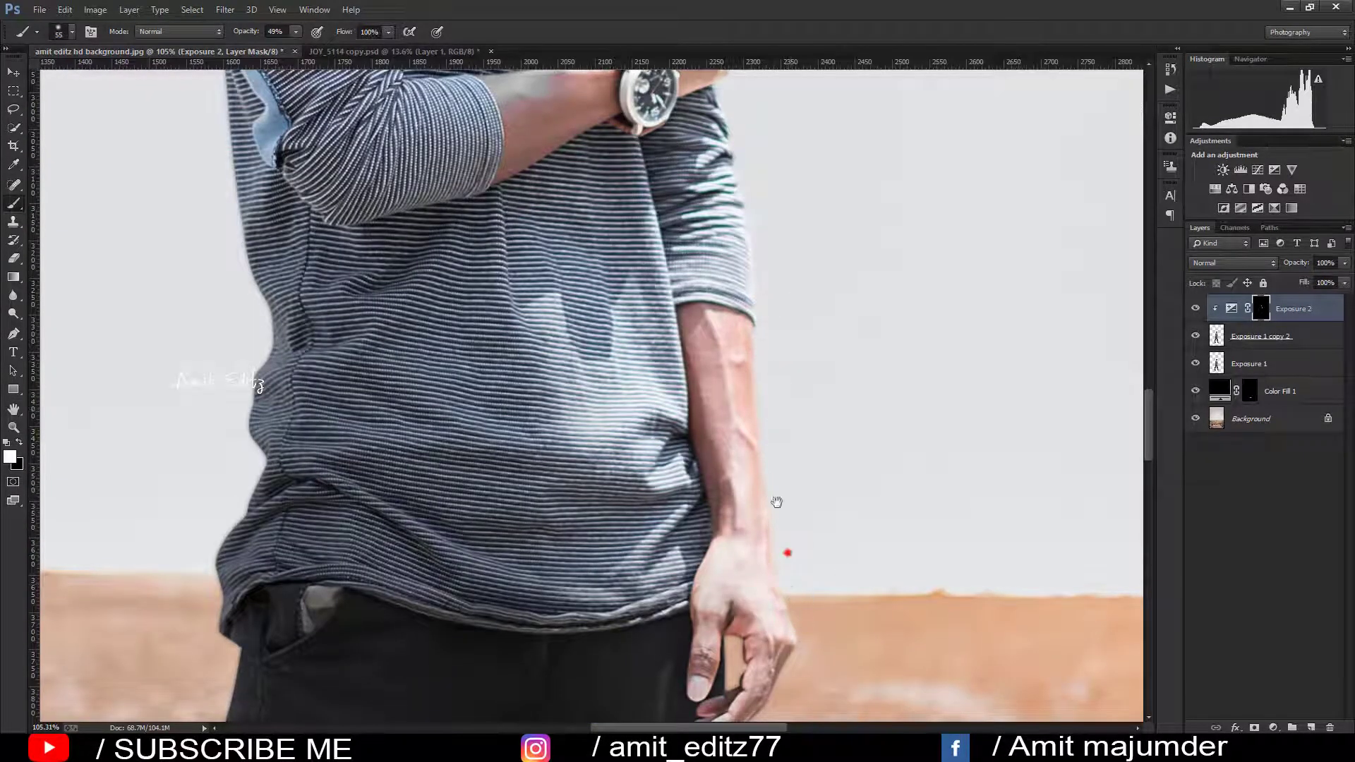
{"action": "left_click_drag", "start_coordinate": [788, 553], "coordinate": [713, 278]}
{"action": "scroll", "coordinate": [713, 278], "scroll_direction": "up", "scroll_amount": 2, "text": "alt"}
{"action": "scroll", "coordinate": [713, 278], "scroll_direction": "up", "scroll_amount": 2, "text": "alt"}
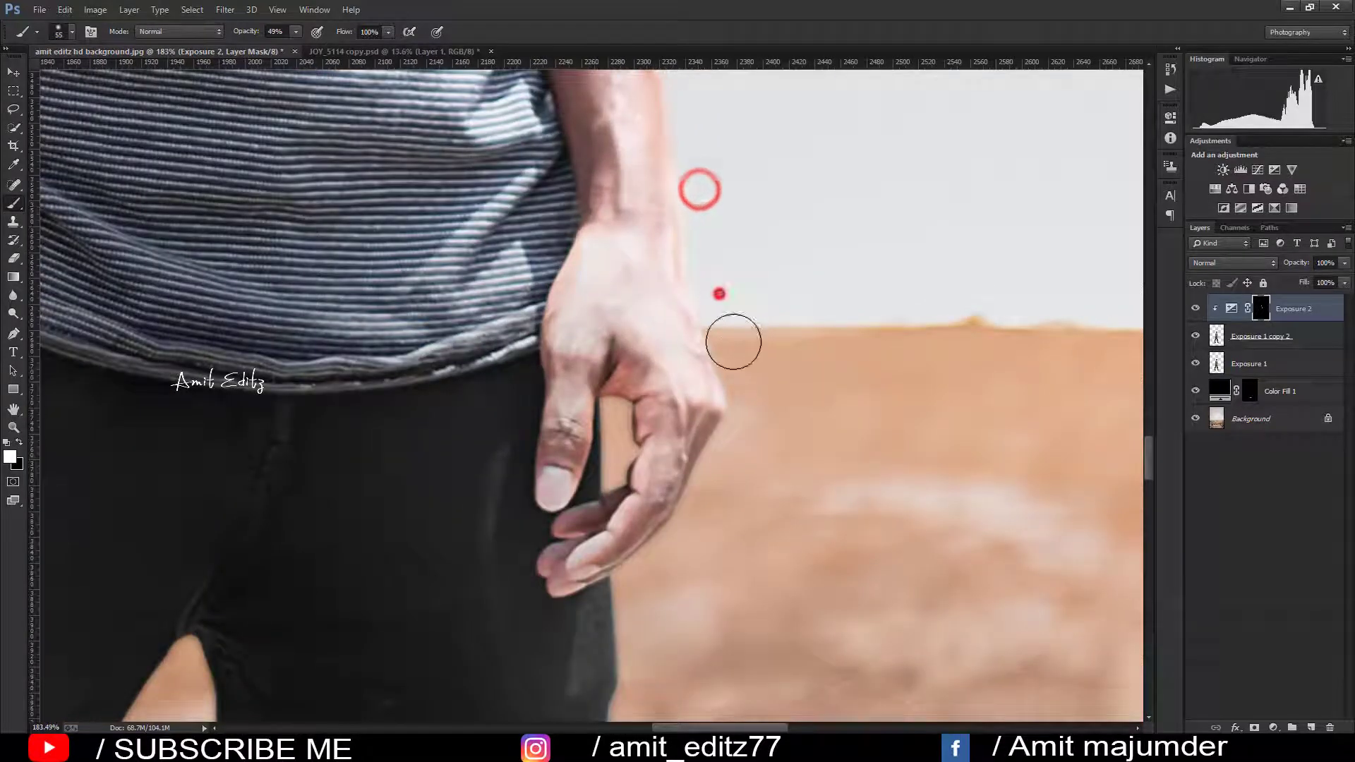
{"action": "left_click_drag", "start_coordinate": [726, 453], "coordinate": [663, 444]}
{"action": "scroll", "coordinate": [662, 445], "scroll_direction": "down", "scroll_amount": 1, "text": "alt"}
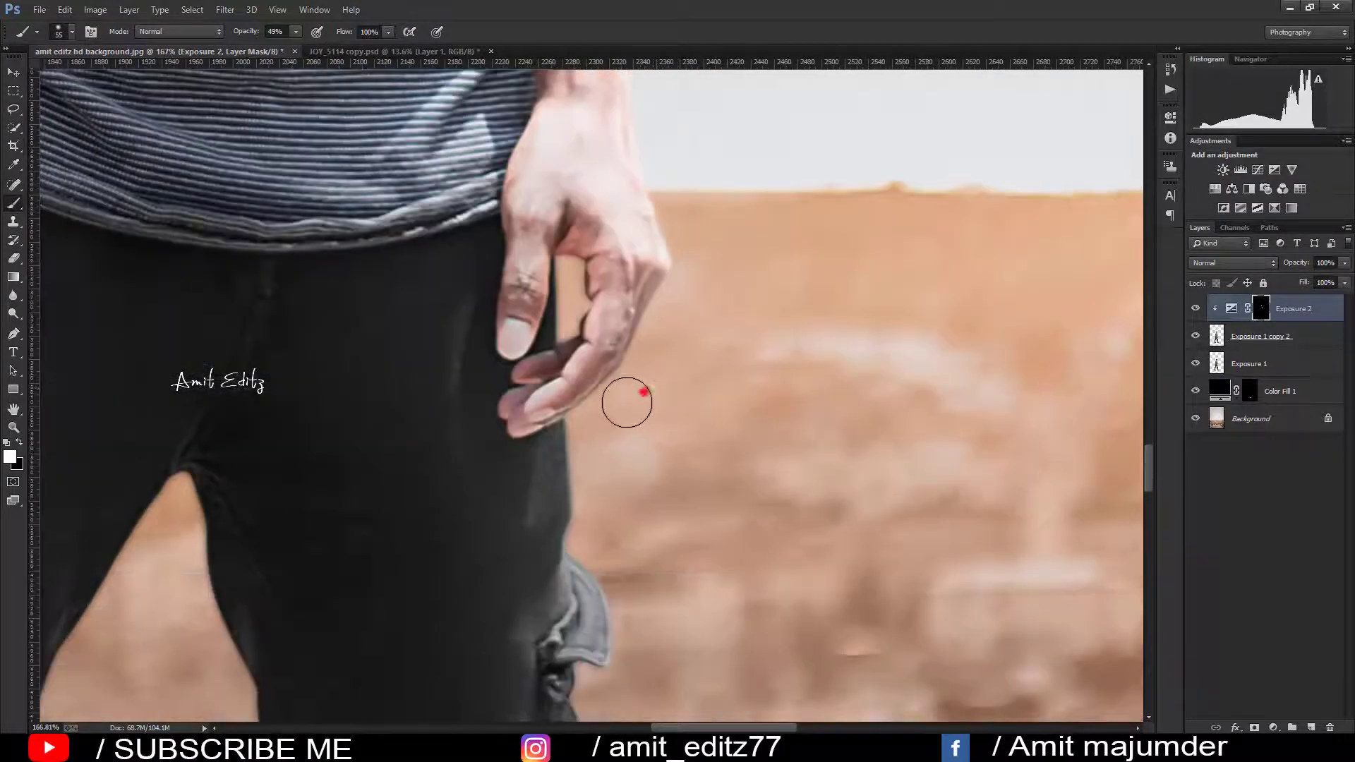
- Paint glow down the trouser edges beside the hand with a slightly smaller brush
{"action": "left_click", "coordinate": [644, 392]}
{"action": "left_click", "coordinate": [593, 514]}
{"action": "left_click_drag", "start_coordinate": [620, 575], "coordinate": [618, 571]}
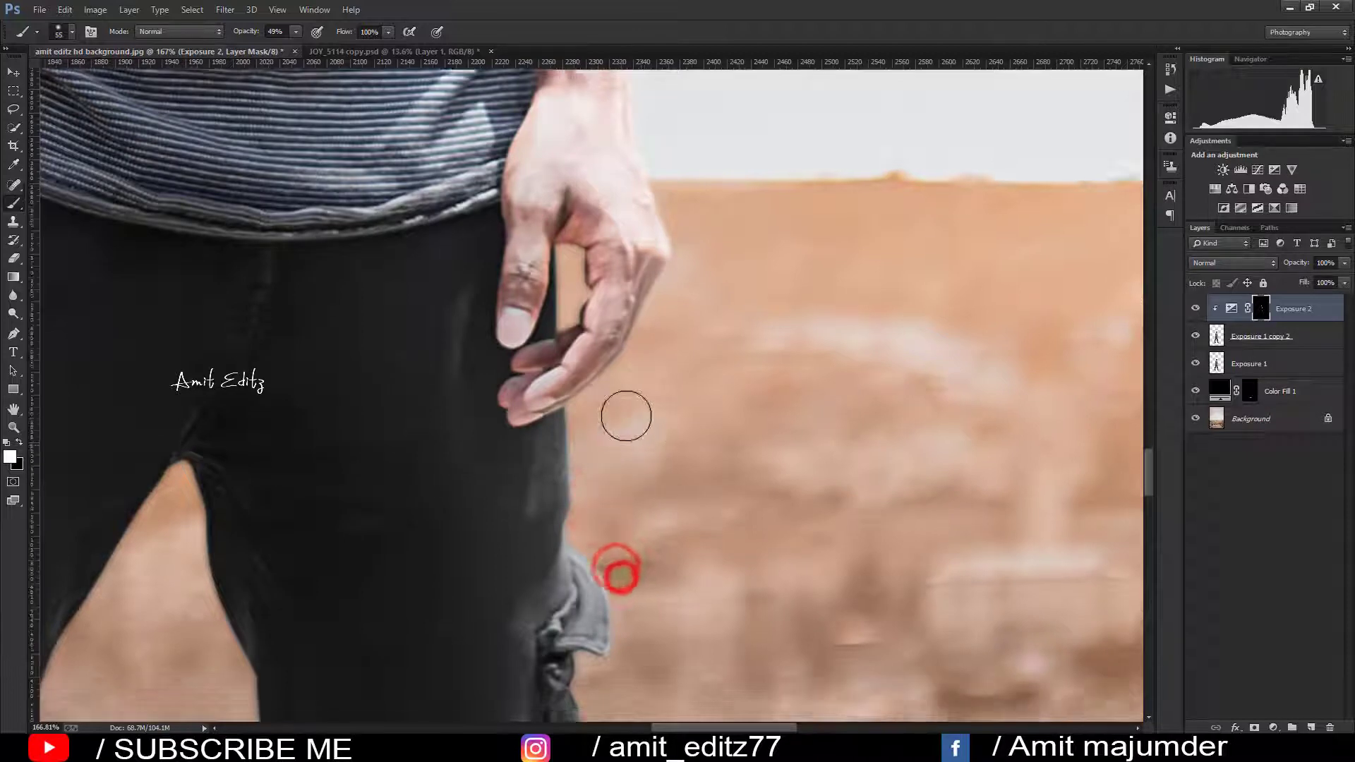
{"action": "scroll", "coordinate": [625, 416], "scroll_direction": "down", "scroll_amount": 3}
{"action": "key", "text": "bracketleft"}
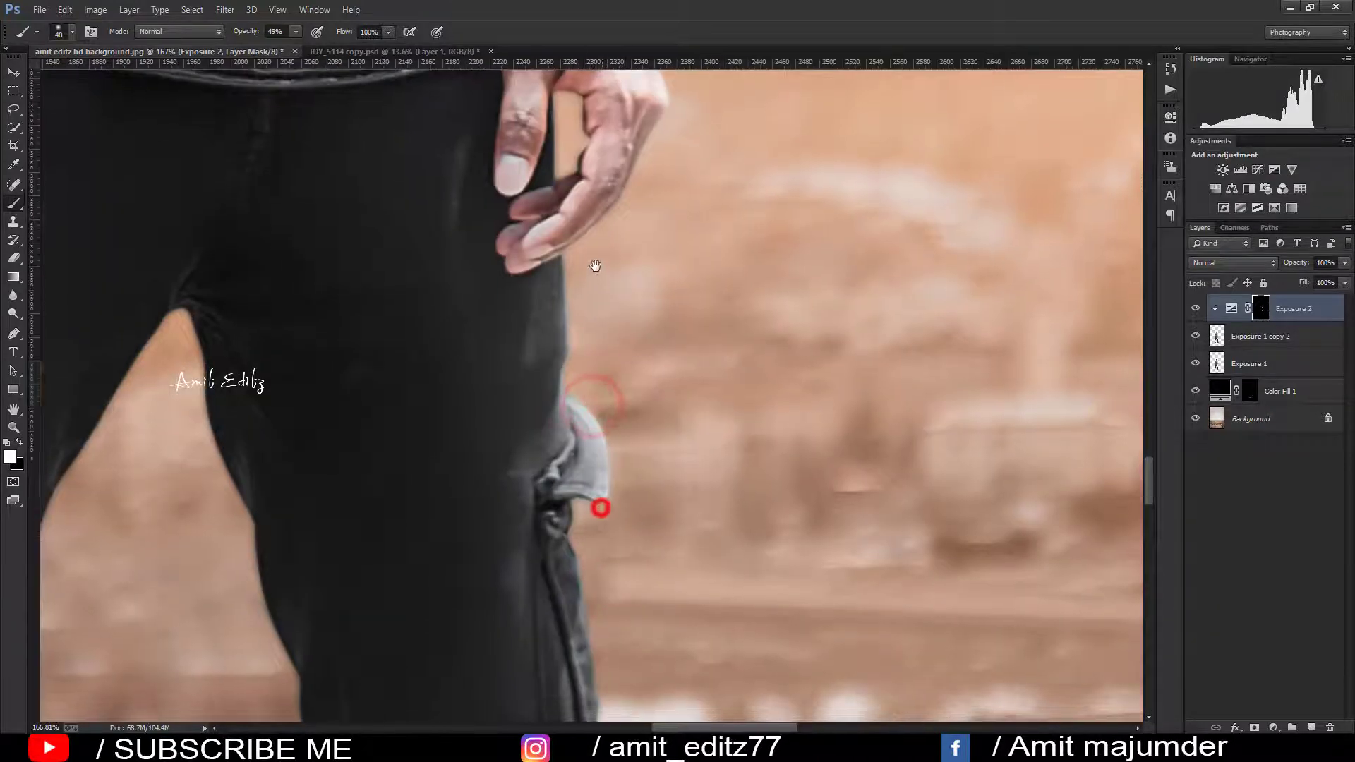
{"action": "left_click_drag", "start_coordinate": [599, 508], "coordinate": [585, 271]}
{"action": "left_click_drag", "start_coordinate": [596, 327], "coordinate": [600, 397]}
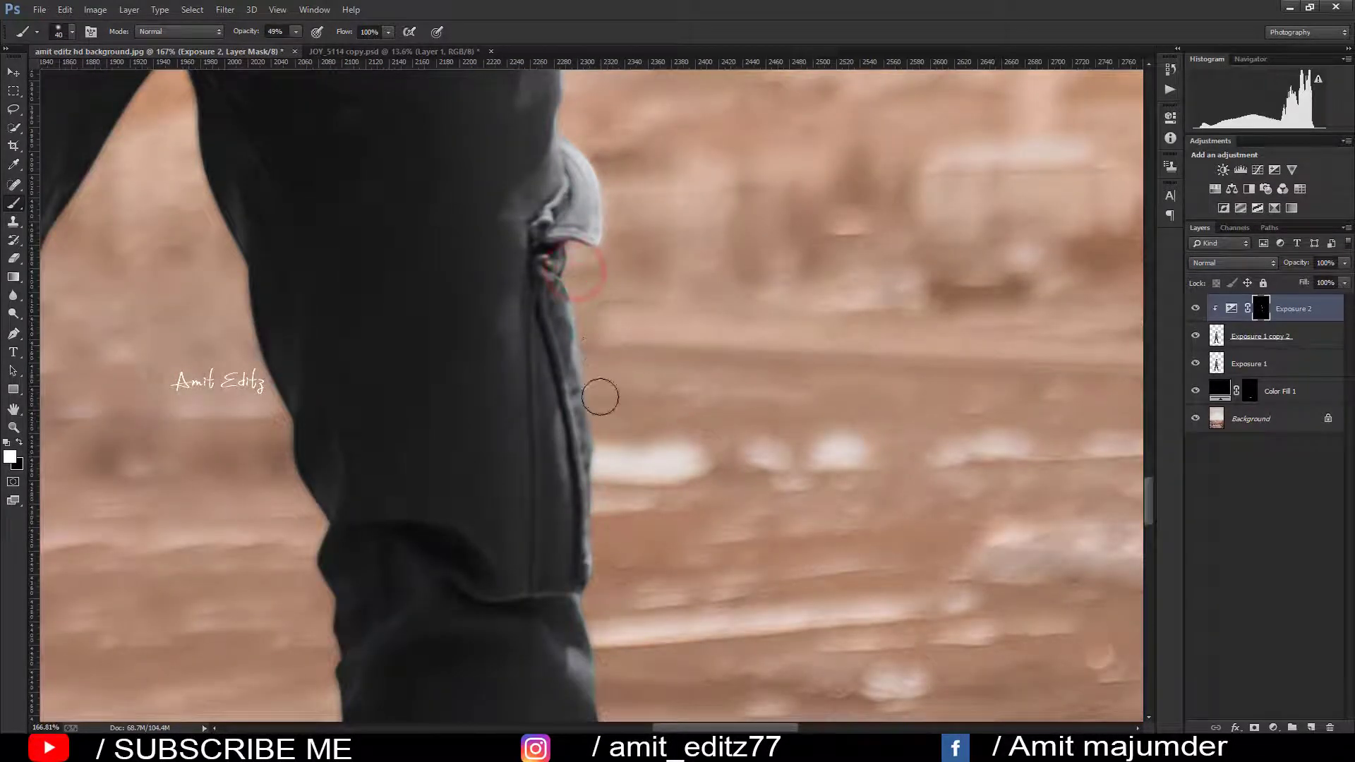
{"action": "scroll", "coordinate": [604, 510], "scroll_direction": "down", "scroll_amount": 1}
{"action": "scroll", "coordinate": [605, 565], "scroll_direction": "down", "scroll_amount": 5}
{"action": "left_click_drag", "start_coordinate": [635, 205], "coordinate": [629, 275]}
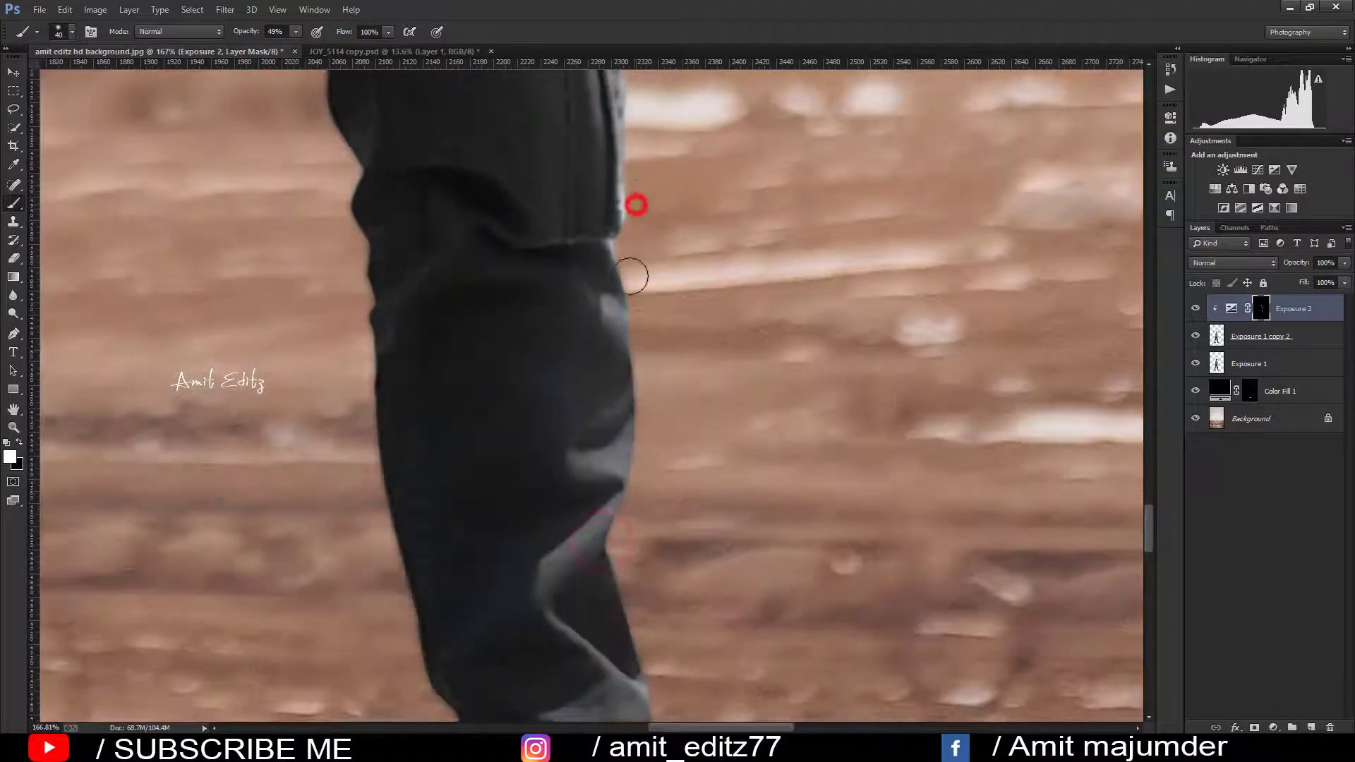
{"action": "left_click", "coordinate": [637, 205]}
{"action": "scroll", "coordinate": [352, 160], "scroll_direction": "down", "scroll_amount": 5}
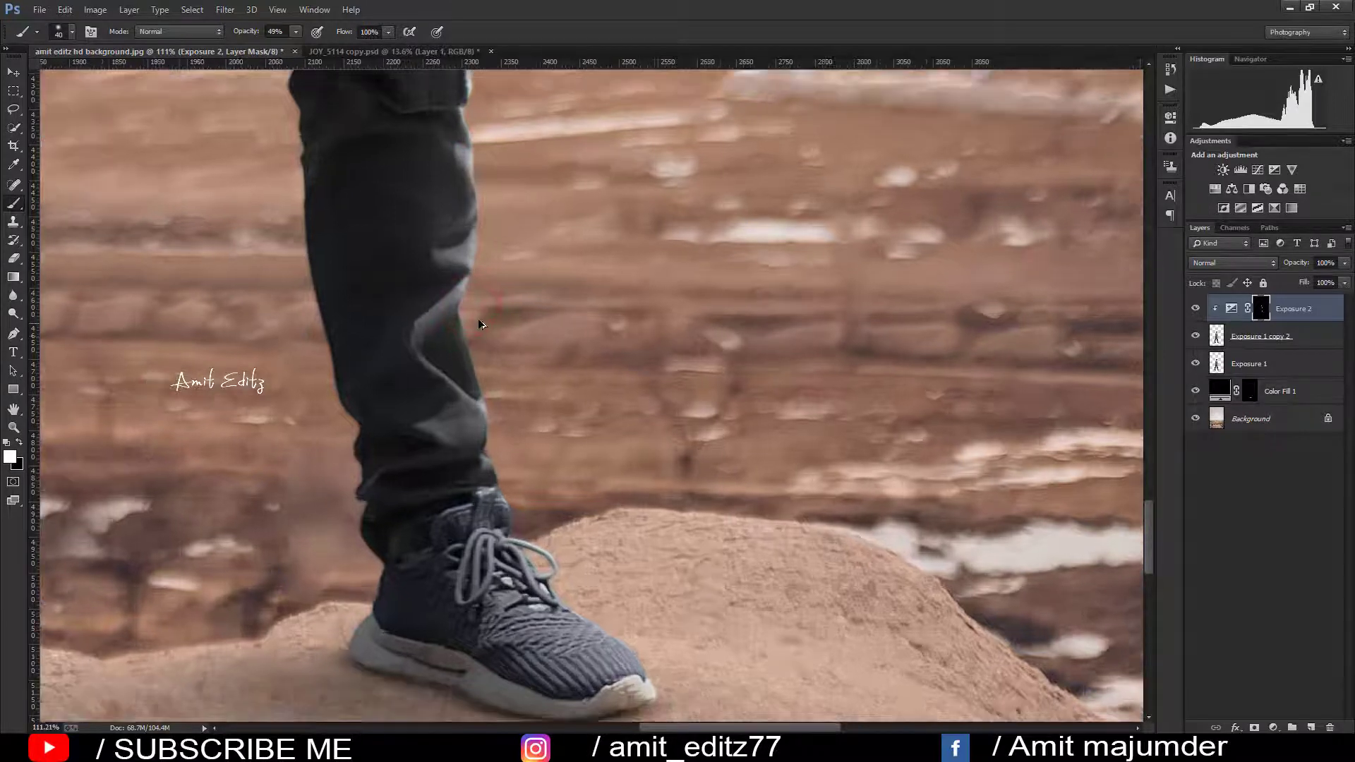
- Add glow along the lower trouser leg, the ankle and the shoe edge by the laces
{"action": "scroll", "coordinate": [469, 314], "scroll_direction": "up", "scroll_amount": 3}
{"action": "left_click", "coordinate": [458, 313]}
{"action": "left_click", "coordinate": [477, 362]}
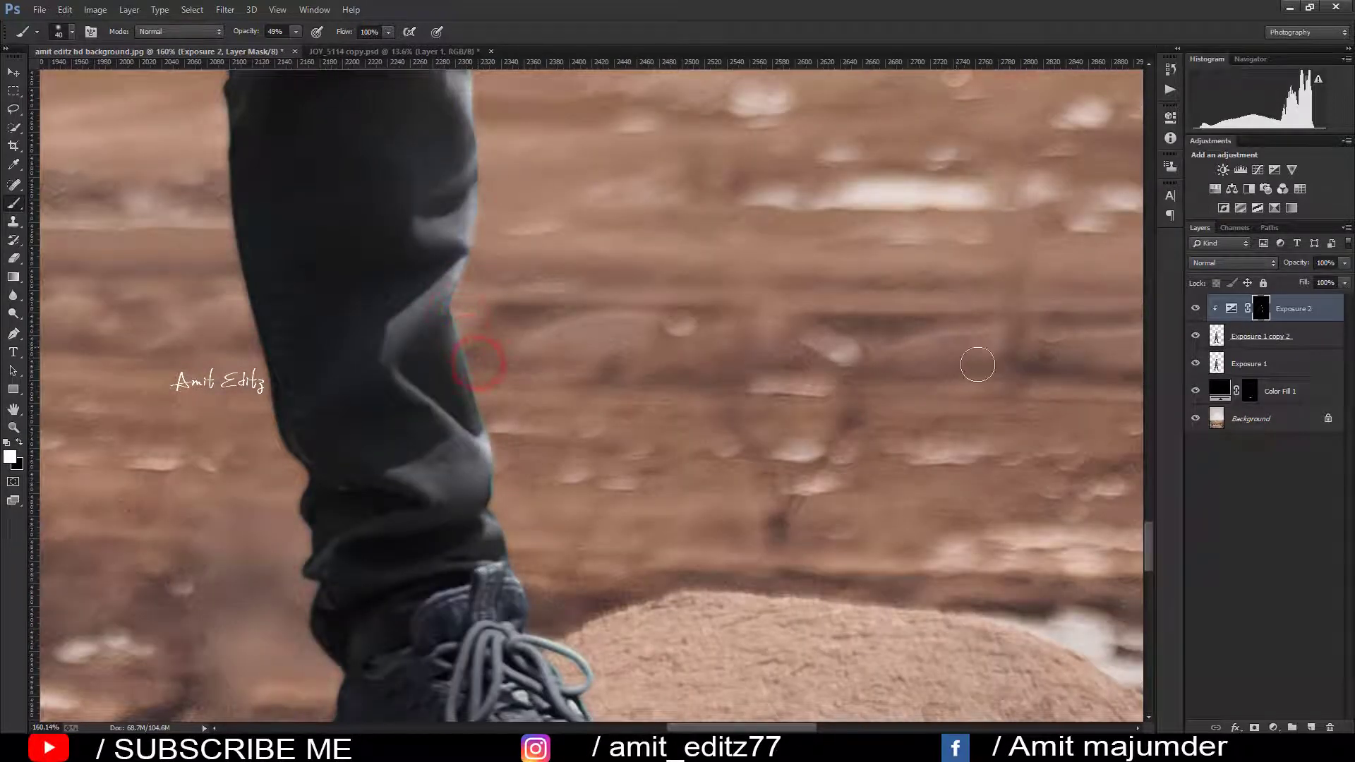
{"action": "scroll", "coordinate": [977, 365], "scroll_direction": "down", "scroll_amount": 3}
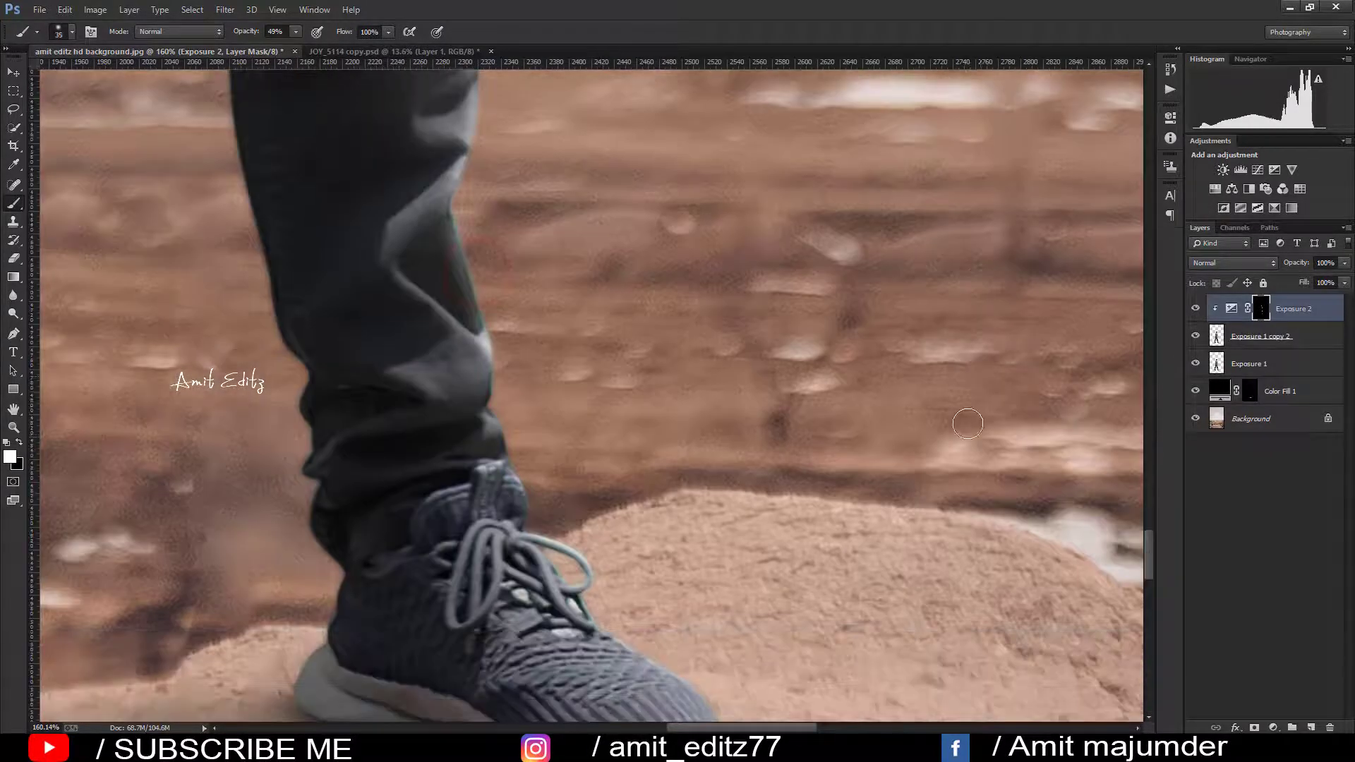
{"action": "left_click", "coordinate": [521, 483]}
{"action": "left_click", "coordinate": [602, 570]}
{"action": "left_click", "coordinate": [593, 618]}
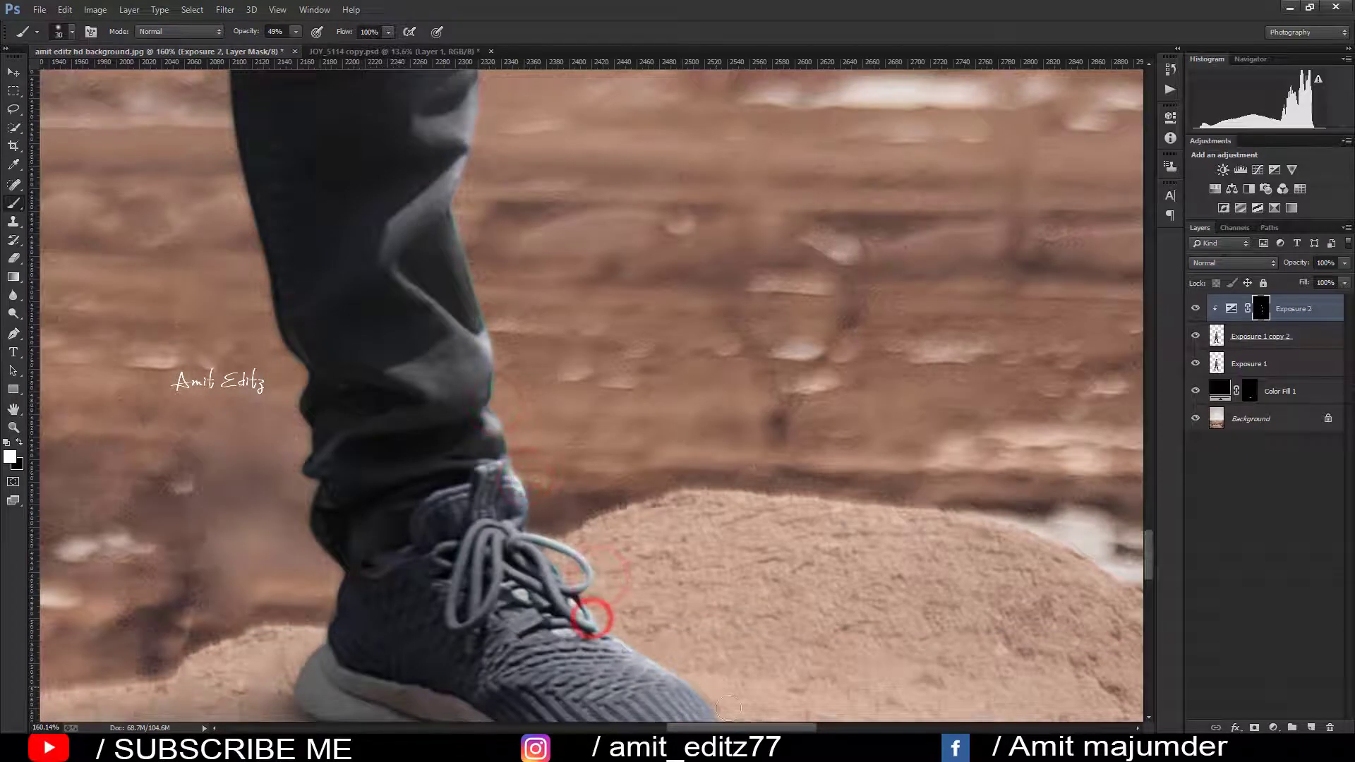
{"action": "scroll", "coordinate": [494, 494], "scroll_direction": "down", "scroll_amount": 5}
{"action": "scroll", "coordinate": [341, 494], "scroll_direction": "up", "scroll_amount": 2}
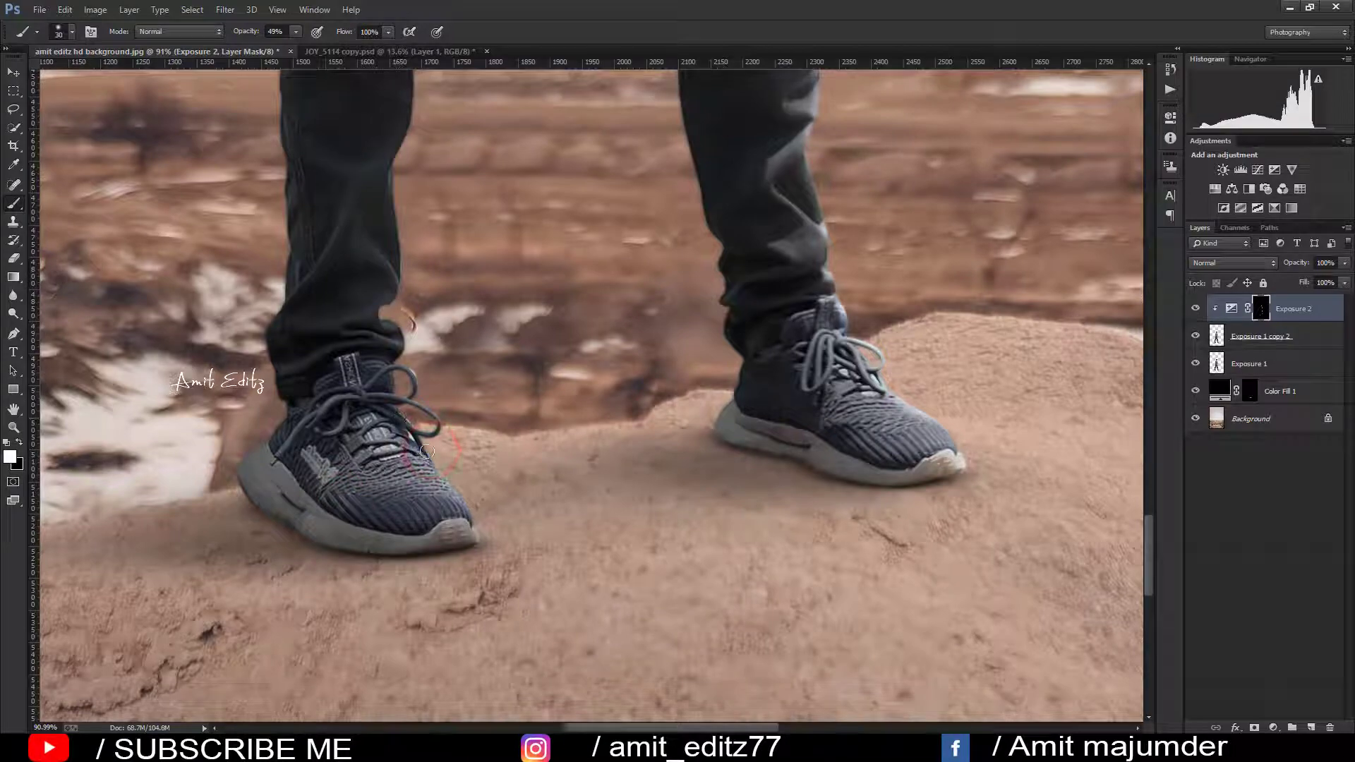
{"action": "scroll", "coordinate": [481, 511], "scroll_direction": "down", "scroll_amount": 3}
{"action": "scroll", "coordinate": [519, 412], "scroll_direction": "down", "scroll_amount": 1}
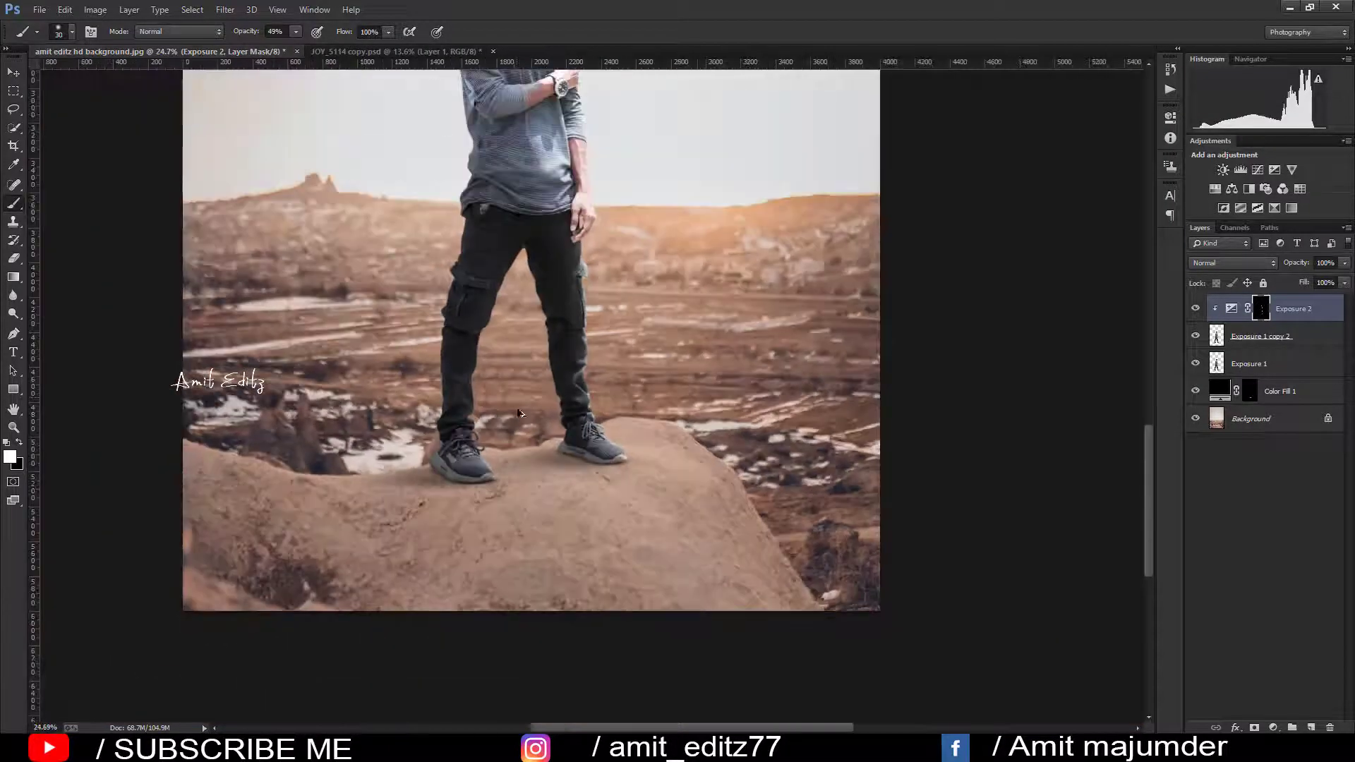
{"action": "scroll", "coordinate": [492, 362], "scroll_direction": "up", "scroll_amount": 2}
{"action": "scroll", "coordinate": [487, 381], "scroll_direction": "up", "scroll_amount": 2}
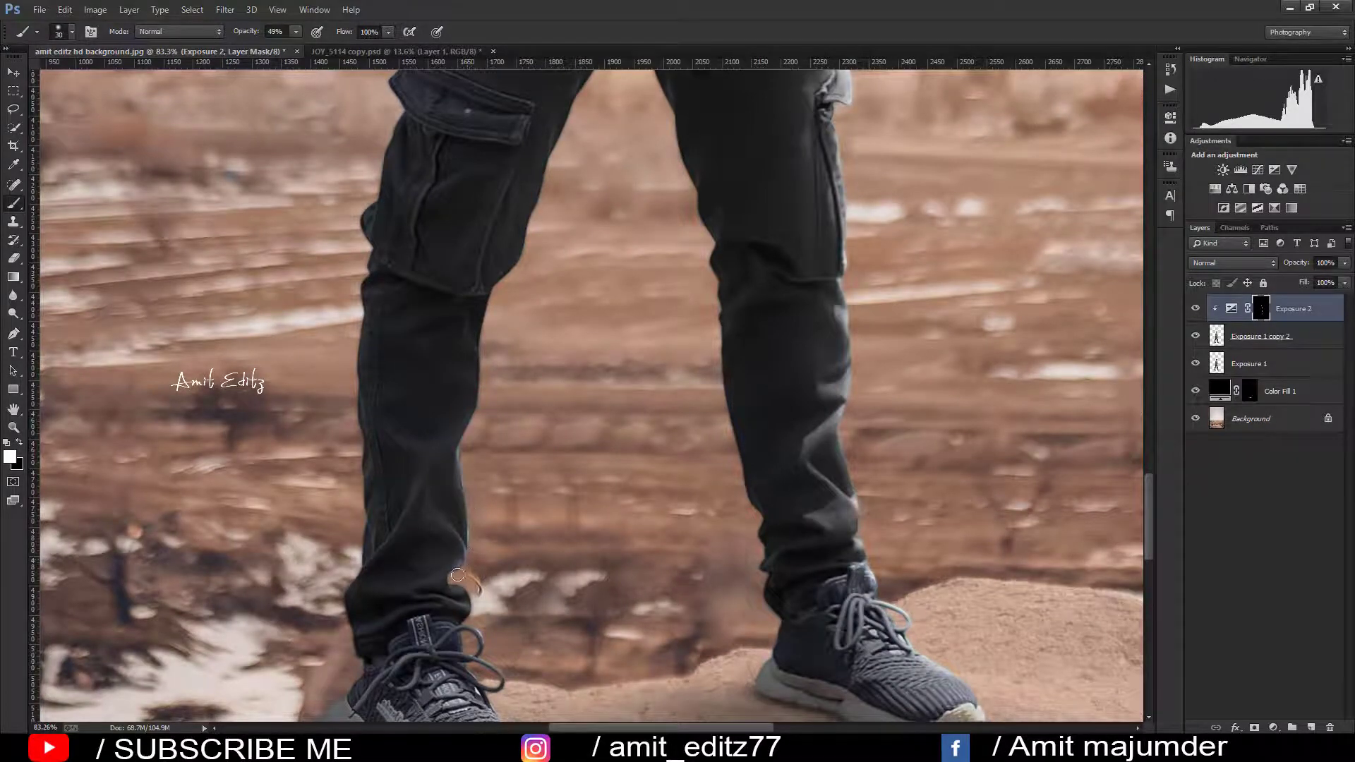
{"action": "scroll", "coordinate": [457, 575], "scroll_direction": "down", "scroll_amount": 1}
{"action": "scroll", "coordinate": [494, 494], "scroll_direction": "down", "scroll_amount": 2}
{"action": "scroll", "coordinate": [564, 388], "scroll_direction": "down", "scroll_amount": 1}
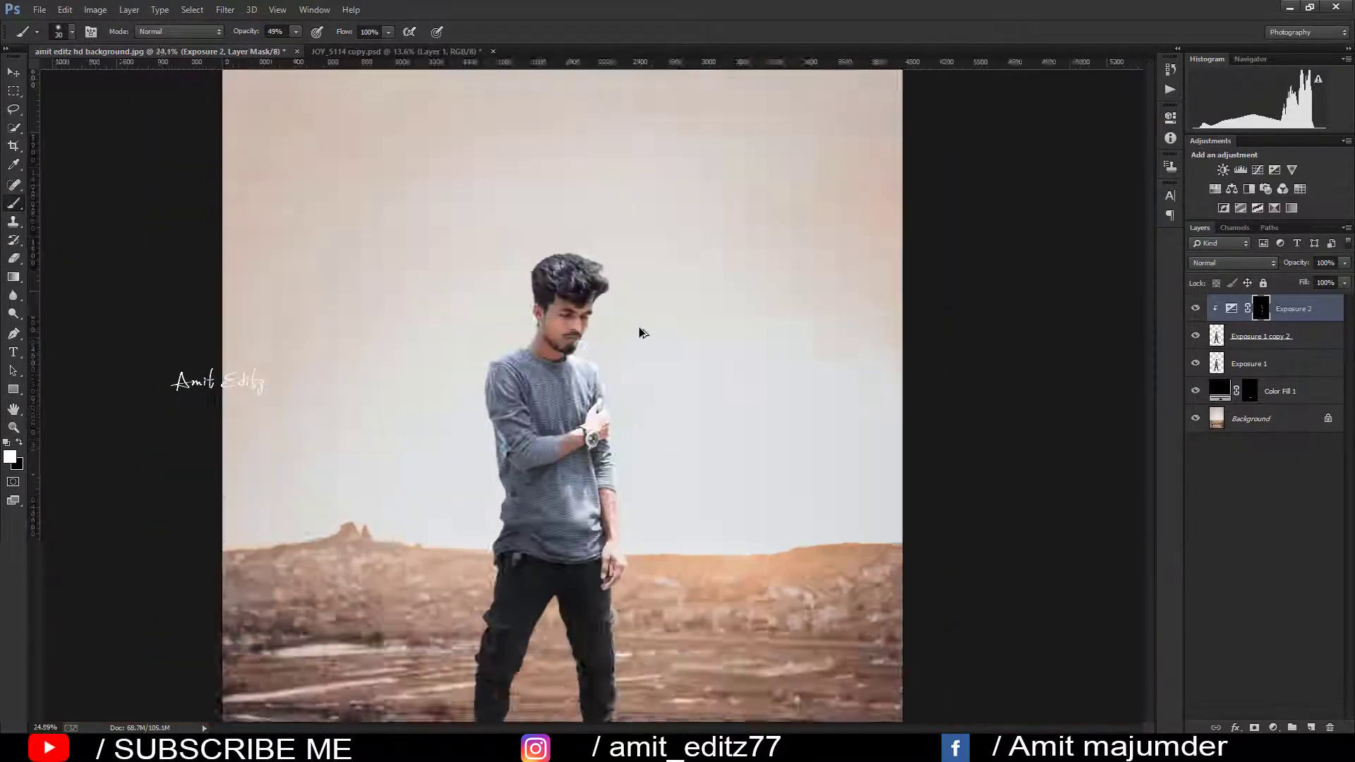
{"action": "scroll", "coordinate": [641, 333], "scroll_direction": "up", "scroll_amount": 2}
- Enlarge the brush and paint a softer glow down the left shoulder and arm edge
{"action": "scroll", "coordinate": [395, 384], "scroll_direction": "up", "scroll_amount": 3}
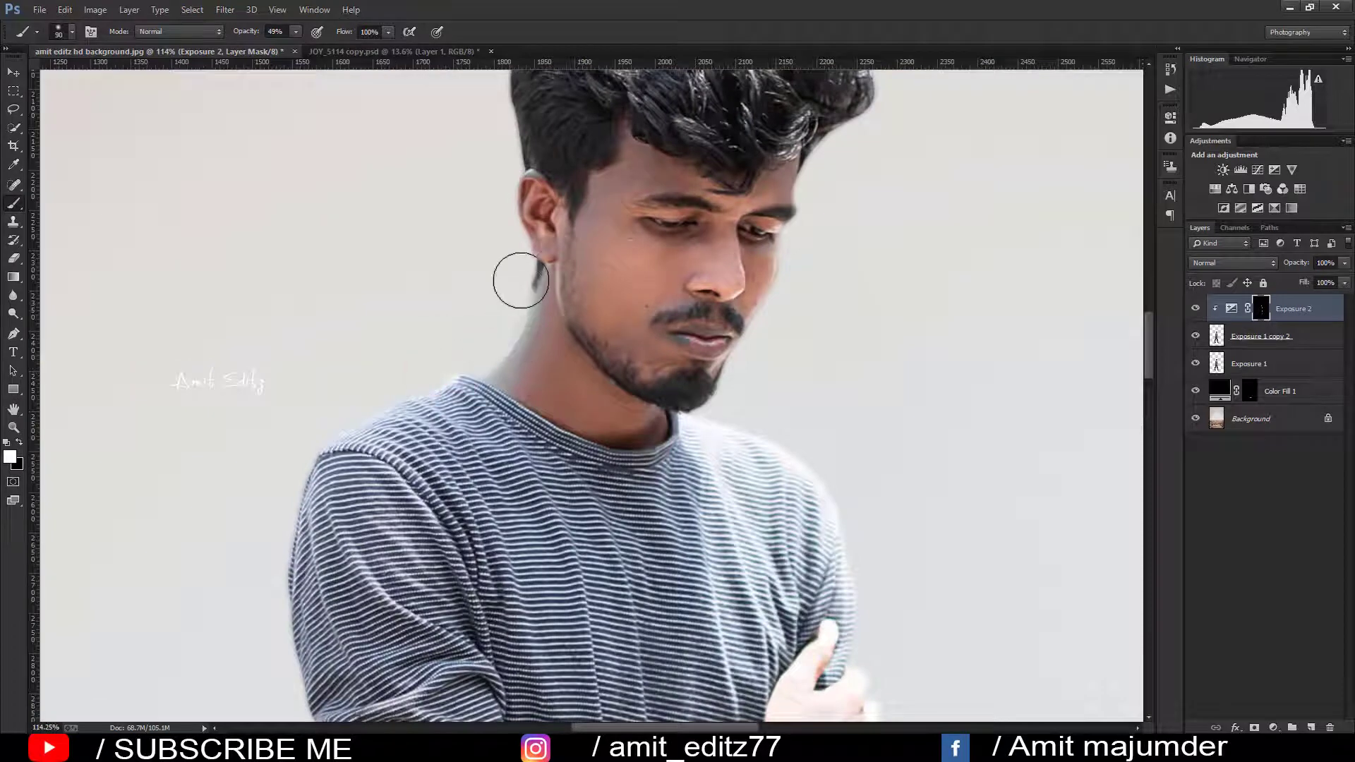
{"action": "key", "text": "bracketright"}
{"action": "key", "text": "bracketright"}
{"action": "key", "text": "bracketright"}
{"action": "left_click", "coordinate": [403, 383]}
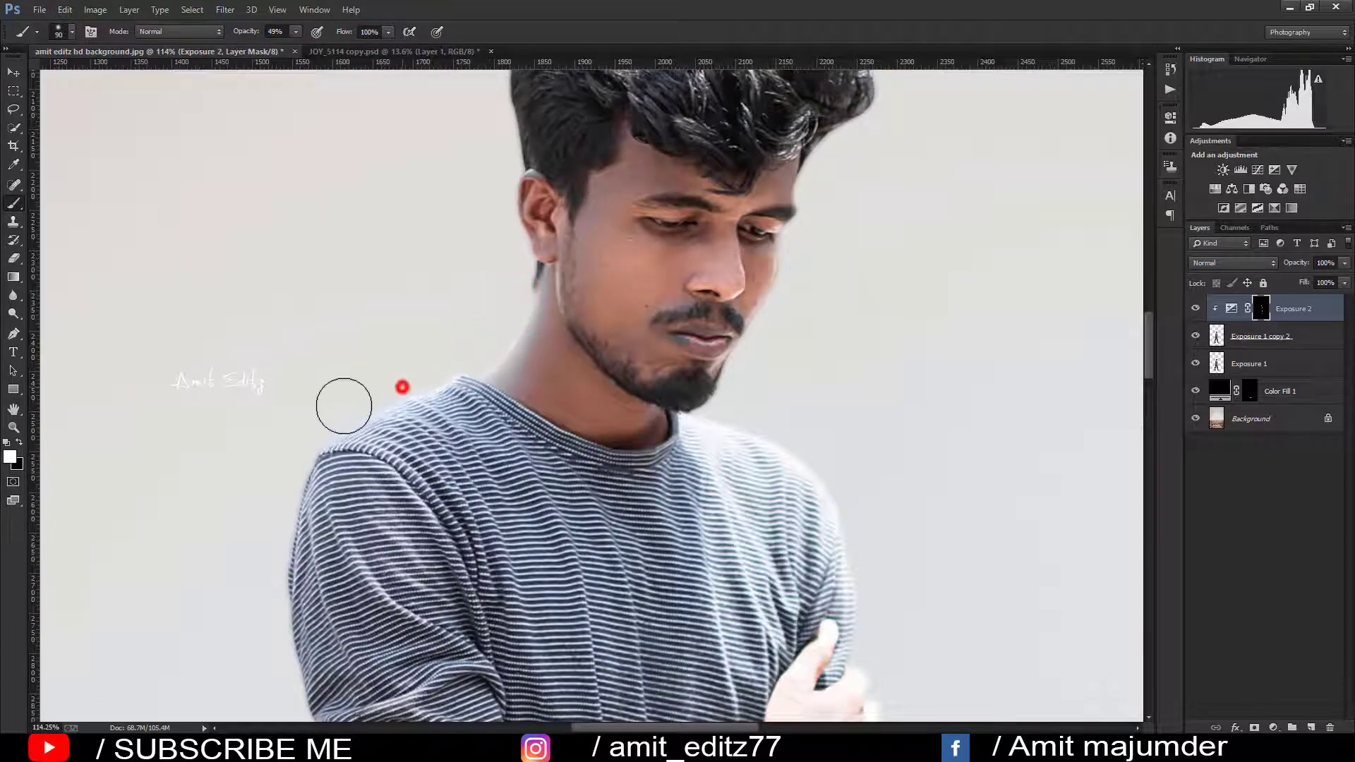
{"action": "scroll", "coordinate": [494, 254], "scroll_direction": "up", "scroll_amount": 2}
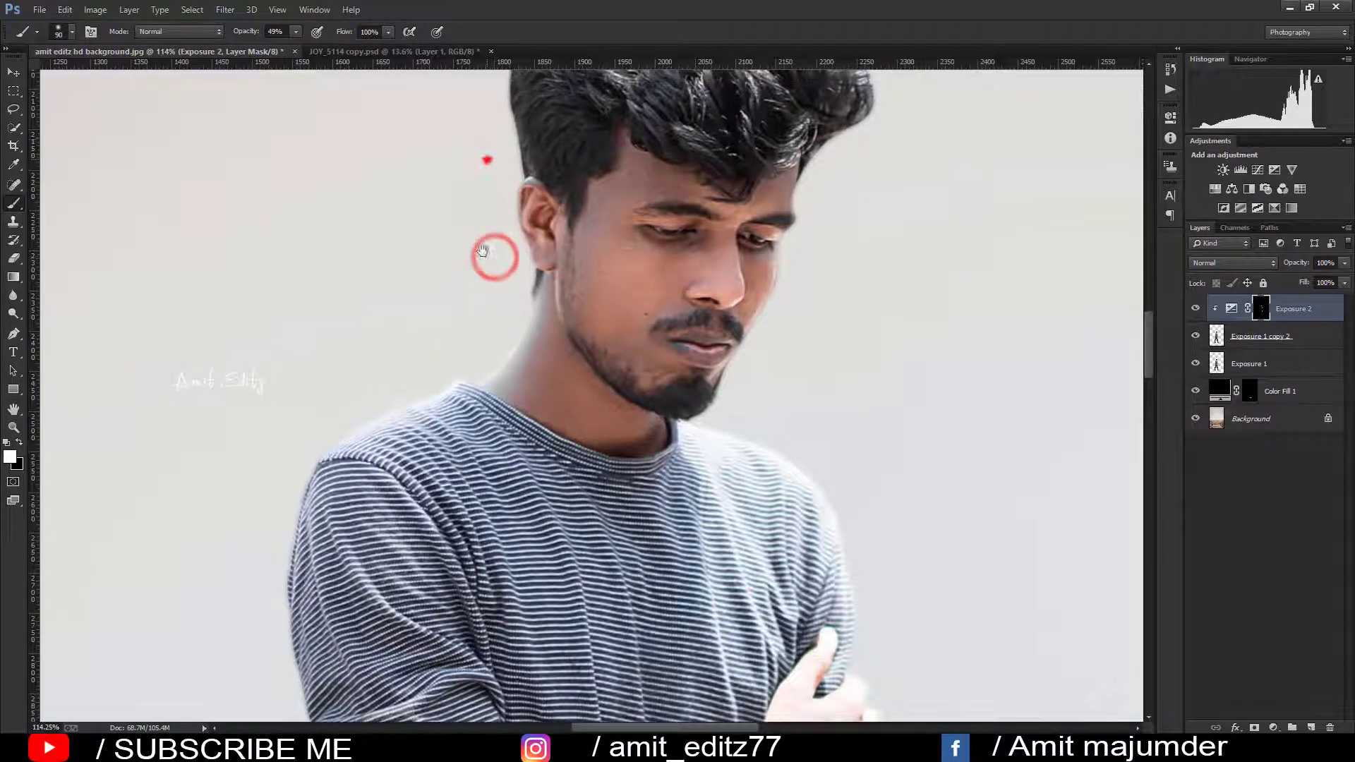
{"action": "scroll", "coordinate": [487, 353], "scroll_direction": "up", "scroll_amount": 4}
{"action": "scroll", "coordinate": [436, 560], "scroll_direction": "down", "scroll_amount": 3}
{"action": "left_click_drag", "start_coordinate": [456, 480], "coordinate": [593, 211]}
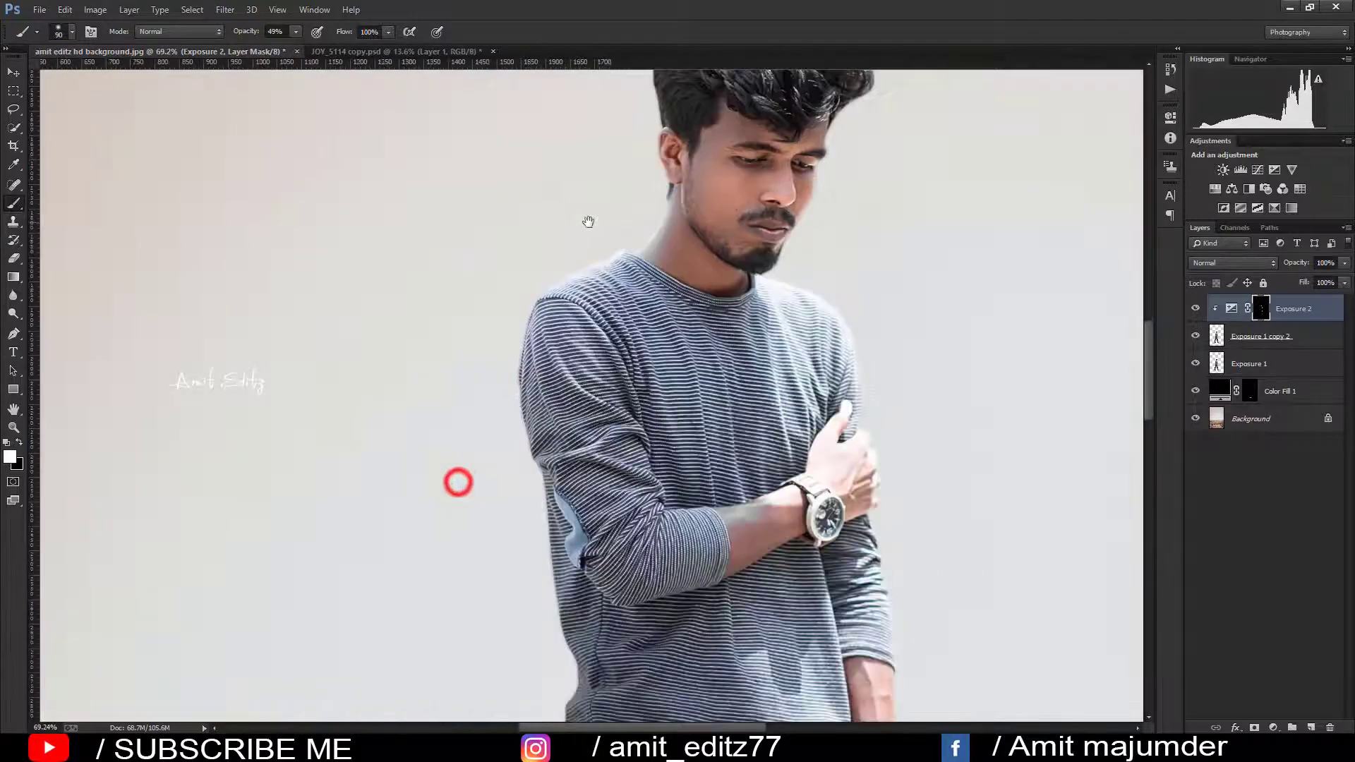
{"action": "left_click_drag", "start_coordinate": [543, 282], "coordinate": [513, 434]}
{"action": "left_click", "coordinate": [502, 389]}
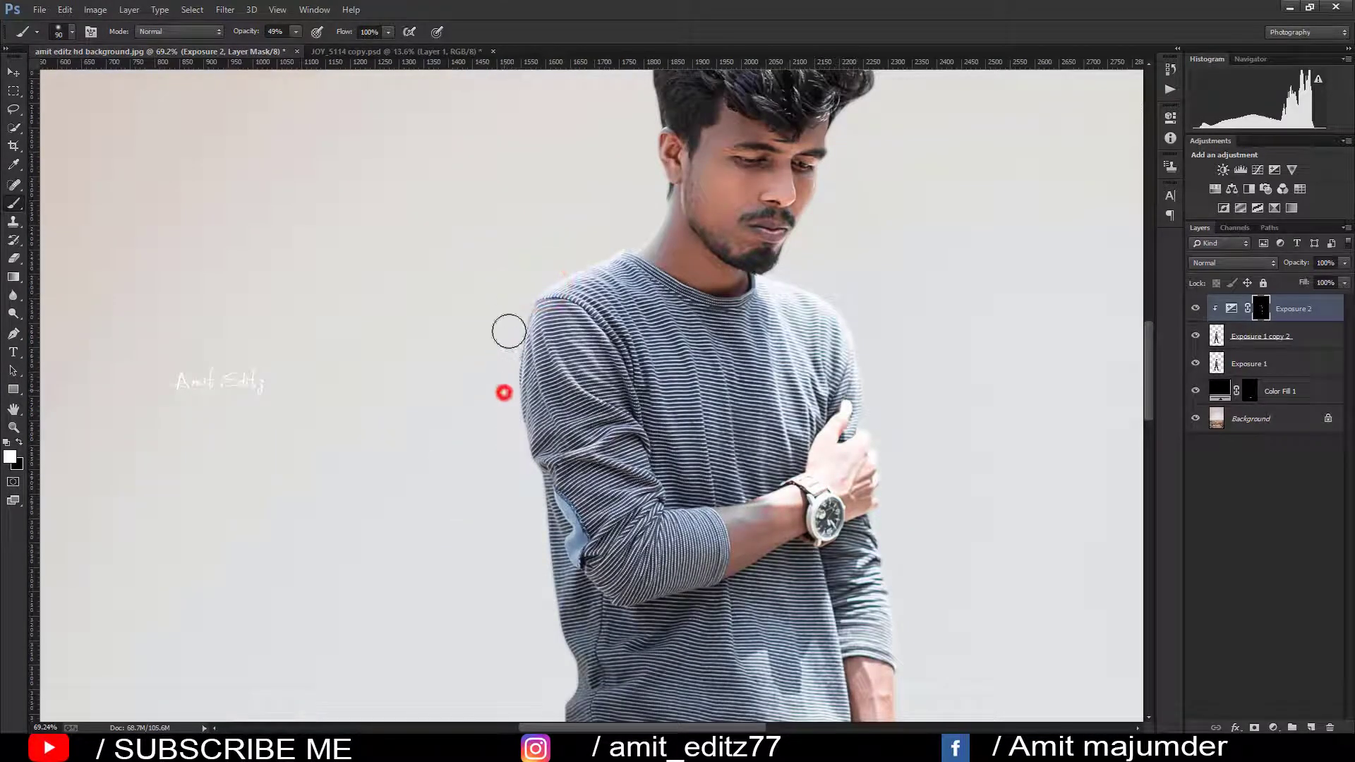
{"action": "left_click", "coordinate": [510, 417]}
{"action": "left_click", "coordinate": [530, 508]}
- Brighten the shirt's lower-left edge and touch up the glow along the trousers
{"action": "left_click_drag", "start_coordinate": [539, 617], "coordinate": [539, 338]}
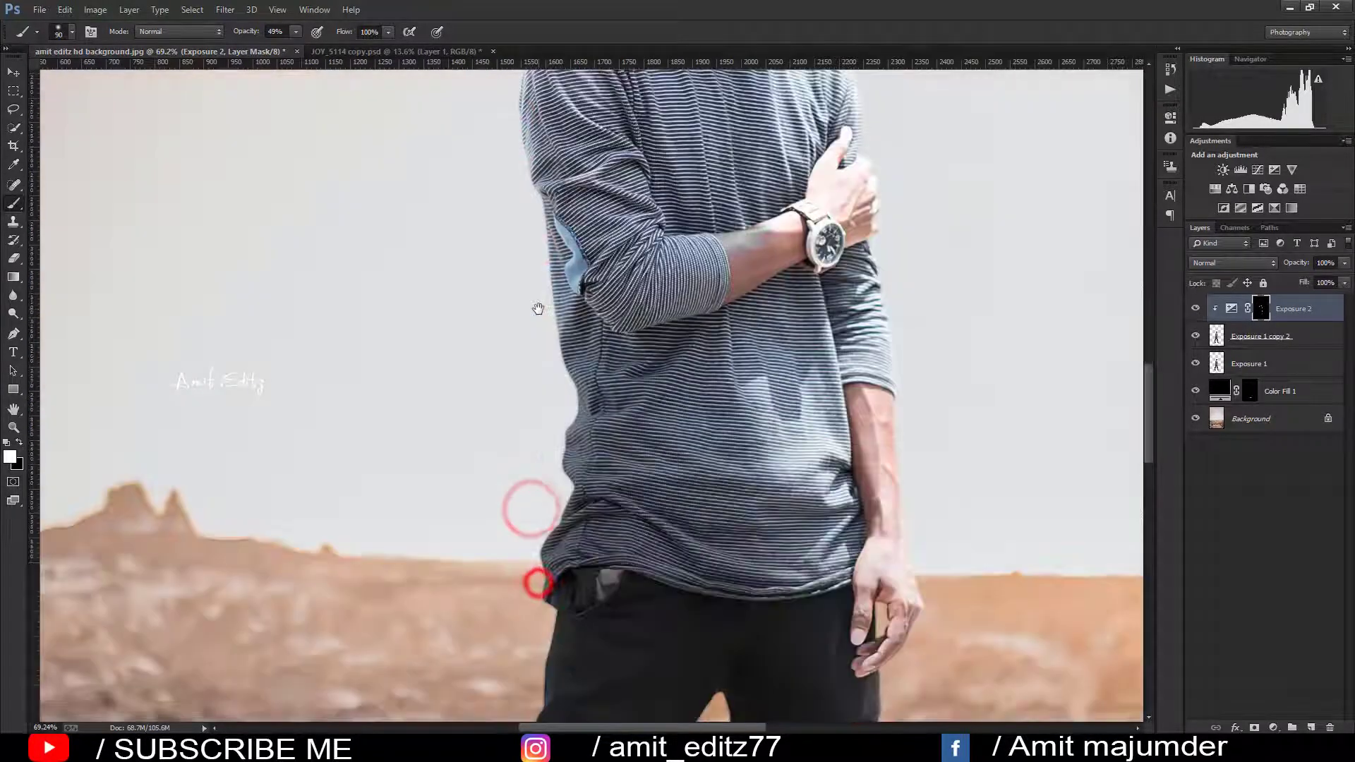
{"action": "left_click", "coordinate": [537, 315]}
{"action": "left_click", "coordinate": [562, 407]}
{"action": "left_click", "coordinate": [557, 490]}
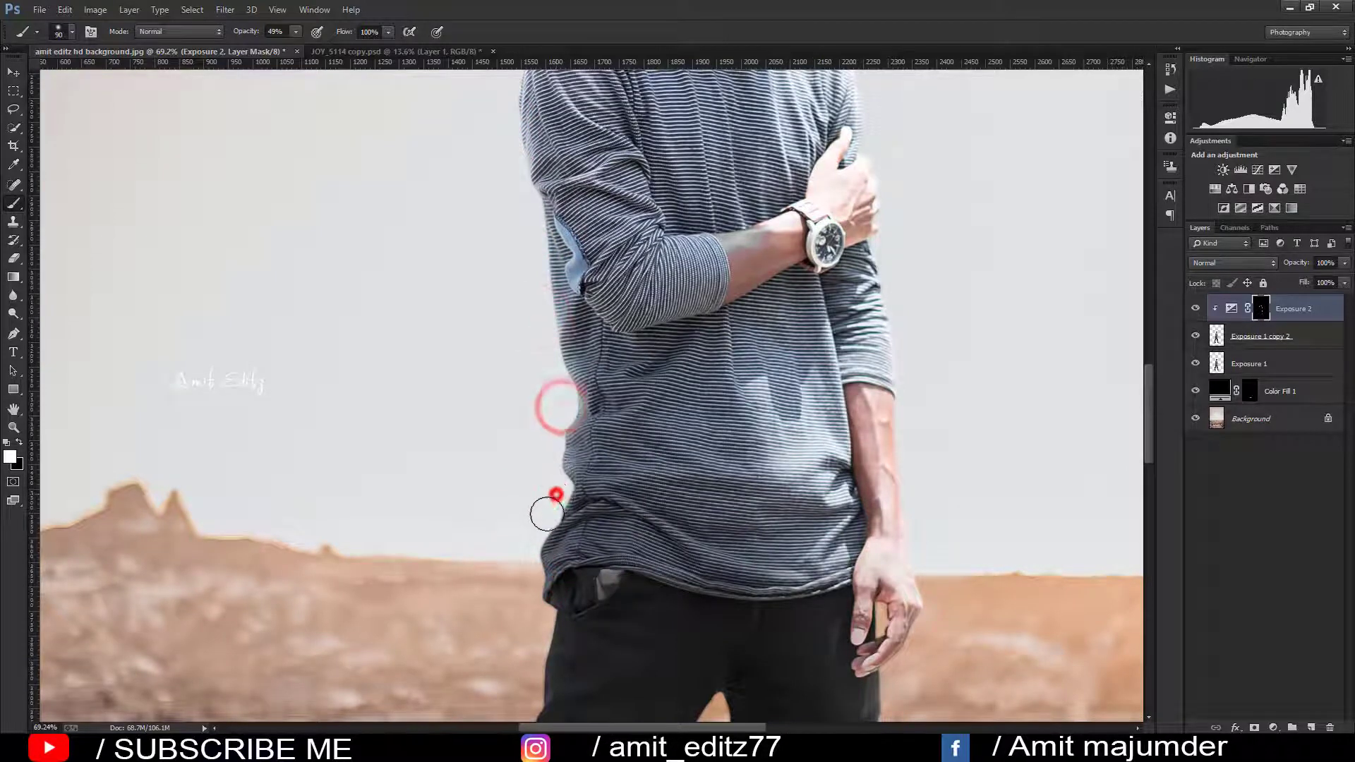
{"action": "left_click", "coordinate": [560, 487]}
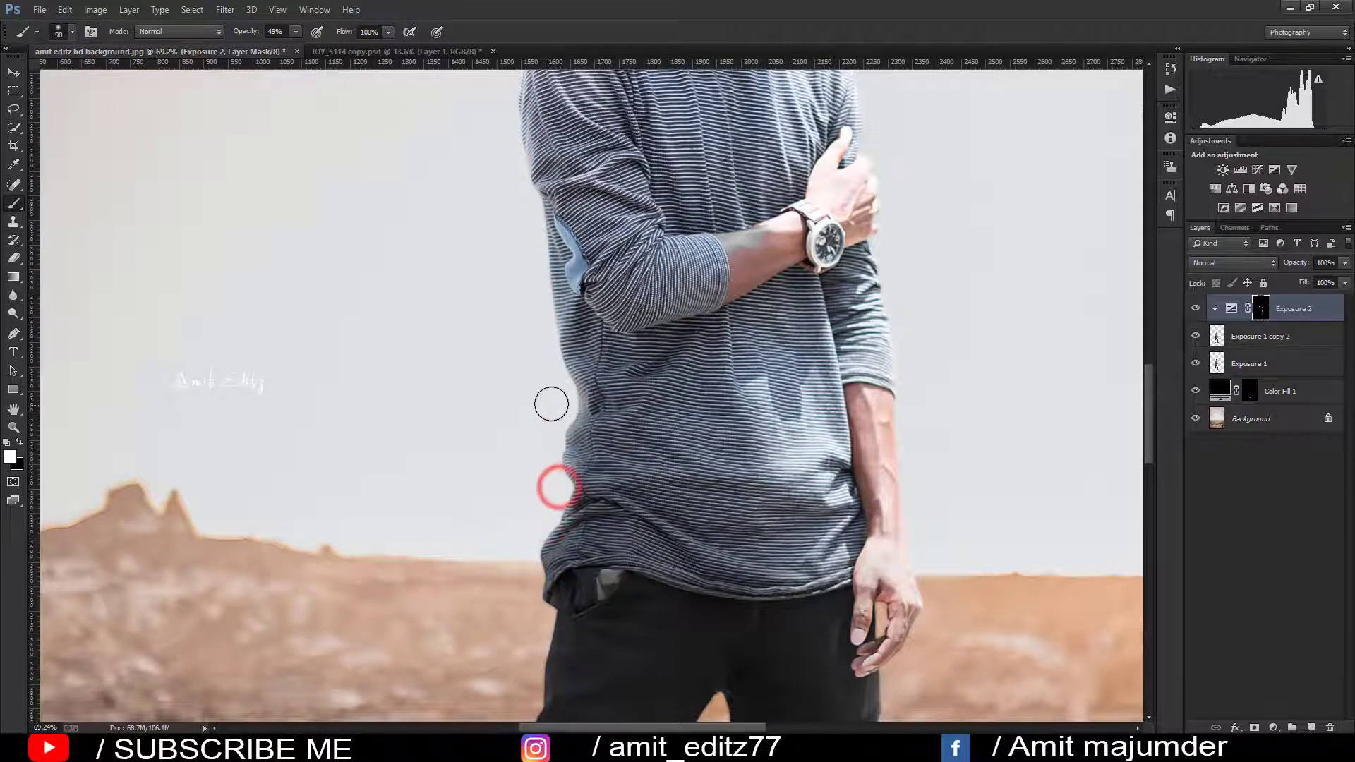
{"action": "scroll", "coordinate": [551, 404], "scroll_direction": "down", "scroll_amount": 2}
{"action": "left_click", "coordinate": [540, 477]}
{"action": "left_click_drag", "start_coordinate": [522, 570], "coordinate": [585, 292]}
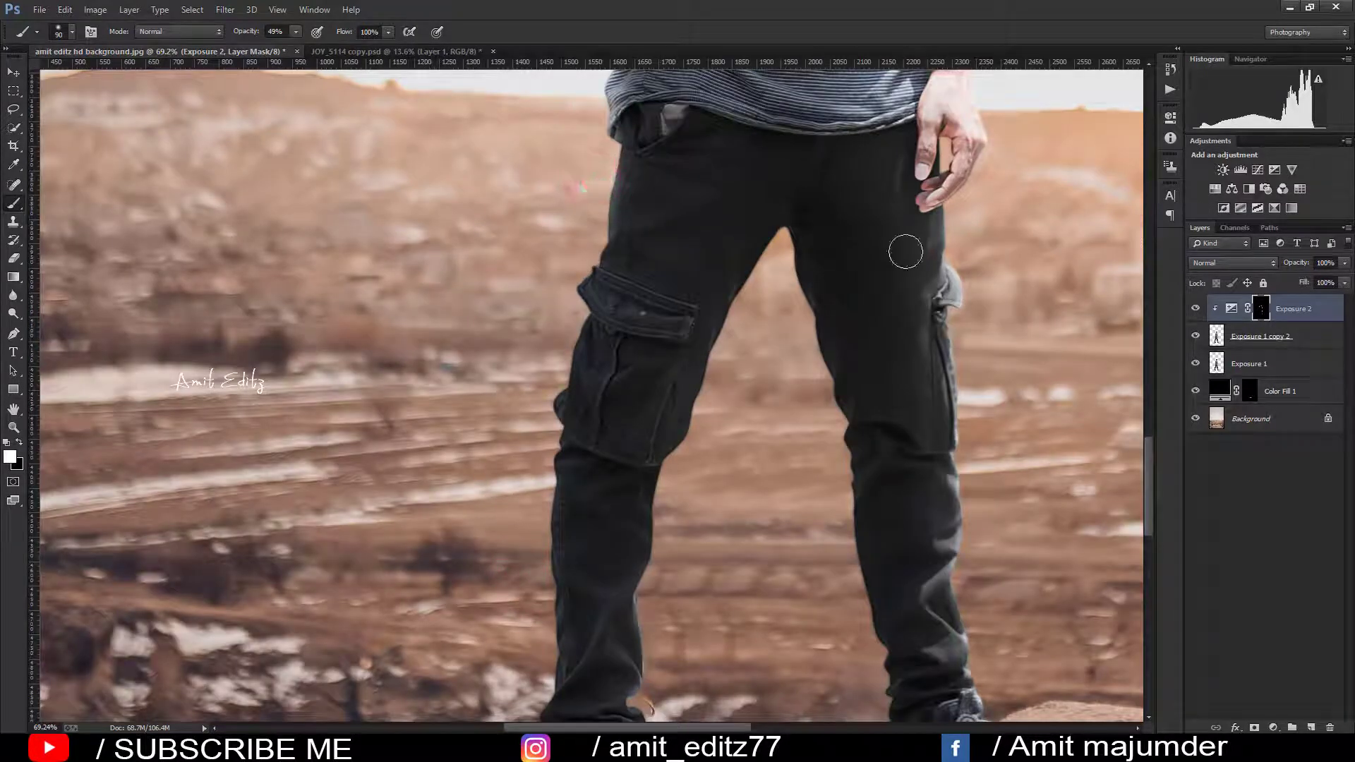
- Lay a wide faint glow beside the shoulder and reselect the Exposure 1 copy 2 layer
{"action": "scroll", "coordinate": [988, 166], "scroll_direction": "down", "scroll_amount": 3}
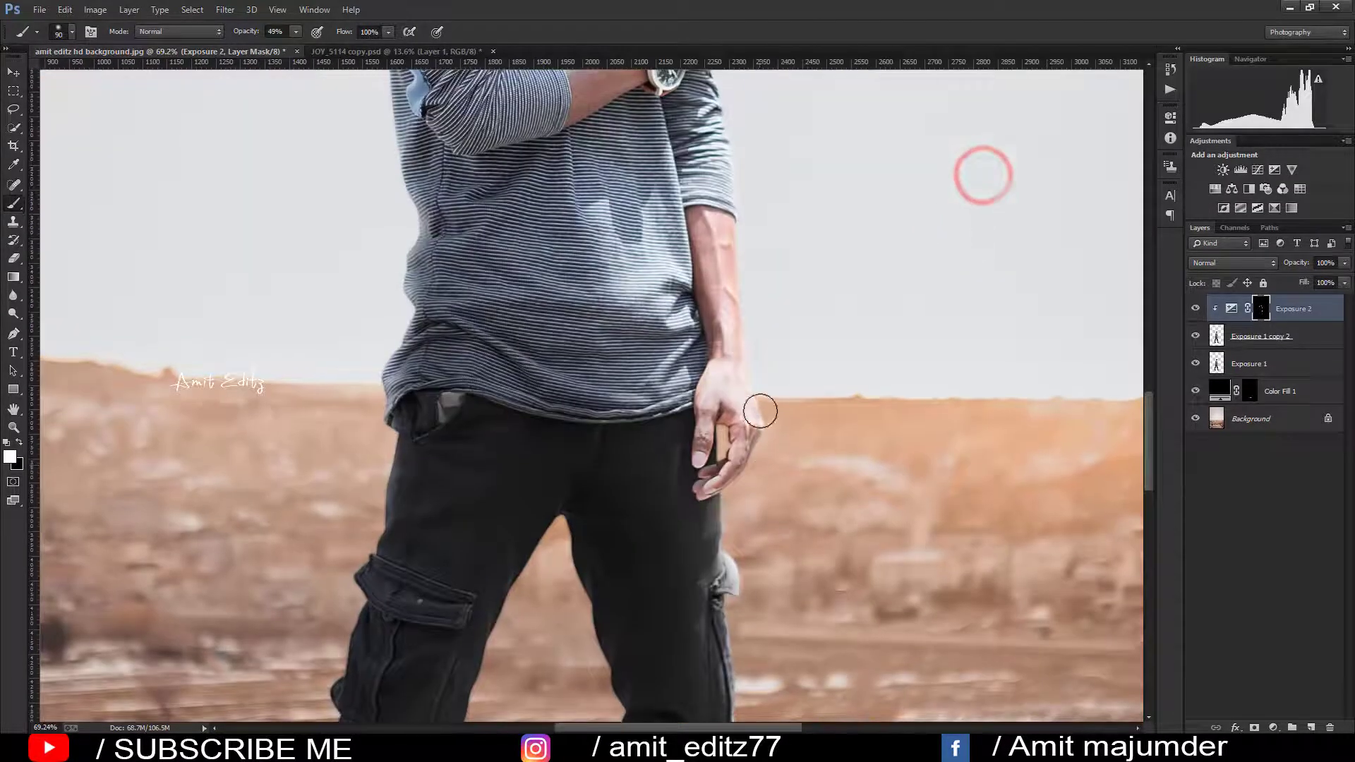
{"action": "scroll", "coordinate": [755, 395], "scroll_direction": "down", "scroll_amount": 3}
{"action": "scroll", "coordinate": [749, 383], "scroll_direction": "down", "scroll_amount": 1}
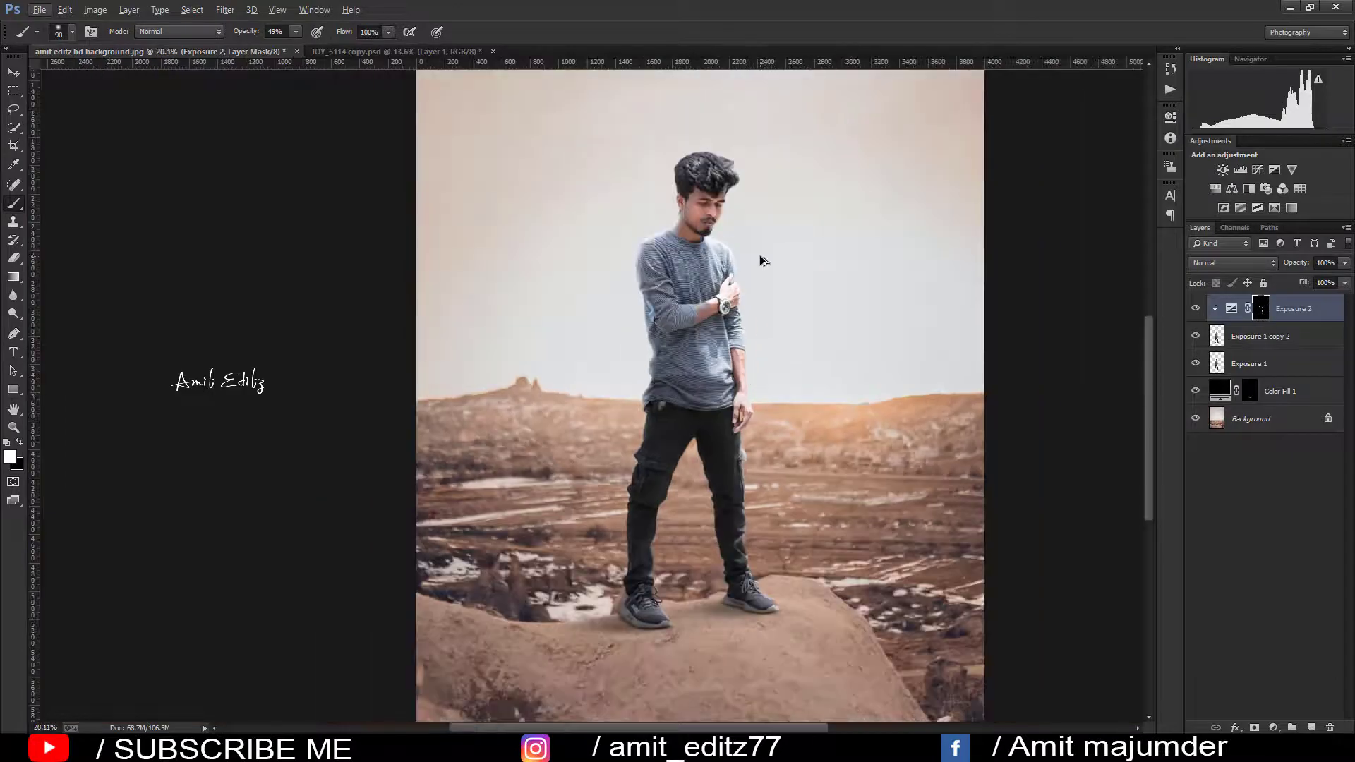
{"action": "scroll", "coordinate": [762, 262], "scroll_direction": "up", "scroll_amount": 2}
{"action": "scroll", "coordinate": [738, 230], "scroll_direction": "up", "scroll_amount": 2}
{"action": "type", "text": "15"}
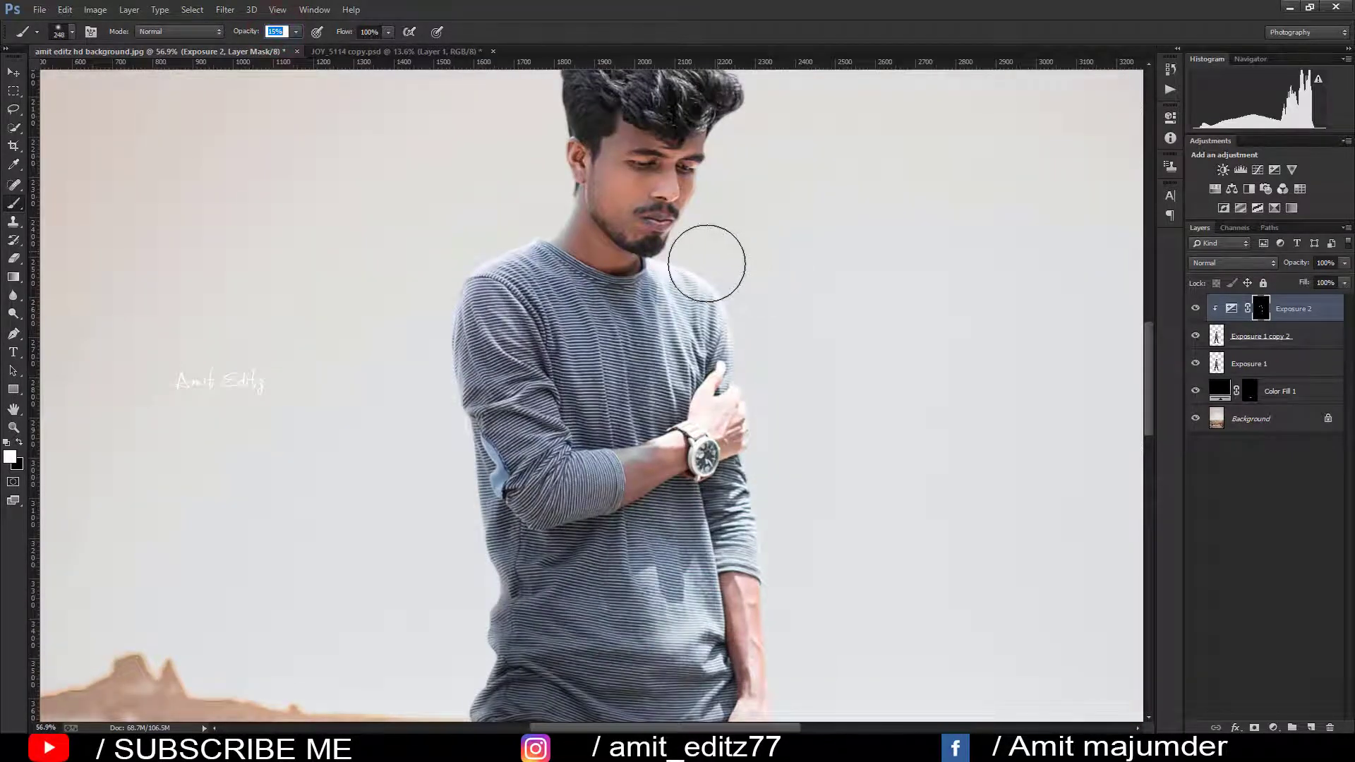
{"action": "left_click", "coordinate": [725, 280]}
{"action": "scroll", "coordinate": [769, 448], "scroll_direction": "down", "scroll_amount": 2}
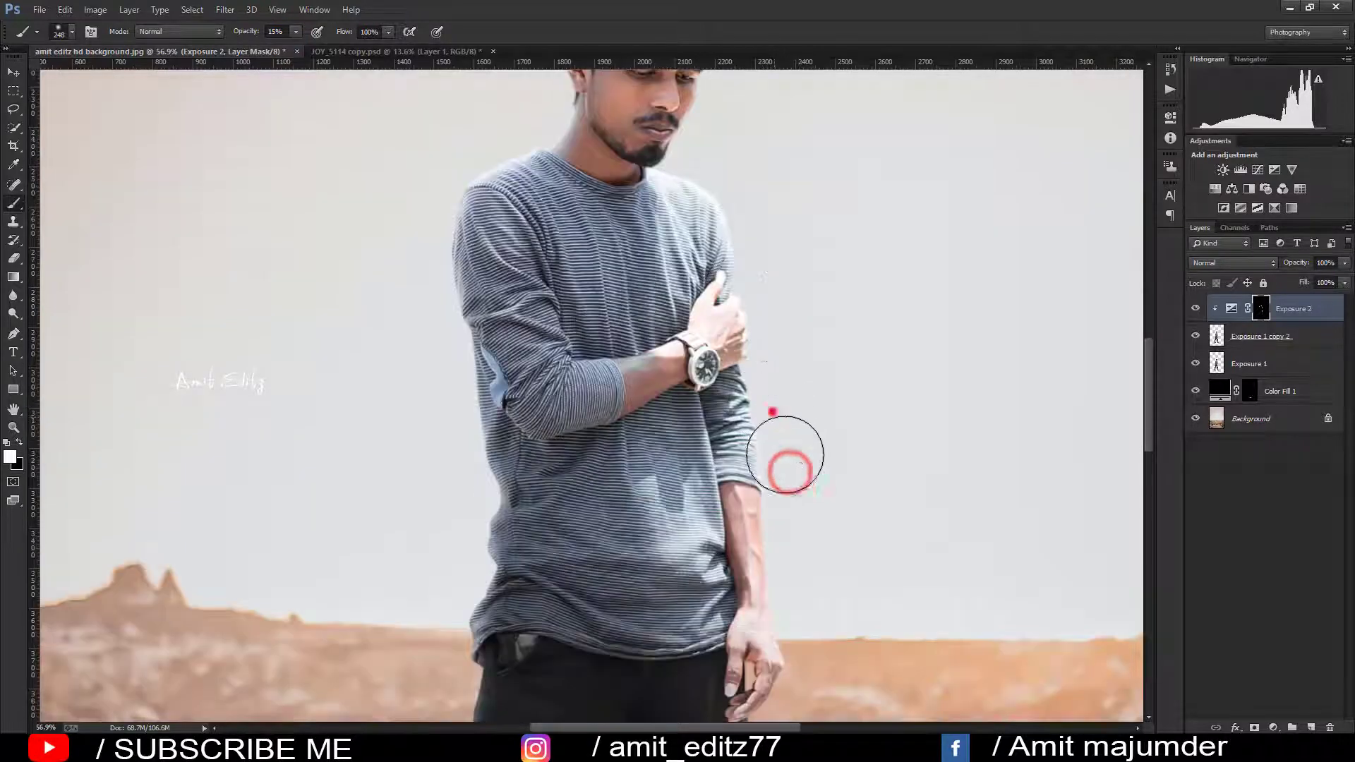
{"action": "scroll", "coordinate": [755, 281], "scroll_direction": "down", "scroll_amount": 3}
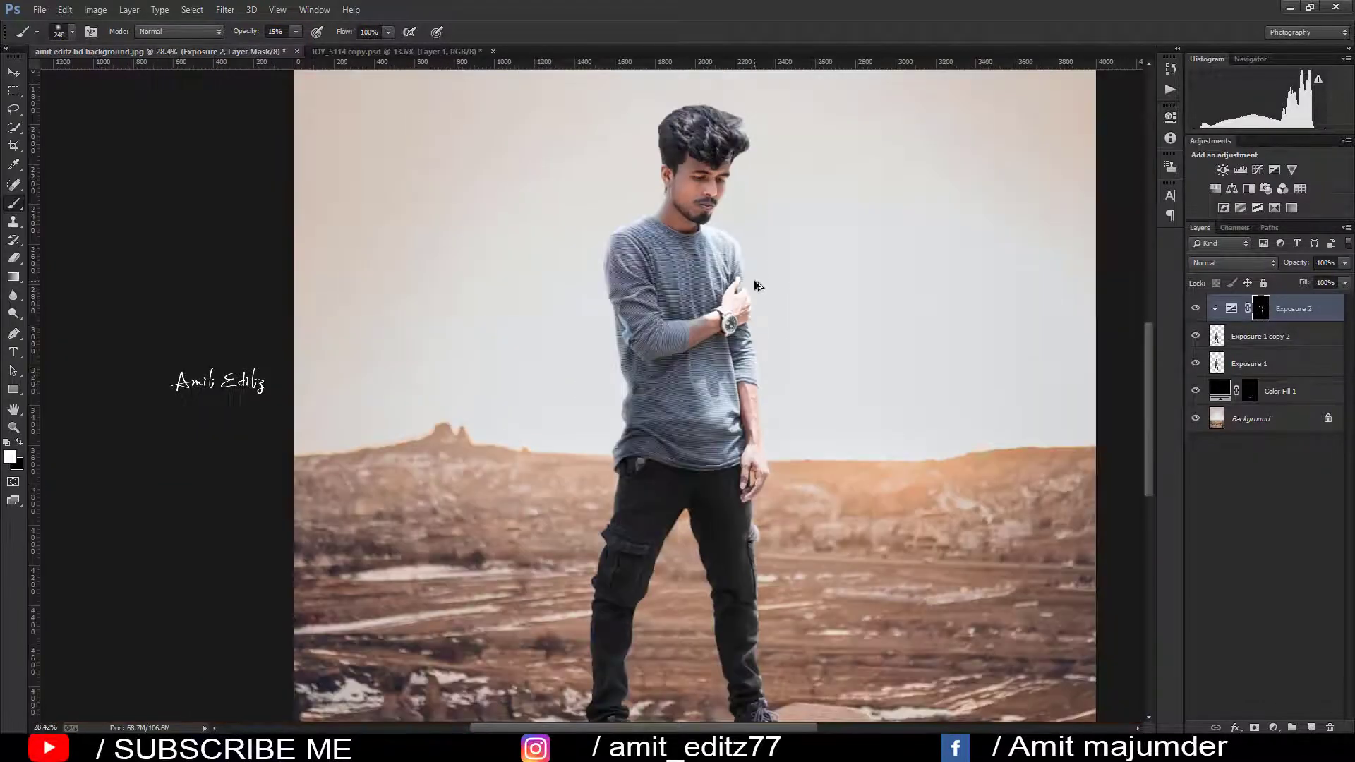
{"action": "scroll", "coordinate": [739, 191], "scroll_direction": "up", "scroll_amount": 1}
{"action": "scroll", "coordinate": [738, 185], "scroll_direction": "up", "scroll_amount": 3}
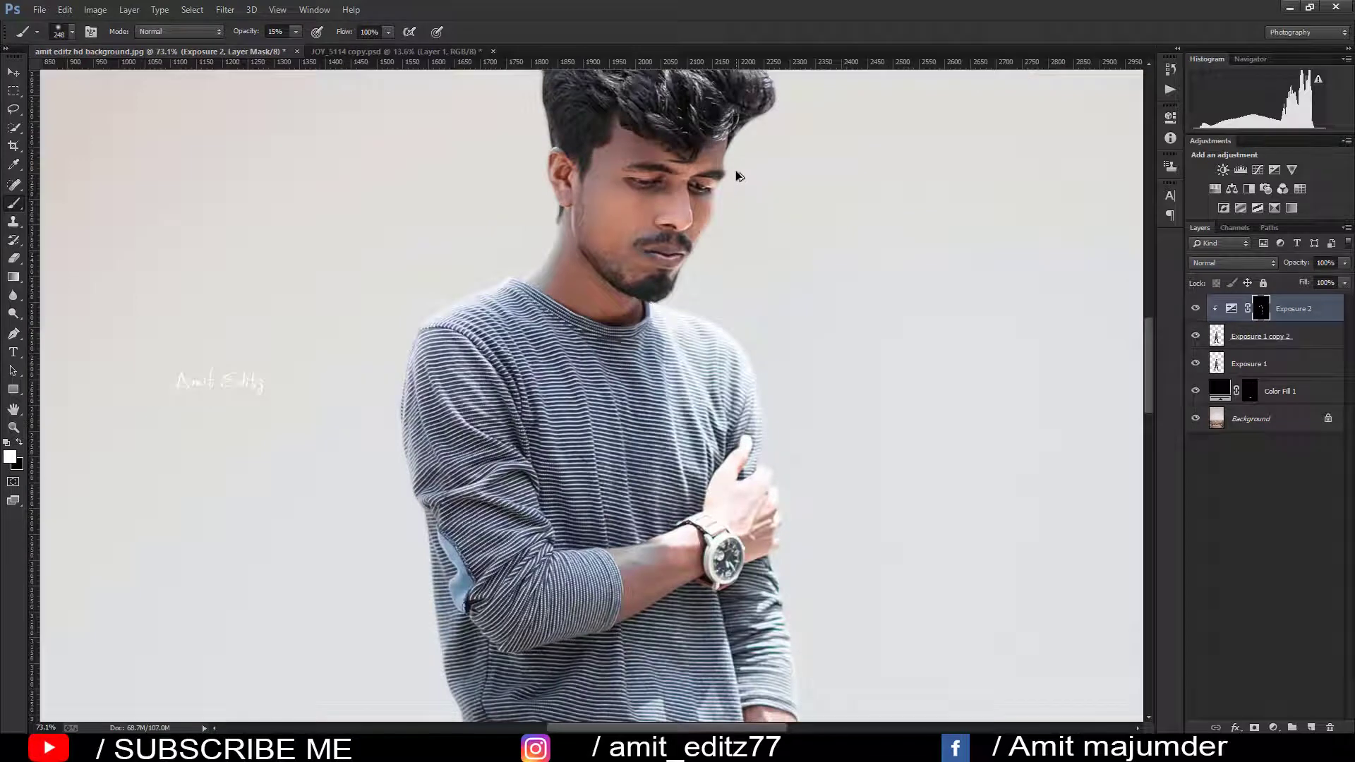
{"action": "scroll", "coordinate": [719, 204], "scroll_direction": "up", "scroll_amount": 3}
{"action": "scroll", "coordinate": [719, 204], "scroll_direction": "right", "scroll_amount": 3}
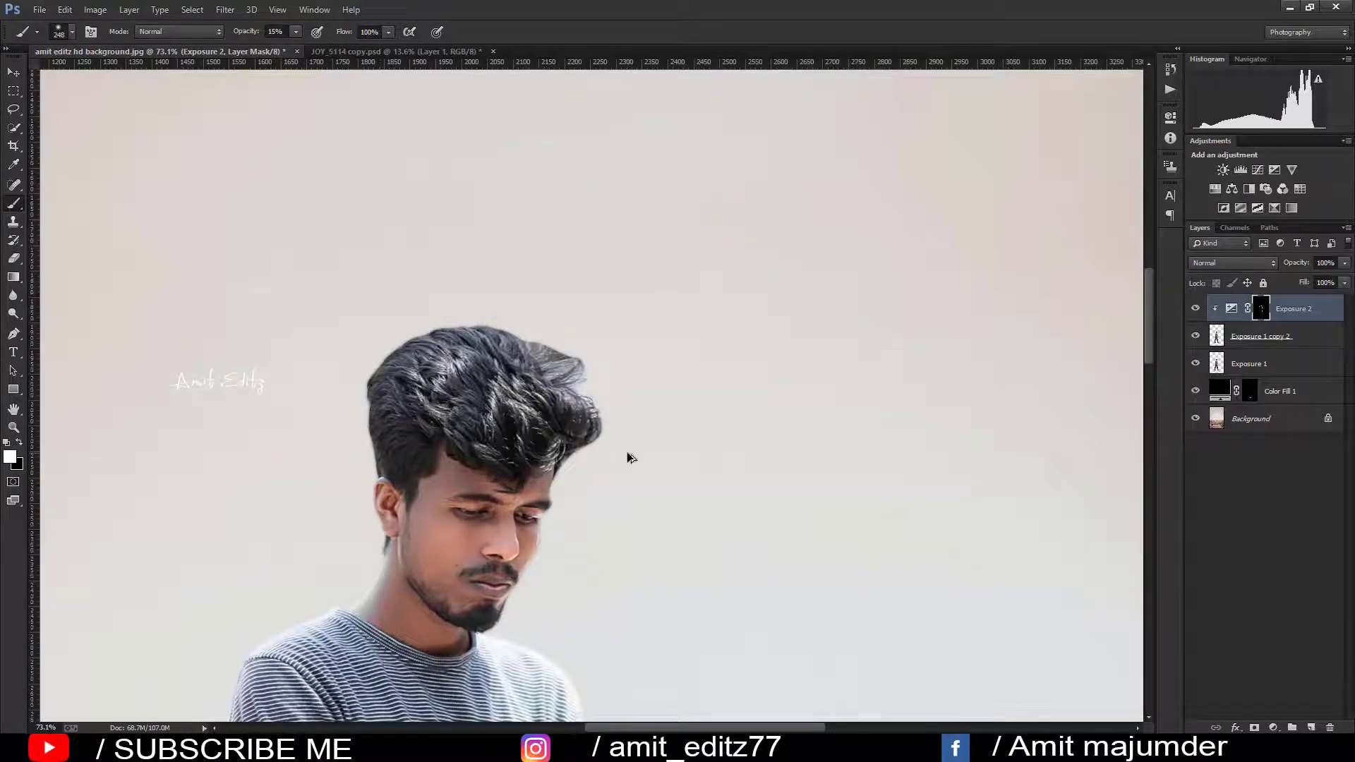
{"action": "scroll", "coordinate": [361, 409], "scroll_direction": "up", "scroll_amount": 1}
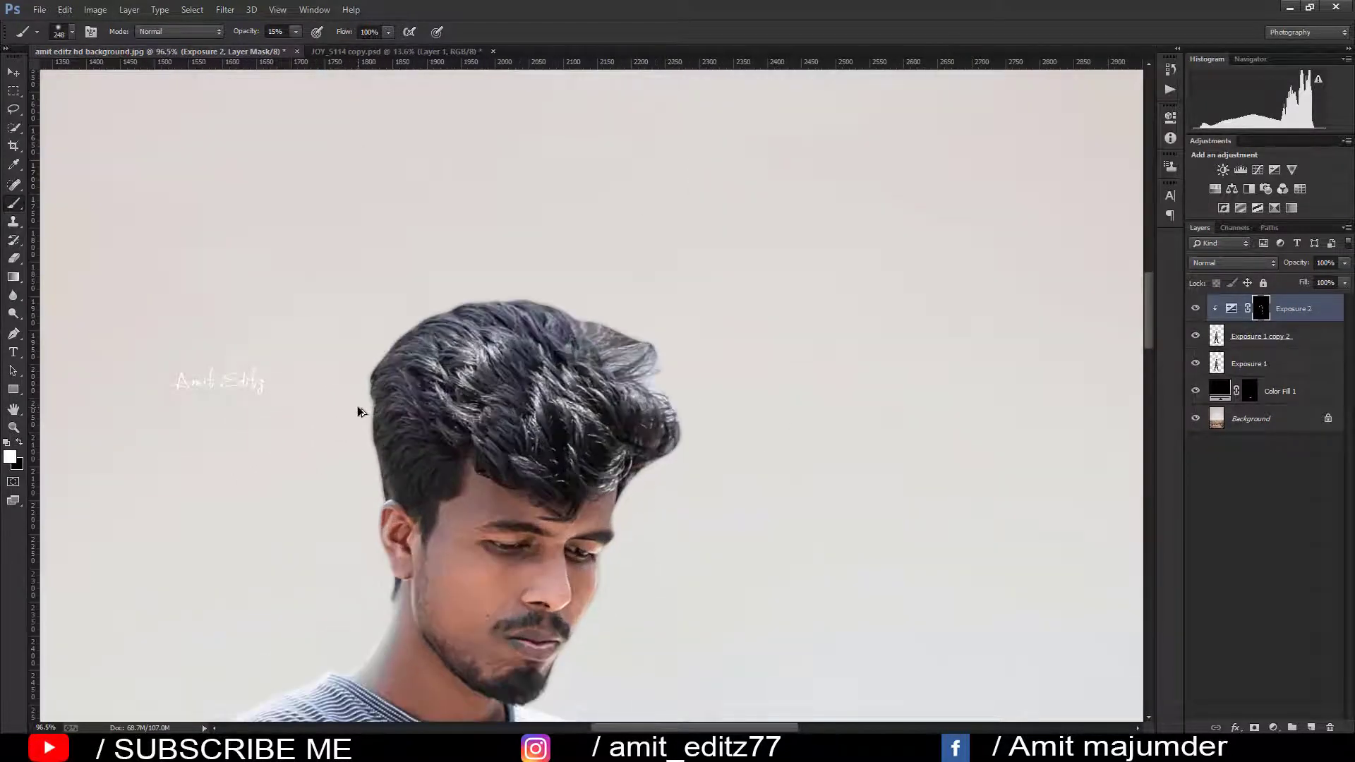
{"action": "left_click", "coordinate": [1254, 336]}
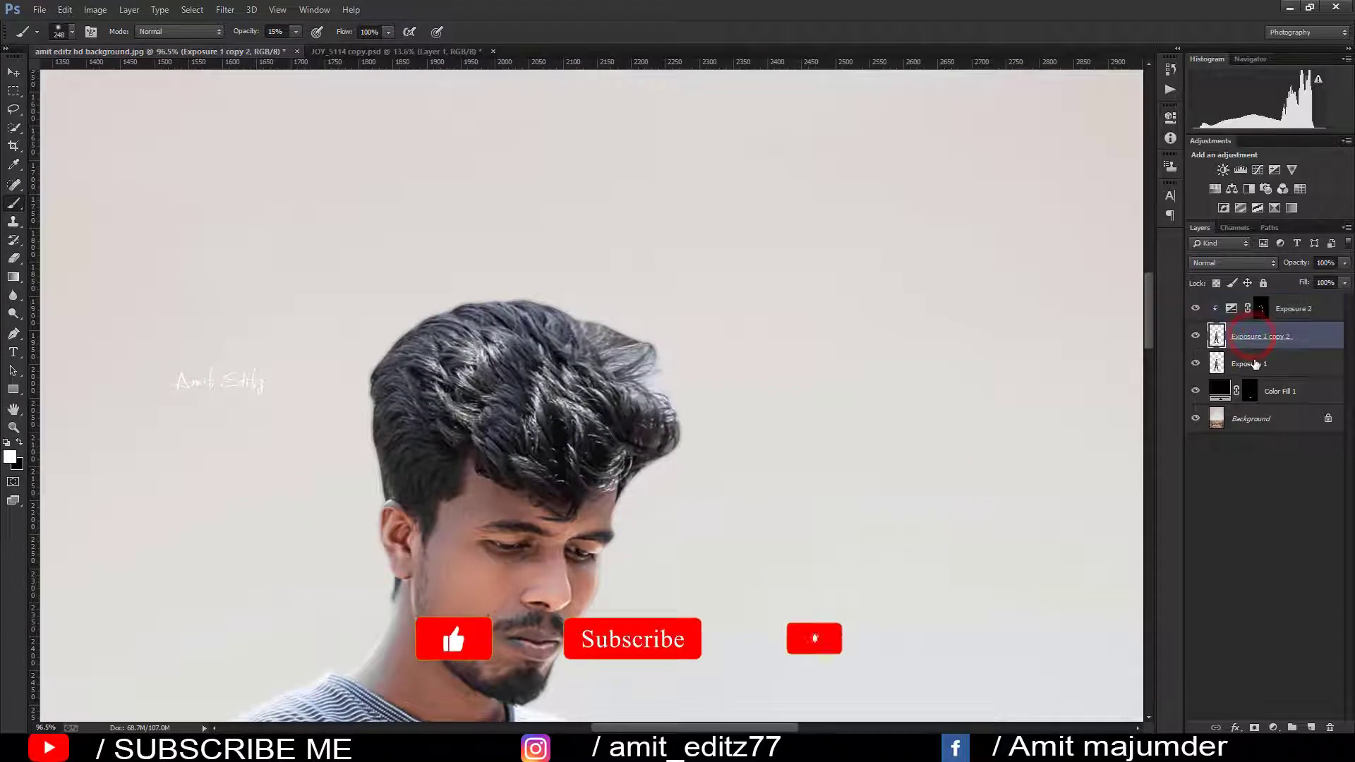
- Select the Exposure layers, undoing two accidental Merge Visible attempts
{"action": "left_click", "coordinate": [1254, 363], "text": "ctrl"}
{"action": "right_click", "coordinate": [1254, 363]}
{"action": "left_click", "coordinate": [1104, 527]}
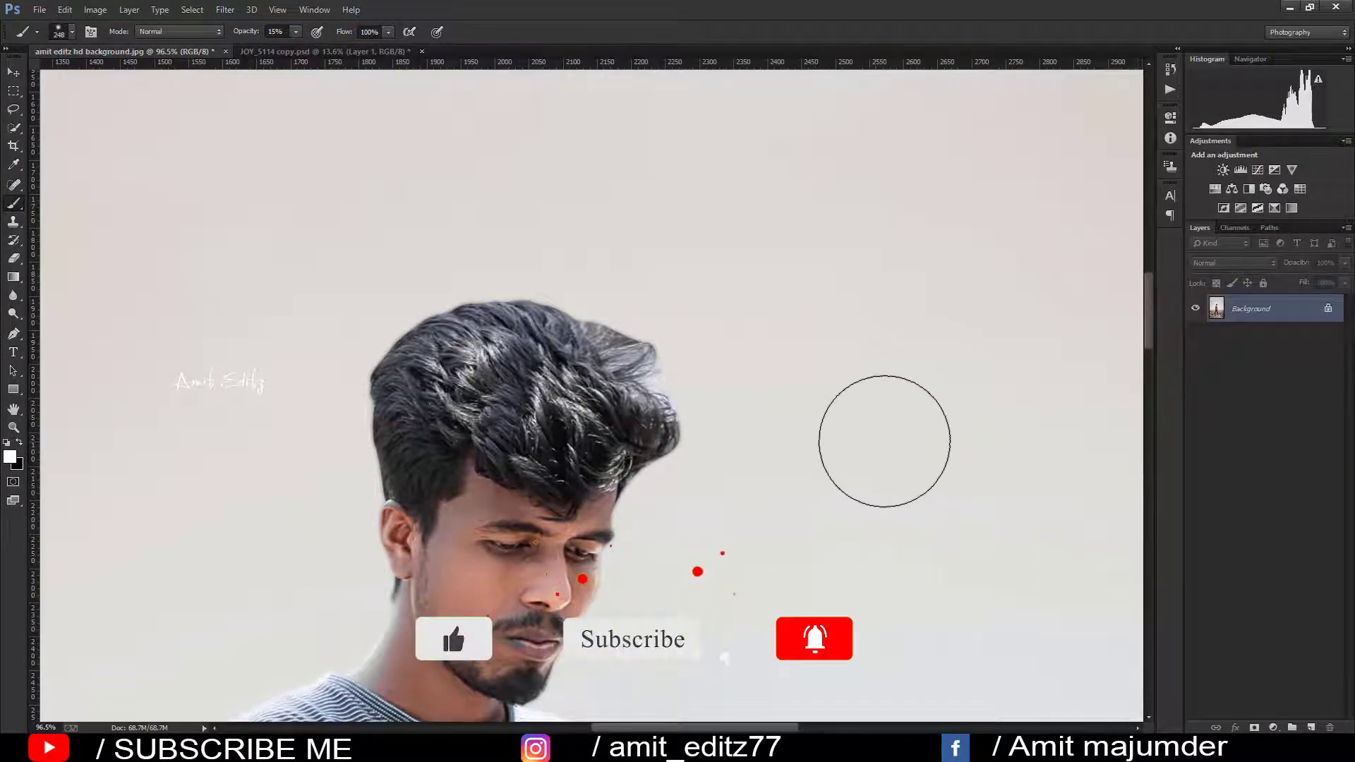
{"action": "key", "text": "ctrl+z"}
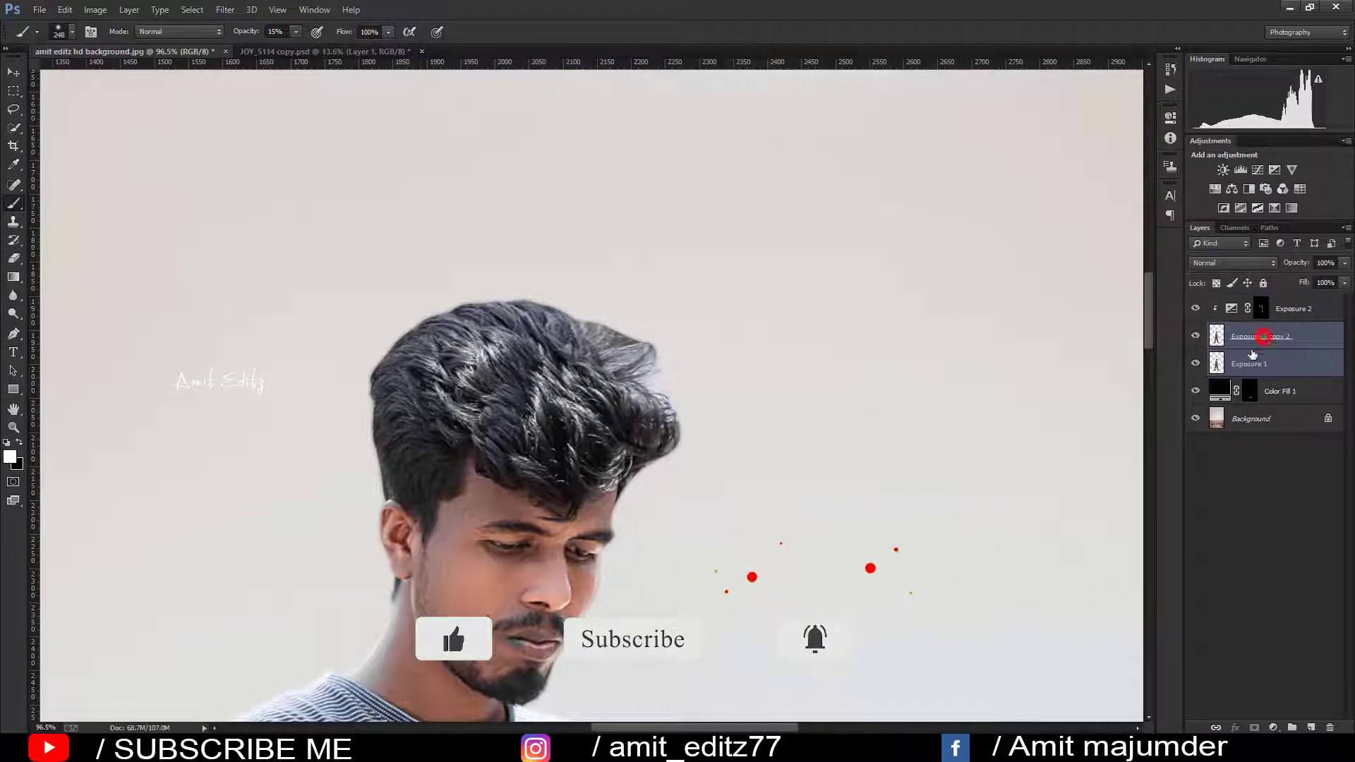
{"action": "right_click", "coordinate": [1242, 357]}
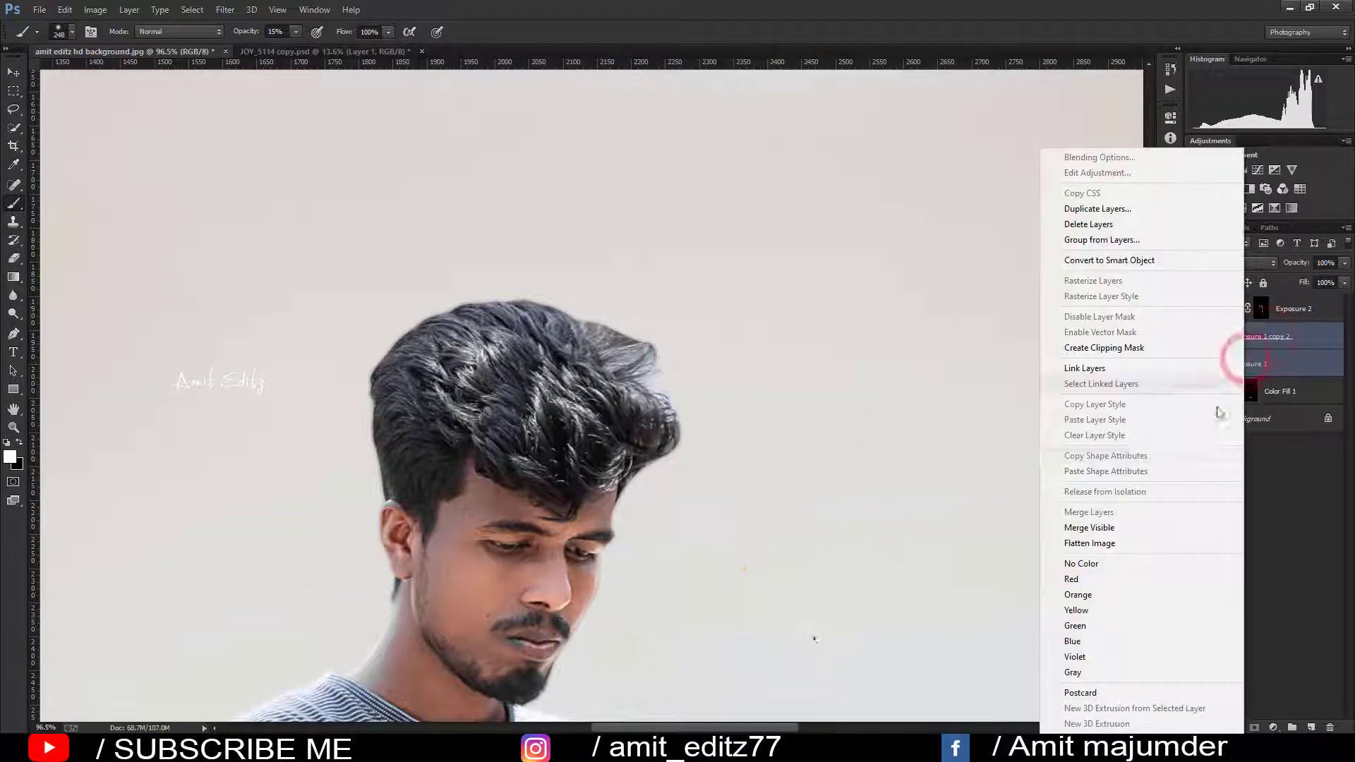
{"action": "left_click", "coordinate": [1090, 528]}
{"action": "key", "text": "ctrl+z"}
- Merge Exposure 1 copy 2, then the remaining Exposure layers, into a single Exposure 2 layer
{"action": "left_click", "coordinate": [1266, 337]}
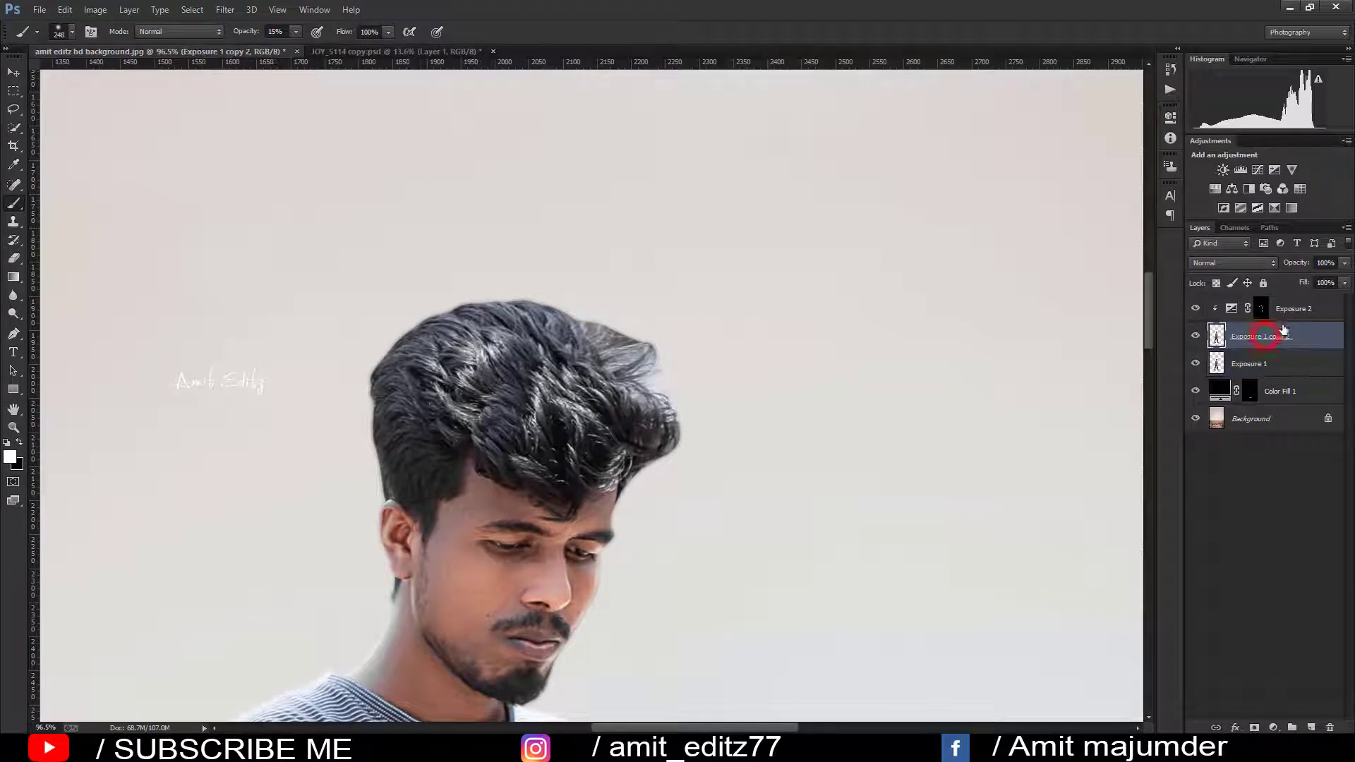
{"action": "right_click", "coordinate": [1293, 317]}
{"action": "left_click", "coordinate": [1158, 513]}
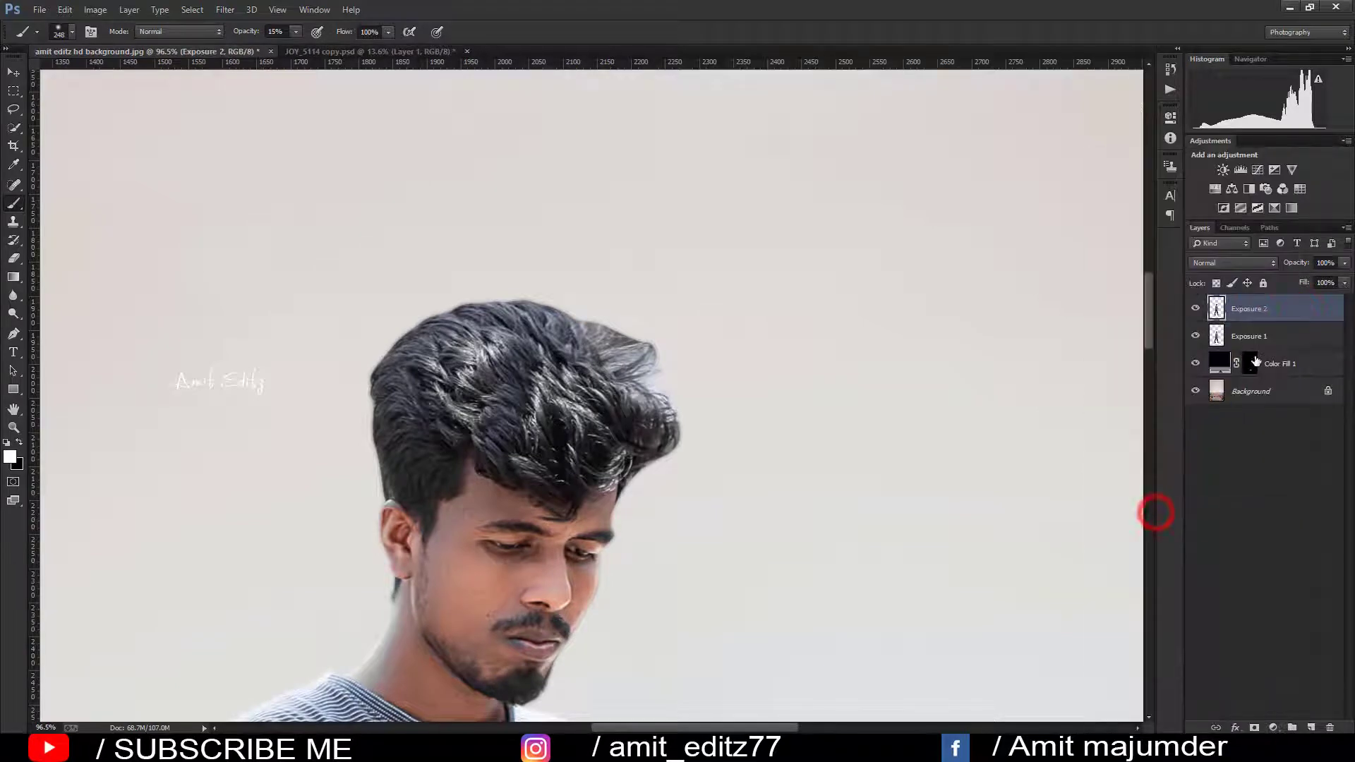
{"action": "left_click", "coordinate": [1258, 339], "text": "ctrl"}
{"action": "right_click", "coordinate": [1258, 338]}
{"action": "left_click", "coordinate": [1132, 511]}
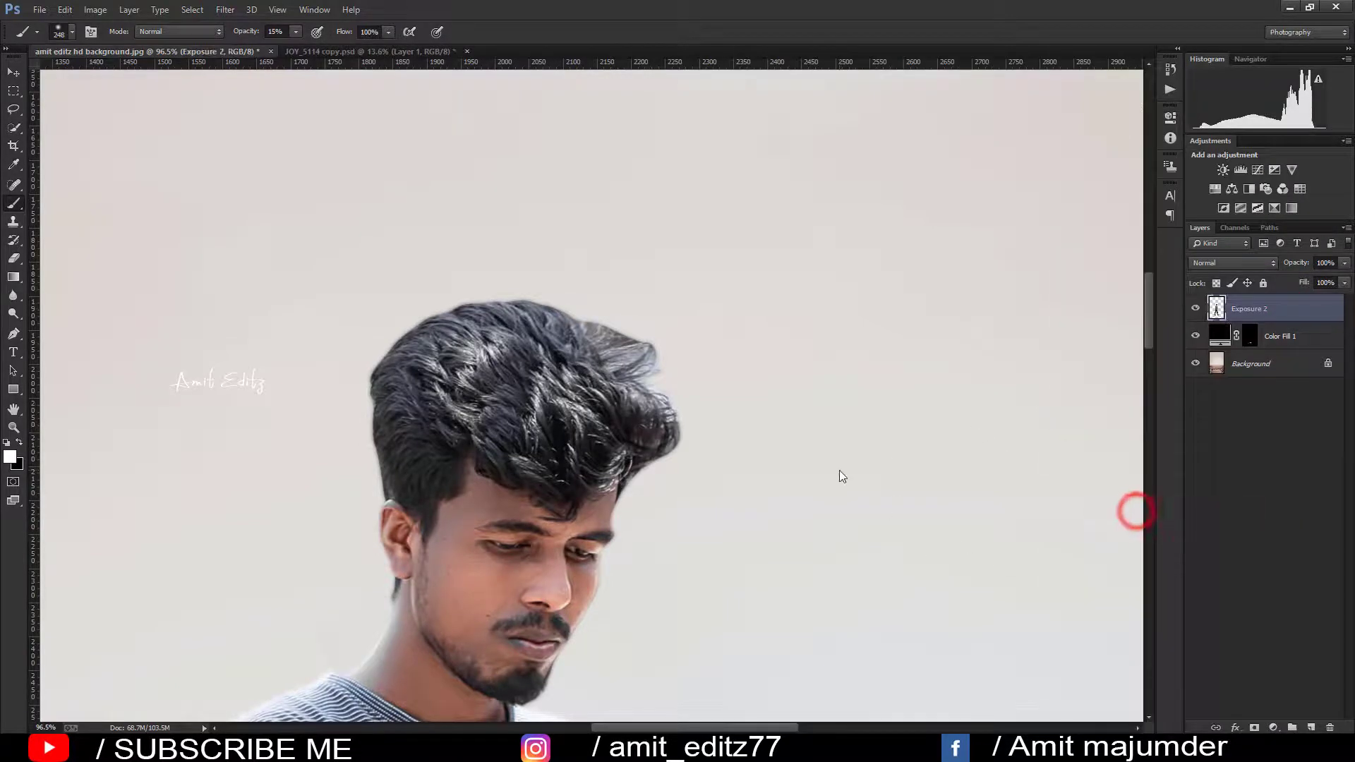
{"action": "scroll", "coordinate": [648, 482], "scroll_direction": "down", "scroll_amount": 1}
{"action": "scroll", "coordinate": [647, 477], "scroll_direction": "down", "scroll_amount": 1}
{"action": "scroll", "coordinate": [646, 477], "scroll_direction": "down", "scroll_amount": 2}
{"action": "scroll", "coordinate": [671, 452], "scroll_direction": "up", "scroll_amount": 2}
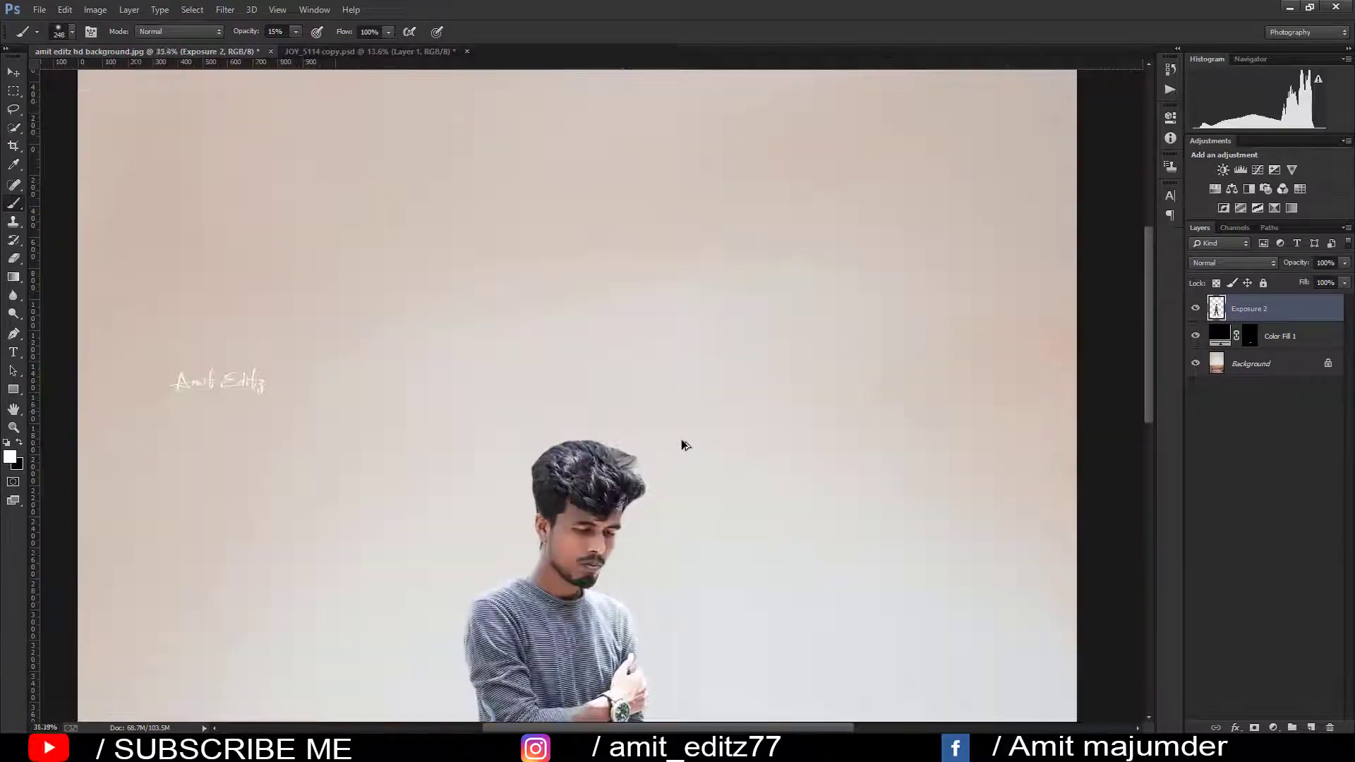
- Shrink the brush and mask away the rough strands along the right hair edge
{"action": "scroll", "coordinate": [438, 532], "scroll_direction": "up", "scroll_amount": 4}
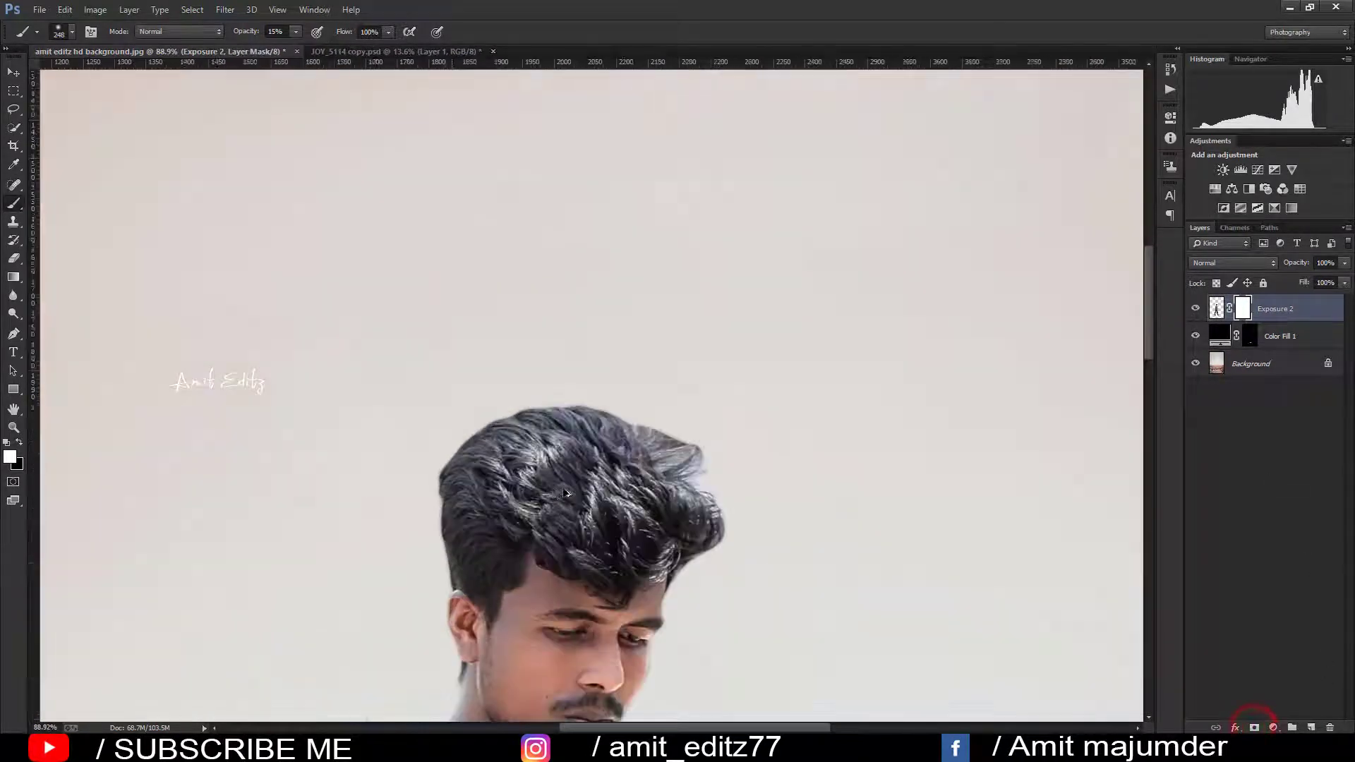
{"action": "scroll", "coordinate": [439, 532], "scroll_direction": "up", "scroll_amount": 4}
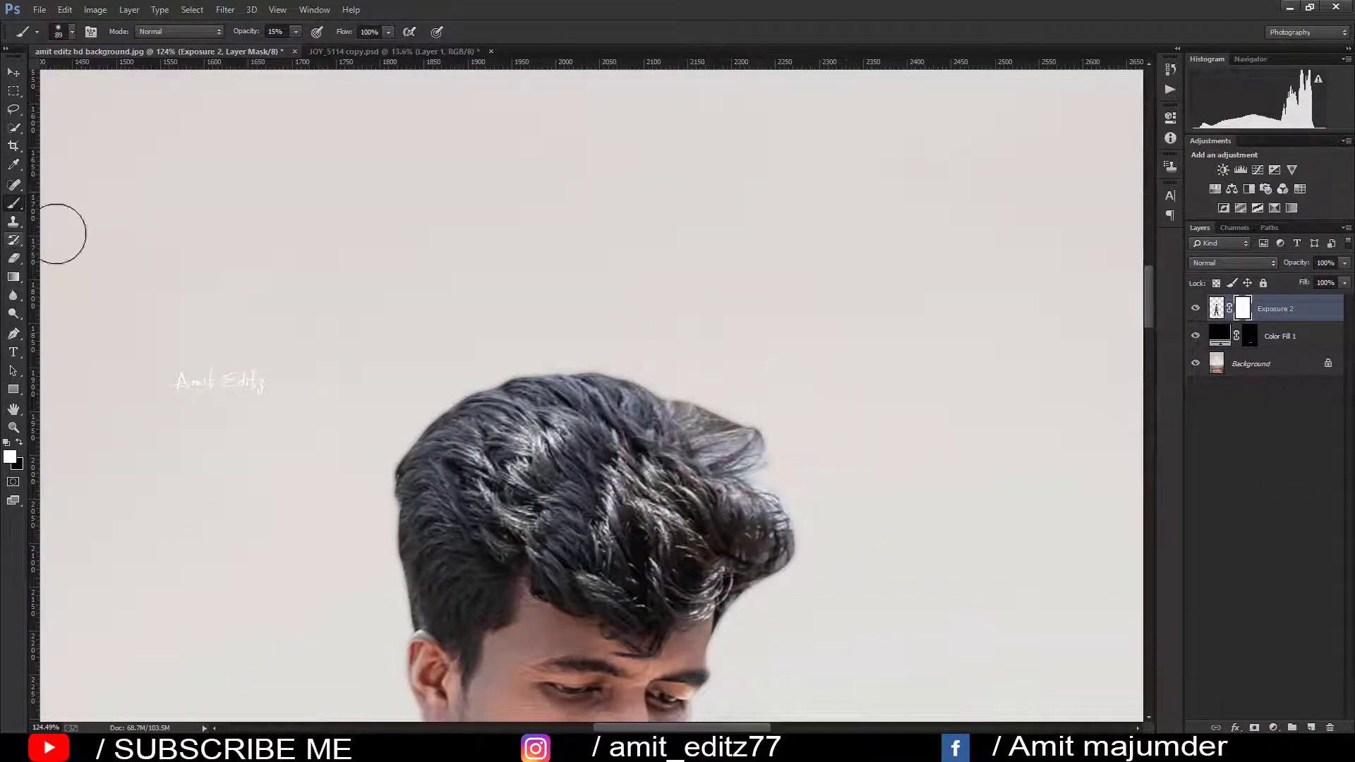
{"action": "left_click_drag", "start_coordinate": [736, 417], "coordinate": [679, 405]}
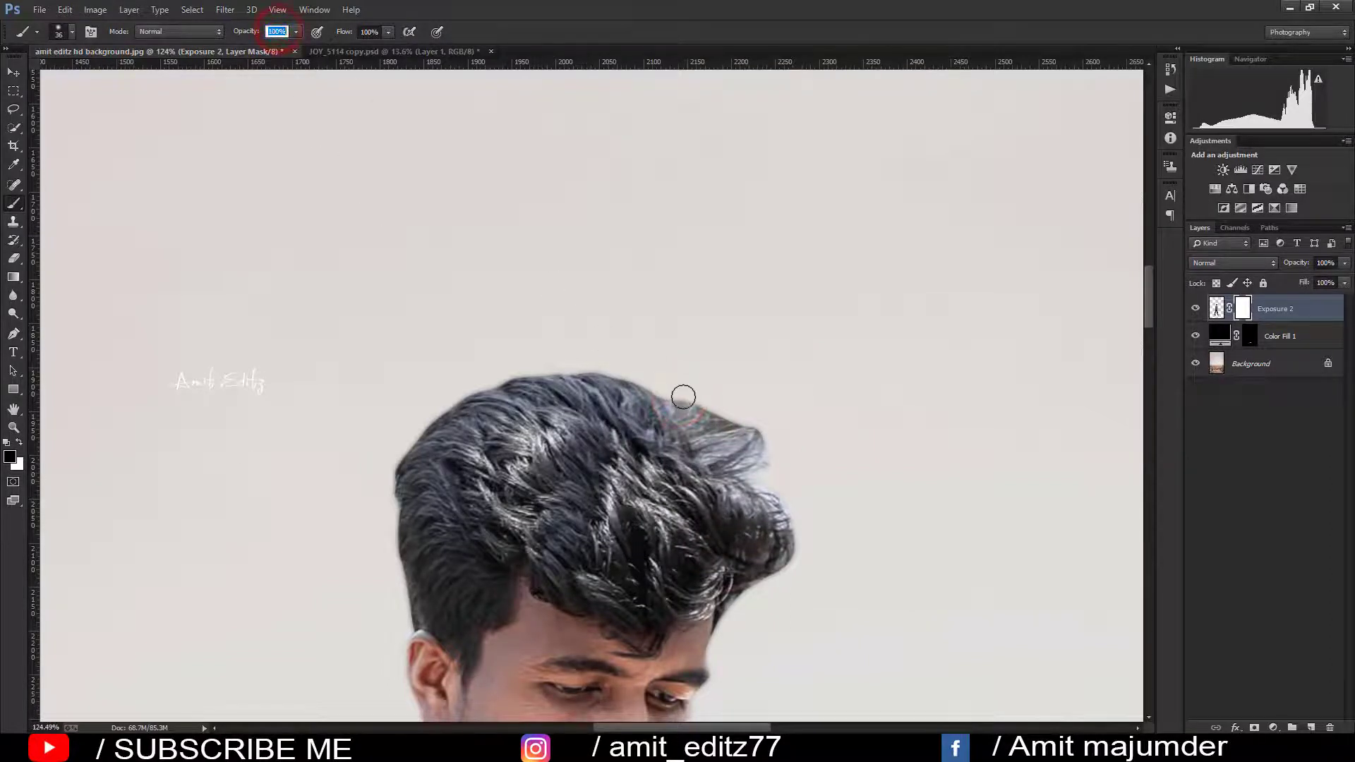
{"action": "left_click_drag", "start_coordinate": [679, 394], "coordinate": [716, 408]}
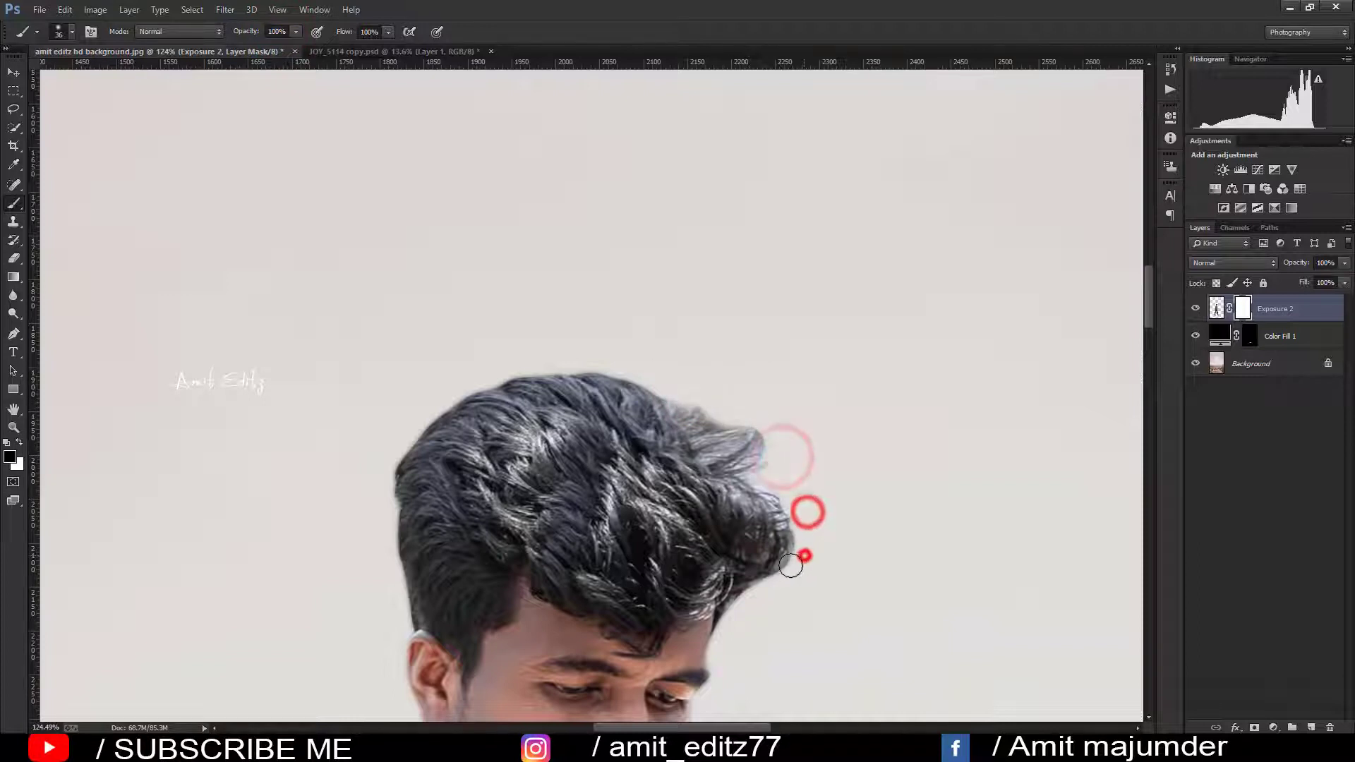
{"action": "left_click_drag", "start_coordinate": [808, 521], "coordinate": [734, 604]}
{"action": "scroll", "coordinate": [894, 333], "scroll_direction": "down", "scroll_amount": 2}
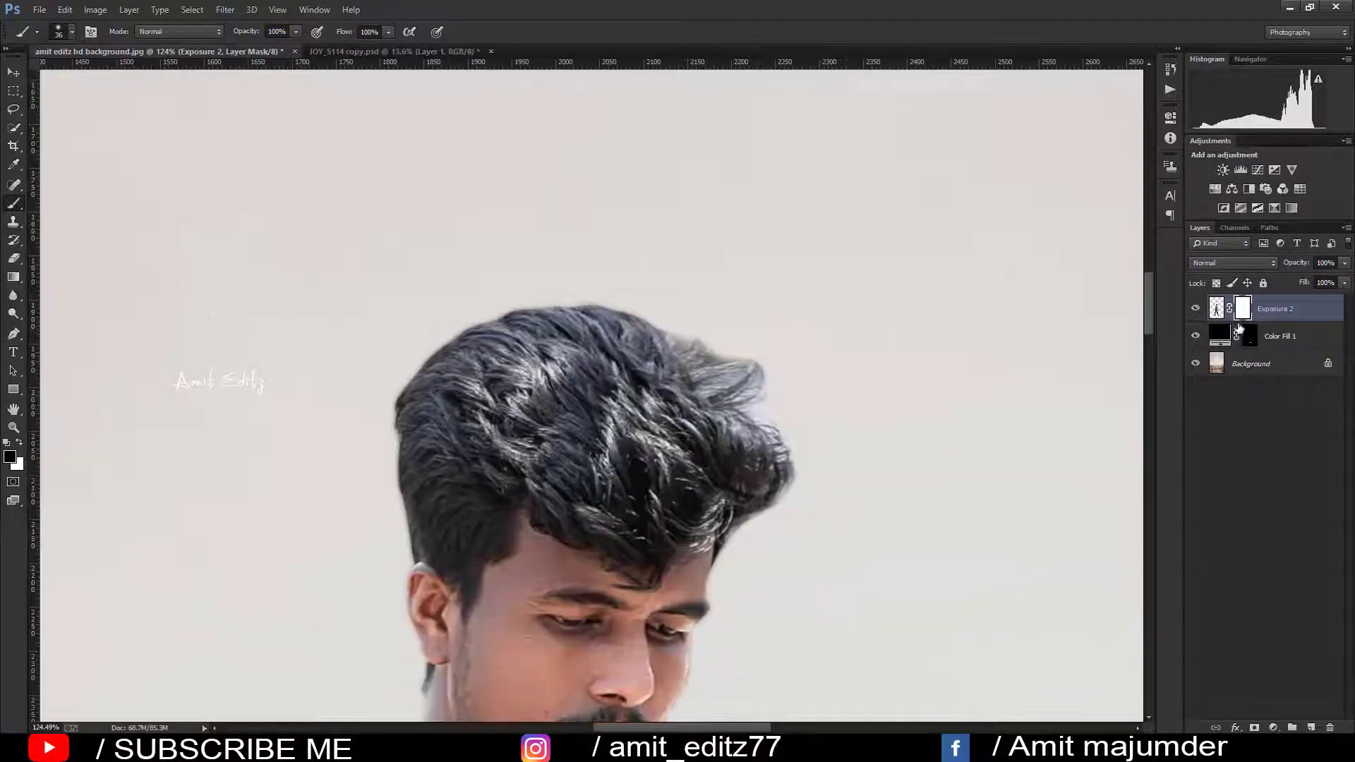
- Apply the Exposure 2 layer mask permanently and zoom out to frame the head
{"action": "right_click", "coordinate": [1244, 312]}
{"action": "left_click", "coordinate": [1213, 351]}
{"action": "key", "text": "ctrl+minus"}
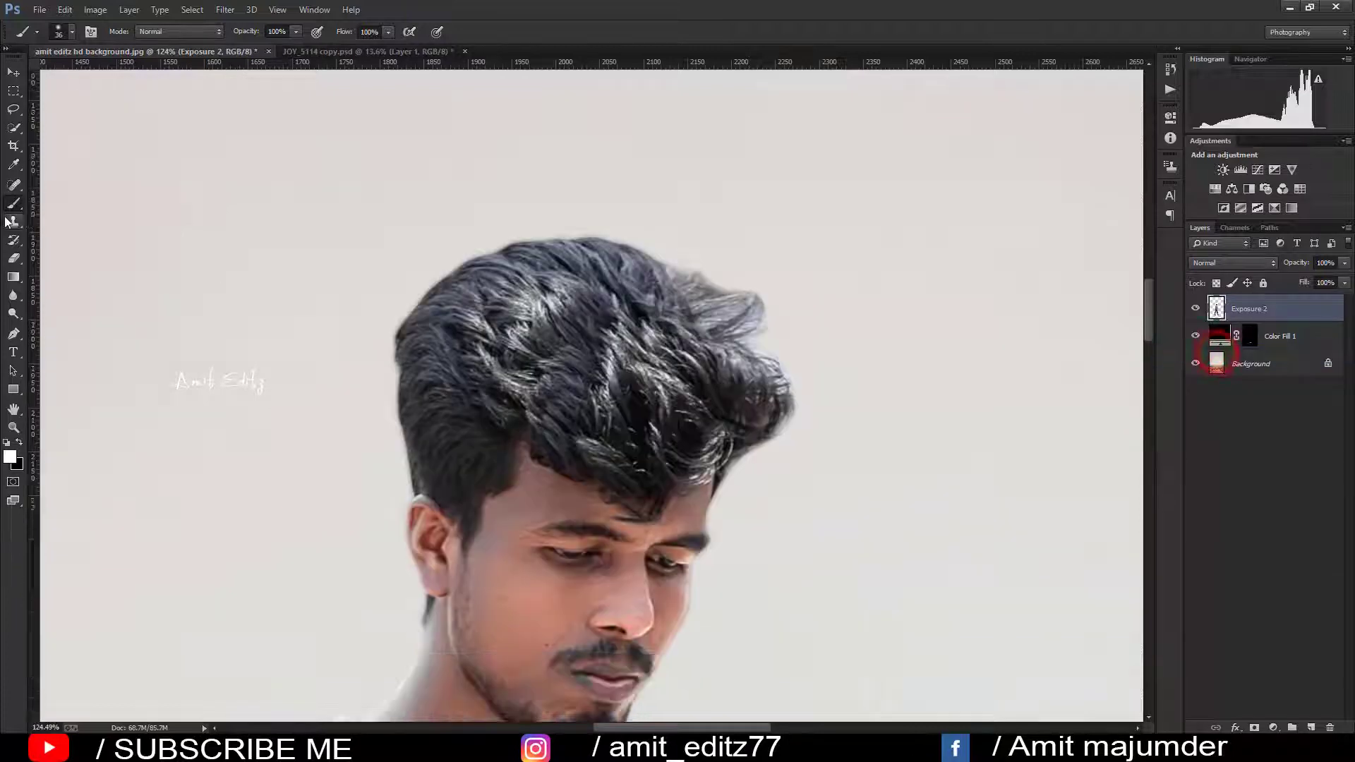
{"action": "scroll", "coordinate": [99, 212], "scroll_direction": "down", "scroll_amount": 5}
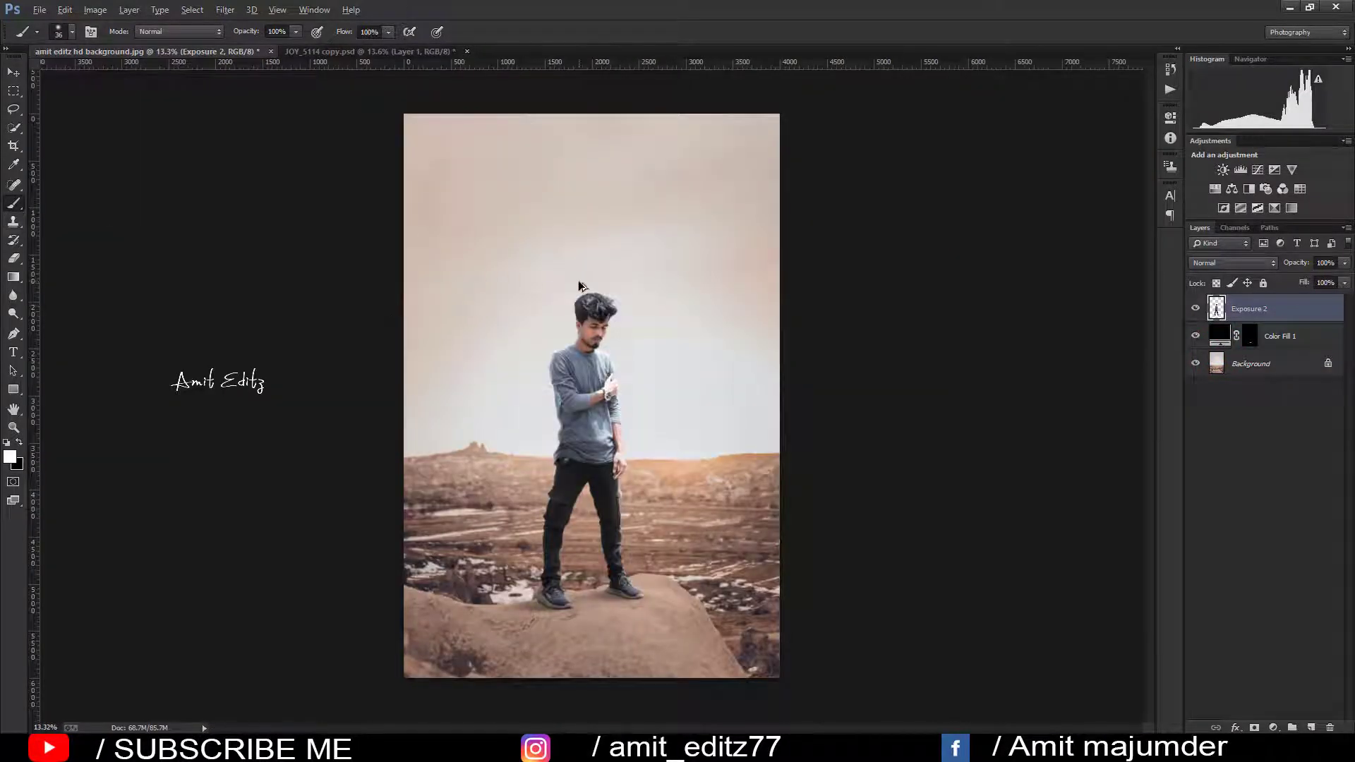
{"action": "scroll", "coordinate": [577, 273], "scroll_direction": "up", "scroll_amount": 2}
{"action": "scroll", "coordinate": [577, 273], "scroll_direction": "up", "scroll_amount": 4}
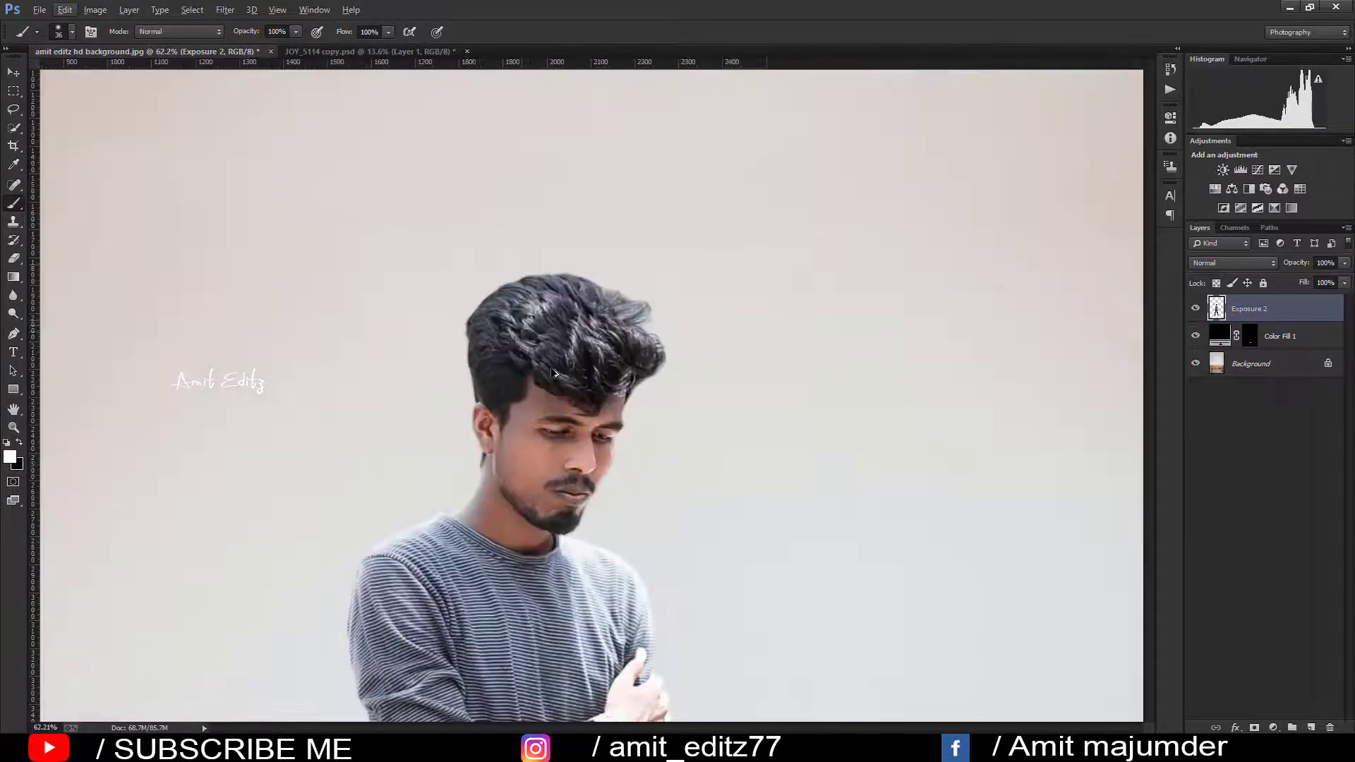
{"action": "scroll", "coordinate": [332, 324], "scroll_direction": "up", "scroll_amount": 2}
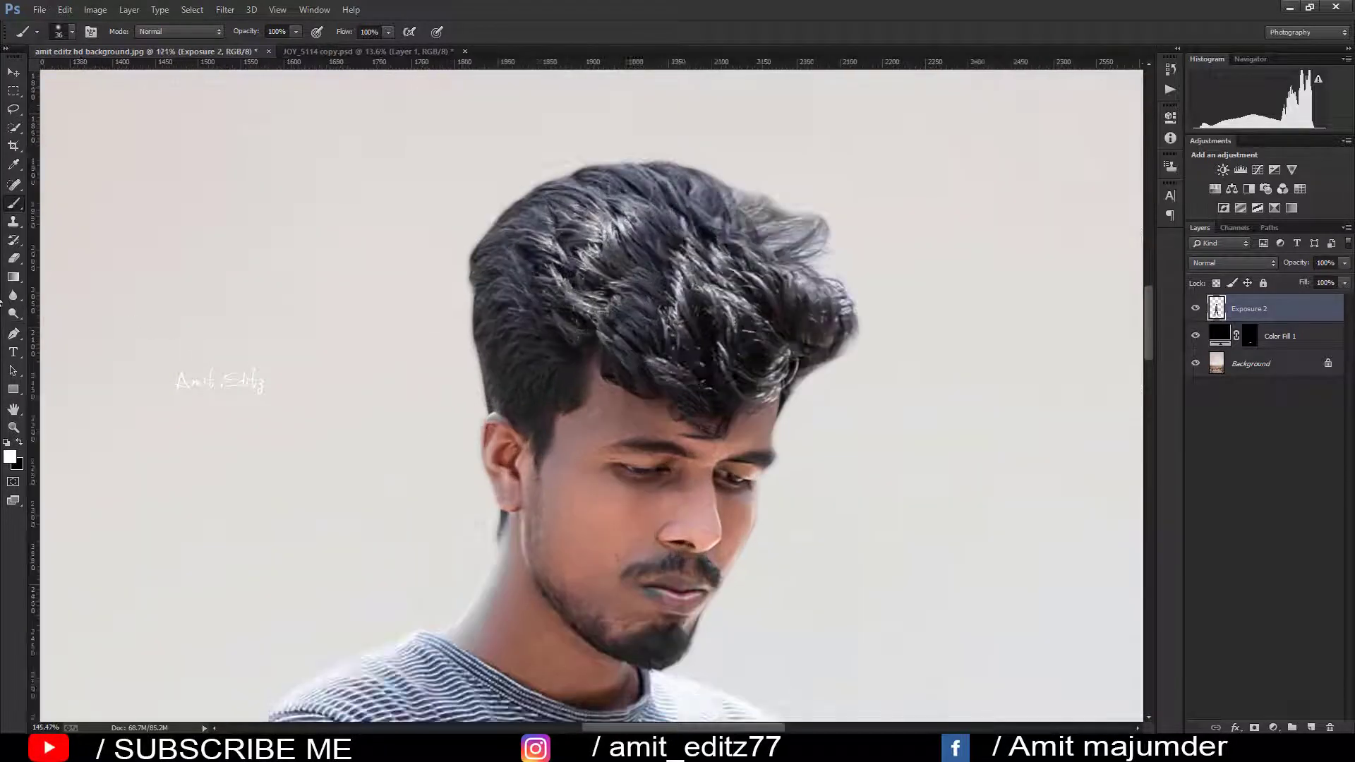
{"action": "scroll", "coordinate": [332, 325], "scroll_direction": "up", "scroll_amount": 2}
- Smudge the right, upper and left hair edges outward into wispy strands, shrinking the brush partway
{"action": "left_click", "coordinate": [13, 295]}
{"action": "left_click", "coordinate": [71, 323]}
{"action": "scroll", "coordinate": [991, 290], "scroll_direction": "left", "scroll_amount": 1}
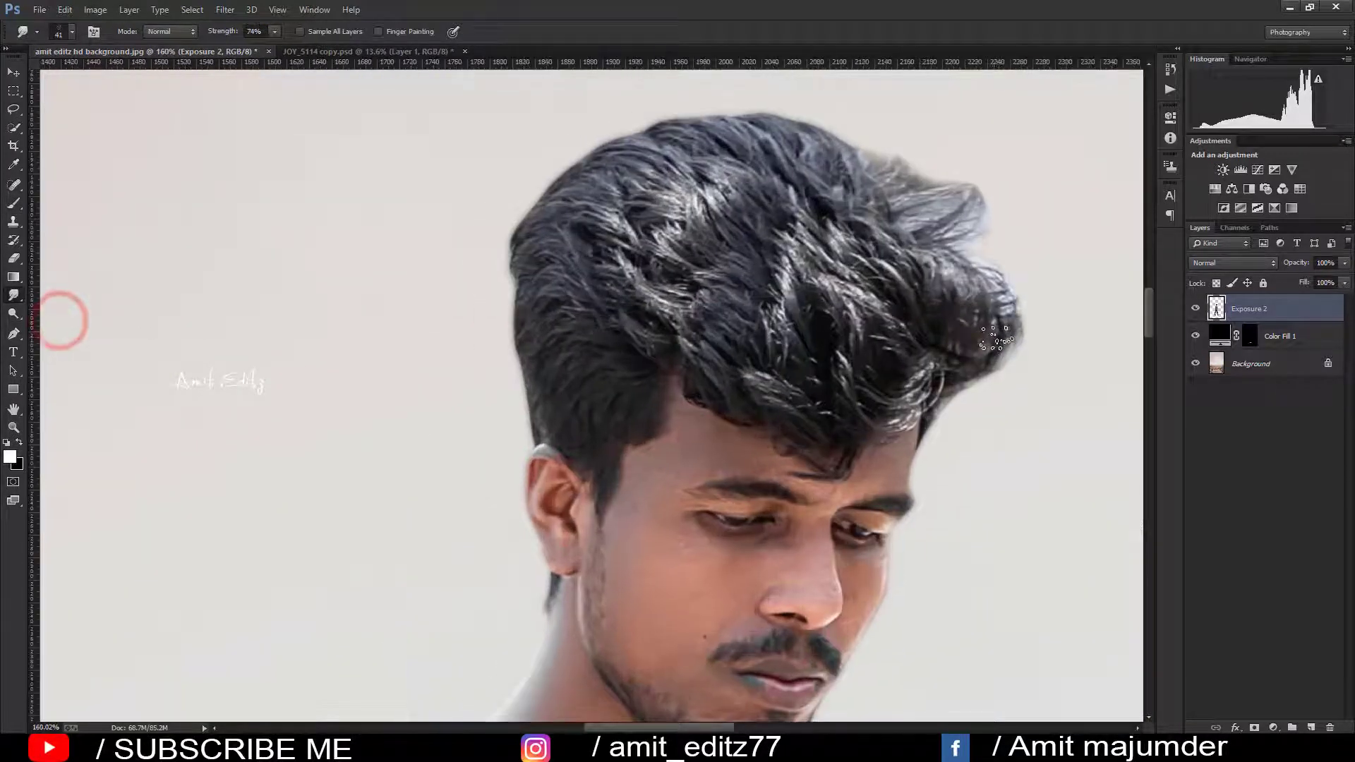
{"action": "mouse_move", "coordinate": [993, 347]}
{"action": "left_mouse_down"}
{"action": "mouse_move", "coordinate": [1002, 280]}
{"action": "mouse_move", "coordinate": [1006, 314]}
{"action": "left_mouse_up"}
{"action": "mouse_move", "coordinate": [937, 257]}
{"action": "left_mouse_down"}
{"action": "mouse_move", "coordinate": [987, 261]}
{"action": "mouse_move", "coordinate": [898, 203]}
{"action": "mouse_move", "coordinate": [917, 194]}
{"action": "mouse_move", "coordinate": [891, 180]}
{"action": "mouse_move", "coordinate": [910, 176]}
{"action": "mouse_move", "coordinate": [862, 146]}
{"action": "mouse_move", "coordinate": [741, 121]}
{"action": "mouse_move", "coordinate": [630, 138]}
{"action": "left_mouse_up"}
{"action": "left_click", "coordinate": [559, 169]}
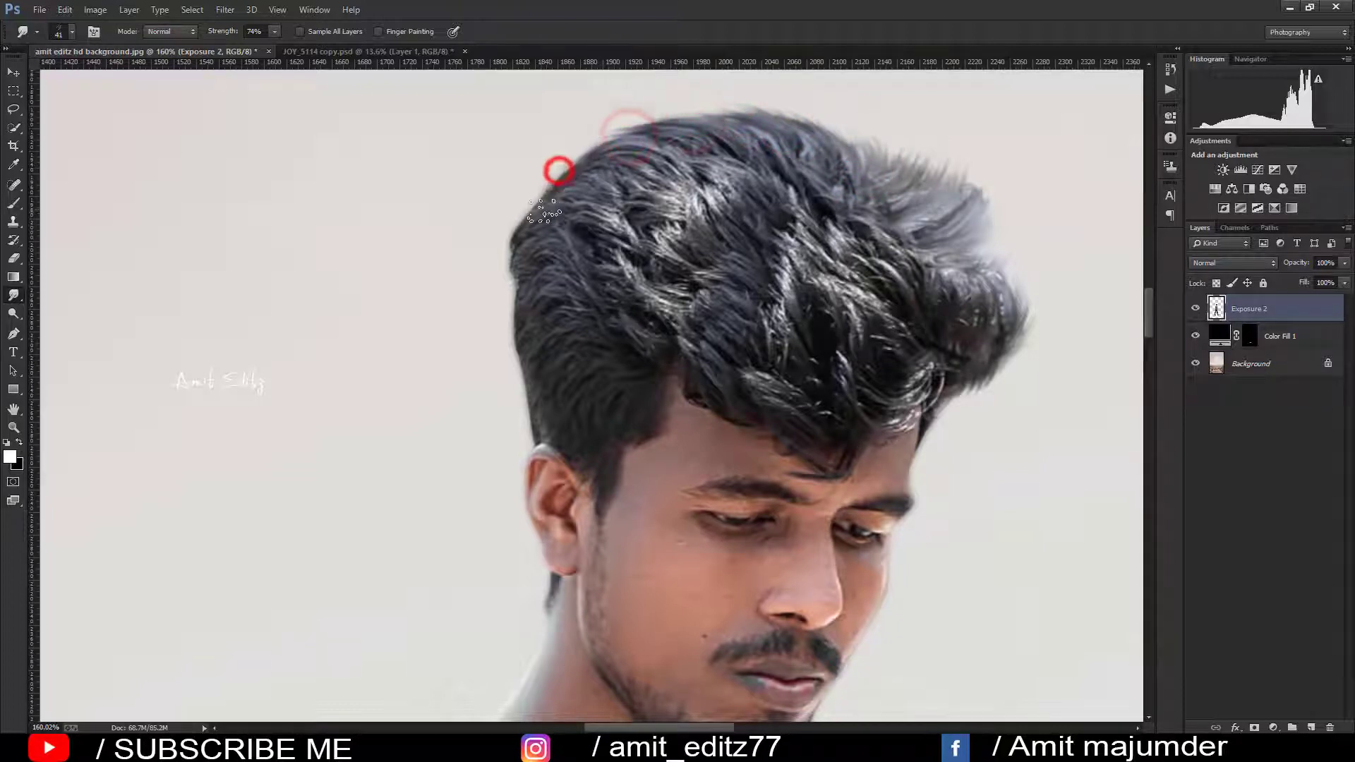
{"action": "key", "text": "bracketleft"}
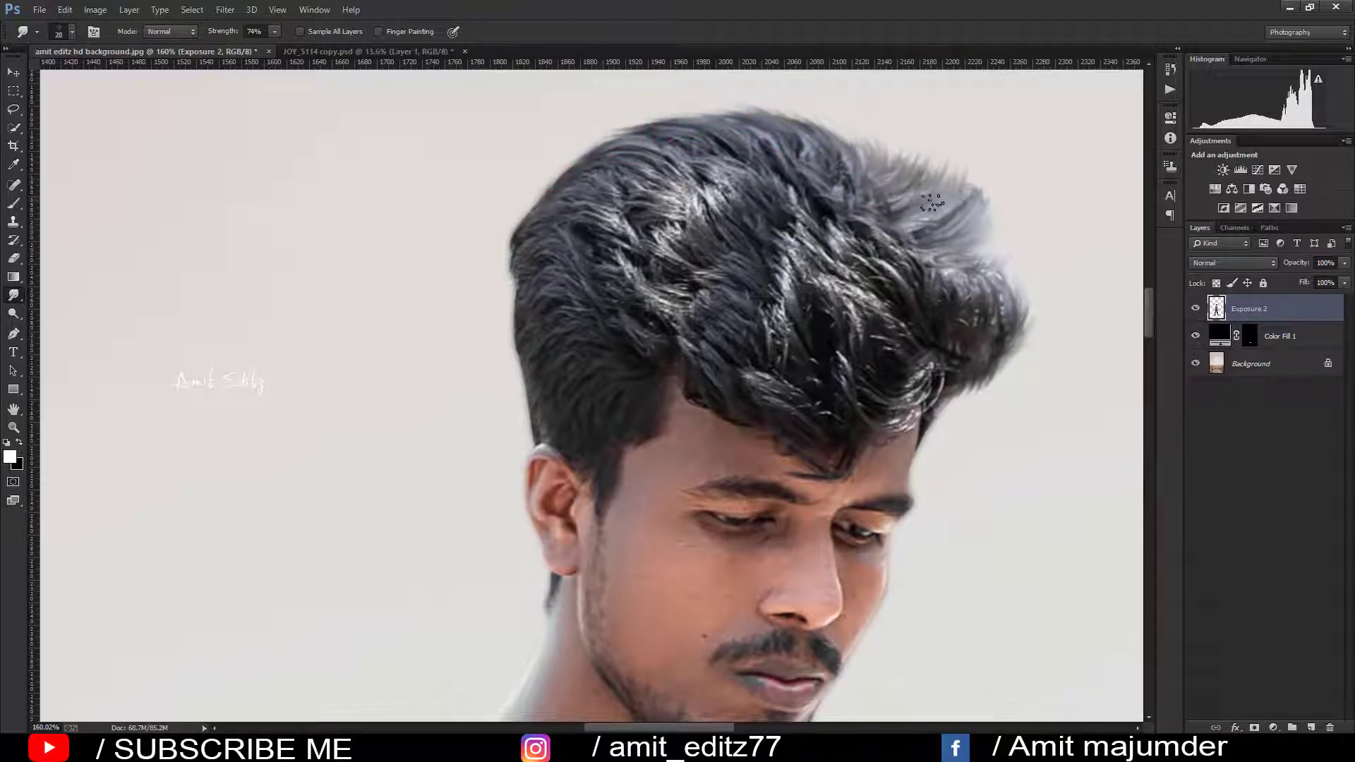
{"action": "mouse_move", "coordinate": [931, 193]}
{"action": "left_mouse_down"}
{"action": "mouse_move", "coordinate": [953, 202]}
{"action": "mouse_move", "coordinate": [940, 220]}
{"action": "mouse_move", "coordinate": [974, 163]}
{"action": "mouse_move", "coordinate": [940, 157]}
{"action": "mouse_move", "coordinate": [946, 176]}
{"action": "mouse_move", "coordinate": [901, 187]}
{"action": "mouse_move", "coordinate": [873, 139]}
{"action": "mouse_move", "coordinate": [856, 151]}
{"action": "left_mouse_up"}
{"action": "mouse_move", "coordinate": [970, 228]}
{"action": "left_mouse_down"}
{"action": "mouse_move", "coordinate": [955, 277]}
{"action": "mouse_move", "coordinate": [967, 212]}
{"action": "mouse_move", "coordinate": [1002, 311]}
{"action": "mouse_move", "coordinate": [944, 362]}
{"action": "mouse_move", "coordinate": [490, 275]}
{"action": "left_mouse_up"}
{"action": "scroll", "coordinate": [944, 362], "scroll_direction": "down", "scroll_amount": 2}
{"action": "scroll", "coordinate": [913, 358], "scroll_direction": "down", "scroll_amount": 2}
{"action": "scroll", "coordinate": [490, 275], "scroll_direction": "down", "scroll_amount": 1}
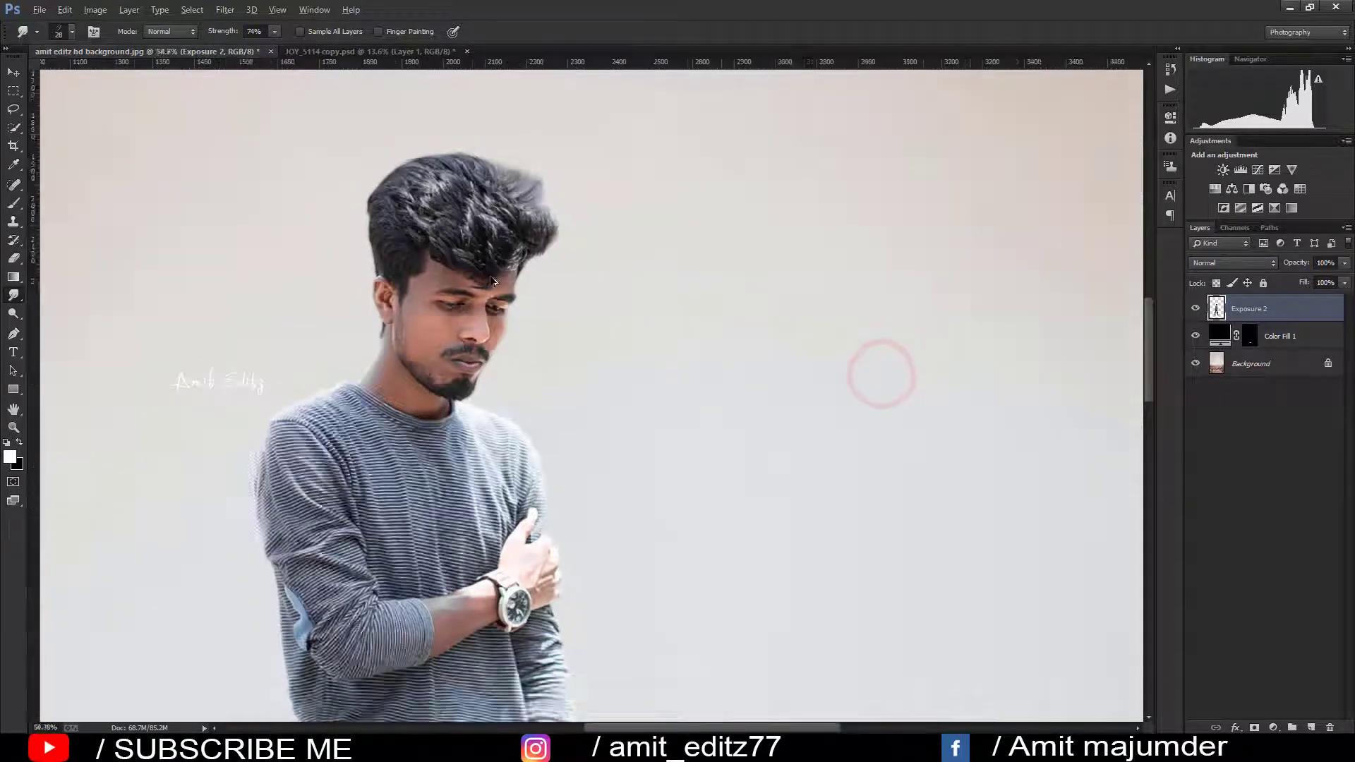
{"action": "scroll", "coordinate": [489, 275], "scroll_direction": "down", "scroll_amount": 2}
{"action": "scroll", "coordinate": [489, 275], "scroll_direction": "down", "scroll_amount": 2}
{"action": "scroll", "coordinate": [492, 280], "scroll_direction": "down", "scroll_amount": 2}
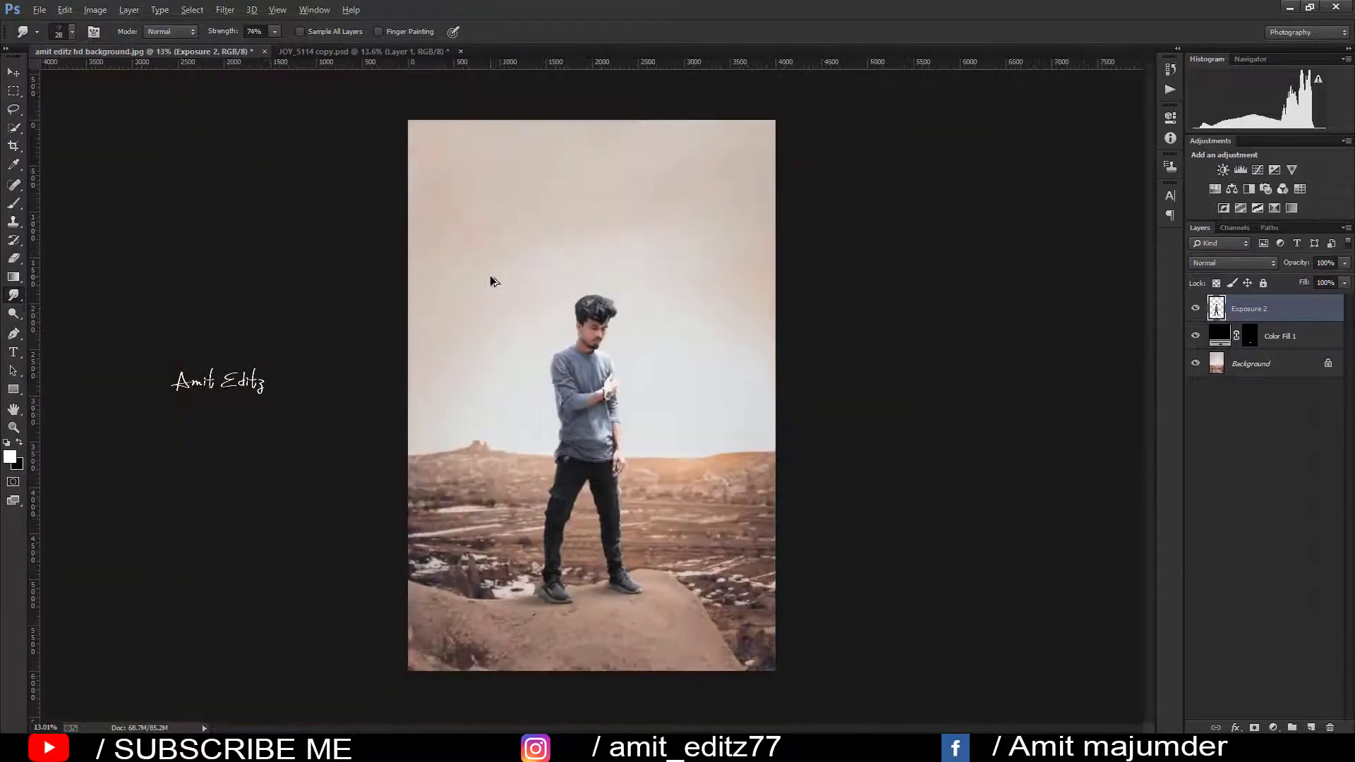
- Add a new Linear Dodge (Add) layer and move it below Exposure 2
{"action": "scroll", "coordinate": [489, 275], "scroll_direction": "up", "scroll_amount": 1}
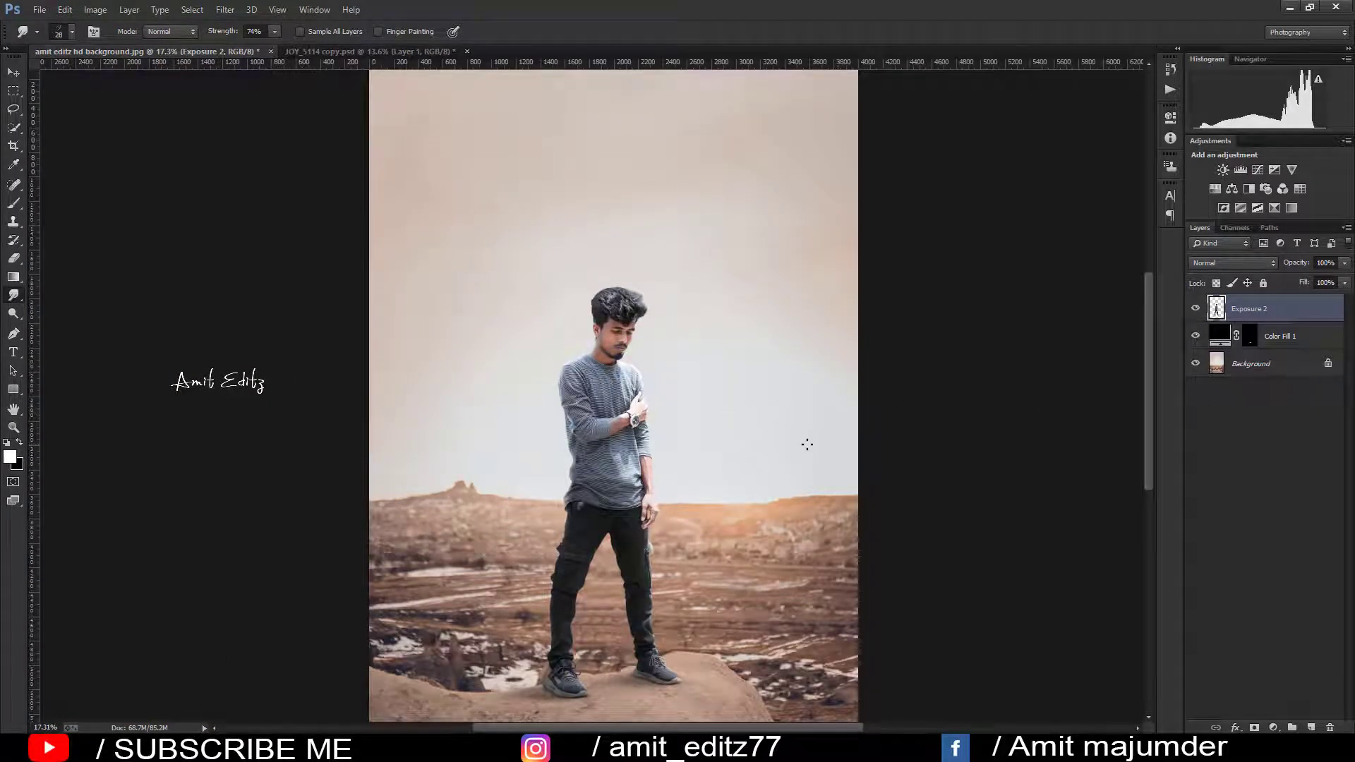
{"action": "scroll", "coordinate": [808, 445], "scroll_direction": "down", "scroll_amount": 2}
{"action": "scroll", "coordinate": [808, 449], "scroll_direction": "up", "scroll_amount": 1}
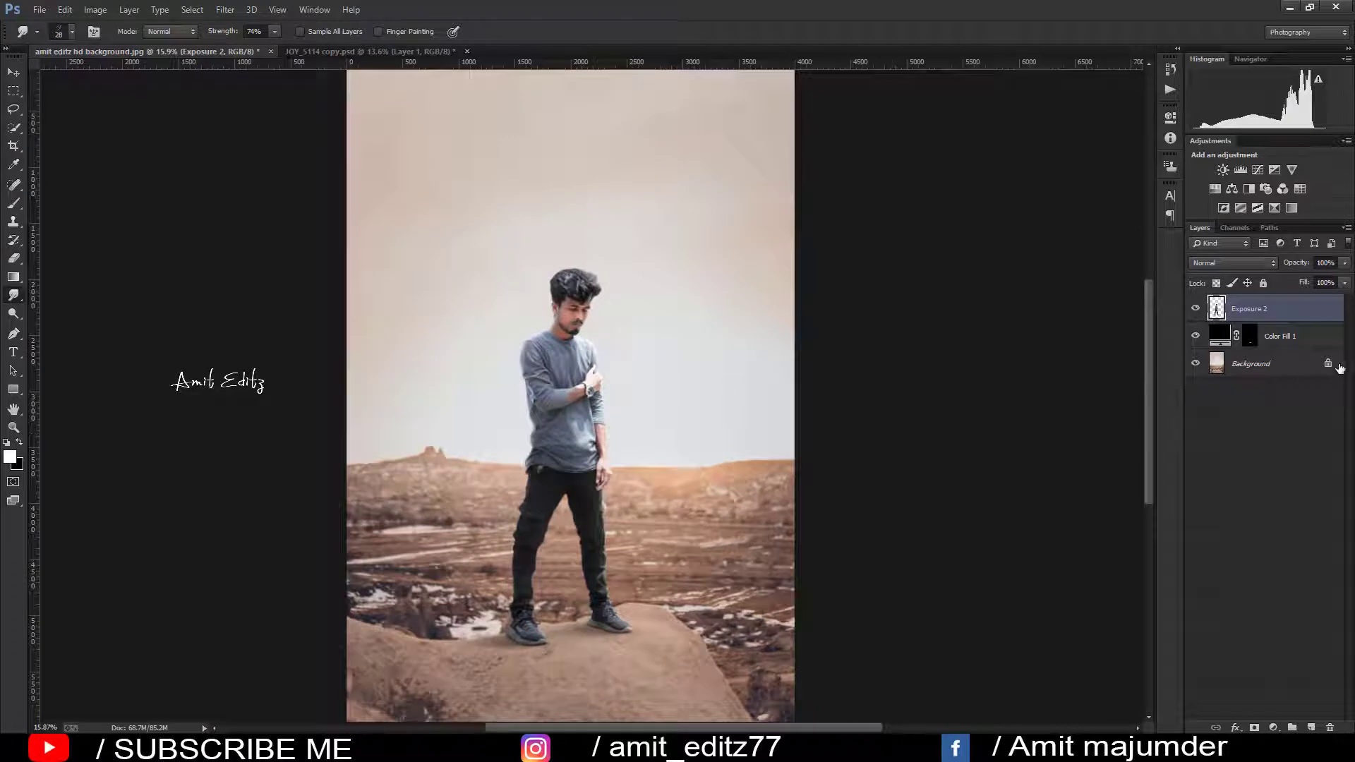
{"action": "left_click", "coordinate": [1275, 364]}
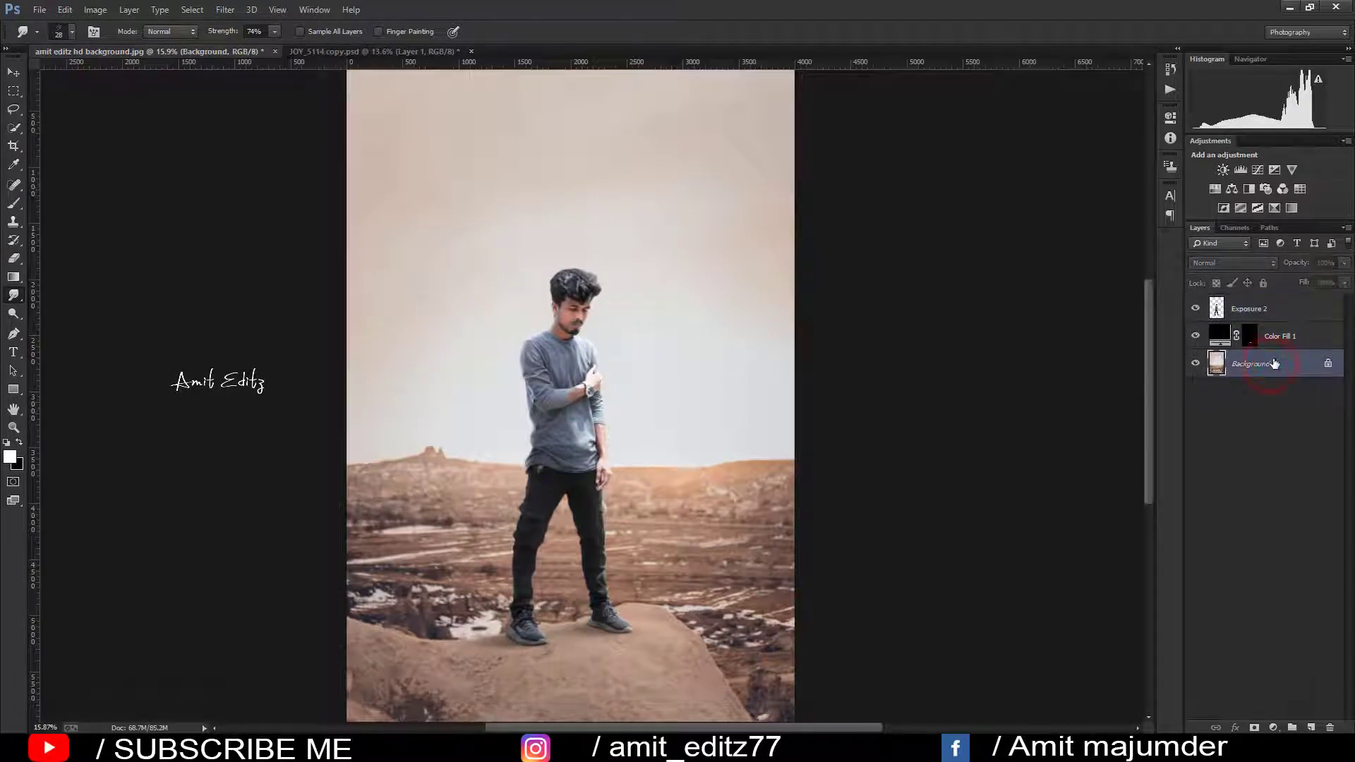
{"action": "left_click_drag", "start_coordinate": [1273, 364], "coordinate": [1308, 547]}
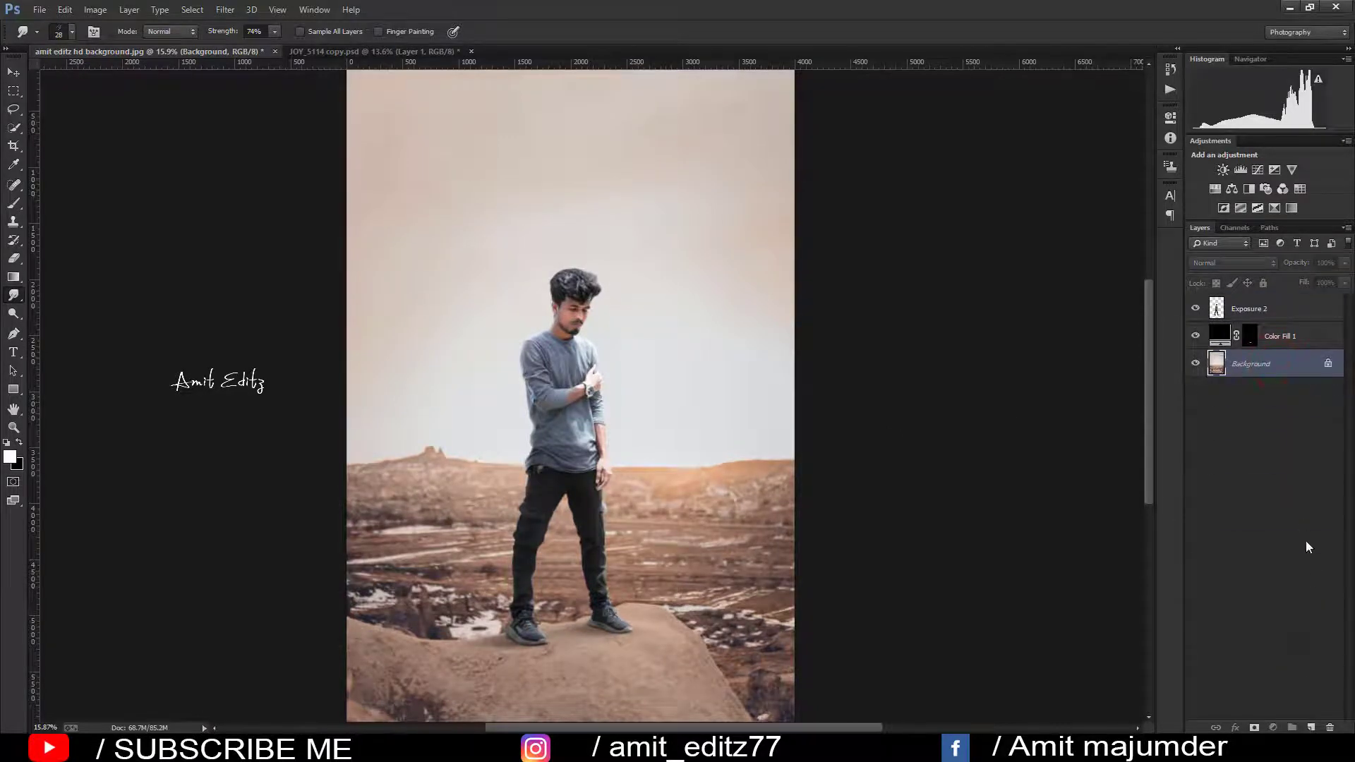
{"action": "left_click", "coordinate": [1280, 308]}
{"action": "left_click", "coordinate": [1310, 726]}
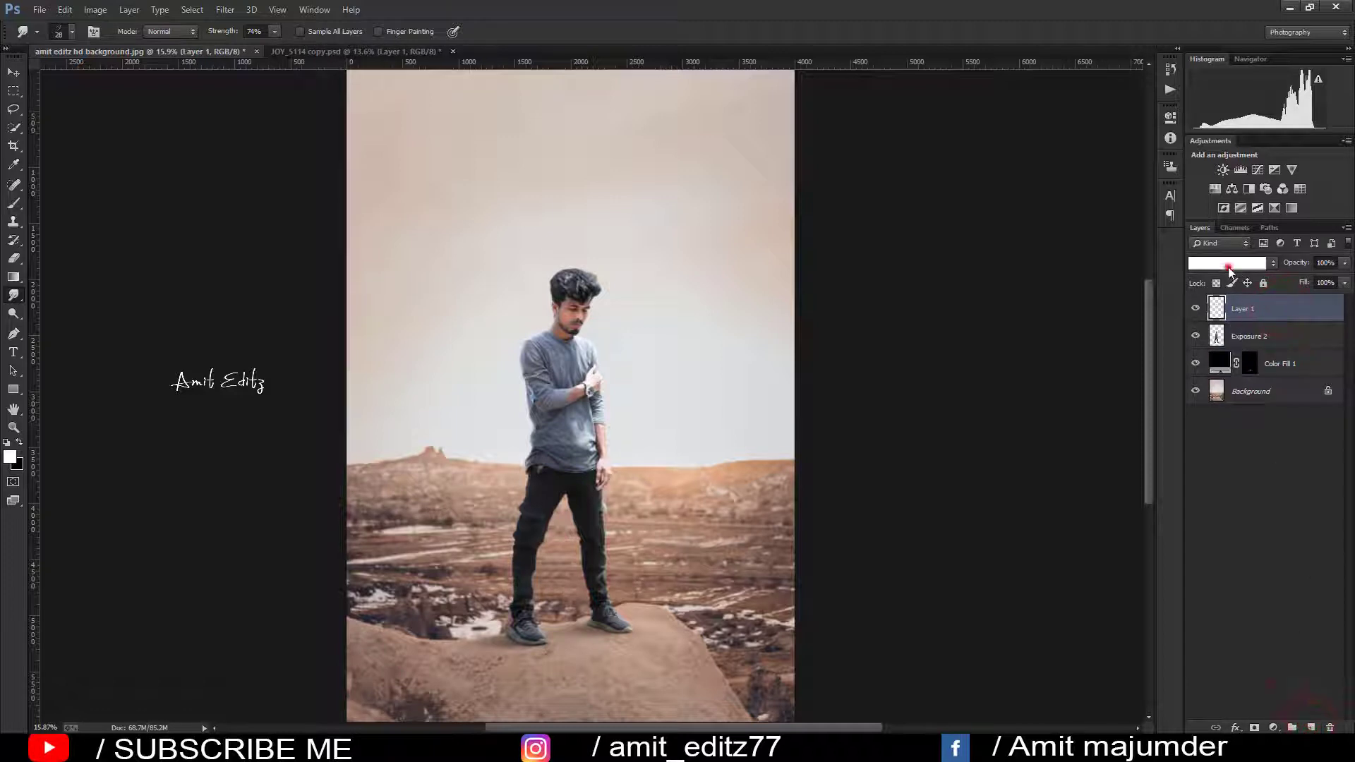
{"action": "left_click", "coordinate": [1228, 267]}
{"action": "left_click", "coordinate": [1217, 410]}
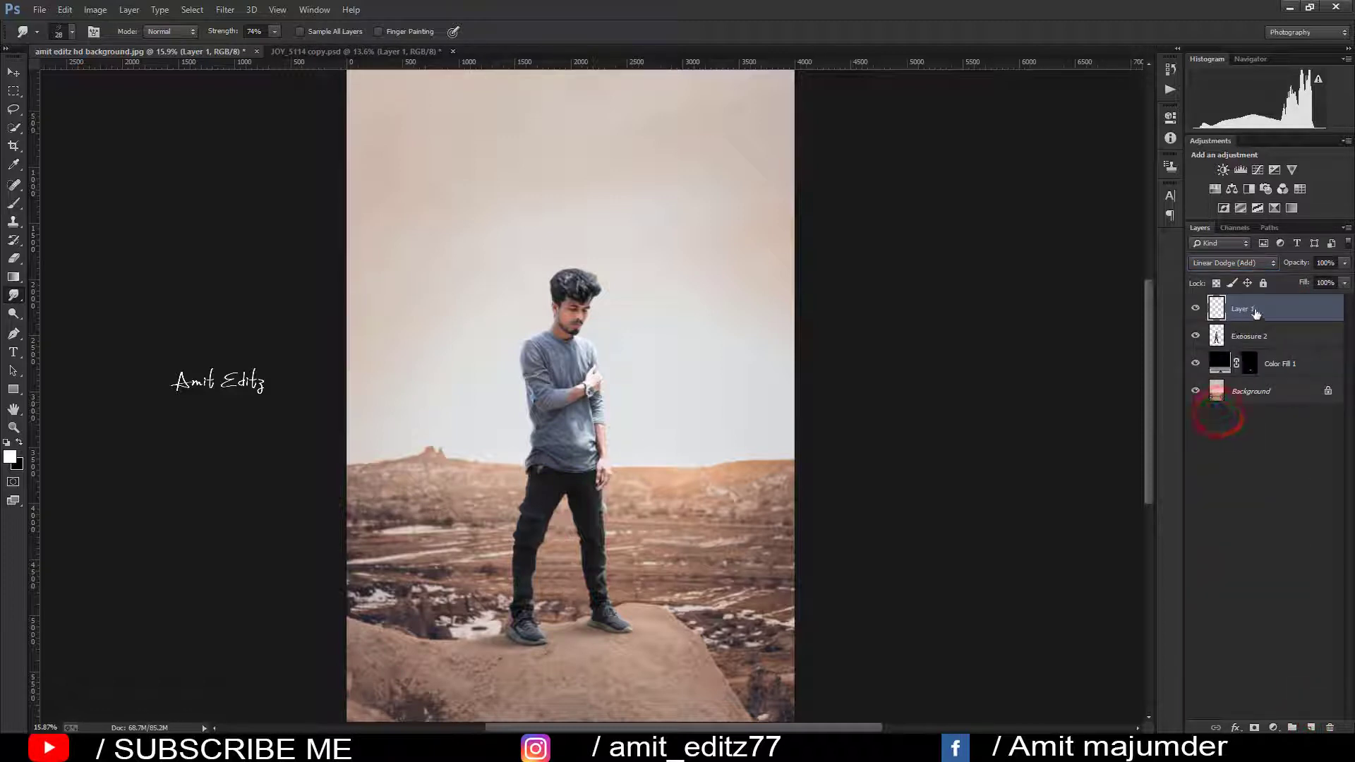
{"action": "left_click_drag", "start_coordinate": [1255, 312], "coordinate": [1268, 349]}
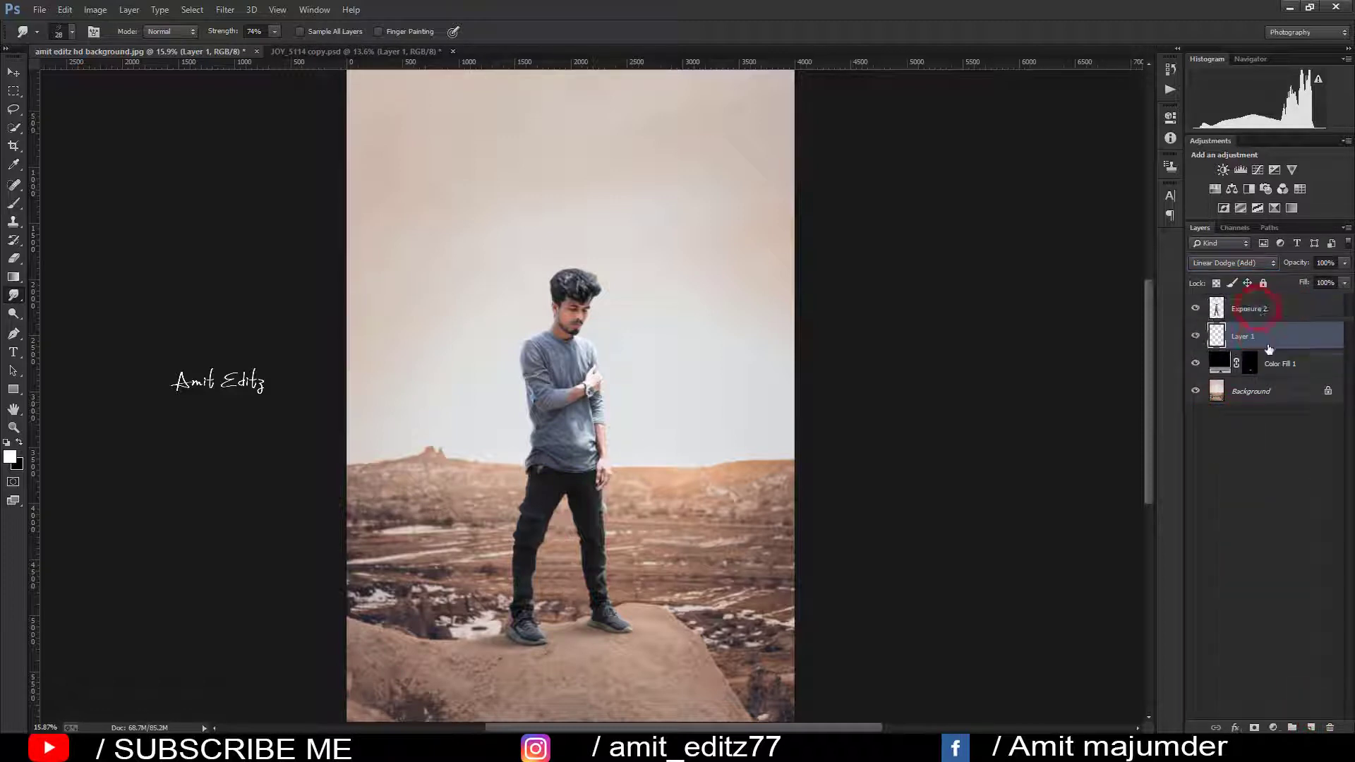
- Set up a huge soft brush at 29% opacity
{"action": "left_click", "coordinate": [18, 205]}
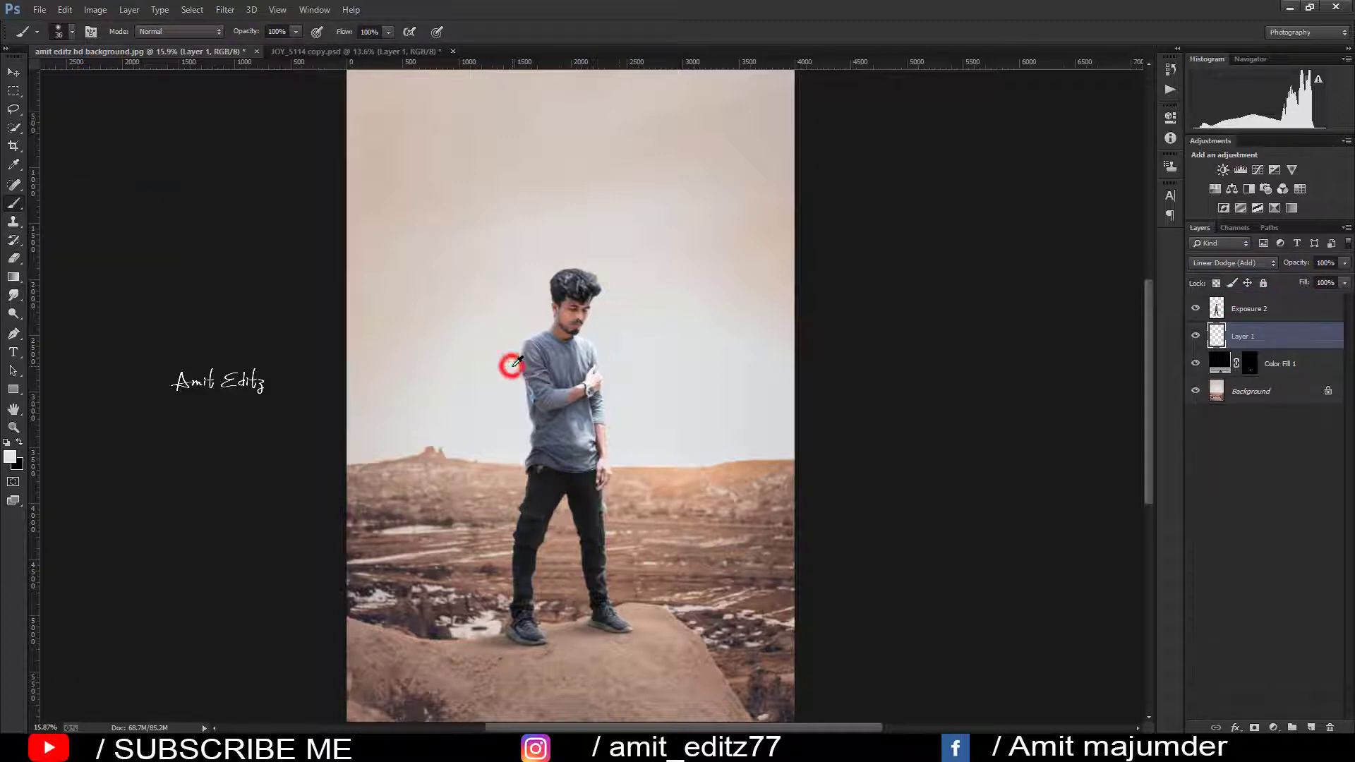
{"action": "left_click_drag", "start_coordinate": [515, 361], "coordinate": [691, 448]}
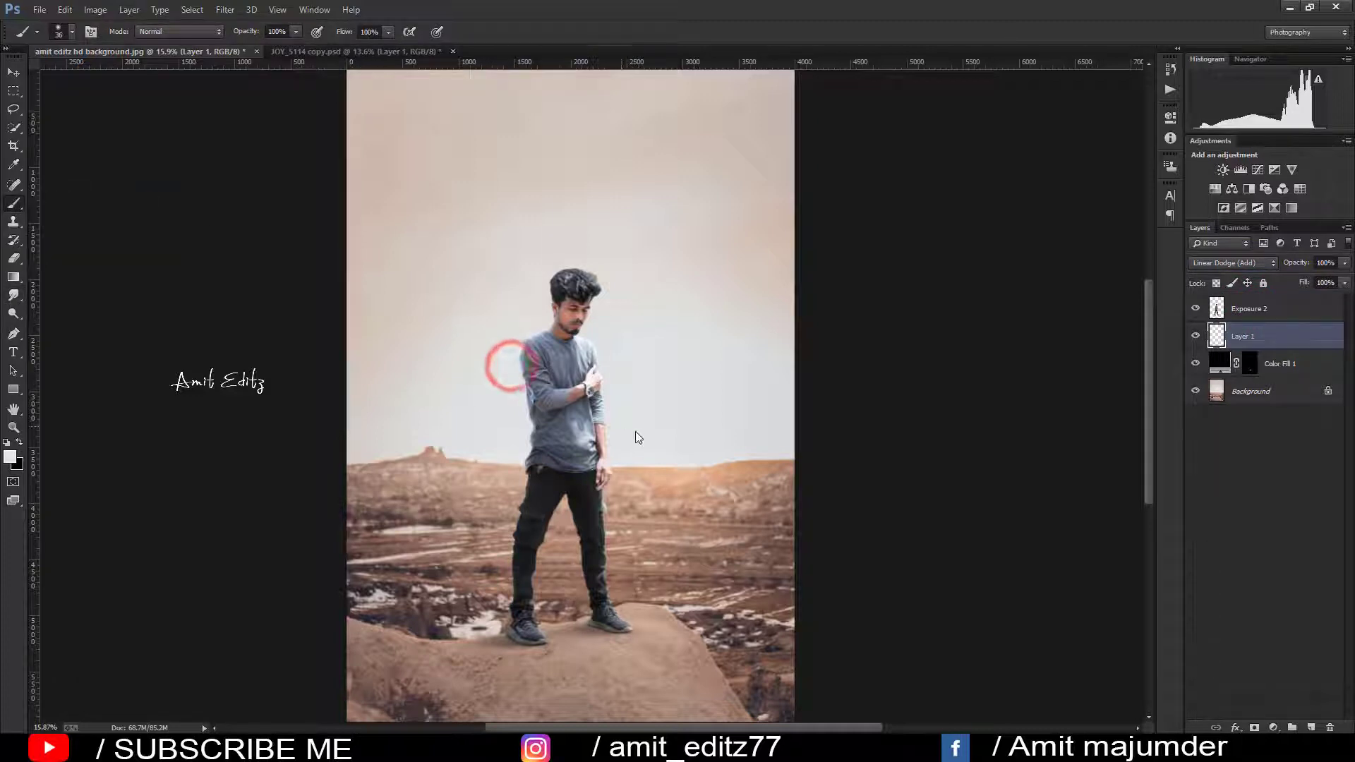
{"action": "left_click", "coordinate": [275, 32]}
{"action": "type", "text": "52"}
{"action": "key", "text": "Return"}
{"action": "type", "text": "29"}
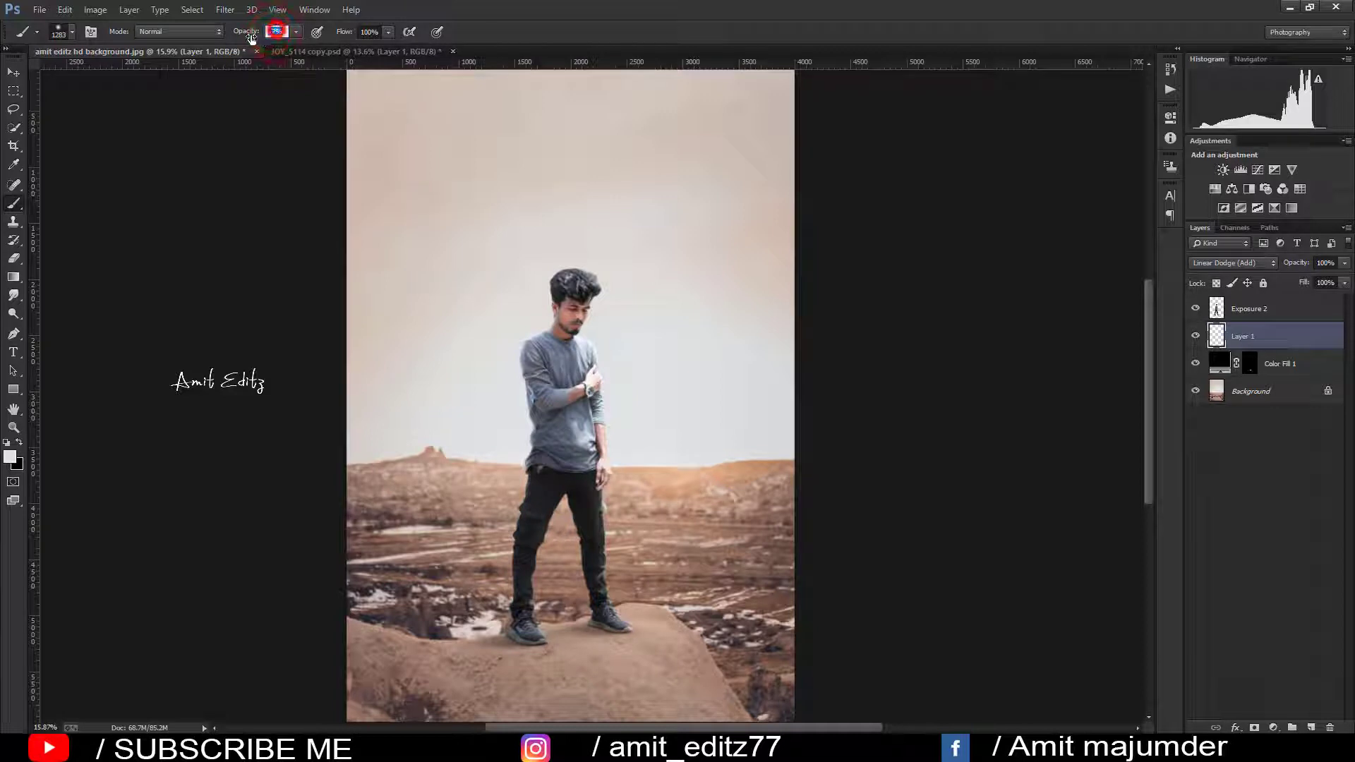
{"action": "key", "text": "Return"}
- Paint soft light over the man's shirt, arm, hair and head
{"action": "mouse_move", "coordinate": [611, 461]}
{"action": "left_mouse_down"}
{"action": "mouse_move", "coordinate": [599, 357]}
{"action": "mouse_move", "coordinate": [540, 362]}
{"action": "mouse_move", "coordinate": [526, 315]}
{"action": "mouse_move", "coordinate": [515, 451]}
{"action": "mouse_move", "coordinate": [496, 453]}
{"action": "mouse_move", "coordinate": [539, 489]}
{"action": "mouse_move", "coordinate": [557, 486]}
{"action": "left_mouse_up"}
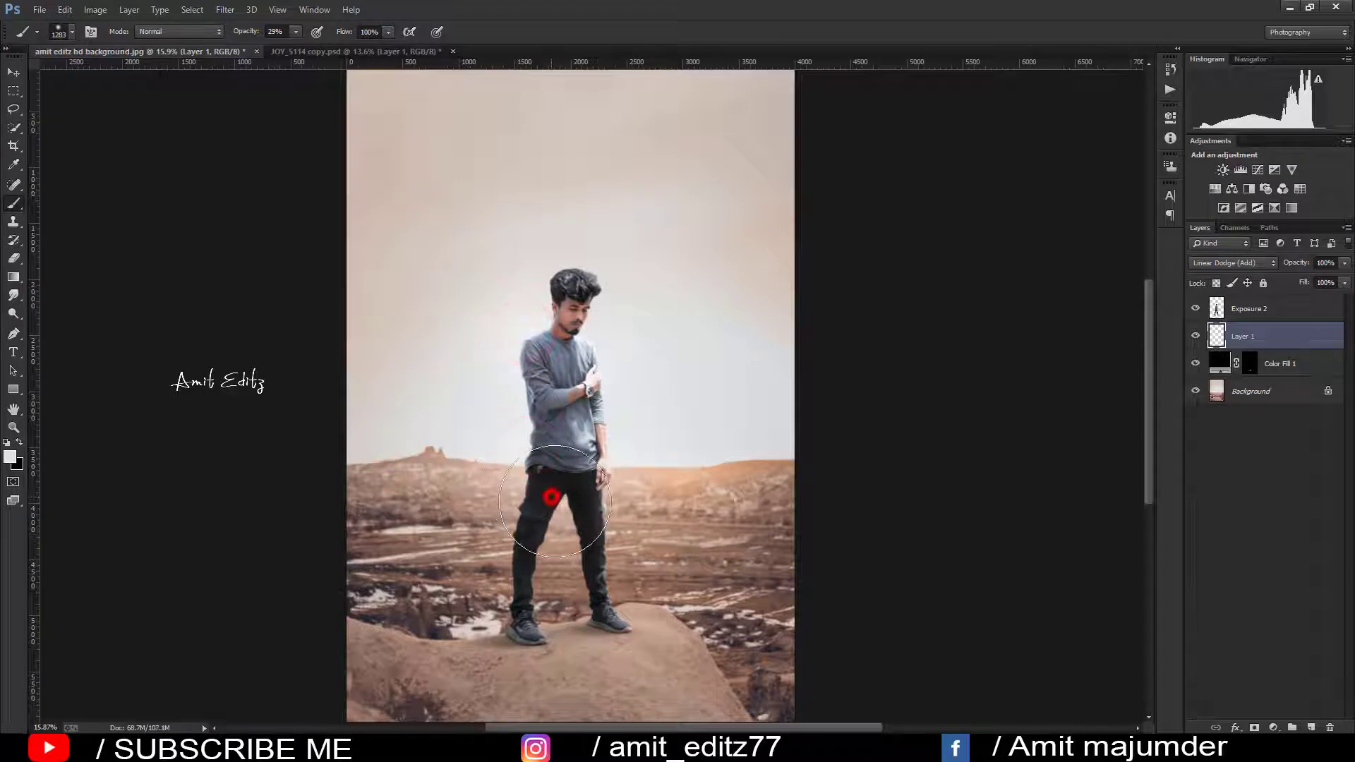
{"action": "scroll", "coordinate": [704, 429], "scroll_direction": "down", "scroll_amount": 3}
{"action": "scroll", "coordinate": [664, 420], "scroll_direction": "up", "scroll_amount": 5}
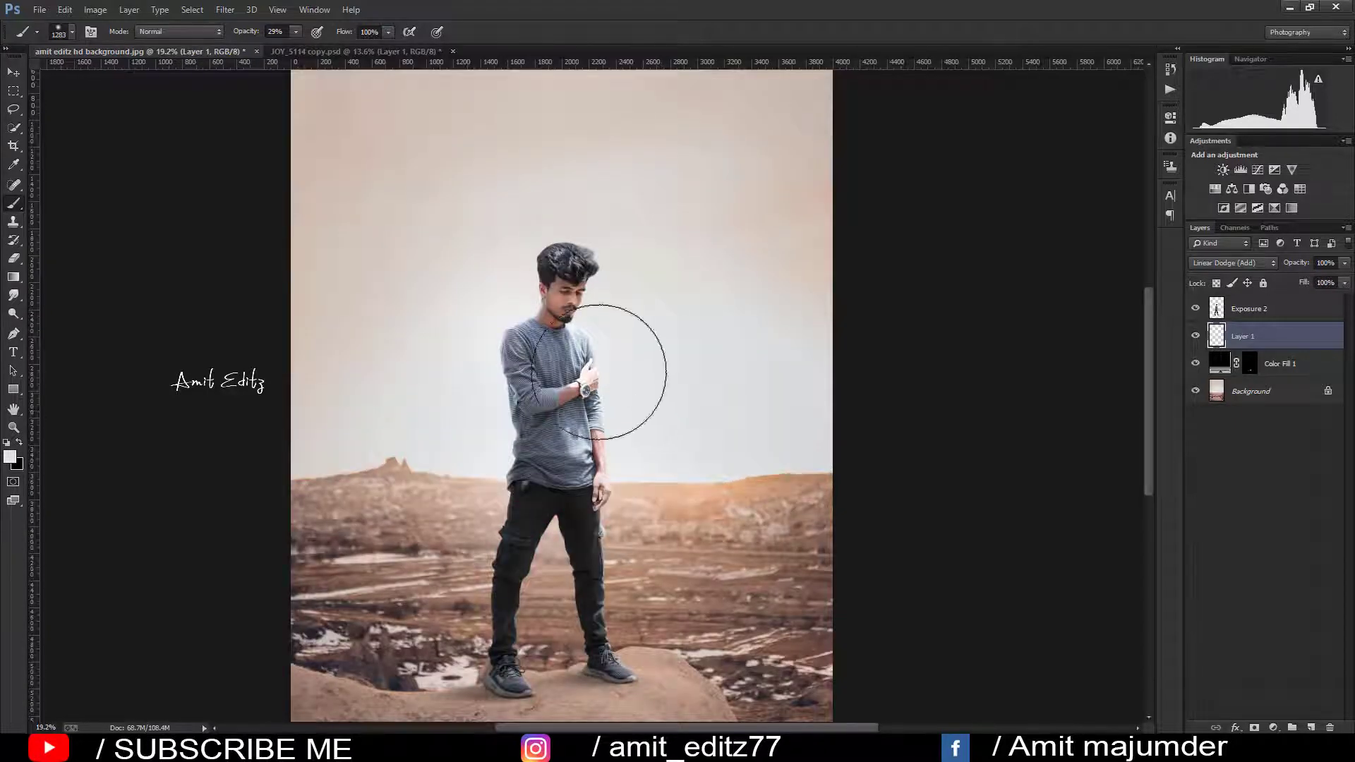
{"action": "mouse_move", "coordinate": [558, 275]}
{"action": "left_mouse_down"}
{"action": "mouse_move", "coordinate": [544, 266]}
{"action": "mouse_move", "coordinate": [564, 261]}
{"action": "left_mouse_up"}
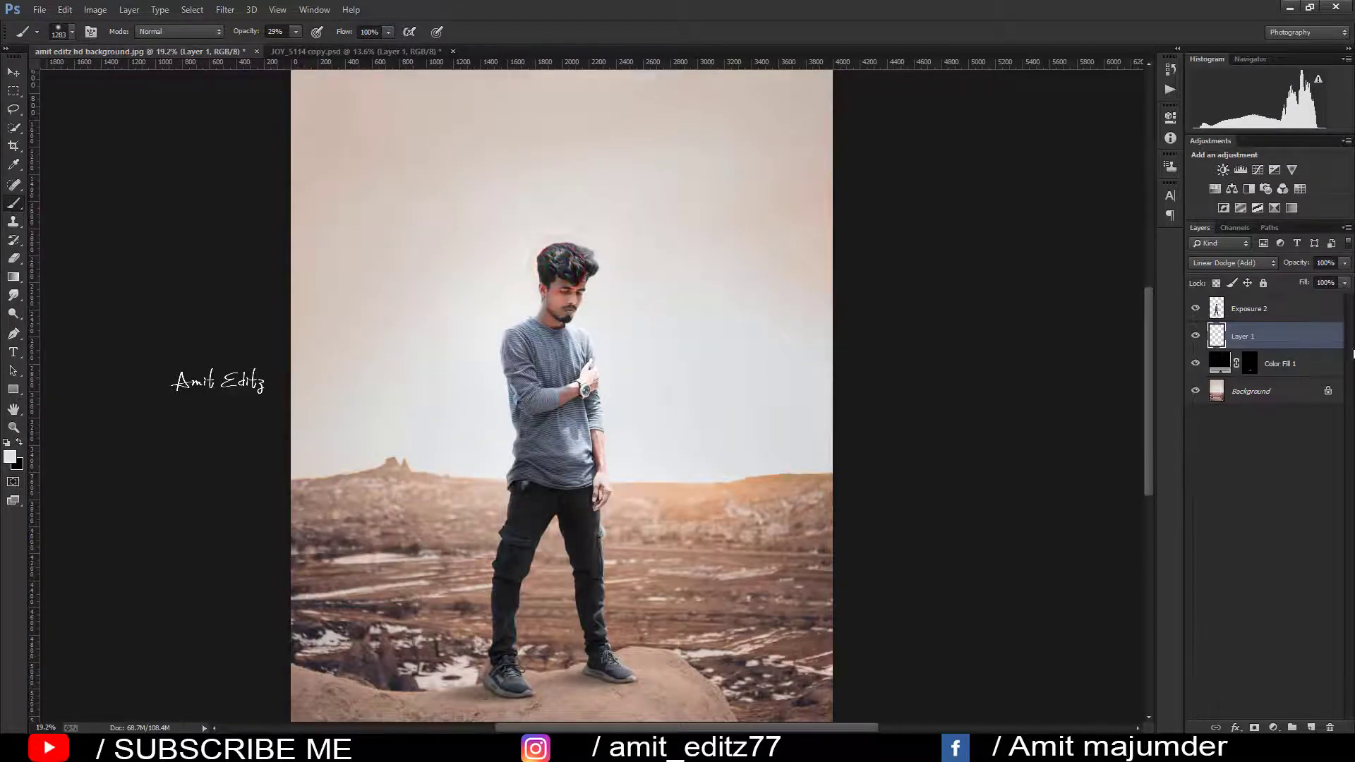
{"action": "left_click", "coordinate": [1264, 314]}
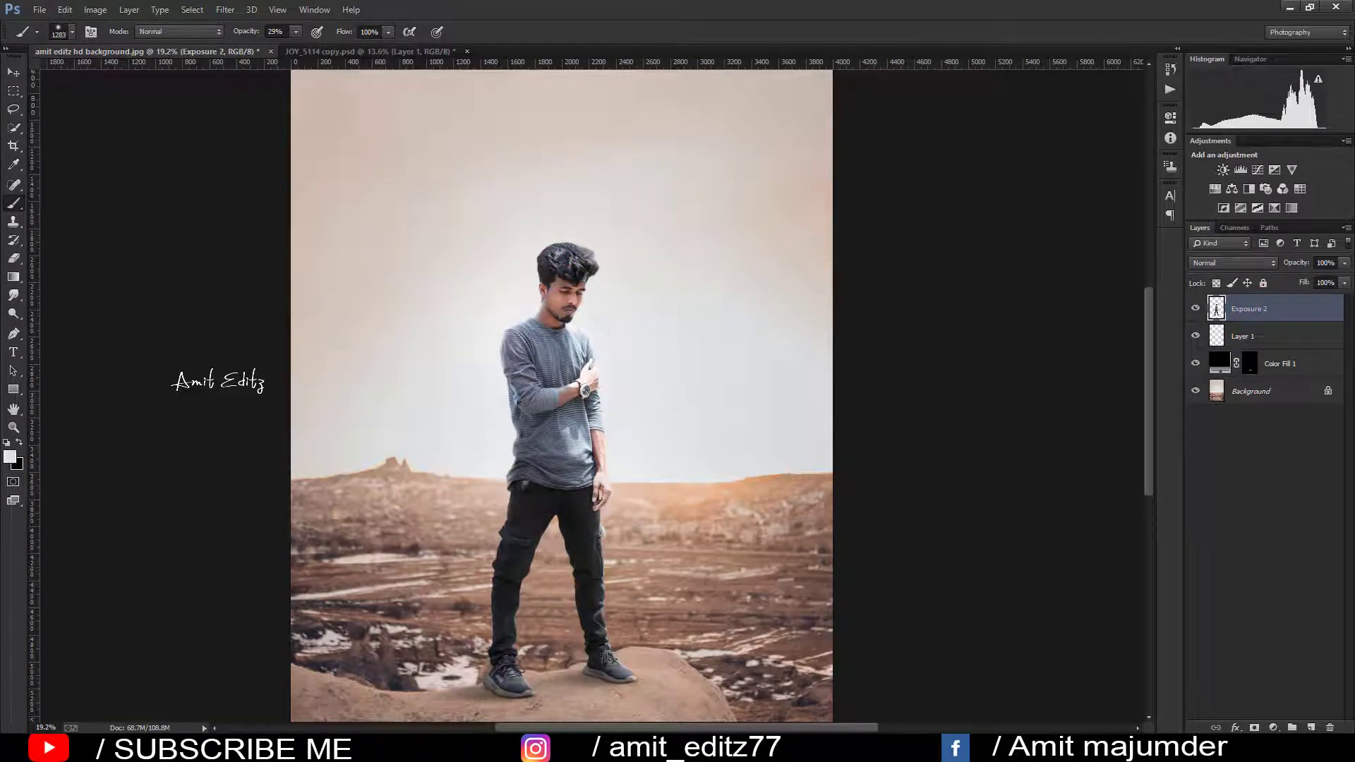
- Add a Color Balance layer clipped to the man, with shadows shifted +10 toward red
{"action": "left_click", "coordinate": [1273, 728]}
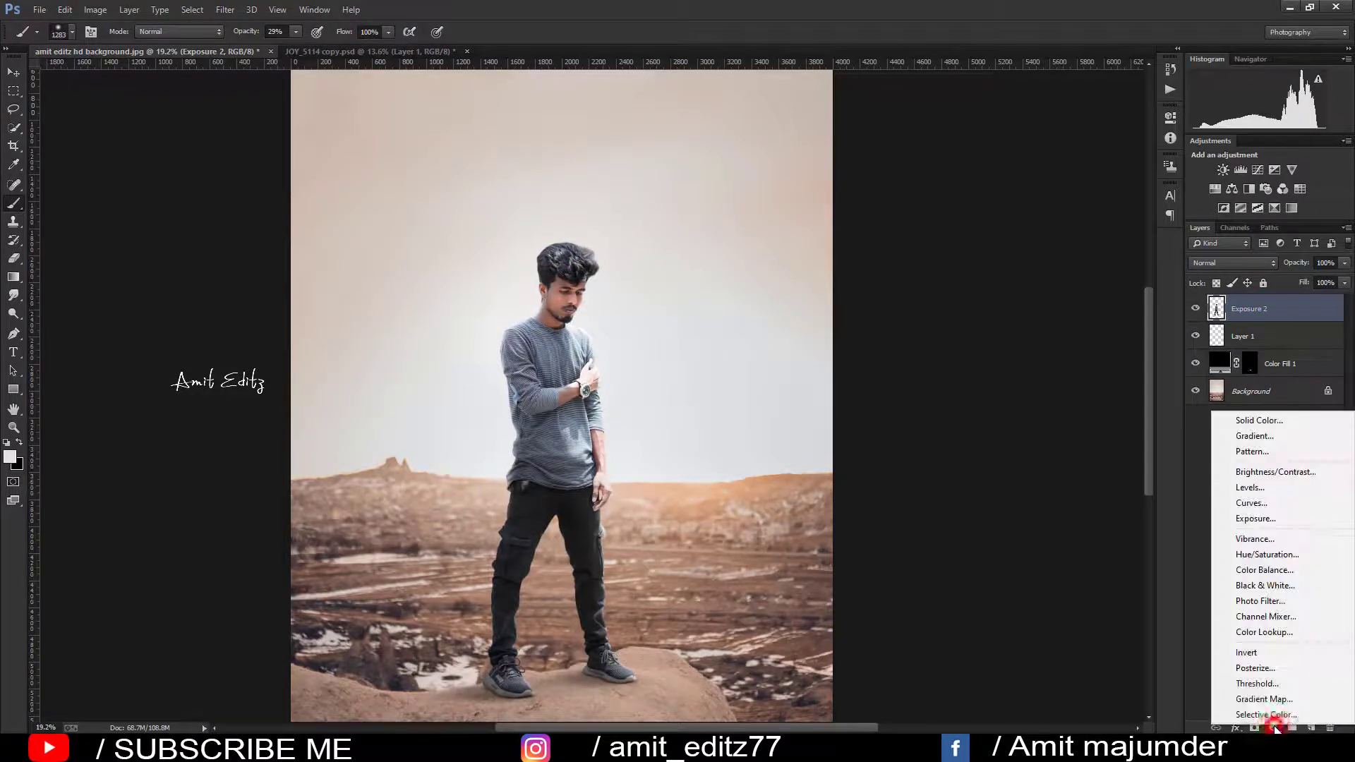
{"action": "left_click", "coordinate": [1284, 570]}
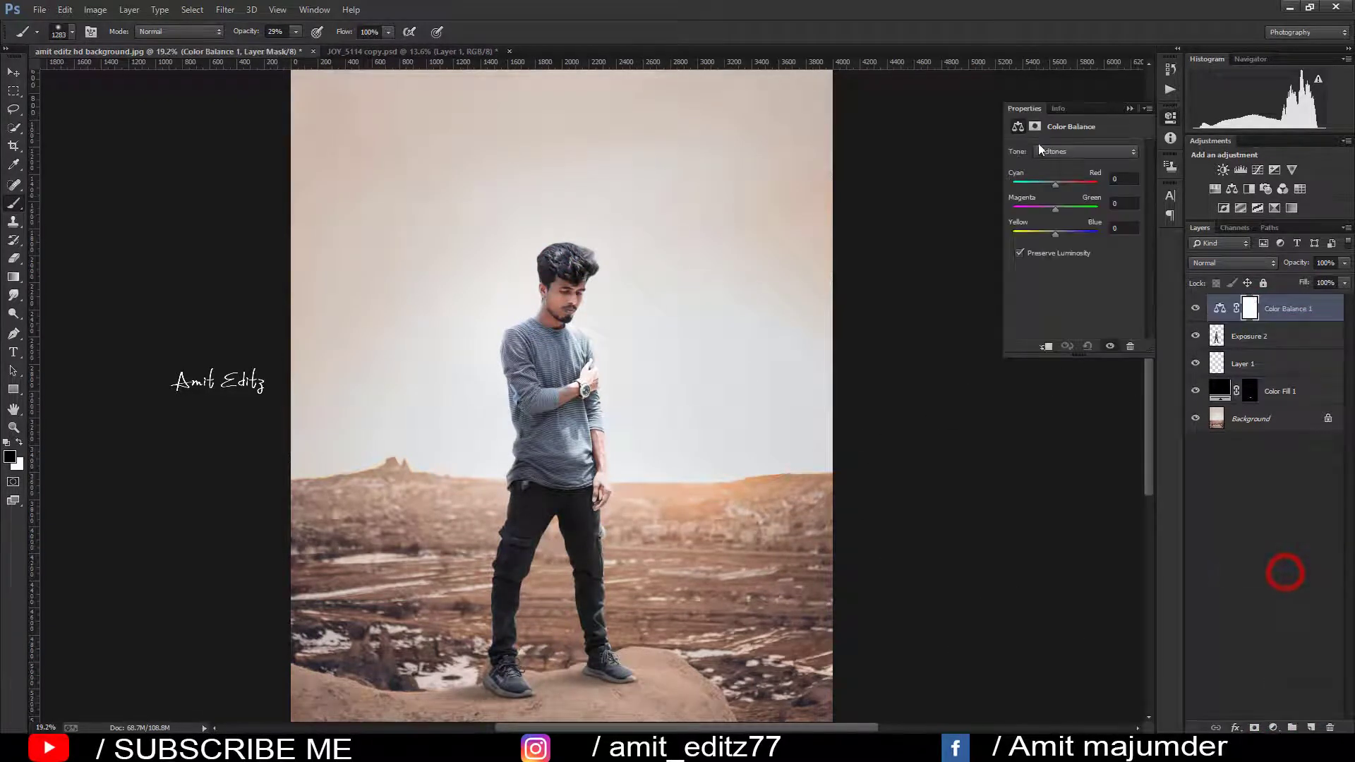
{"action": "left_click", "coordinate": [1077, 152]}
{"action": "left_click_drag", "start_coordinate": [1059, 185], "coordinate": [1062, 183]}
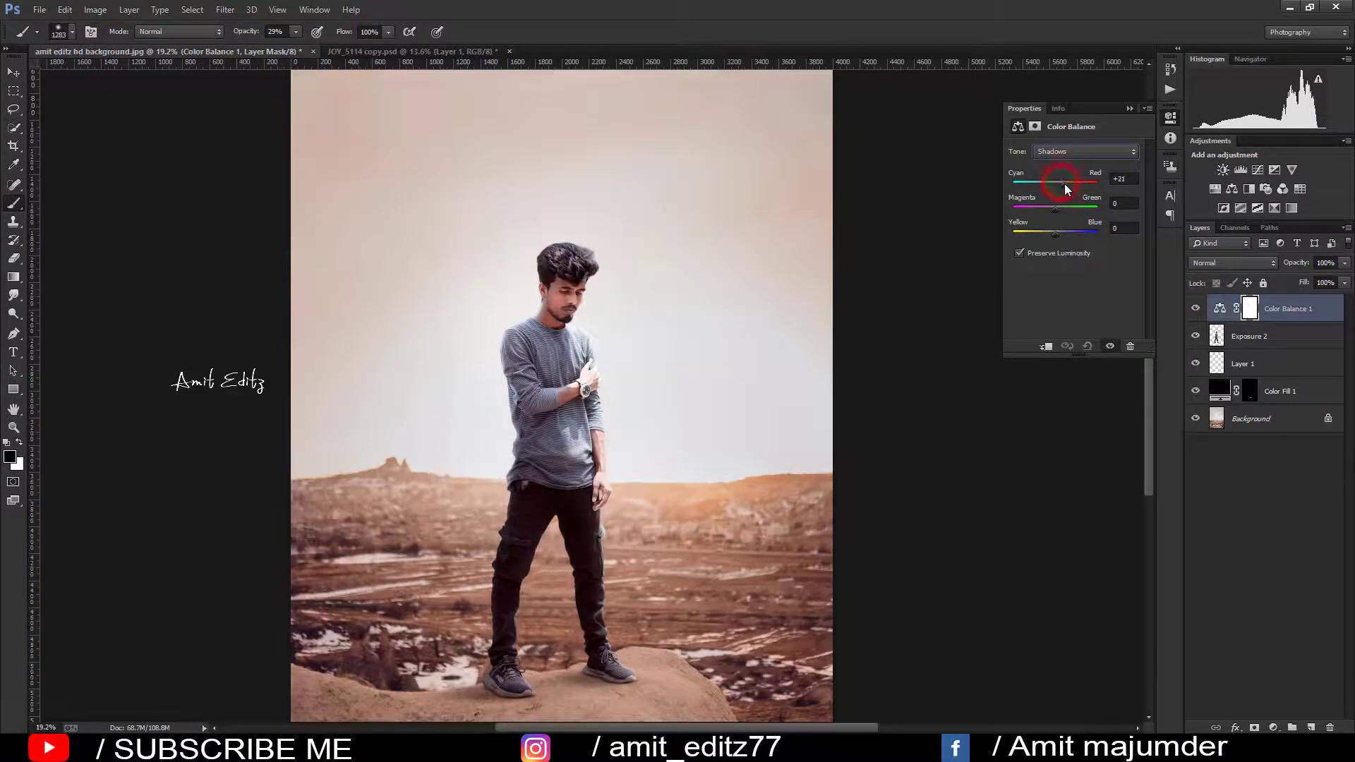
{"action": "left_click", "coordinate": [1045, 345]}
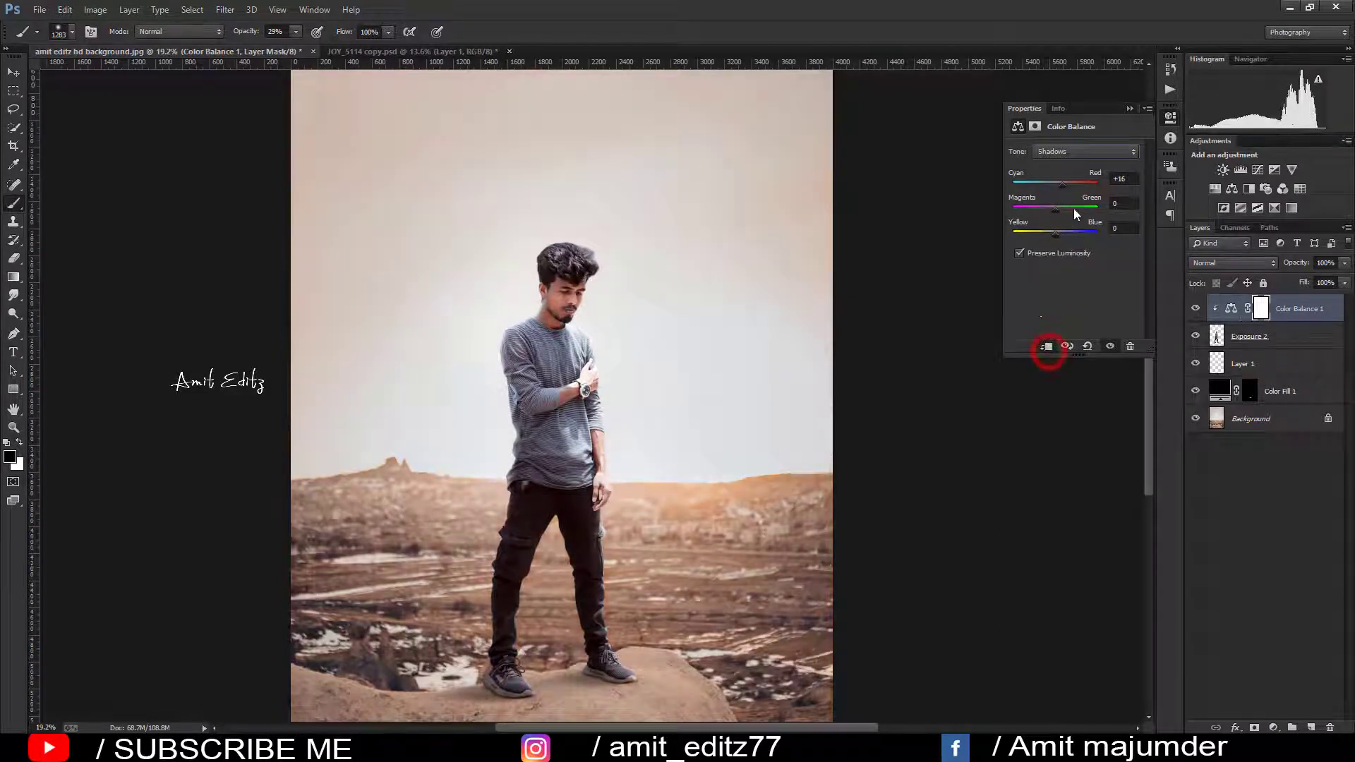
{"action": "left_click_drag", "start_coordinate": [1062, 182], "coordinate": [1060, 184]}
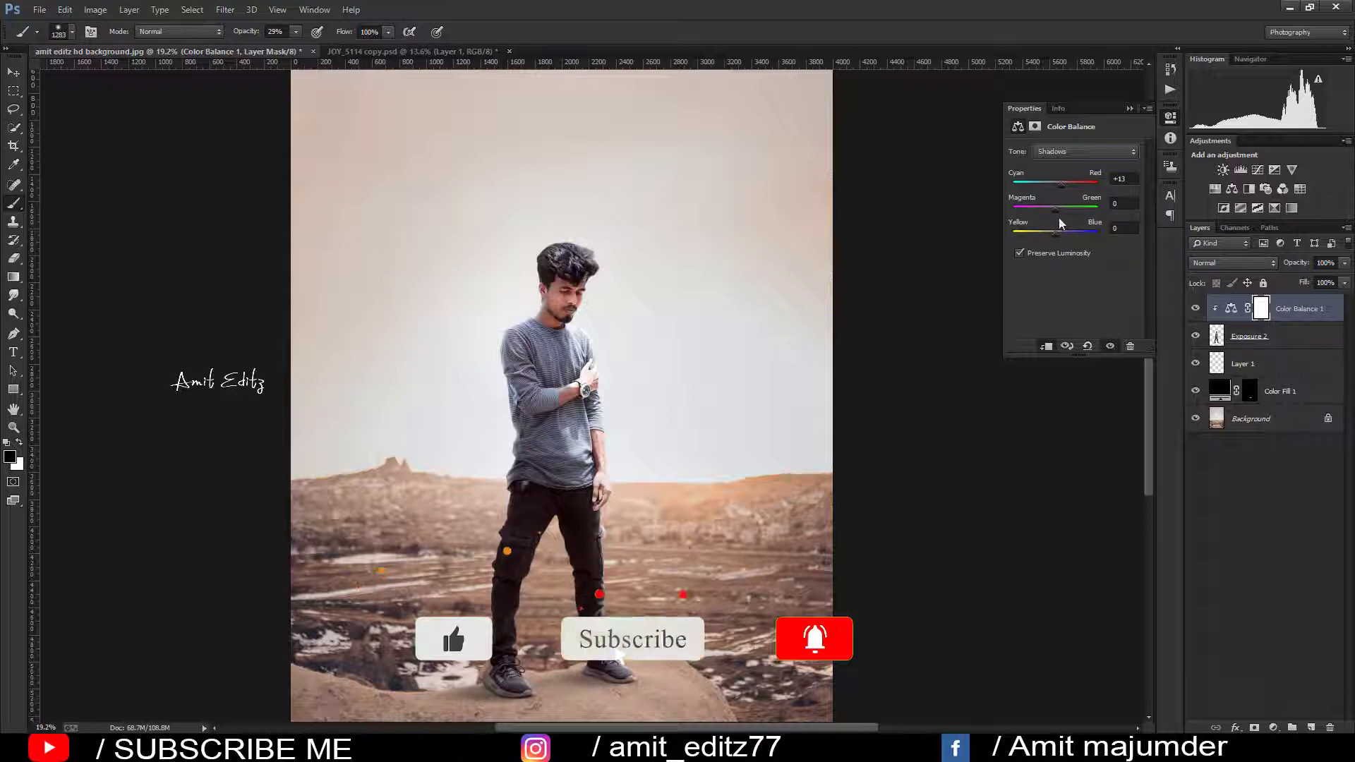
{"action": "left_click_drag", "start_coordinate": [1061, 184], "coordinate": [1059, 185]}
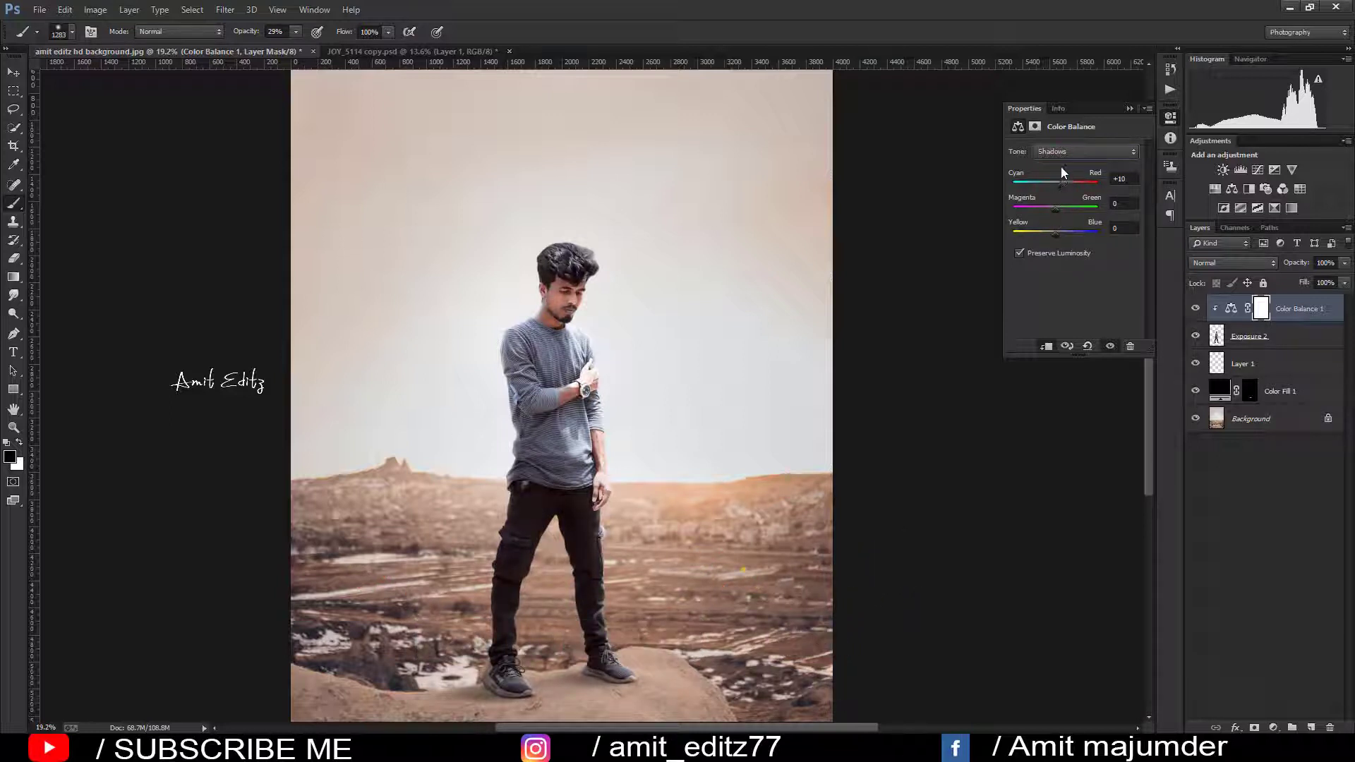
- Adjust the Highlights Cyan–Red and Yellow–Blue sliders, then move to Midtones
{"action": "left_click", "coordinate": [1065, 151]}
{"action": "left_click", "coordinate": [1061, 188]}
{"action": "mouse_move", "coordinate": [1064, 186]}
{"action": "left_mouse_down"}
{"action": "mouse_move", "coordinate": [1047, 180]}
{"action": "mouse_move", "coordinate": [1066, 185]}
{"action": "left_mouse_up"}
{"action": "left_click_drag", "start_coordinate": [1057, 235], "coordinate": [1054, 234]}
{"action": "left_click_drag", "start_coordinate": [1051, 227], "coordinate": [1050, 221]}
{"action": "left_click", "coordinate": [1068, 154]}
{"action": "left_click", "coordinate": [1066, 177]}
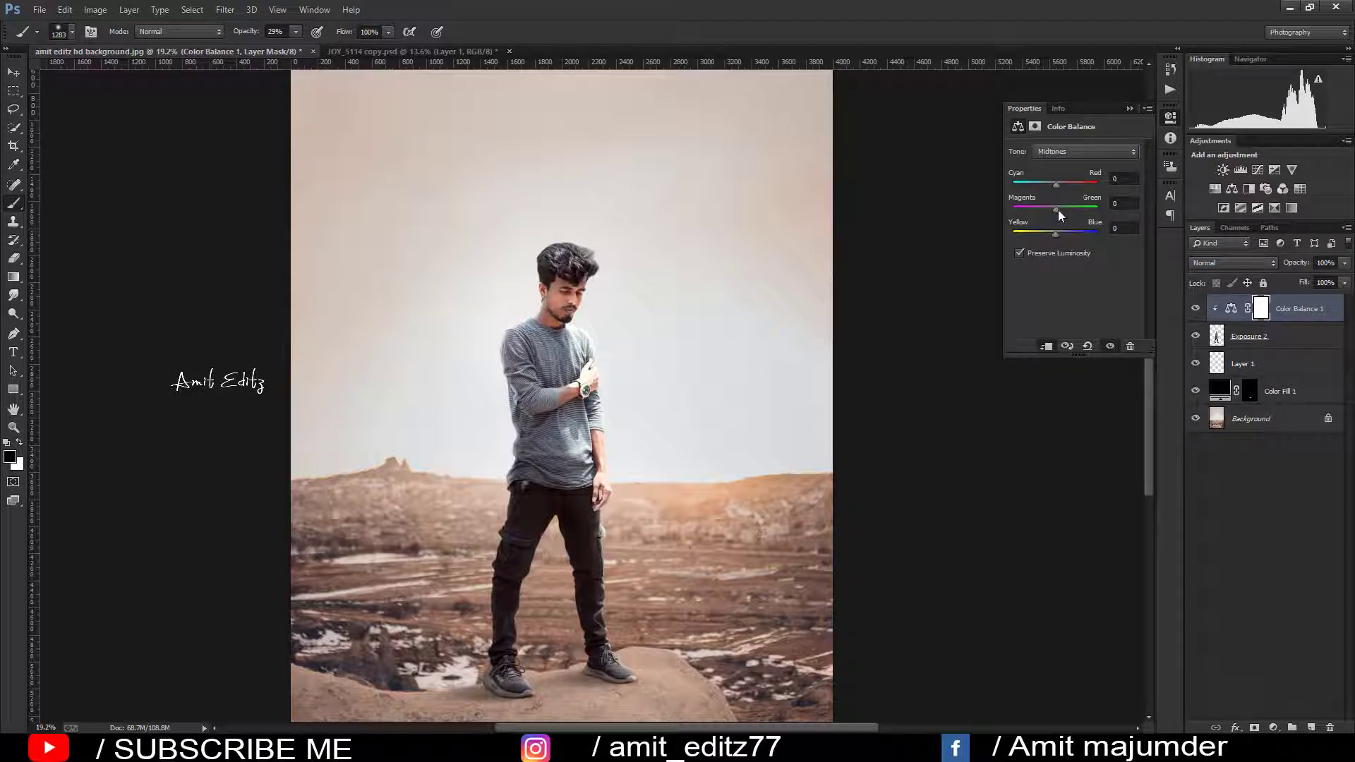
- Set the man's midtone Color Balance to Yellow-Blue 0 and Cyan-Red about -11
{"action": "left_click_drag", "start_coordinate": [1057, 231], "coordinate": [1051, 230]}
{"action": "type", "text": "0"}
{"action": "left_click_drag", "start_coordinate": [1054, 185], "coordinate": [1050, 183]}
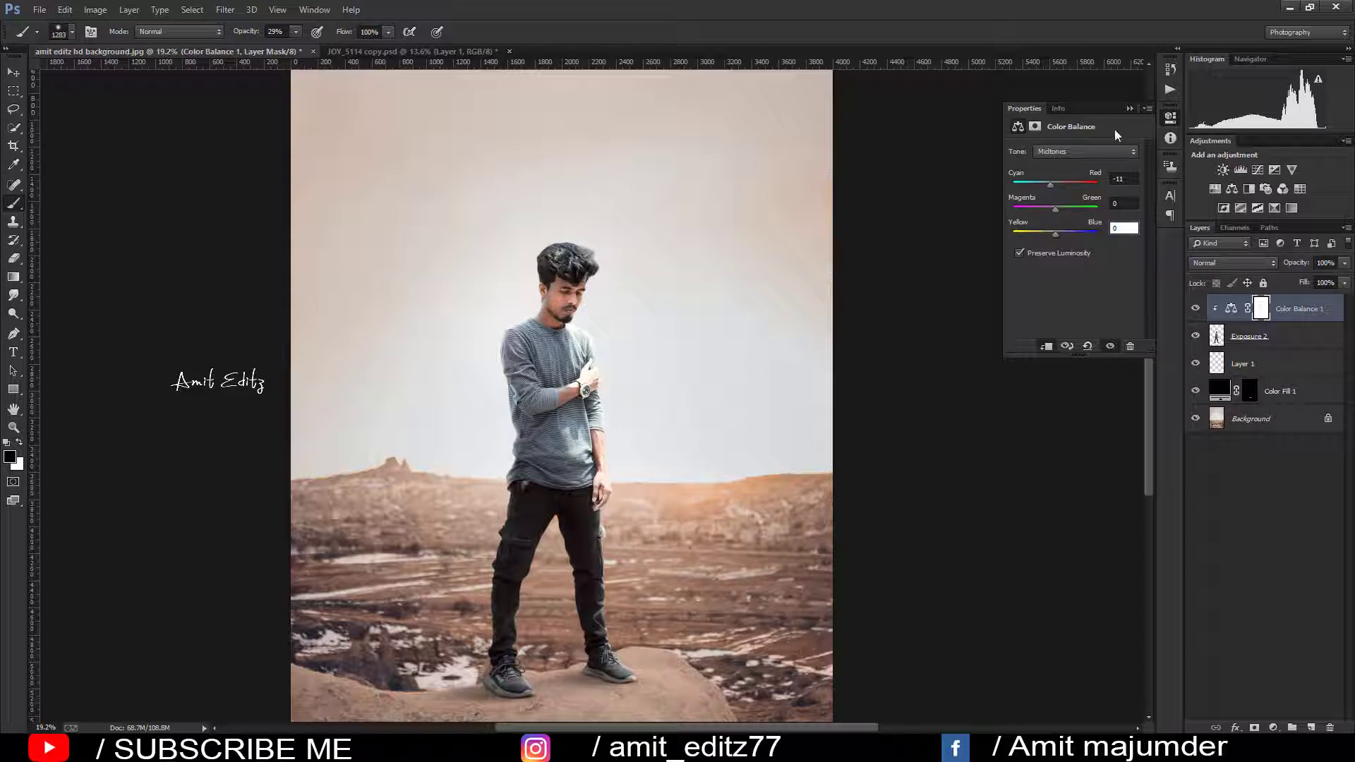
- Collapse the Color Balance properties and zoom out and back in to review the composite
{"action": "left_click", "coordinate": [1129, 110]}
{"action": "scroll", "coordinate": [655, 249], "scroll_direction": "down", "scroll_amount": 1}
{"action": "scroll", "coordinate": [655, 248], "scroll_direction": "down", "scroll_amount": 3}
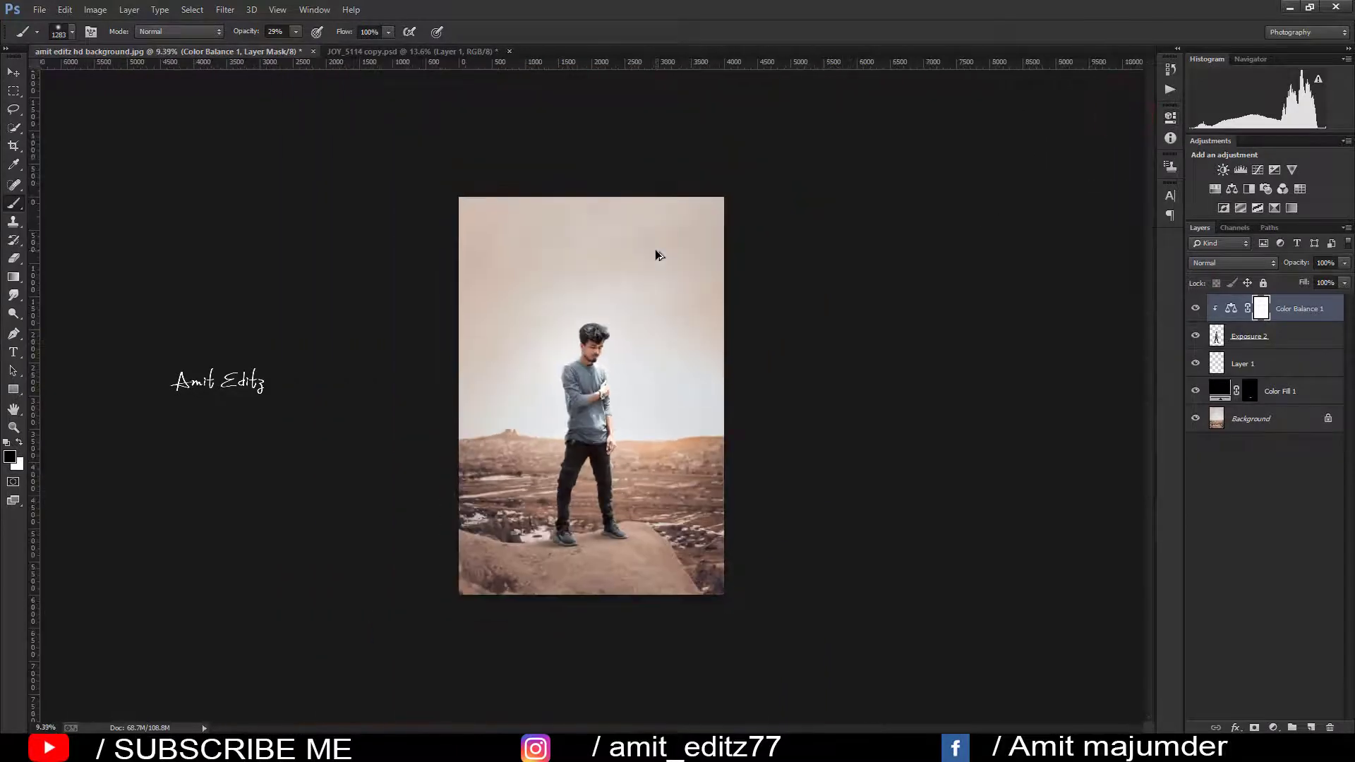
{"action": "scroll", "coordinate": [655, 249], "scroll_direction": "up", "scroll_amount": 1}
{"action": "scroll", "coordinate": [655, 248], "scroll_direction": "up", "scroll_amount": 1}
{"action": "scroll", "coordinate": [655, 249], "scroll_direction": "up", "scroll_amount": 1}
{"action": "scroll", "coordinate": [654, 248], "scroll_direction": "up", "scroll_amount": 2}
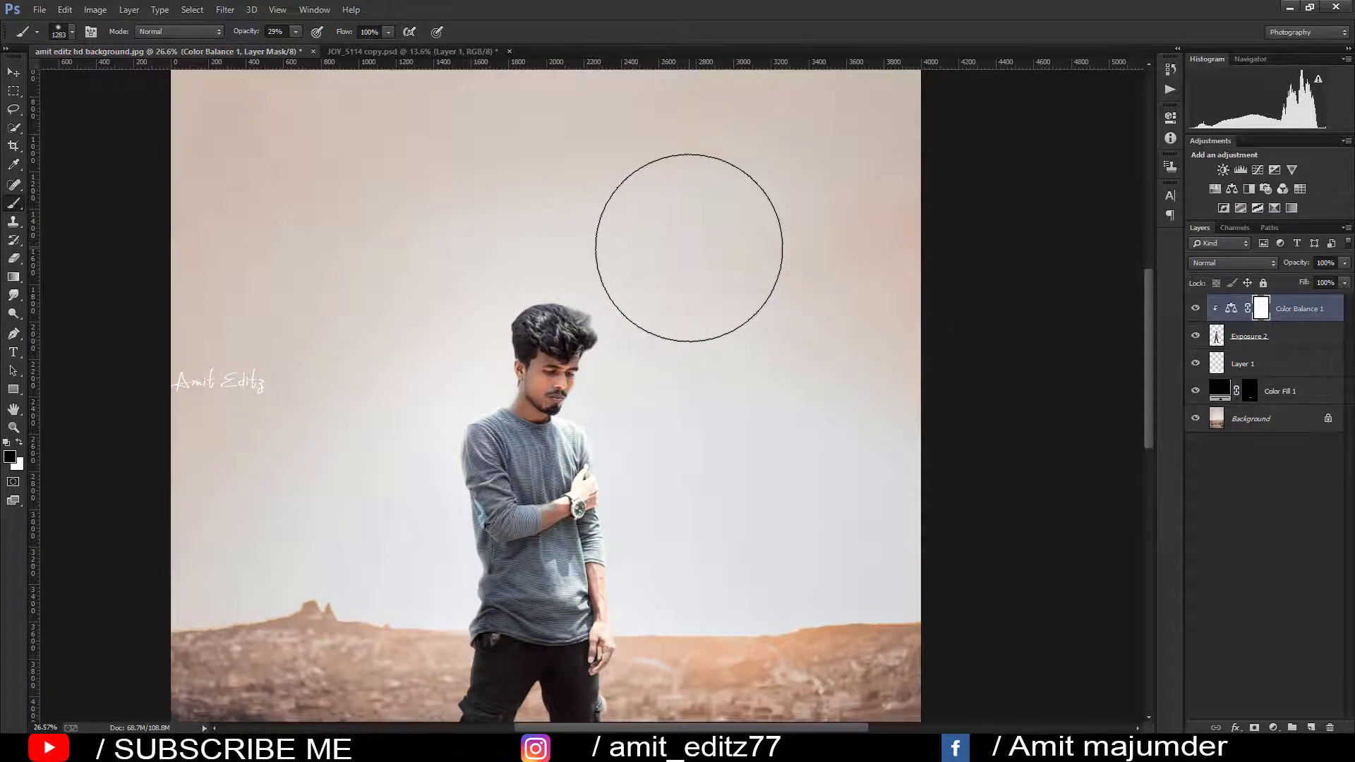
{"action": "scroll", "coordinate": [692, 247], "scroll_direction": "down", "scroll_amount": 1}
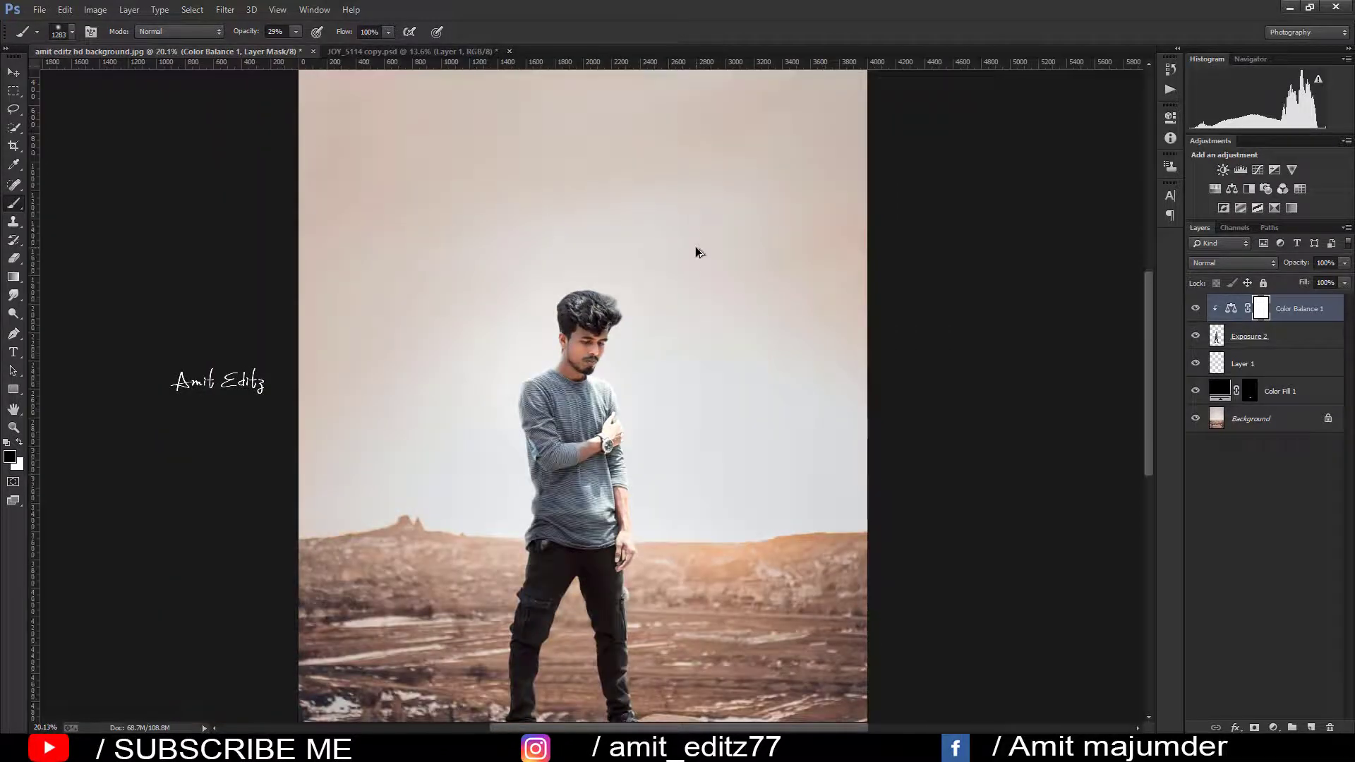
{"action": "scroll", "coordinate": [696, 251], "scroll_direction": "down", "scroll_amount": 2}
{"action": "scroll", "coordinate": [696, 251], "scroll_direction": "up", "scroll_amount": 1}
{"action": "scroll", "coordinate": [695, 252], "scroll_direction": "up", "scroll_amount": 1}
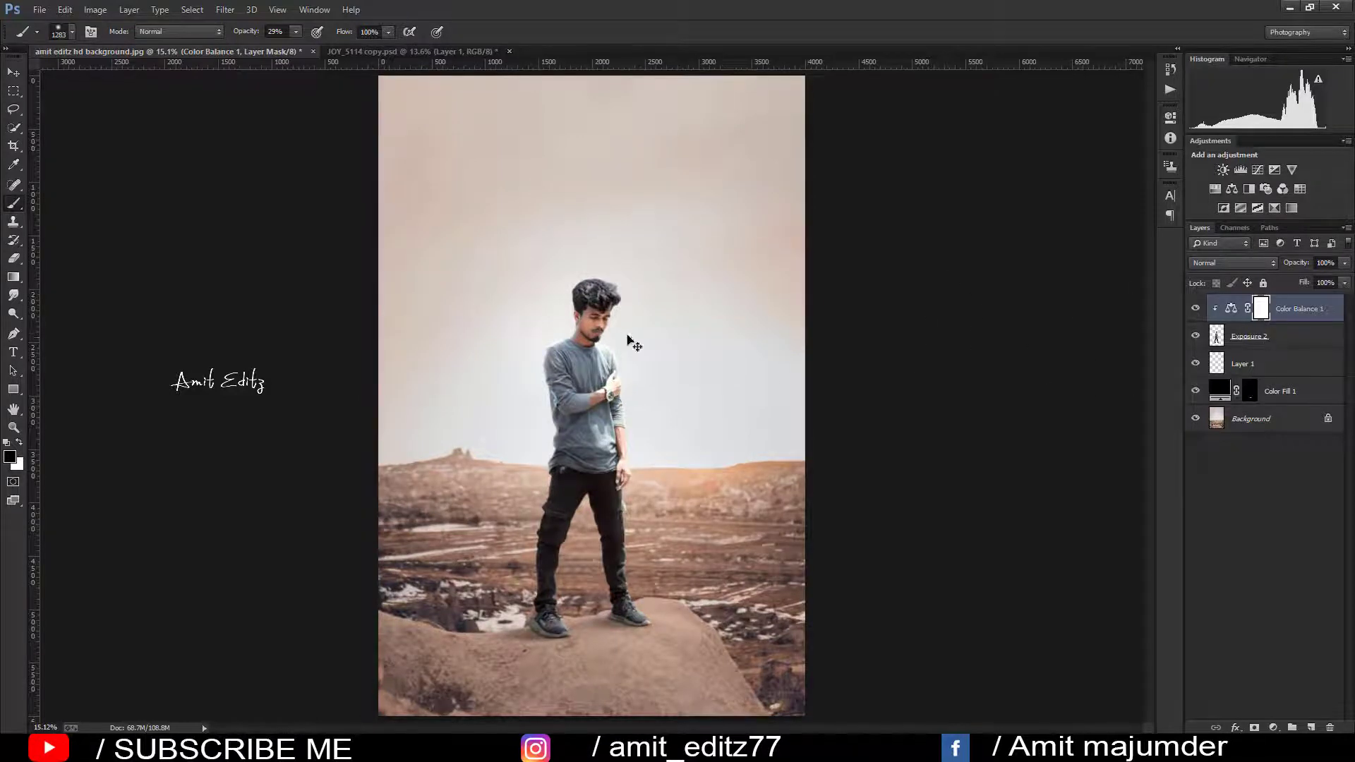
{"action": "scroll", "coordinate": [628, 335], "scroll_direction": "up", "scroll_amount": 1}
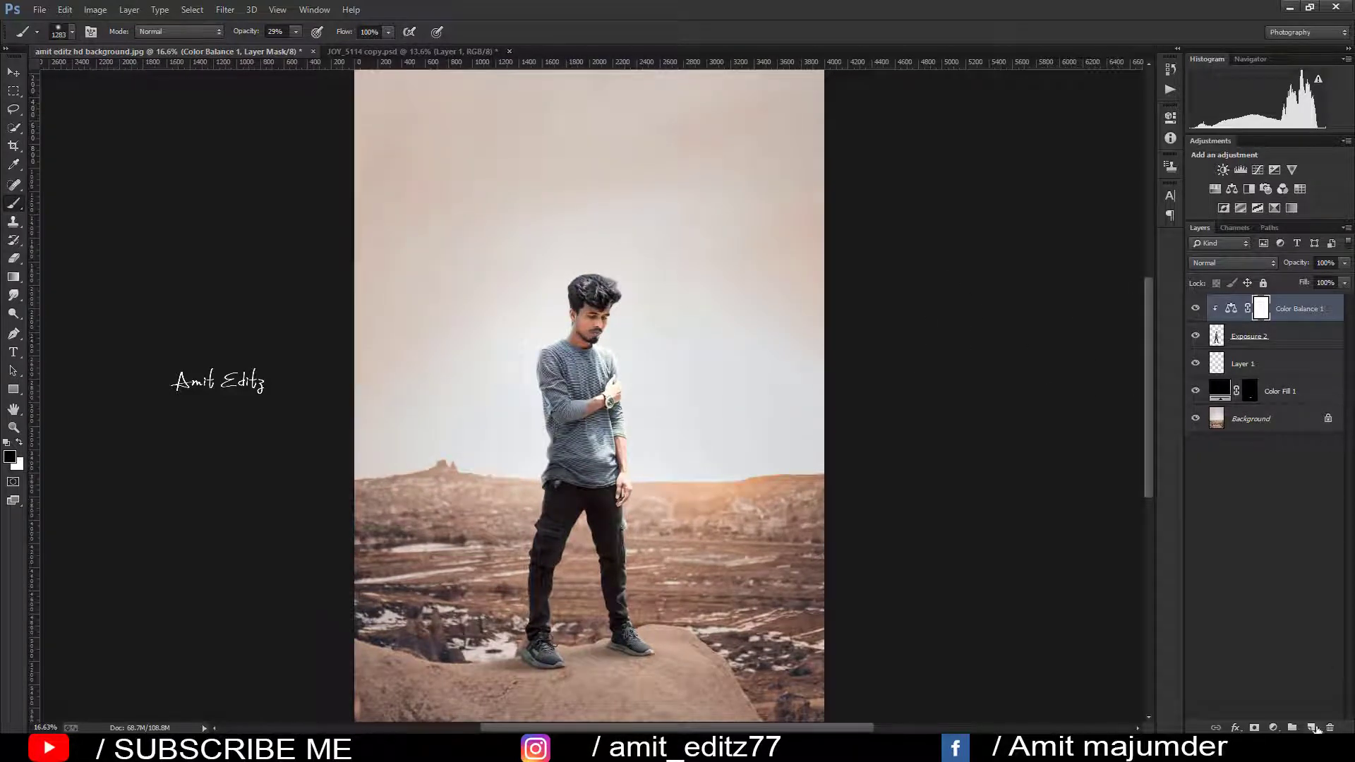
- Add an Exposure adjustment clipped to Exposure 2, raise exposure, and invert its mask
{"action": "left_click", "coordinate": [1261, 339]}
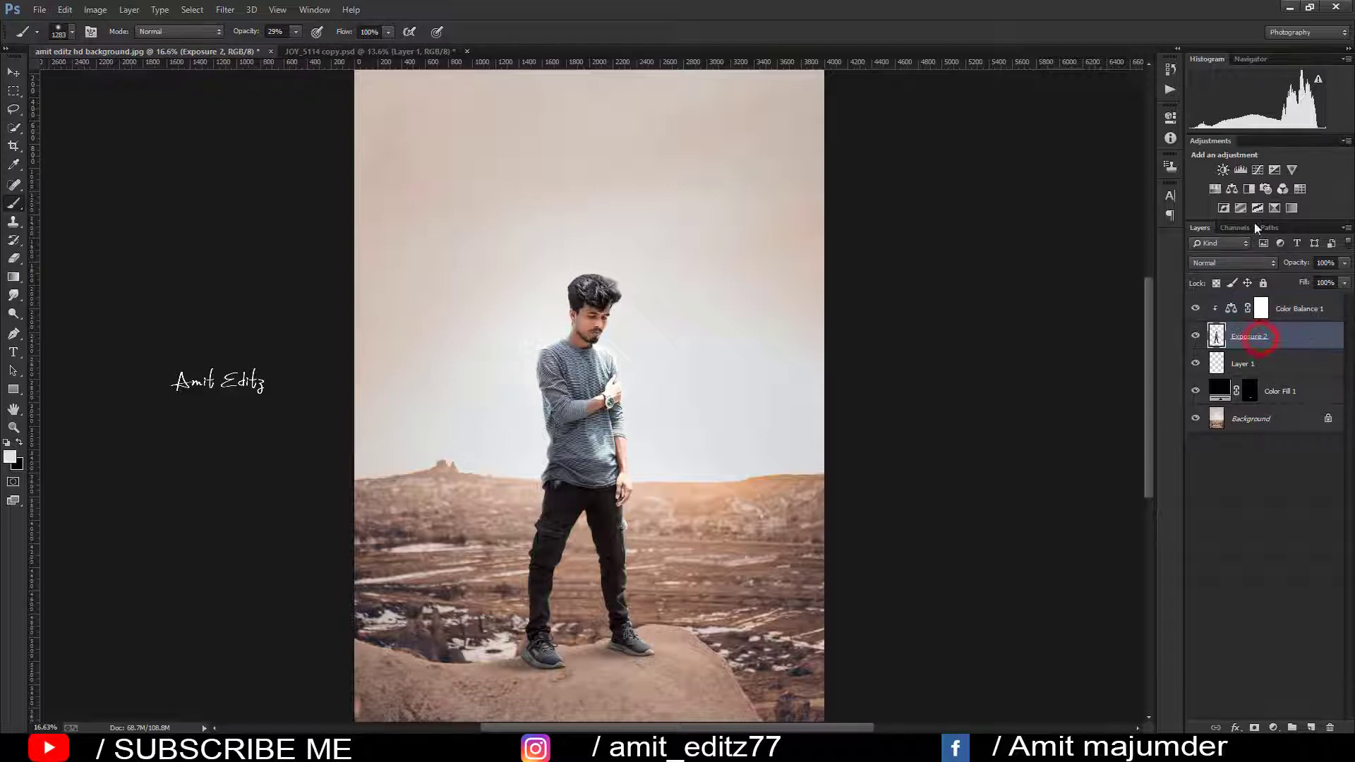
{"action": "left_click", "coordinate": [1274, 169]}
{"action": "left_click_drag", "start_coordinate": [1070, 189], "coordinate": [1098, 185]}
{"action": "left_click", "coordinate": [1130, 109]}
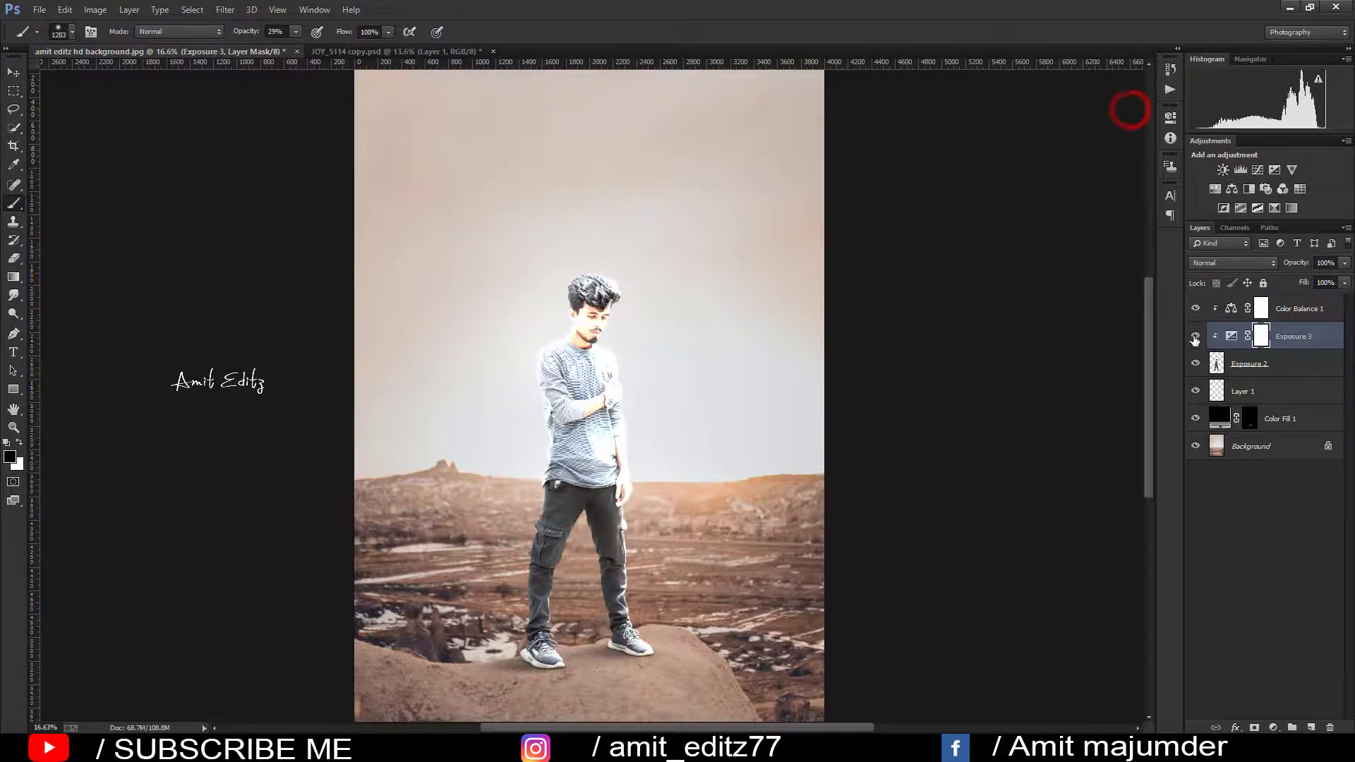
{"action": "key", "text": "ctrl+i"}
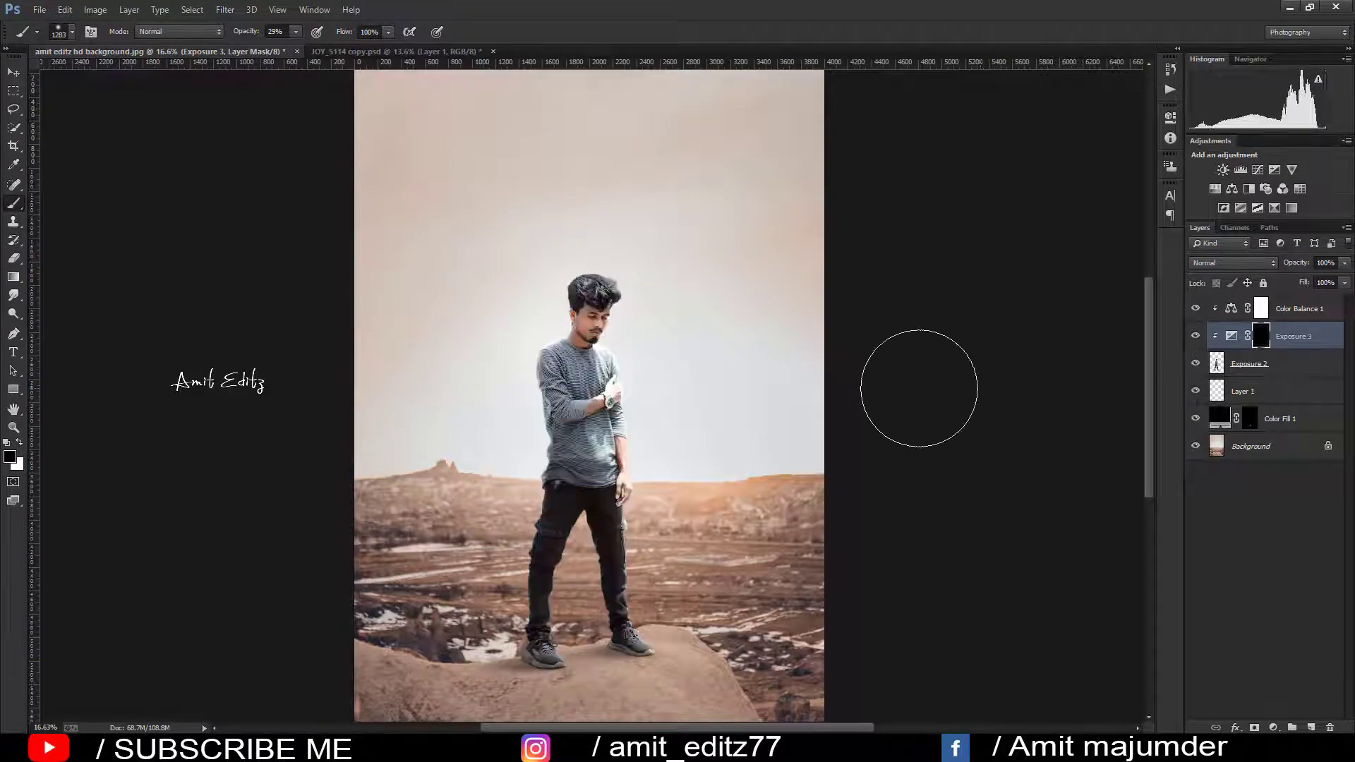
- Paint white on the mask with a smaller brush along the hair edges and chin
{"action": "scroll", "coordinate": [570, 289], "scroll_direction": "up", "scroll_amount": 3}
{"action": "scroll", "coordinate": [576, 289], "scroll_direction": "up", "scroll_amount": 2}
{"action": "left_click_drag", "start_coordinate": [577, 289], "coordinate": [562, 282]}
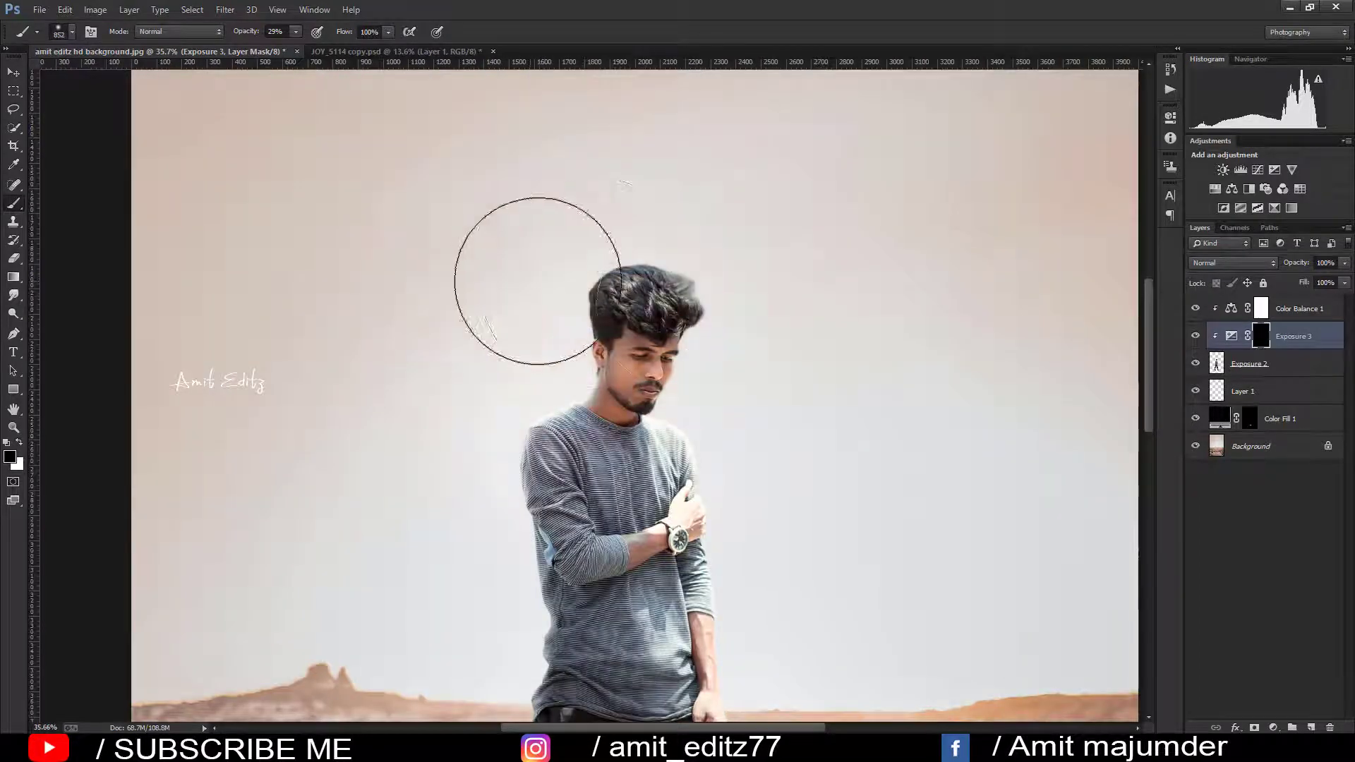
{"action": "key", "text": "x"}
{"action": "scroll", "coordinate": [607, 303], "scroll_direction": "up", "scroll_amount": 2}
{"action": "left_click", "coordinate": [774, 237]}
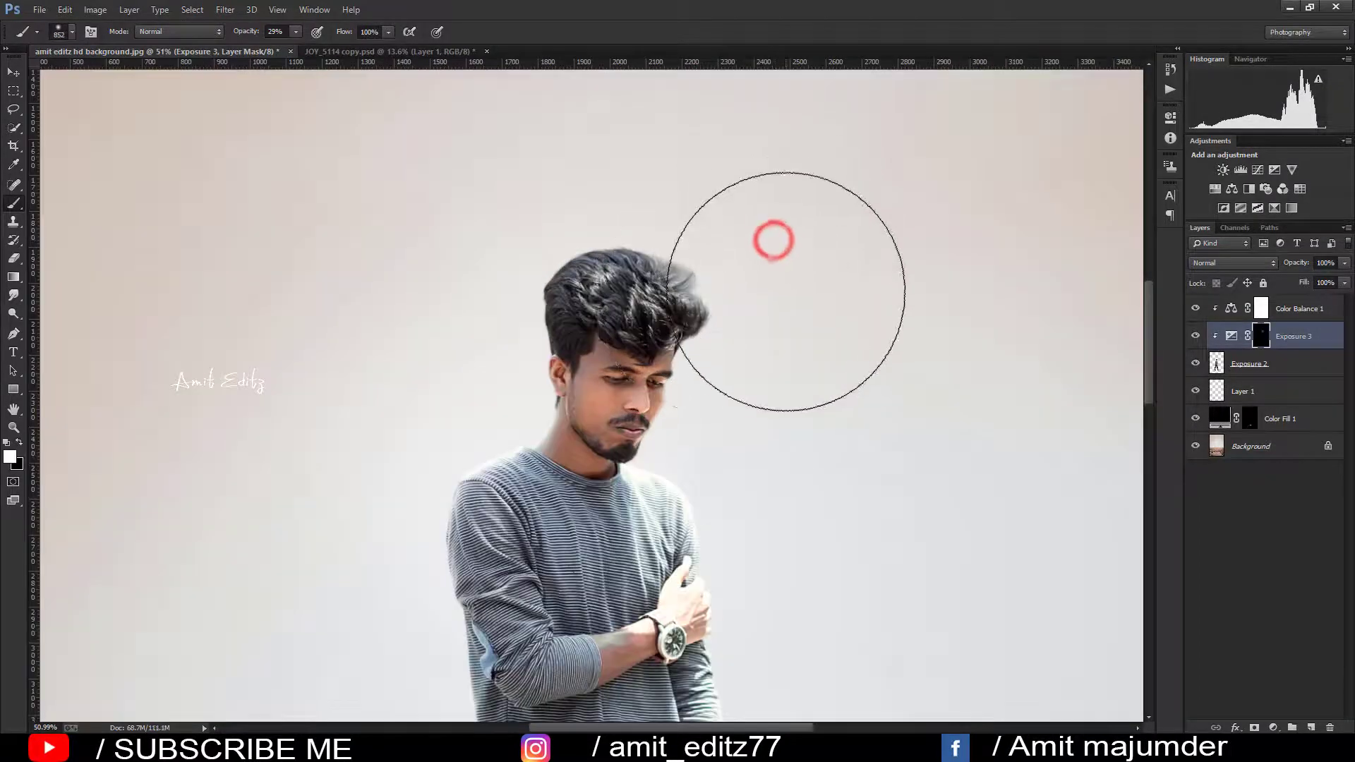
{"action": "left_click", "coordinate": [786, 309]}
{"action": "left_click_drag", "start_coordinate": [821, 313], "coordinate": [730, 312]}
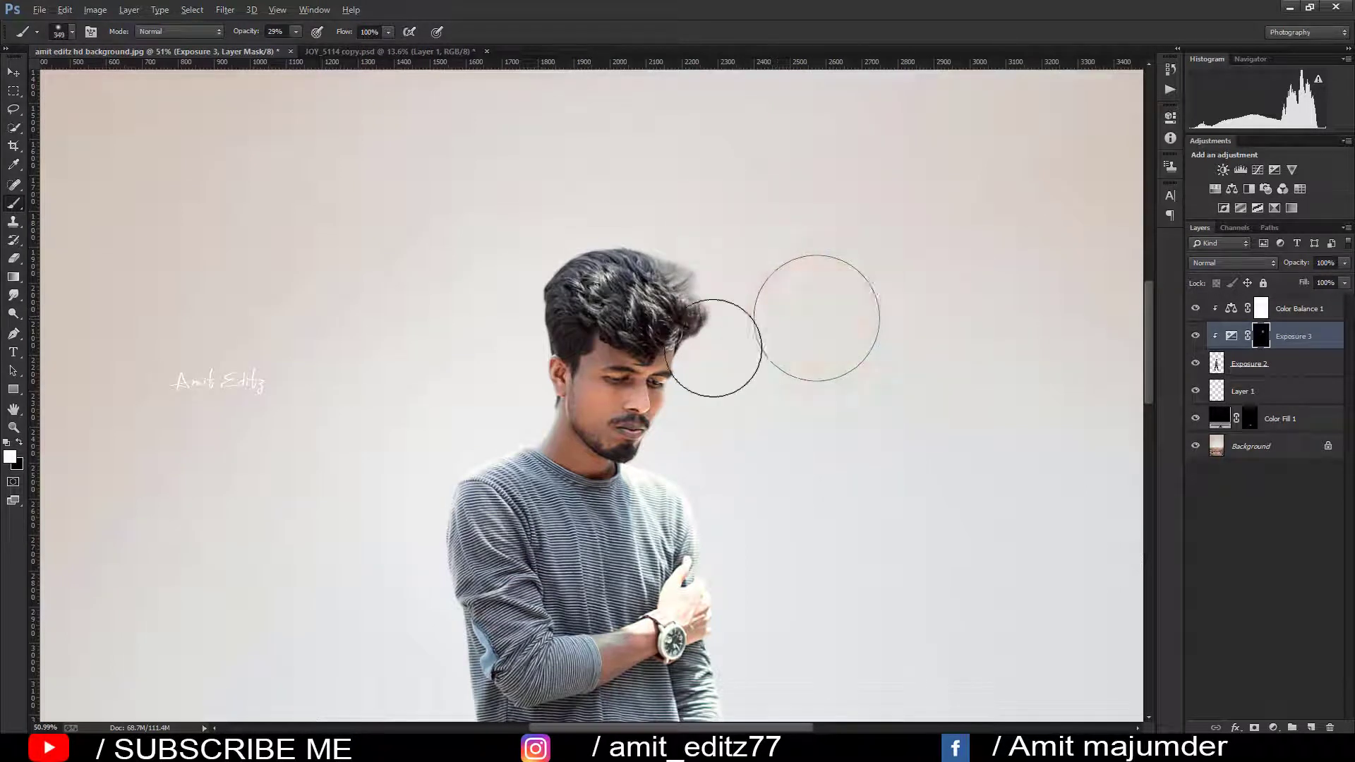
{"action": "left_click", "coordinate": [707, 360]}
{"action": "left_click", "coordinate": [684, 429]}
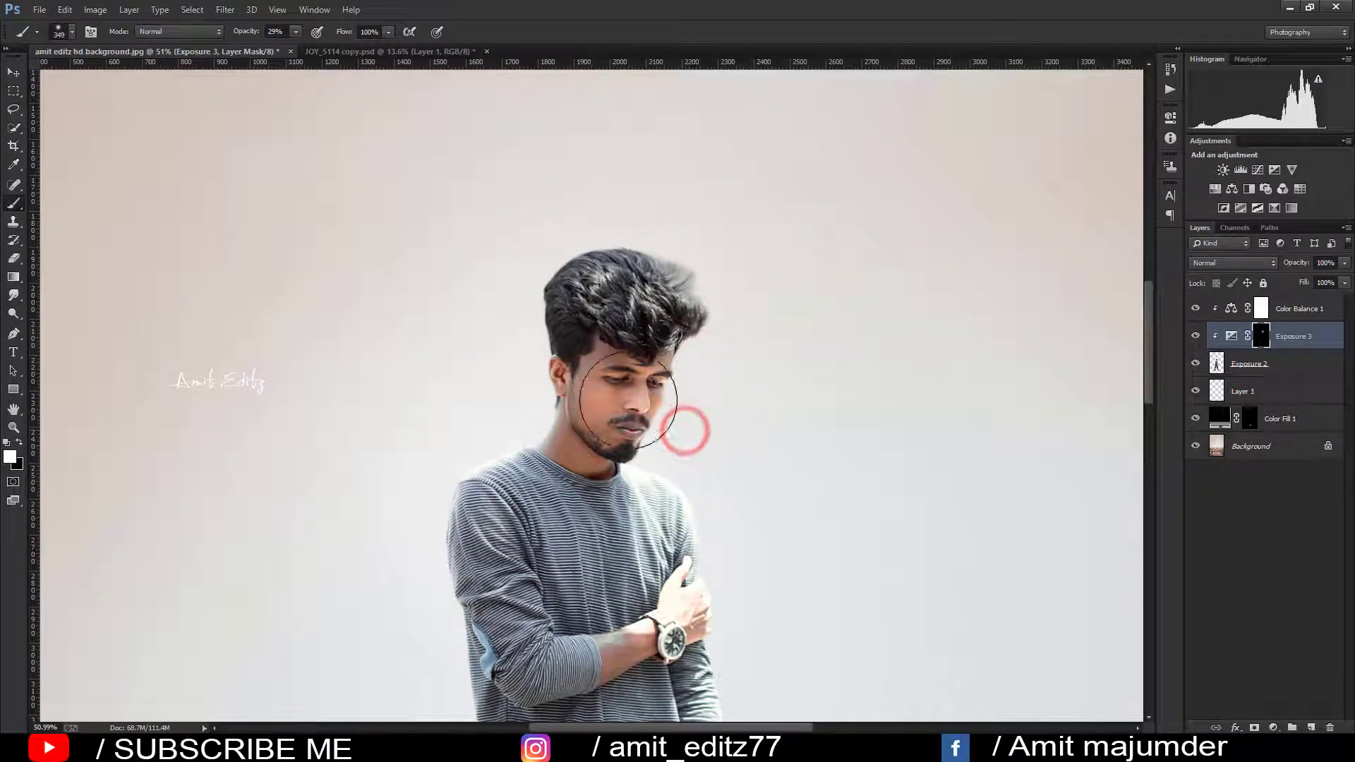
{"action": "left_click", "coordinate": [540, 344]}
{"action": "left_click", "coordinate": [521, 280]}
{"action": "left_click", "coordinate": [524, 296]}
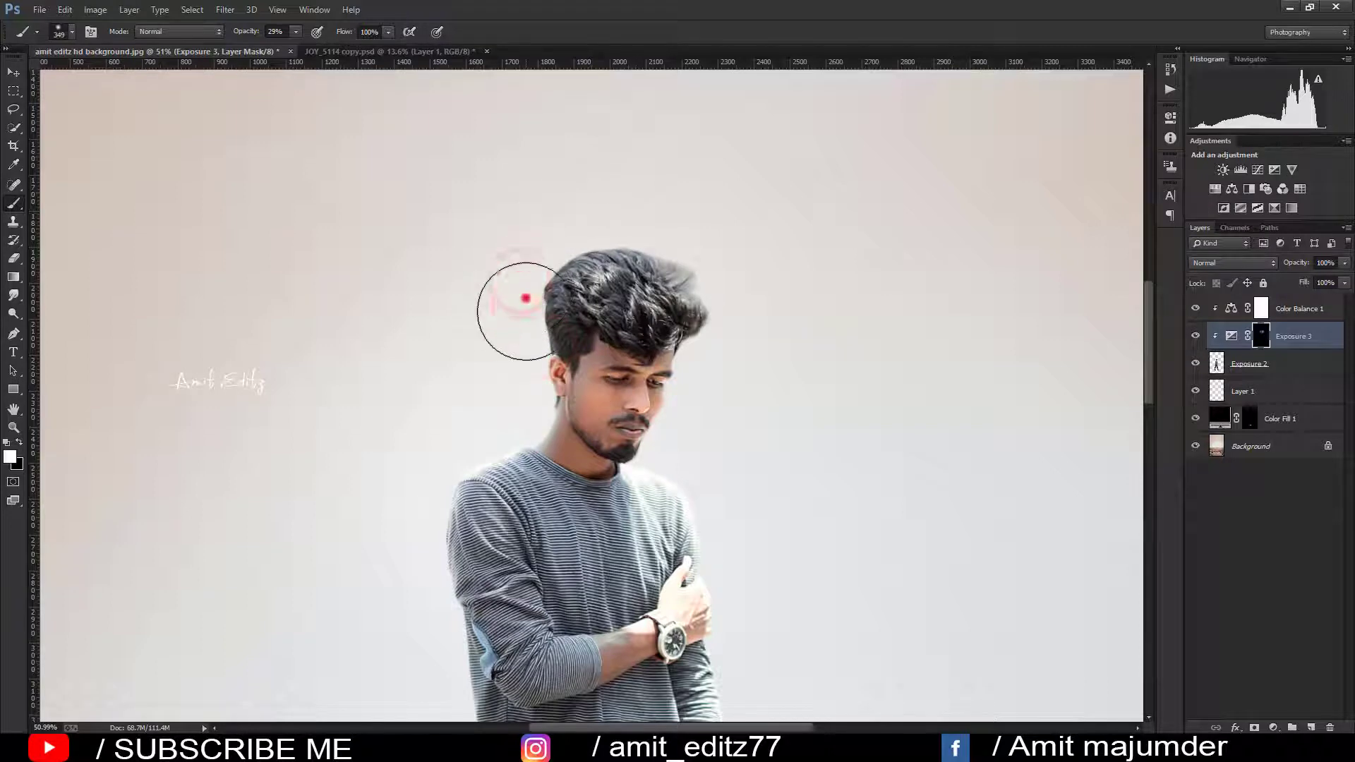
- Brush brightening across the hair and parts of the face, then select Color Fill 1's mask
{"action": "scroll", "coordinate": [447, 439], "scroll_direction": "down", "scroll_amount": 3}
{"action": "scroll", "coordinate": [447, 439], "scroll_direction": "down", "scroll_amount": 2}
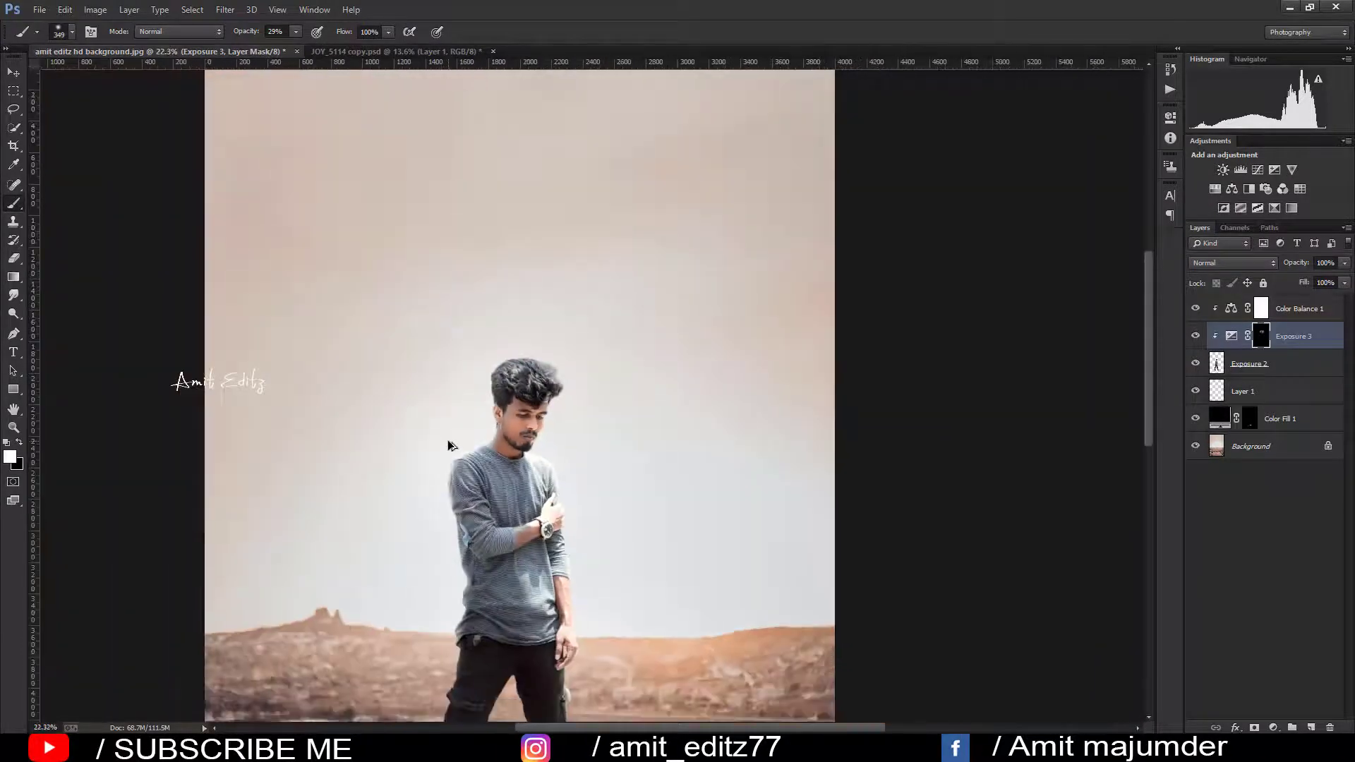
{"action": "scroll", "coordinate": [447, 439], "scroll_direction": "down", "scroll_amount": 1}
{"action": "scroll", "coordinate": [447, 439], "scroll_direction": "down", "scroll_amount": 1}
{"action": "scroll", "coordinate": [447, 439], "scroll_direction": "up", "scroll_amount": 1}
{"action": "scroll", "coordinate": [520, 400], "scroll_direction": "up", "scroll_amount": 3}
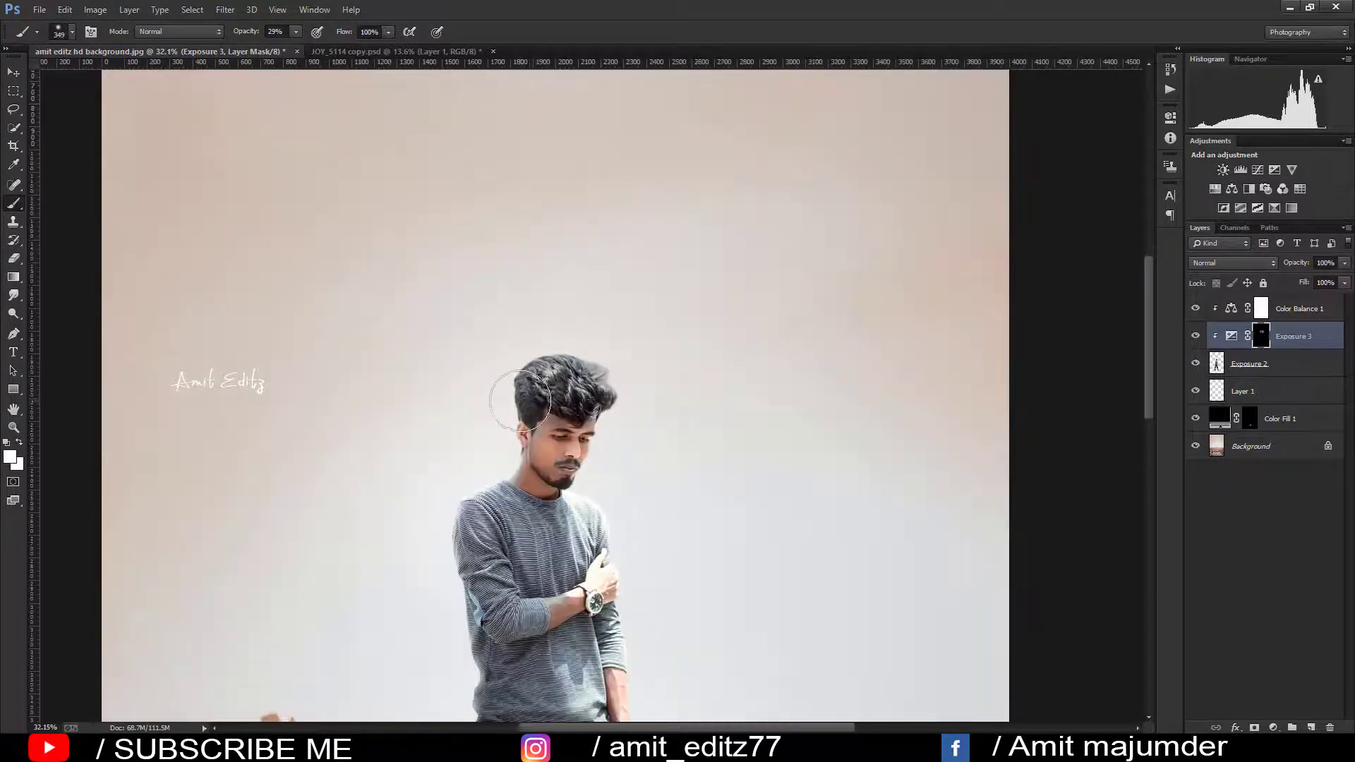
{"action": "scroll", "coordinate": [520, 400], "scroll_direction": "up", "scroll_amount": 4}
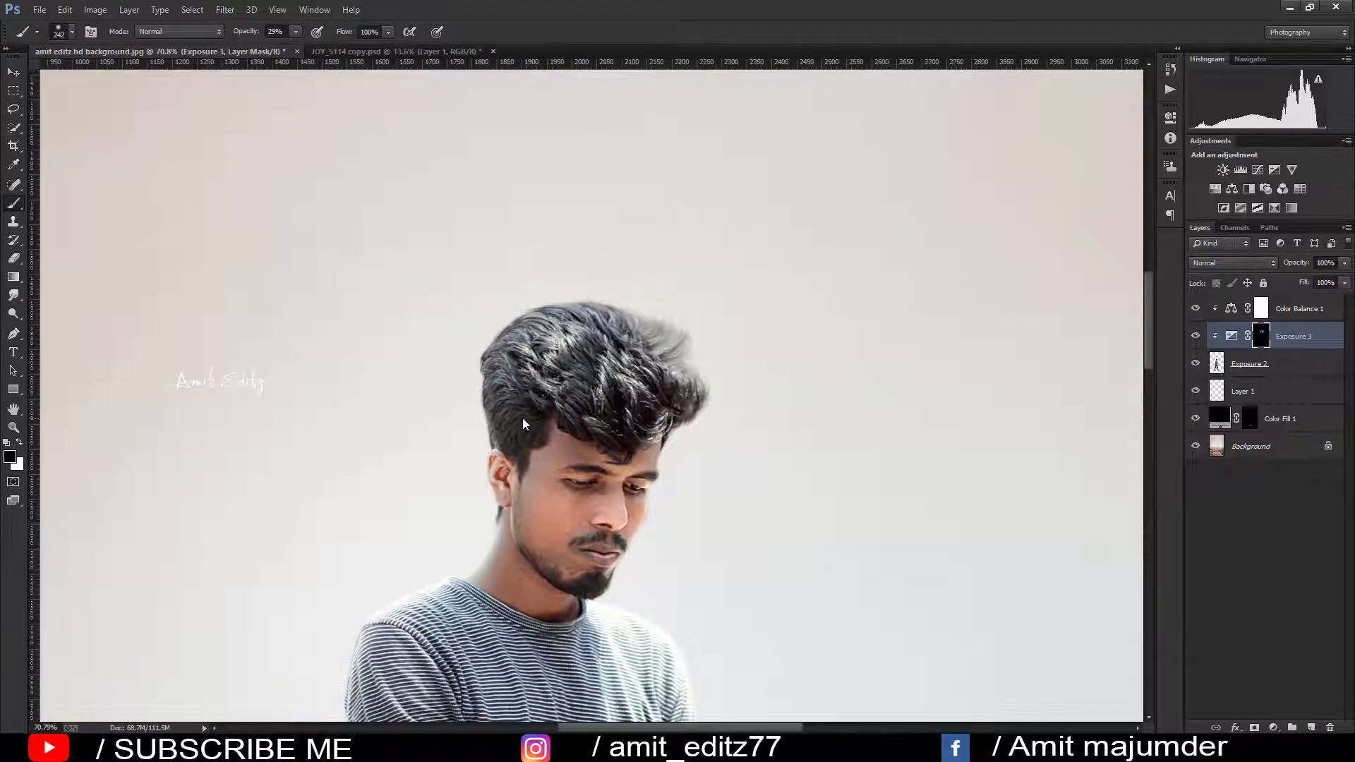
{"action": "left_click_drag", "start_coordinate": [534, 433], "coordinate": [614, 348]}
{"action": "left_click_drag", "start_coordinate": [603, 508], "coordinate": [546, 482]}
{"action": "scroll", "coordinate": [547, 481], "scroll_direction": "down", "scroll_amount": 5}
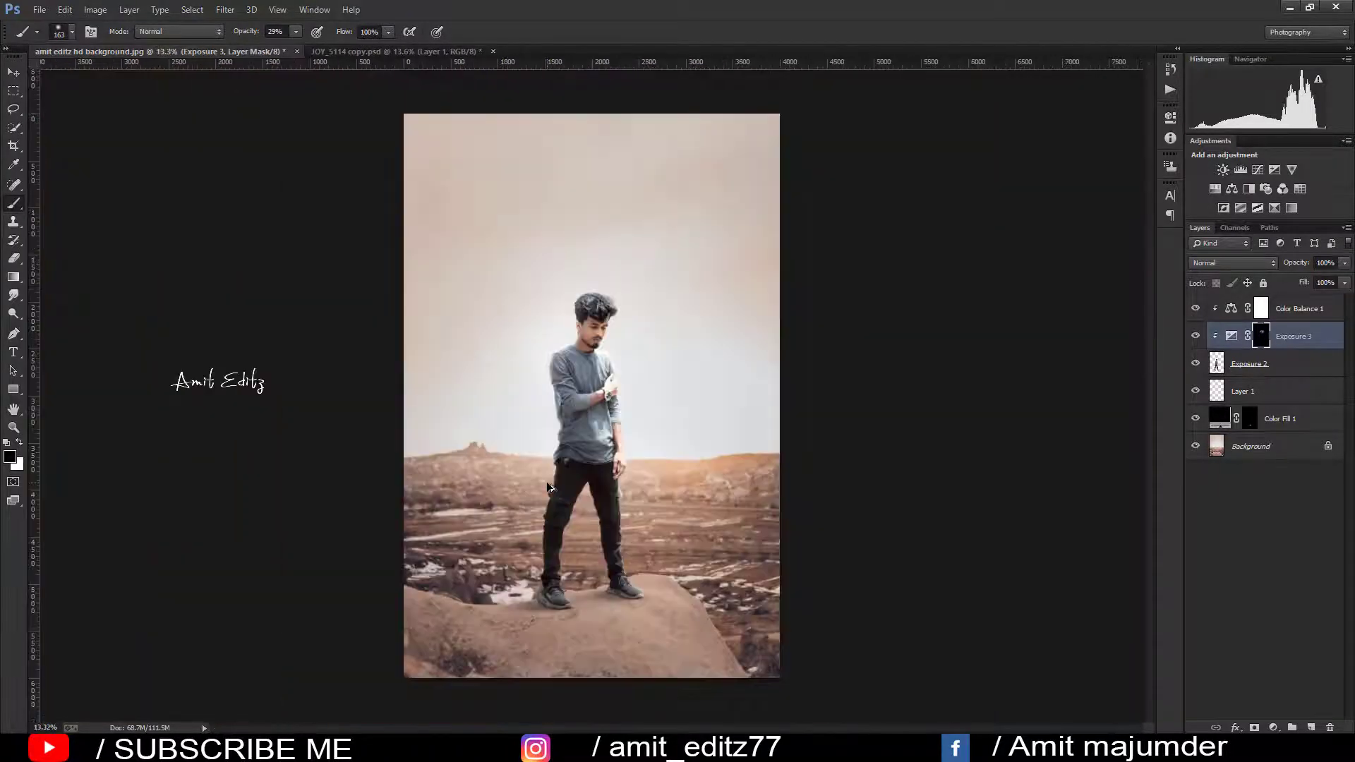
{"action": "scroll", "coordinate": [549, 487], "scroll_direction": "up", "scroll_amount": 1}
{"action": "scroll", "coordinate": [543, 481], "scroll_direction": "up", "scroll_amount": 3}
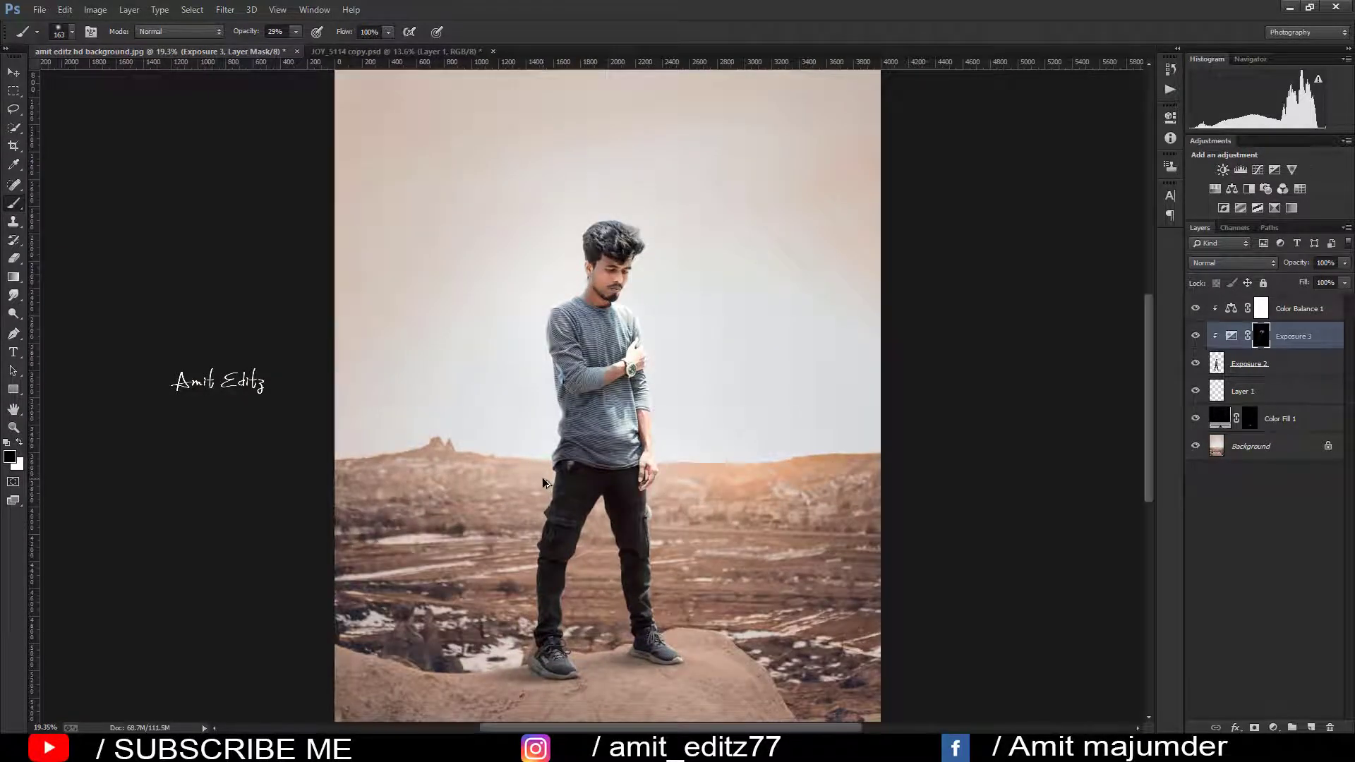
{"action": "scroll", "coordinate": [542, 482], "scroll_direction": "down", "scroll_amount": 2}
{"action": "scroll", "coordinate": [542, 481], "scroll_direction": "down", "scroll_amount": 1}
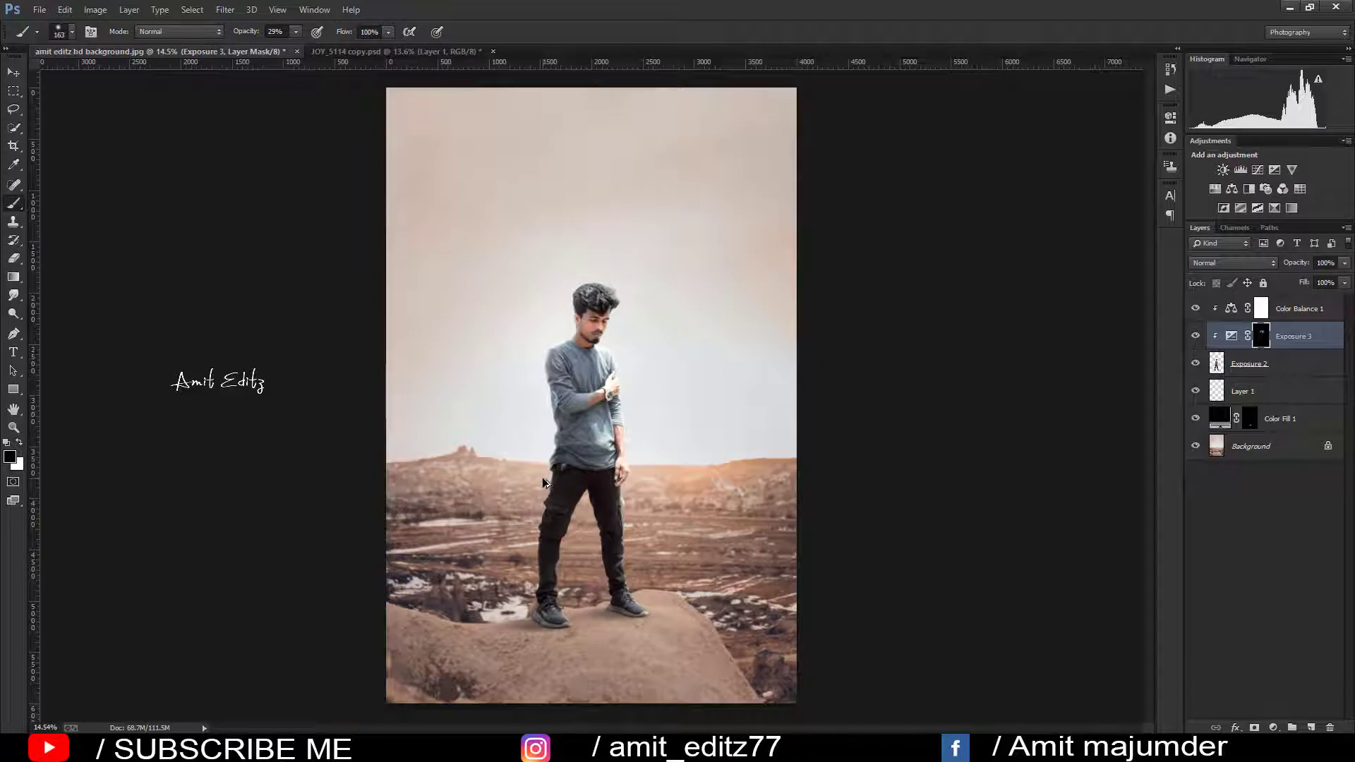
{"action": "scroll", "coordinate": [542, 482], "scroll_direction": "down", "scroll_amount": 1}
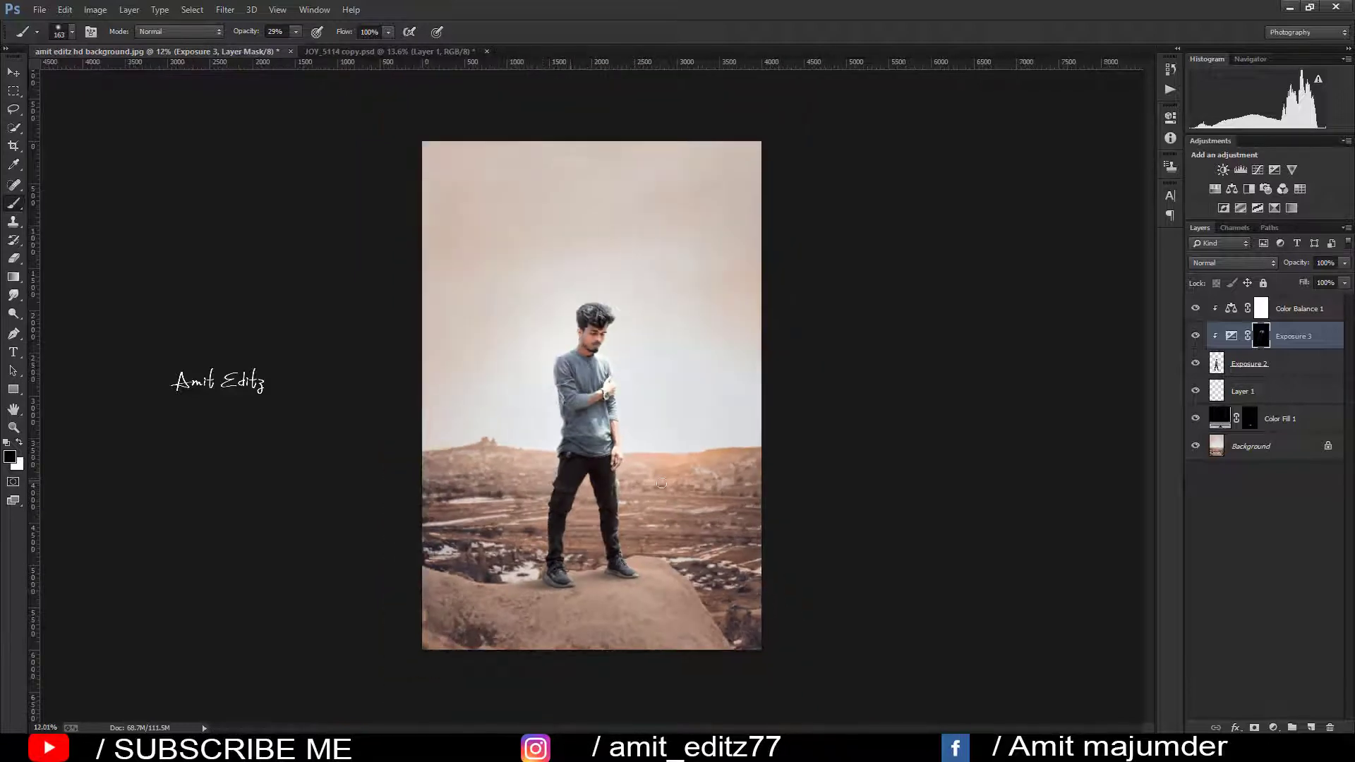
{"action": "left_click", "coordinate": [1249, 420]}
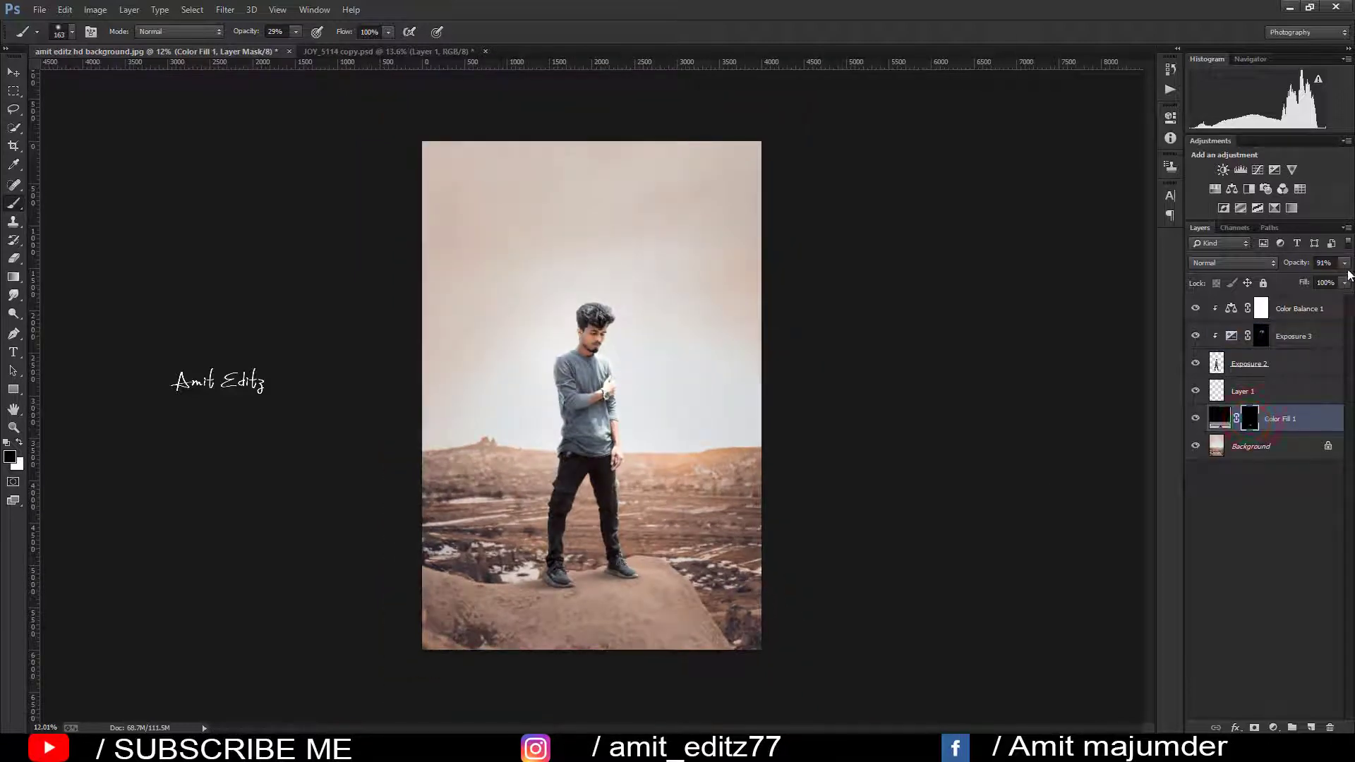
- Raise Color Fill 1 opacity to 100% and select the top Color Balance 1 layer
{"action": "left_click_drag", "start_coordinate": [1344, 263], "coordinate": [1349, 279]}
{"action": "scroll", "coordinate": [787, 413], "scroll_direction": "up", "scroll_amount": 2}
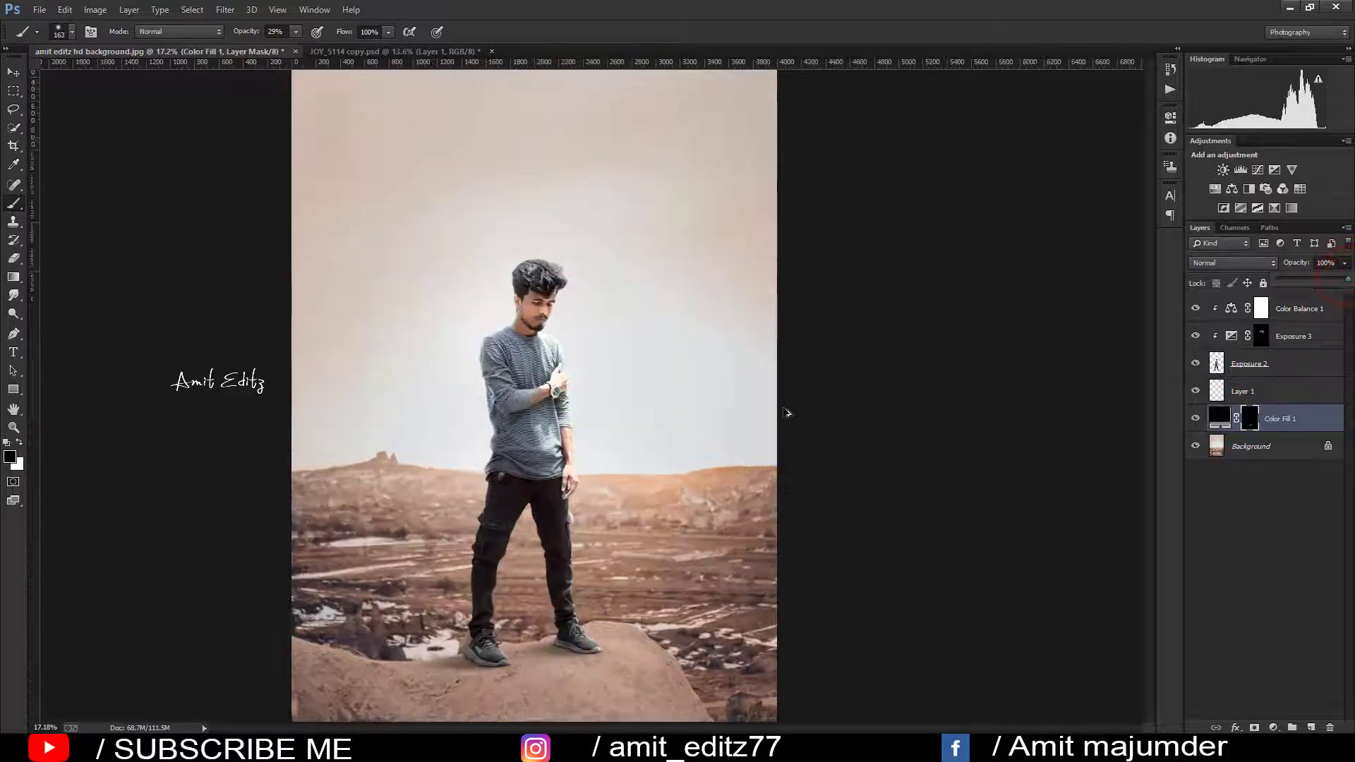
{"action": "scroll", "coordinate": [782, 407], "scroll_direction": "up", "scroll_amount": 1}
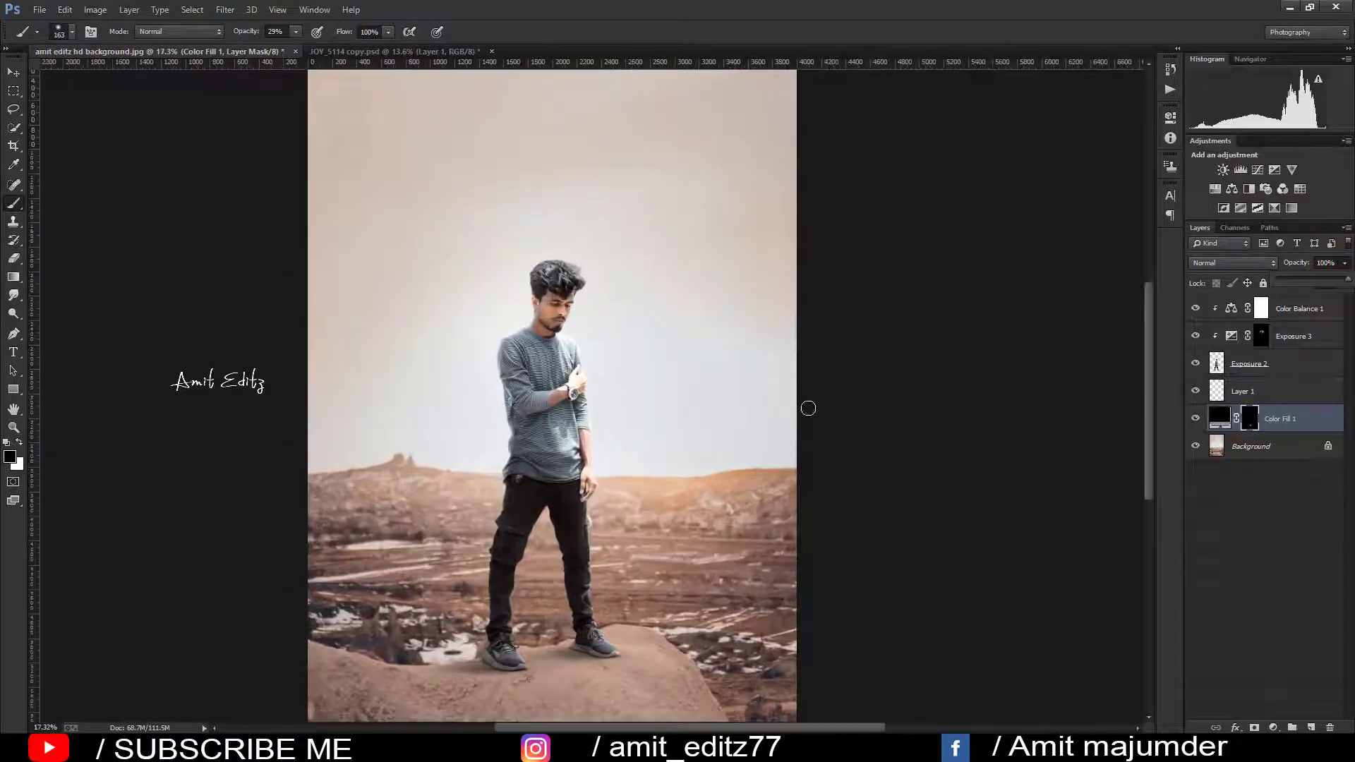
{"action": "left_click", "coordinate": [1307, 308]}
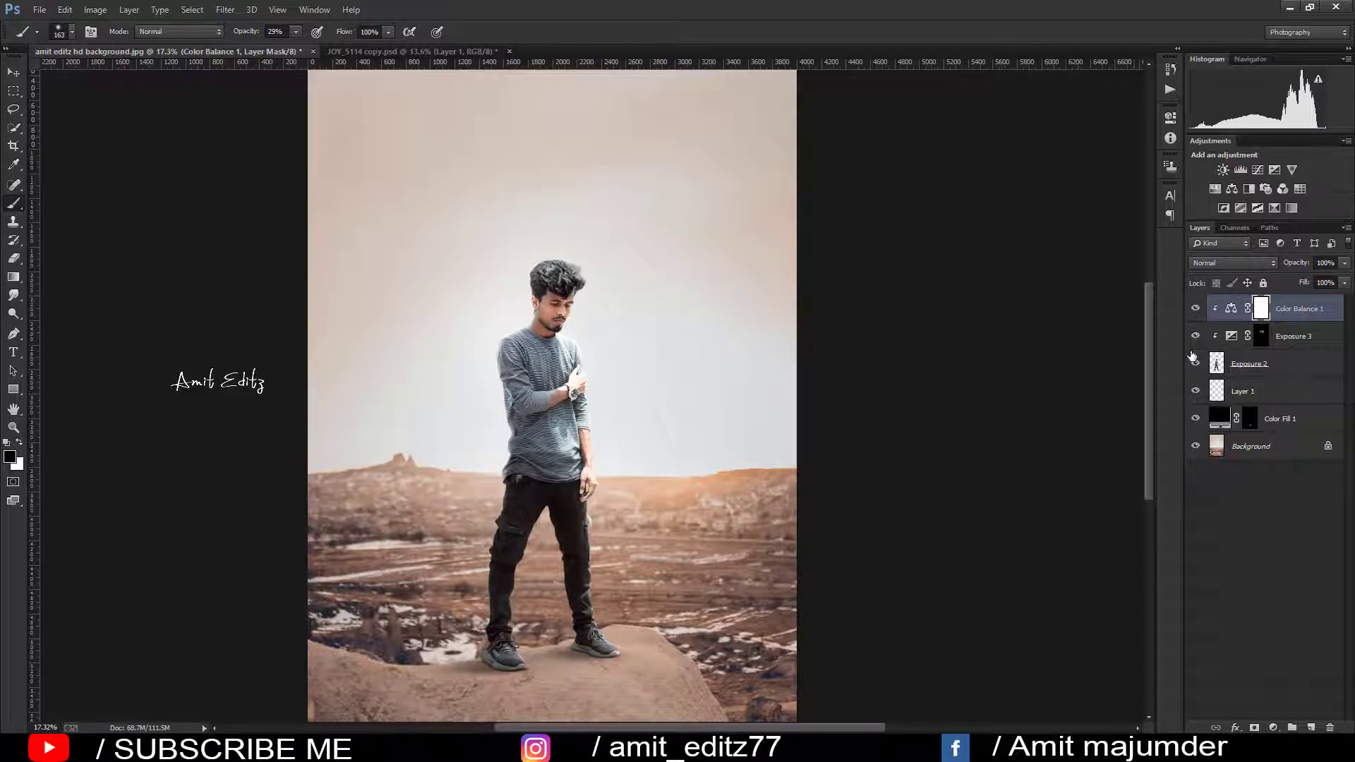
- Stamp all visible layers into a new Layer 2 and commit a crop
{"action": "key", "text": "ctrl+shift+alt+e"}
{"action": "key", "text": "x"}
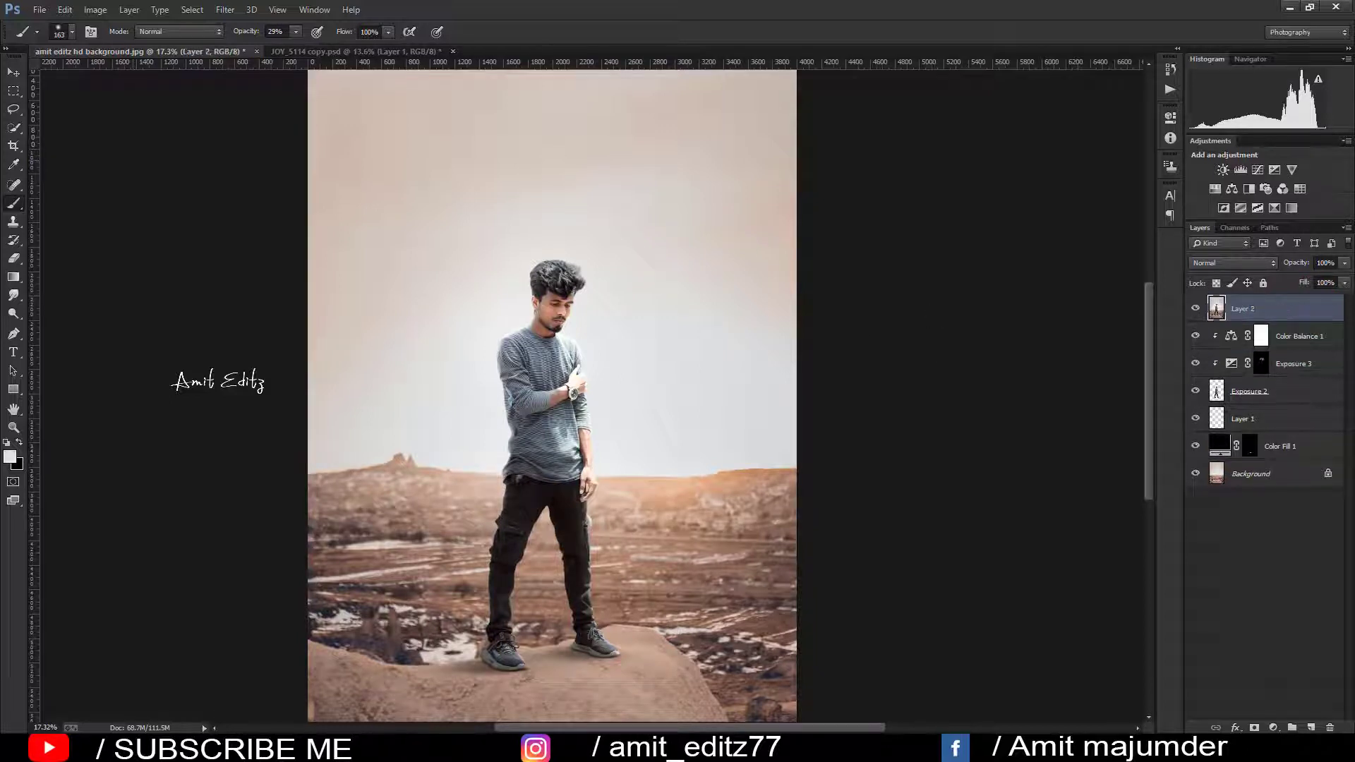
{"action": "left_click", "coordinate": [13, 148]}
{"action": "double_click", "coordinate": [448, 338]}
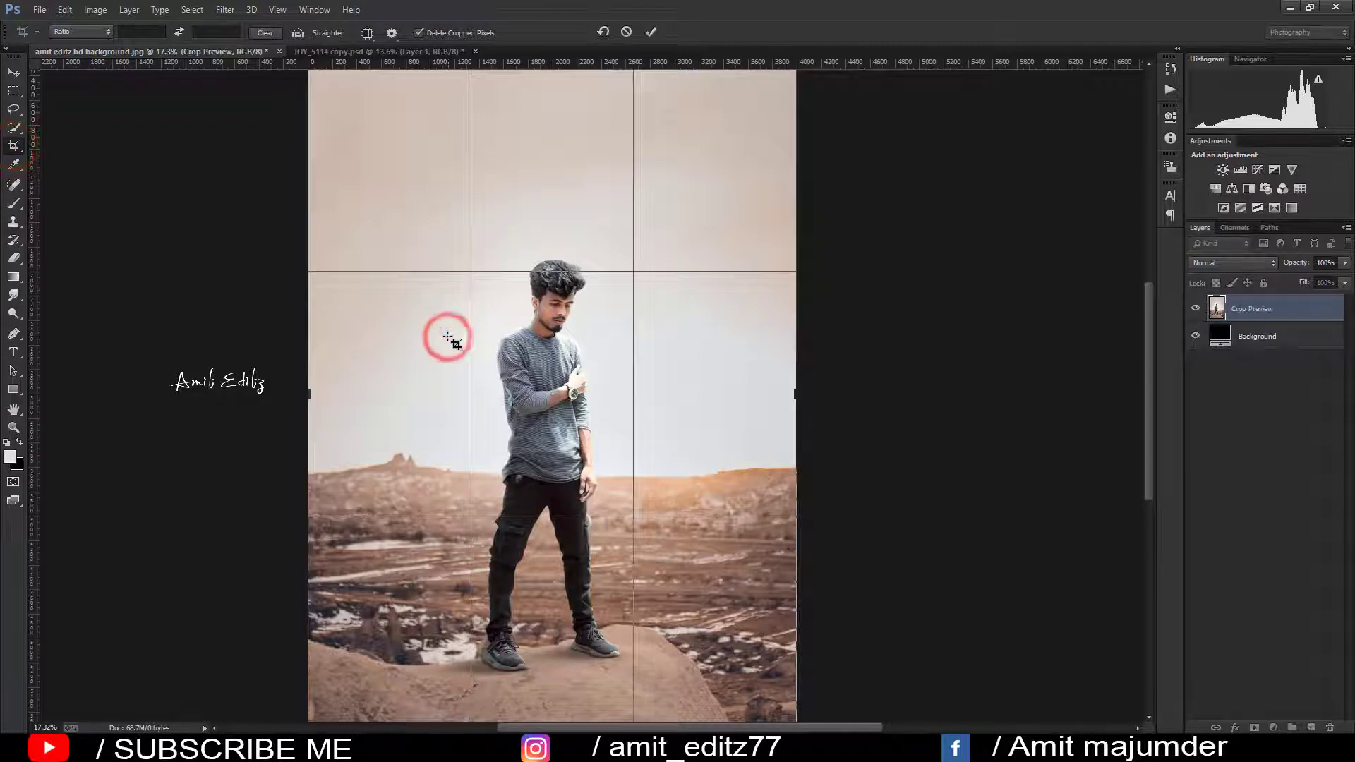
{"action": "scroll", "coordinate": [518, 233], "scroll_direction": "up", "scroll_amount": 2}
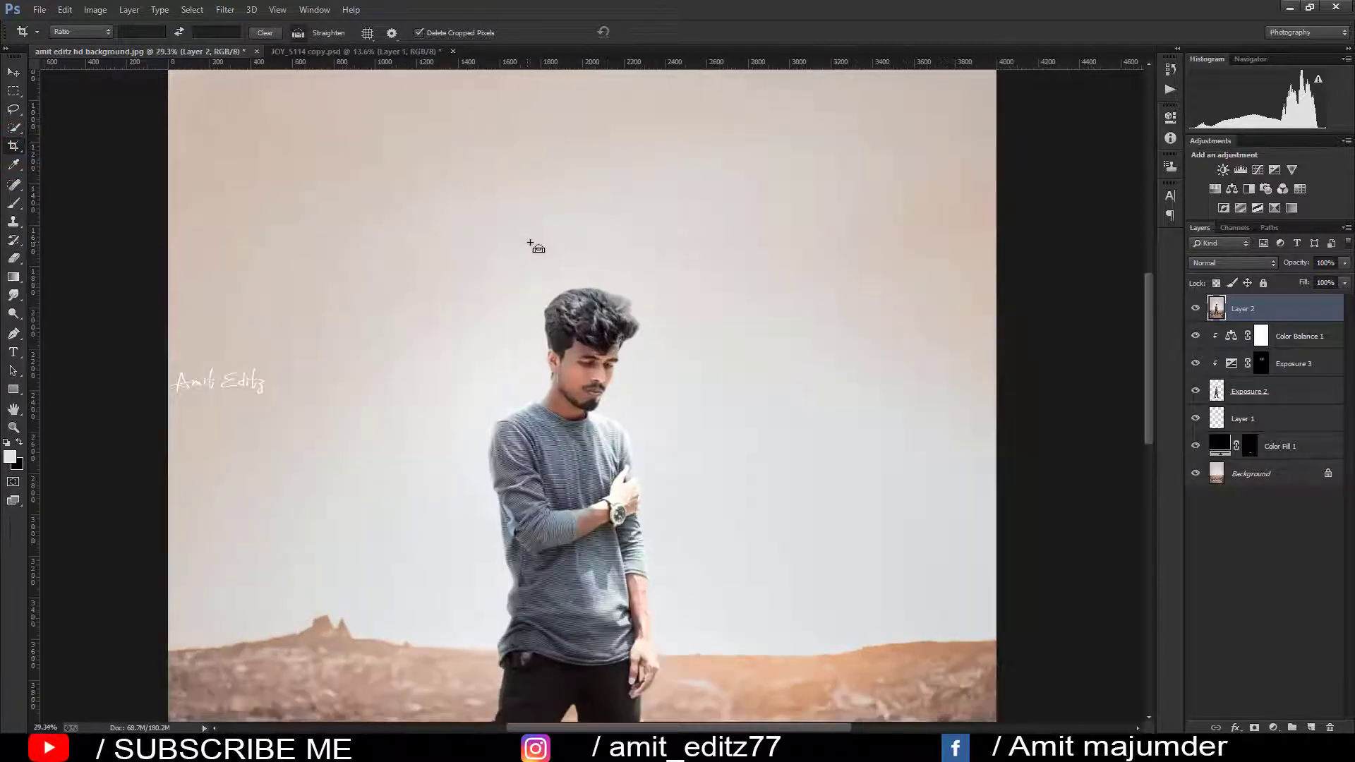
{"action": "scroll", "coordinate": [530, 245], "scroll_direction": "down", "scroll_amount": 2}
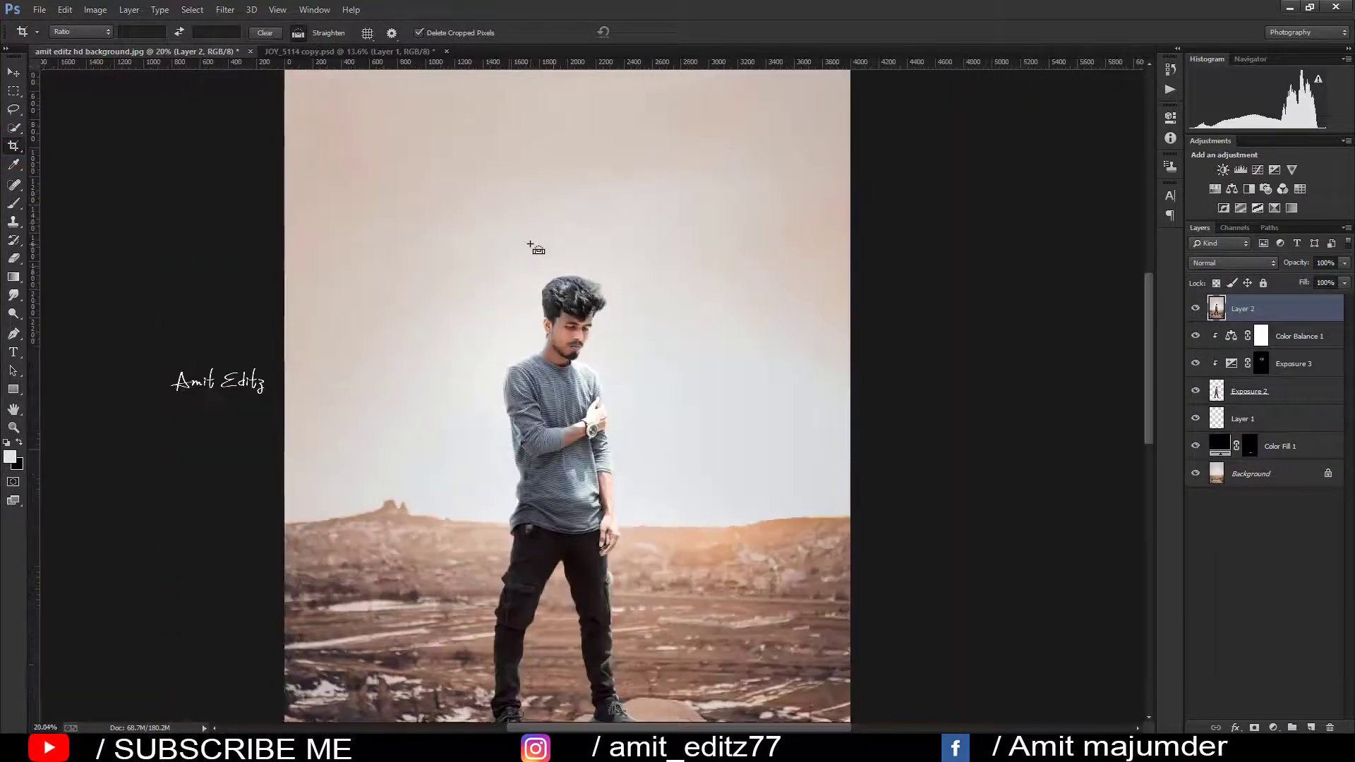
{"action": "scroll", "coordinate": [532, 248], "scroll_direction": "down", "scroll_amount": 1}
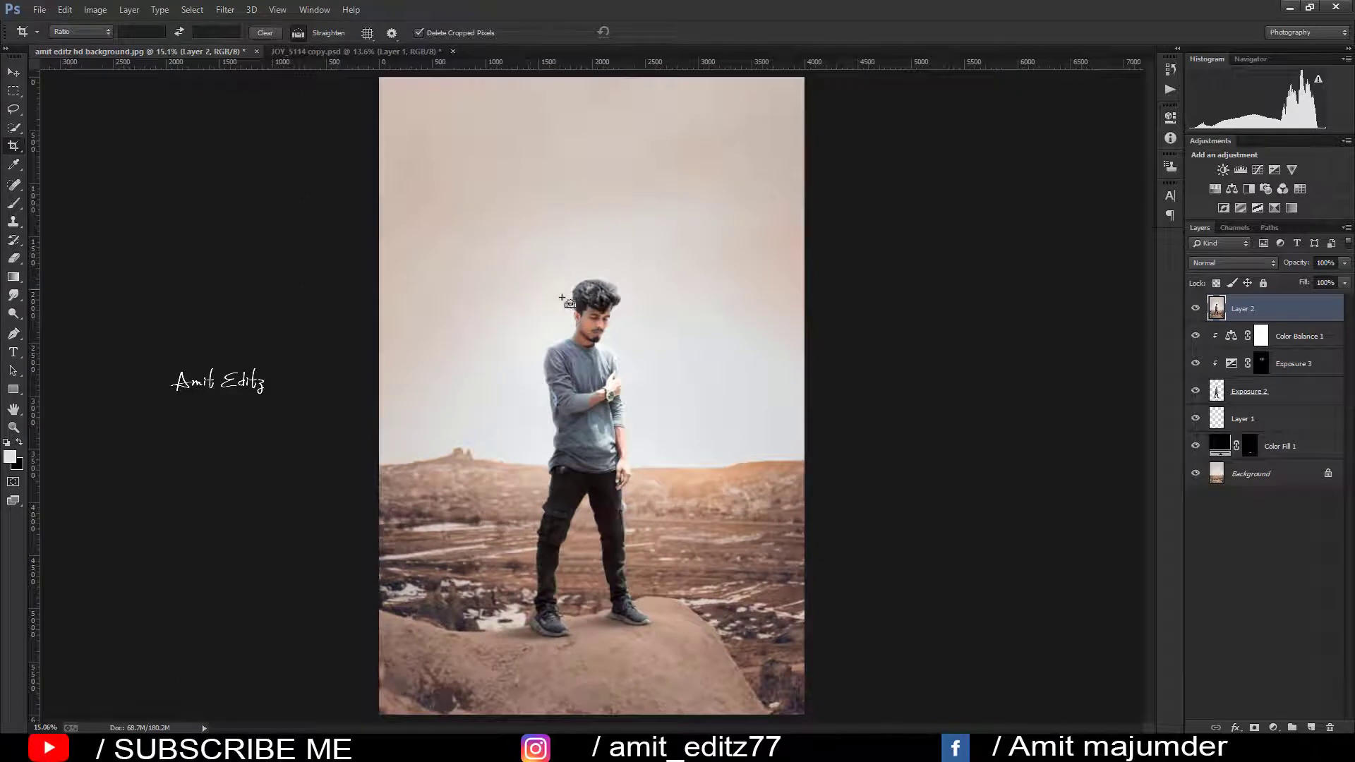
{"action": "scroll", "coordinate": [590, 351], "scroll_direction": "up", "scroll_amount": 1}
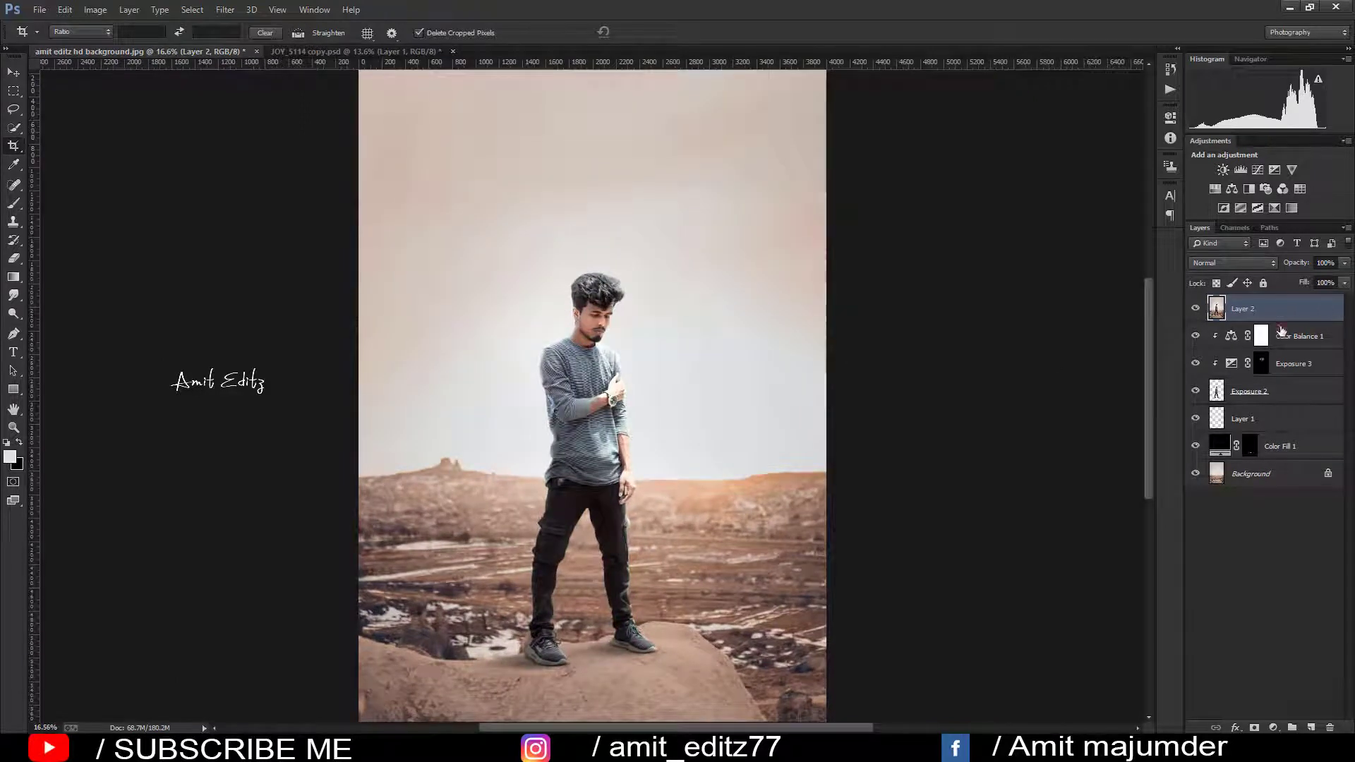
- Duplicate Layer 2, Gaussian Blur the copy at radius 106.3, and add a layer mask
{"action": "left_click_drag", "start_coordinate": [1281, 328], "coordinate": [1311, 727]}
{"action": "left_click", "coordinate": [224, 10]}
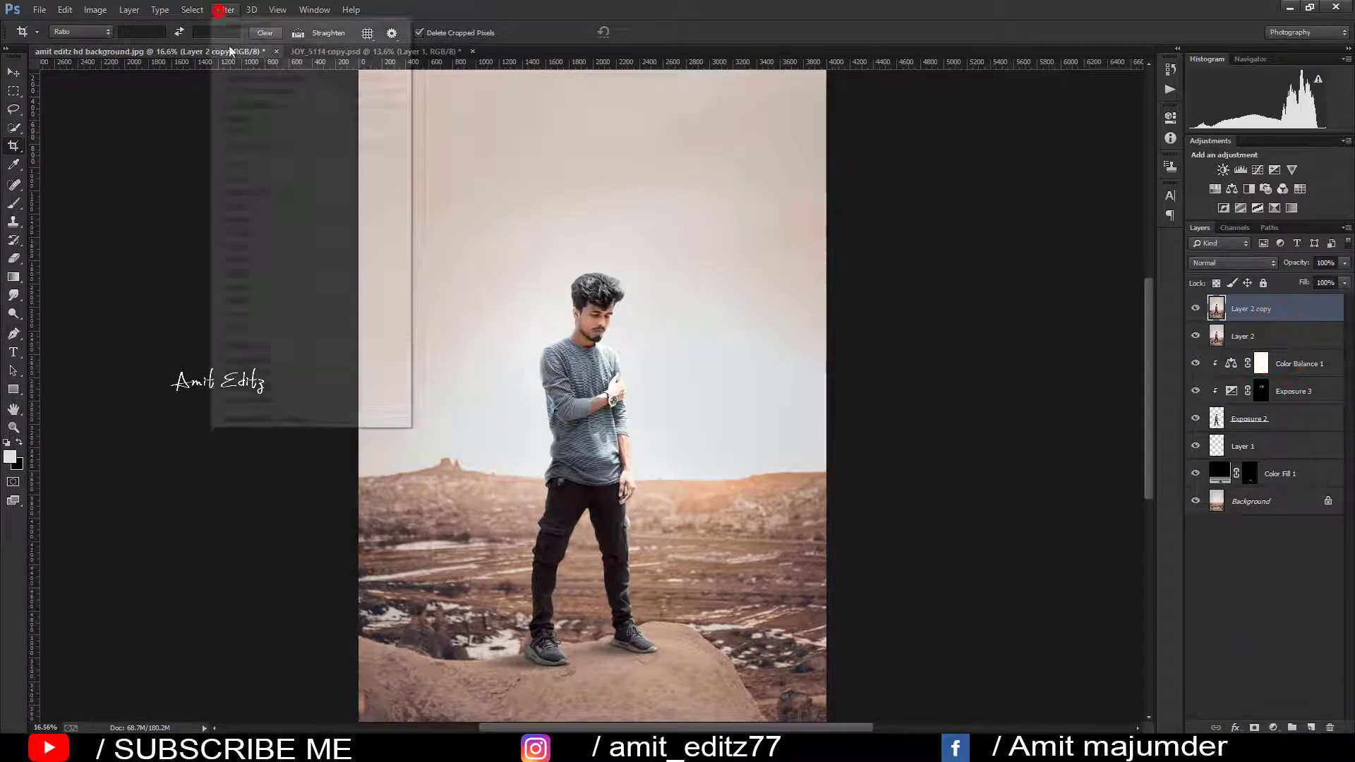
{"action": "left_click", "coordinate": [448, 278]}
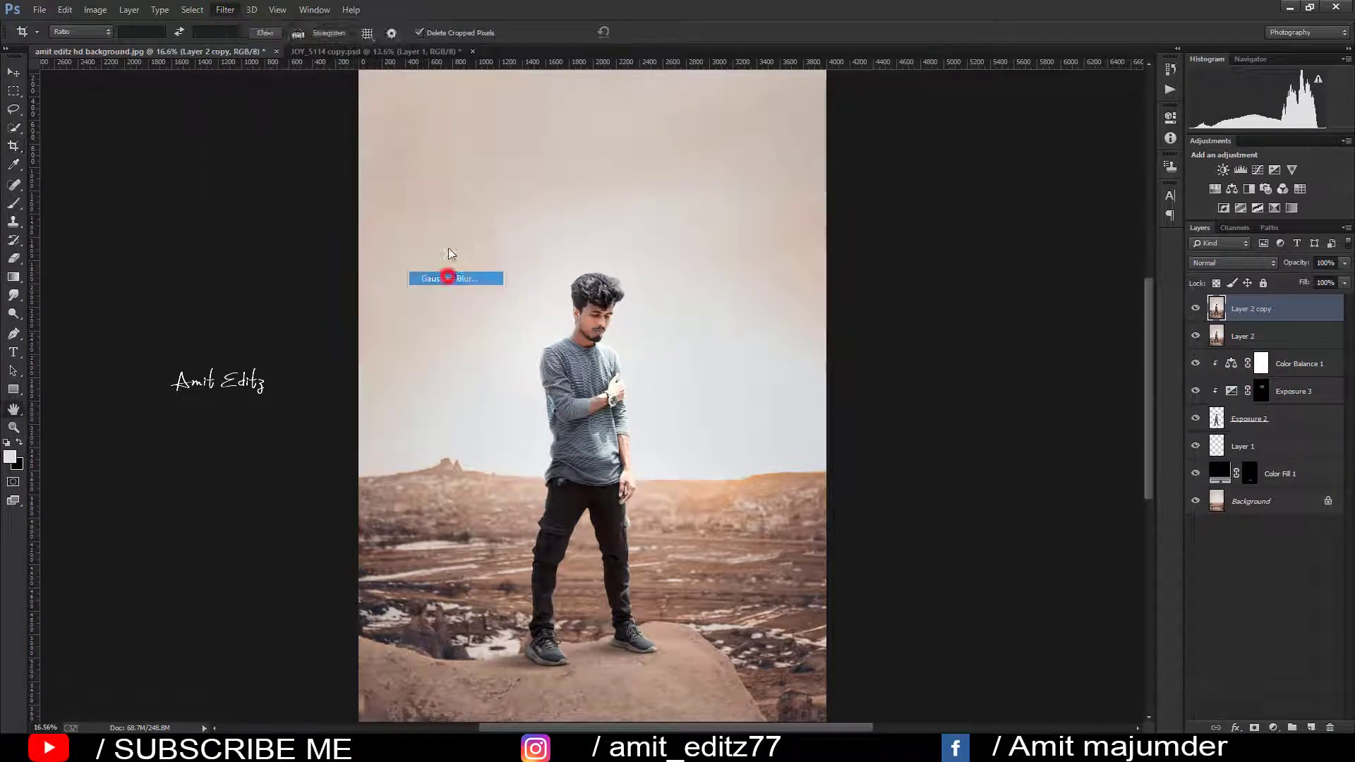
{"action": "left_click", "coordinate": [910, 416]}
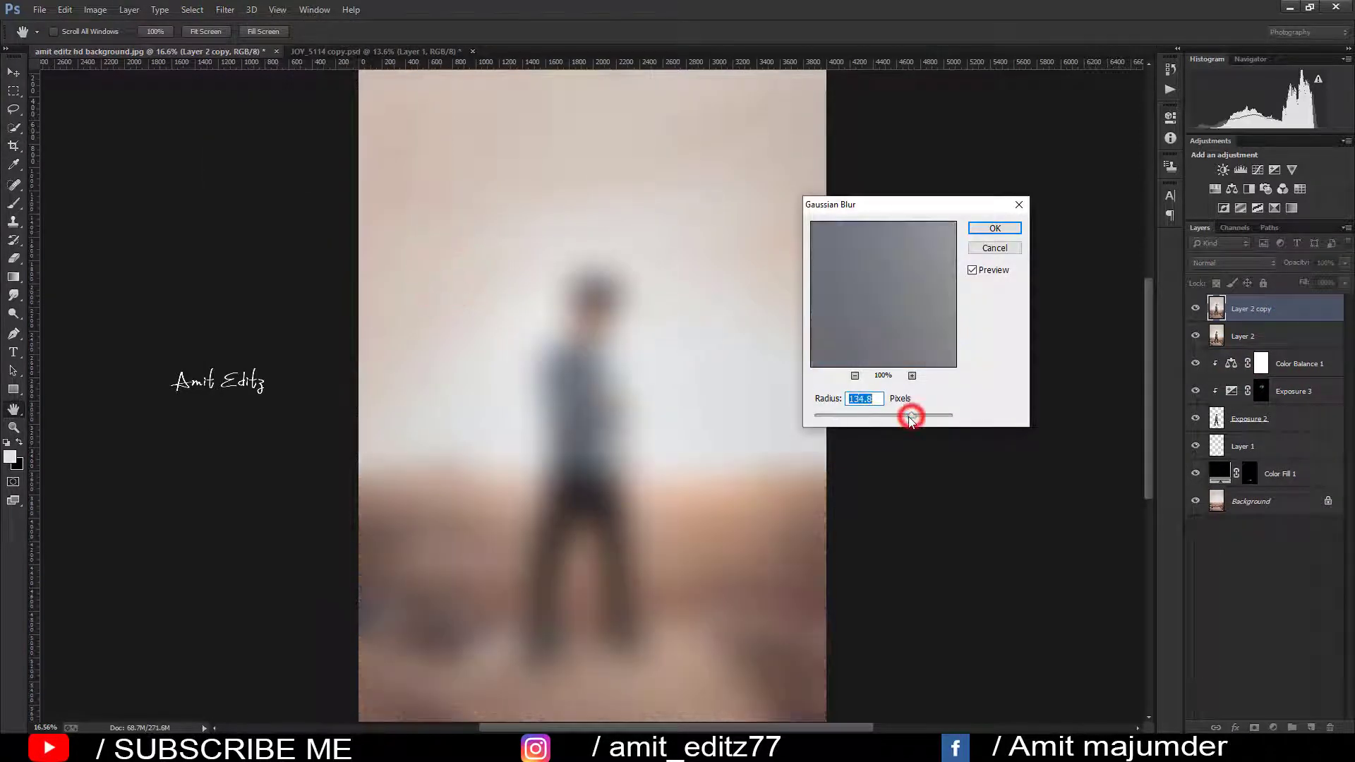
{"action": "left_click", "coordinate": [991, 227]}
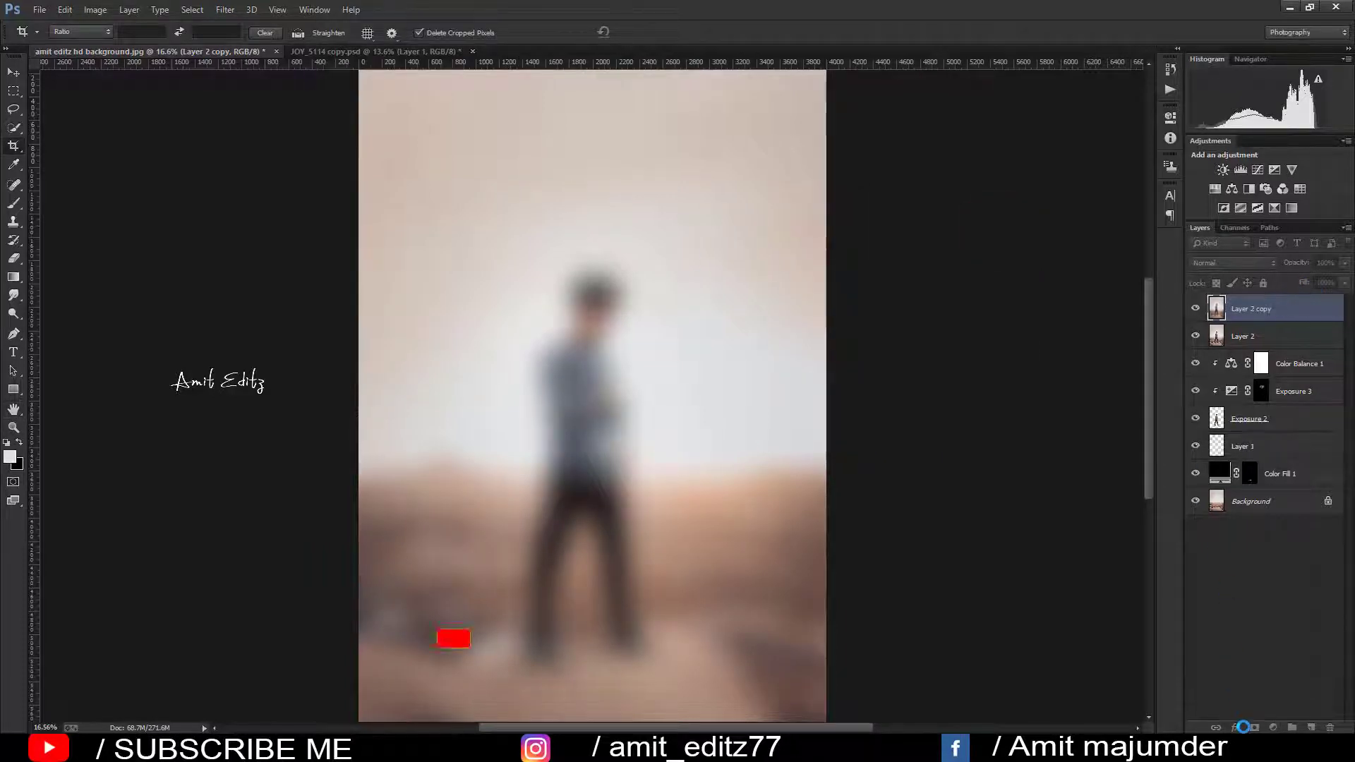
{"action": "left_click", "coordinate": [1254, 727]}
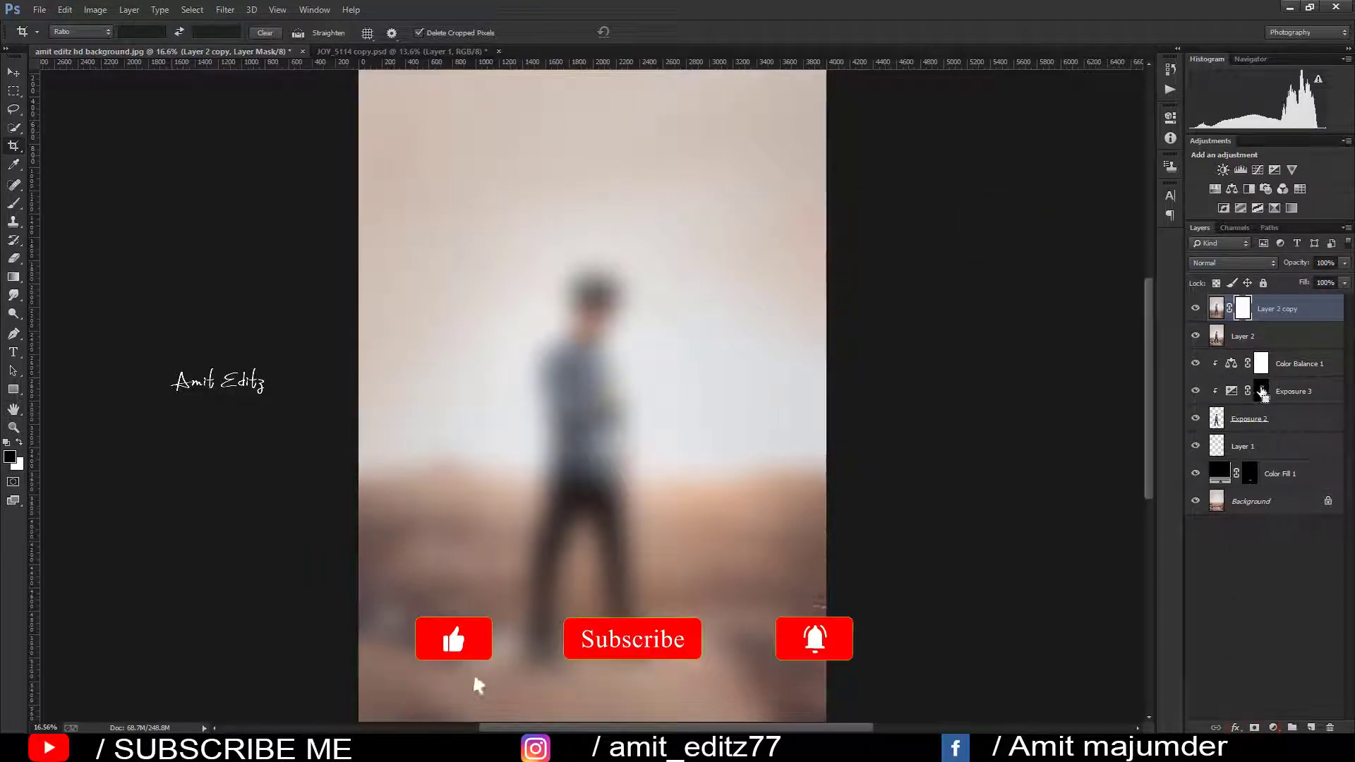
- Invert the blur copy's mask and paint white glow beside the man and into the sky
{"action": "key", "text": "ctrl+i"}
{"action": "left_click", "coordinate": [14, 204]}
{"action": "scroll", "coordinate": [652, 462], "scroll_direction": "up", "scroll_amount": 1}
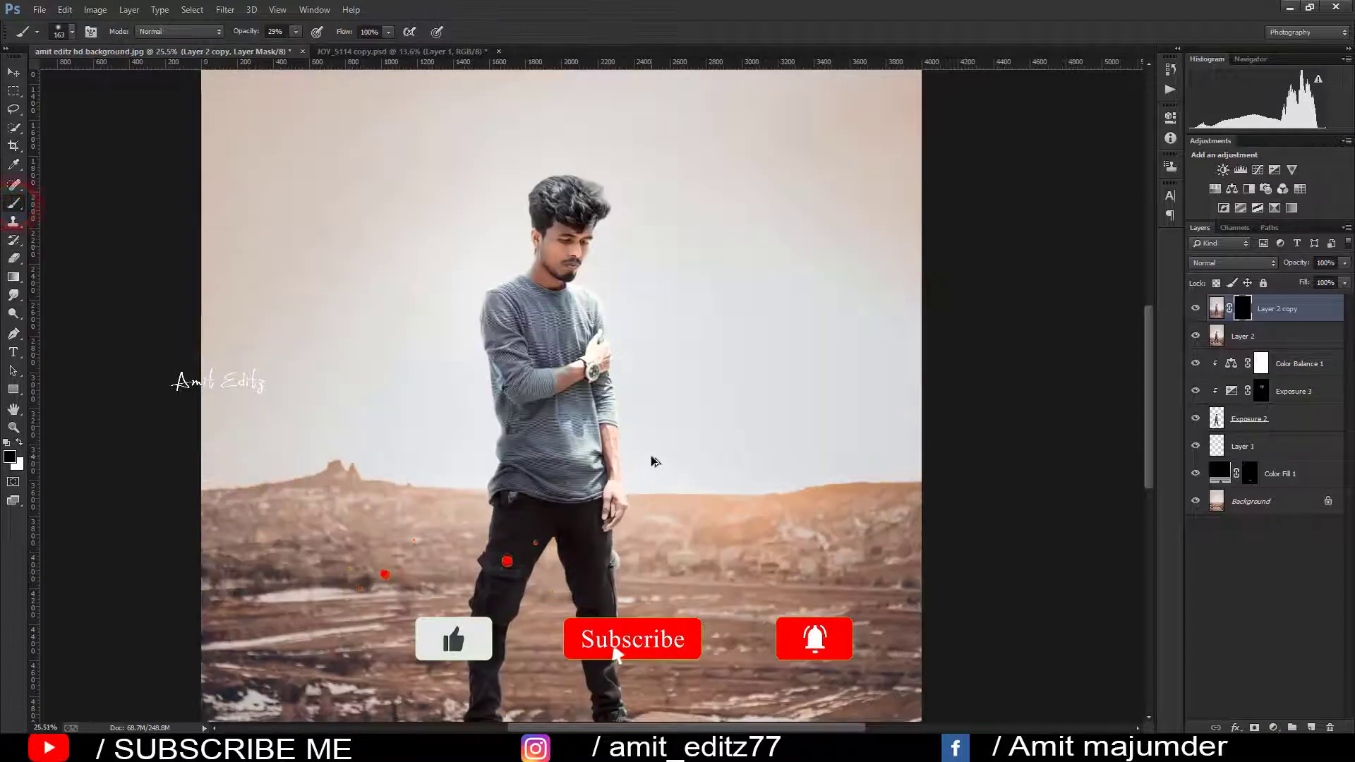
{"action": "key", "text": "x"}
{"action": "mouse_move", "coordinate": [650, 492]}
{"action": "left_mouse_down"}
{"action": "mouse_move", "coordinate": [635, 498]}
{"action": "mouse_move", "coordinate": [636, 484]}
{"action": "left_mouse_up"}
{"action": "left_click", "coordinate": [672, 484]}
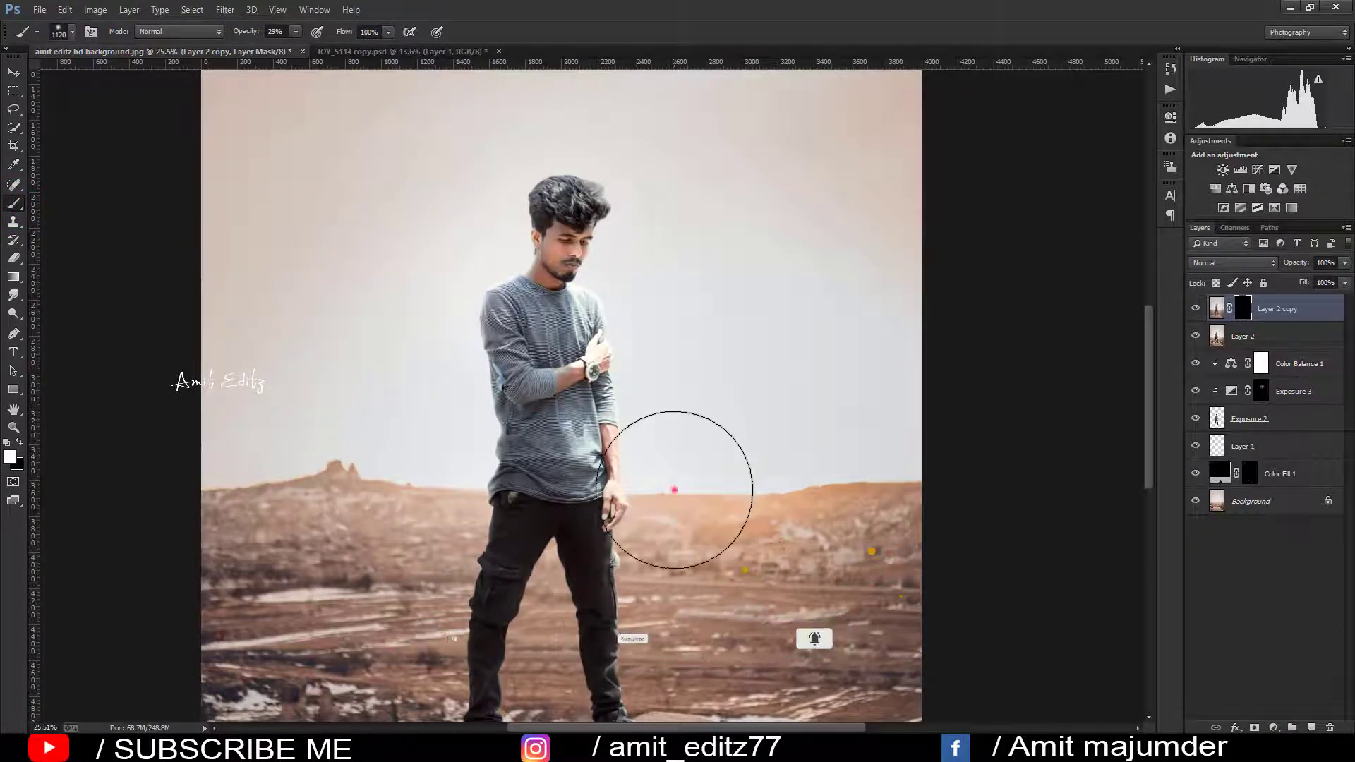
{"action": "left_click", "coordinate": [444, 489]}
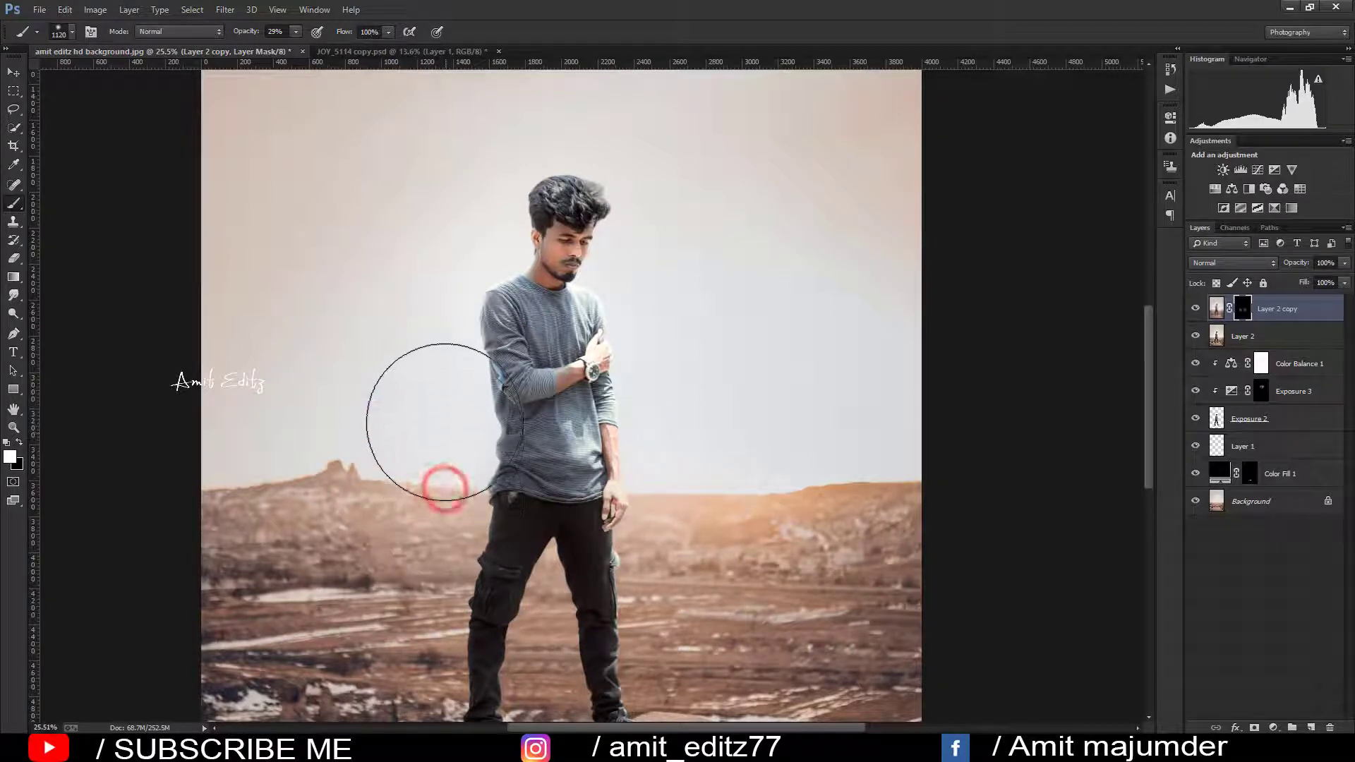
{"action": "left_click", "coordinate": [440, 420]}
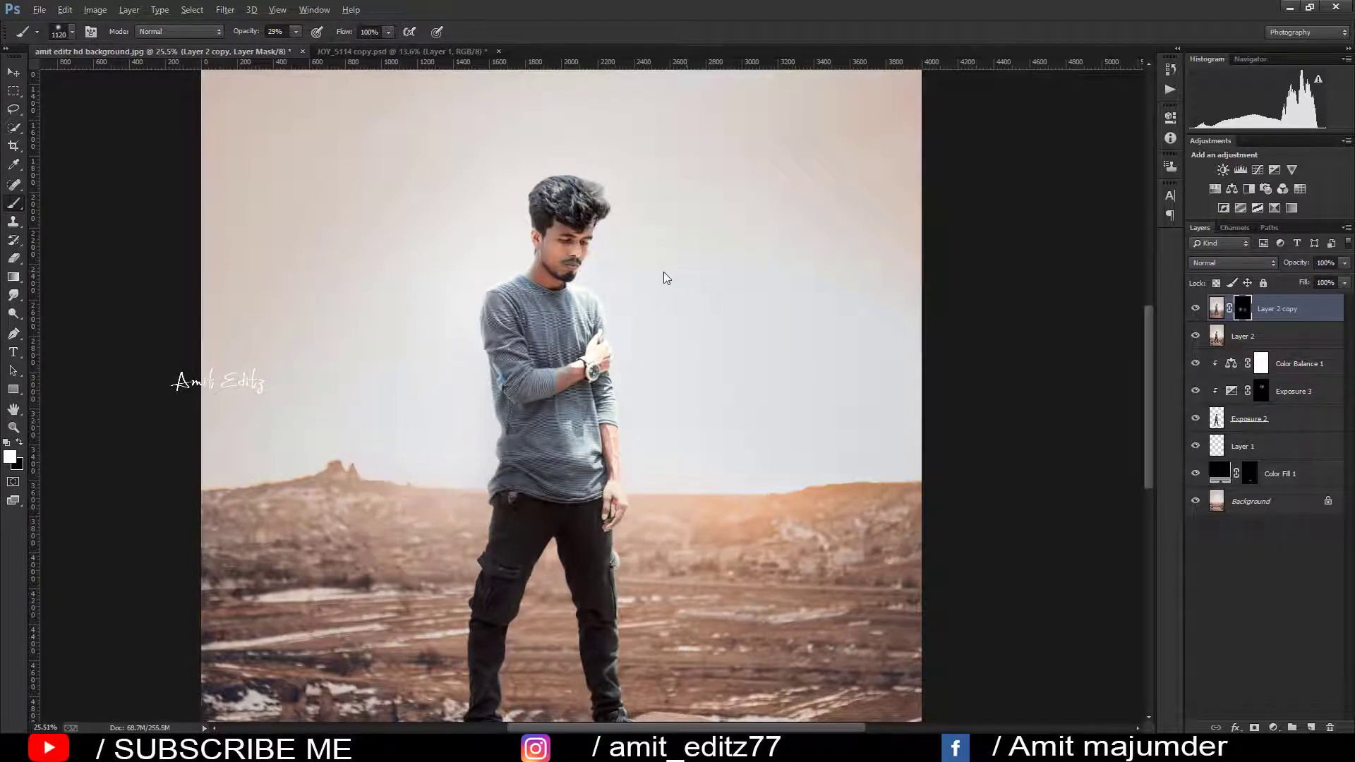
- With a smaller brush, paint glow around the man's arm, body, shoulder, head and hair
{"action": "left_click_drag", "start_coordinate": [663, 275], "coordinate": [629, 290]}
{"action": "left_click", "coordinate": [630, 285]}
{"action": "left_click", "coordinate": [659, 359]}
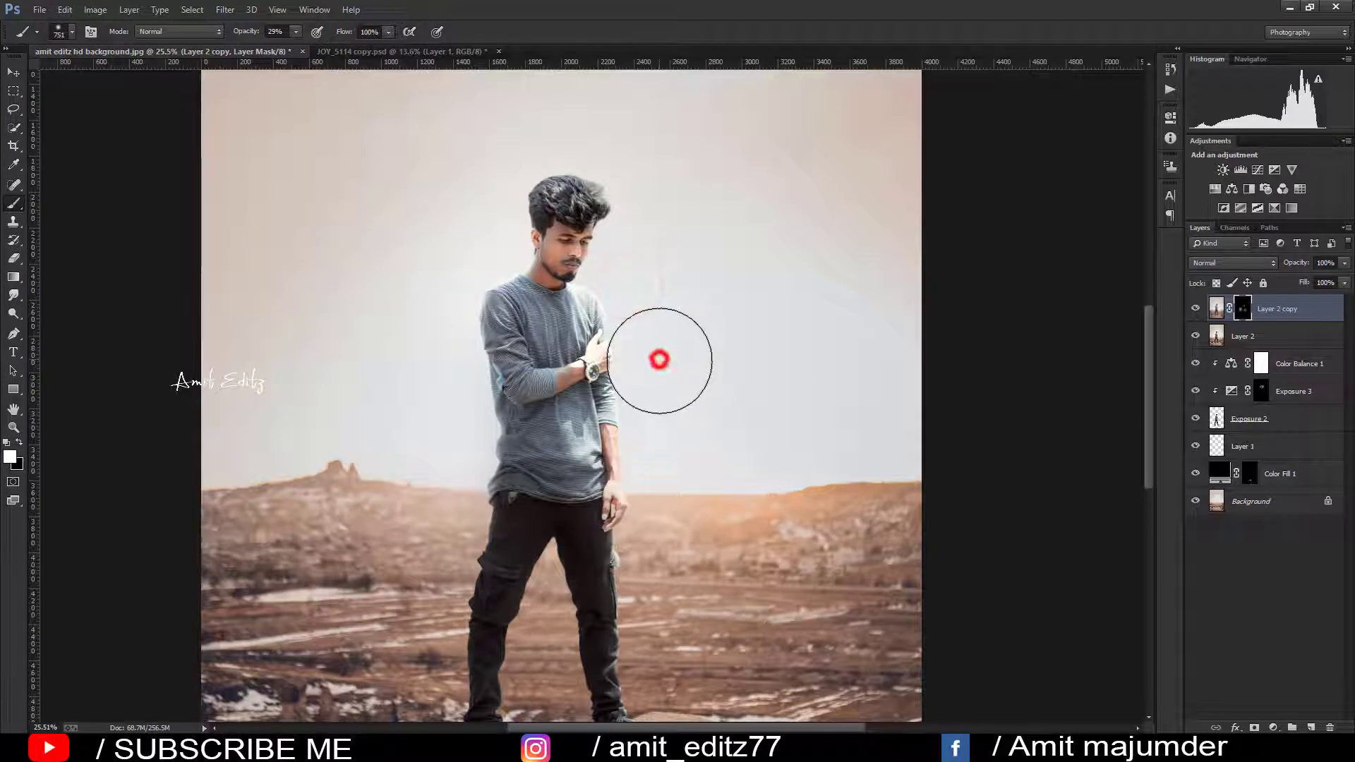
{"action": "left_click", "coordinate": [460, 270]}
{"action": "left_click", "coordinate": [489, 229]}
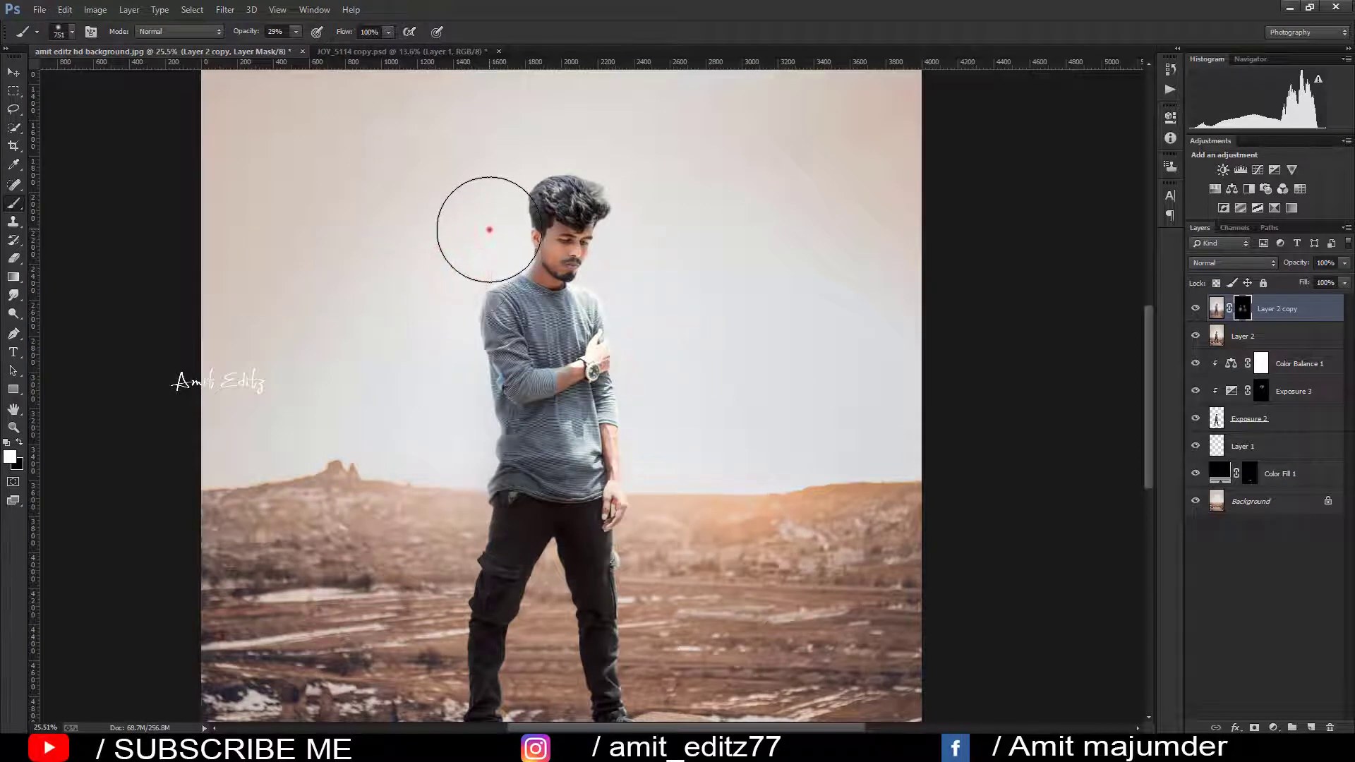
{"action": "left_click", "coordinate": [440, 325]}
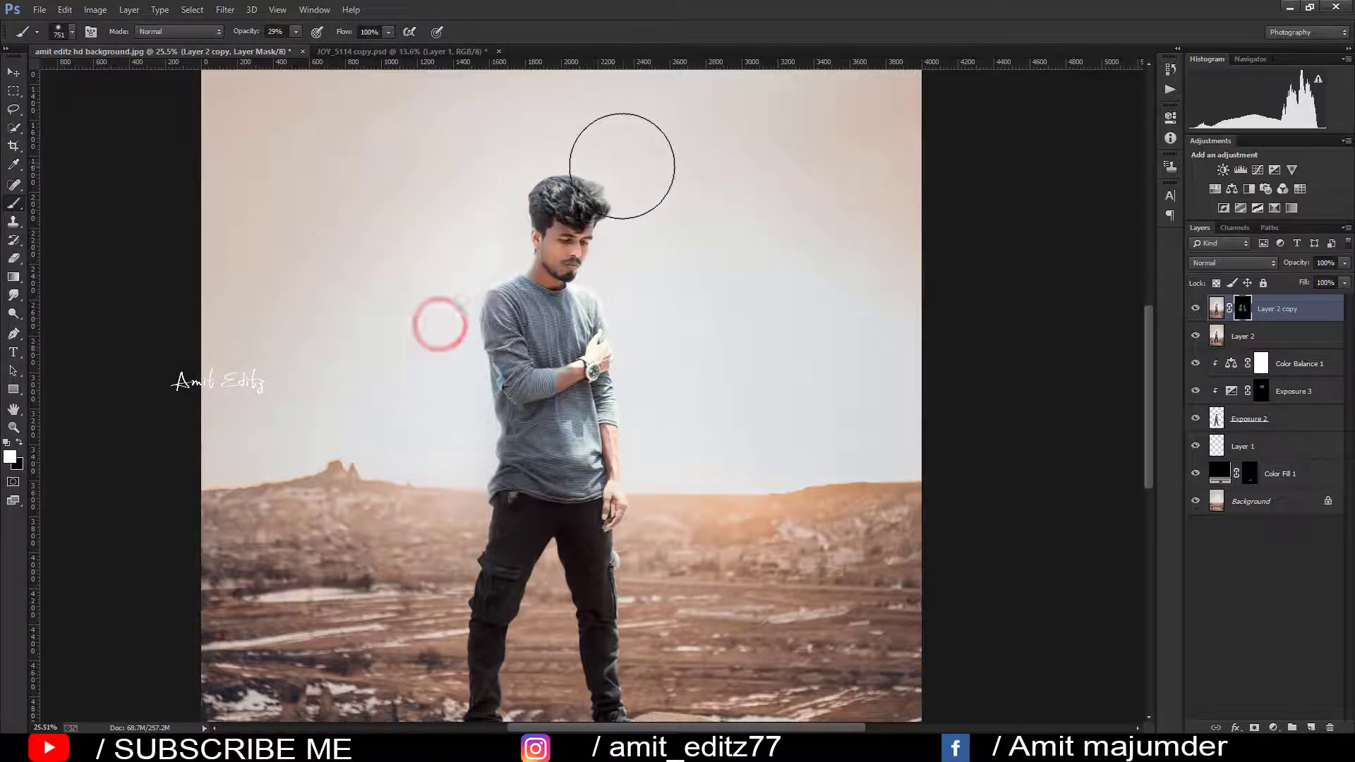
{"action": "left_click", "coordinate": [620, 161]}
{"action": "scroll", "coordinate": [713, 471], "scroll_direction": "down", "scroll_amount": 3}
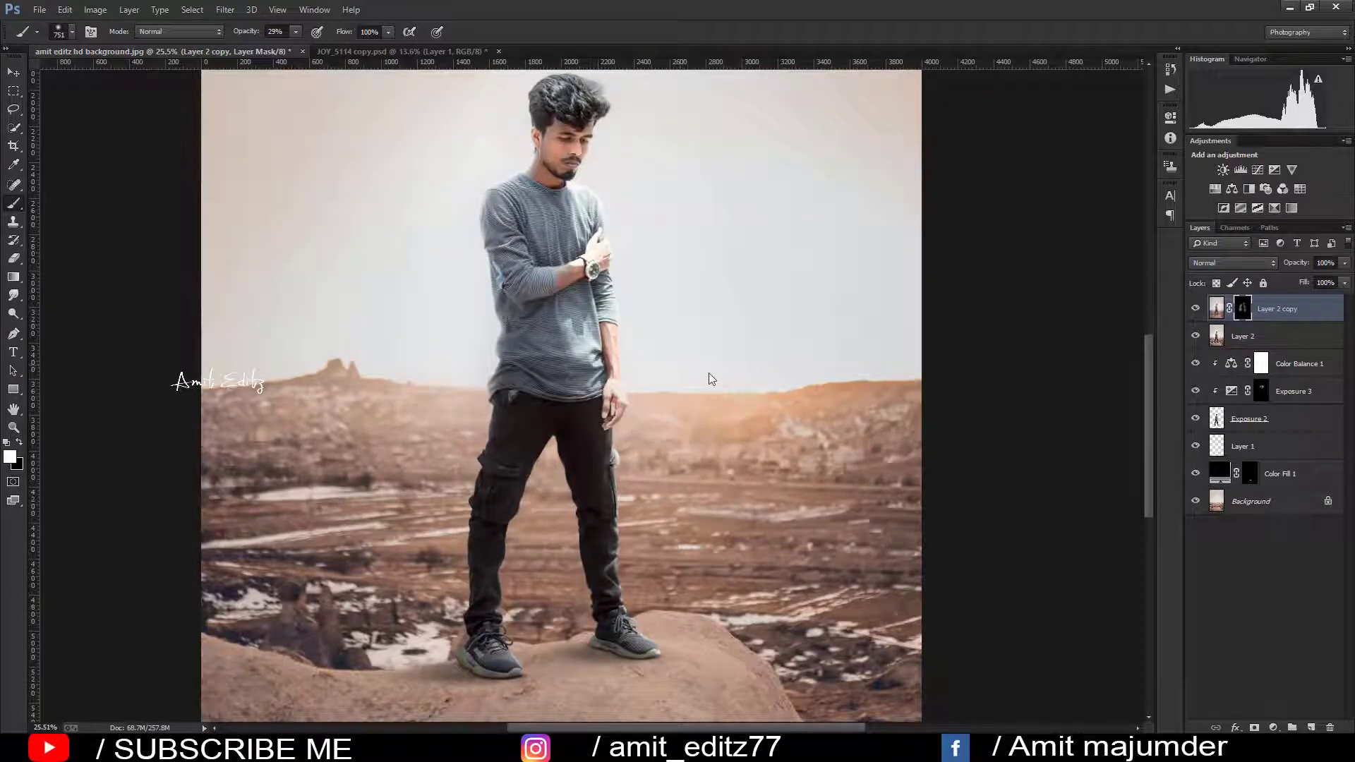
{"action": "left_click_drag", "start_coordinate": [713, 378], "coordinate": [696, 393]}
- Set the blurred copy's blend mode to Linear Dodge (Add)
{"action": "left_click", "coordinate": [1231, 263]}
{"action": "left_click", "coordinate": [1216, 416]}
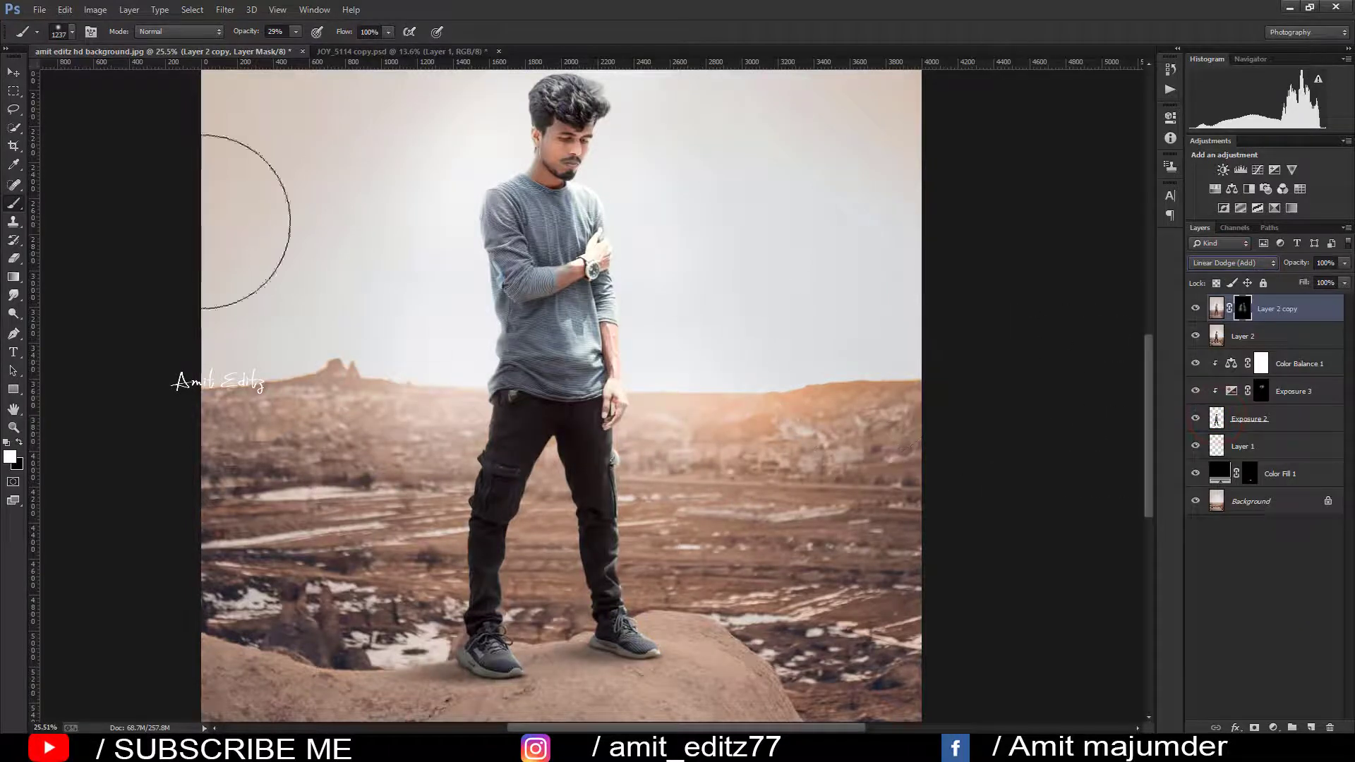
{"action": "left_click", "coordinate": [14, 71]}
{"action": "scroll", "coordinate": [576, 411], "scroll_direction": "up", "scroll_amount": 1}
{"action": "scroll", "coordinate": [575, 412], "scroll_direction": "up", "scroll_amount": 3}
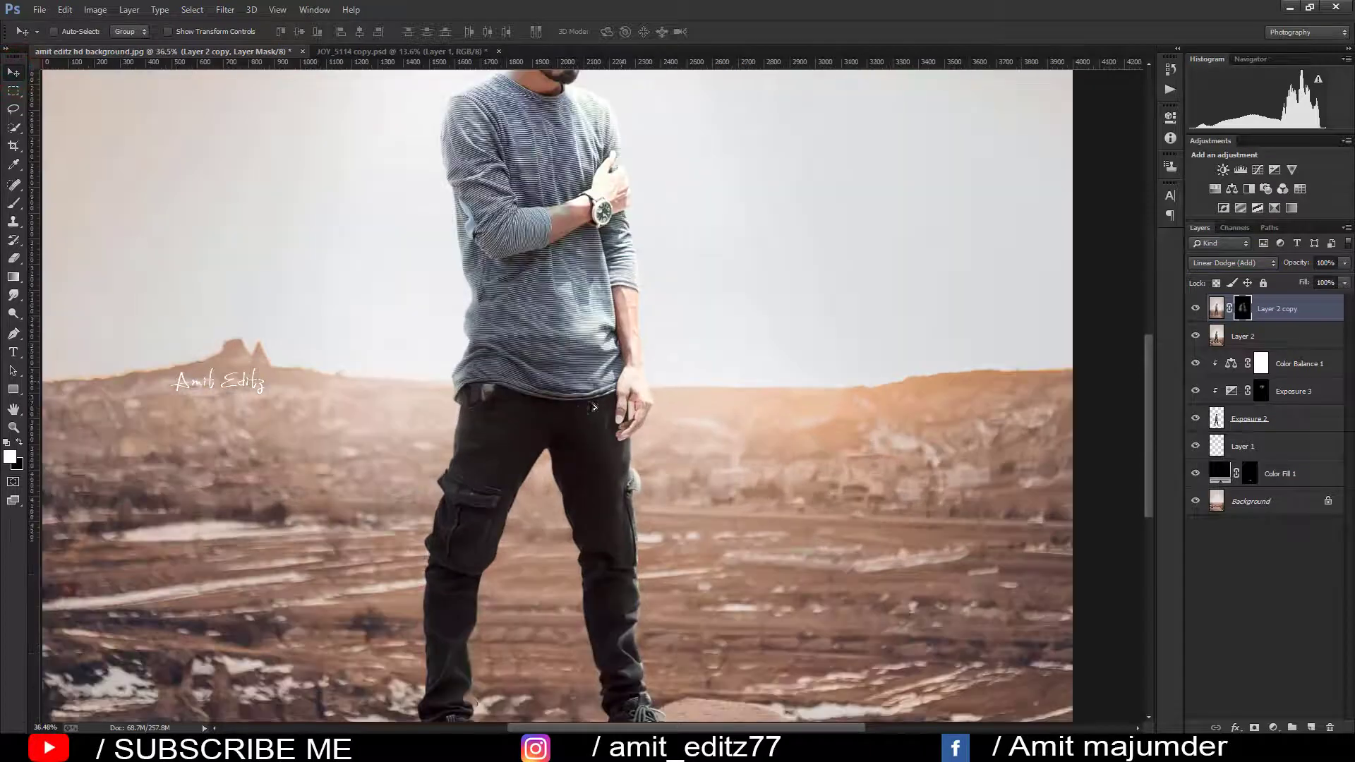
- Paint more glow onto the mask around the man's head
{"action": "left_click", "coordinate": [14, 203]}
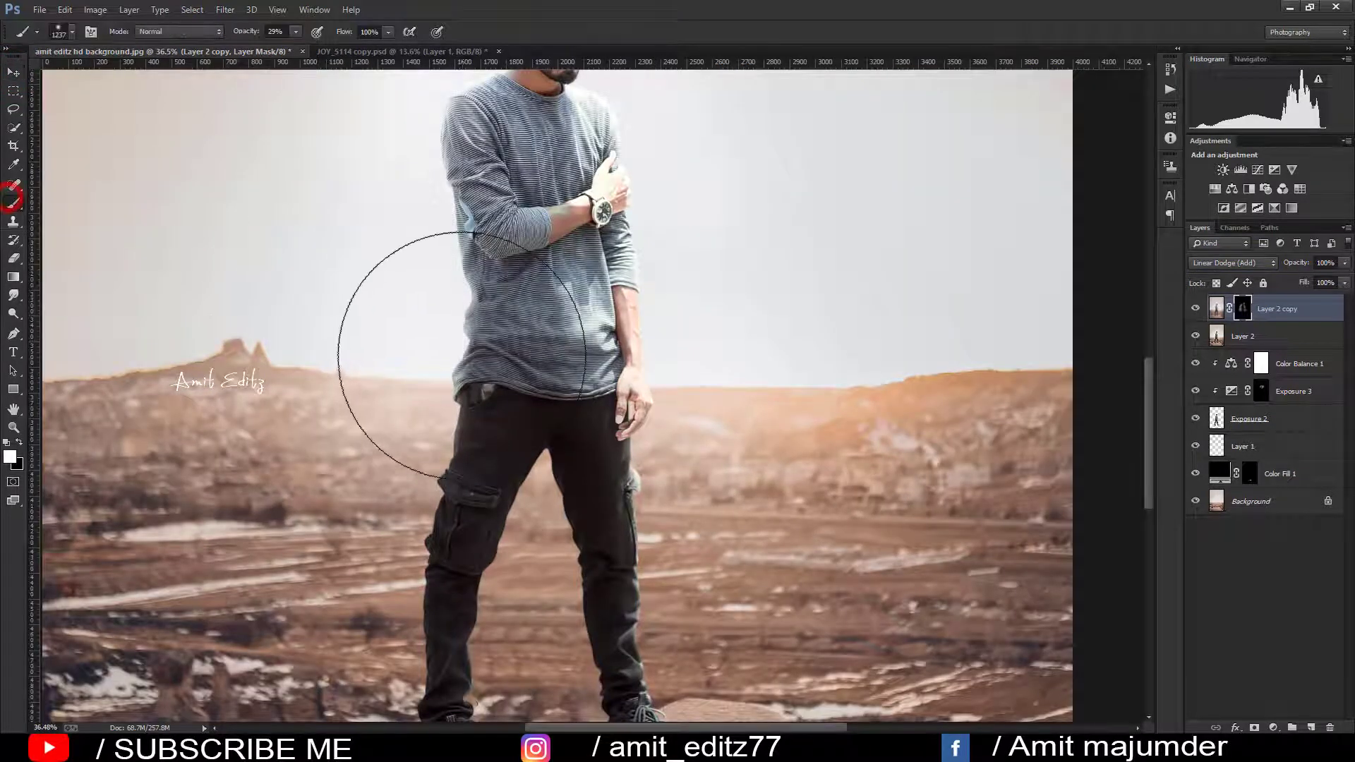
{"action": "left_click", "coordinate": [460, 357]}
{"action": "scroll", "coordinate": [451, 357], "scroll_direction": "down", "scroll_amount": 2}
{"action": "scroll", "coordinate": [592, 389], "scroll_direction": "down", "scroll_amount": 2}
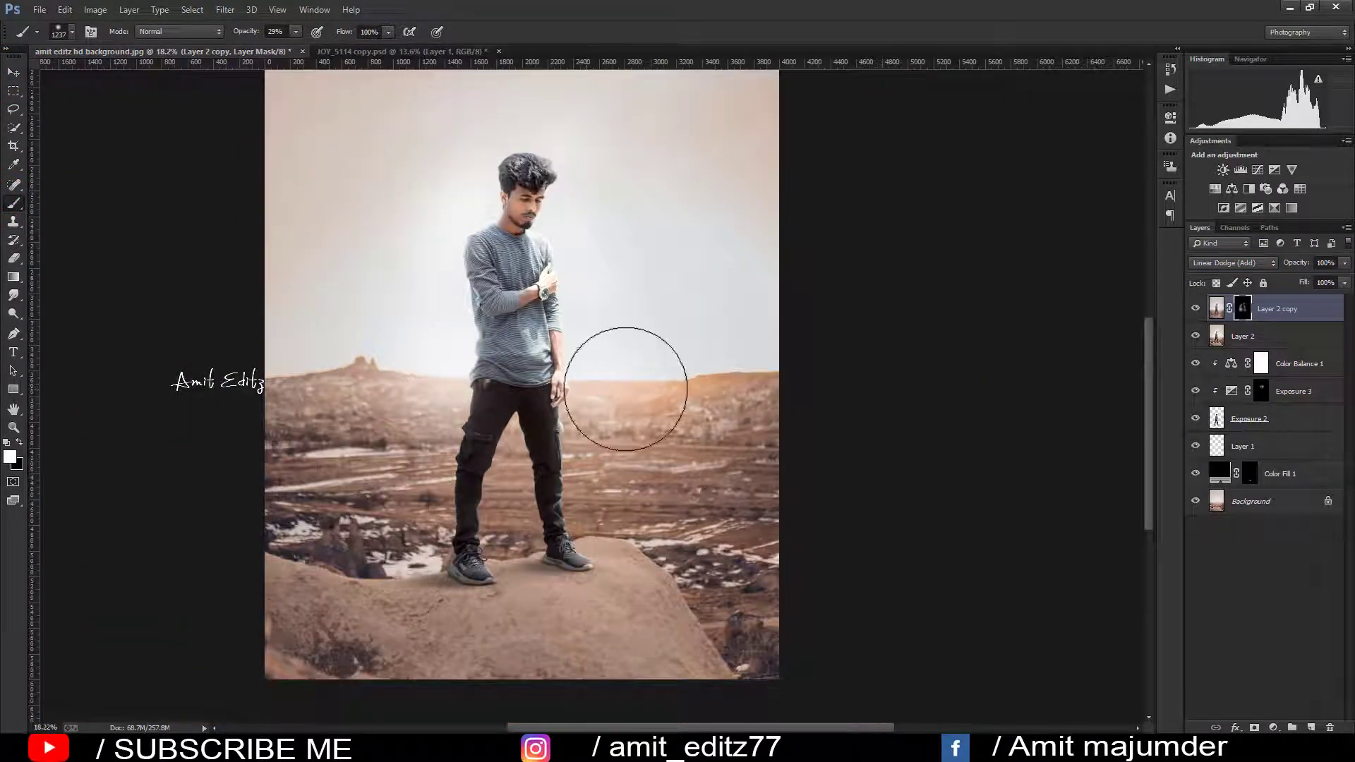
{"action": "scroll", "coordinate": [626, 387], "scroll_direction": "down", "scroll_amount": 1}
{"action": "scroll", "coordinate": [631, 391], "scroll_direction": "down", "scroll_amount": 2}
{"action": "scroll", "coordinate": [633, 392], "scroll_direction": "up", "scroll_amount": 2}
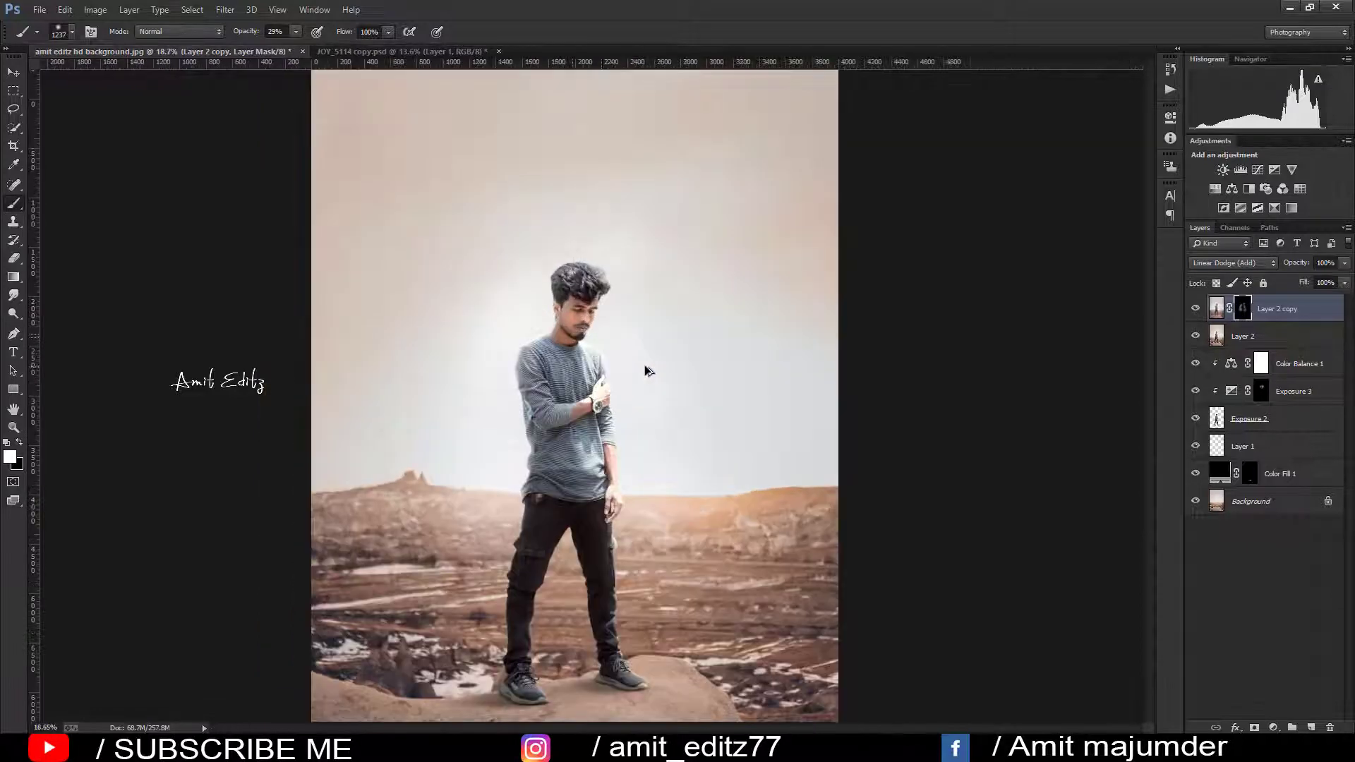
{"action": "scroll", "coordinate": [635, 392], "scroll_direction": "up", "scroll_amount": 2}
{"action": "left_click", "coordinate": [637, 392]}
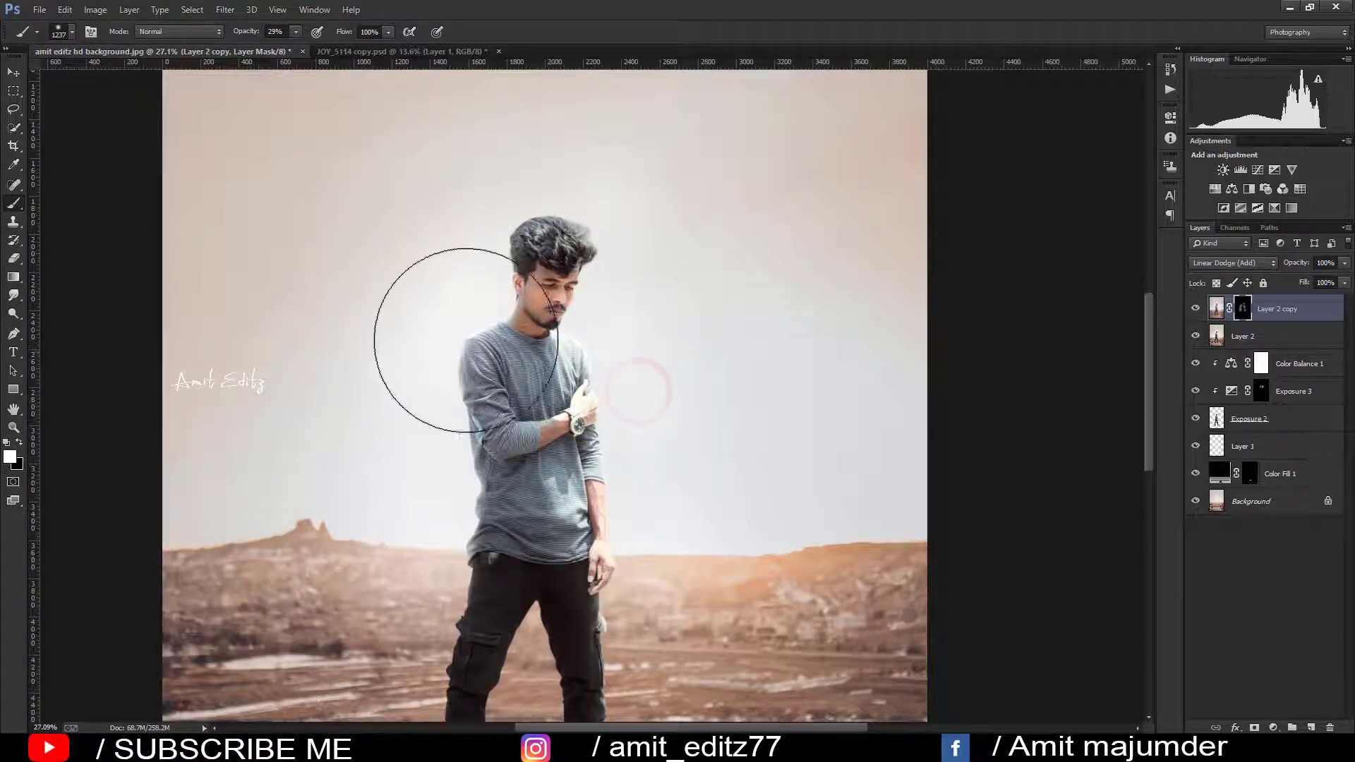
{"action": "left_click", "coordinate": [456, 329]}
{"action": "scroll", "coordinate": [423, 416], "scroll_direction": "down", "scroll_amount": 1}
{"action": "scroll", "coordinate": [339, 454], "scroll_direction": "down", "scroll_amount": 1}
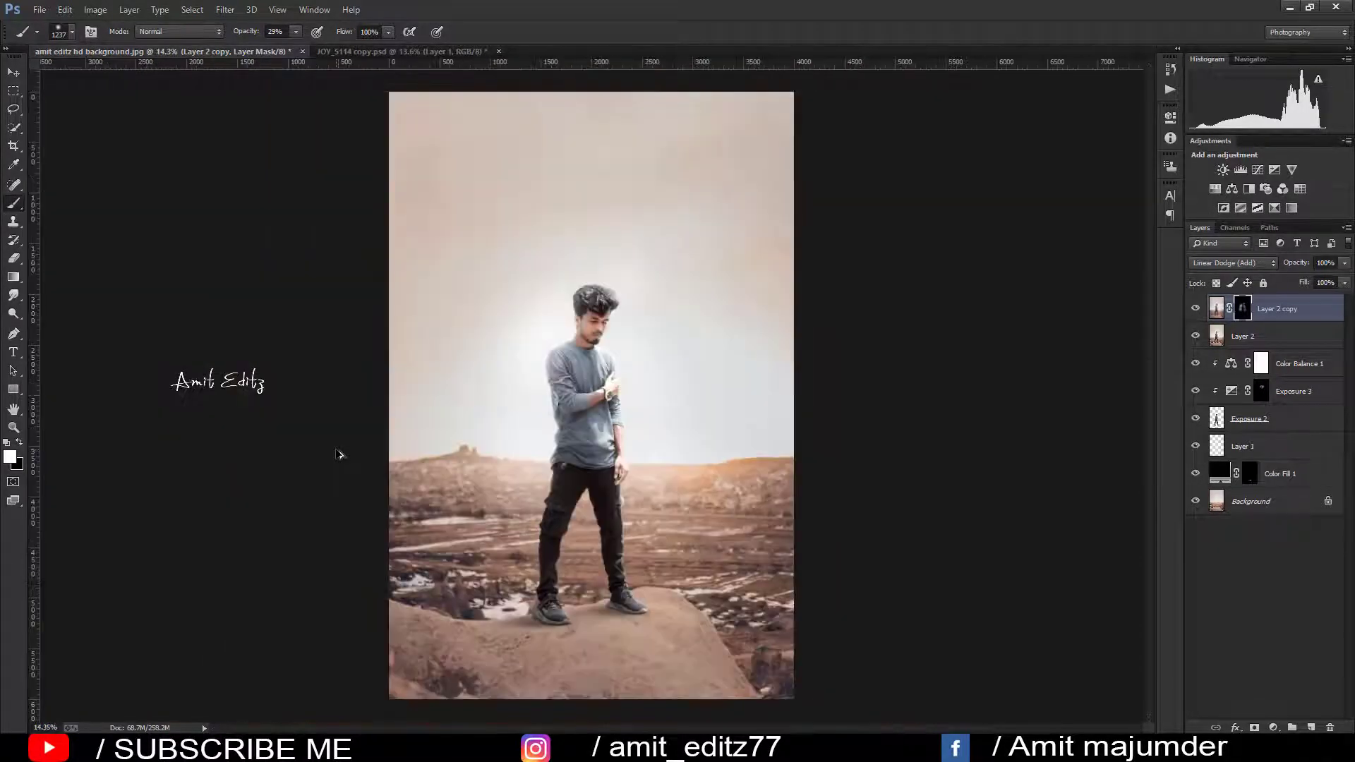
{"action": "scroll", "coordinate": [522, 422], "scroll_direction": "up", "scroll_amount": 1}
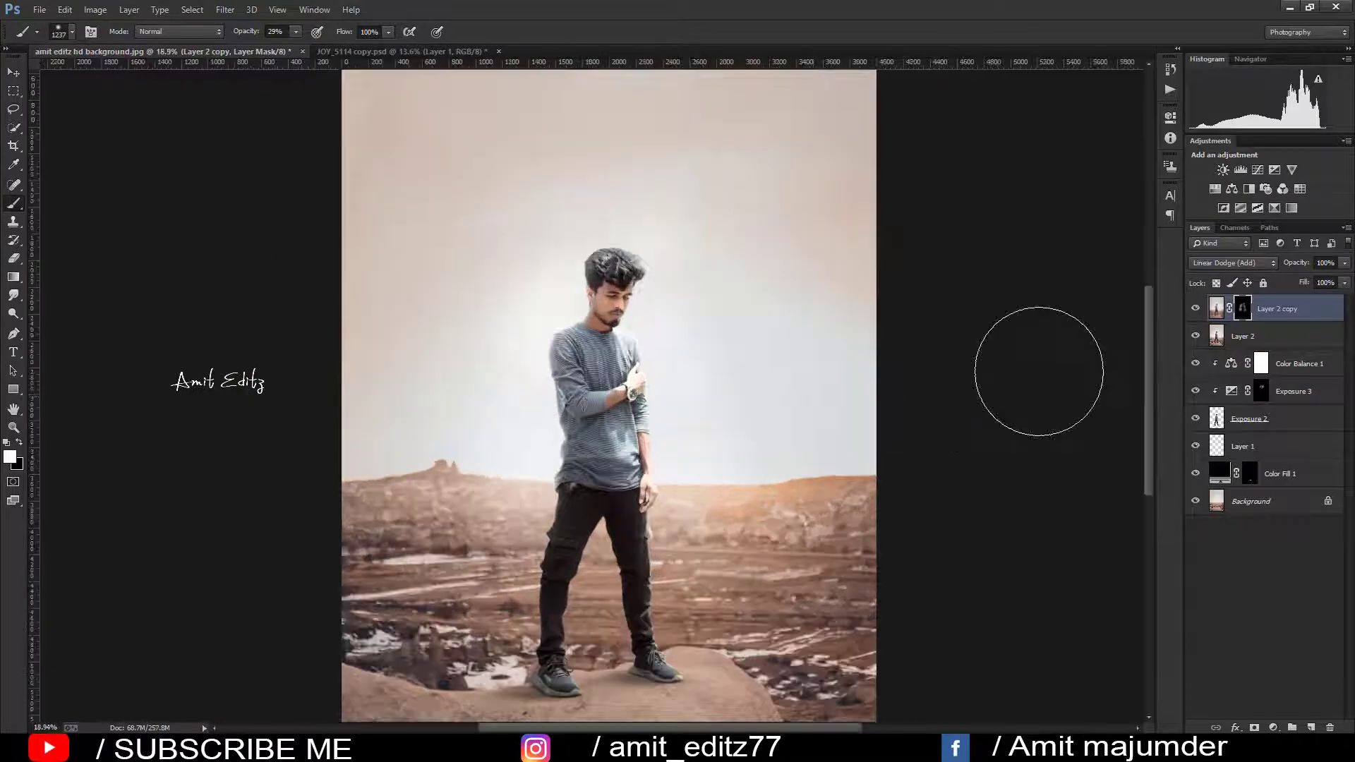
- Lower the glow layer's opacity
{"action": "left_click", "coordinate": [1344, 262]}
{"action": "left_click_drag", "start_coordinate": [1344, 279], "coordinate": [1316, 279]}
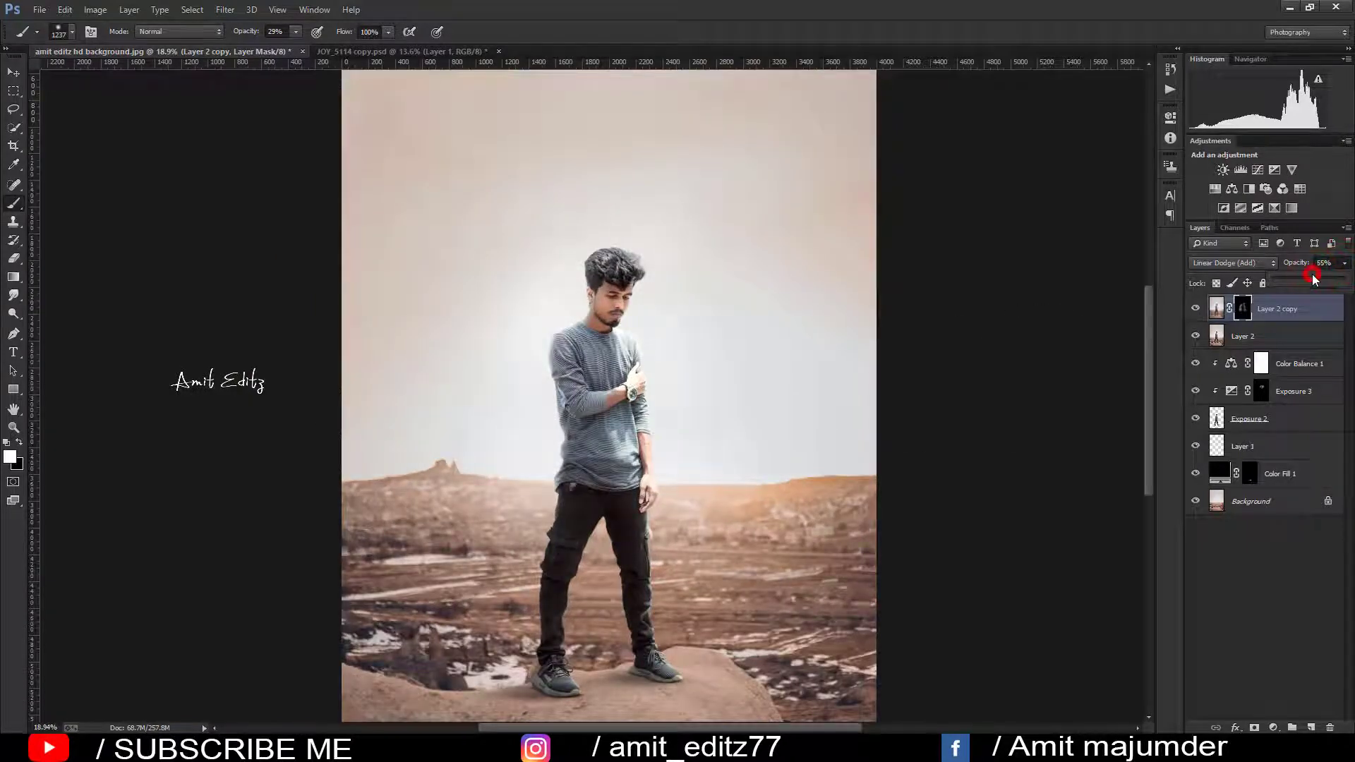
{"action": "scroll", "coordinate": [777, 385], "scroll_direction": "down", "scroll_amount": 1}
{"action": "scroll", "coordinate": [780, 385], "scroll_direction": "down", "scroll_amount": 1}
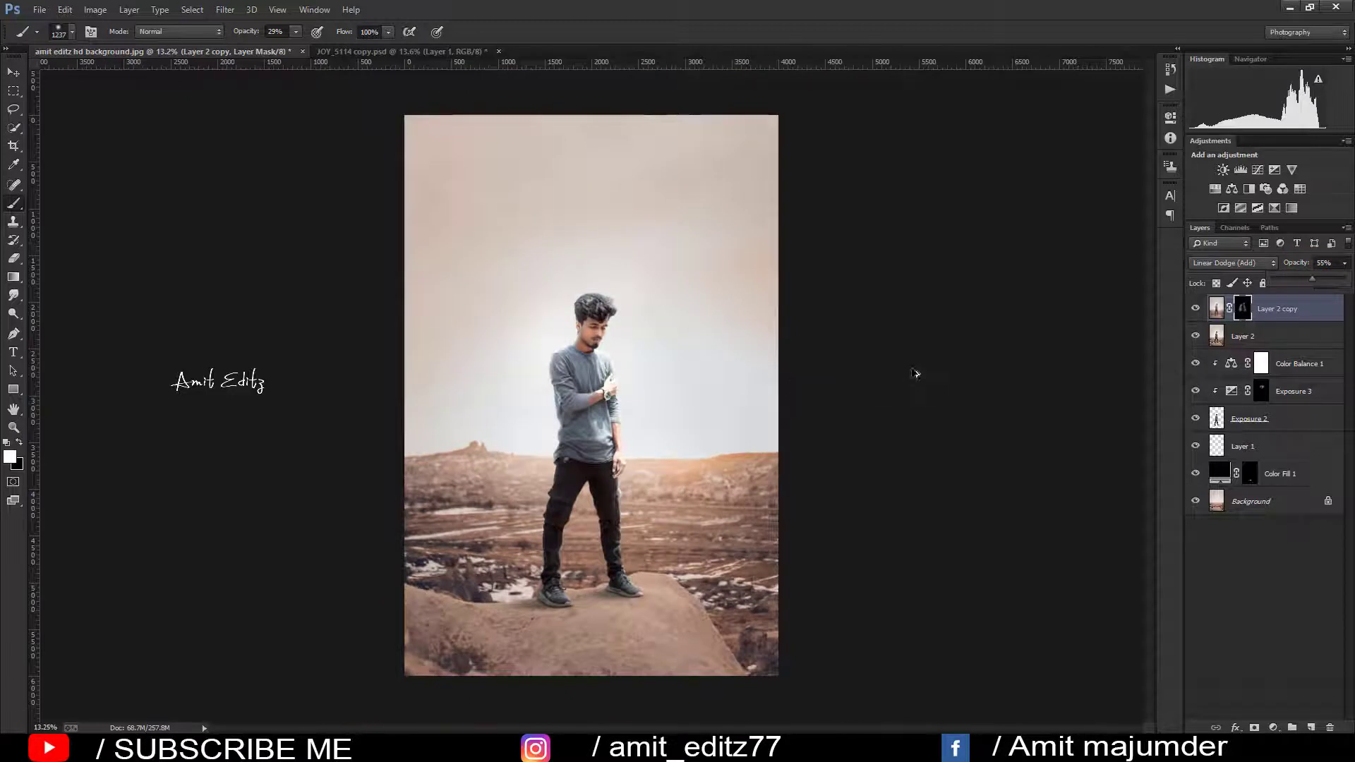
{"action": "scroll", "coordinate": [914, 374], "scroll_direction": "up", "scroll_amount": 2}
- Compare Lighter Color and Lighten, then settle on Linear Dodge (Add) at 46% opacity
{"action": "left_click", "coordinate": [1224, 264]}
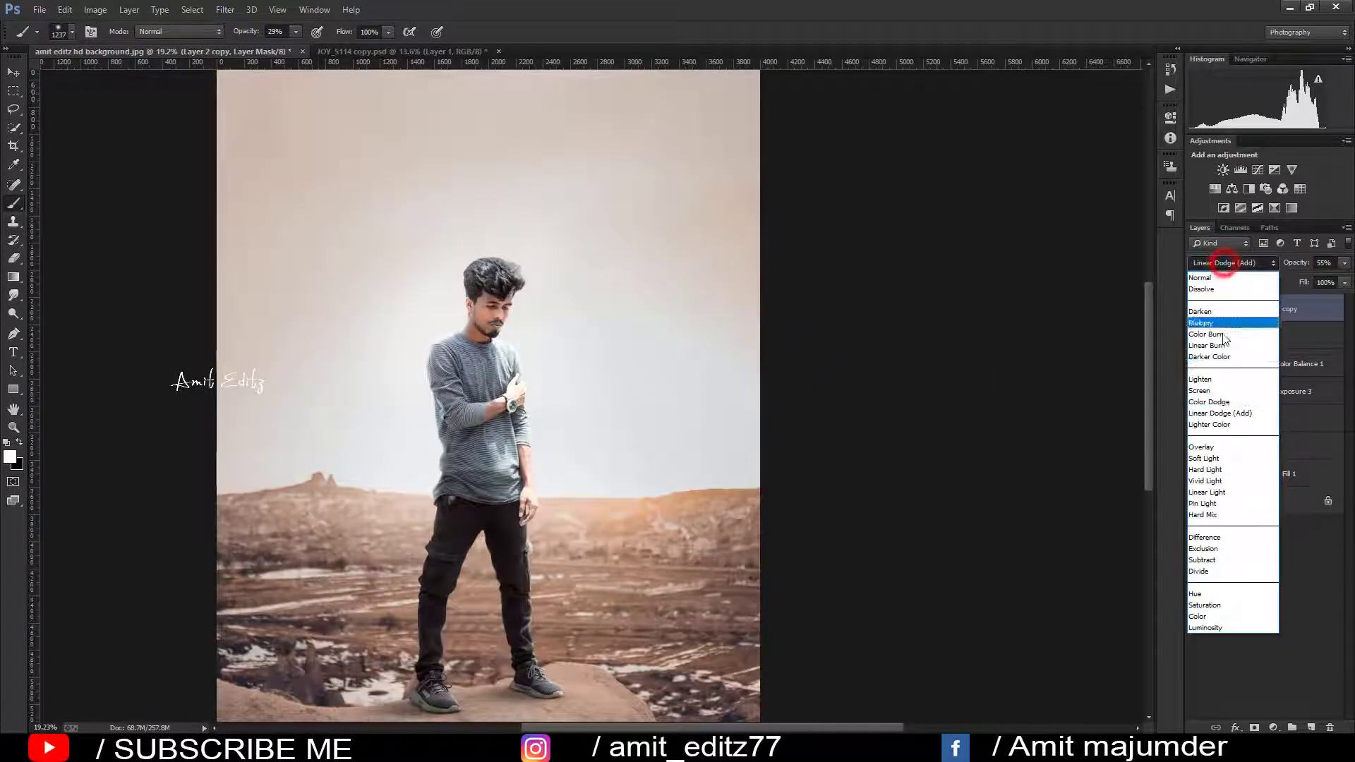
{"action": "left_click", "coordinate": [1218, 418]}
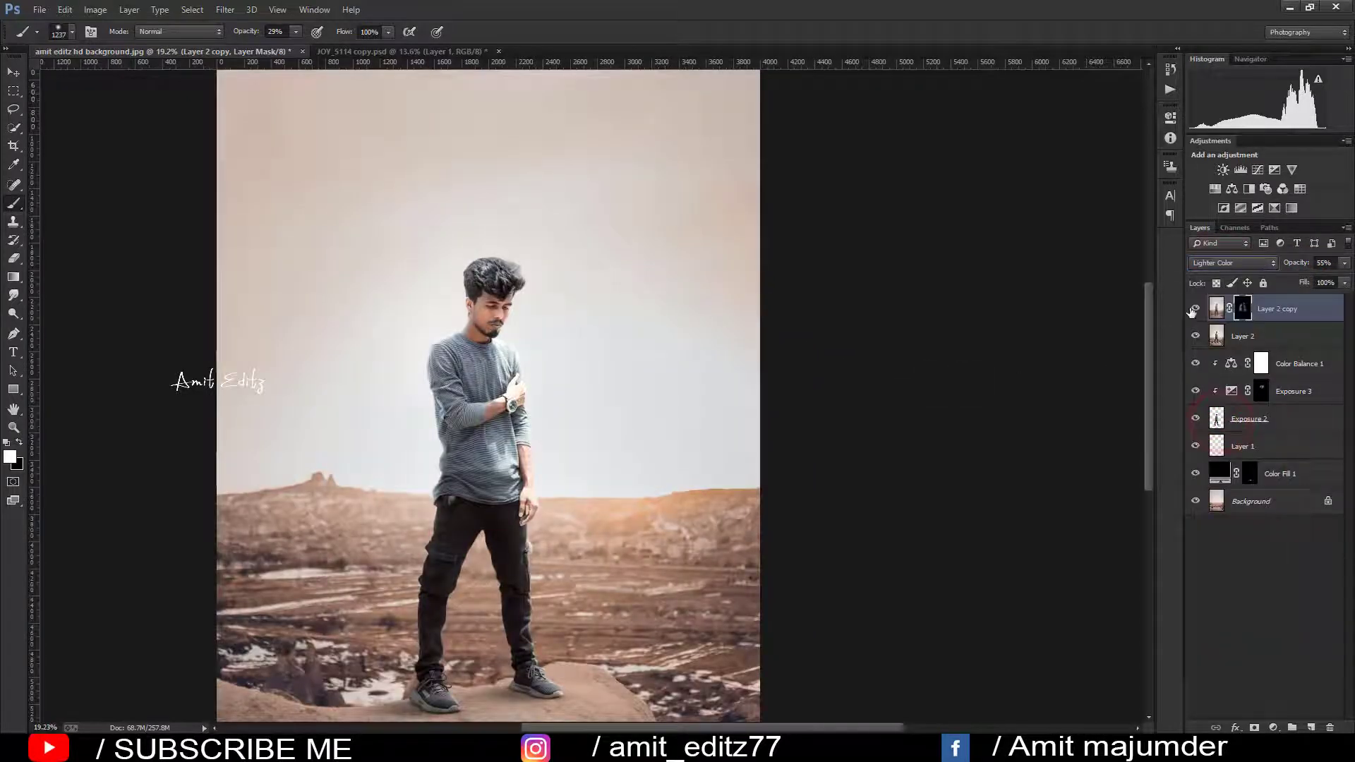
{"action": "left_click", "coordinate": [1193, 310]}
{"action": "left_click", "coordinate": [1193, 309]}
{"action": "left_click", "coordinate": [1236, 266]}
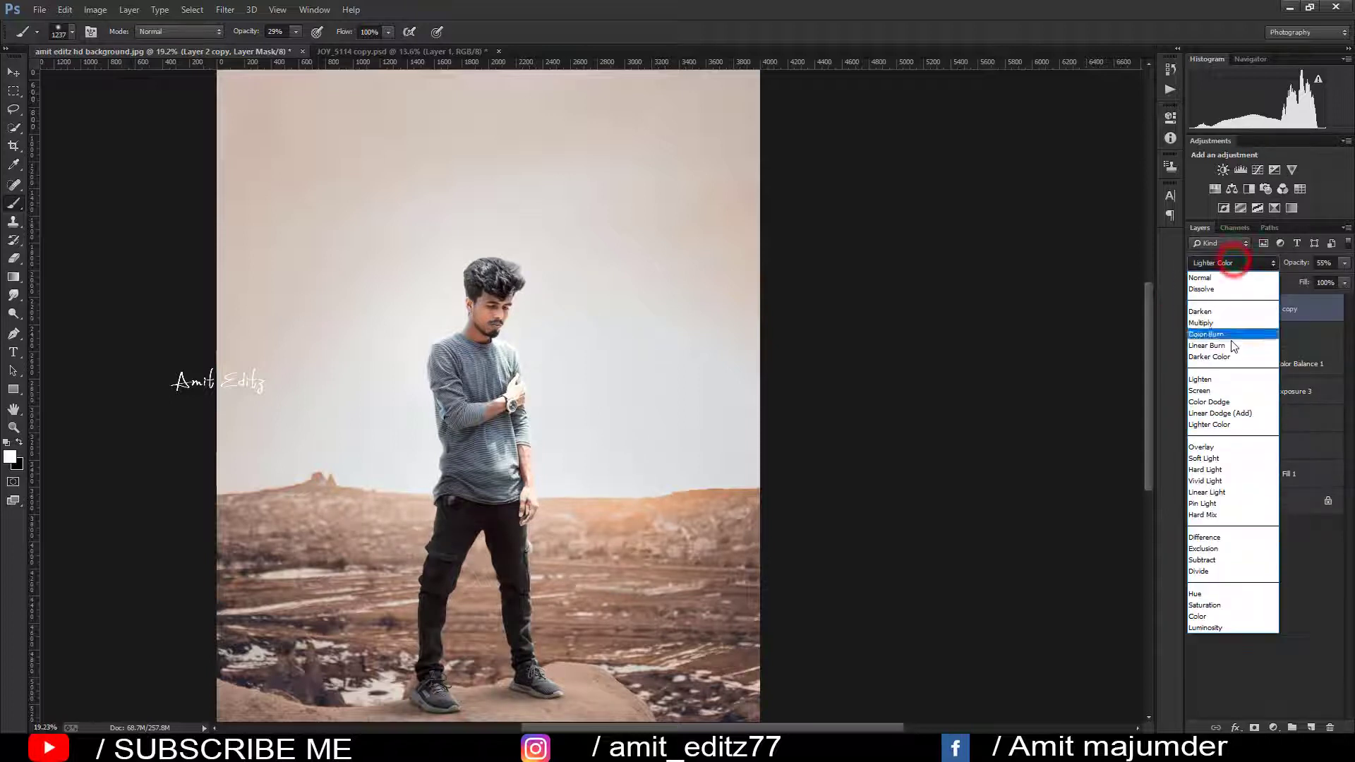
{"action": "left_click", "coordinate": [1216, 384]}
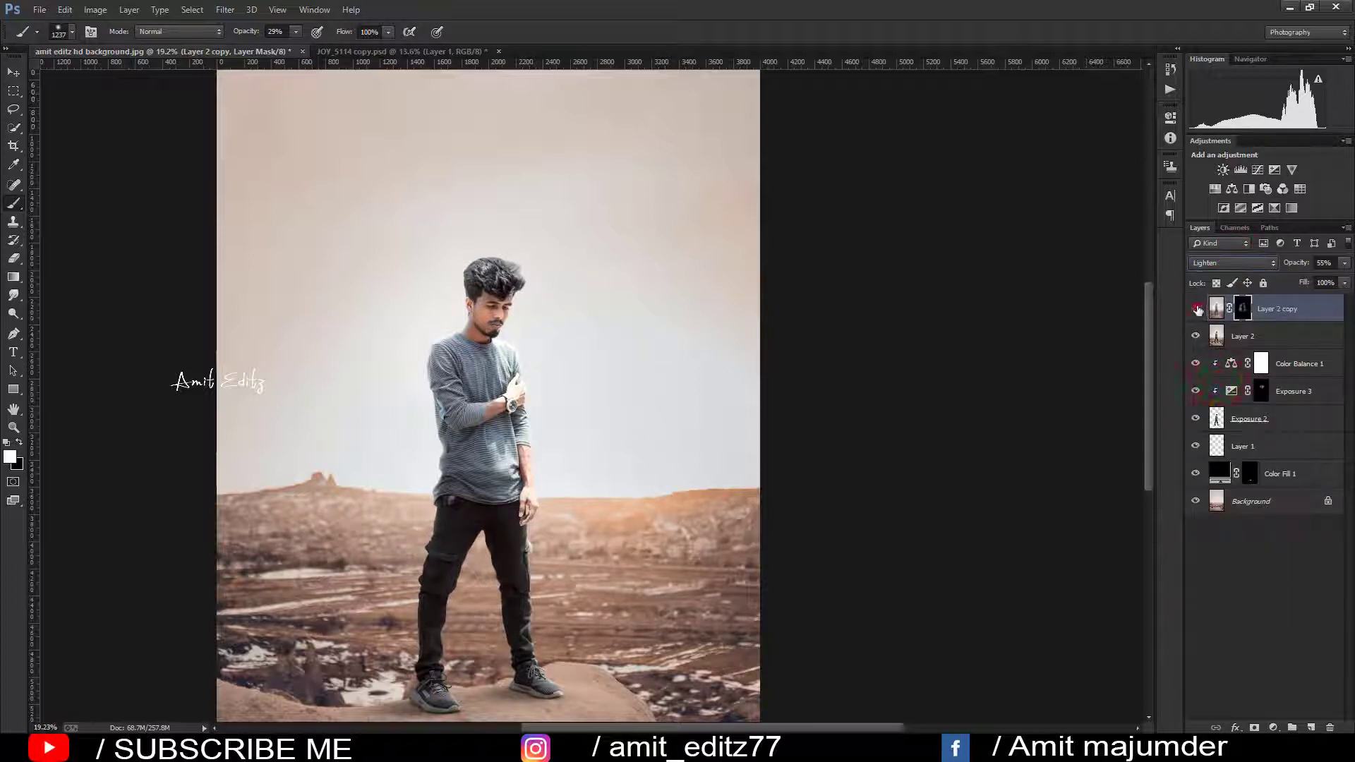
{"action": "left_click", "coordinate": [1196, 310]}
{"action": "left_click", "coordinate": [1231, 263]}
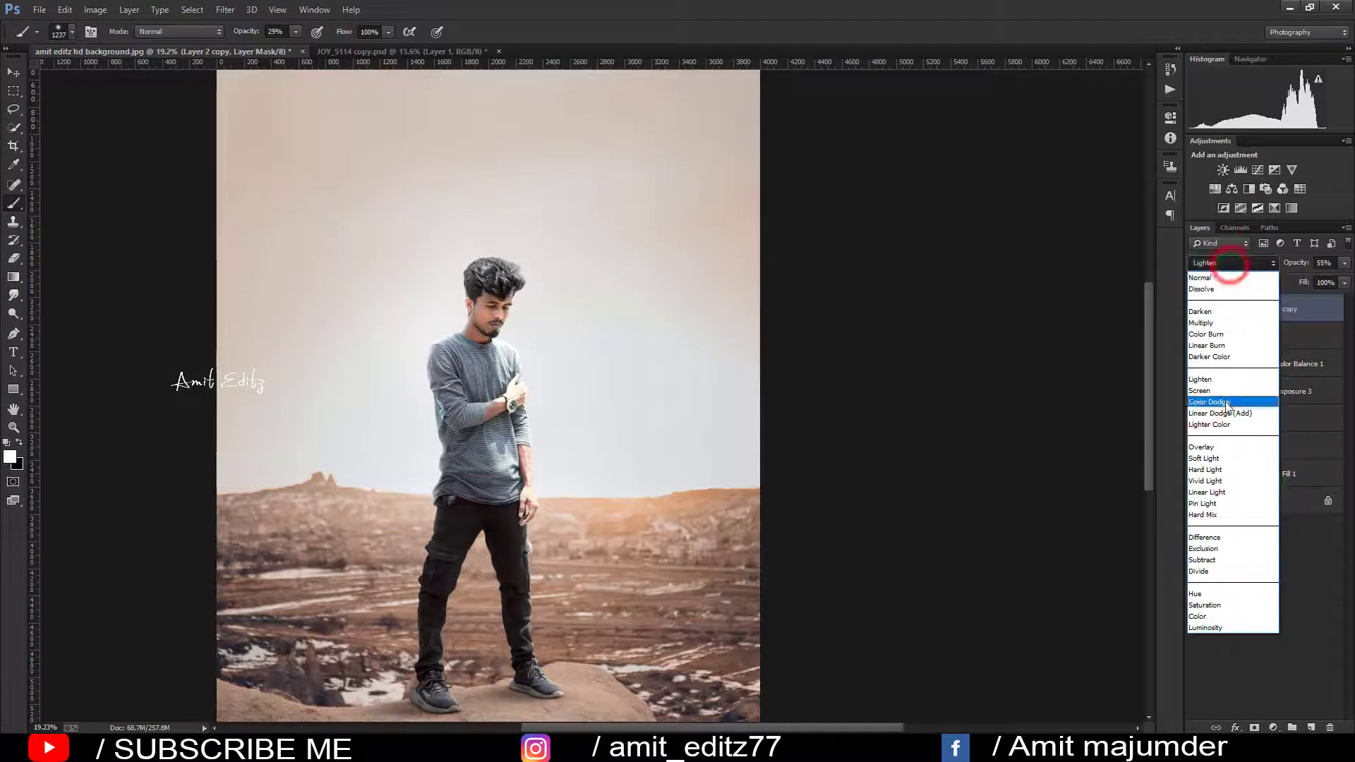
{"action": "left_click", "coordinate": [1228, 412]}
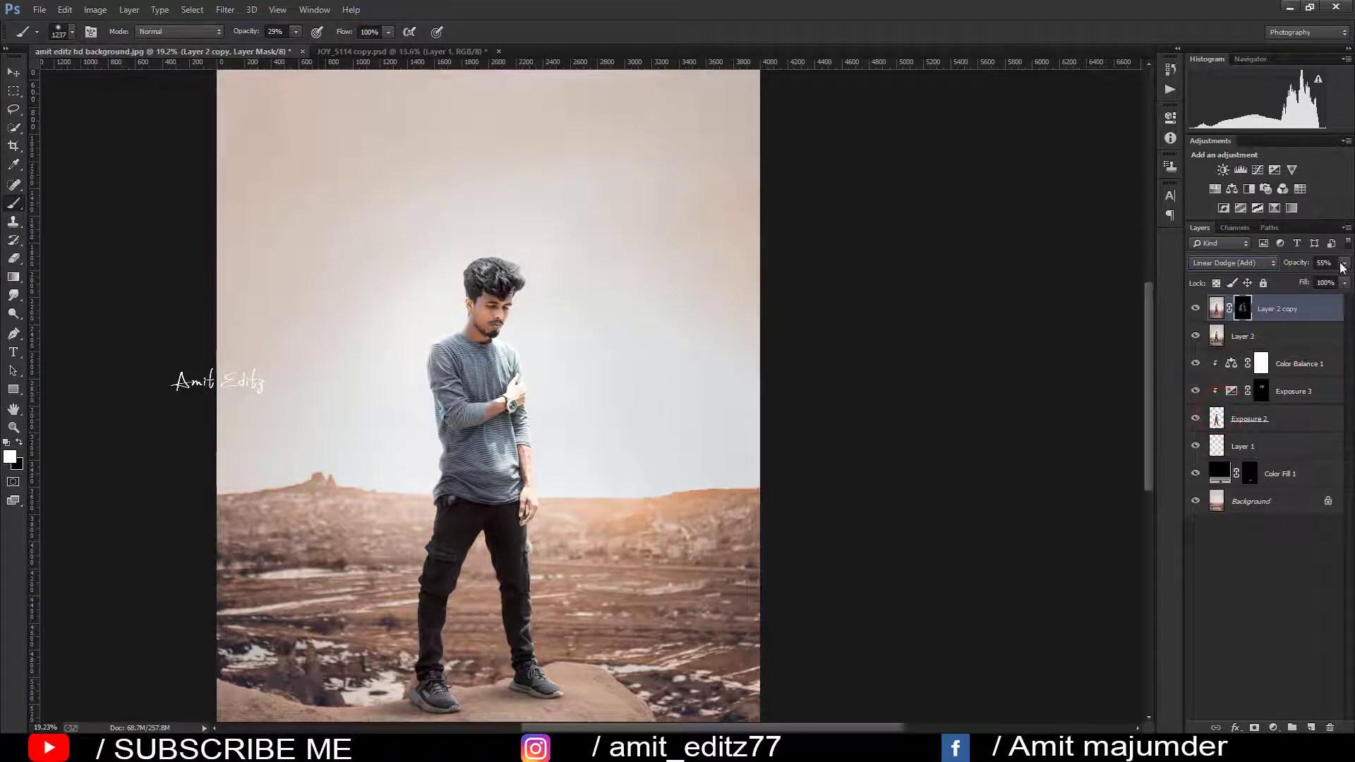
{"action": "left_click", "coordinate": [1342, 265]}
- Merge the glow copy into Layer 2 and duplicate the merged layer
{"action": "left_click", "coordinate": [1263, 338], "text": "shift"}
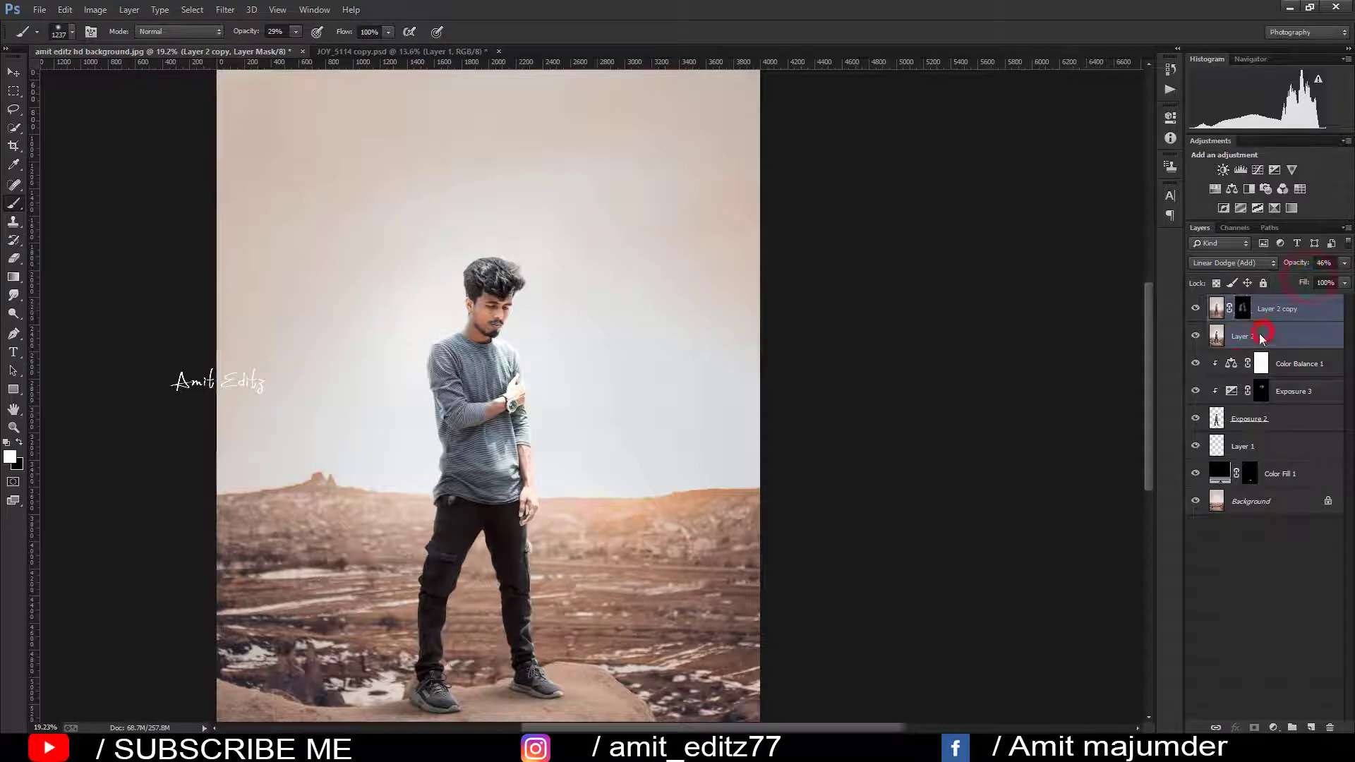
{"action": "right_click", "coordinate": [1254, 339]}
{"action": "left_click", "coordinate": [1136, 511]}
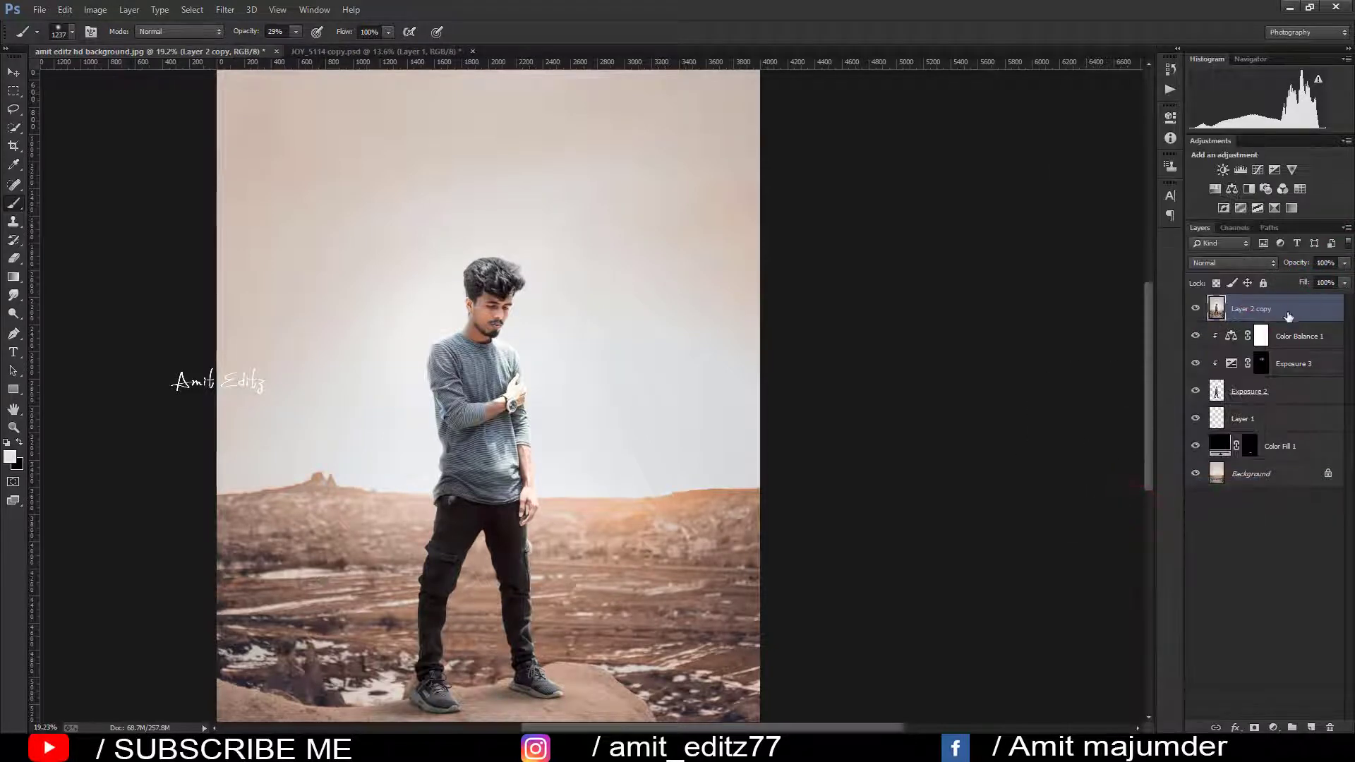
{"action": "left_click_drag", "start_coordinate": [1285, 310], "coordinate": [1311, 727]}
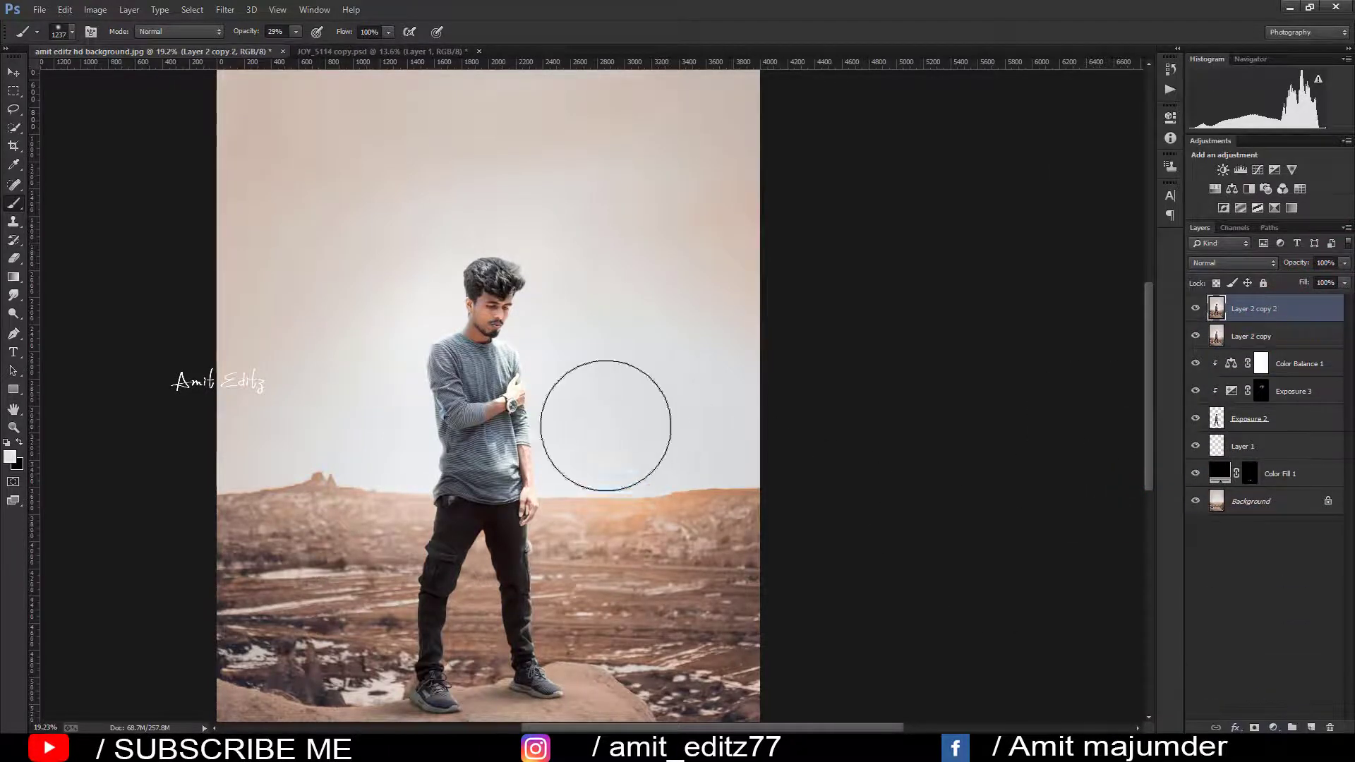
- Darken the bottom edge of the image with a gradual gradient fade
{"action": "scroll", "coordinate": [605, 423], "scroll_direction": "down", "scroll_amount": 3}
{"action": "left_click", "coordinate": [13, 74]}
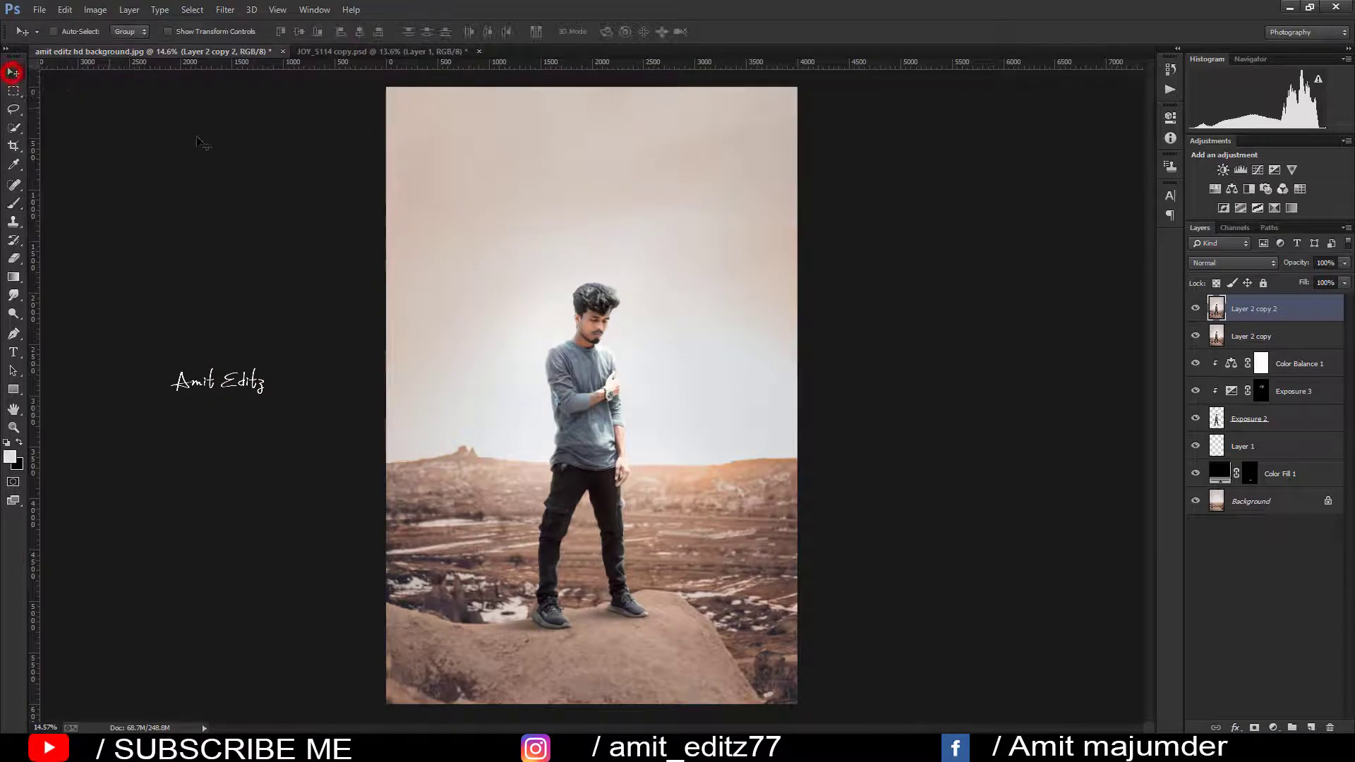
{"action": "scroll", "coordinate": [346, 209], "scroll_direction": "down", "scroll_amount": 2}
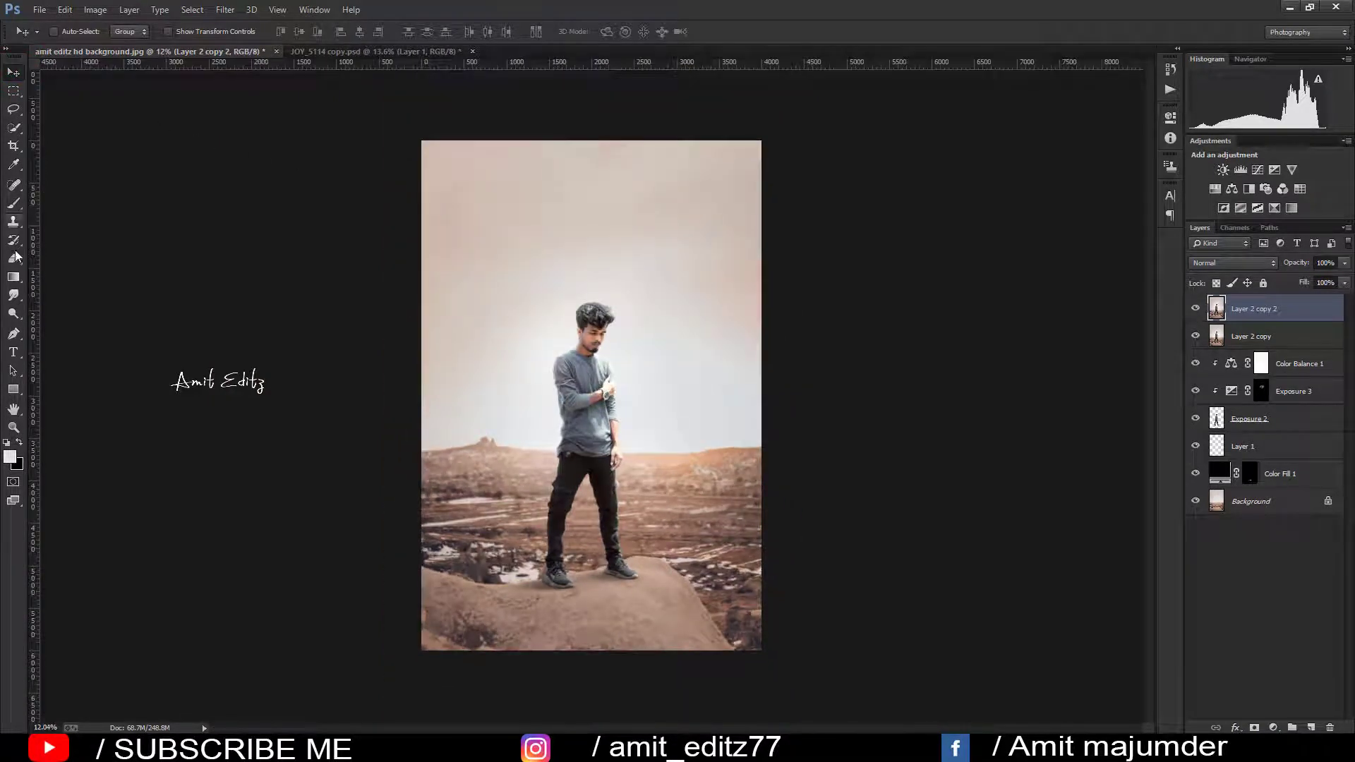
{"action": "left_click", "coordinate": [14, 276]}
{"action": "left_click_drag", "start_coordinate": [623, 661], "coordinate": [622, 589]}
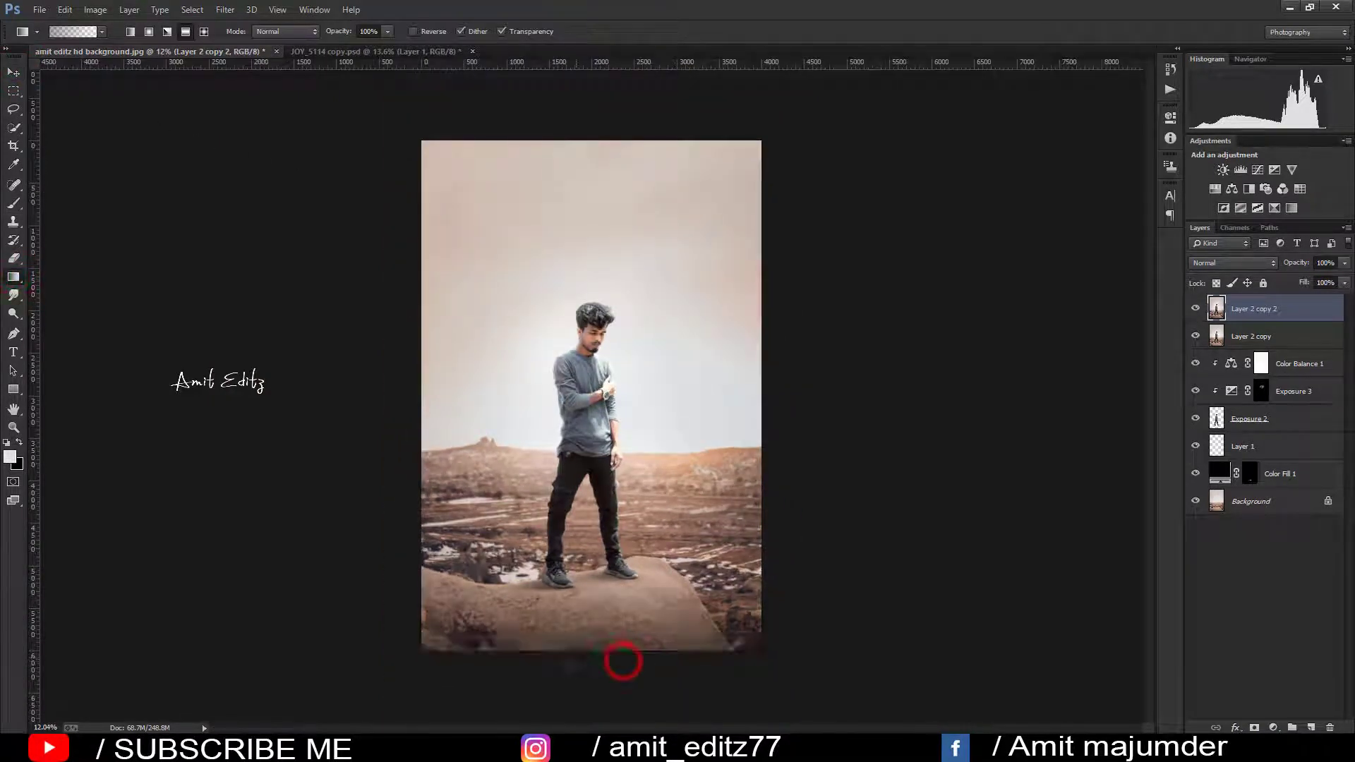
{"action": "left_click_drag", "start_coordinate": [469, 650], "coordinate": [533, 515]}
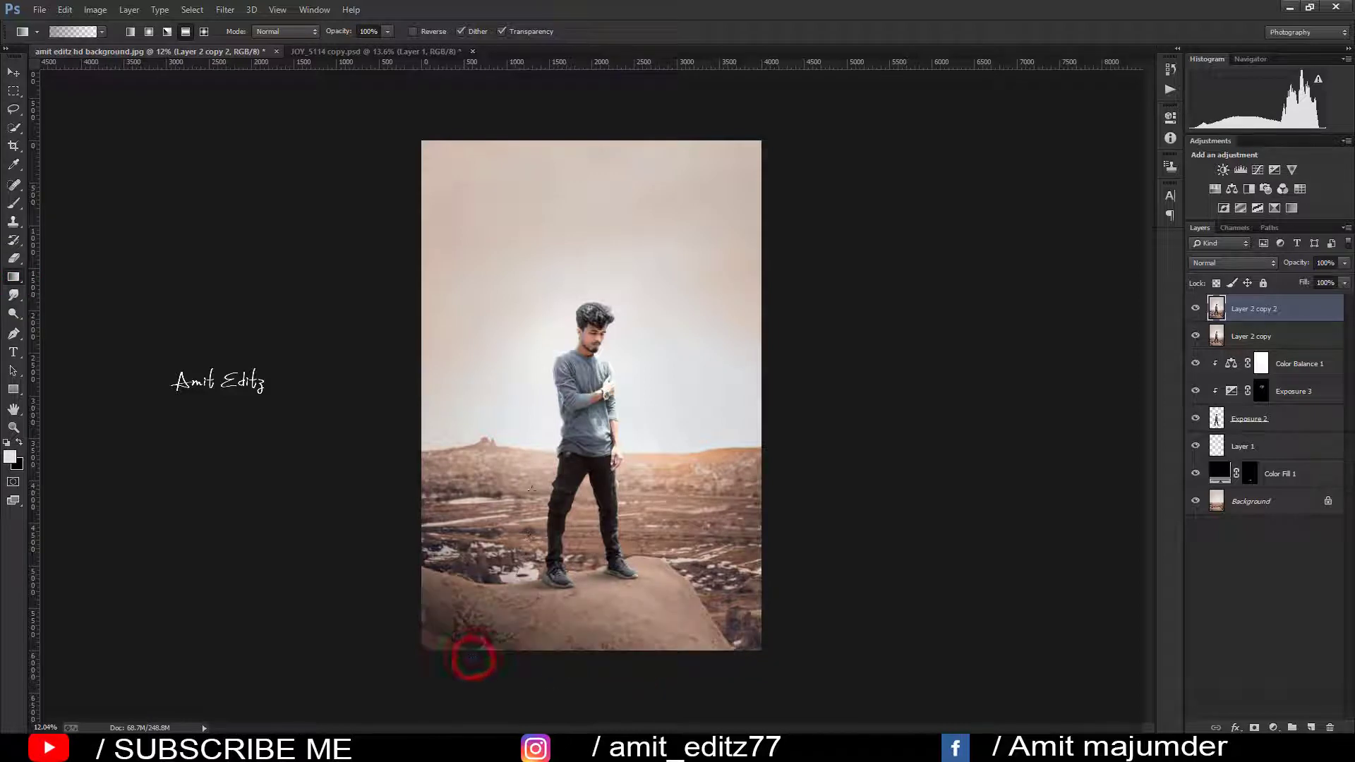
{"action": "scroll", "coordinate": [537, 521], "scroll_direction": "up", "scroll_amount": 1}
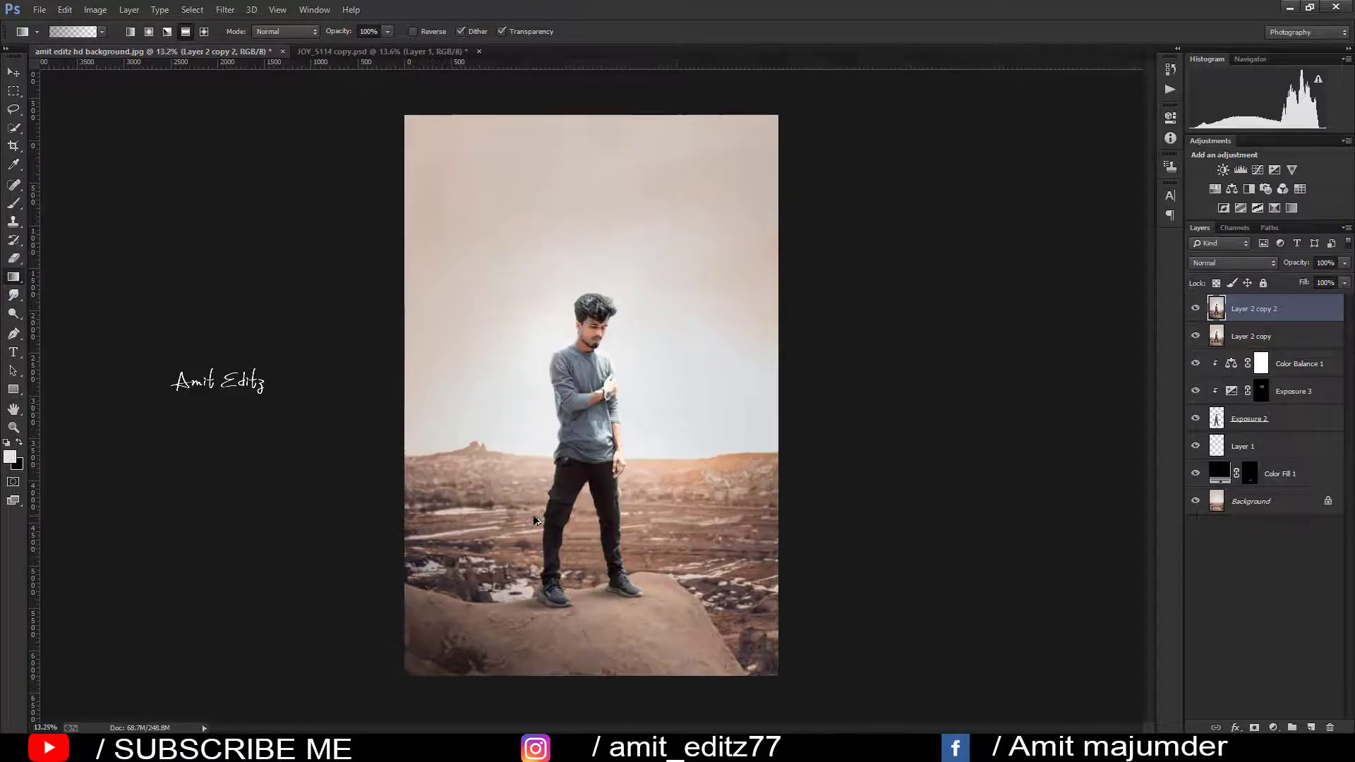
- Duplicate the top photo layer as Layer 2 copy 3
{"action": "left_click", "coordinate": [13, 73]}
{"action": "left_click_drag", "start_coordinate": [1267, 308], "coordinate": [1312, 725]}
{"action": "left_click", "coordinate": [225, 9]}
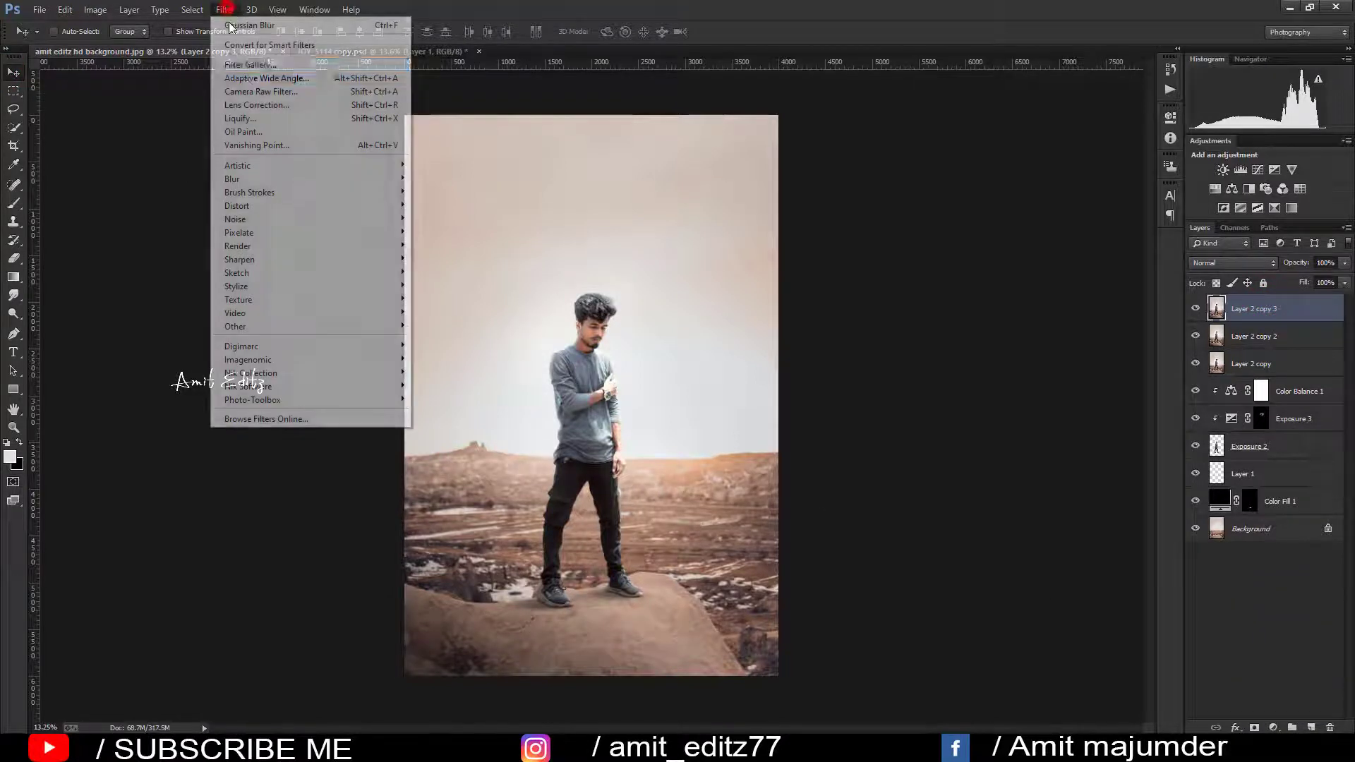
- Open the Camera Raw filter and raise Basic Contrast to +16
{"action": "left_click", "coordinate": [256, 94]}
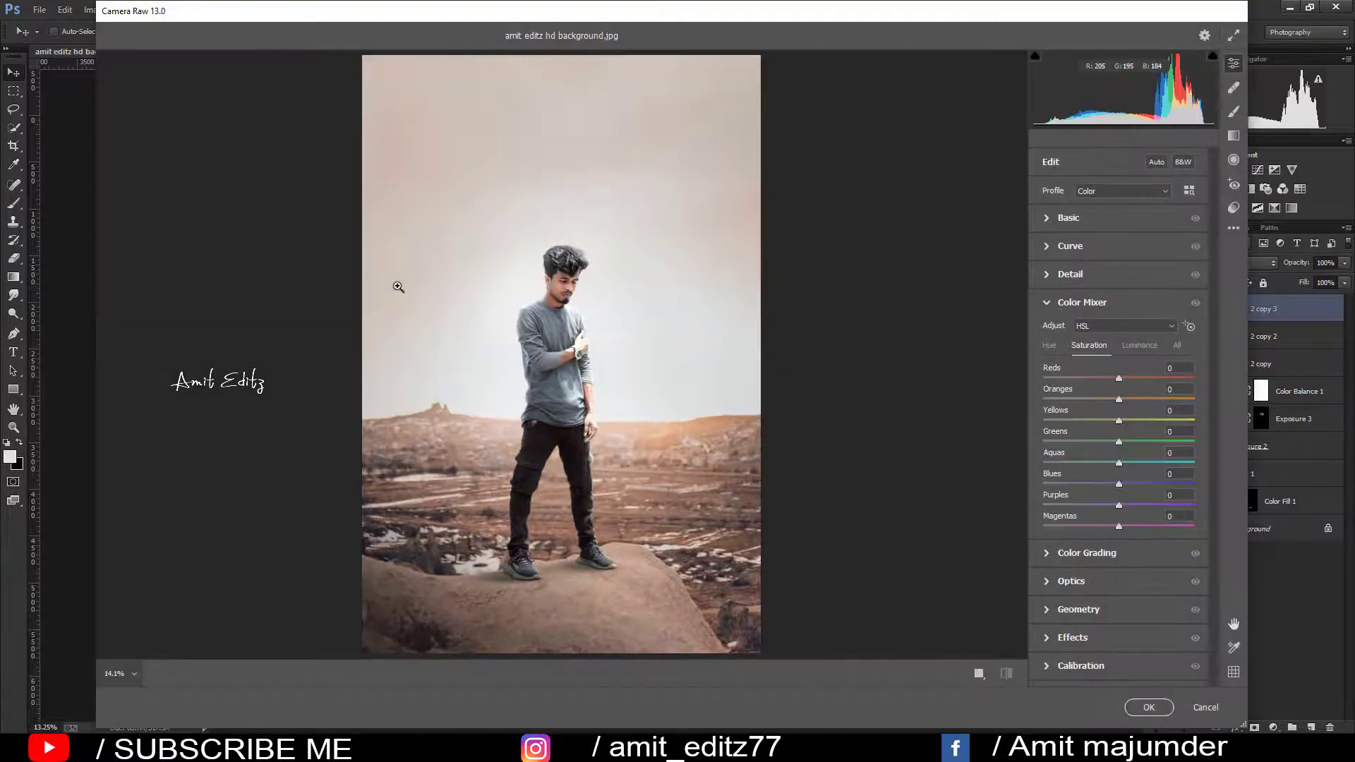
{"action": "left_click", "coordinate": [1088, 220]}
{"action": "left_click_drag", "start_coordinate": [1118, 350], "coordinate": [1136, 350]}
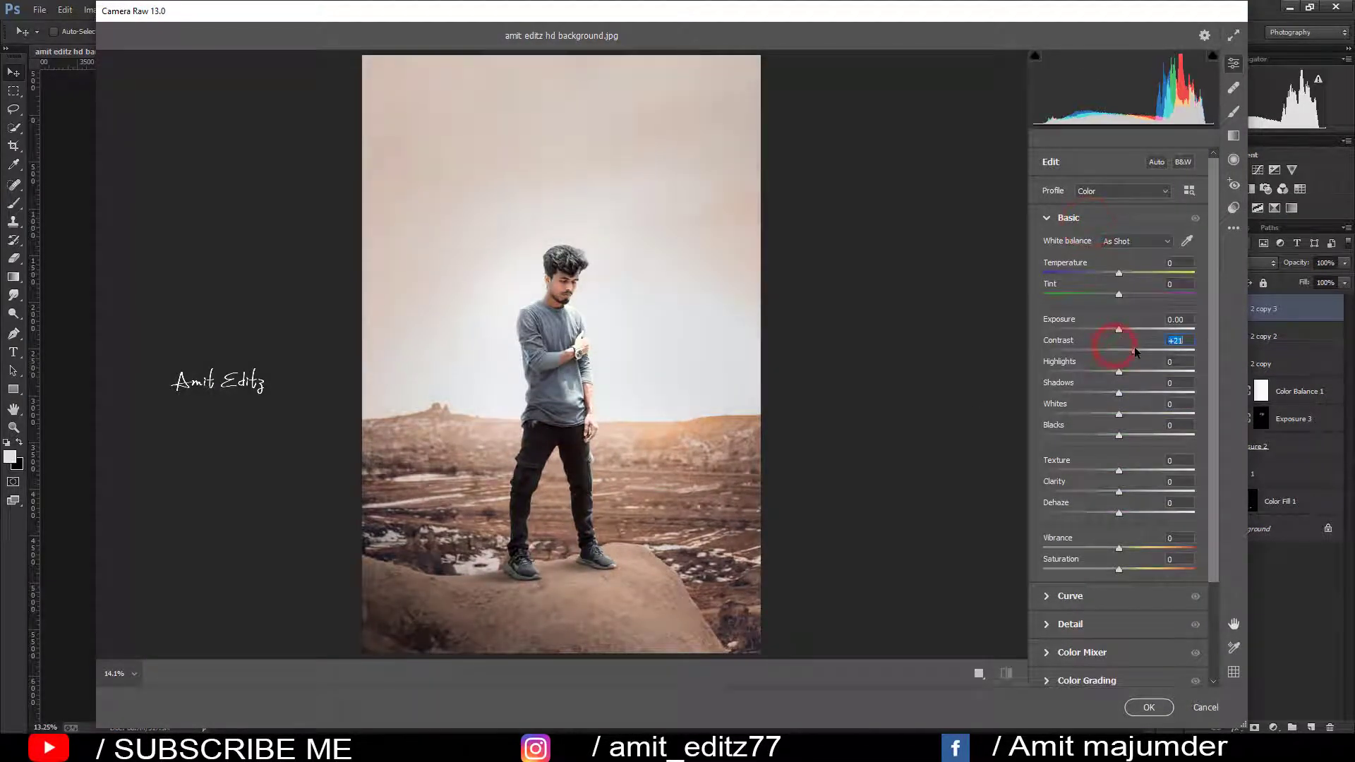
{"action": "left_click", "coordinate": [1192, 342]}
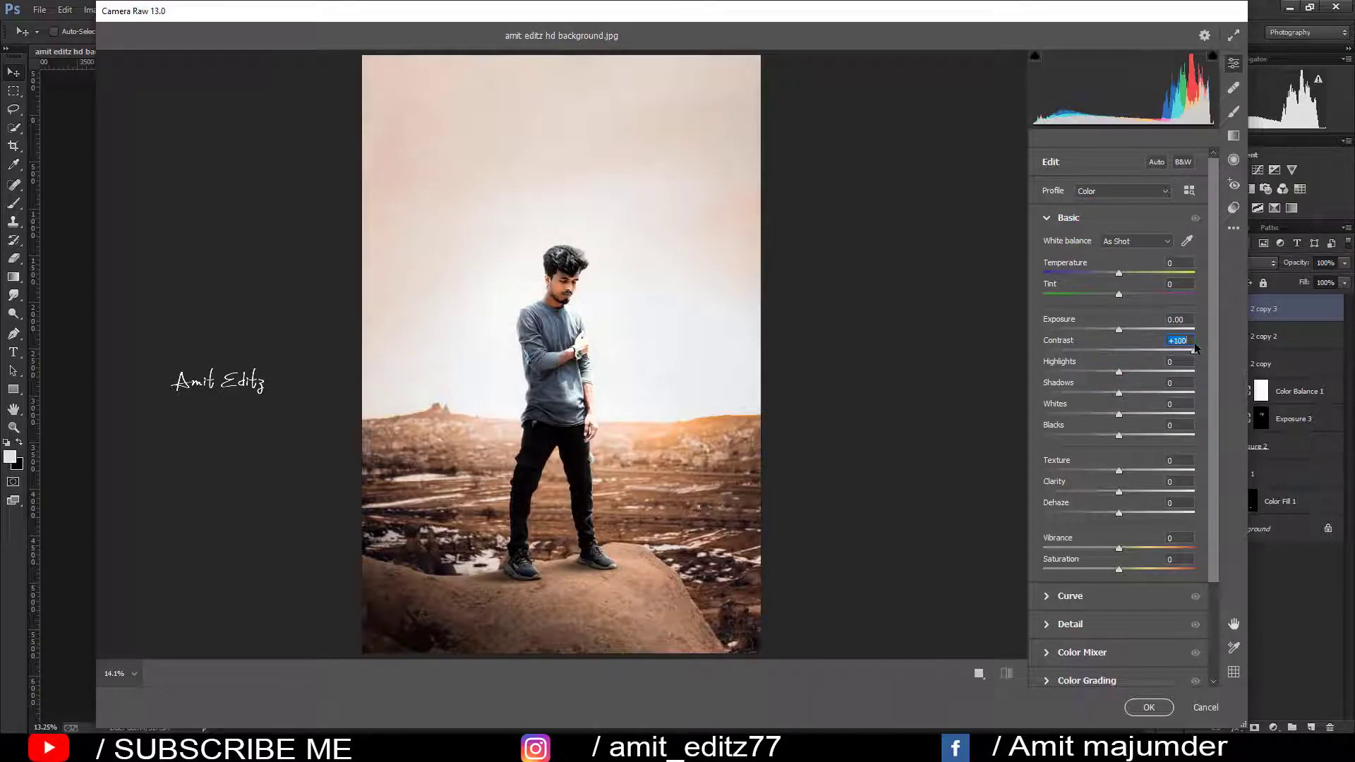
{"action": "type", "text": "32"}
{"action": "left_click", "coordinate": [1130, 352]}
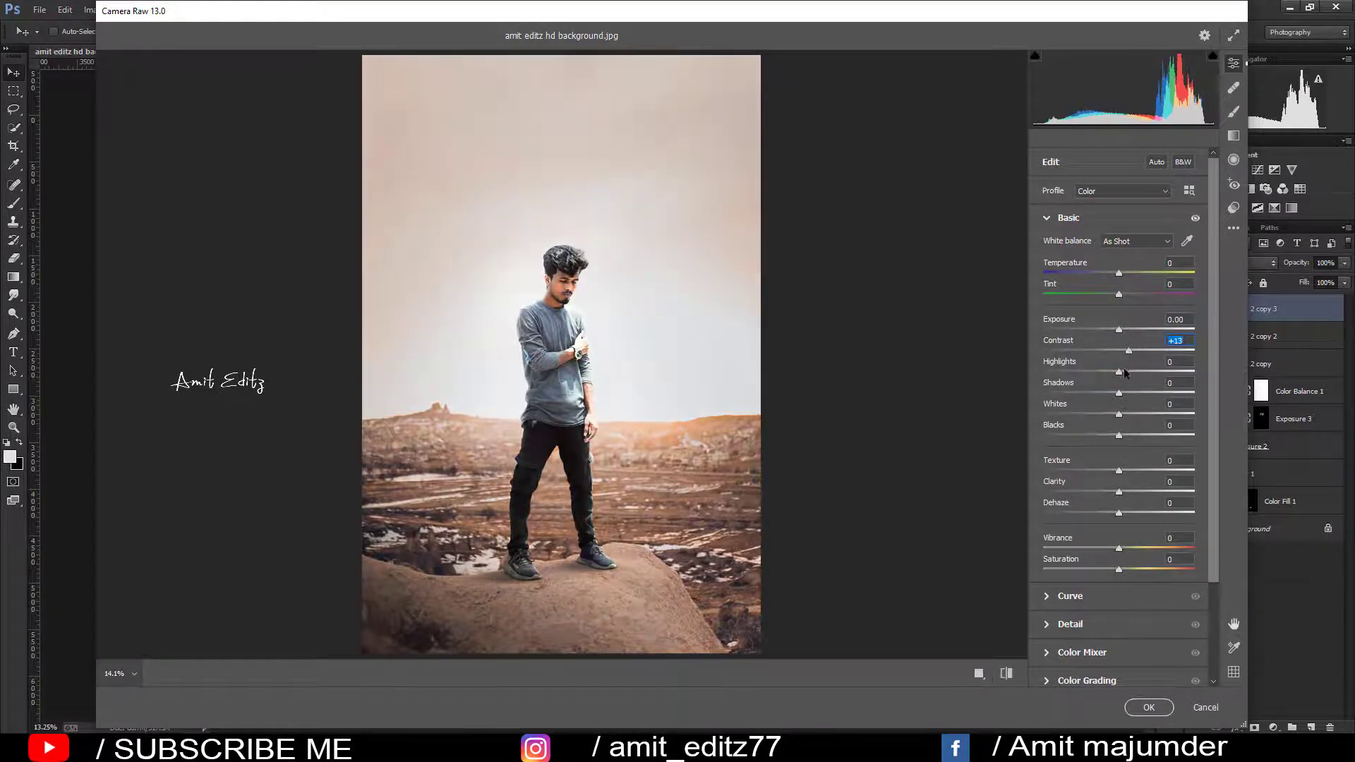
- Set Highlights -7, Blacks -5, Whites +5 and Clarity +6
{"action": "mouse_move", "coordinate": [1118, 371]}
{"action": "left_mouse_down"}
{"action": "mouse_move", "coordinate": [1172, 371]}
{"action": "mouse_move", "coordinate": [981, 365]}
{"action": "mouse_move", "coordinate": [1113, 371]}
{"action": "left_mouse_up"}
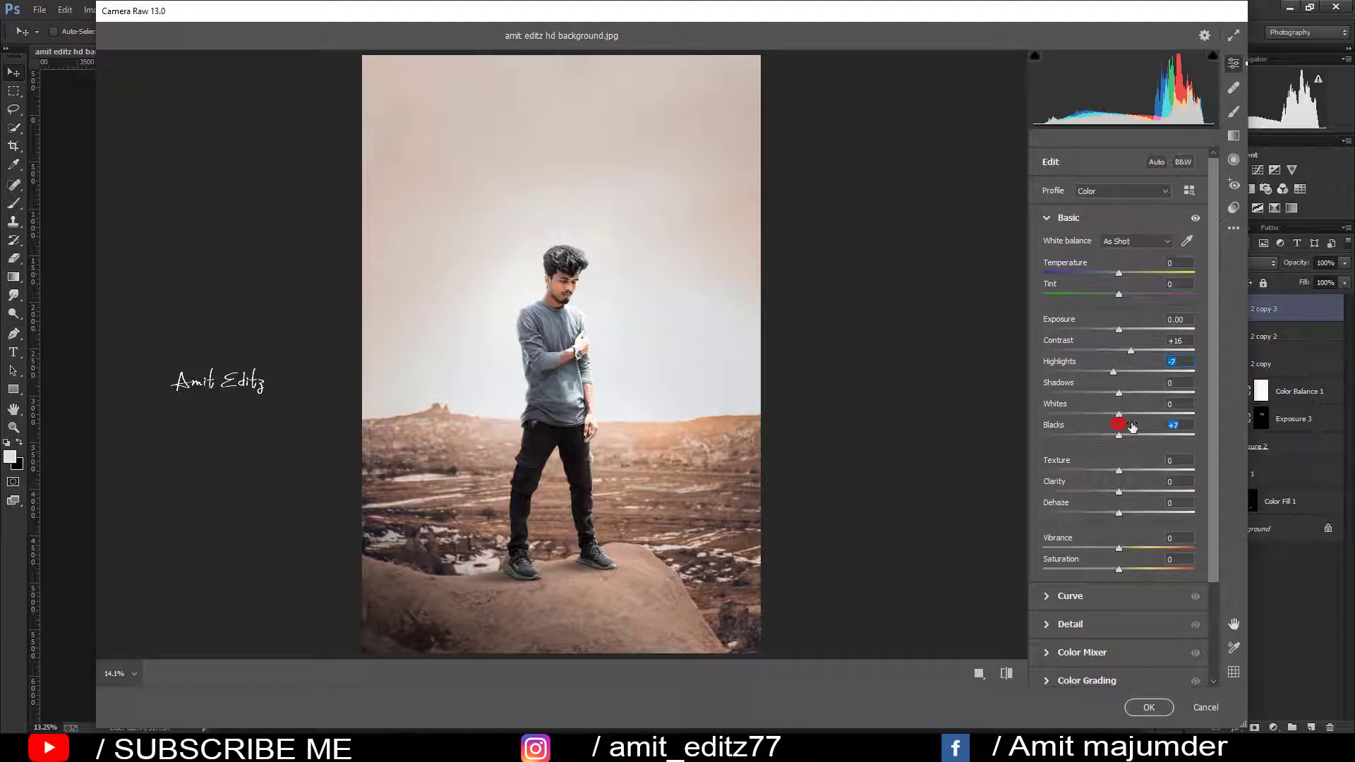
{"action": "mouse_move", "coordinate": [1132, 427]}
{"action": "left_mouse_down"}
{"action": "mouse_move", "coordinate": [1090, 425]}
{"action": "mouse_move", "coordinate": [1136, 415]}
{"action": "left_mouse_up"}
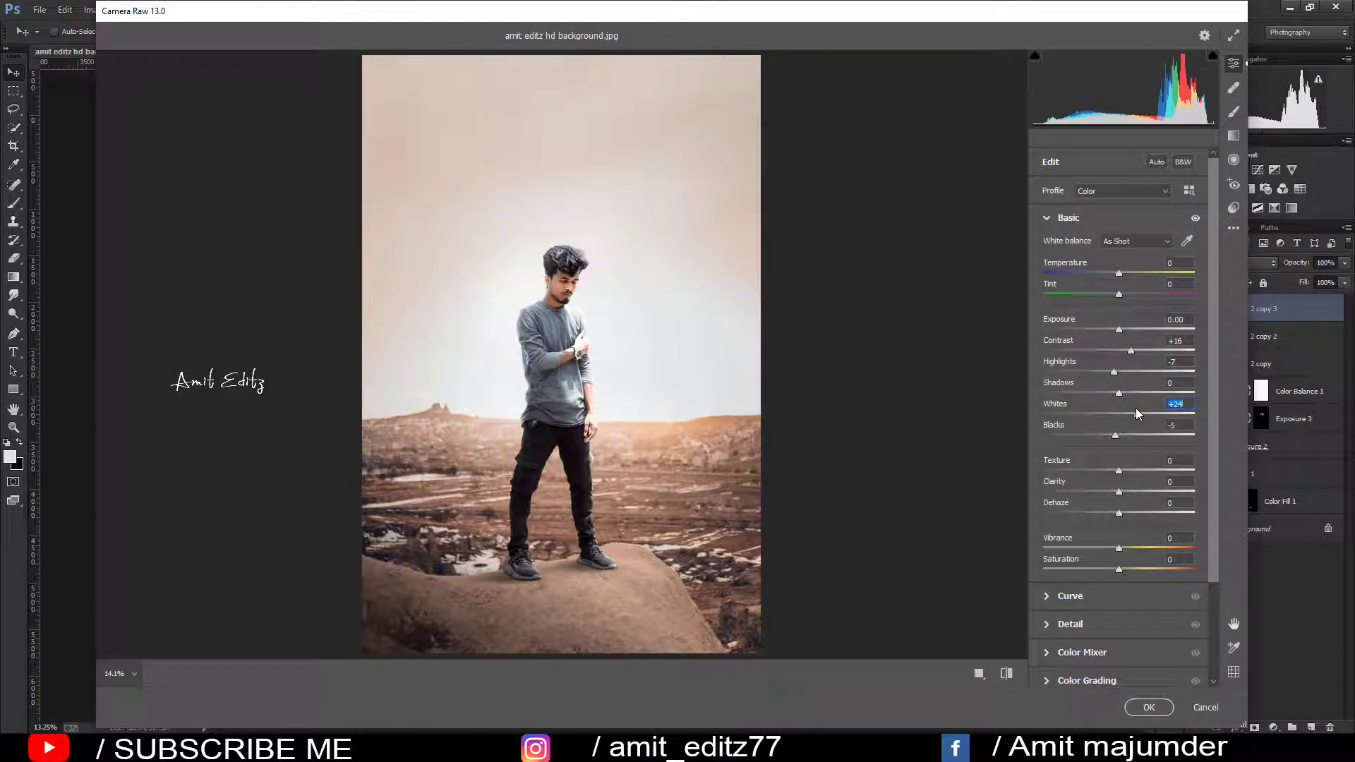
{"action": "left_click_drag", "start_coordinate": [1136, 414], "coordinate": [1124, 414]}
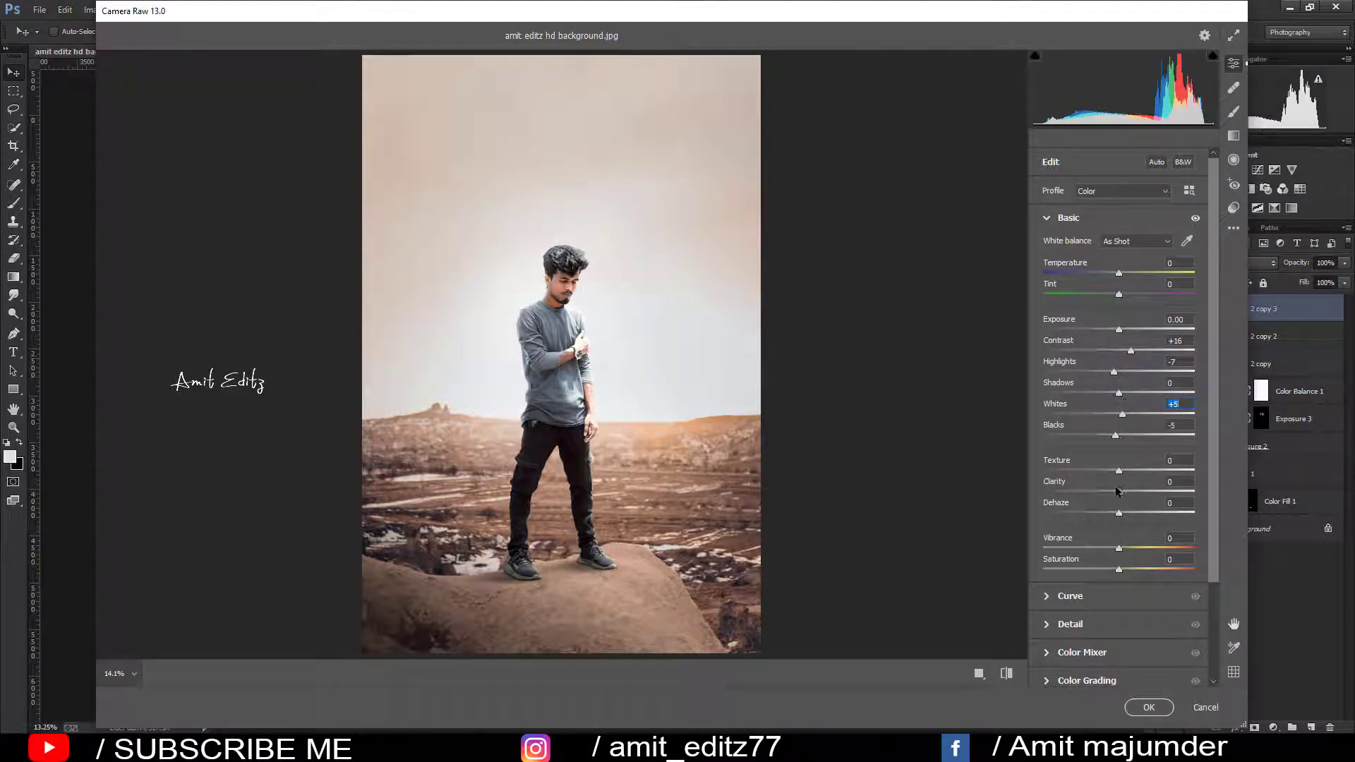
{"action": "left_click_drag", "start_coordinate": [1117, 490], "coordinate": [1123, 488]}
{"action": "scroll", "coordinate": [1086, 613], "scroll_direction": "down", "scroll_amount": 3}
- Lift the RGB tone curve's black point to fade the shadows
{"action": "left_click", "coordinate": [1079, 475]}
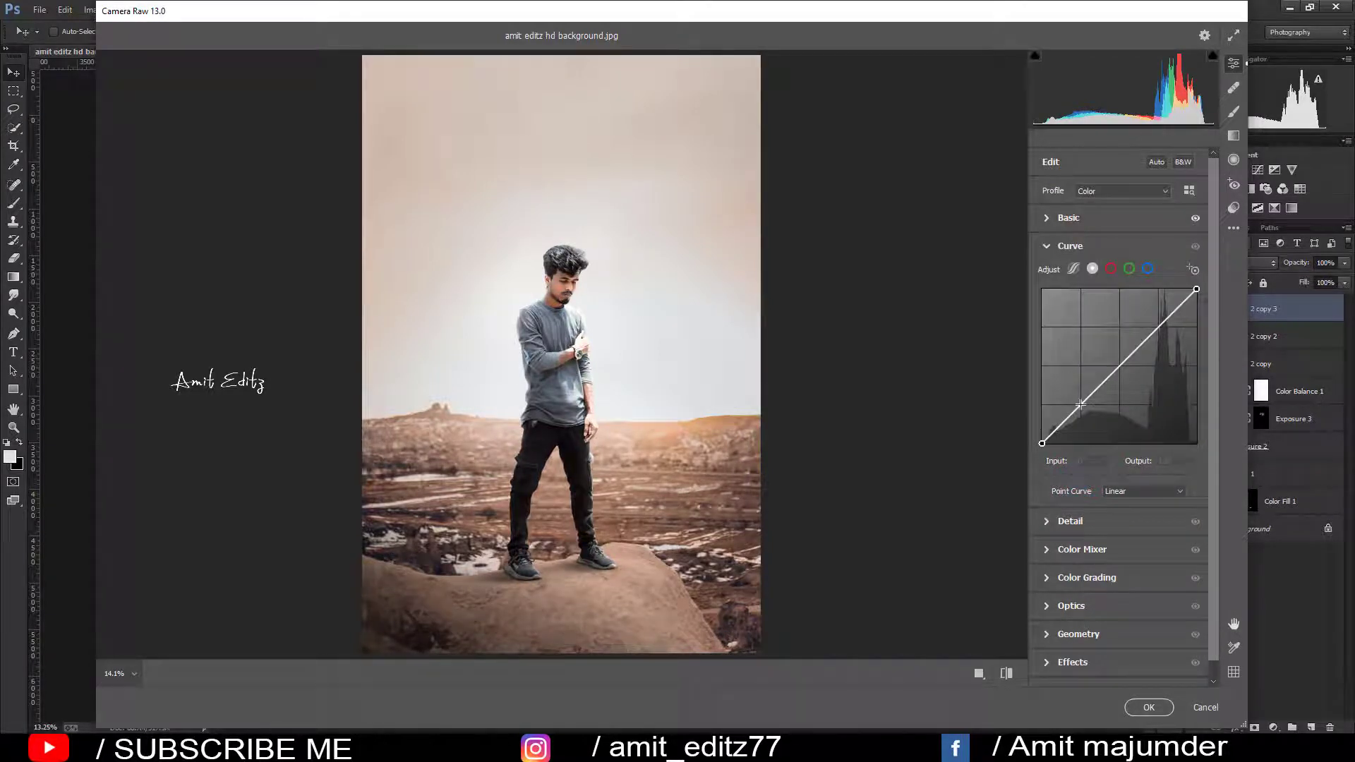
{"action": "left_click", "coordinate": [1079, 405]}
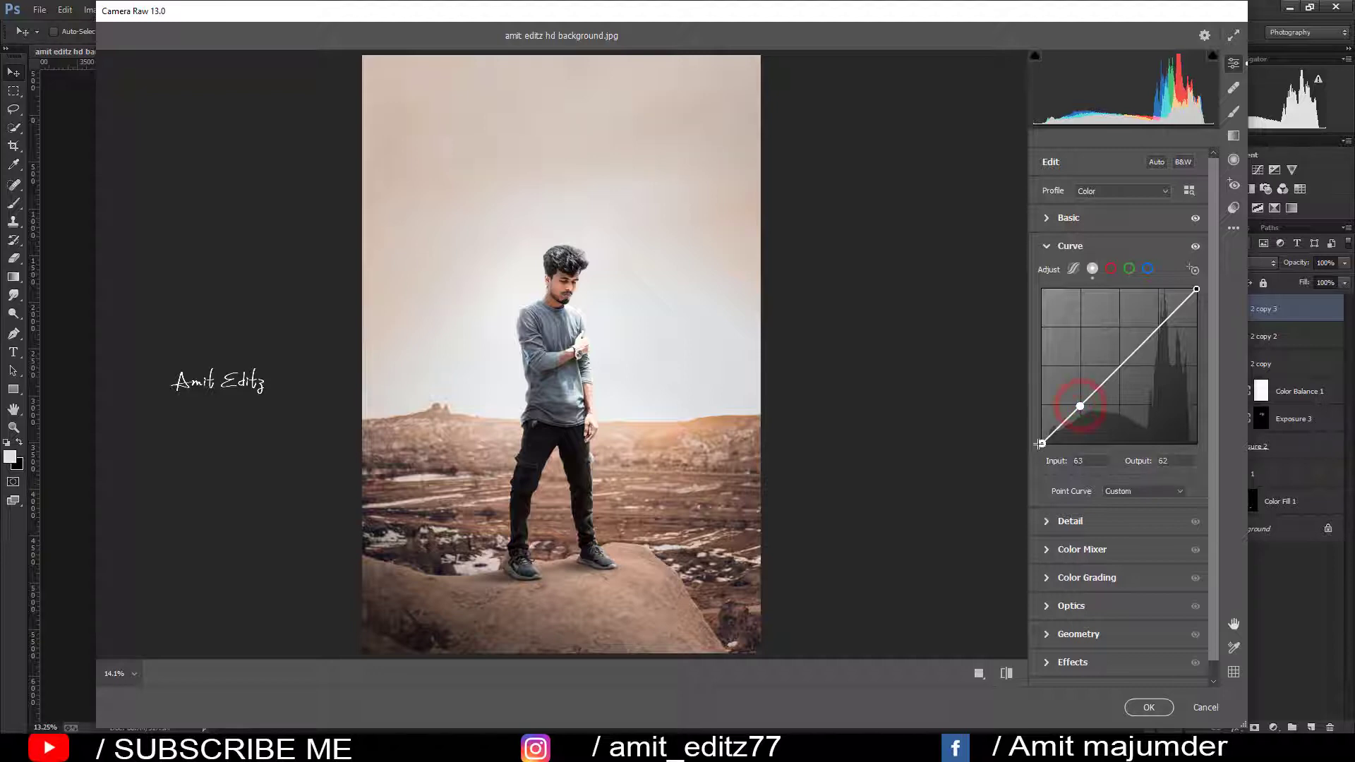
{"action": "mouse_move", "coordinate": [1043, 443]}
{"action": "left_mouse_down"}
{"action": "mouse_move", "coordinate": [1057, 418]}
{"action": "mouse_move", "coordinate": [1042, 432]}
{"action": "left_mouse_up"}
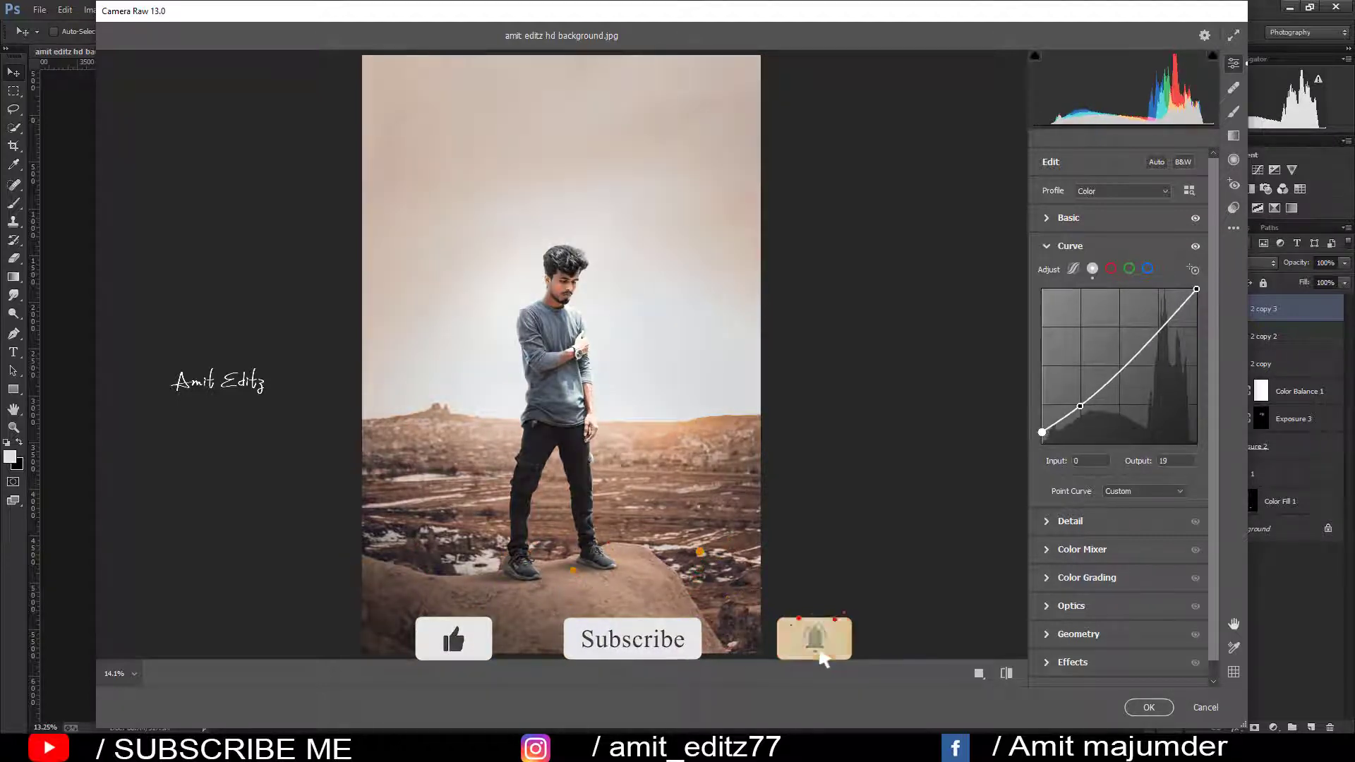
{"action": "left_click_drag", "start_coordinate": [1042, 432], "coordinate": [1048, 434]}
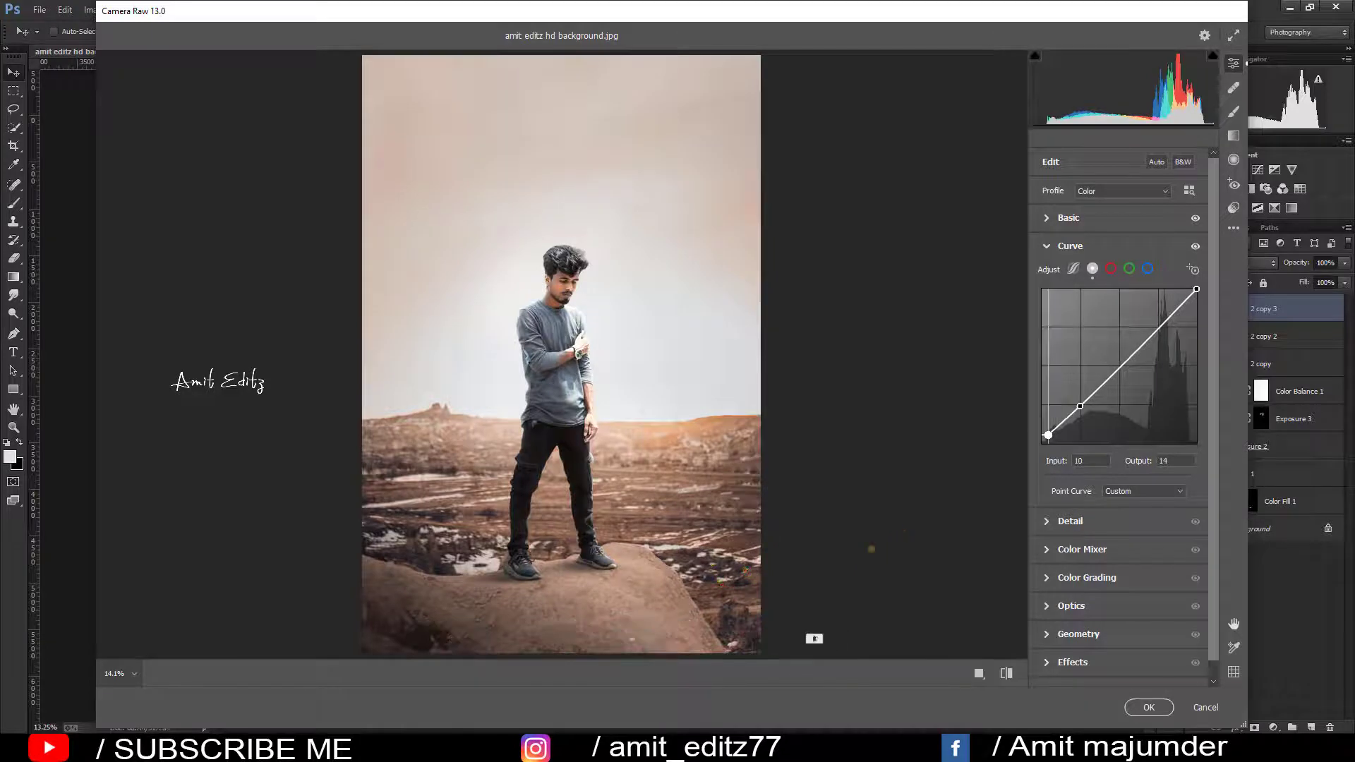
- Slightly raise the Blue and Red curve black points and lower their white points
{"action": "left_click", "coordinate": [1148, 269]}
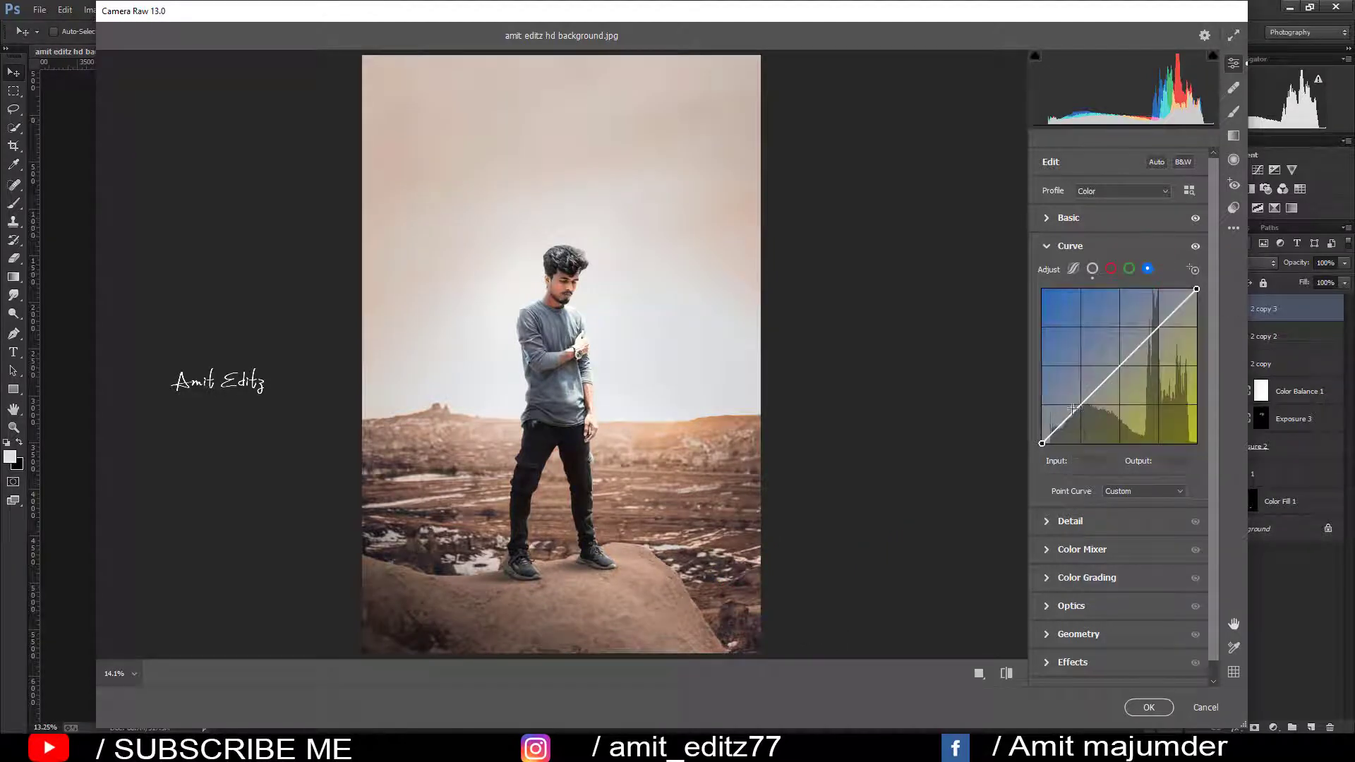
{"action": "left_click_drag", "start_coordinate": [1042, 443], "coordinate": [1042, 439]}
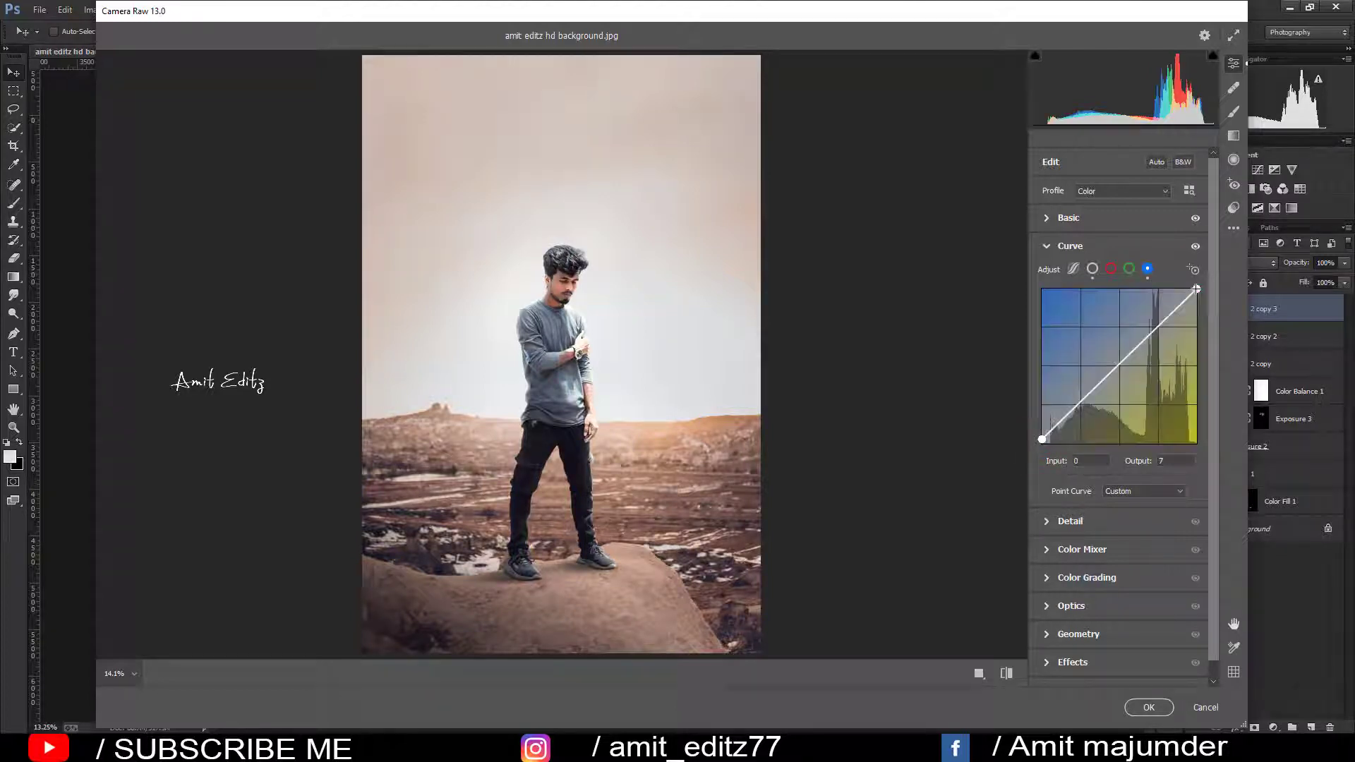
{"action": "left_click_drag", "start_coordinate": [1196, 289], "coordinate": [1196, 292]}
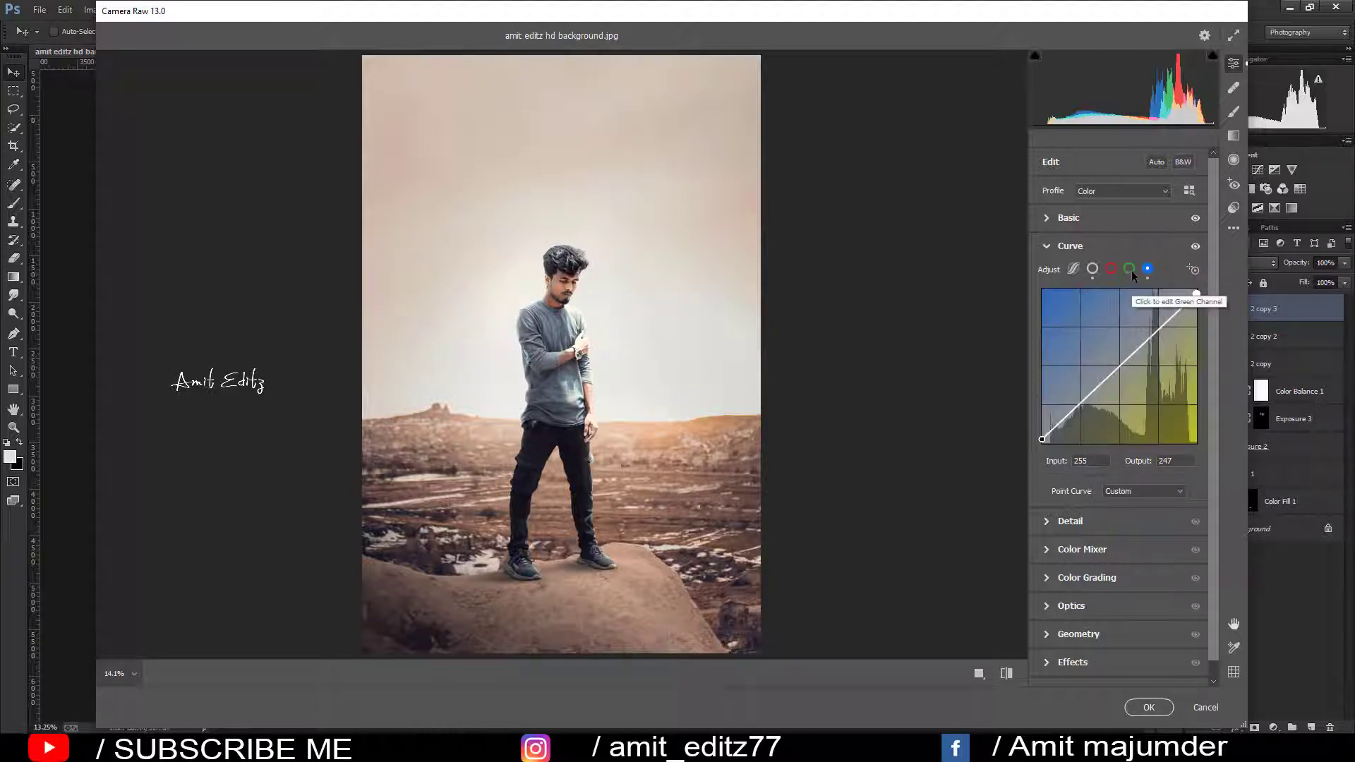
{"action": "left_click", "coordinate": [1130, 269]}
{"action": "left_click", "coordinate": [1111, 268]}
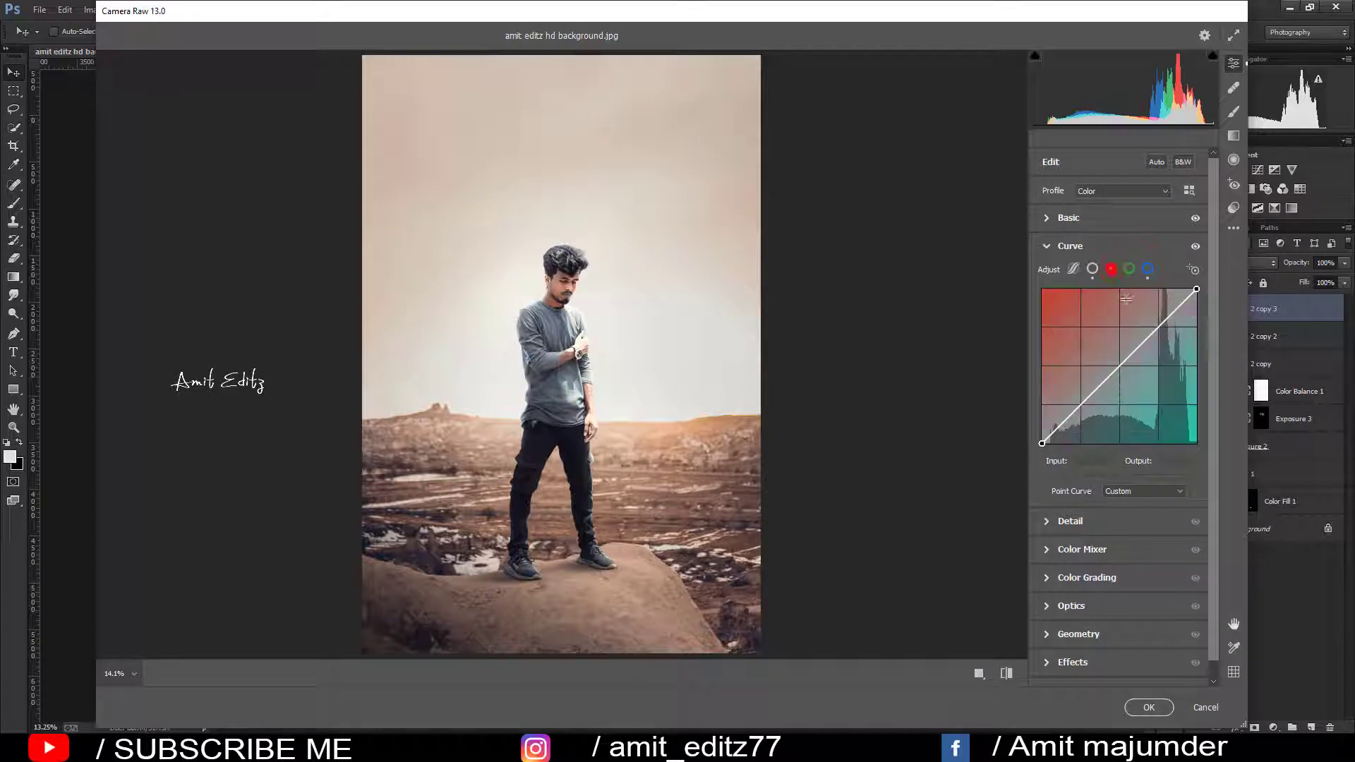
{"action": "left_click_drag", "start_coordinate": [1196, 290], "coordinate": [1196, 293]}
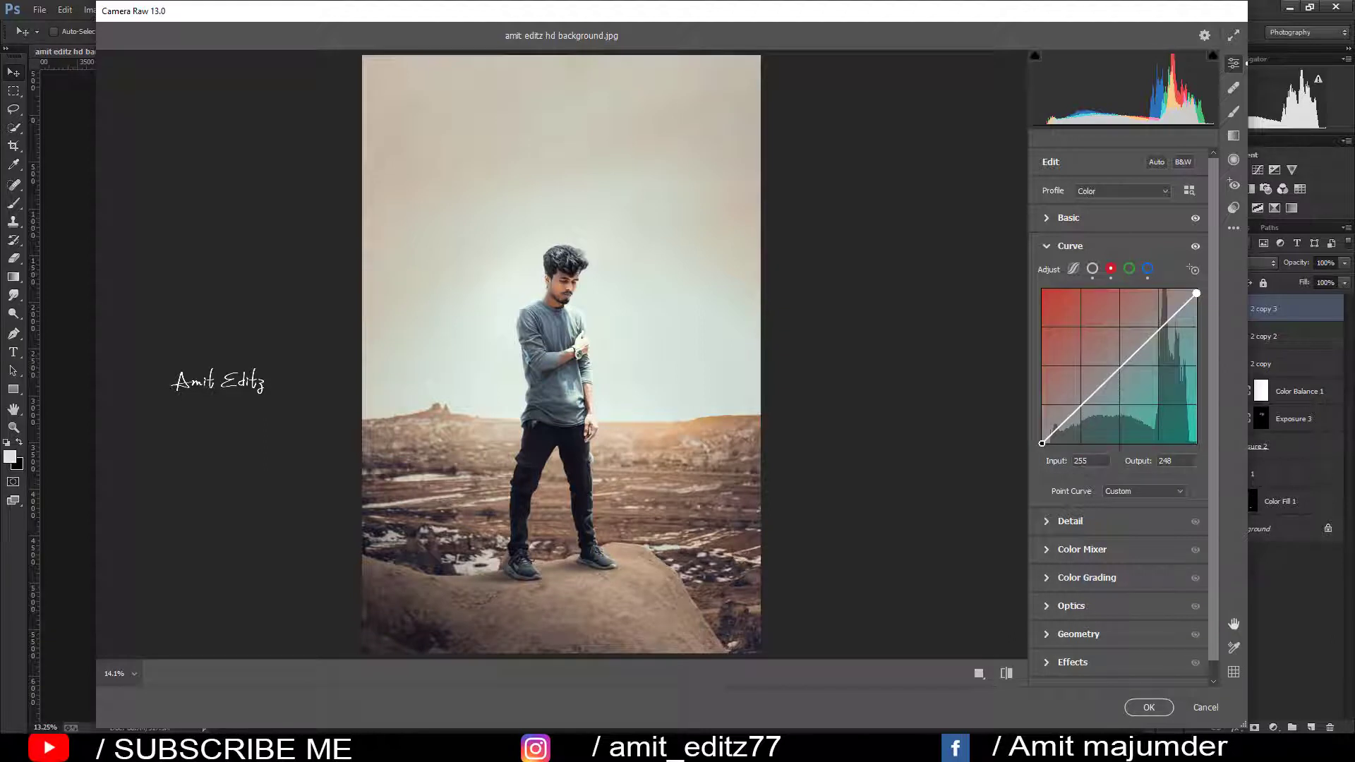
{"action": "left_click_drag", "start_coordinate": [1197, 294], "coordinate": [1197, 291]}
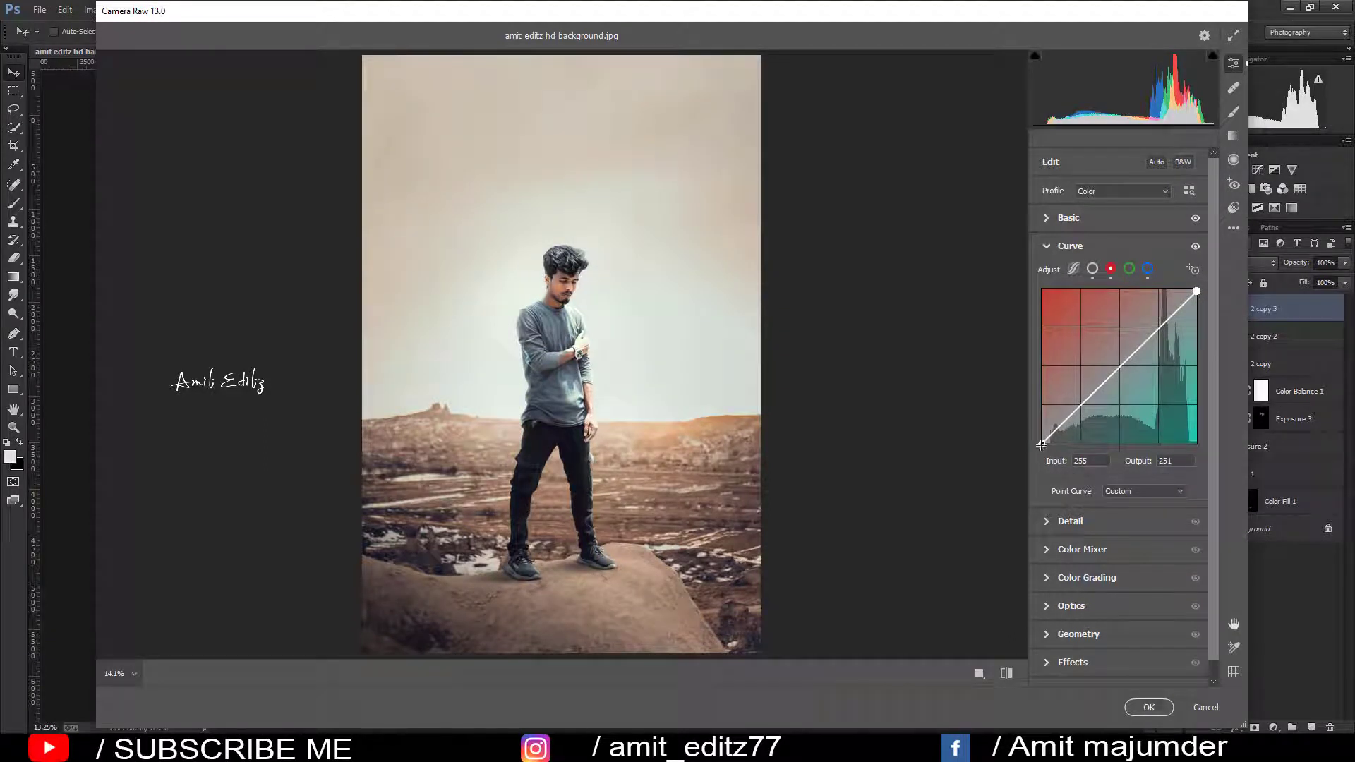
{"action": "left_click_drag", "start_coordinate": [1041, 444], "coordinate": [1041, 441]}
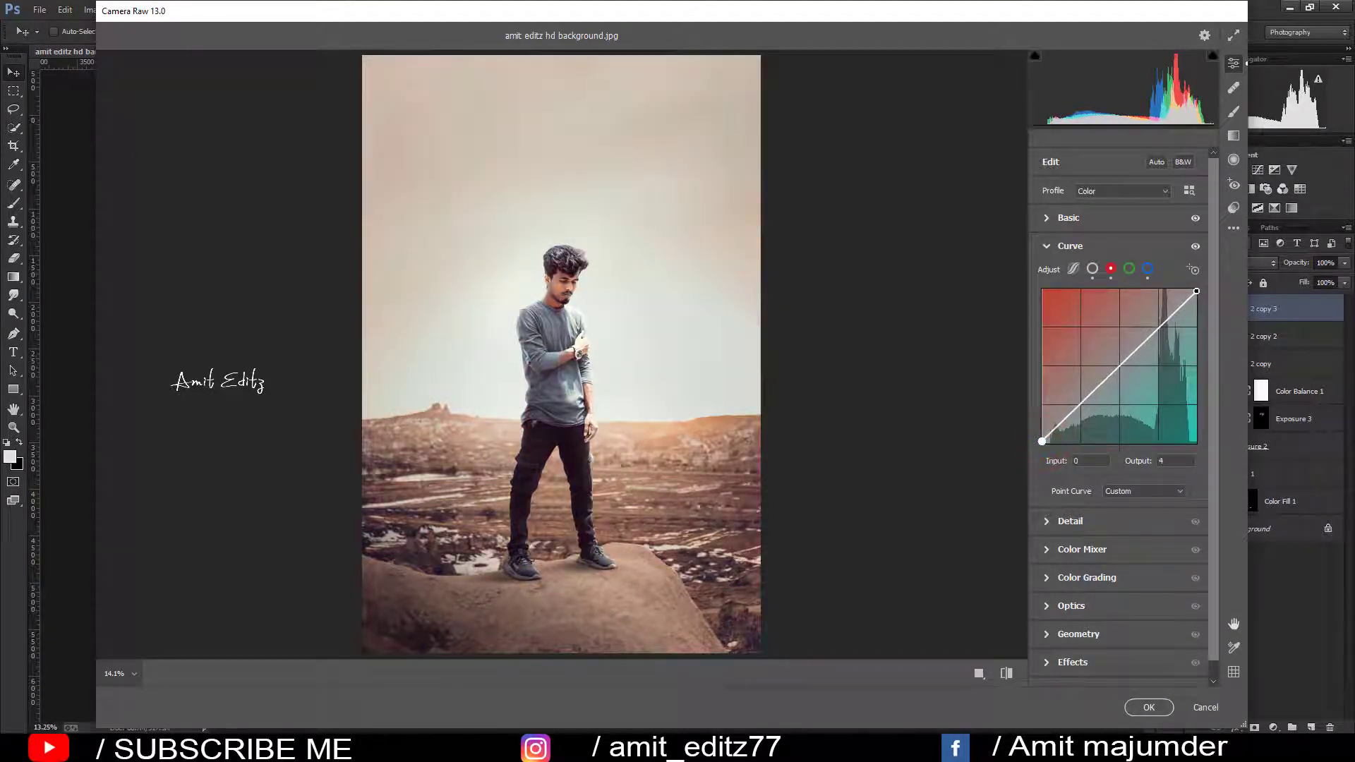
{"action": "left_click", "coordinate": [1099, 548]}
- Brighten orange luminance and give the global colour grade a warm yellow tint
{"action": "left_click", "coordinate": [1138, 346]}
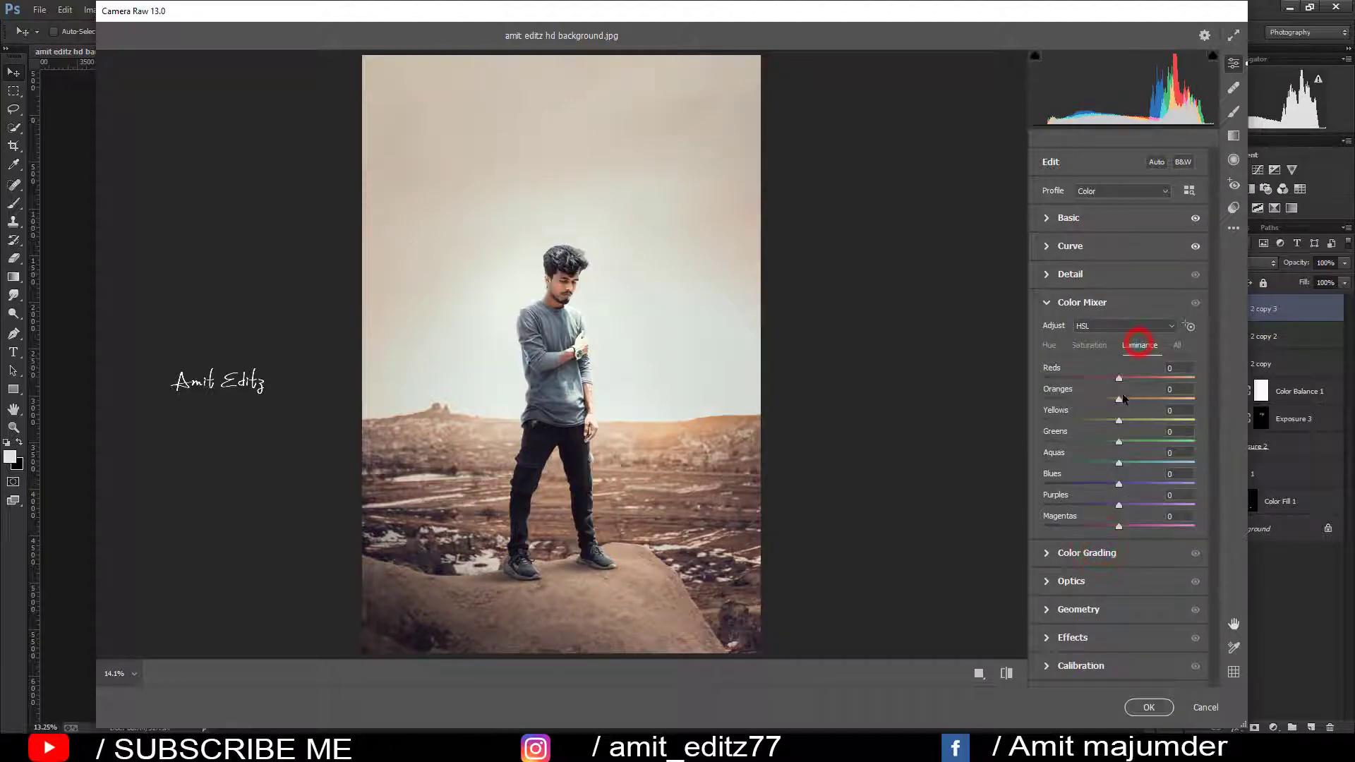
{"action": "left_click_drag", "start_coordinate": [1125, 398], "coordinate": [1126, 399]}
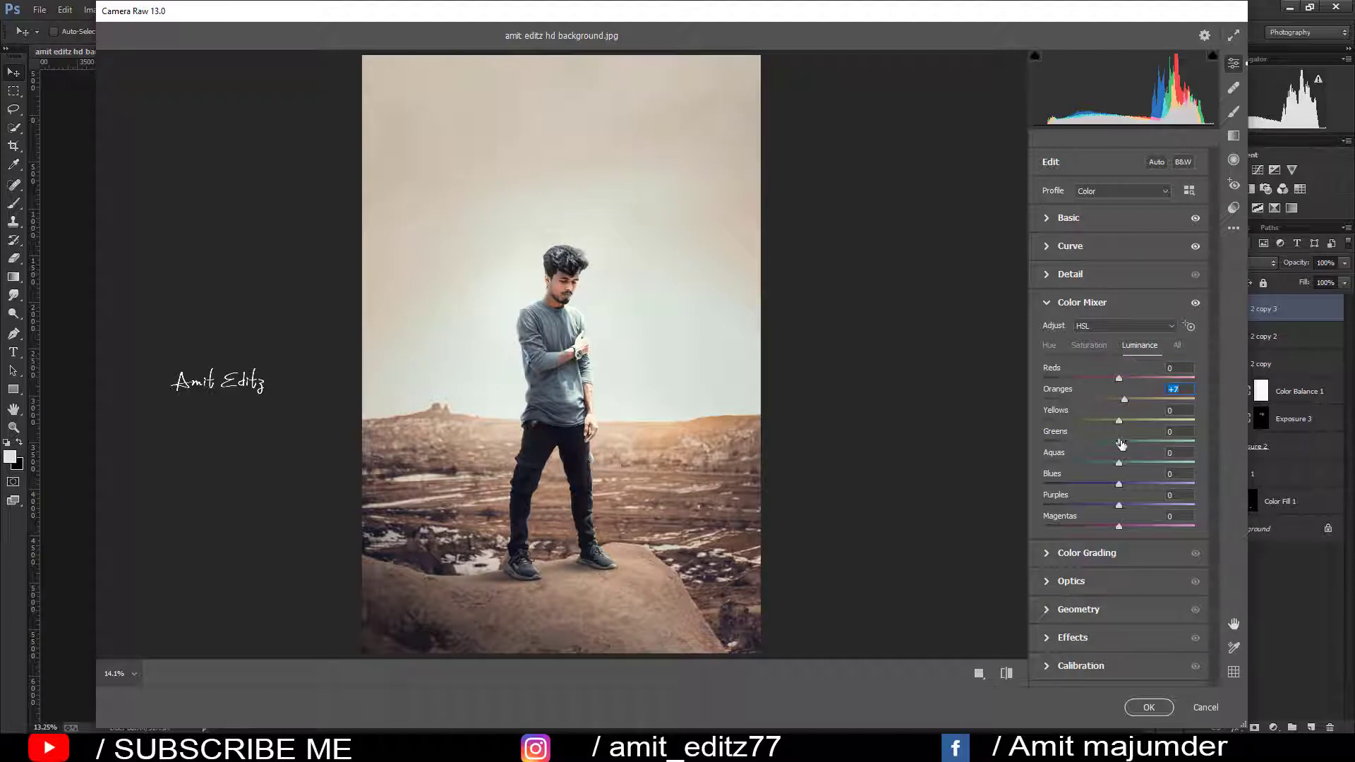
{"action": "left_click", "coordinate": [1107, 558]}
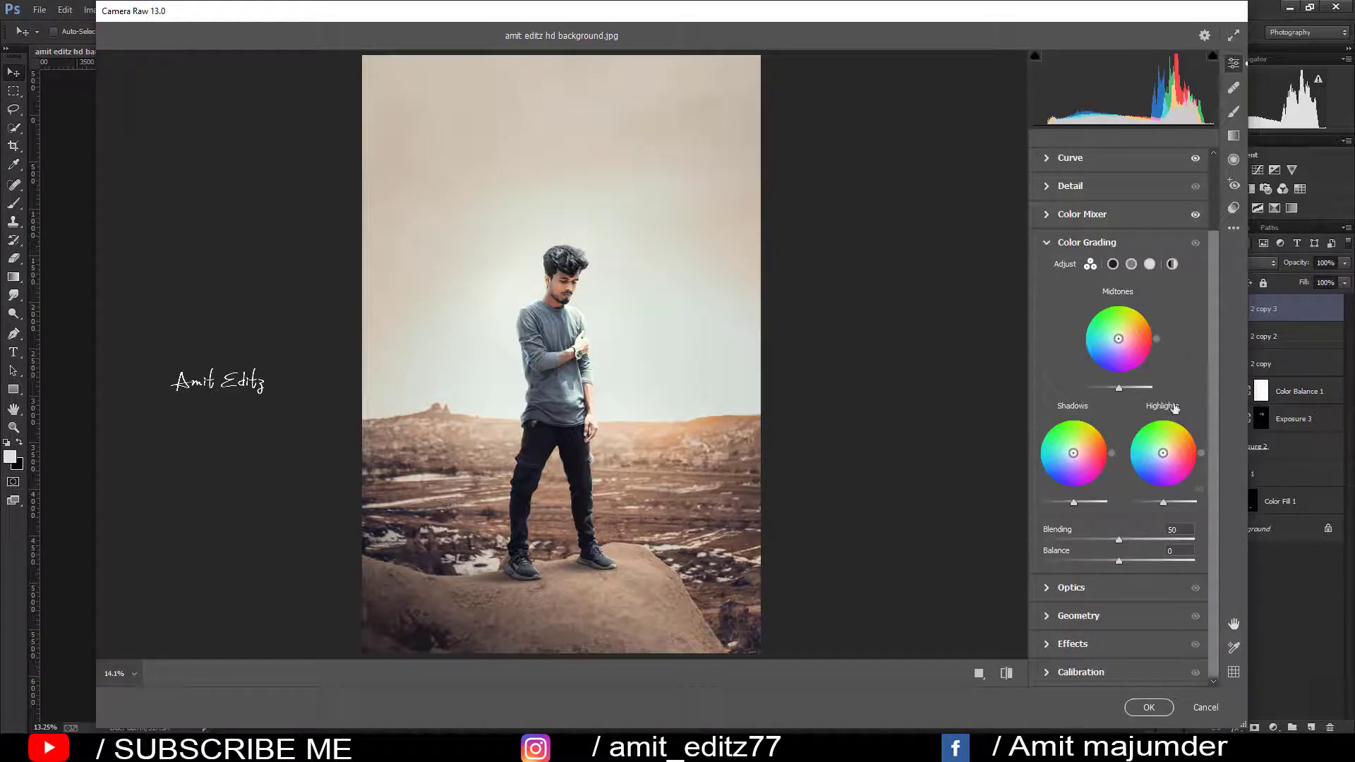
{"action": "left_click", "coordinate": [1172, 264]}
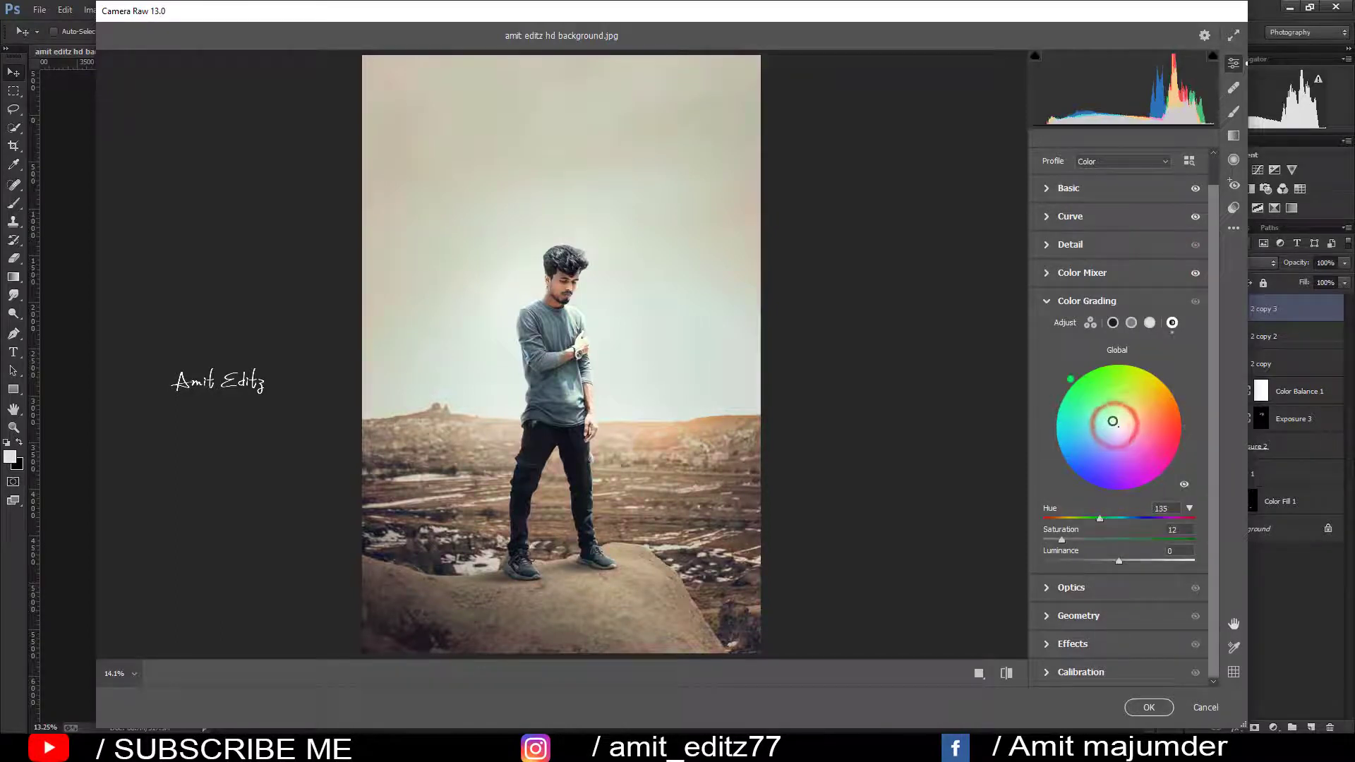
{"action": "left_click_drag", "start_coordinate": [1117, 426], "coordinate": [1113, 426]}
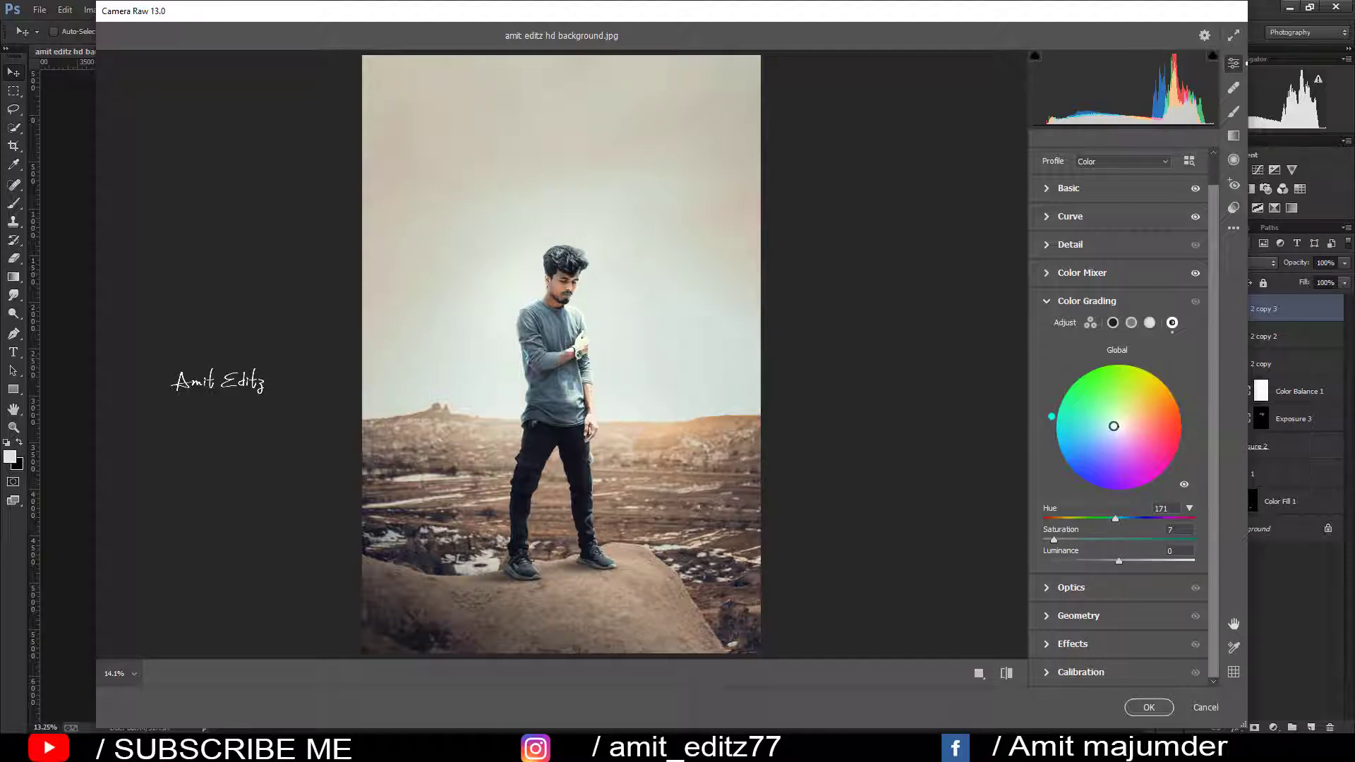
{"action": "left_click_drag", "start_coordinate": [1114, 426], "coordinate": [1118, 427]}
{"action": "left_click_drag", "start_coordinate": [1118, 427], "coordinate": [1122, 421]}
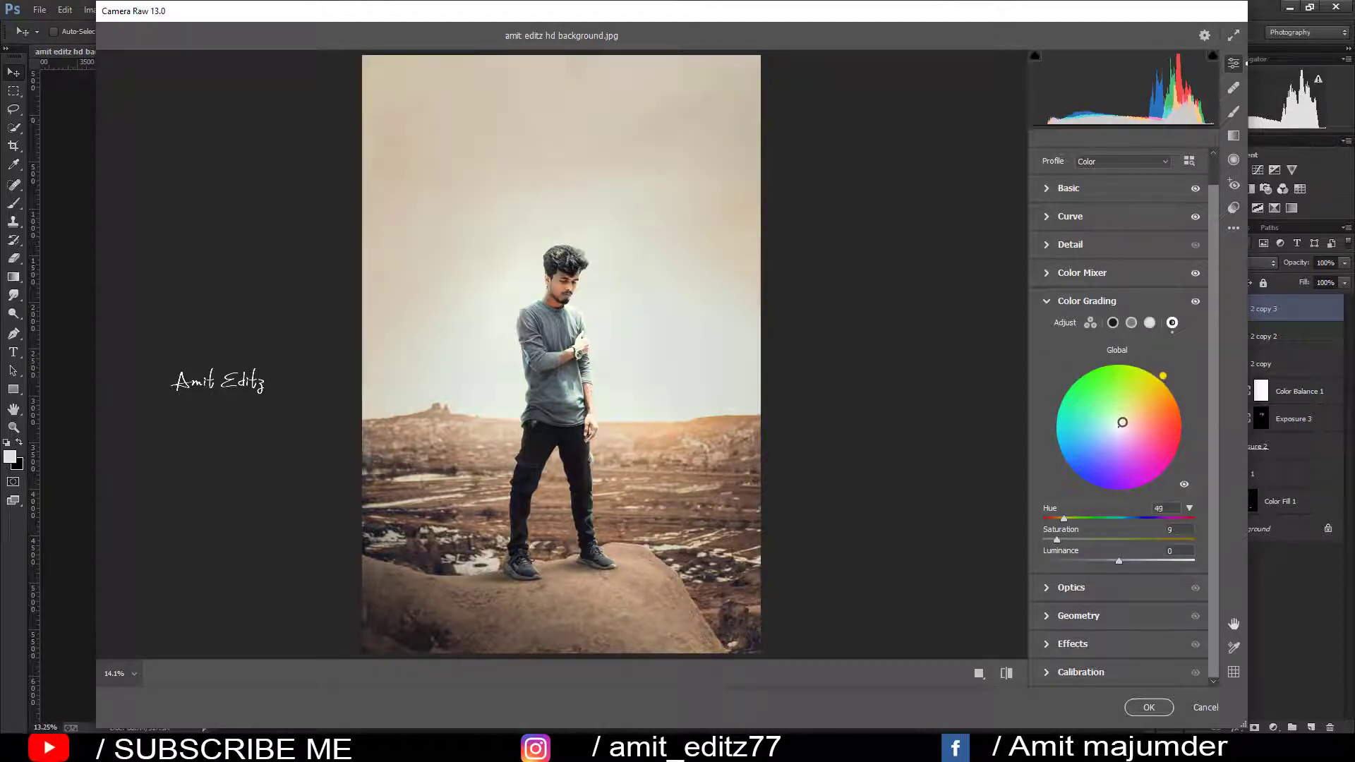
{"action": "left_click_drag", "start_coordinate": [1122, 422], "coordinate": [1120, 423]}
- Add a -12 vignette and a graduated filter rising from the lower image
{"action": "left_click", "coordinate": [1091, 644]}
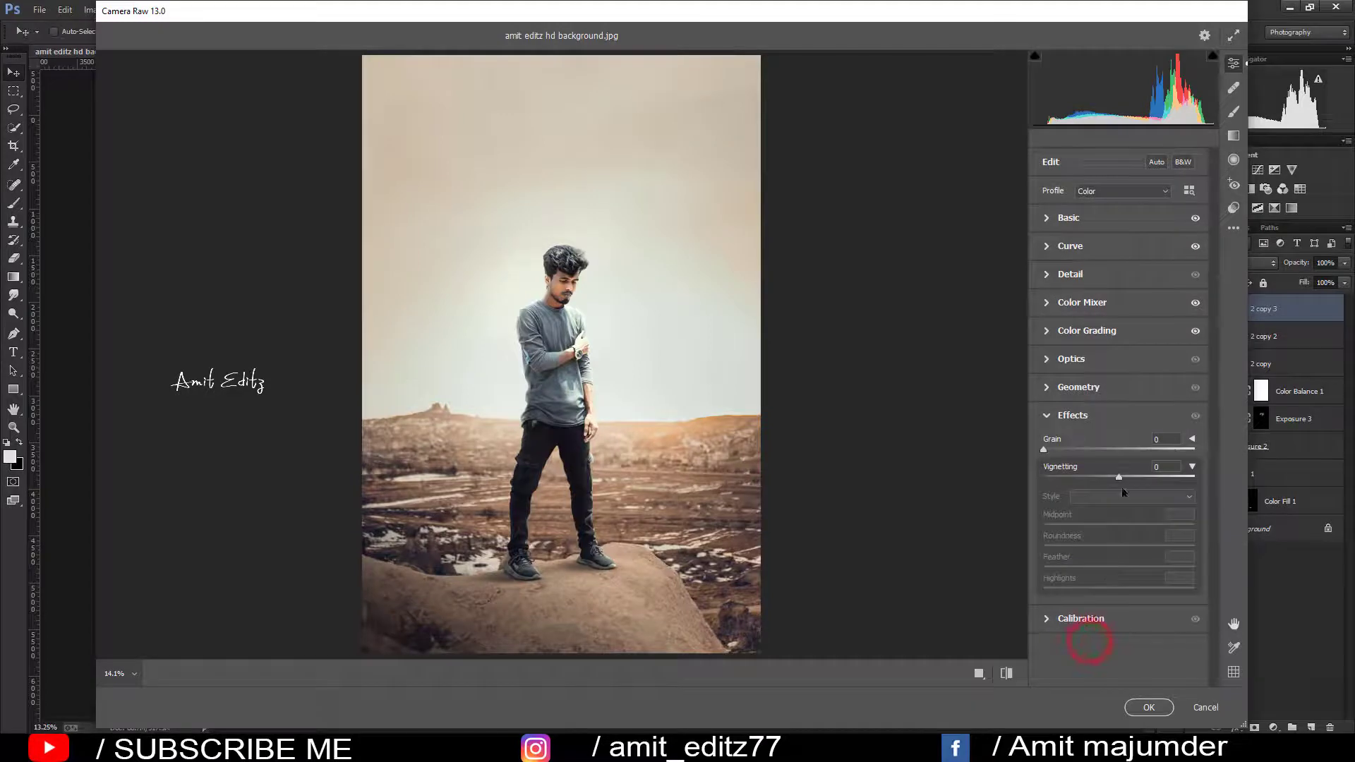
{"action": "left_click_drag", "start_coordinate": [1116, 476], "coordinate": [1108, 474]}
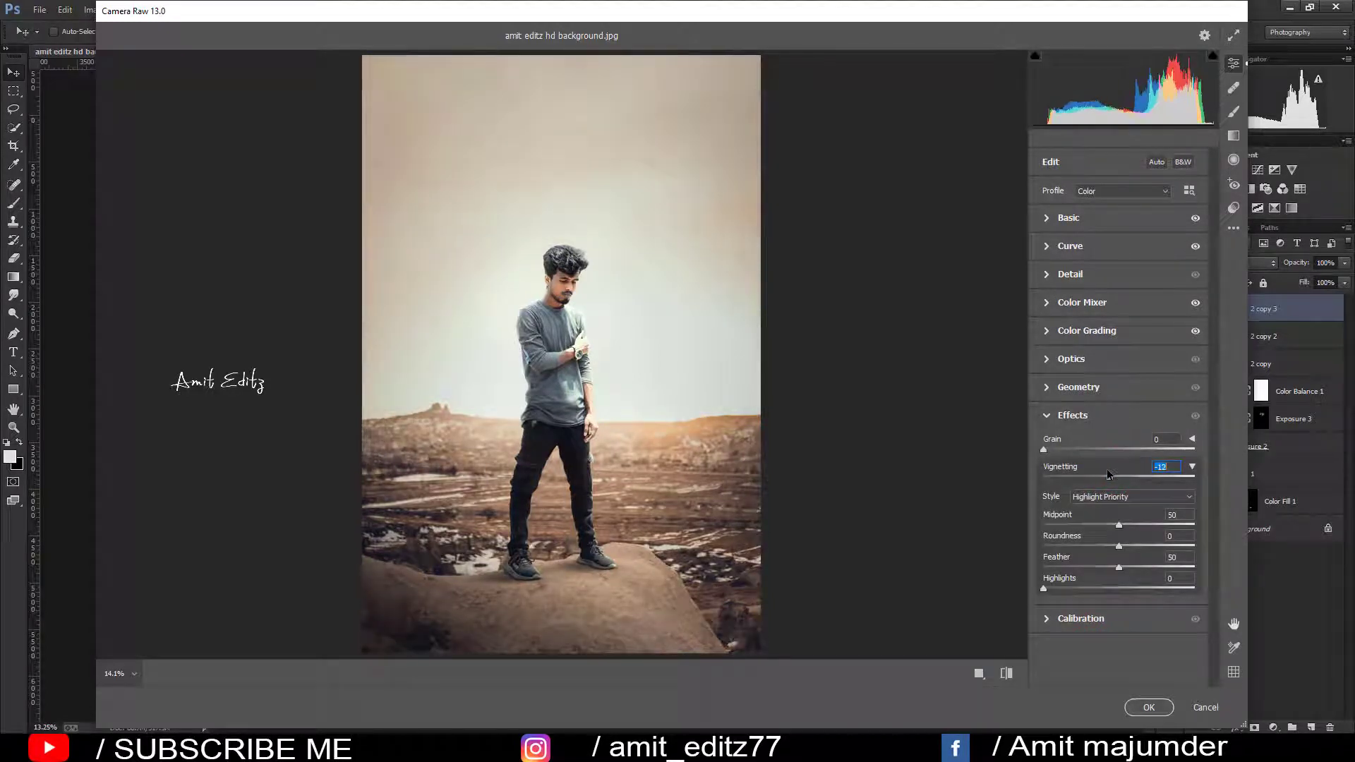
{"action": "left_click", "coordinate": [1233, 137]}
{"action": "mouse_move", "coordinate": [311, 616]}
{"action": "left_mouse_down"}
{"action": "mouse_move", "coordinate": [483, 374]}
{"action": "mouse_move", "coordinate": [439, 387]}
{"action": "mouse_move", "coordinate": [403, 376]}
{"action": "mouse_move", "coordinate": [419, 405]}
{"action": "left_mouse_up"}
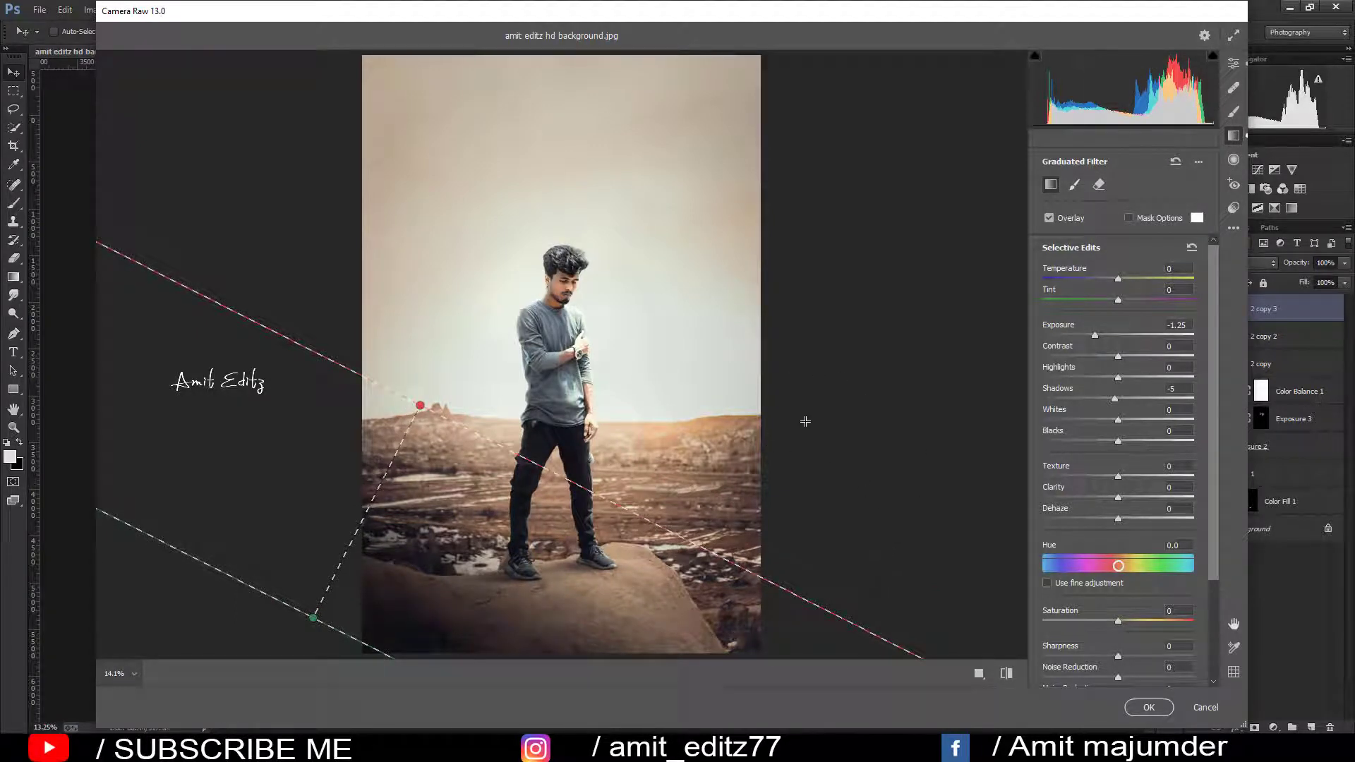
{"action": "left_click", "coordinate": [1234, 65]}
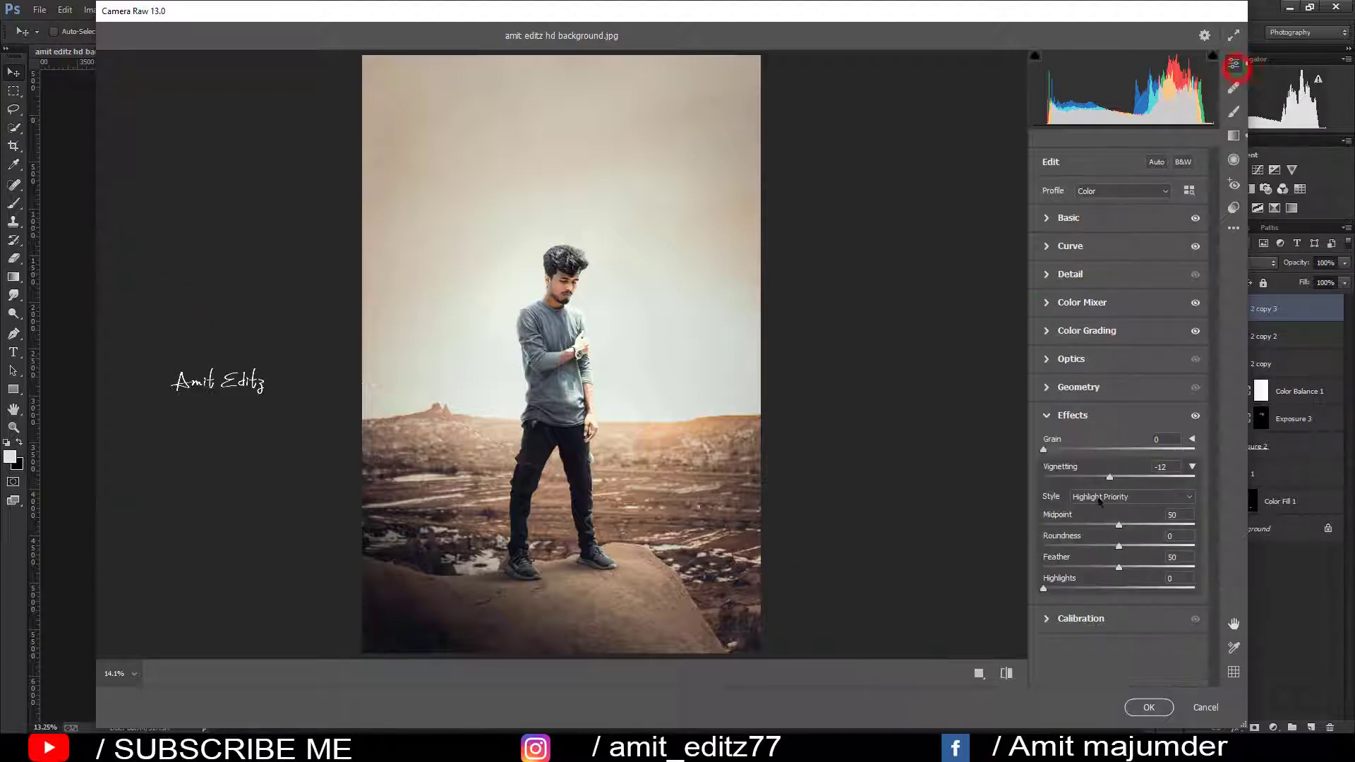
- Set Effects Grain to 28 and Detail Sharpening to 27
{"action": "left_click_drag", "start_coordinate": [1052, 447], "coordinate": [1066, 449]}
{"action": "left_click", "coordinate": [579, 291]}
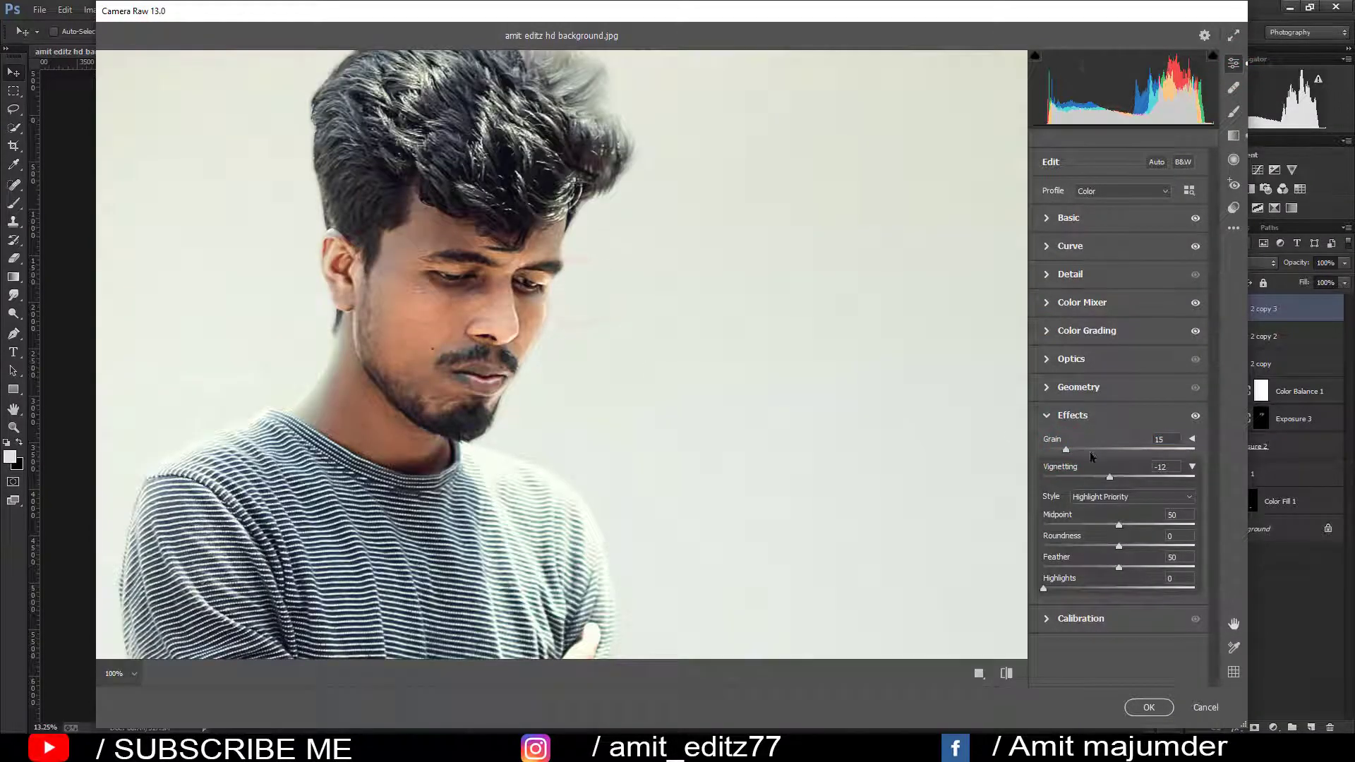
{"action": "left_click", "coordinate": [1085, 449]}
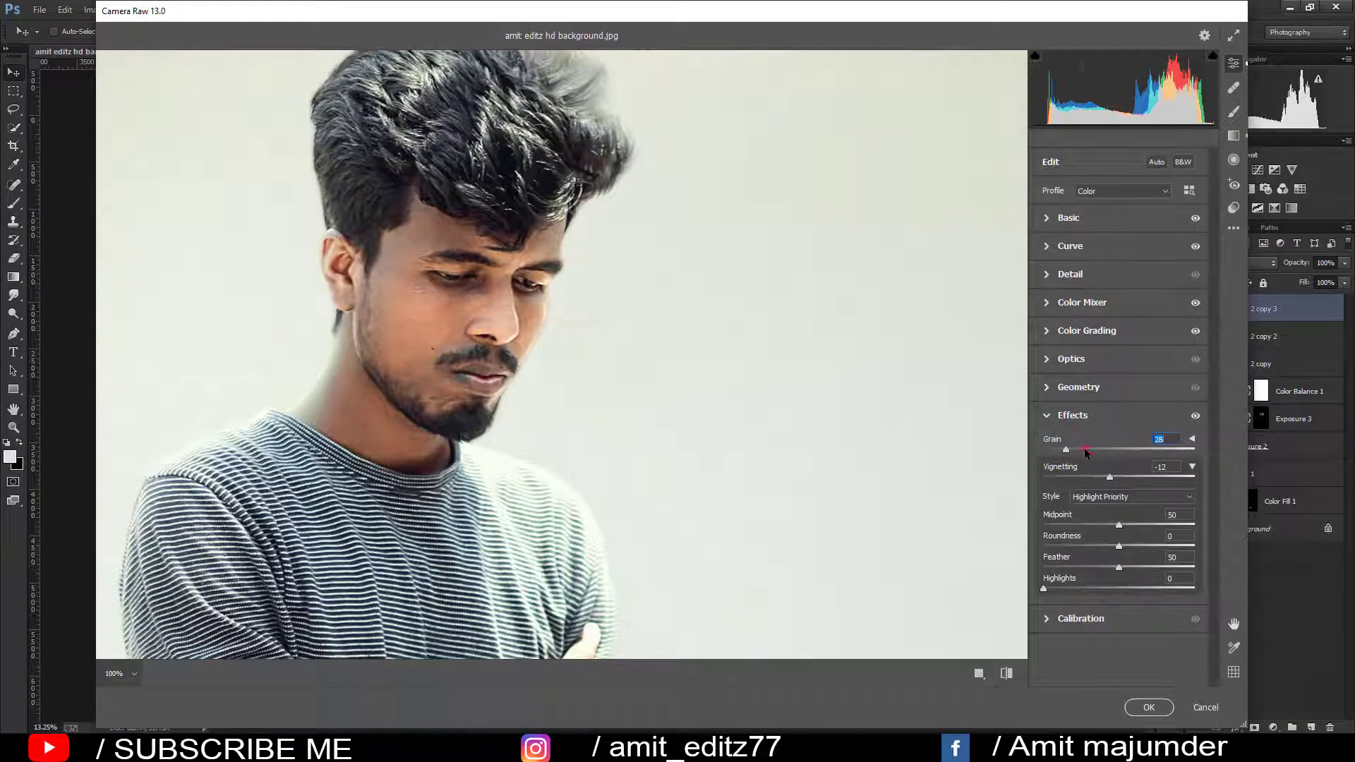
{"action": "left_click", "coordinate": [433, 356]}
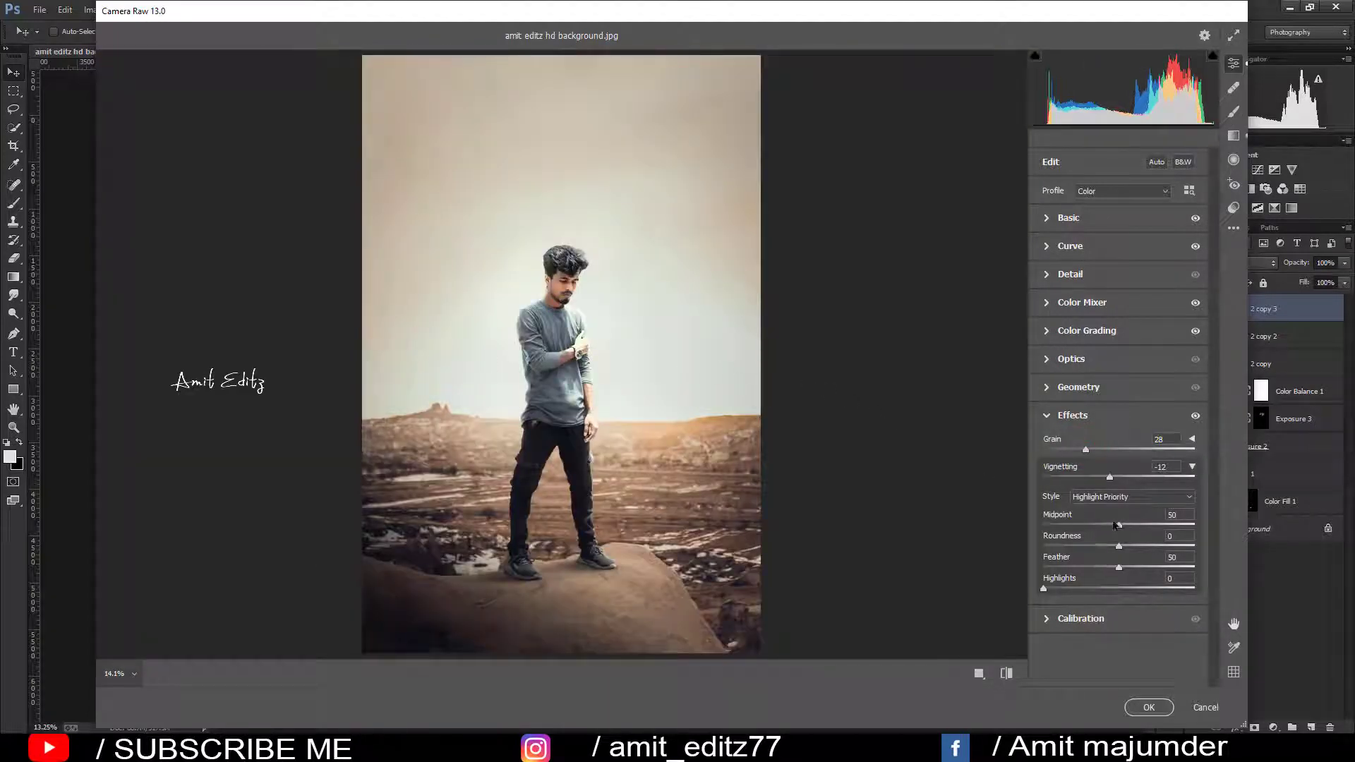
{"action": "left_click", "coordinate": [1080, 276]}
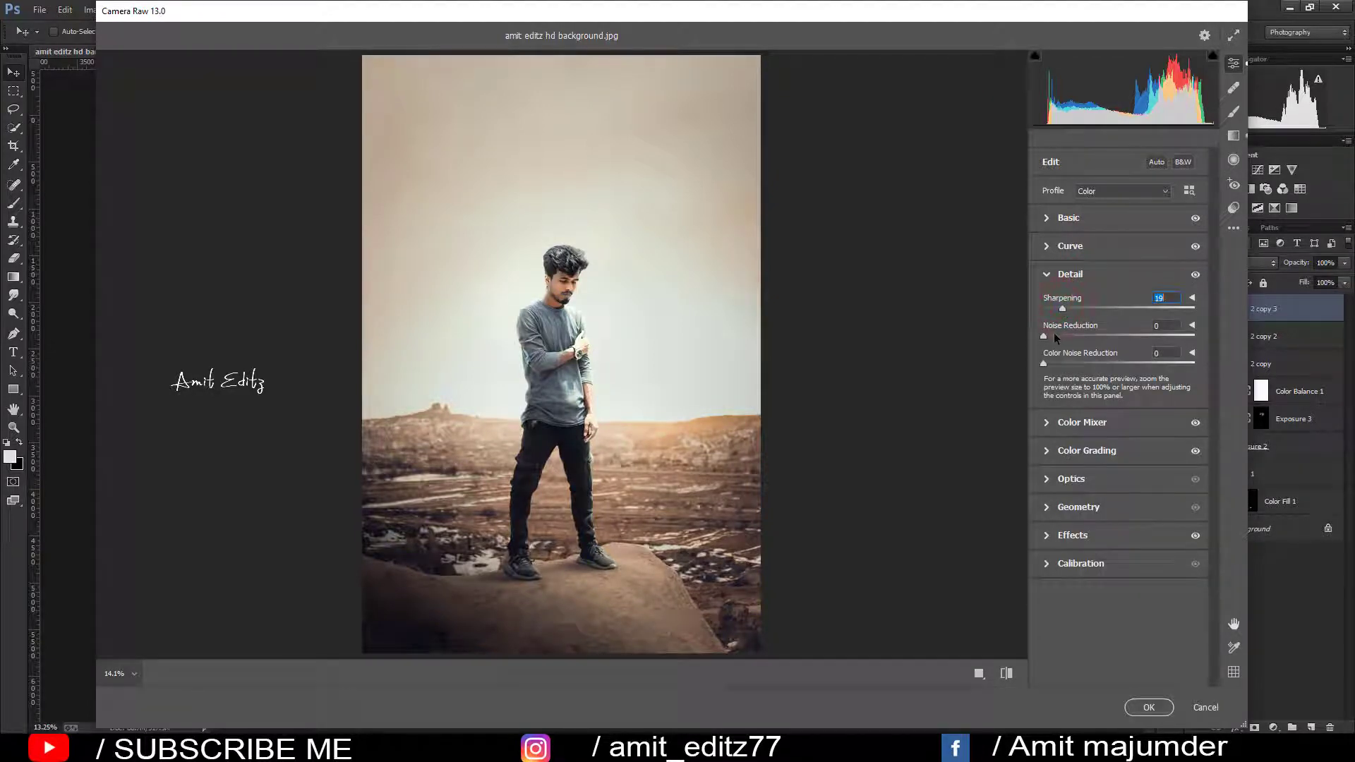
{"action": "left_click", "coordinate": [1068, 307]}
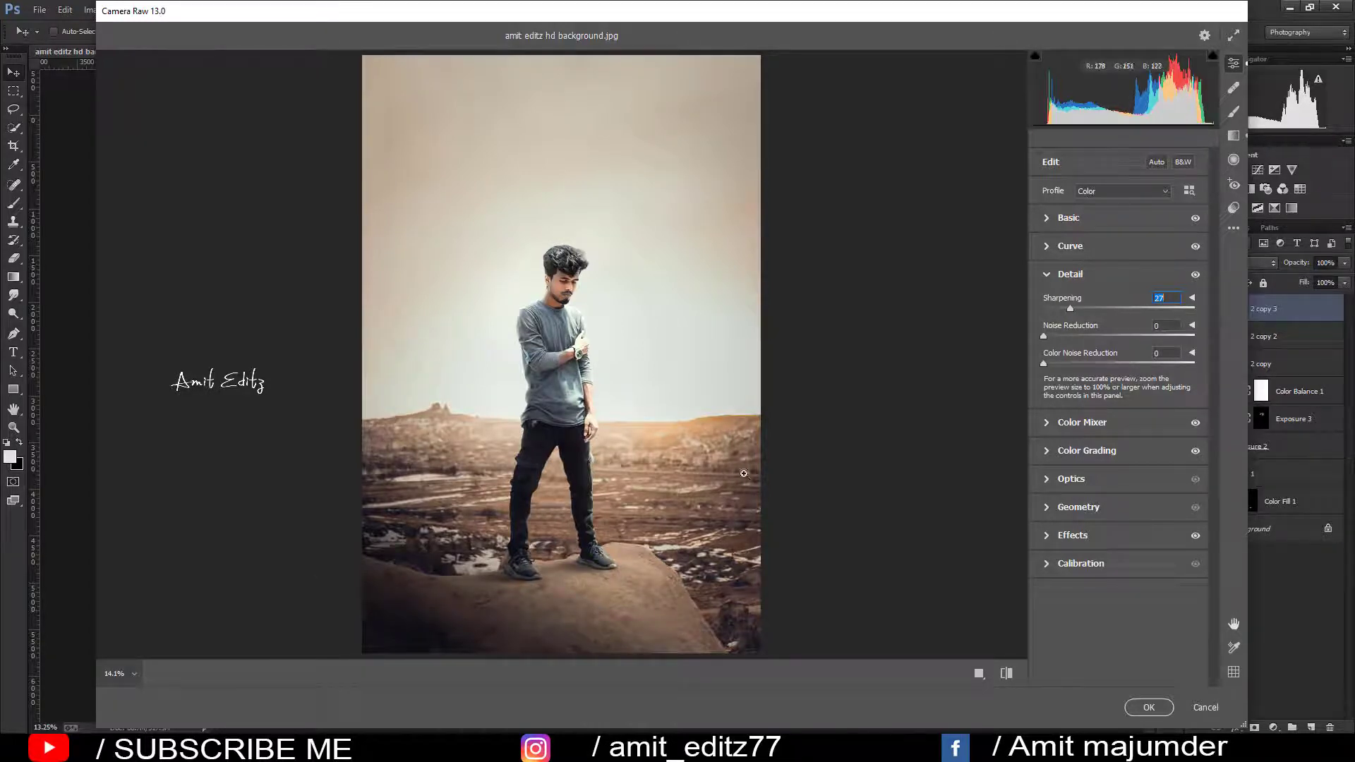
- Set Calibration Green Primary Hue +8 and Blue Primary Hue -5
{"action": "left_click", "coordinate": [1093, 566]}
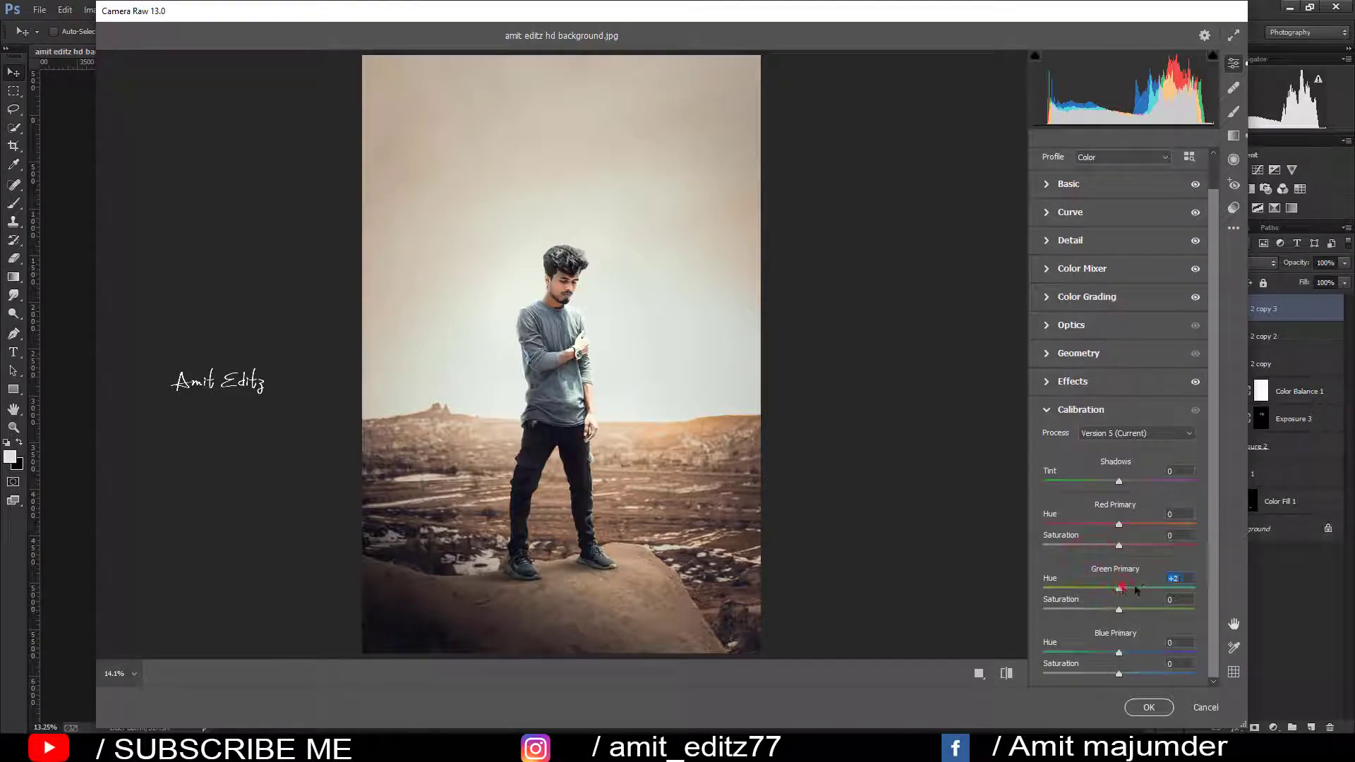
{"action": "mouse_move", "coordinate": [1136, 589]}
{"action": "left_mouse_down"}
{"action": "mouse_move", "coordinate": [1148, 590]}
{"action": "mouse_move", "coordinate": [1045, 591]}
{"action": "left_mouse_up"}
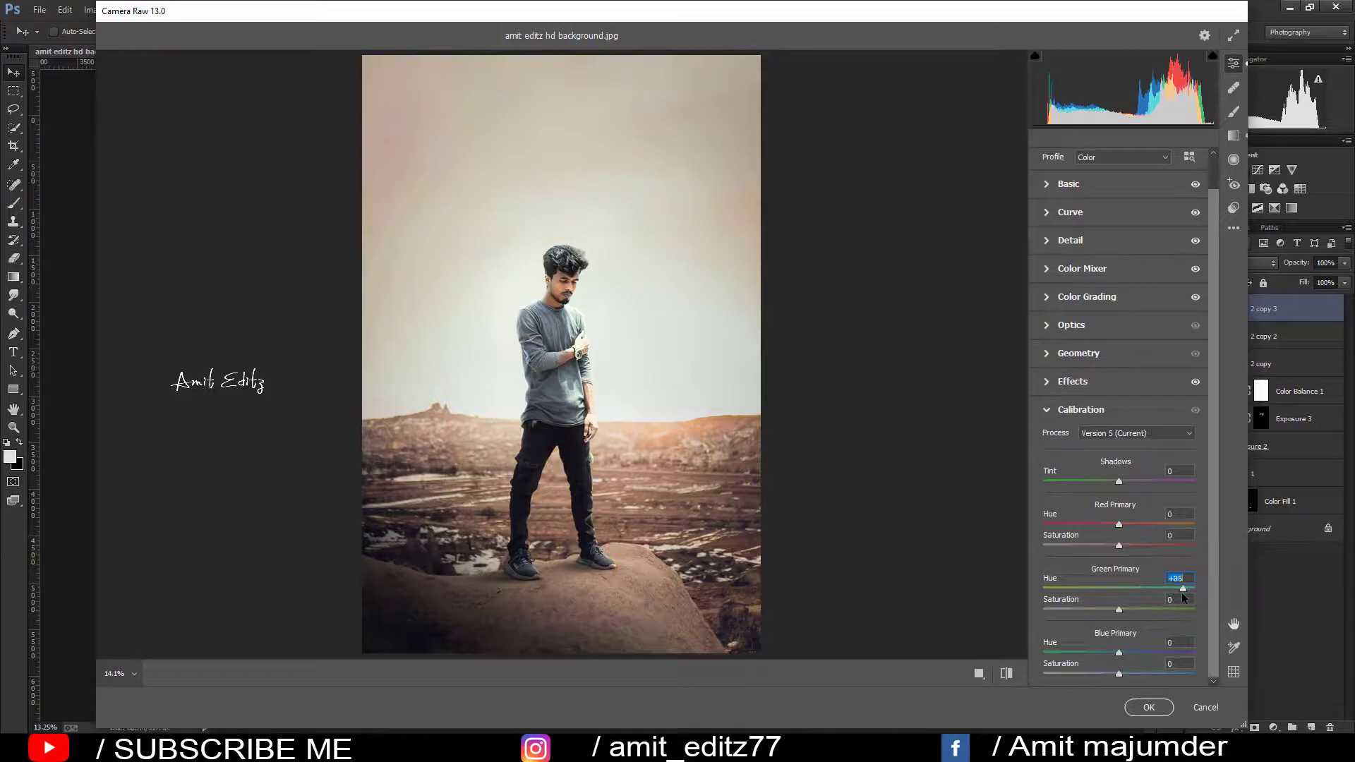
{"action": "left_click_drag", "start_coordinate": [1181, 591], "coordinate": [1120, 606]}
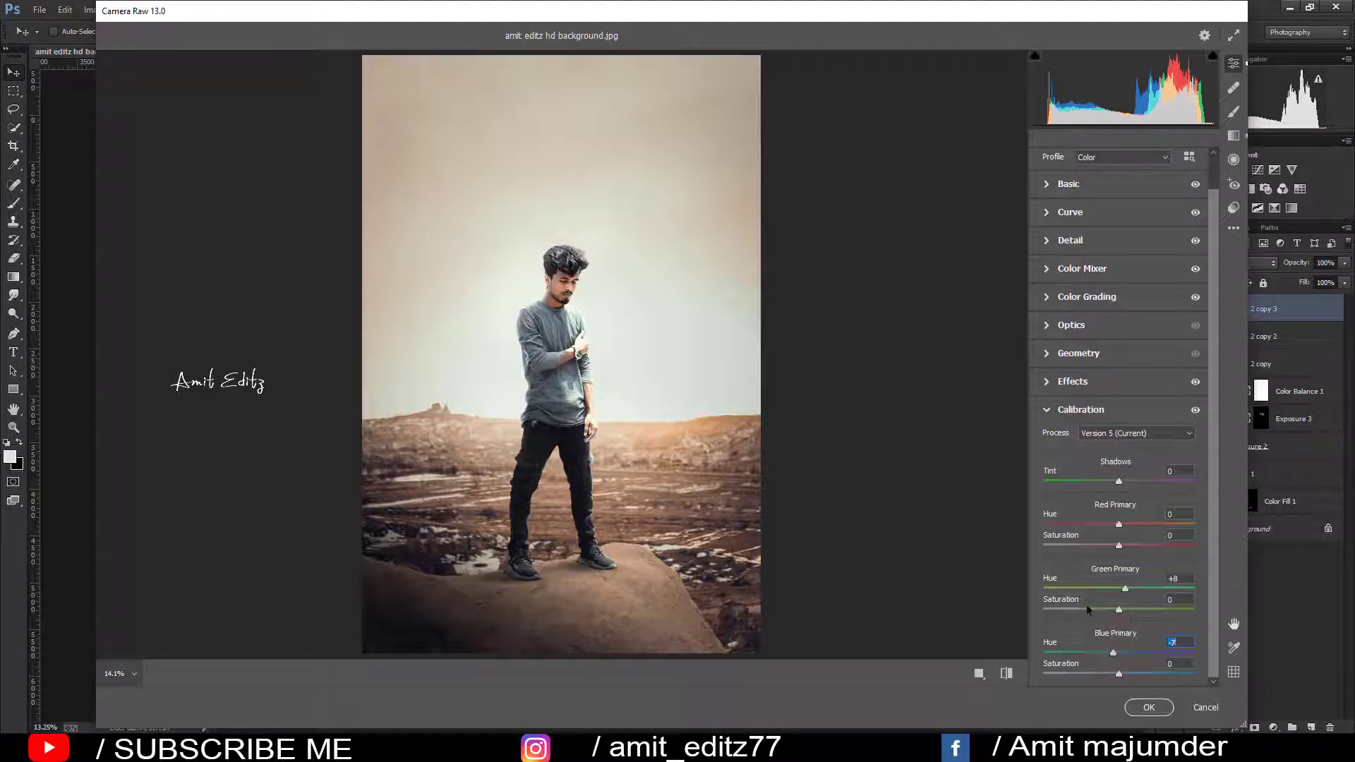
{"action": "left_click_drag", "start_coordinate": [1113, 652], "coordinate": [1117, 653]}
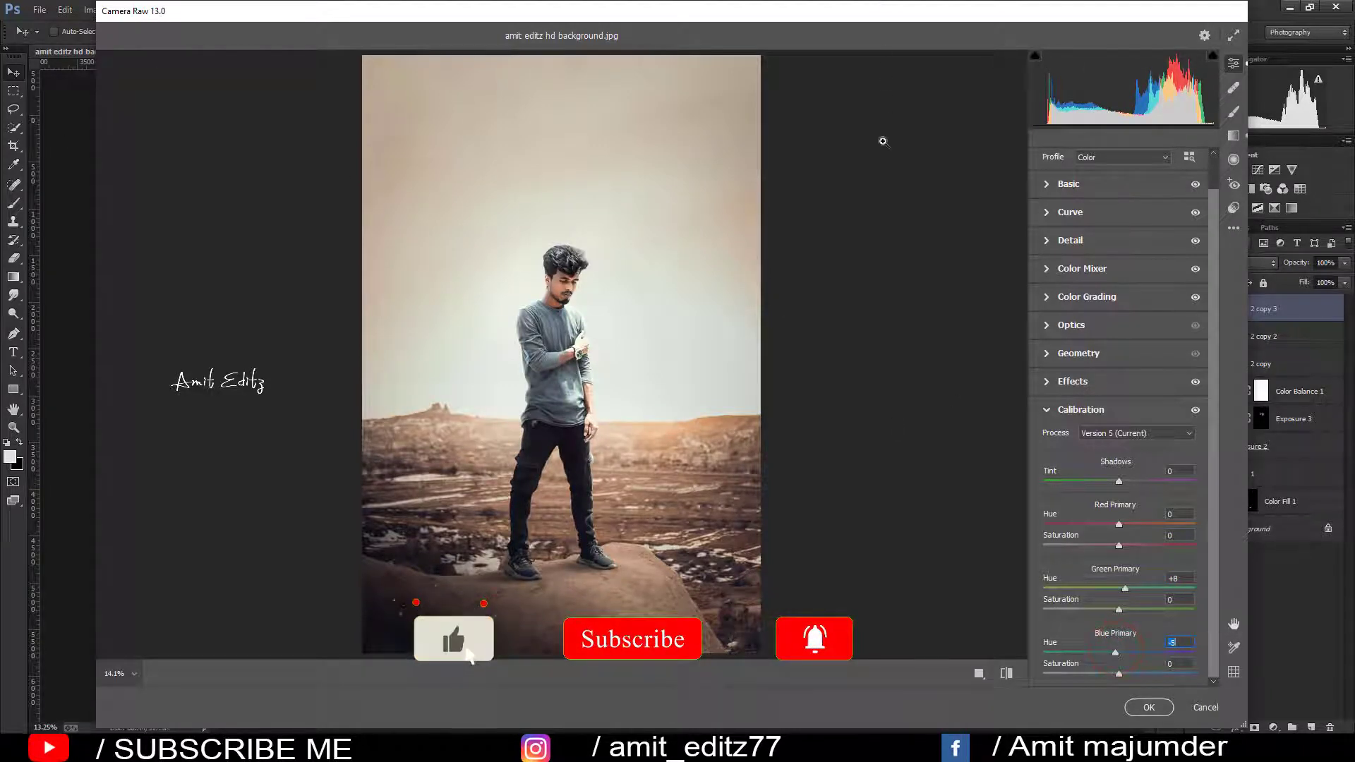
- Darken the curve shadows, adjust its highlights, and apply the Camera Raw grade
{"action": "left_click", "coordinate": [1090, 214]}
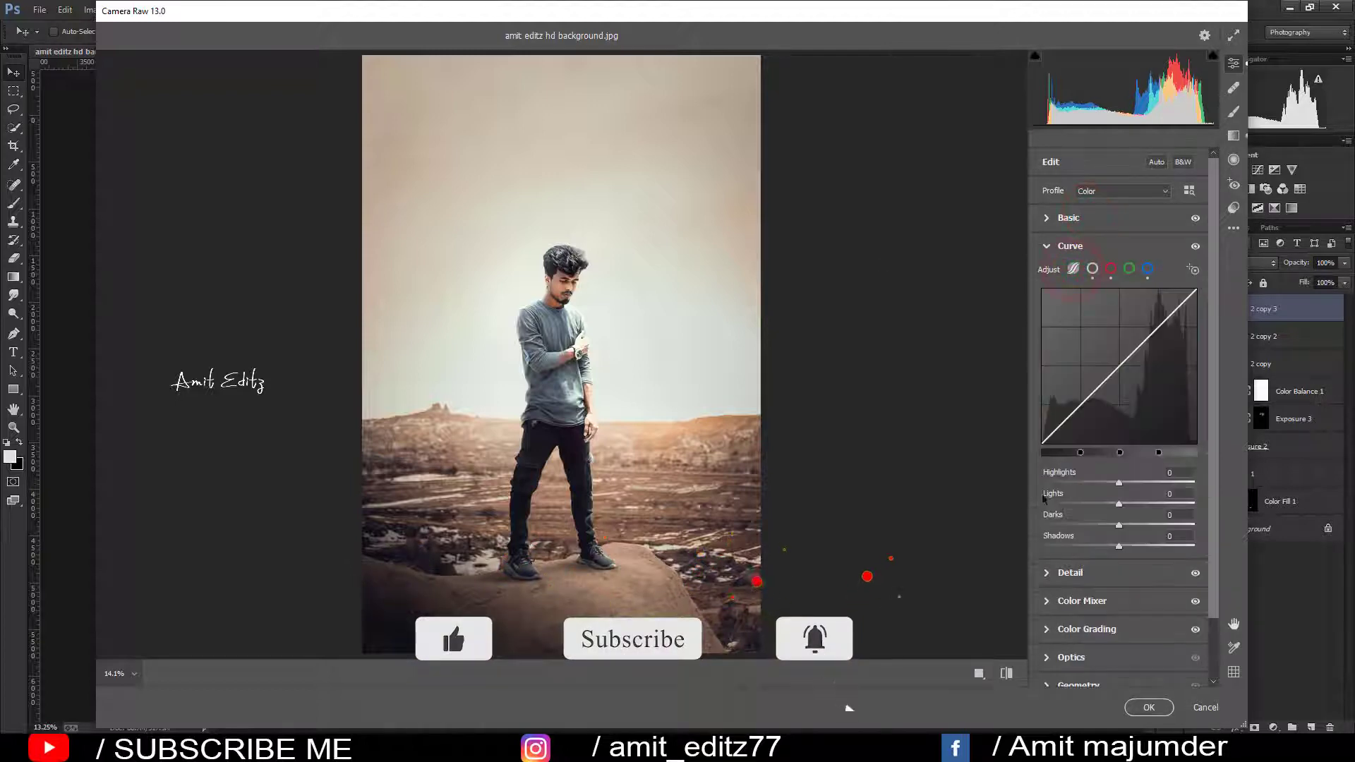
{"action": "mouse_move", "coordinate": [1118, 546]}
{"action": "left_mouse_down"}
{"action": "mouse_move", "coordinate": [1102, 540]}
{"action": "mouse_move", "coordinate": [1129, 545]}
{"action": "mouse_move", "coordinate": [1113, 548]}
{"action": "left_mouse_up"}
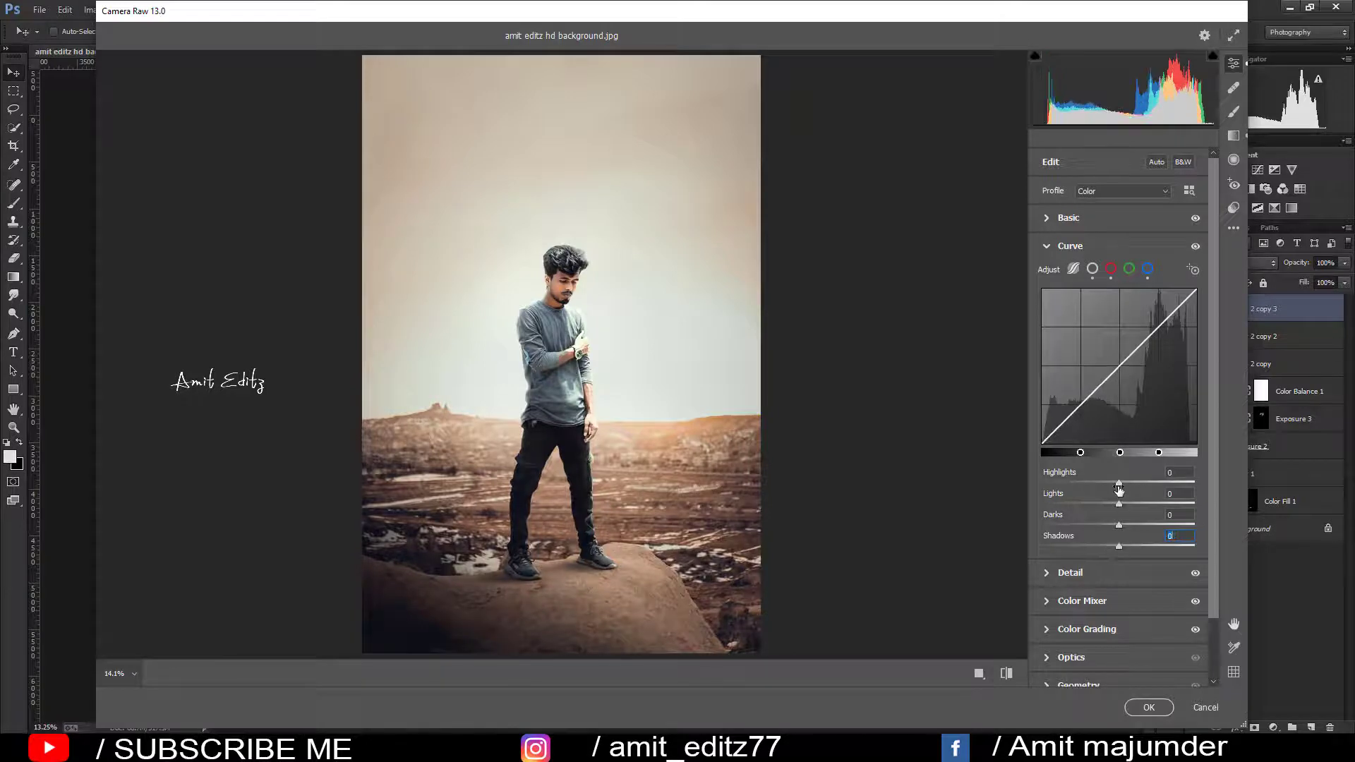
{"action": "left_click_drag", "start_coordinate": [1113, 484], "coordinate": [1120, 486]}
{"action": "left_click", "coordinate": [1147, 707]}
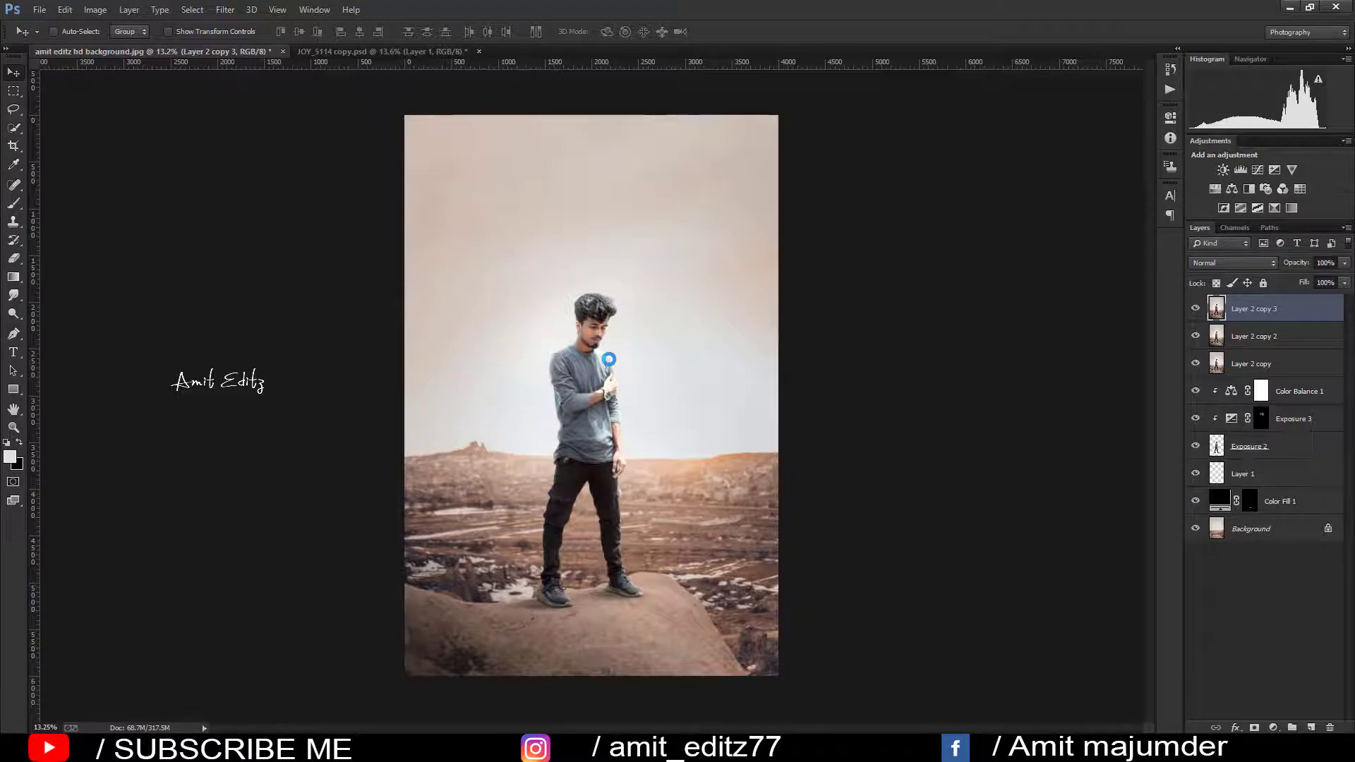
- Duplicate the graded layer and set up a small Dodge brush on Midtones
{"action": "key", "text": "ctrl+0"}
{"action": "left_click_drag", "start_coordinate": [1273, 308], "coordinate": [1311, 727]}
{"action": "left_click", "coordinate": [12, 314]}
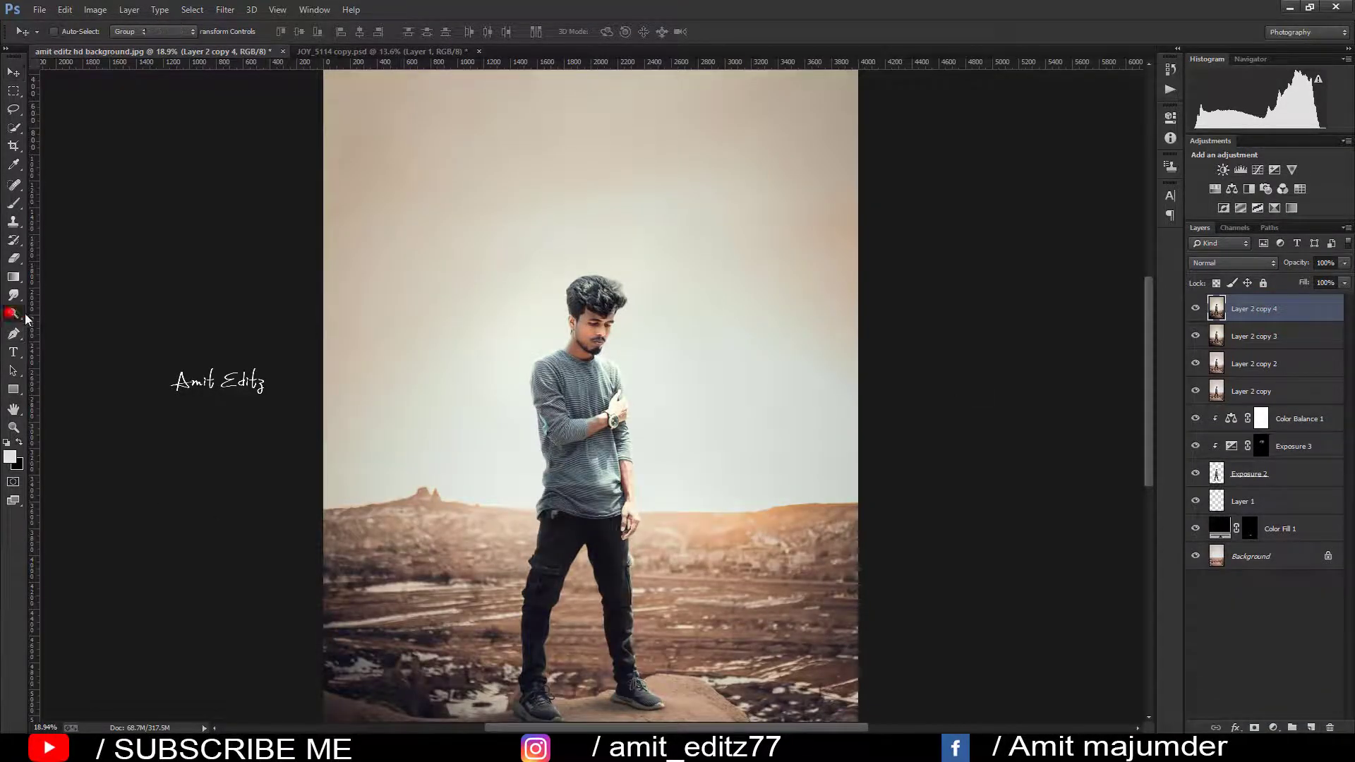
{"action": "scroll", "coordinate": [522, 293], "scroll_direction": "up", "scroll_amount": 2}
{"action": "scroll", "coordinate": [635, 352], "scroll_direction": "up", "scroll_amount": 2}
{"action": "scroll", "coordinate": [742, 420], "scroll_direction": "up", "scroll_amount": 2}
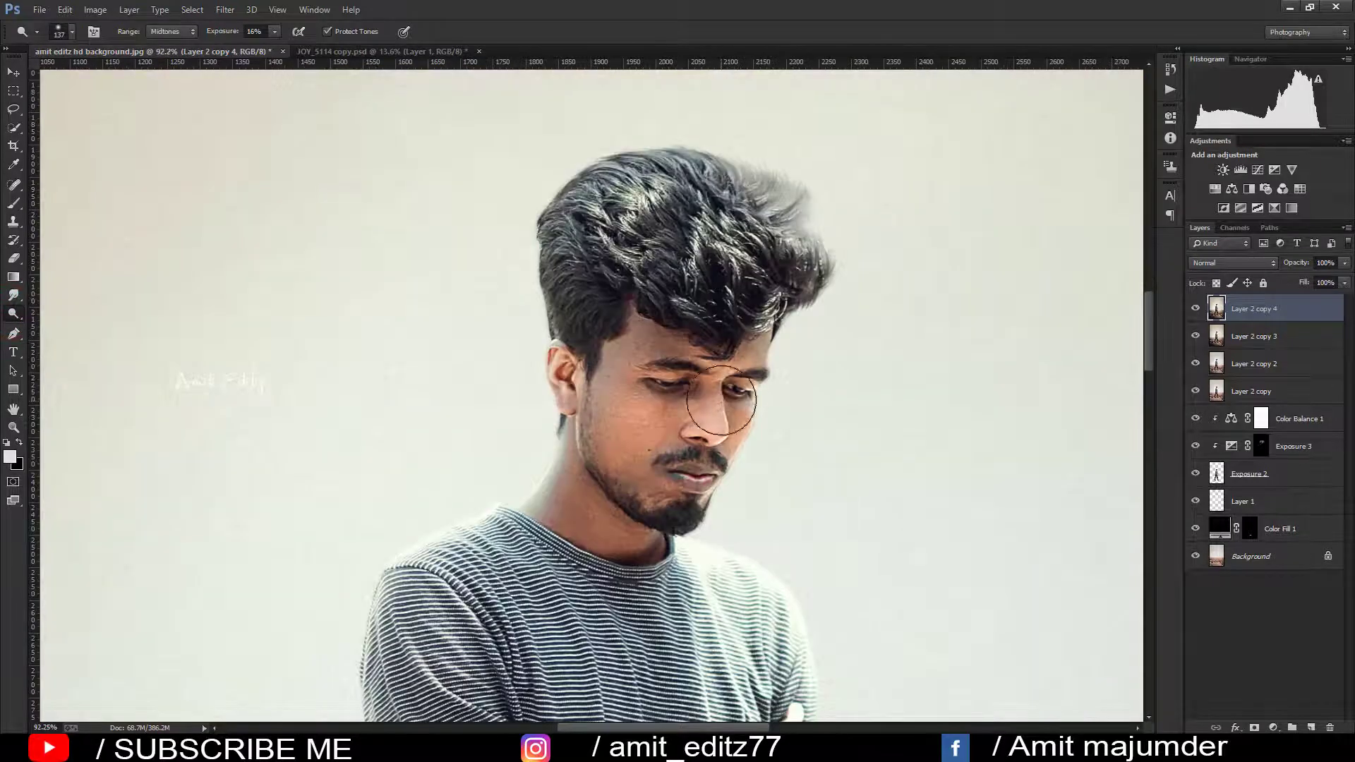
{"action": "right_click", "coordinate": [716, 388], "text": "alt"}
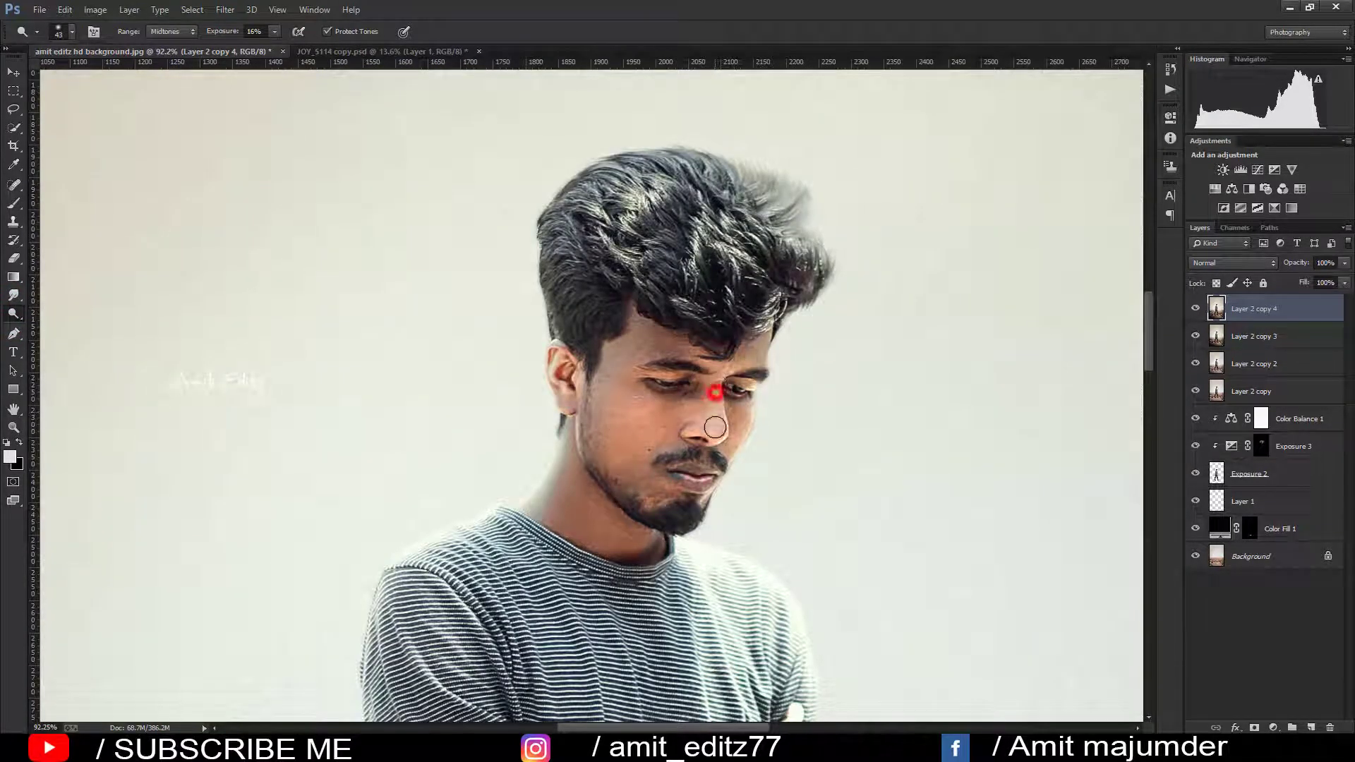
{"action": "scroll", "coordinate": [727, 395], "scroll_direction": "up", "scroll_amount": 2}
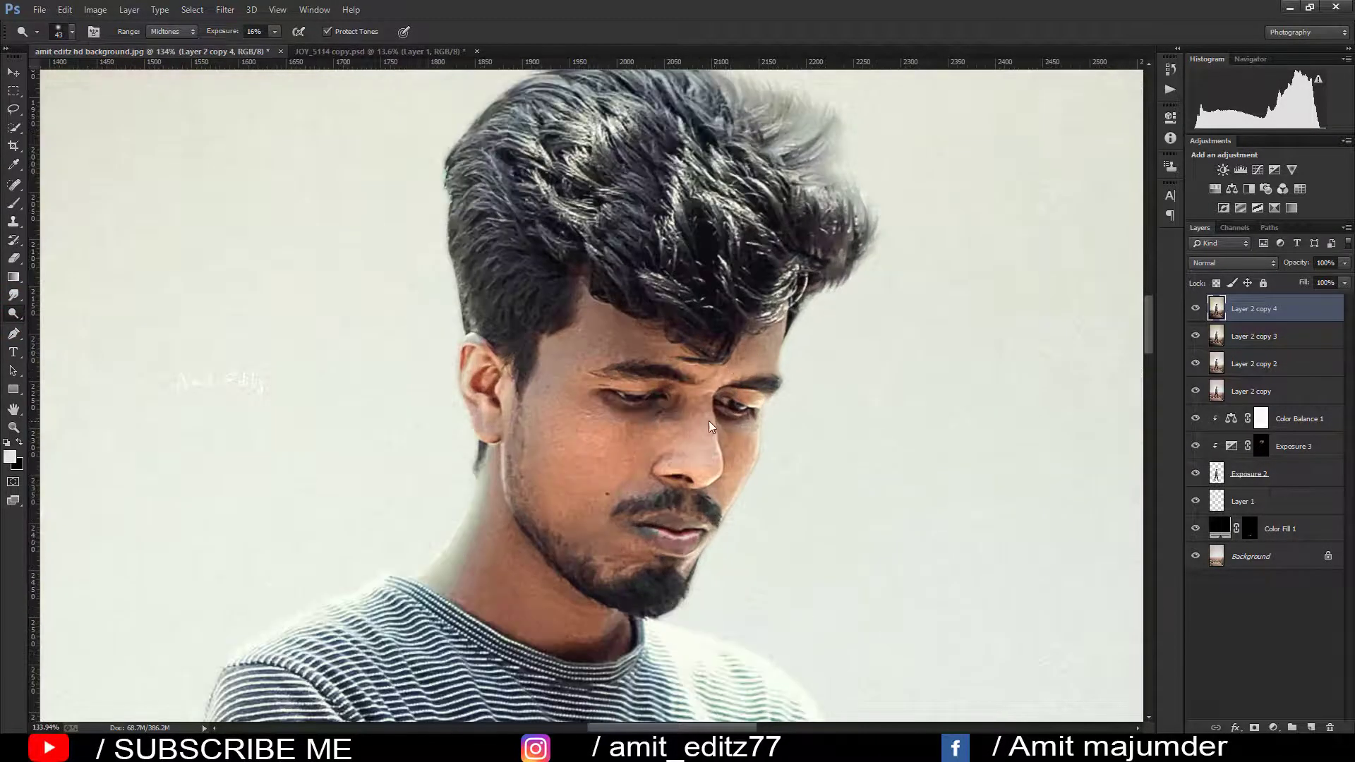
{"action": "right_click", "coordinate": [701, 419], "text": "alt"}
{"action": "right_click", "coordinate": [703, 391], "text": "alt"}
- Dodge the man's nose, forehead, cheek, jaw, ear and neck
{"action": "left_click_drag", "start_coordinate": [706, 410], "coordinate": [627, 432]}
{"action": "left_click_drag", "start_coordinate": [644, 349], "coordinate": [642, 314]}
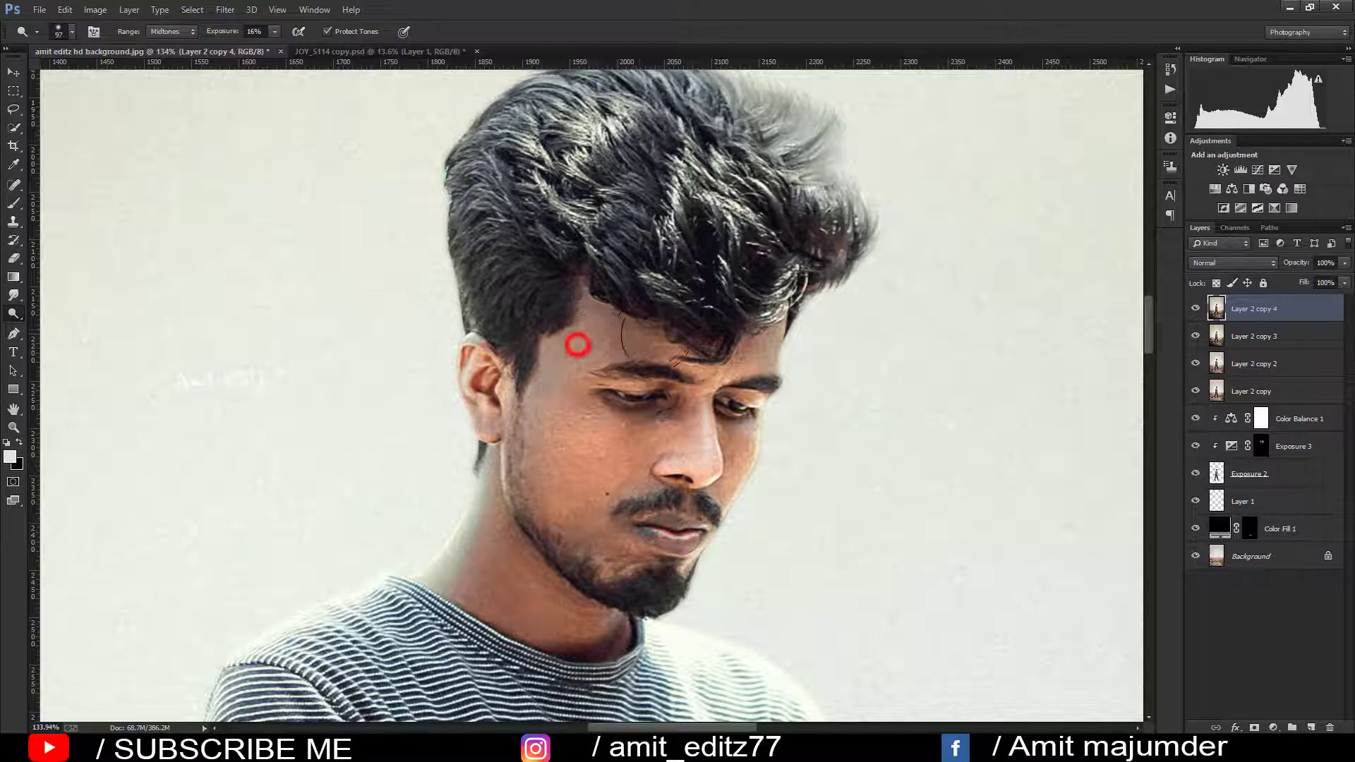
{"action": "mouse_move", "coordinate": [585, 429]}
{"action": "left_mouse_down"}
{"action": "mouse_move", "coordinate": [616, 459]}
{"action": "mouse_move", "coordinate": [565, 499]}
{"action": "mouse_move", "coordinate": [614, 560]}
{"action": "left_mouse_up"}
{"action": "left_click_drag", "start_coordinate": [695, 417], "coordinate": [684, 356]}
{"action": "left_click_drag", "start_coordinate": [520, 388], "coordinate": [508, 466]}
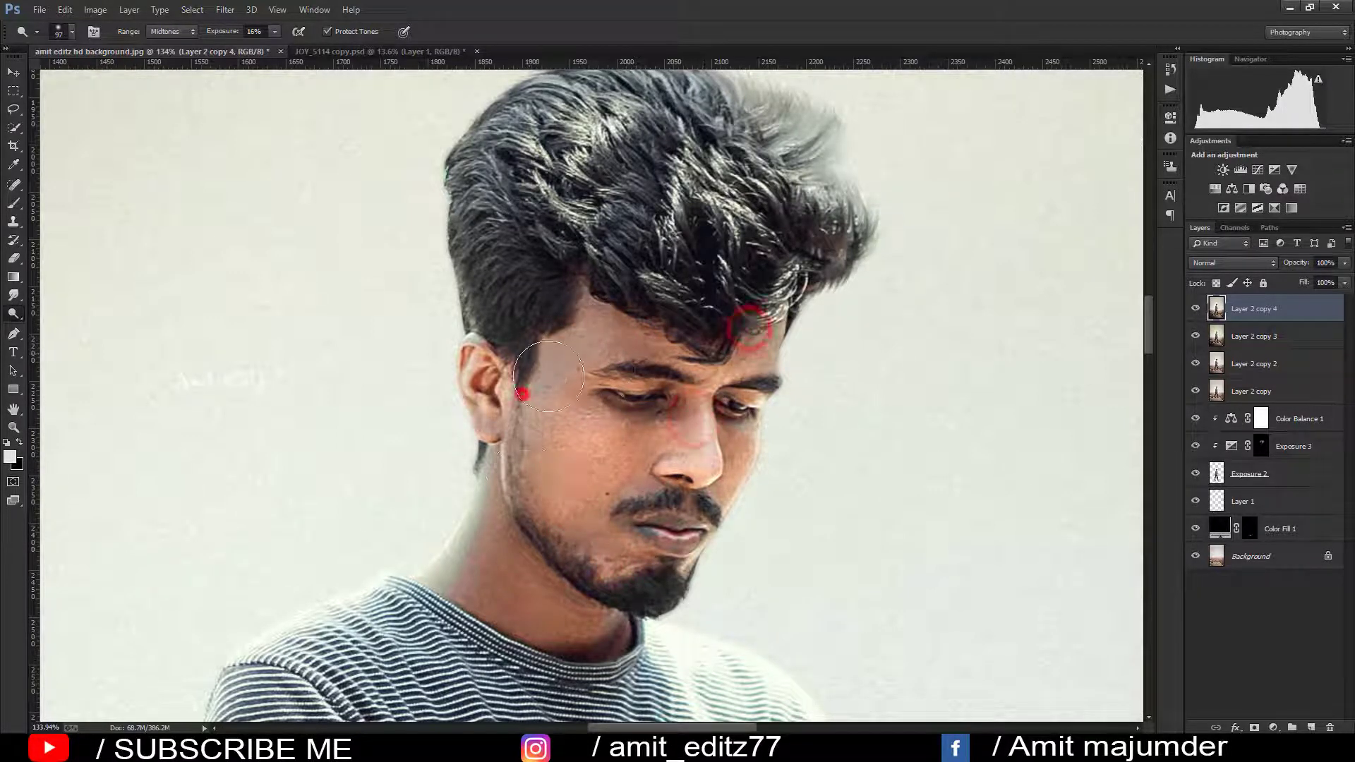
{"action": "left_click_drag", "start_coordinate": [496, 517], "coordinate": [516, 589]}
{"action": "scroll", "coordinate": [515, 589], "scroll_direction": "down", "scroll_amount": 3}
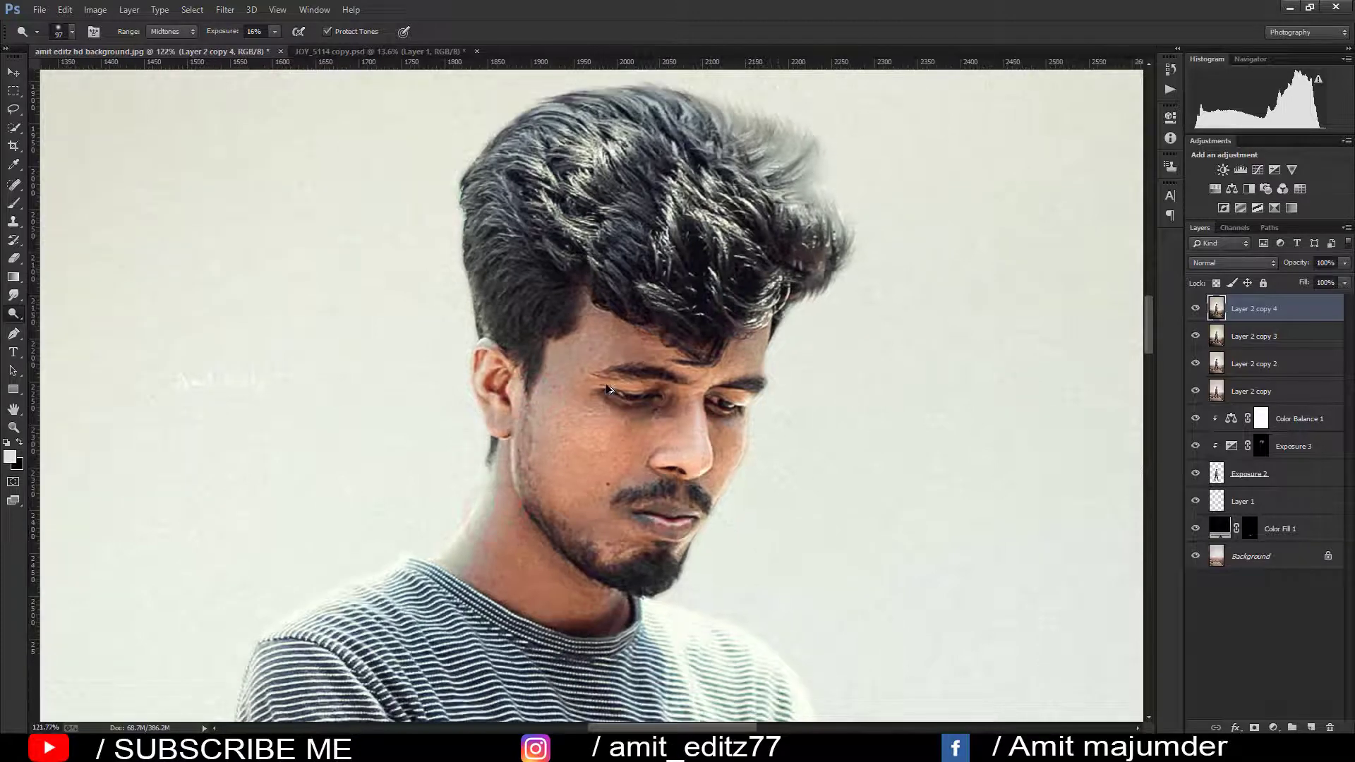
{"action": "scroll", "coordinate": [515, 589], "scroll_direction": "down", "scroll_amount": 2}
- Dodge the skin at the neckline and along the forearm
{"action": "left_click", "coordinate": [573, 385]}
{"action": "scroll", "coordinate": [648, 404], "scroll_direction": "down", "scroll_amount": 3}
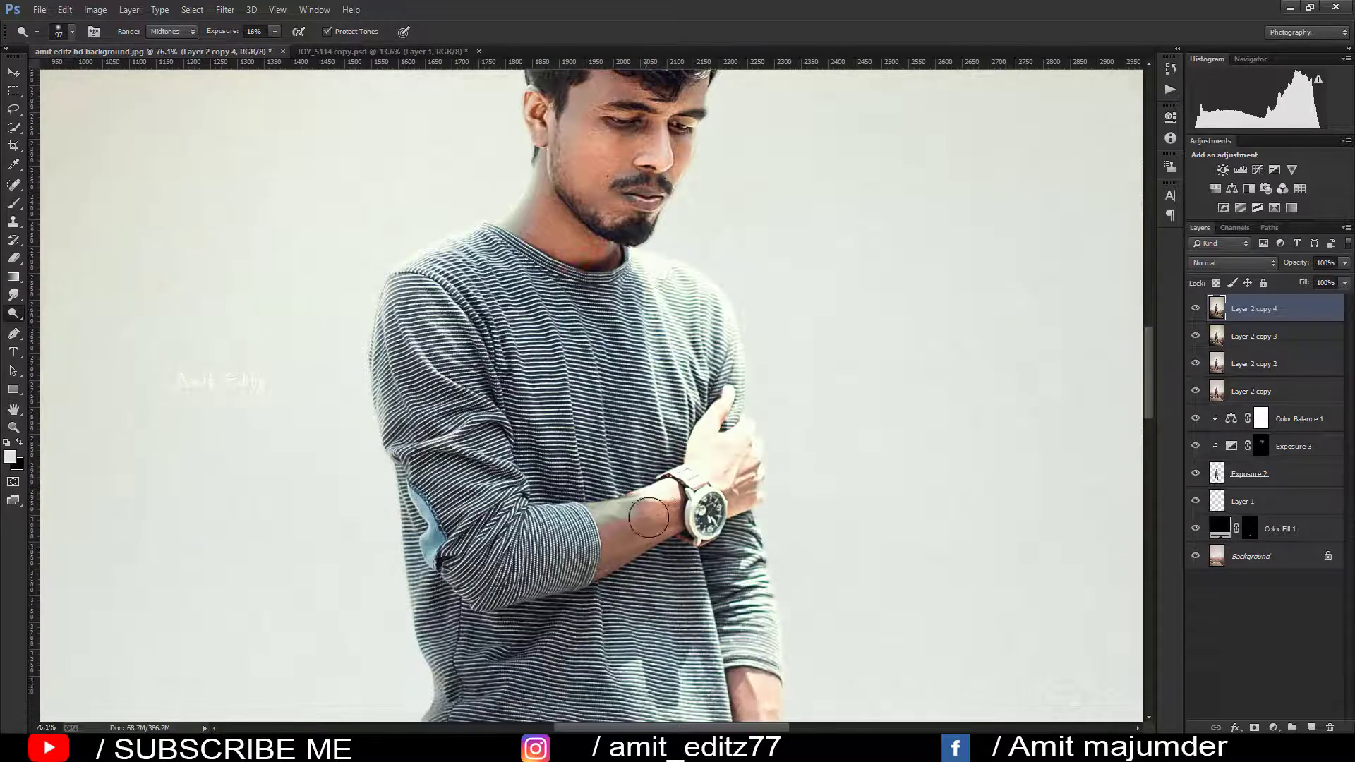
{"action": "left_click", "coordinate": [553, 547]}
{"action": "scroll", "coordinate": [607, 465], "scroll_direction": "down", "scroll_amount": 3}
{"action": "scroll", "coordinate": [666, 388], "scroll_direction": "down", "scroll_amount": 1}
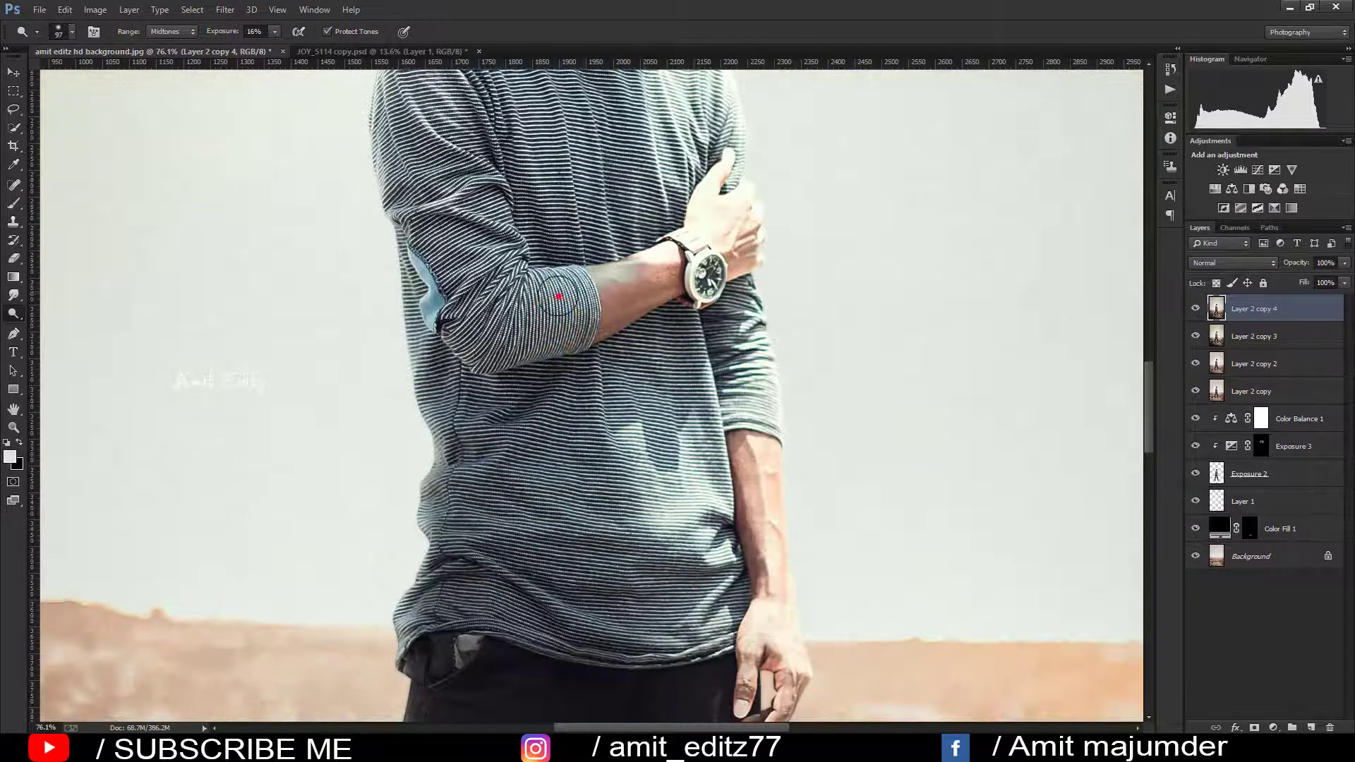
{"action": "left_click", "coordinate": [560, 295]}
{"action": "scroll", "coordinate": [607, 314], "scroll_direction": "down", "scroll_amount": 2}
{"action": "scroll", "coordinate": [635, 374], "scroll_direction": "down", "scroll_amount": 1}
{"action": "scroll", "coordinate": [550, 205], "scroll_direction": "up", "scroll_amount": 2}
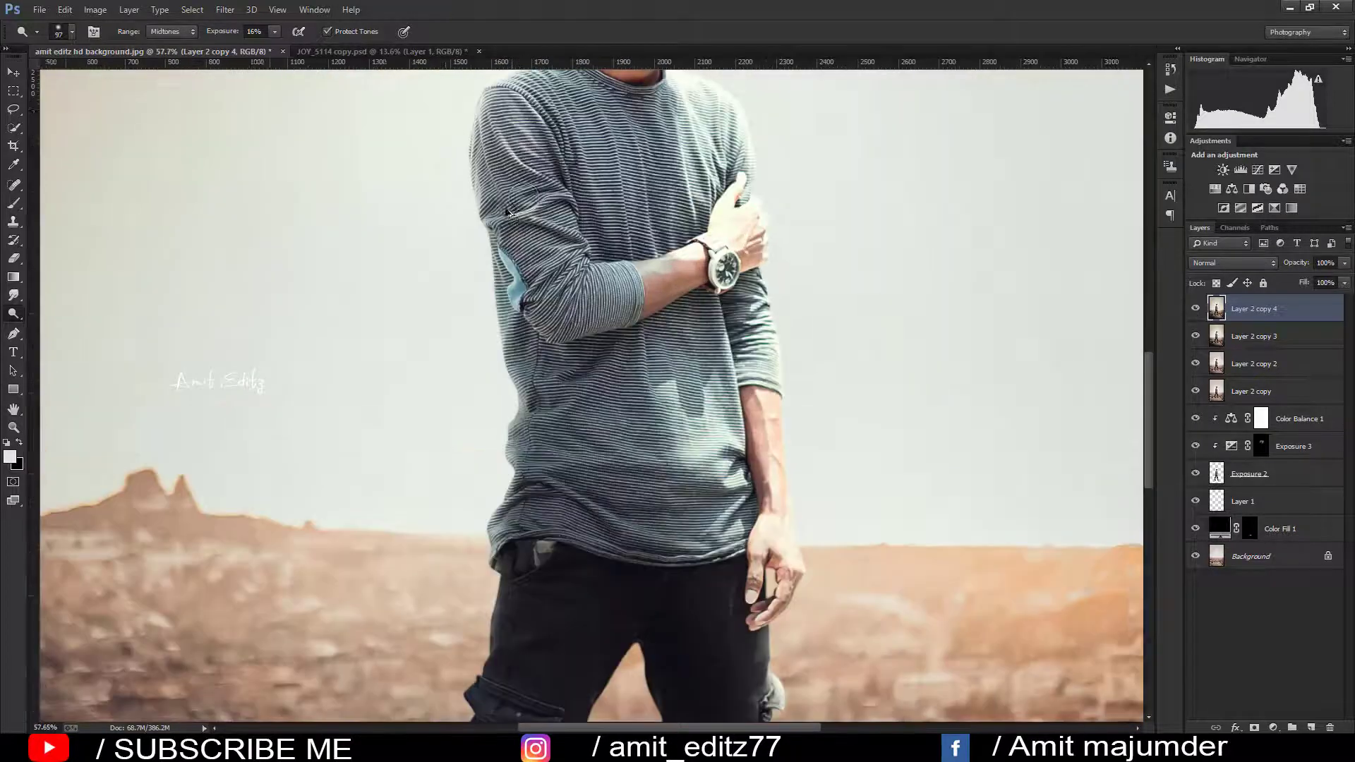
{"action": "scroll", "coordinate": [529, 181], "scroll_direction": "up", "scroll_amount": 2}
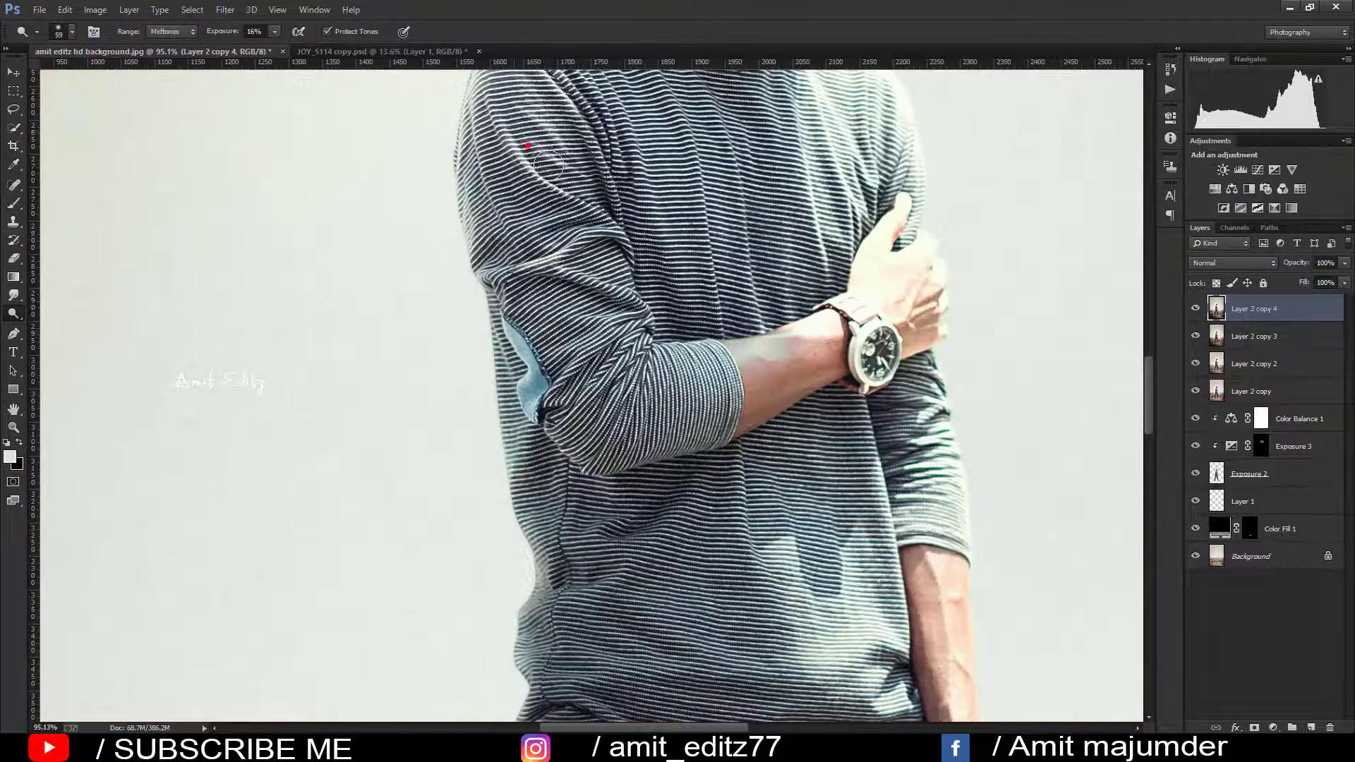
- Dodge highlights across the shirt sleeve and chest
{"action": "left_click", "coordinate": [527, 146]}
{"action": "left_click", "coordinate": [544, 271]}
{"action": "left_click", "coordinate": [621, 289]}
{"action": "left_click", "coordinate": [635, 217]}
{"action": "left_click", "coordinate": [637, 176]}
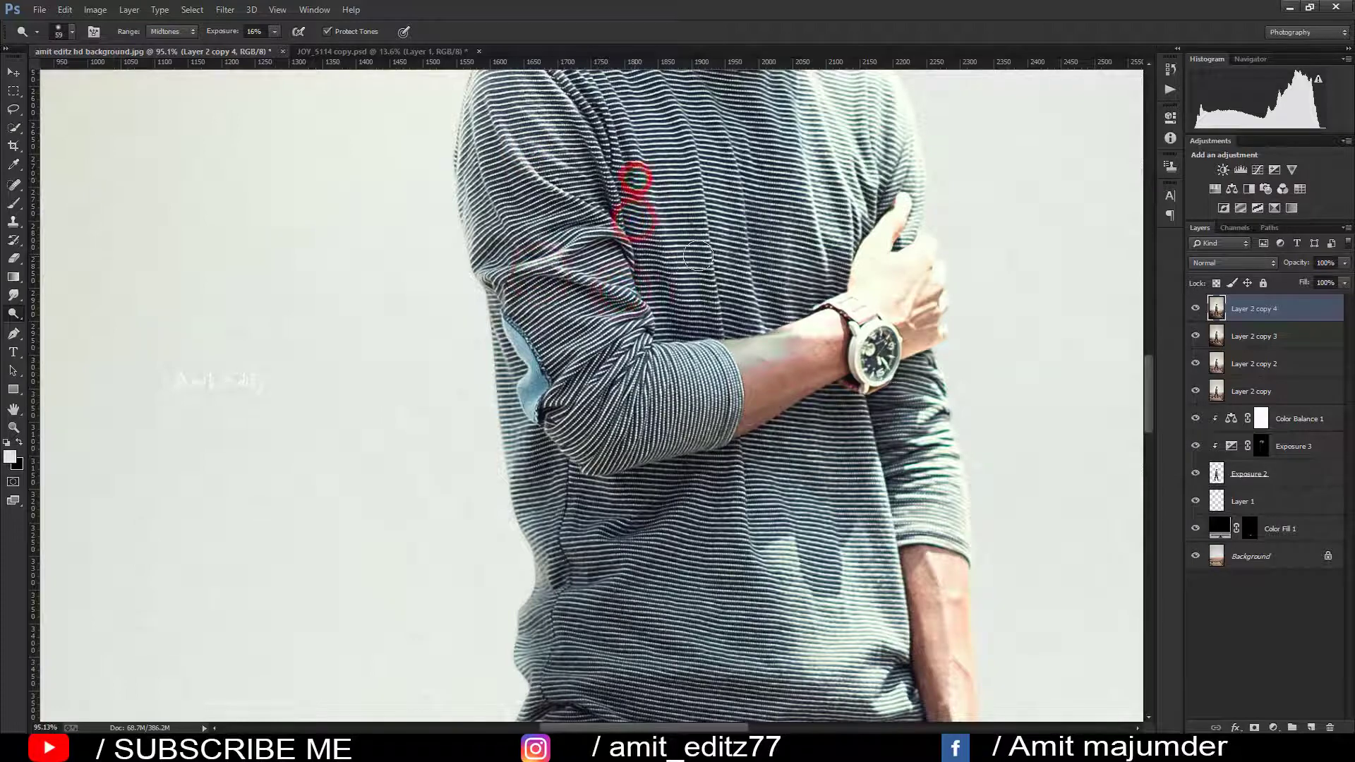
{"action": "scroll", "coordinate": [698, 256], "scroll_direction": "up", "scroll_amount": 3}
{"action": "left_click", "coordinate": [713, 303]}
{"action": "left_click", "coordinate": [739, 237]}
{"action": "left_click", "coordinate": [783, 223]}
{"action": "left_click", "coordinate": [788, 284]}
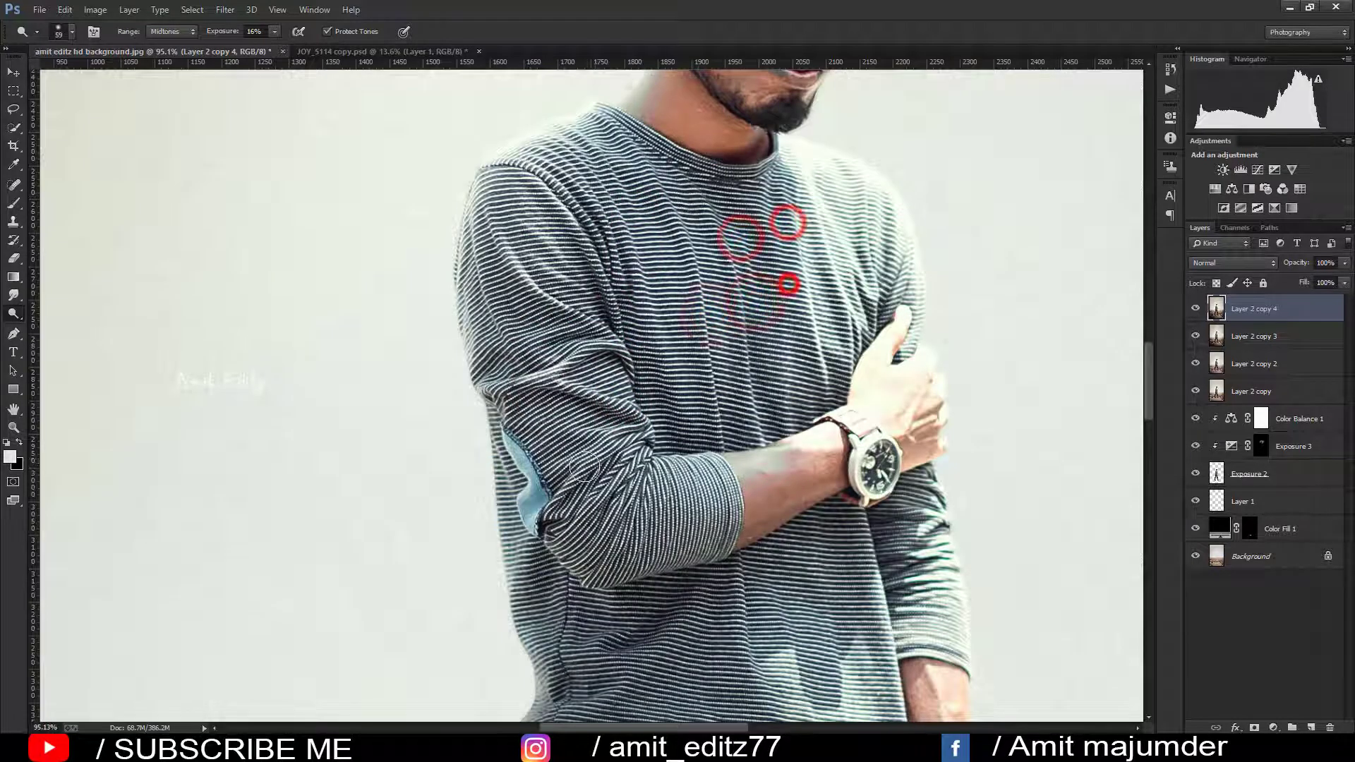
{"action": "scroll", "coordinate": [585, 467], "scroll_direction": "down", "scroll_amount": 2}
{"action": "left_click", "coordinate": [603, 462]}
- Set Dodge exposure to 23% and lighten the lower shirt
{"action": "scroll", "coordinate": [667, 436], "scroll_direction": "down", "scroll_amount": 3}
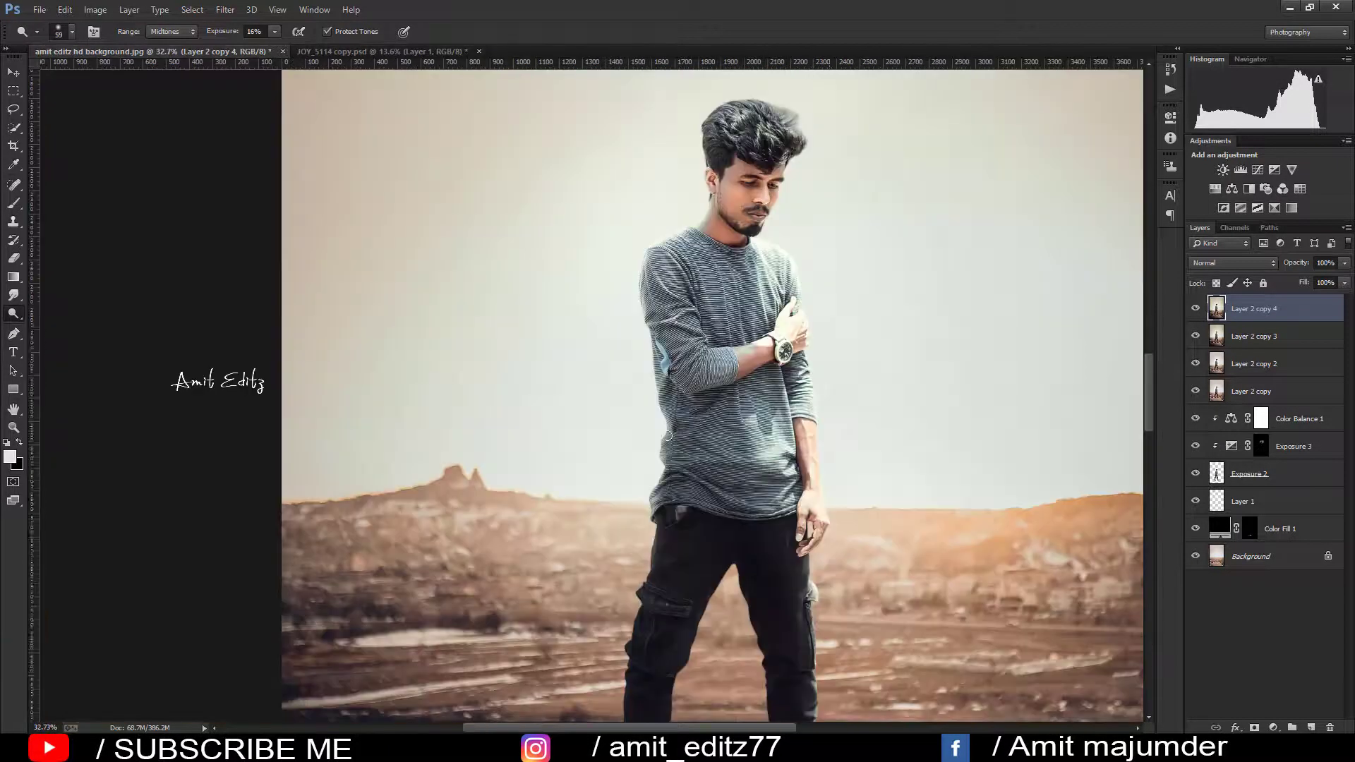
{"action": "scroll", "coordinate": [667, 436], "scroll_direction": "up", "scroll_amount": 2}
{"action": "left_click", "coordinate": [654, 410]}
{"action": "left_click", "coordinate": [676, 349]}
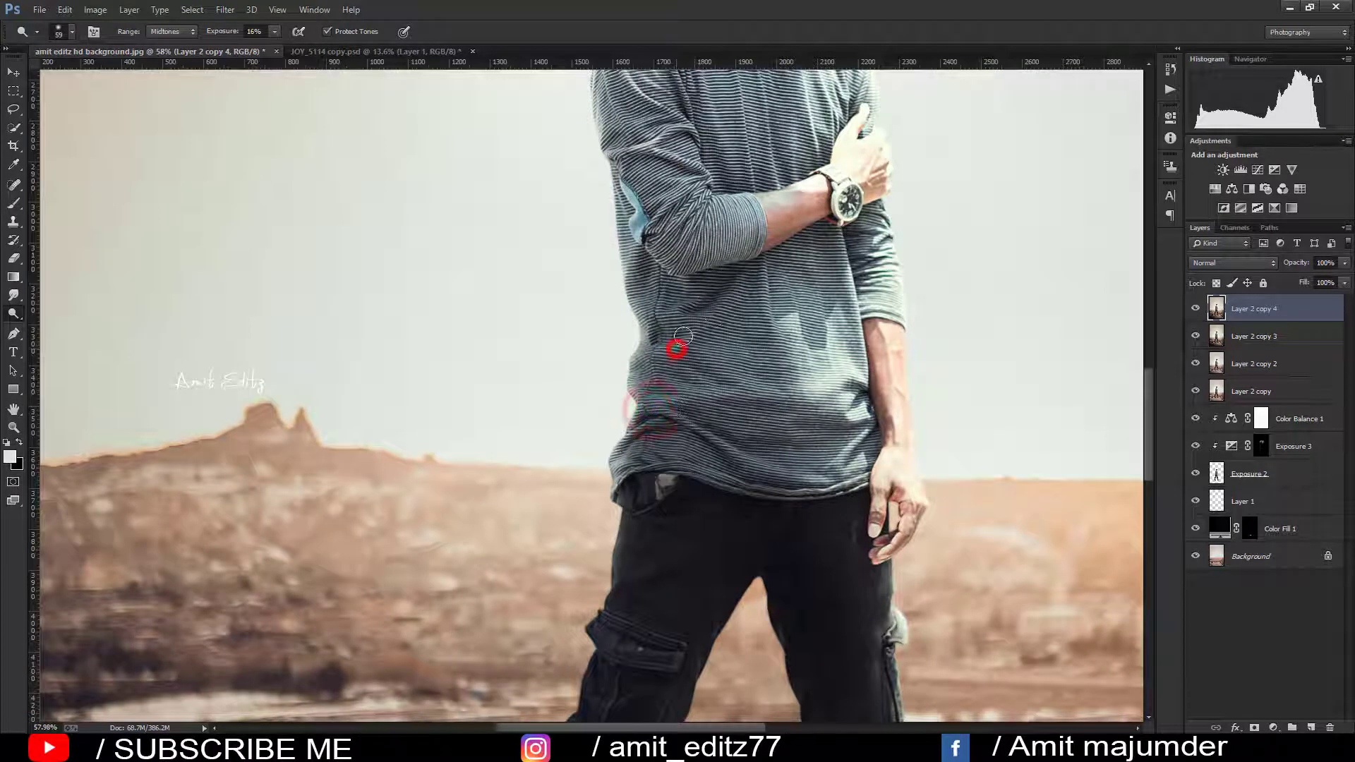
{"action": "scroll", "coordinate": [716, 313], "scroll_direction": "up", "scroll_amount": 1}
{"action": "type", "text": "23"}
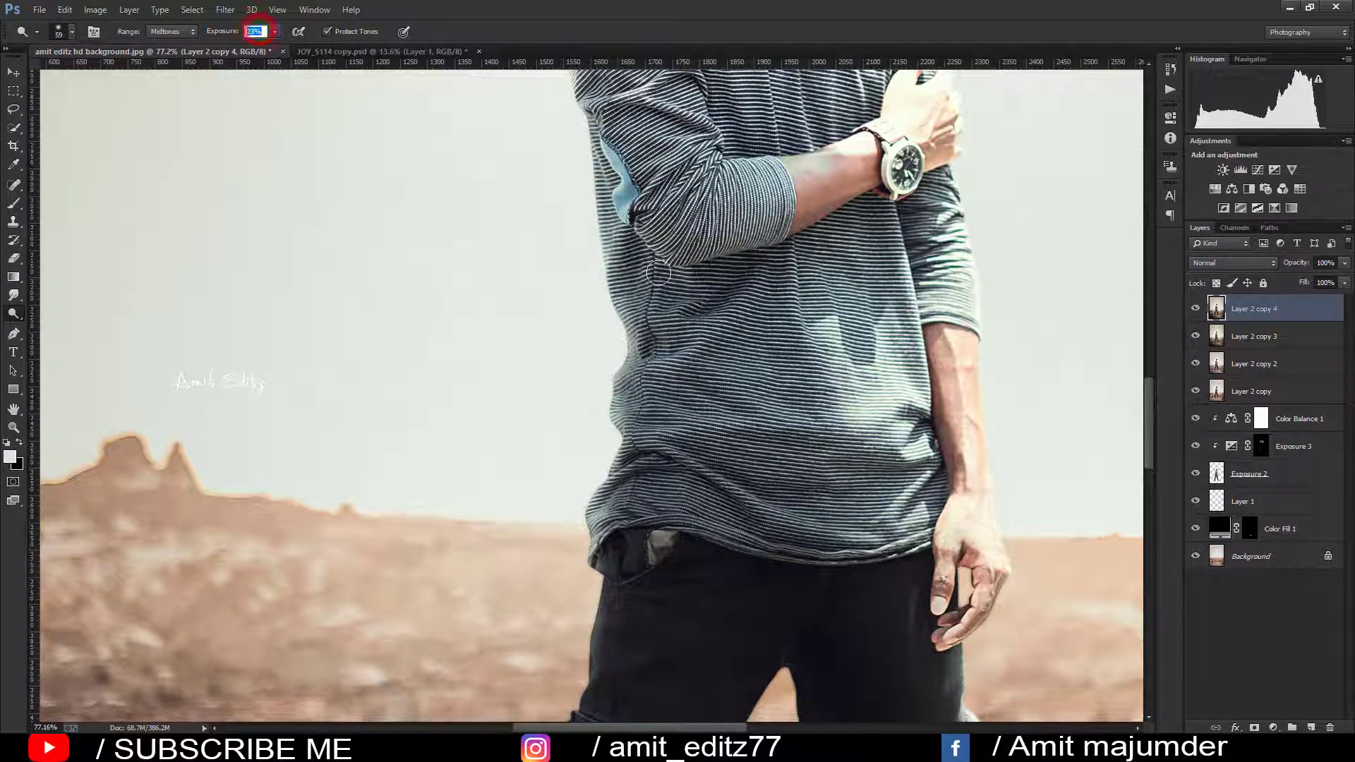
{"action": "left_click", "coordinate": [689, 331]}
{"action": "scroll", "coordinate": [660, 386], "scroll_direction": "down", "scroll_amount": 2}
{"action": "left_click", "coordinate": [660, 386]}
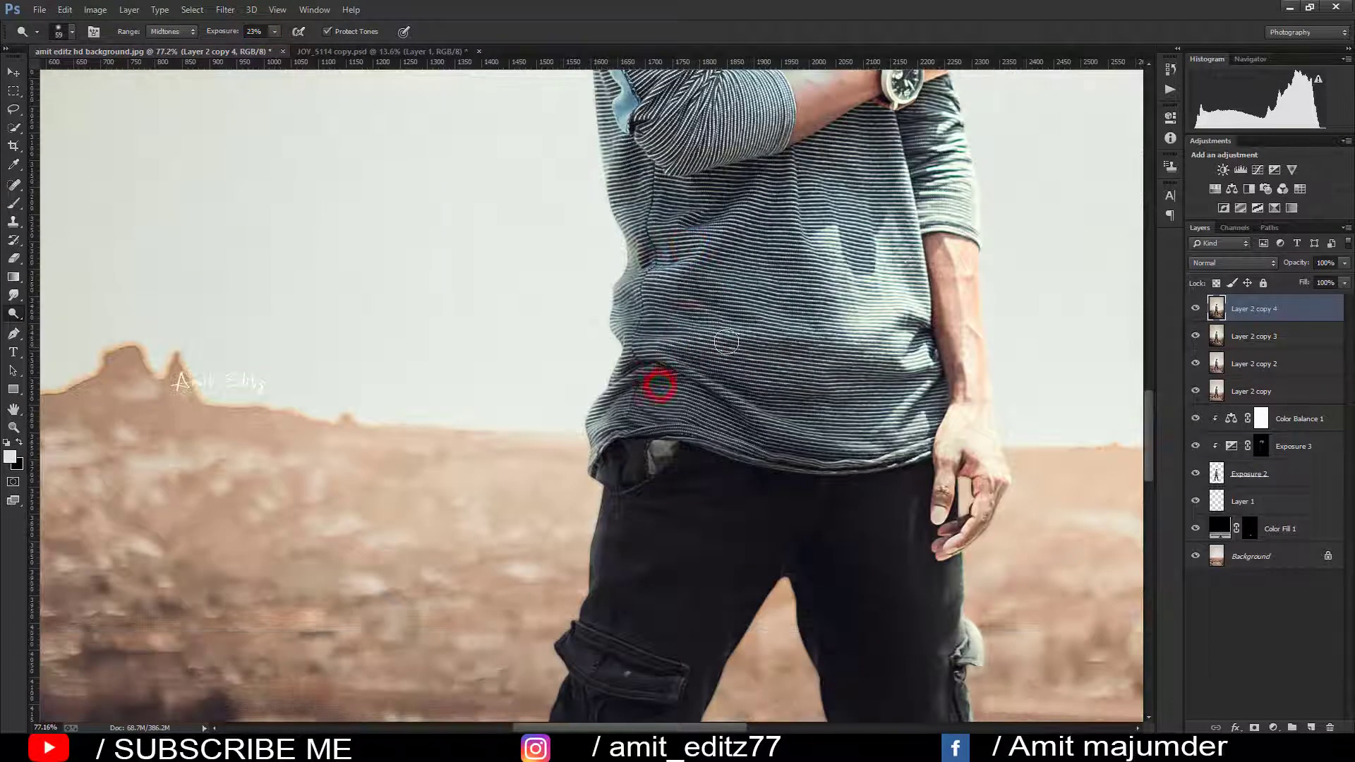
{"action": "left_click", "coordinate": [693, 382]}
- Dodge the midtones along the right trouser leg
{"action": "scroll", "coordinate": [962, 276], "scroll_direction": "down", "scroll_amount": 2}
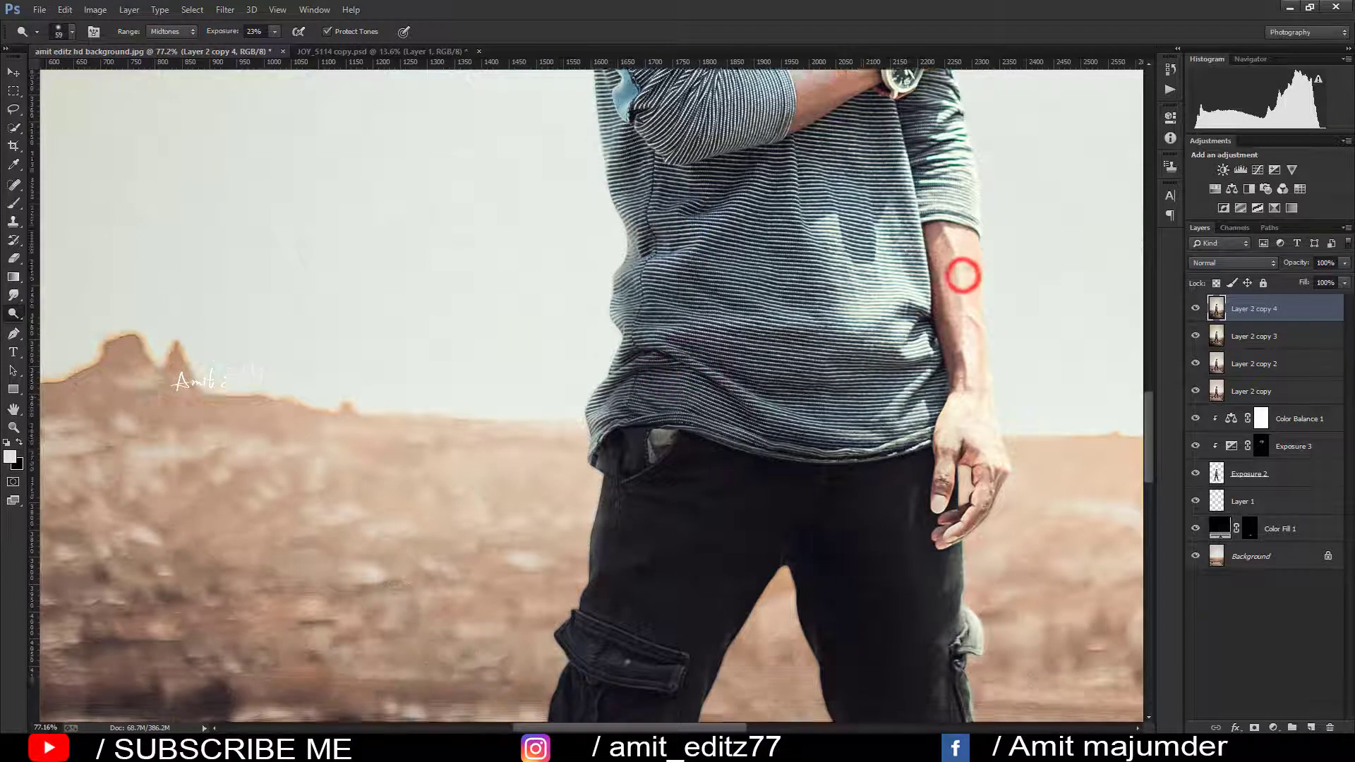
{"action": "scroll", "coordinate": [963, 276], "scroll_direction": "down", "scroll_amount": 2}
{"action": "left_click_drag", "start_coordinate": [776, 515], "coordinate": [676, 305]}
{"action": "scroll", "coordinate": [676, 305], "scroll_direction": "up", "scroll_amount": 4}
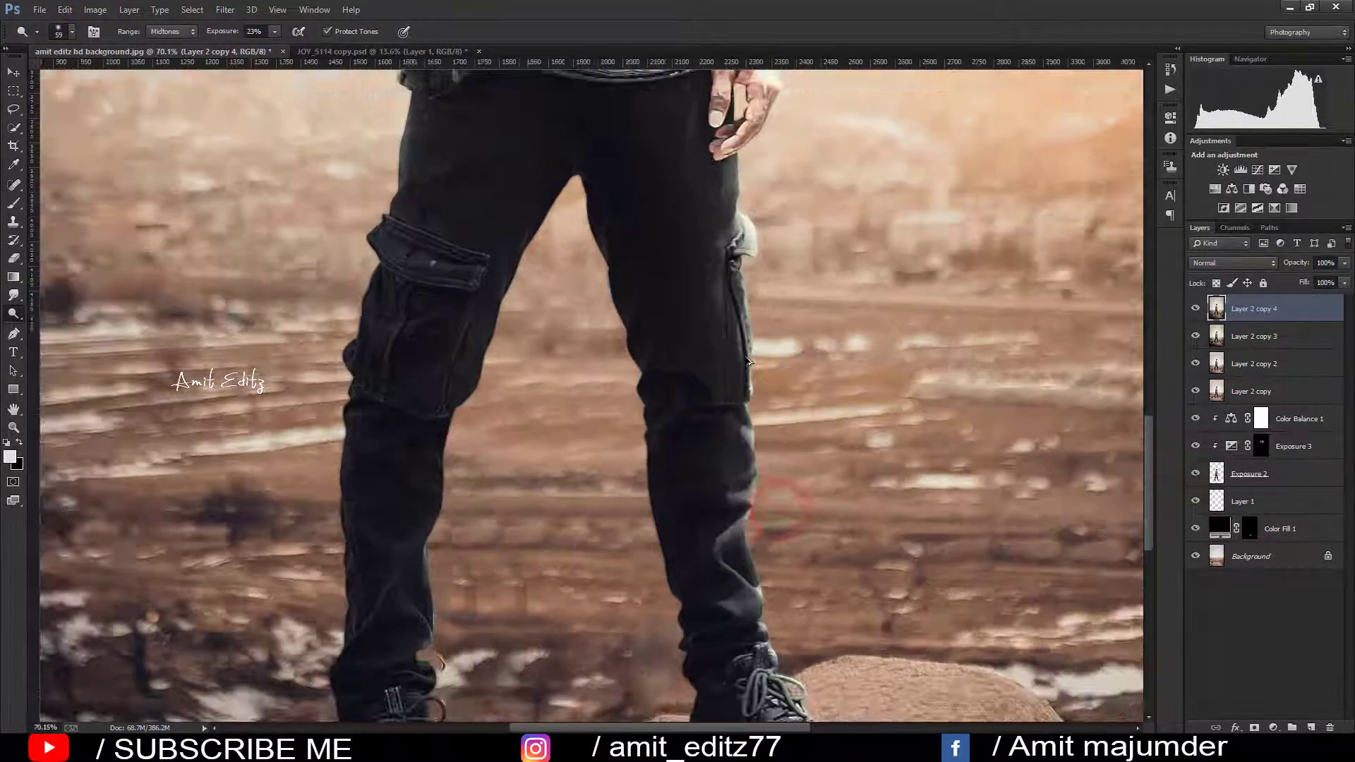
{"action": "left_click", "coordinate": [714, 300]}
{"action": "left_click", "coordinate": [743, 486]}
{"action": "left_click", "coordinate": [723, 543]}
{"action": "left_click", "coordinate": [723, 568]}
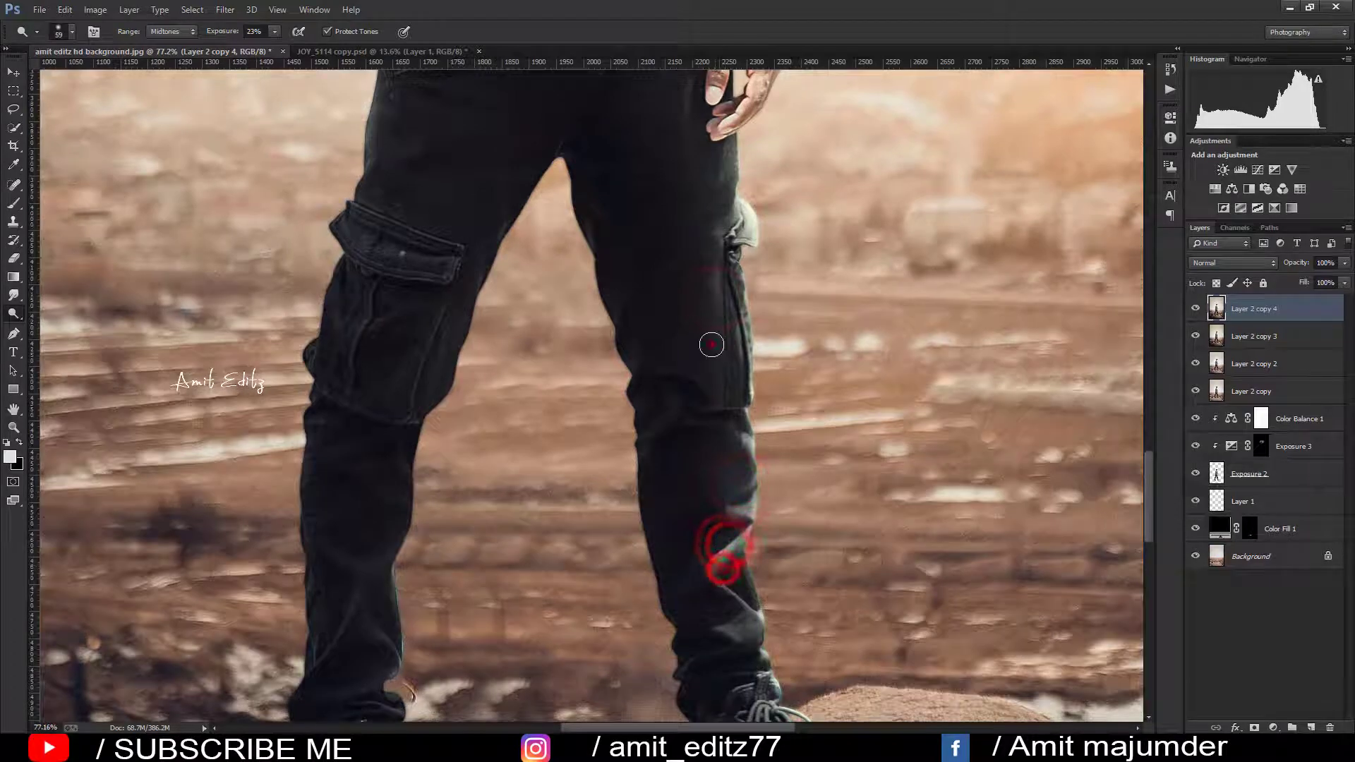
{"action": "left_click", "coordinate": [711, 345]}
{"action": "left_click", "coordinate": [716, 267]}
- Brighten the right trouser hem and the shoes
{"action": "scroll", "coordinate": [739, 475], "scroll_direction": "down", "scroll_amount": 3}
{"action": "left_click", "coordinate": [711, 542]}
{"action": "left_click", "coordinate": [751, 575]}
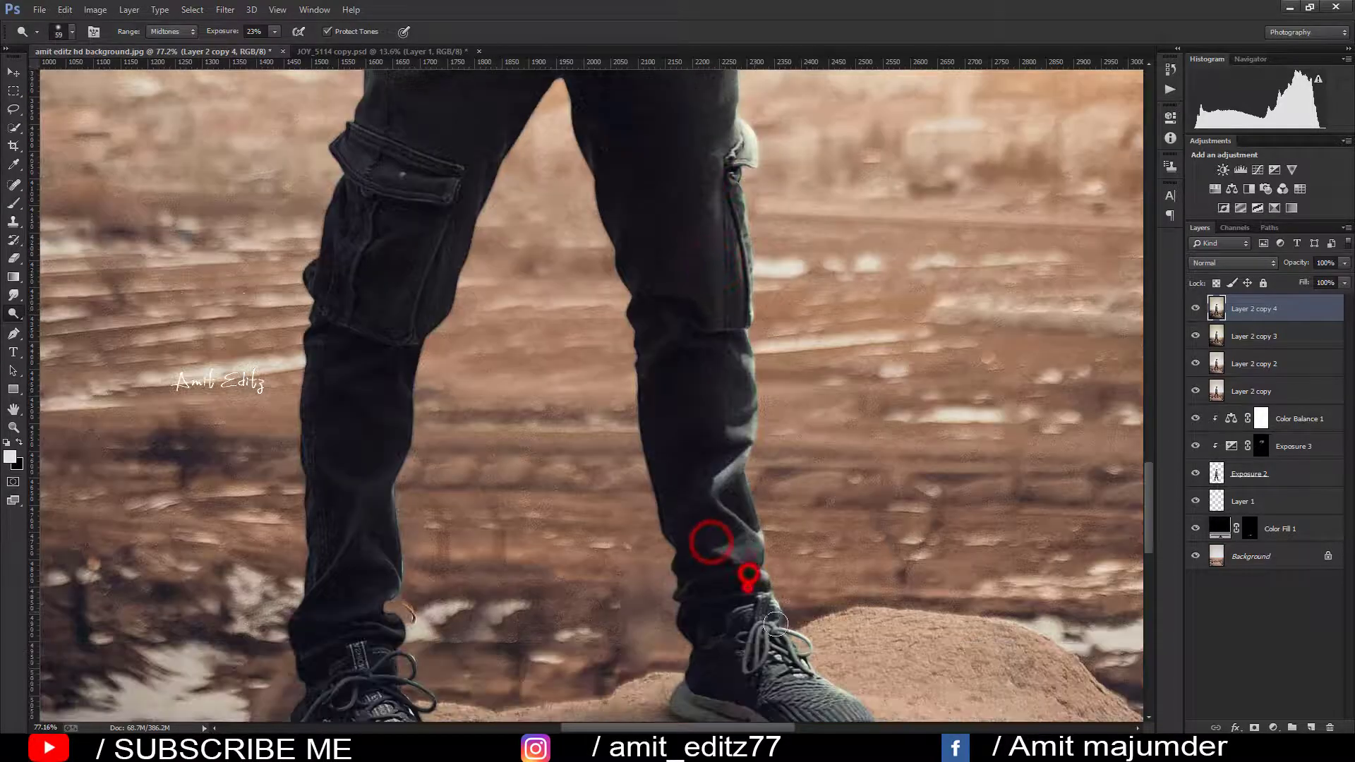
{"action": "scroll", "coordinate": [755, 579], "scroll_direction": "down", "scroll_amount": 3}
{"action": "left_click", "coordinate": [764, 596]}
{"action": "left_click", "coordinate": [379, 623]}
- Dodge the left trouser leg from above the shoe up through the thigh and cargo pocket
{"action": "left_click", "coordinate": [388, 557]}
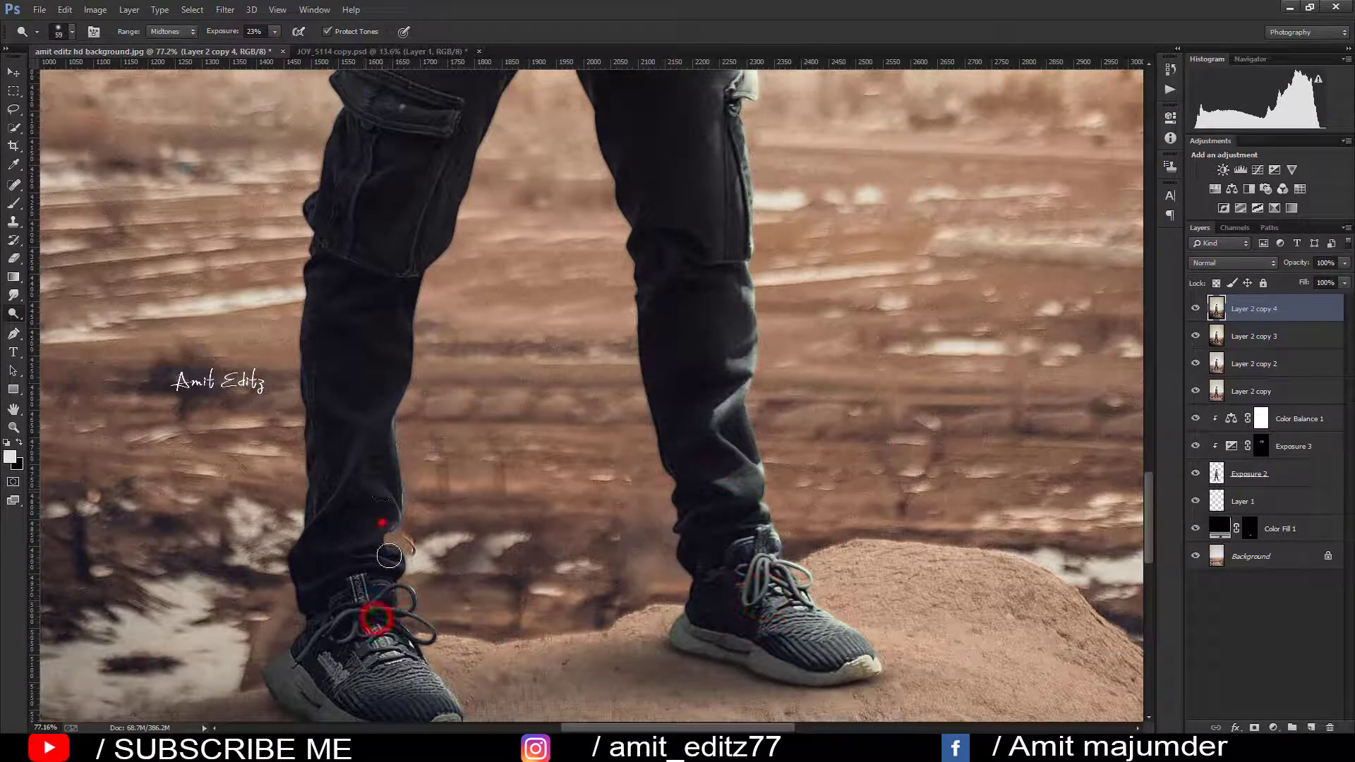
{"action": "left_click", "coordinate": [384, 520]}
{"action": "left_click", "coordinate": [367, 454]}
{"action": "left_click", "coordinate": [378, 366]}
{"action": "left_click_drag", "start_coordinate": [428, 510], "coordinate": [473, 645]}
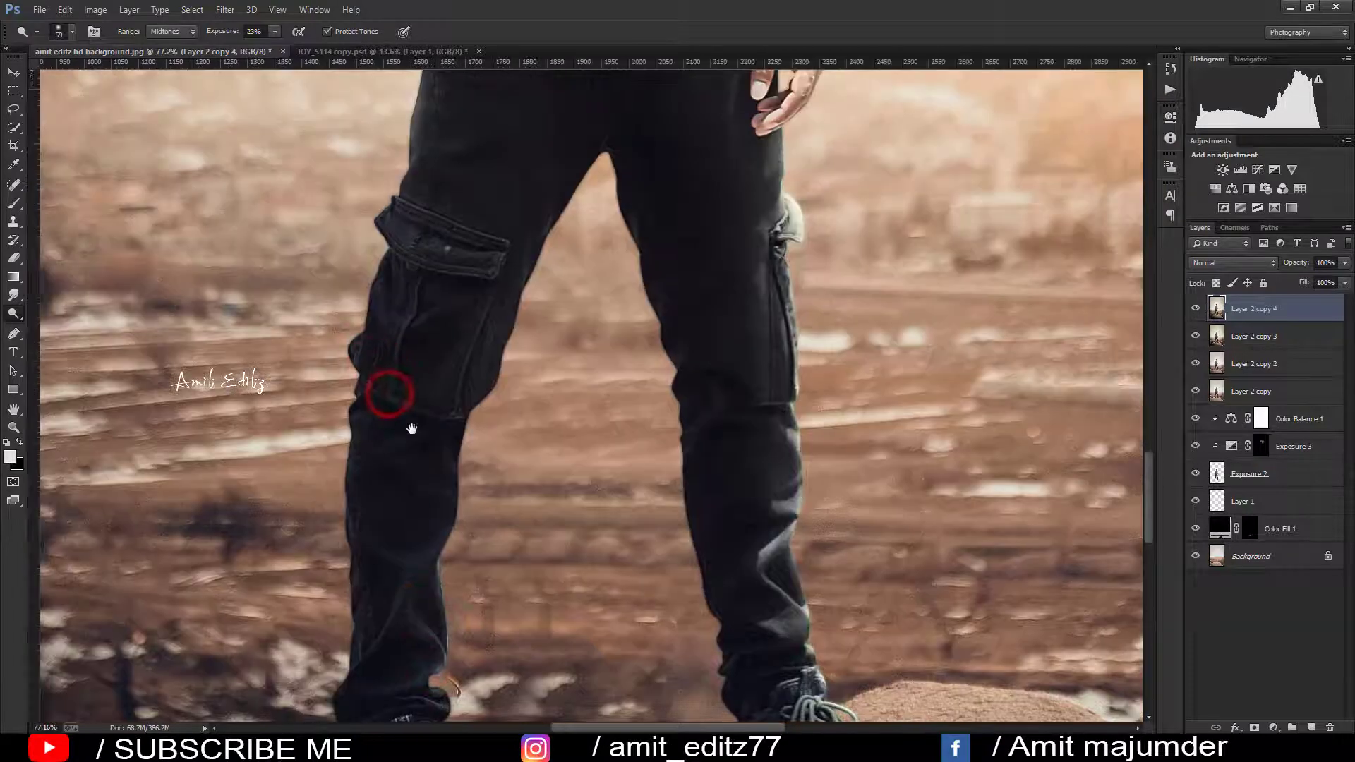
{"action": "left_click", "coordinate": [369, 448]}
{"action": "left_click", "coordinate": [396, 354]}
{"action": "left_click", "coordinate": [432, 267]}
{"action": "left_click", "coordinate": [434, 157]}
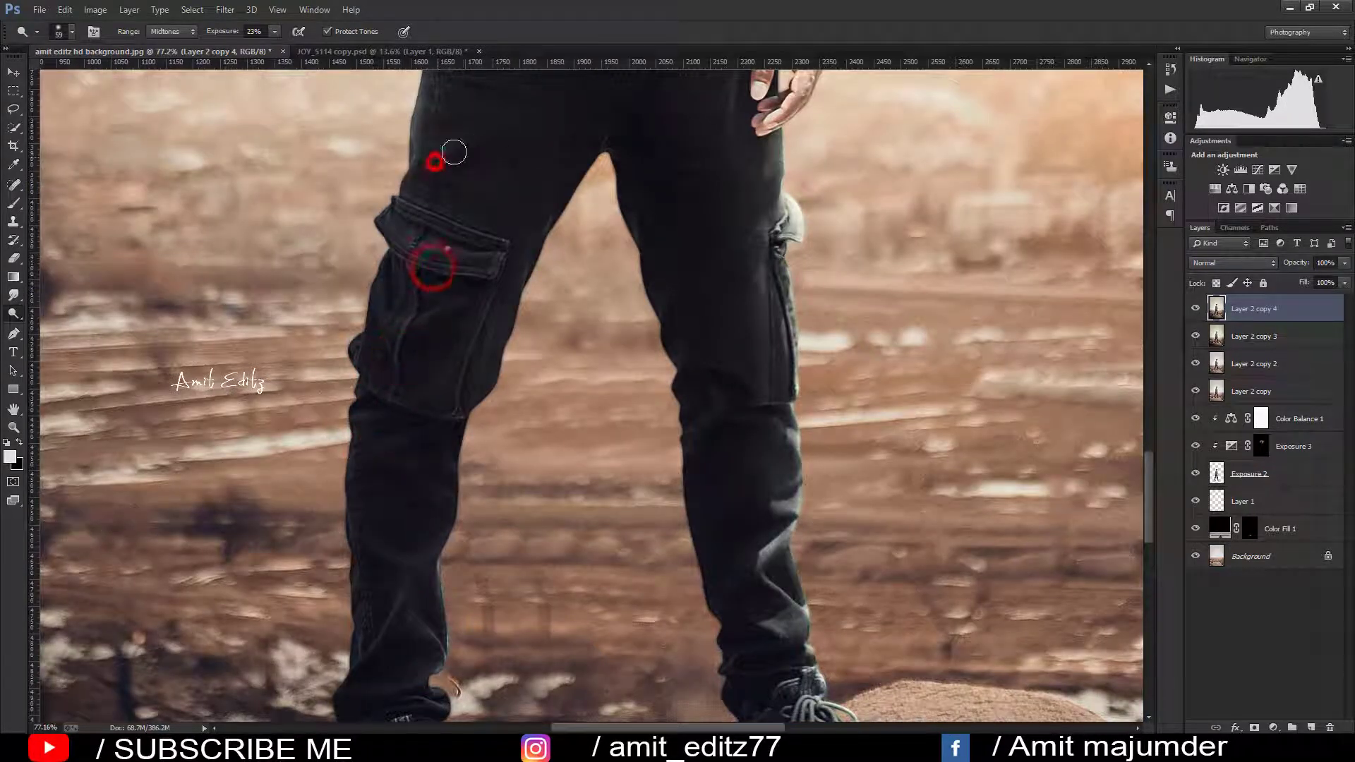
- Lighten the trousers at the hip, right thigh, left cargo pocket and knee
{"action": "scroll", "coordinate": [532, 221], "scroll_direction": "up", "scroll_amount": 5}
{"action": "left_click", "coordinate": [436, 238]}
{"action": "left_click", "coordinate": [578, 218]}
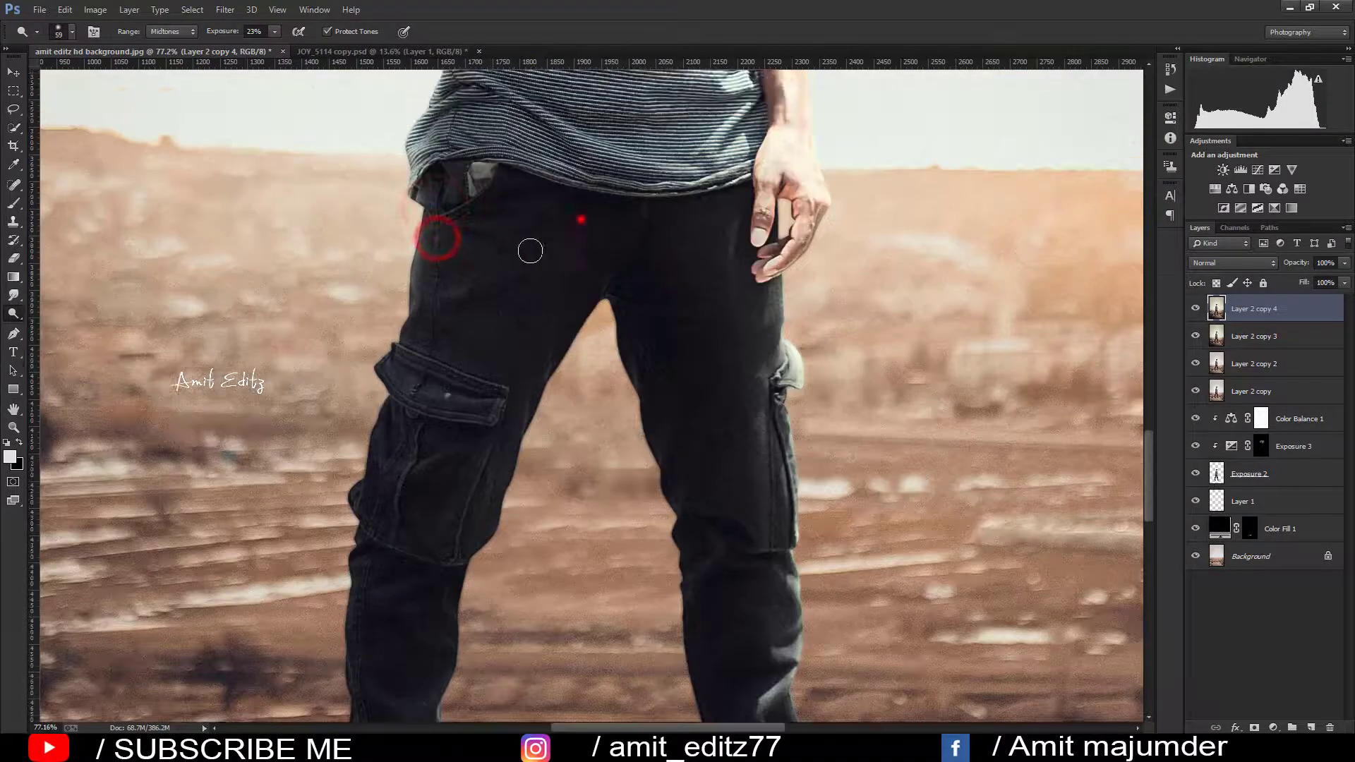
{"action": "left_click", "coordinate": [711, 216]}
{"action": "scroll", "coordinate": [445, 402], "scroll_direction": "down", "scroll_amount": 3}
{"action": "left_click", "coordinate": [417, 428]}
{"action": "left_click", "coordinate": [485, 388]}
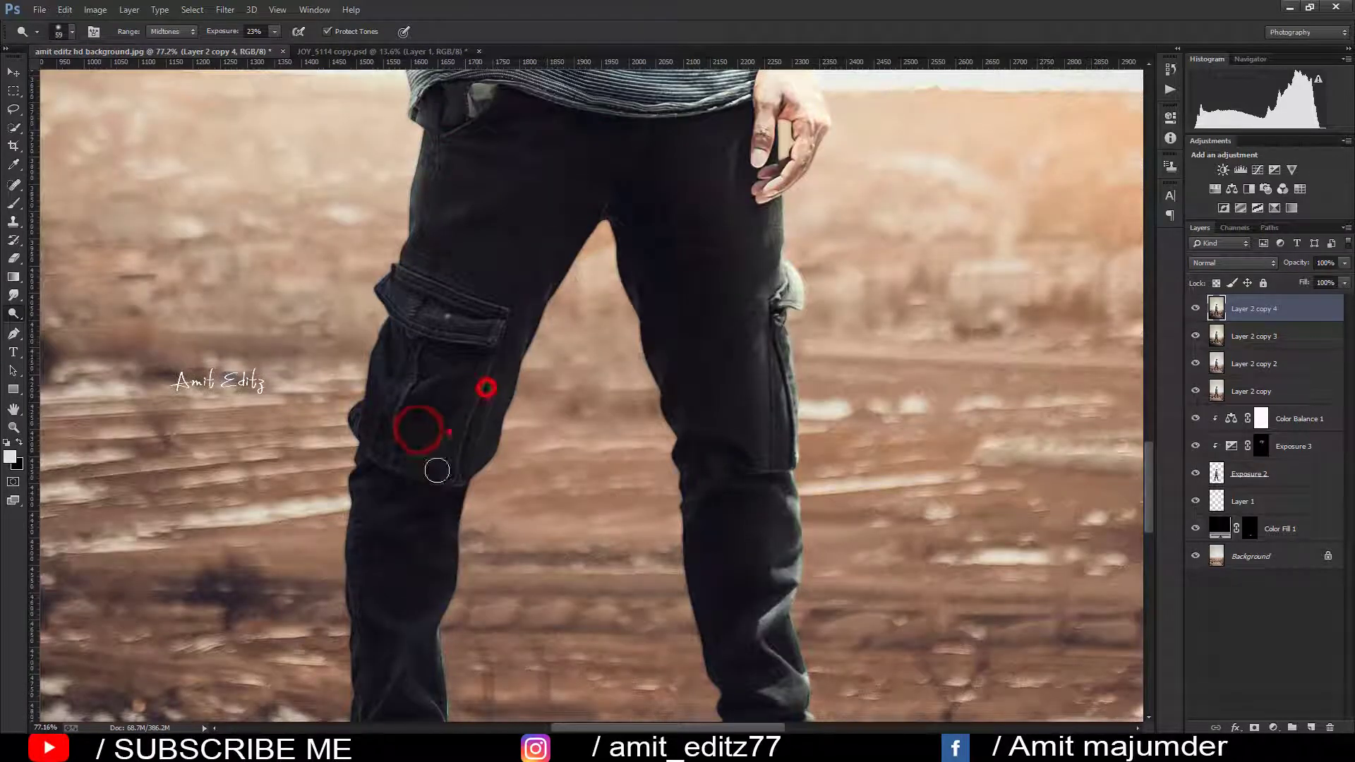
{"action": "left_click", "coordinate": [450, 430]}
{"action": "left_click", "coordinate": [396, 450]}
- Lighten the lower left leg down to the trouser hem above the shoe
{"action": "scroll", "coordinate": [405, 426], "scroll_direction": "down", "scroll_amount": 6}
{"action": "left_click", "coordinate": [438, 468]}
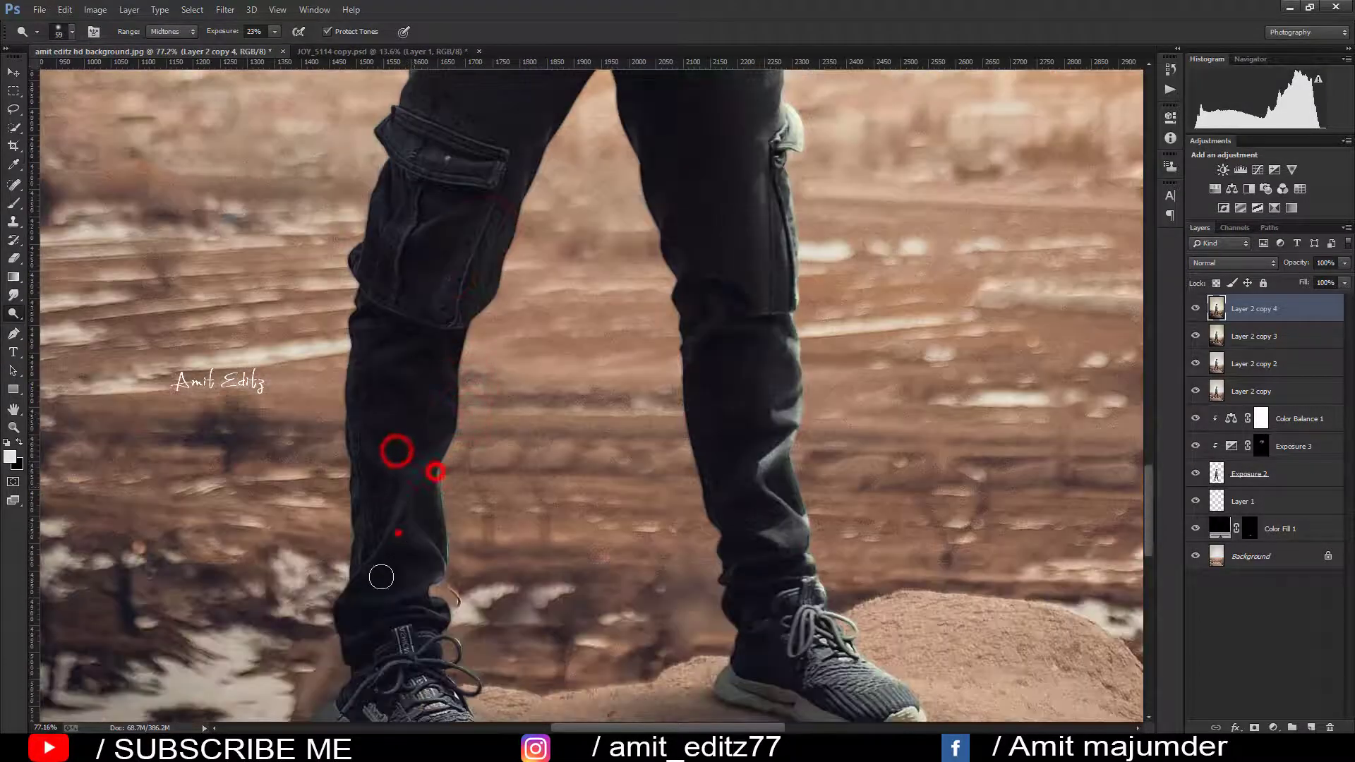
{"action": "left_click", "coordinate": [395, 532]}
{"action": "left_click", "coordinate": [366, 596]}
{"action": "scroll", "coordinate": [395, 565], "scroll_direction": "down", "scroll_amount": 3}
{"action": "left_click", "coordinate": [424, 599]}
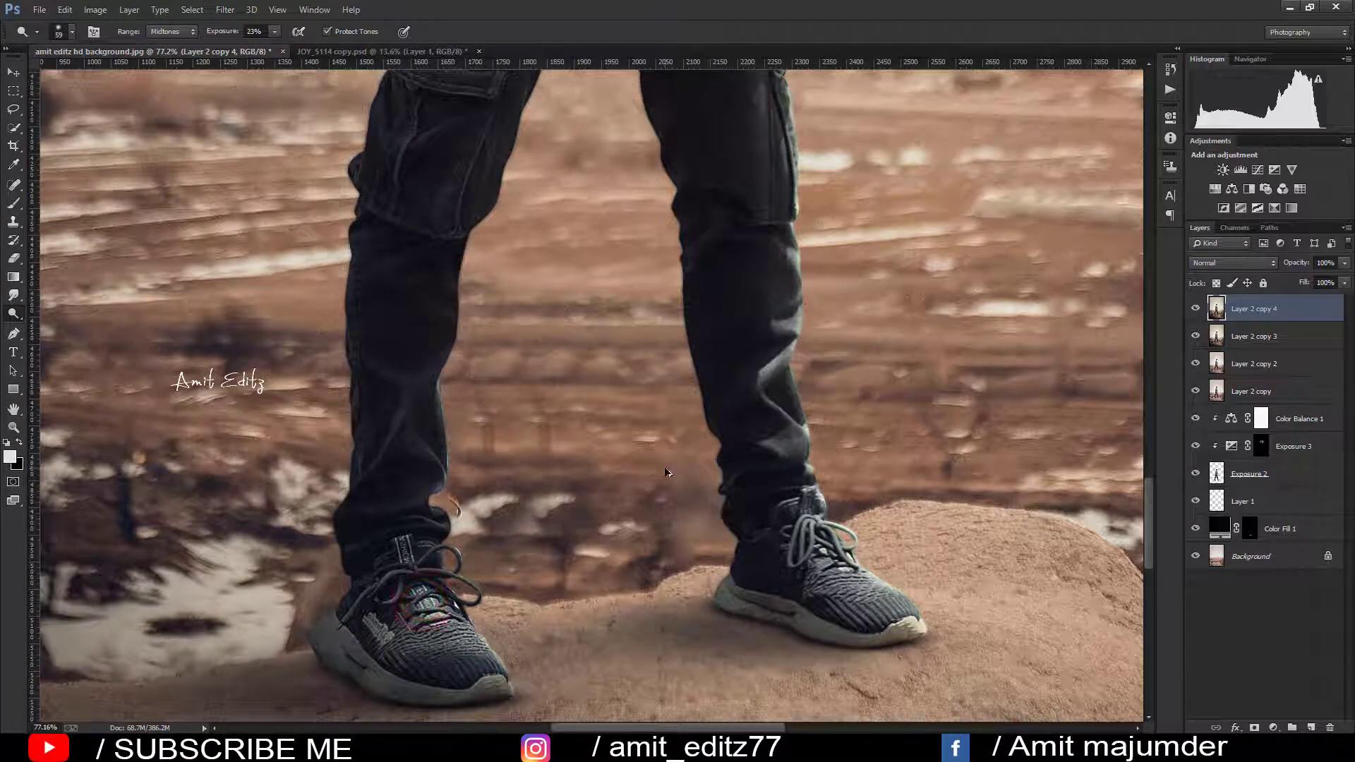
- Clone-stamp nearby ground over the stray patch beside the left trouser hem
{"action": "left_click", "coordinate": [13, 221]}
{"action": "left_click", "coordinate": [474, 484], "text": "alt"}
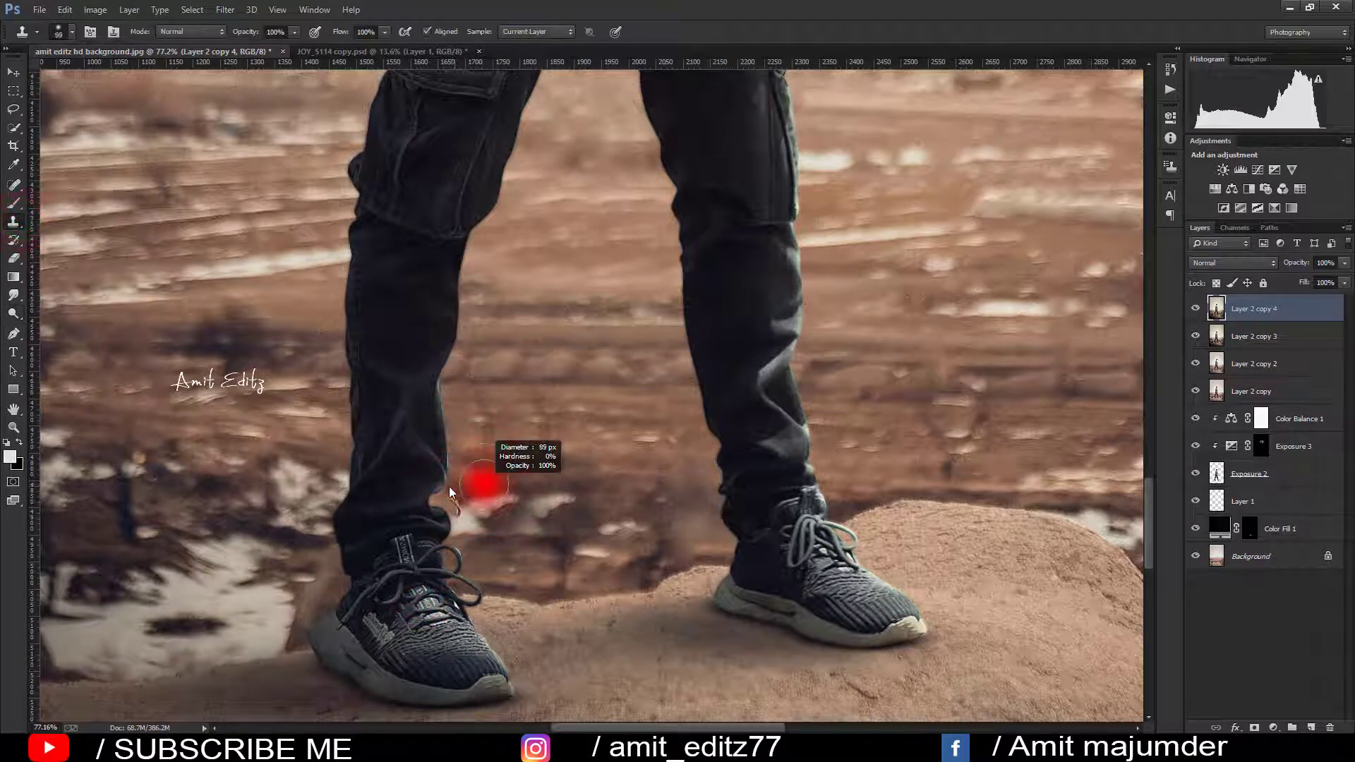
{"action": "left_click", "coordinate": [454, 508]}
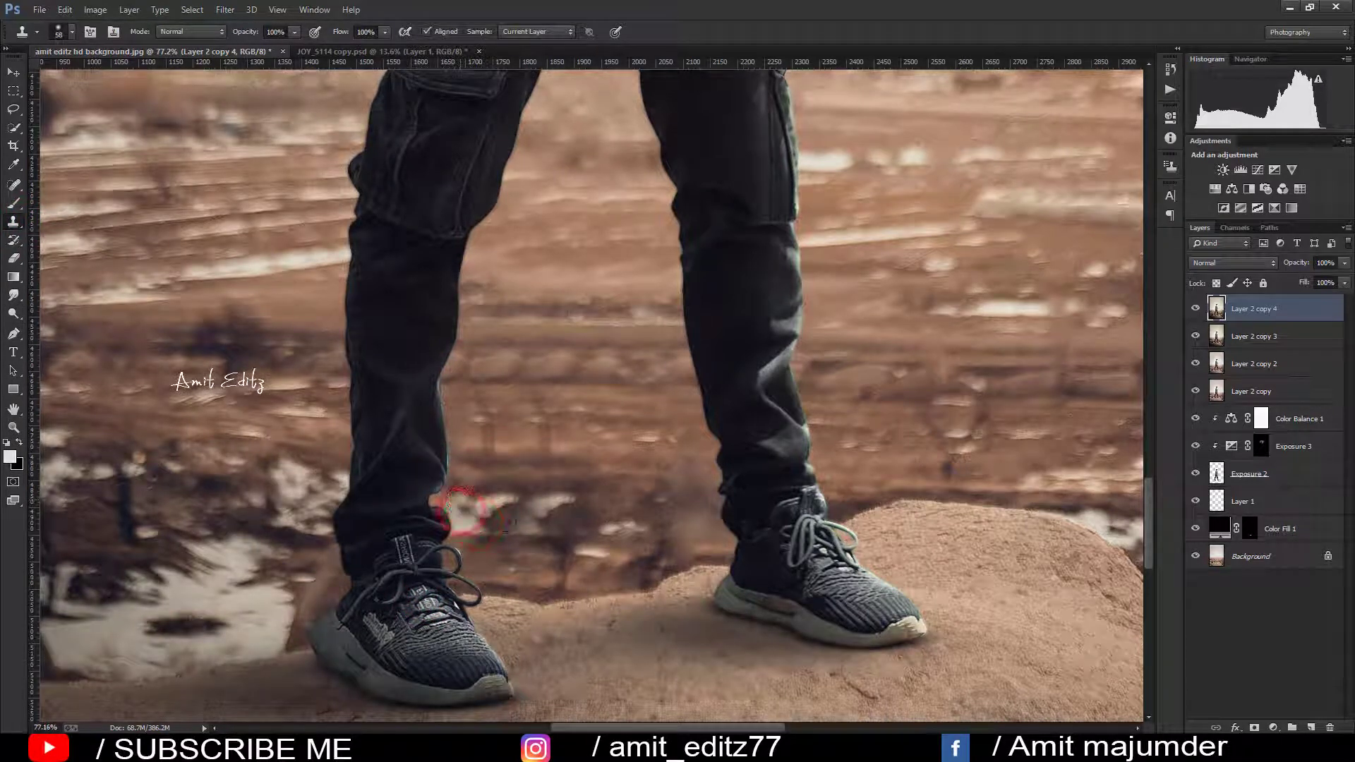
{"action": "left_click", "coordinate": [468, 485]}
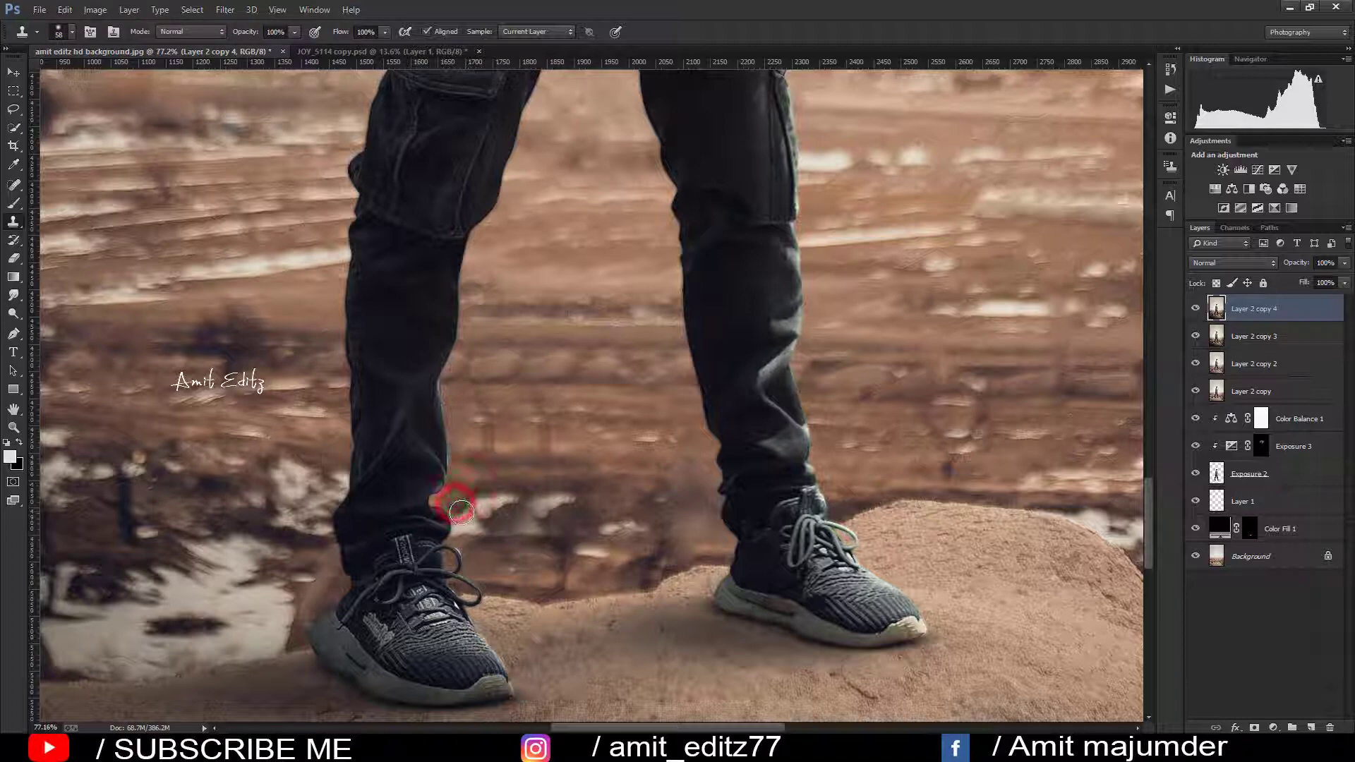
- Zoom back out and switch to the Move tool
{"action": "scroll", "coordinate": [594, 443], "scroll_direction": "down", "scroll_amount": 5}
{"action": "scroll", "coordinate": [595, 443], "scroll_direction": "down", "scroll_amount": 3}
{"action": "scroll", "coordinate": [597, 445], "scroll_direction": "down", "scroll_amount": 2}
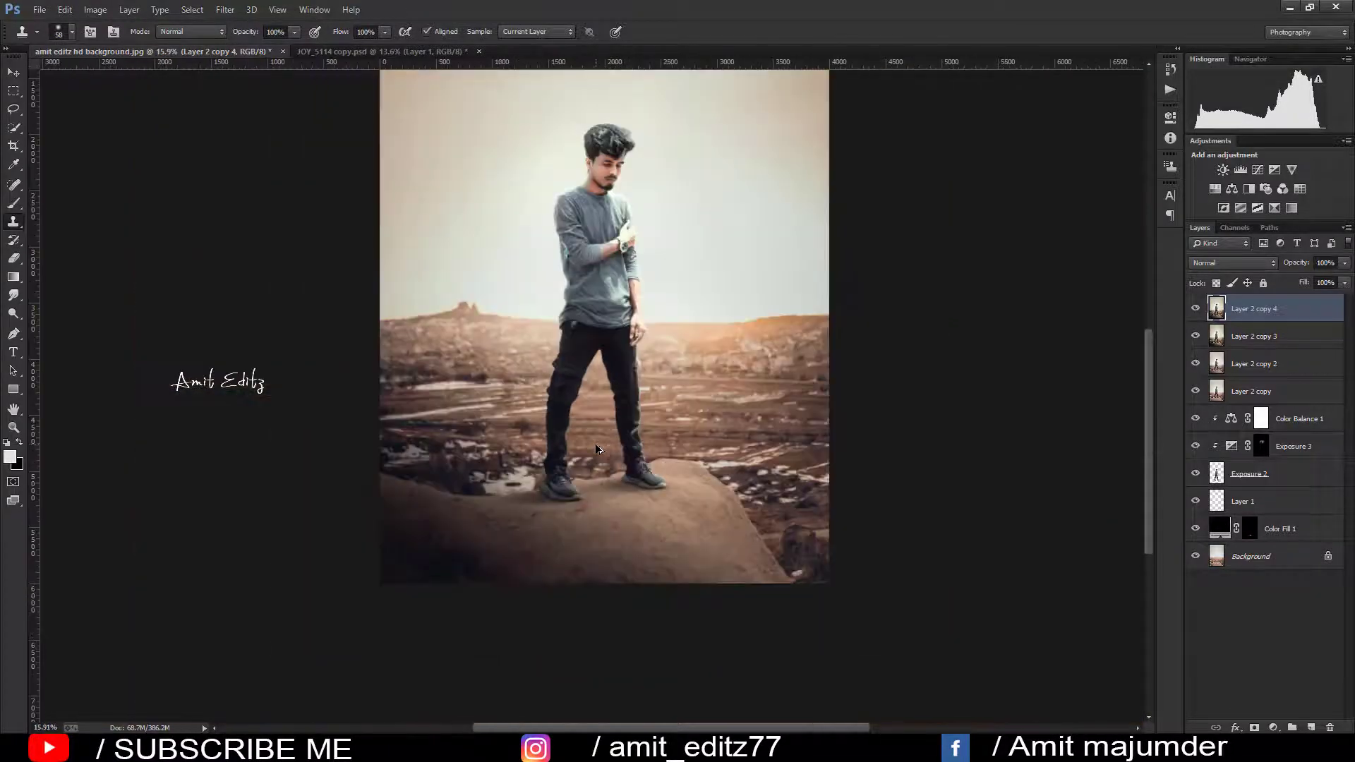
{"action": "scroll", "coordinate": [599, 446], "scroll_direction": "down", "scroll_amount": 1}
{"action": "scroll", "coordinate": [674, 346], "scroll_direction": "up", "scroll_amount": 1}
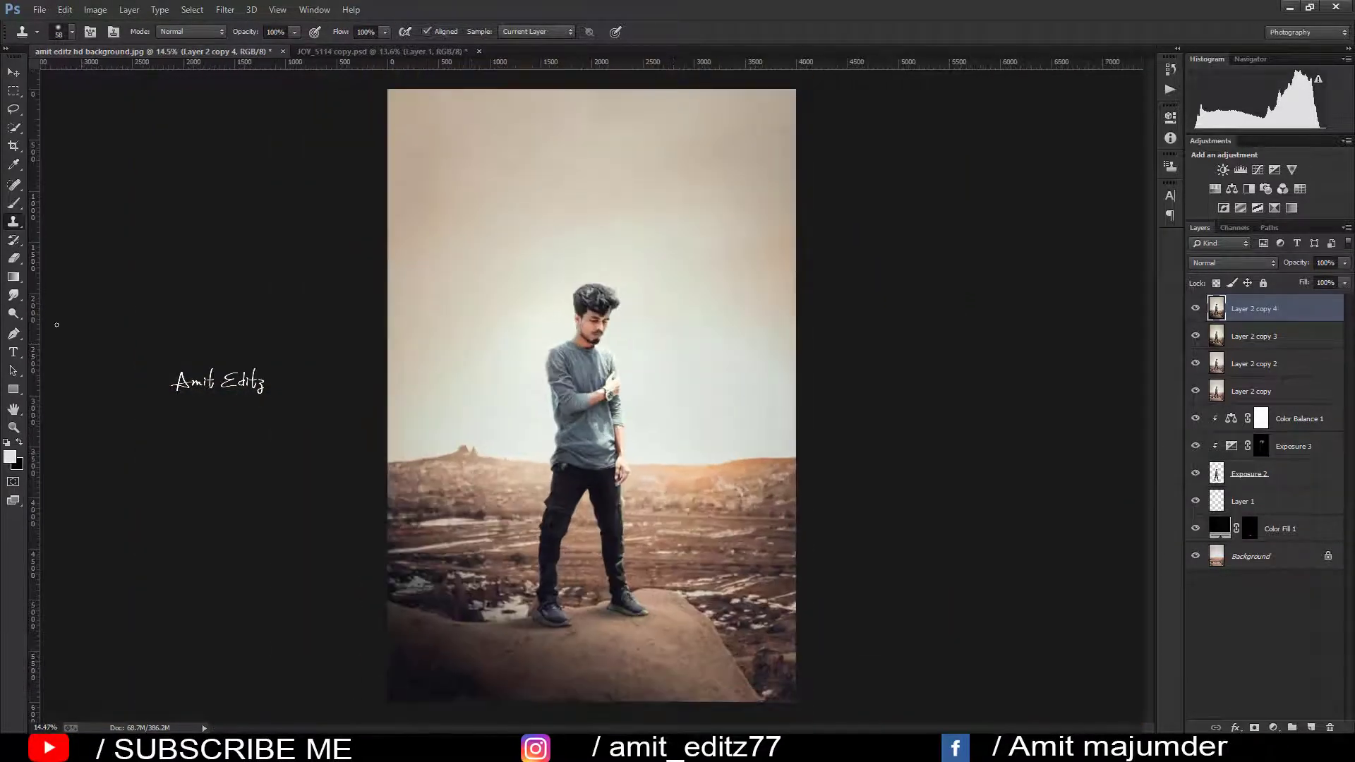
{"action": "left_click", "coordinate": [12, 73]}
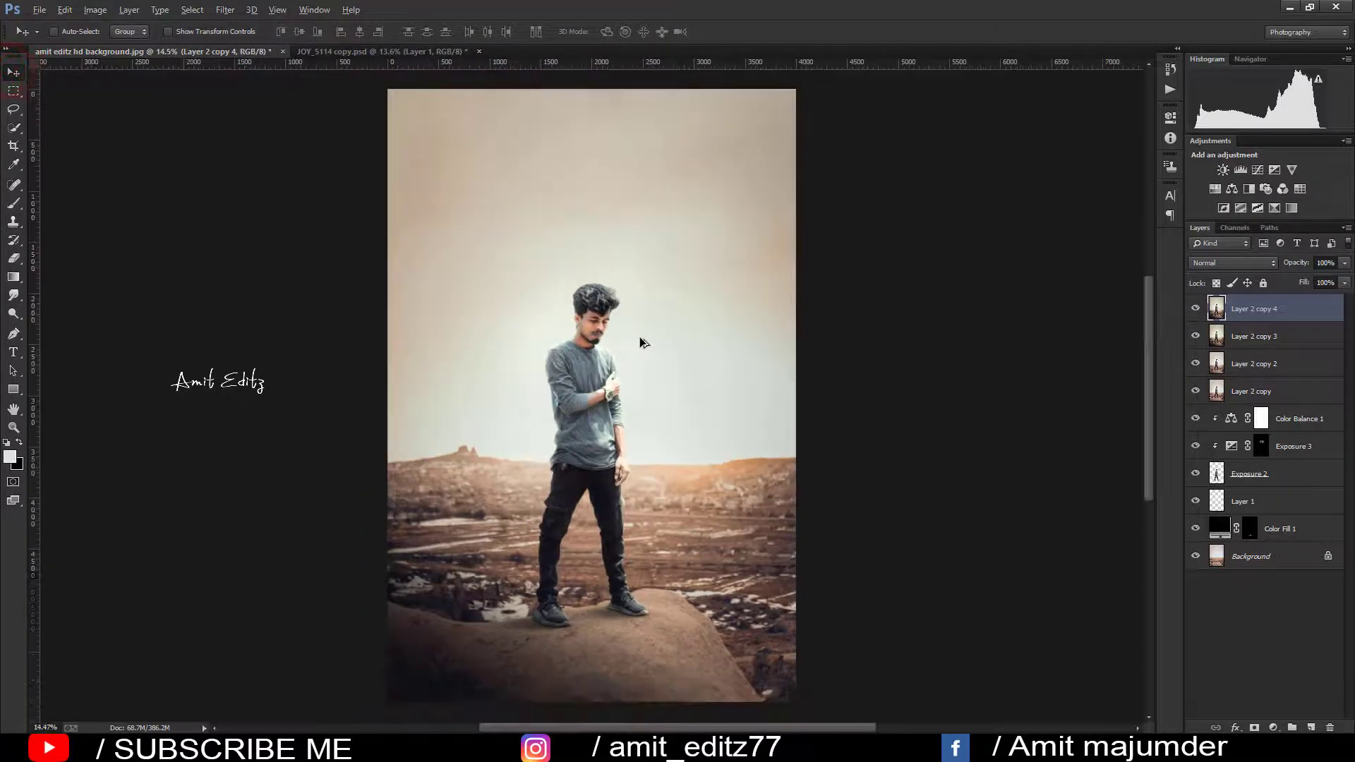
- Add a Photo Filter adjustment layer and pick a different warming preset
{"action": "left_click", "coordinate": [1275, 728]}
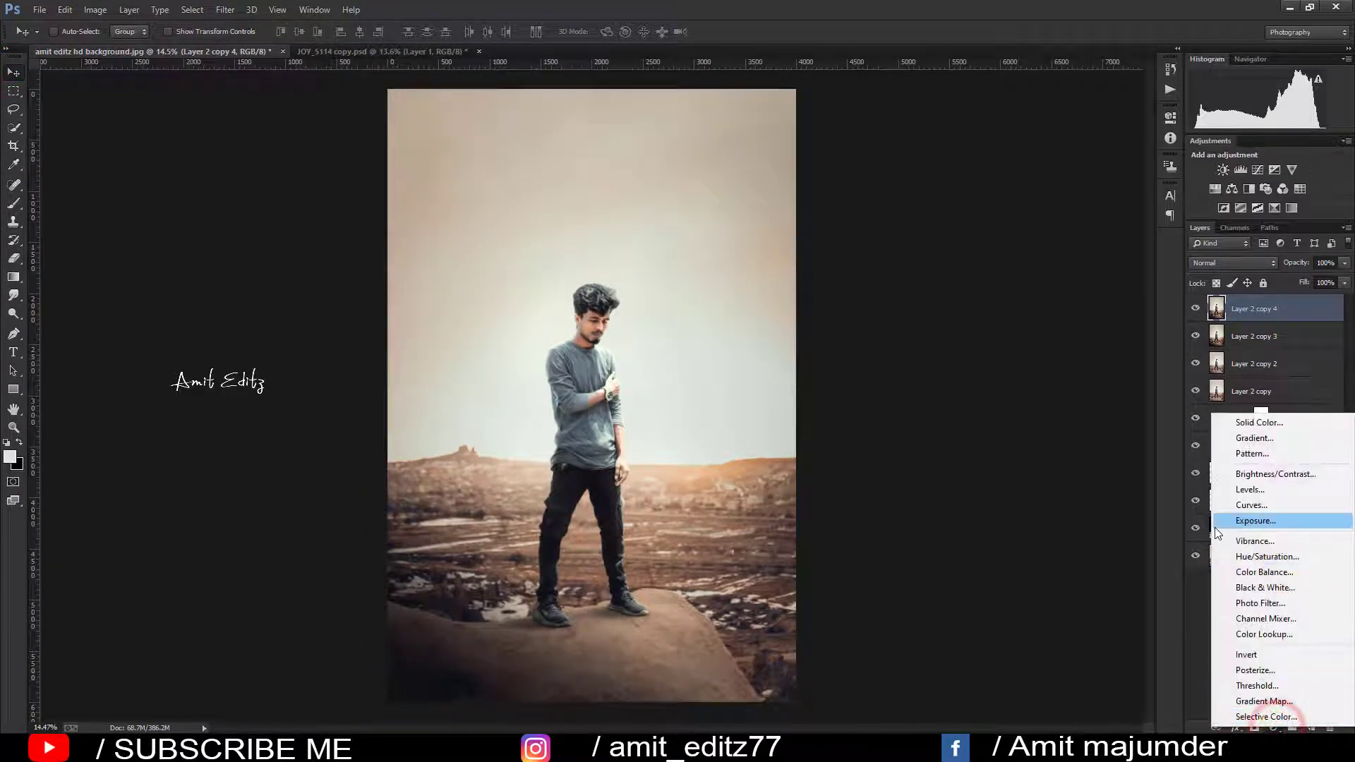
{"action": "left_click", "coordinate": [1263, 603]}
{"action": "left_click", "coordinate": [1090, 151]}
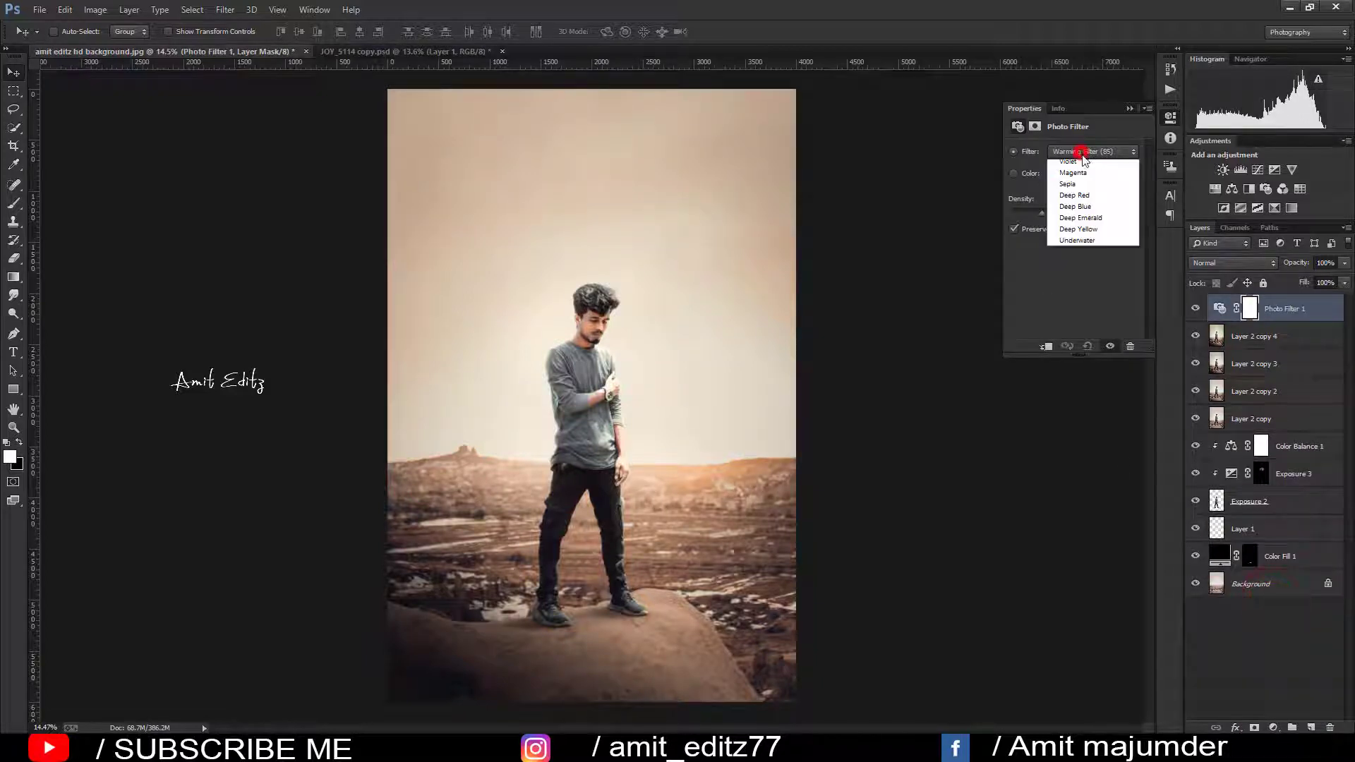
{"action": "left_click", "coordinate": [1086, 166]}
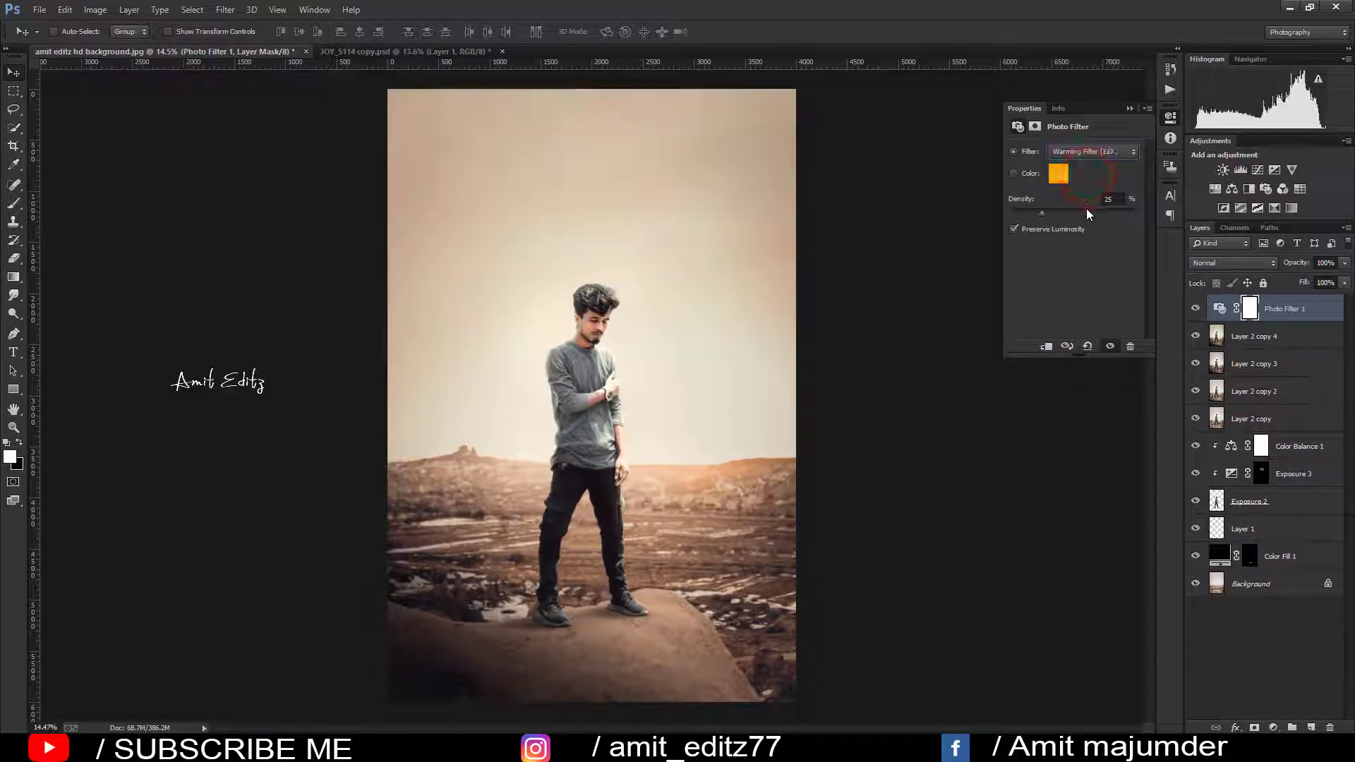
- Preview the Yellow, Cyan, Green, Blue, Magenta and Underwater presets, settling on Sepia
{"action": "key", "text": "Down"}
{"action": "key", "text": "Down"}
{"action": "key", "text": "Down"}
{"action": "key", "text": "Down"}
{"action": "key", "text": "Down"}
{"action": "key", "text": "Down"}
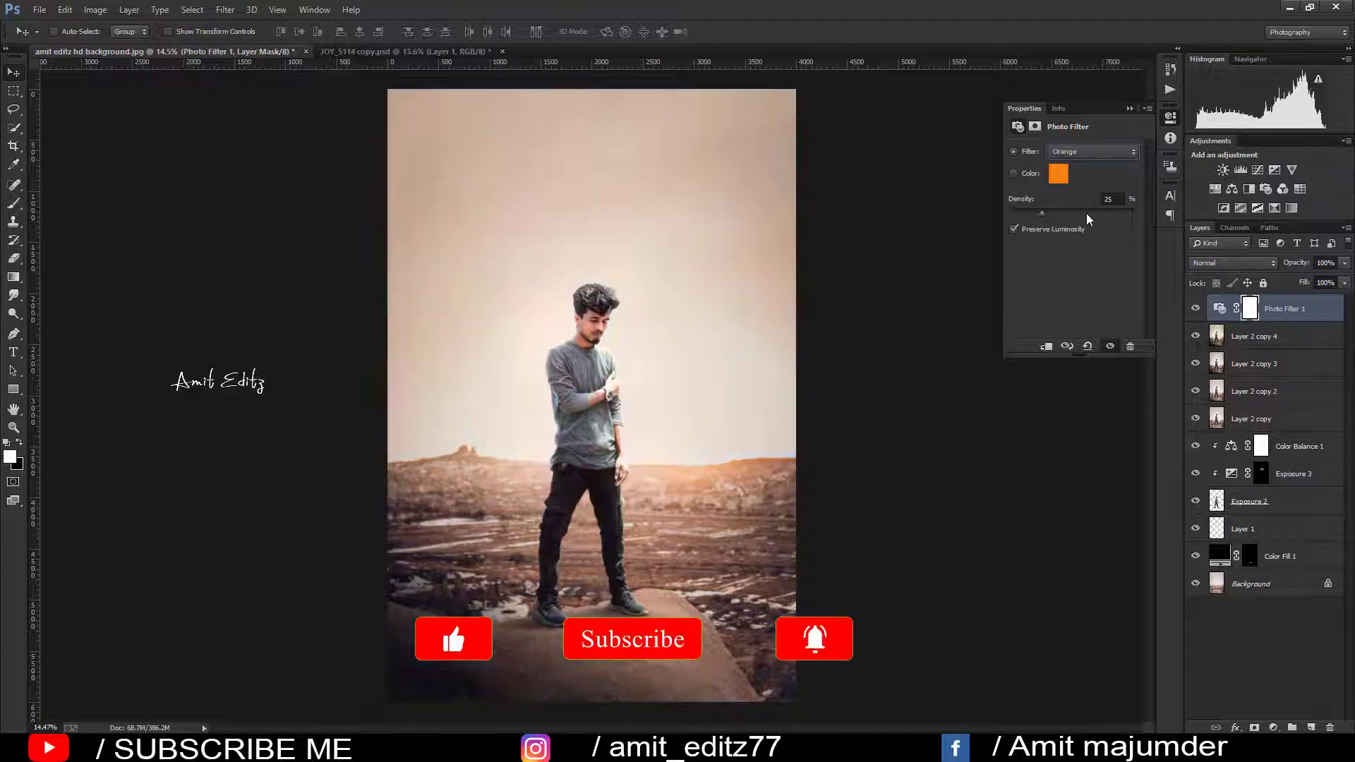
{"action": "key", "text": "Down"}
{"action": "key", "text": "Down"}
{"action": "key", "text": "Up"}
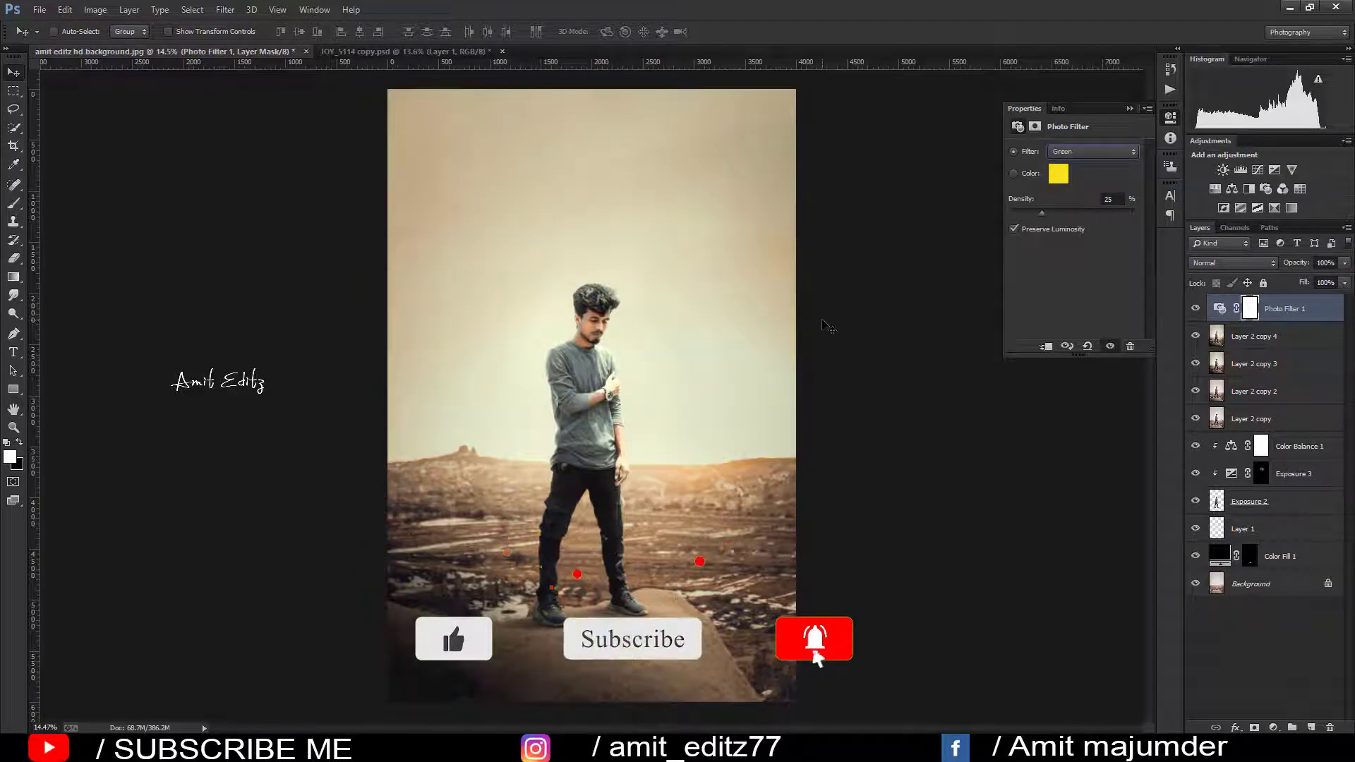
{"action": "key", "text": "Down"}
{"action": "key", "text": "Down"}
{"action": "key", "text": "Up"}
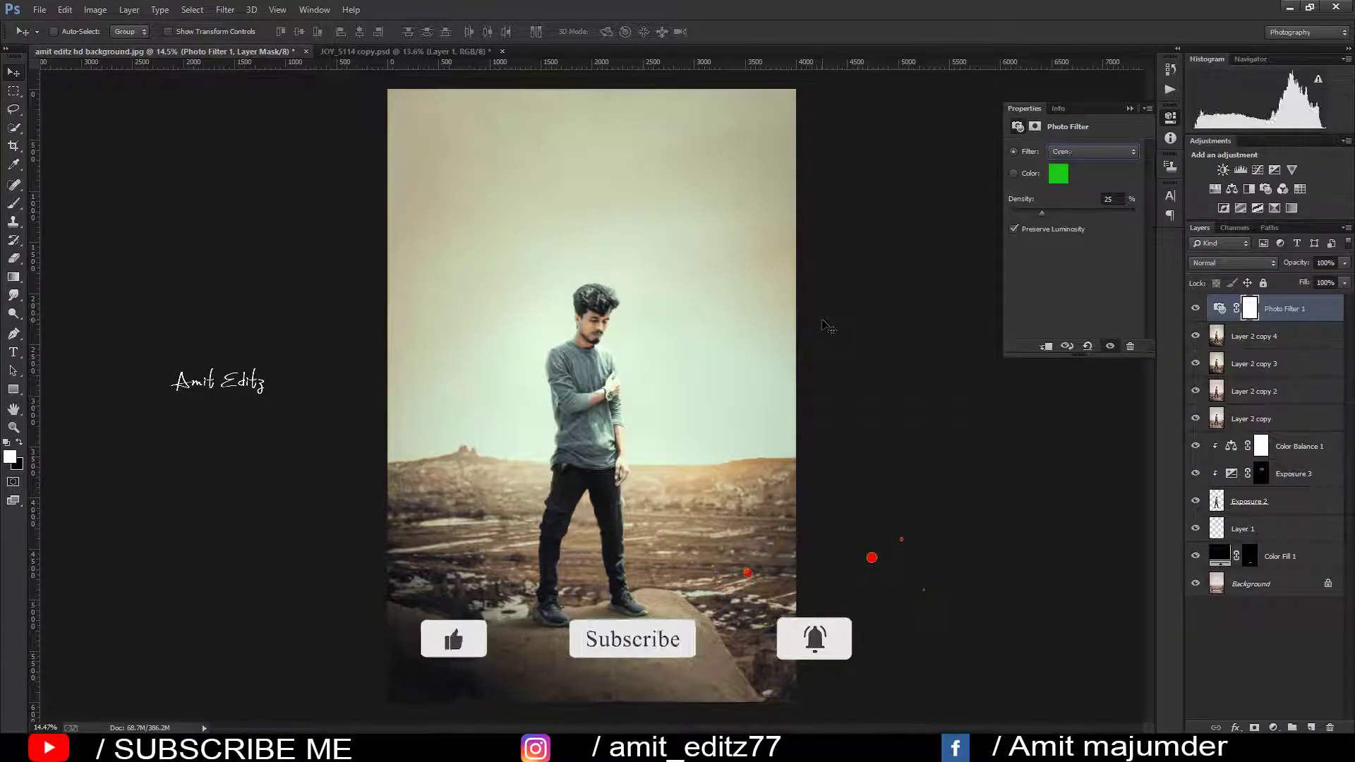
{"action": "key", "text": "Down"}
{"action": "key", "text": "Down"}
{"action": "key", "text": "Down"}
{"action": "key", "text": "Down"}
{"action": "key", "text": "Down"}
{"action": "key", "text": "Down"}
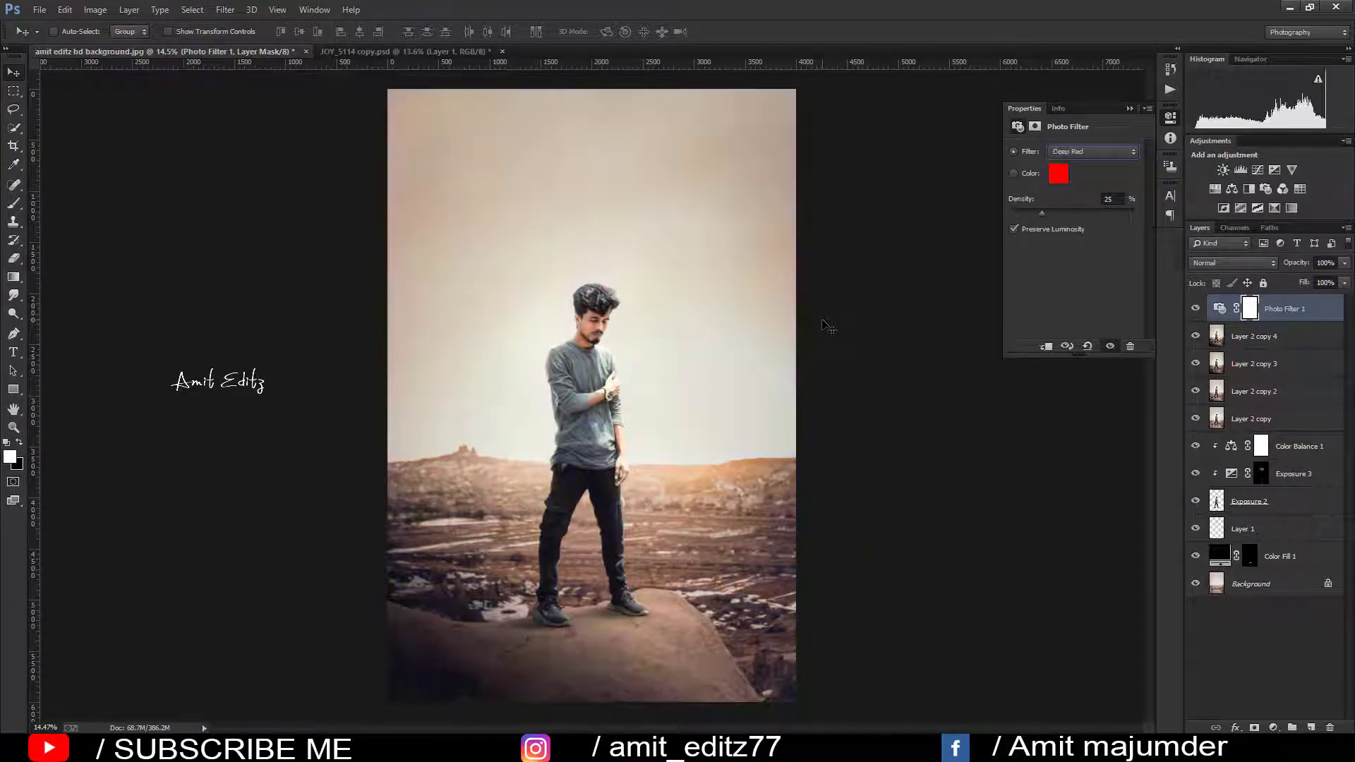
{"action": "key", "text": "Up"}
{"action": "key", "text": "Down"}
{"action": "key", "text": "Down"}
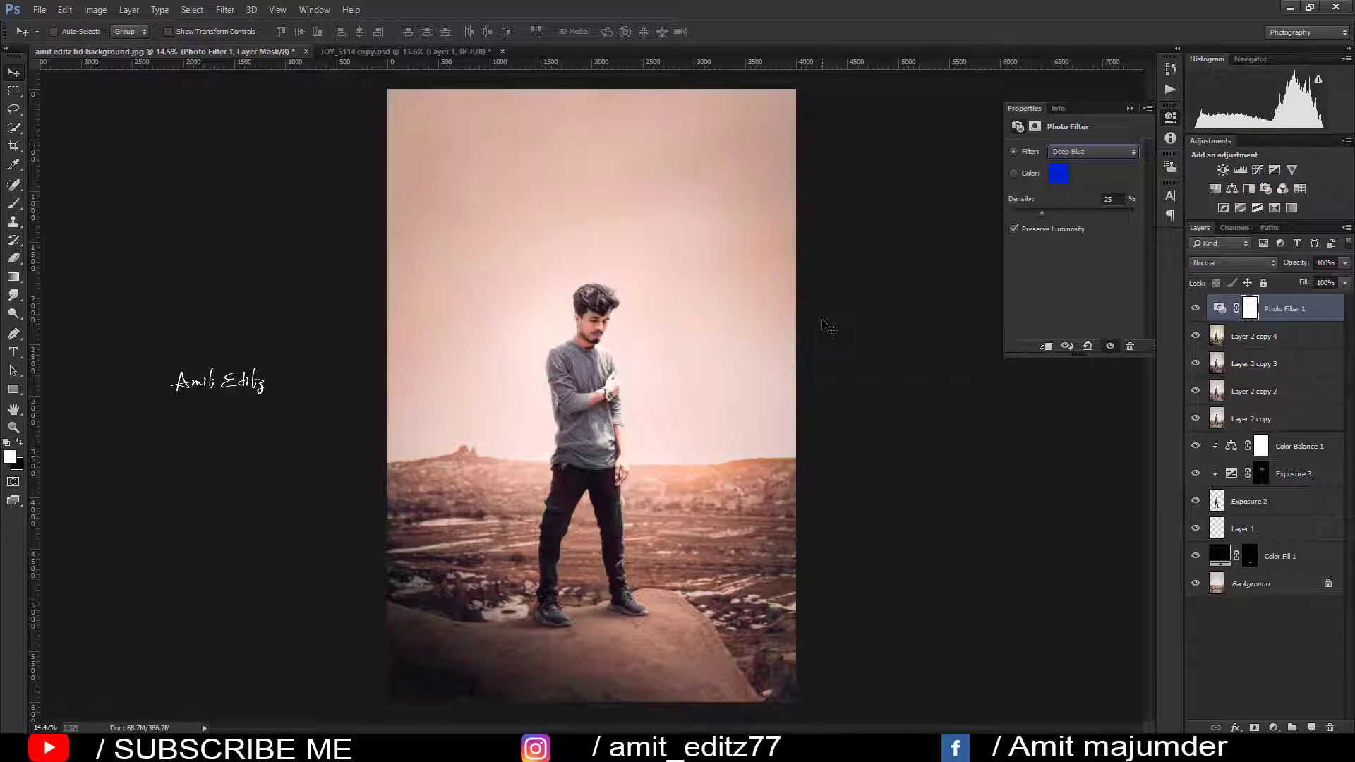
{"action": "key", "text": "Down"}
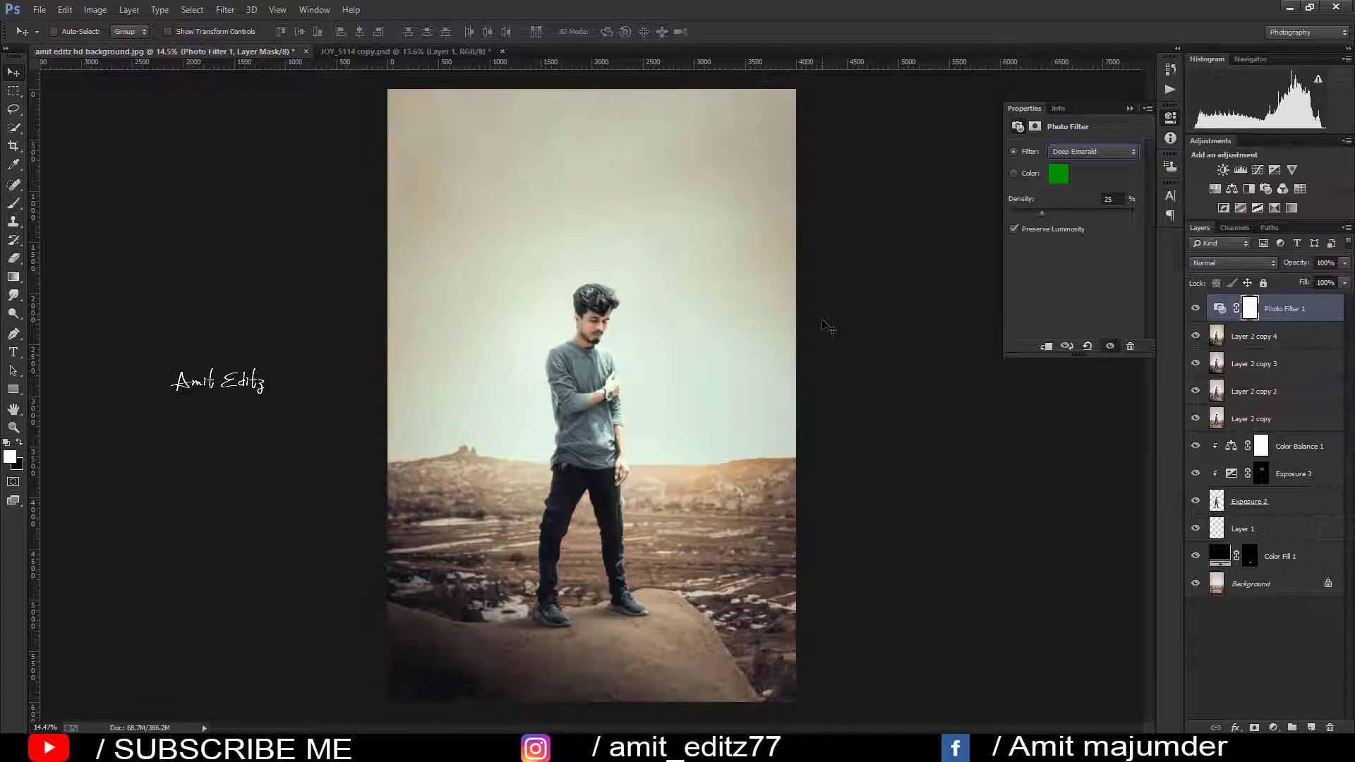
{"action": "key", "text": "Down"}
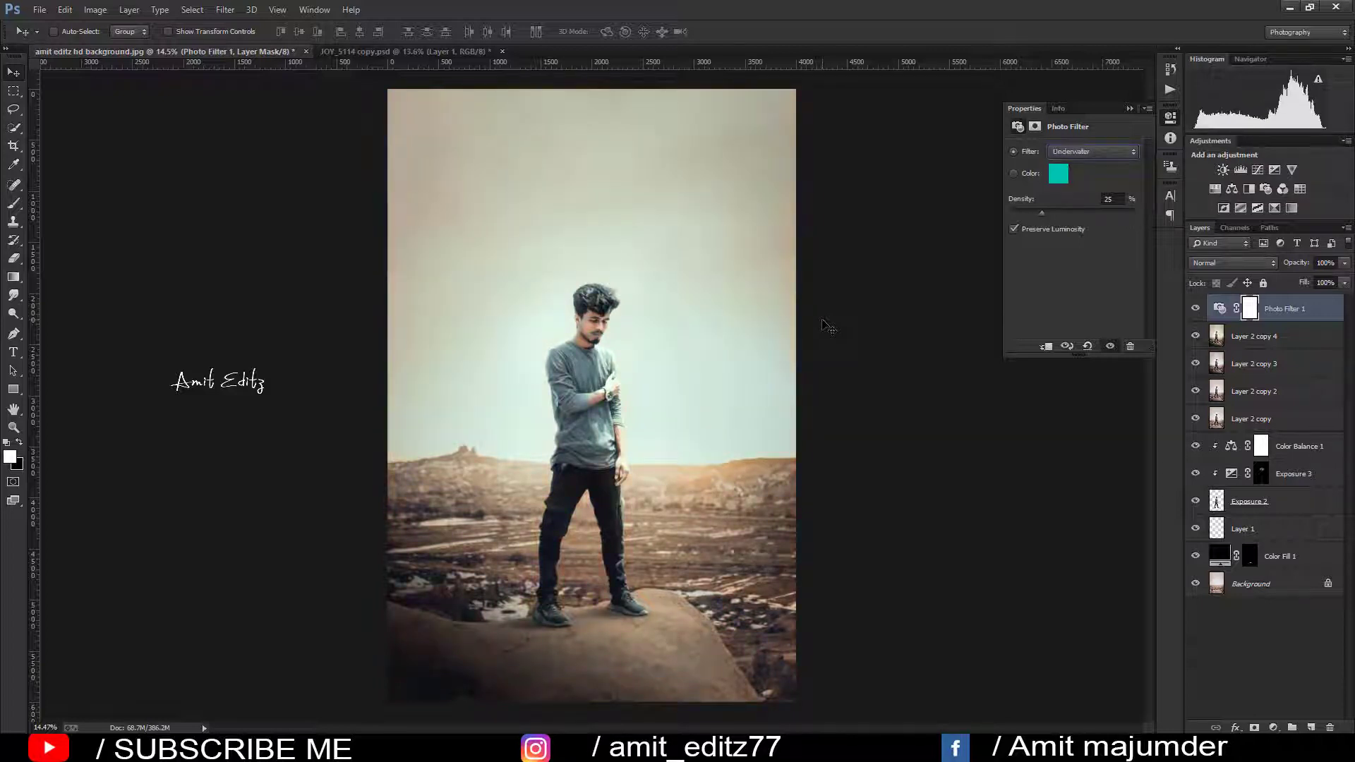
{"action": "key", "text": "Up"}
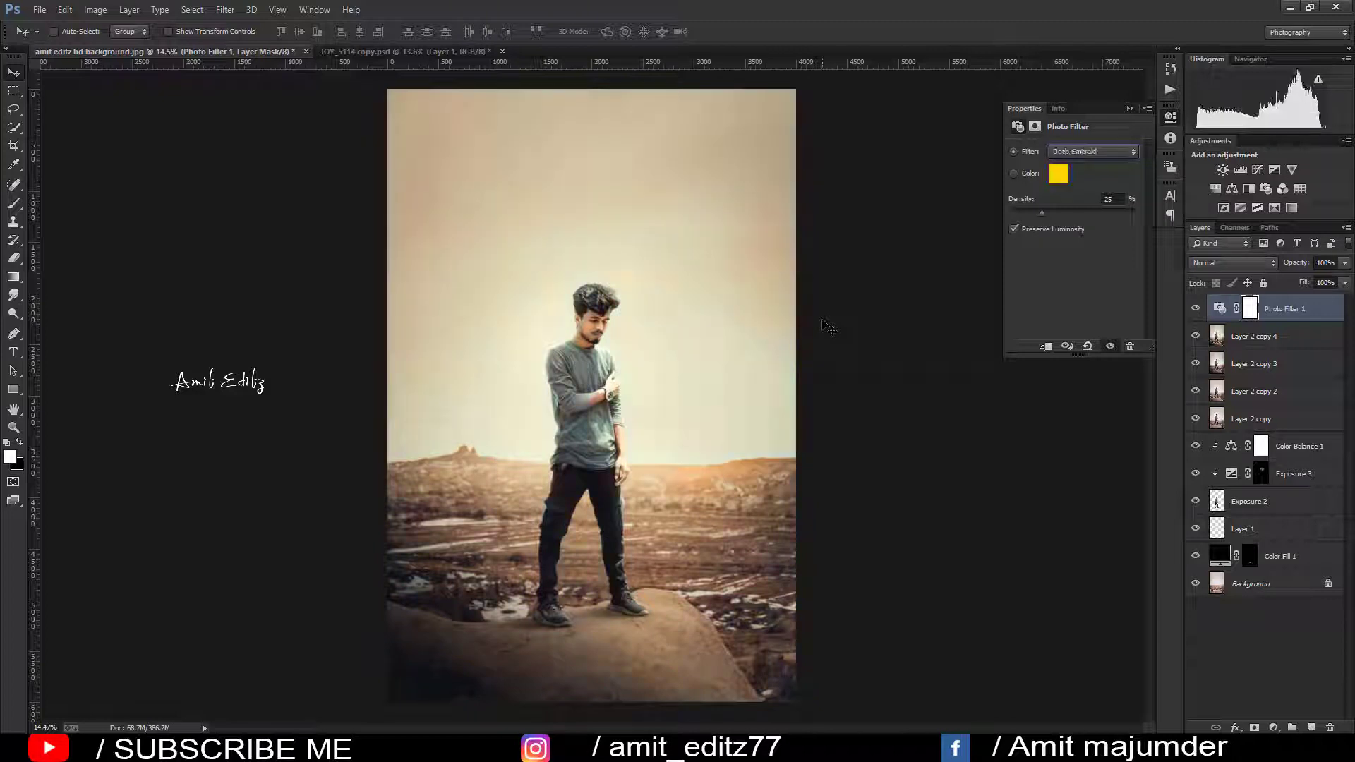
{"action": "key", "text": "Up"}
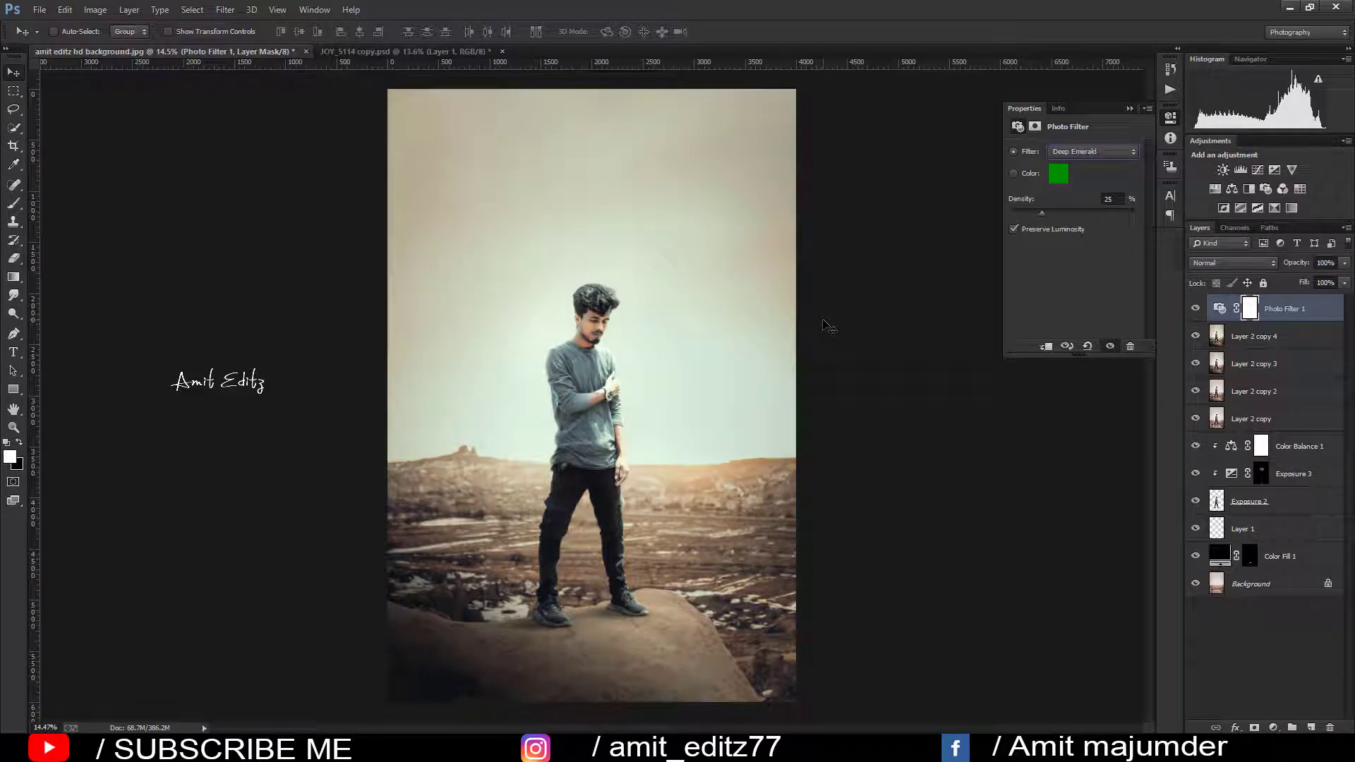
{"action": "key", "text": "Up"}
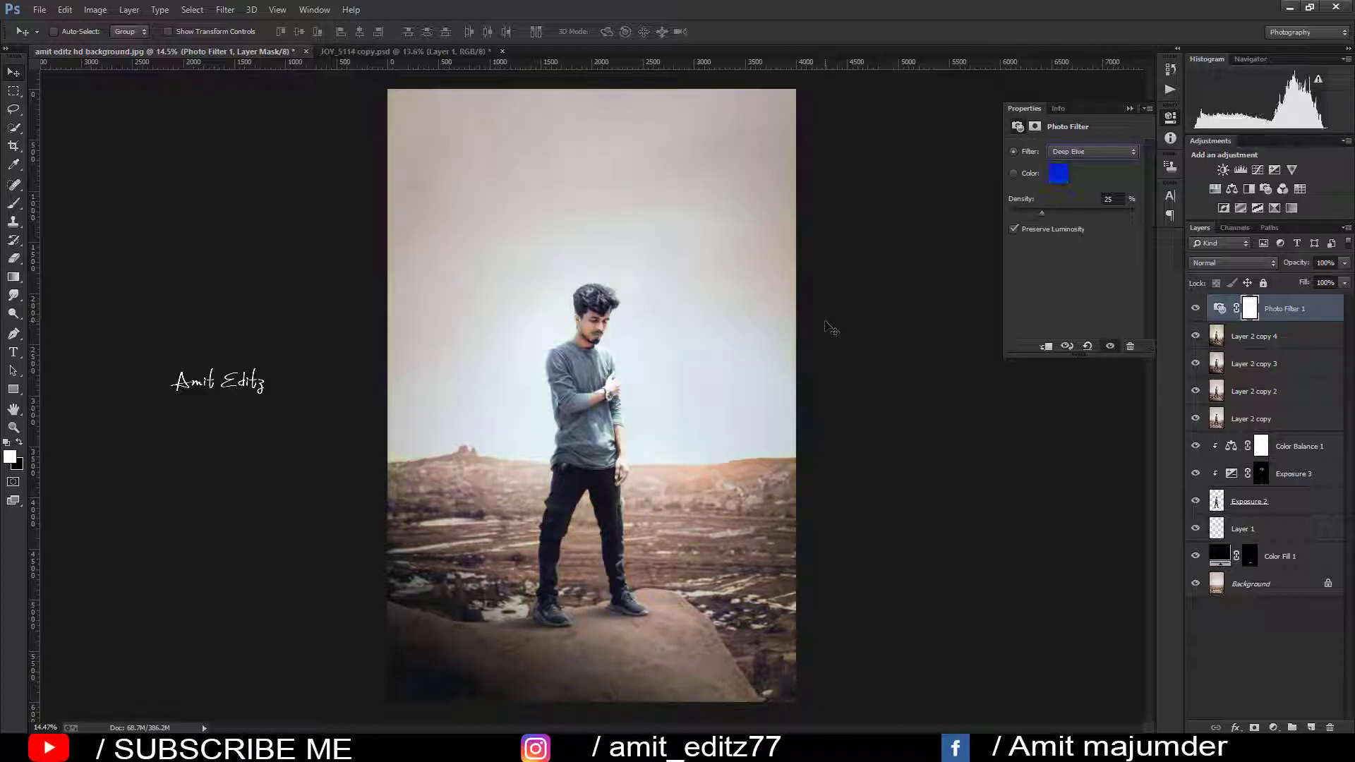
{"action": "key", "text": "Up"}
{"action": "key", "text": "Up"}
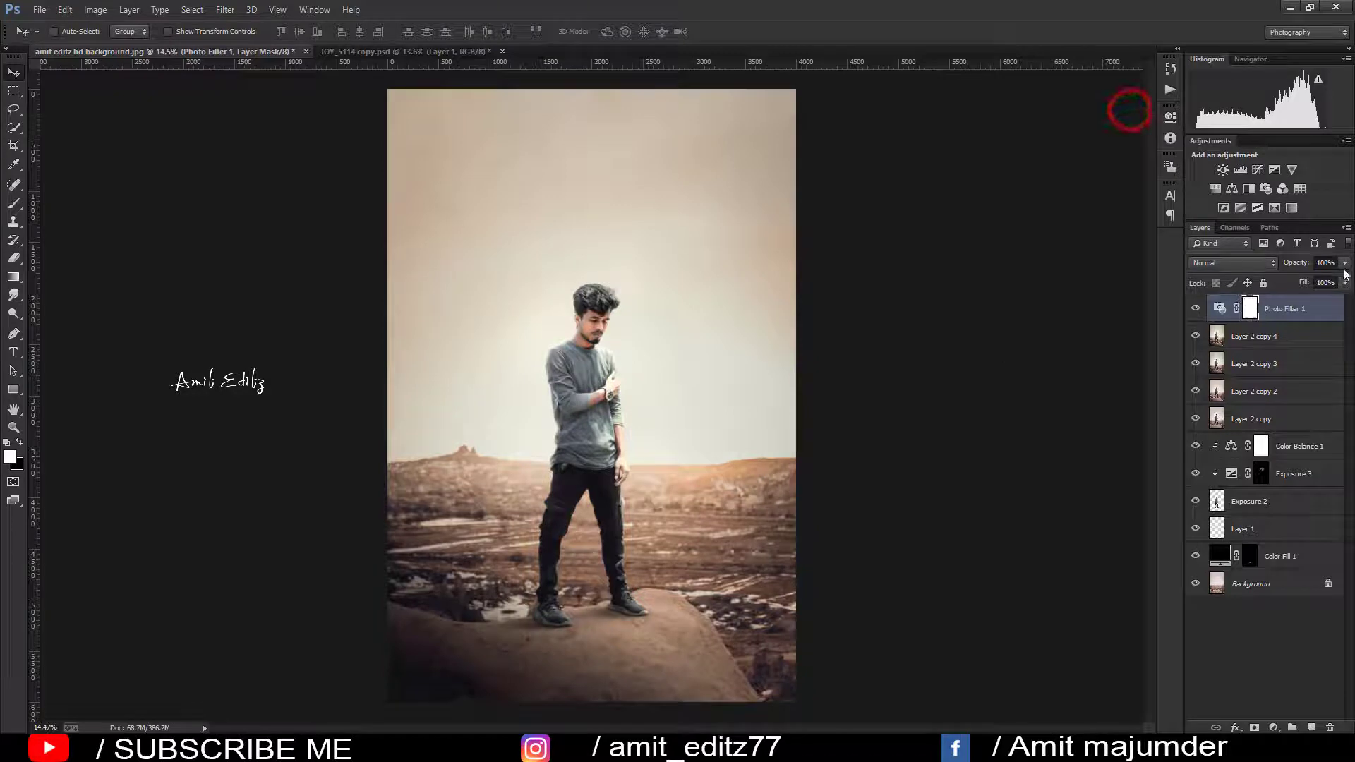
- Weaken the photo filter to about half and merge it with Layer 2 copy 4
{"action": "left_click_drag", "start_coordinate": [1344, 263], "coordinate": [1310, 278]}
{"action": "left_click", "coordinate": [1264, 338], "text": "ctrl"}
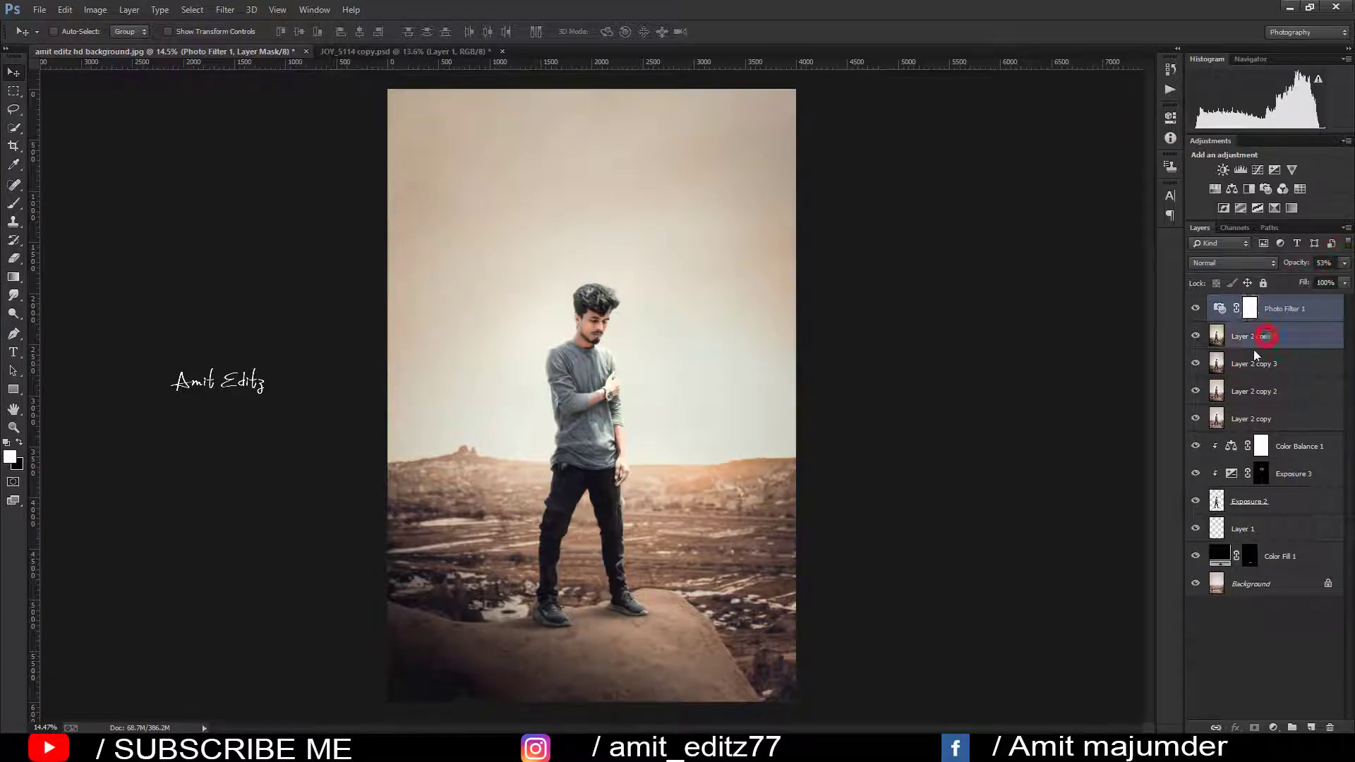
{"action": "right_click", "coordinate": [1264, 339]}
{"action": "left_click", "coordinate": [1124, 515]}
{"action": "key", "text": "ctrl+e"}
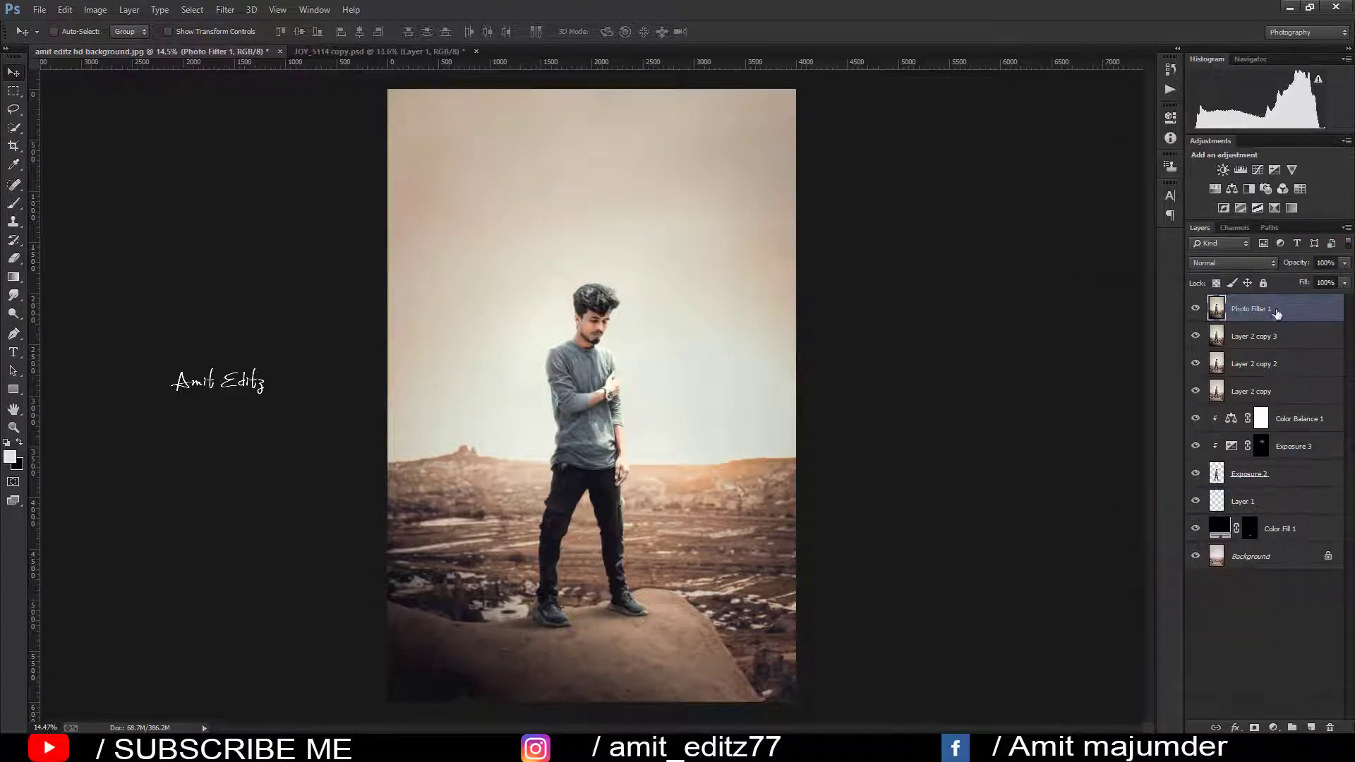
- Duplicate the merged layer, apply High Pass, and blend it in Soft Light
{"action": "left_click_drag", "start_coordinate": [1275, 310], "coordinate": [1310, 728]}
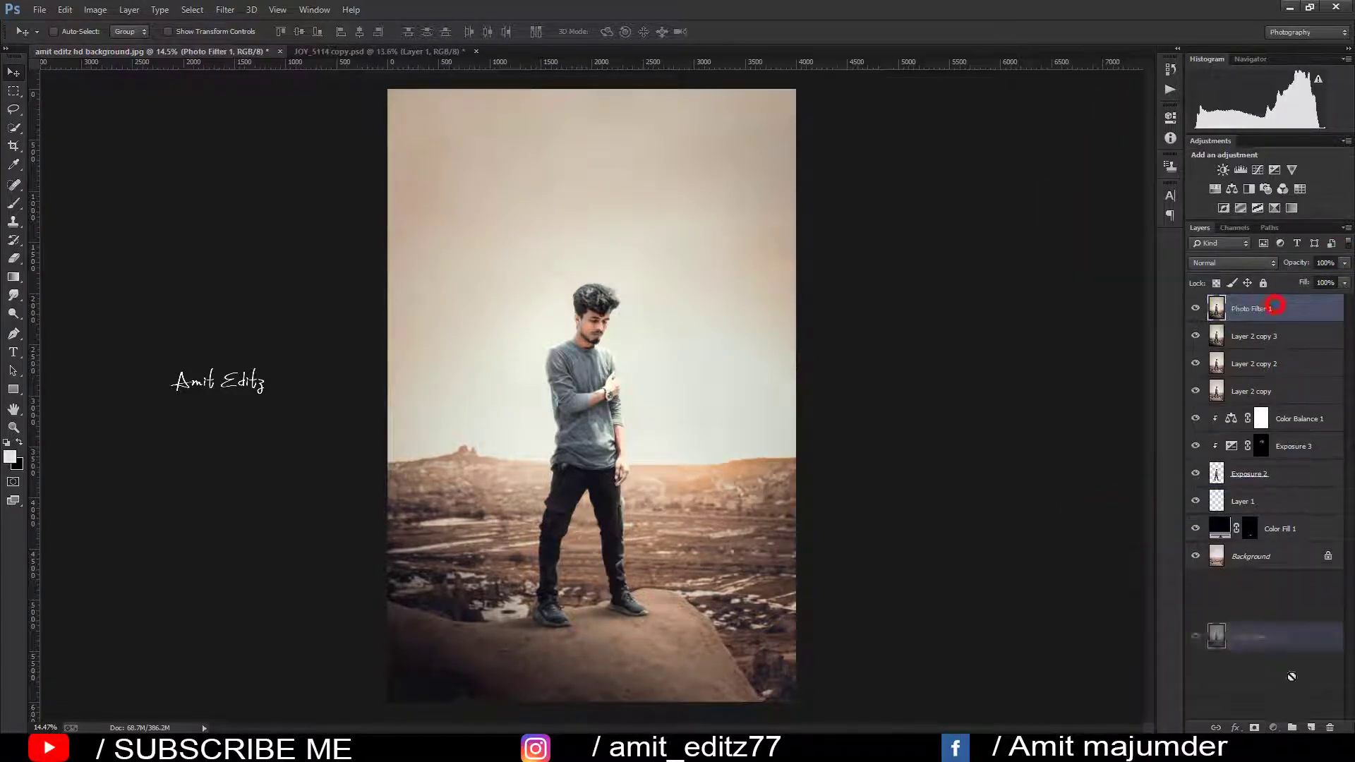
{"action": "left_click", "coordinate": [225, 9]}
{"action": "left_click", "coordinate": [449, 342]}
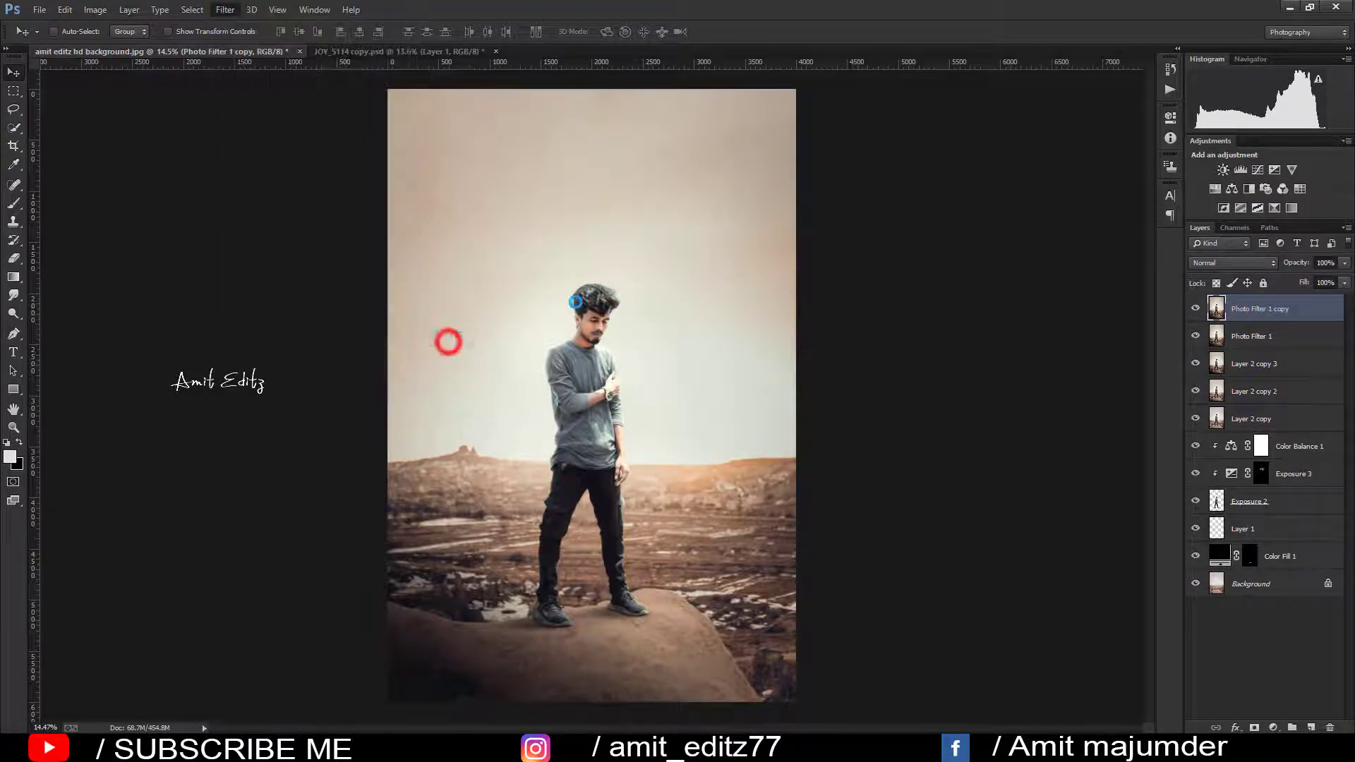
{"action": "left_click", "coordinate": [756, 196]}
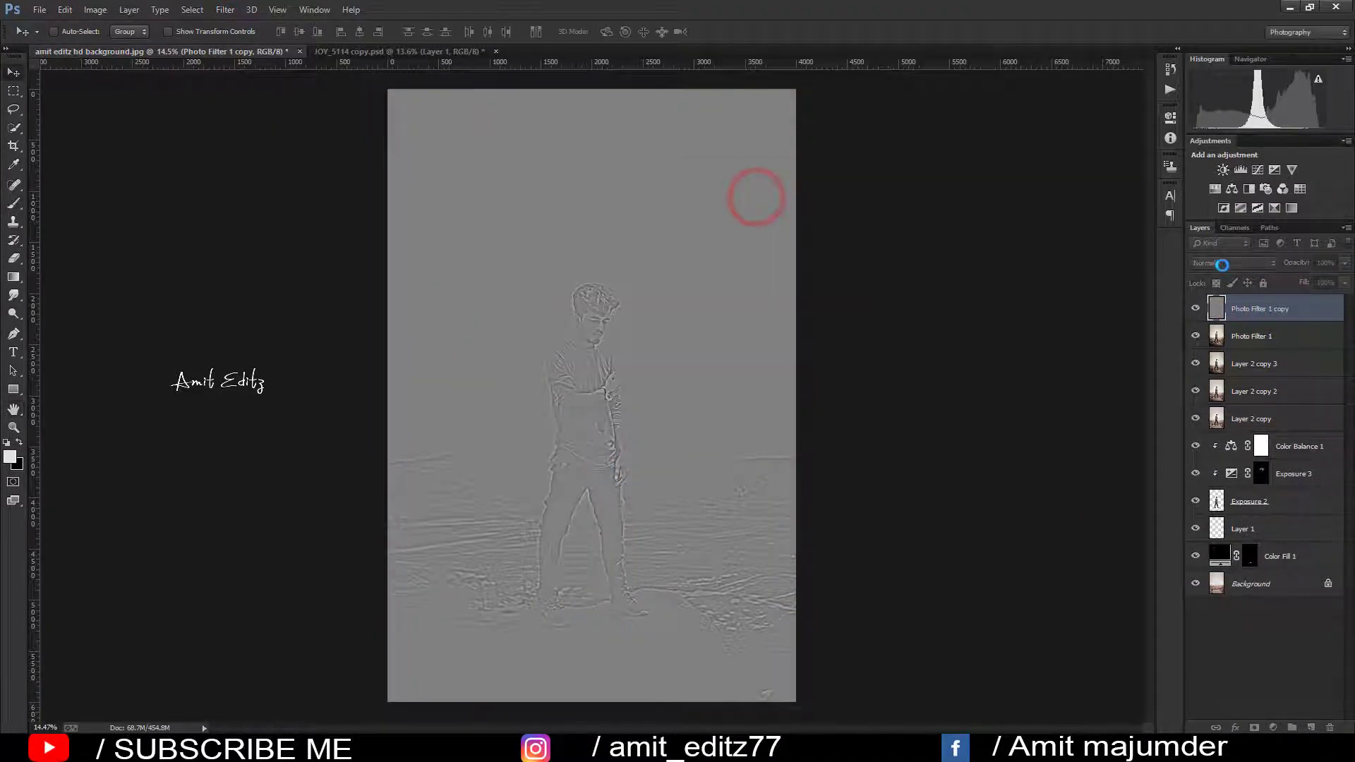
{"action": "left_click", "coordinate": [1222, 265]}
{"action": "left_click", "coordinate": [1212, 460]}
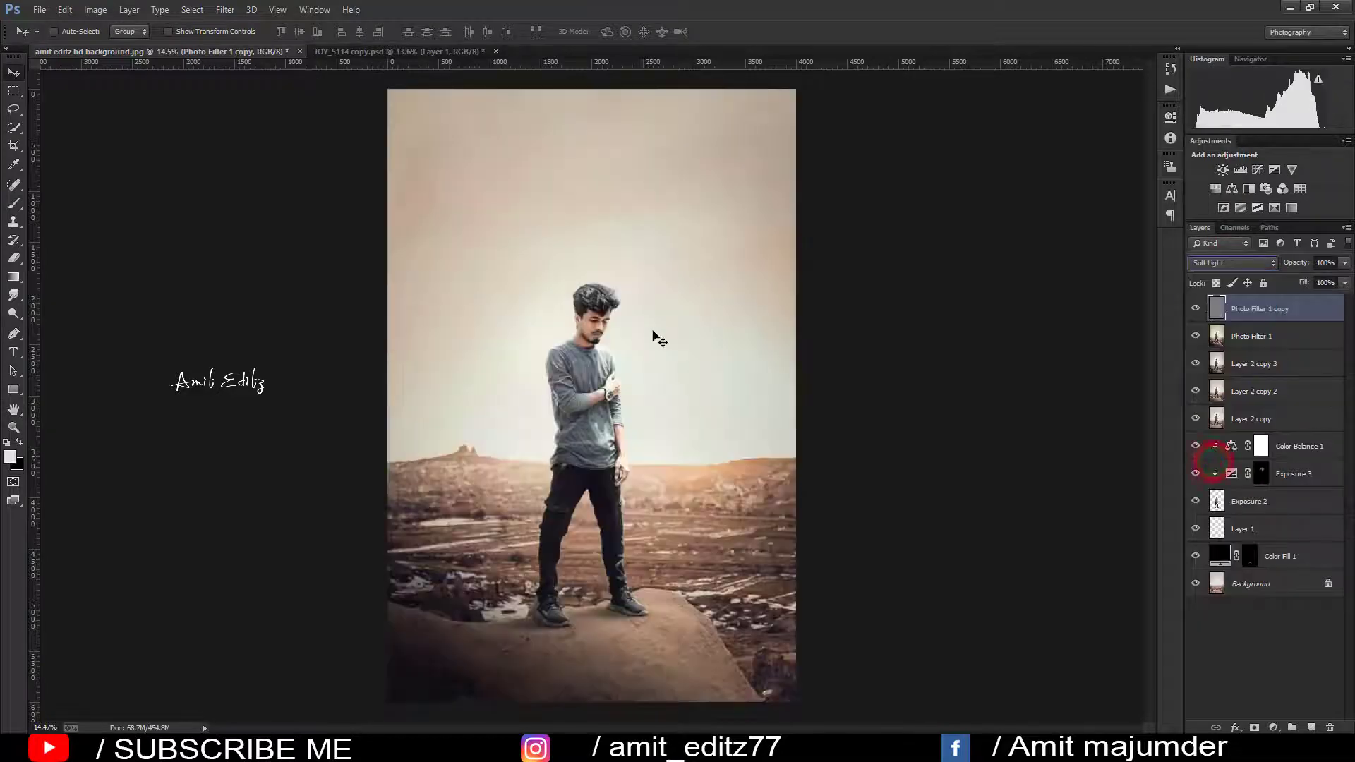
{"action": "left_click_drag", "start_coordinate": [579, 332], "coordinate": [607, 313]}
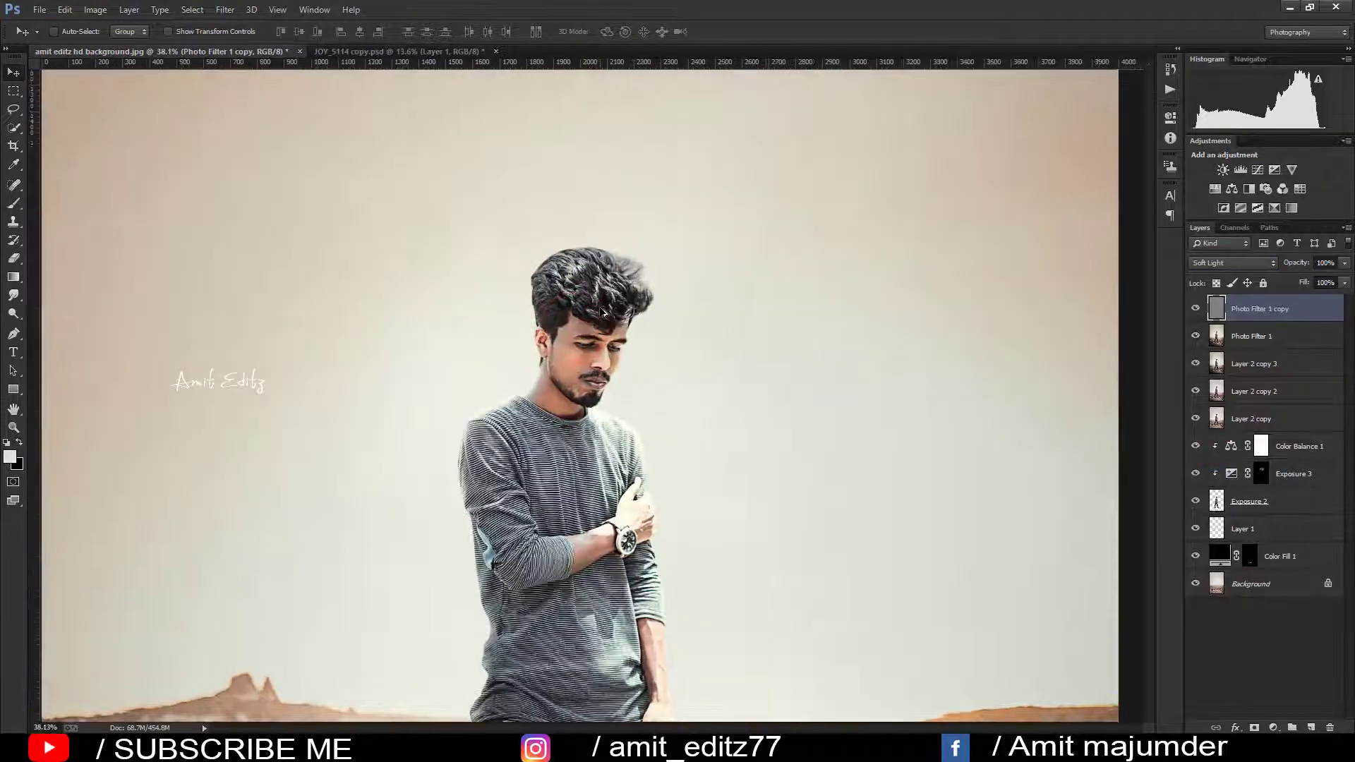
{"action": "scroll", "coordinate": [606, 313], "scroll_direction": "down", "scroll_amount": 5}
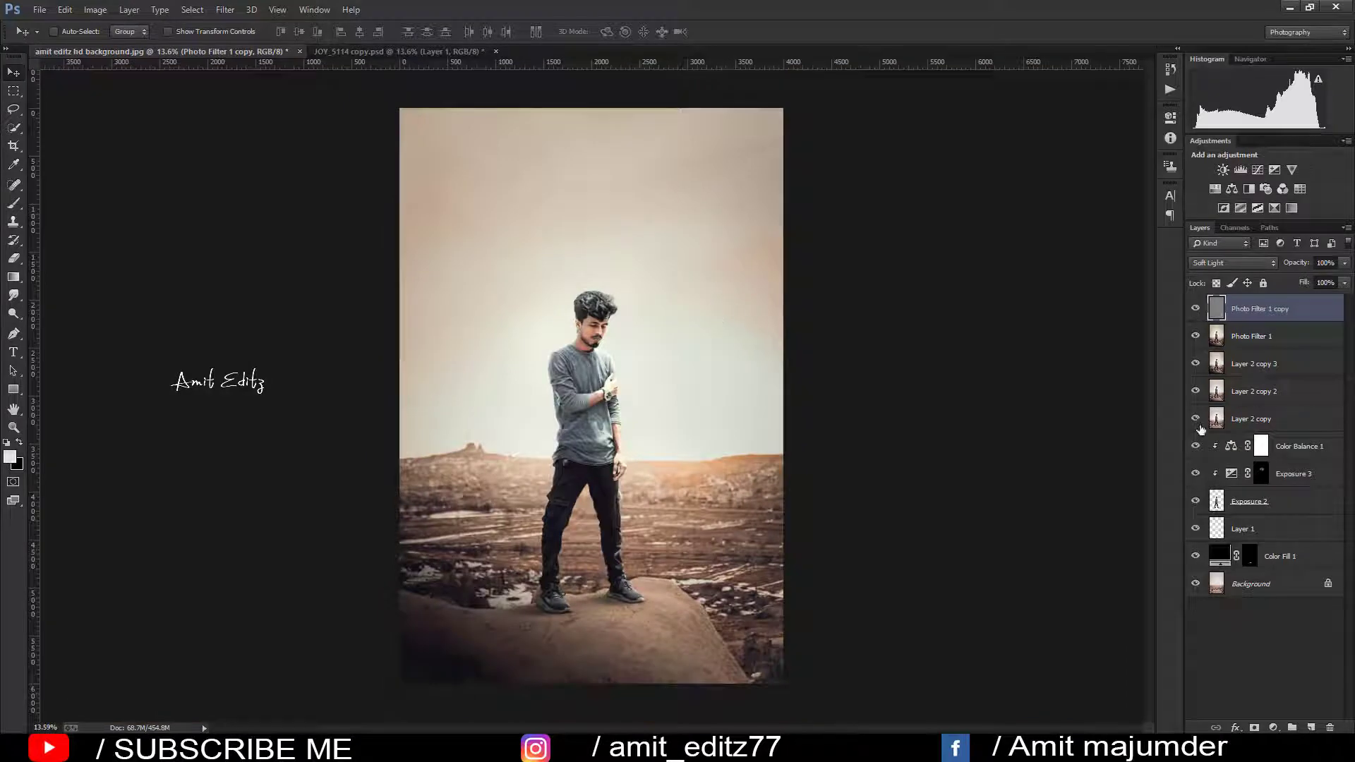
- Merge the high-pass layer into Photo Filter 1 and inspect the sharpened result
{"action": "left_click", "coordinate": [1257, 345], "text": "ctrl"}
{"action": "right_click", "coordinate": [1249, 340]}
{"action": "left_click", "coordinate": [1133, 513]}
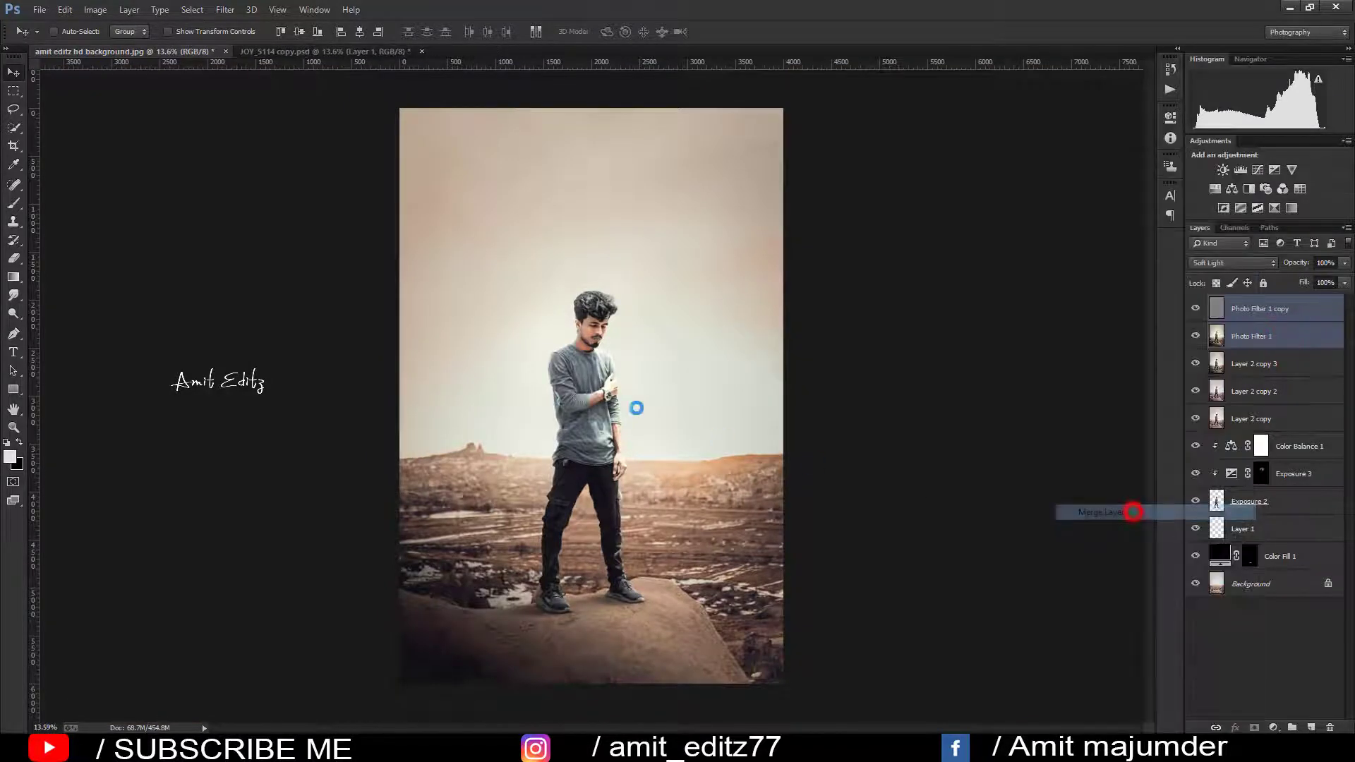
{"action": "scroll", "coordinate": [613, 393], "scroll_direction": "up", "scroll_amount": 2}
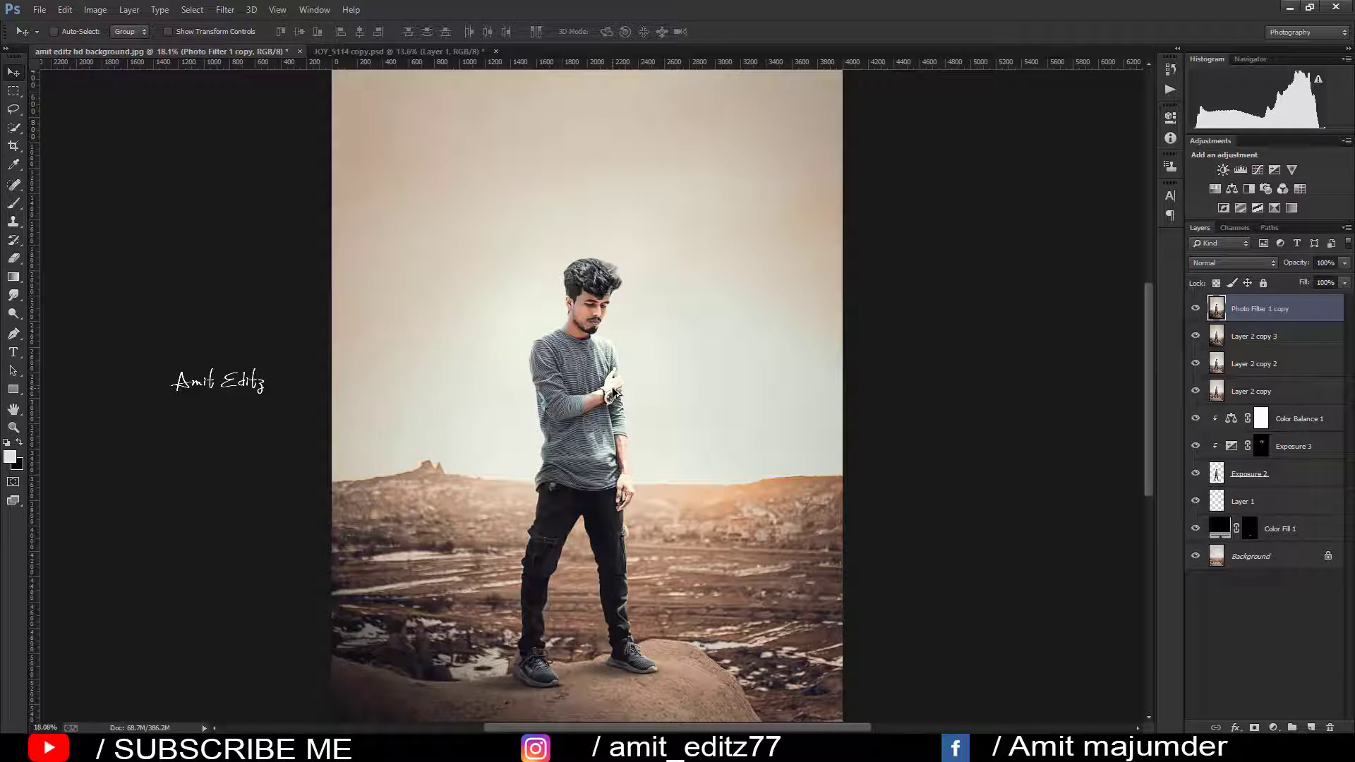
{"action": "scroll", "coordinate": [286, 123], "scroll_direction": "down", "scroll_amount": 3}
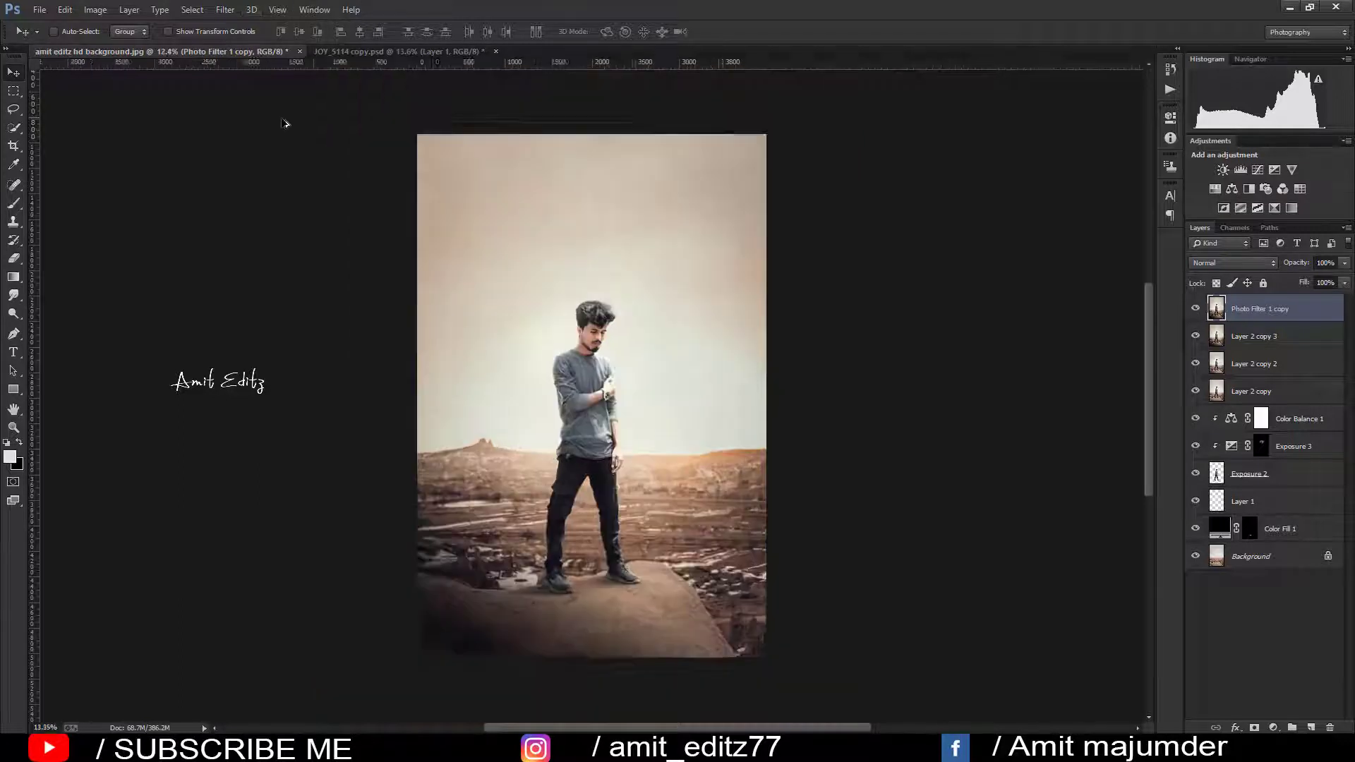
{"action": "scroll", "coordinate": [286, 122], "scroll_direction": "down", "scroll_amount": 1}
{"action": "scroll", "coordinate": [577, 388], "scroll_direction": "up", "scroll_amount": 1}
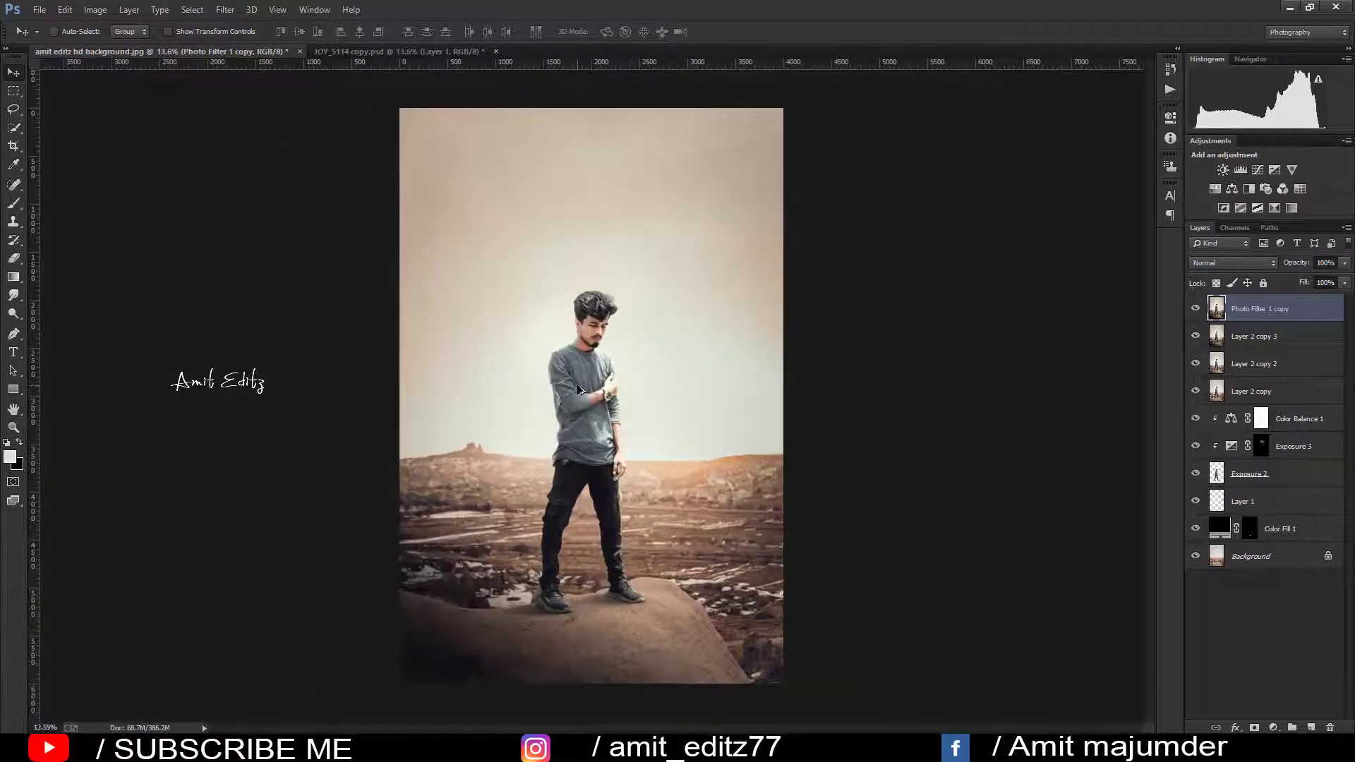
{"action": "scroll", "coordinate": [577, 389], "scroll_direction": "up", "scroll_amount": 1}
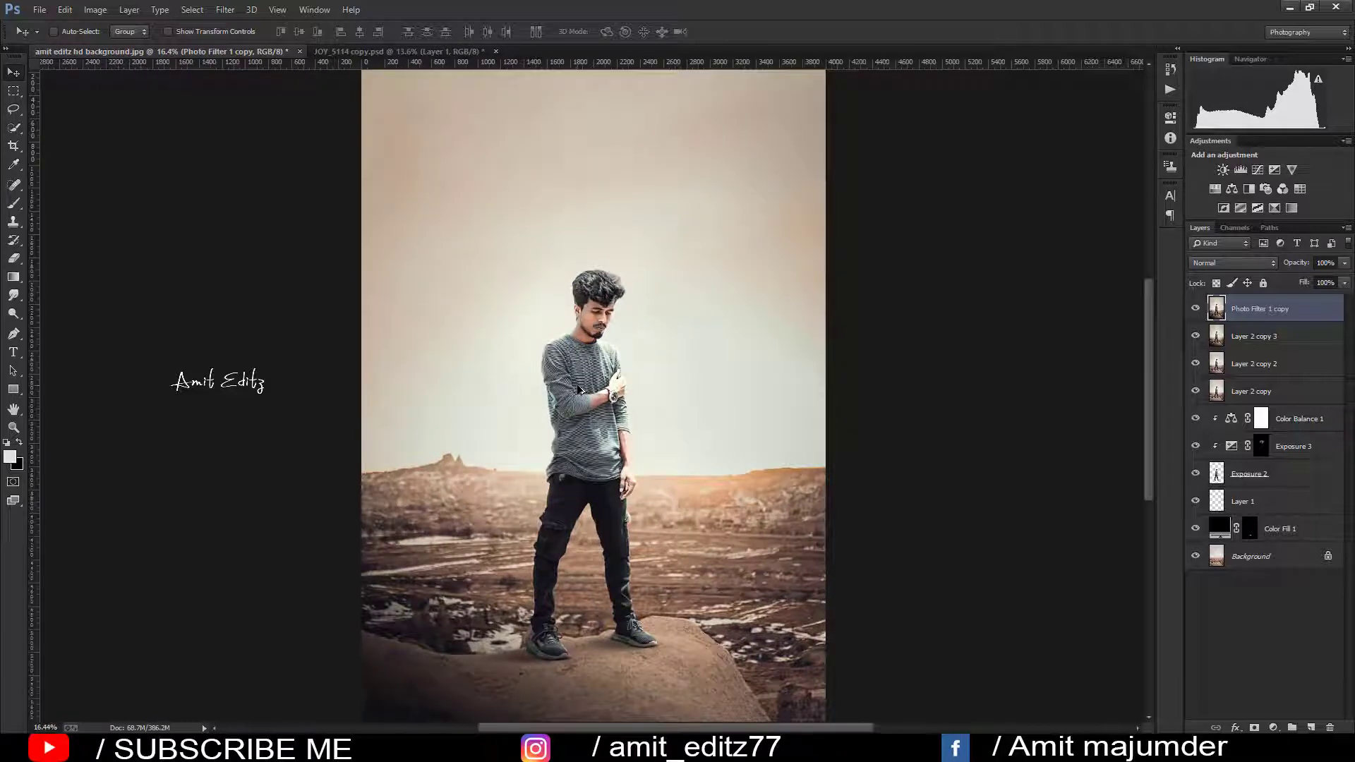
{"action": "scroll", "coordinate": [577, 388], "scroll_direction": "up", "scroll_amount": 1}
{"action": "scroll", "coordinate": [578, 386], "scroll_direction": "up", "scroll_amount": 1}
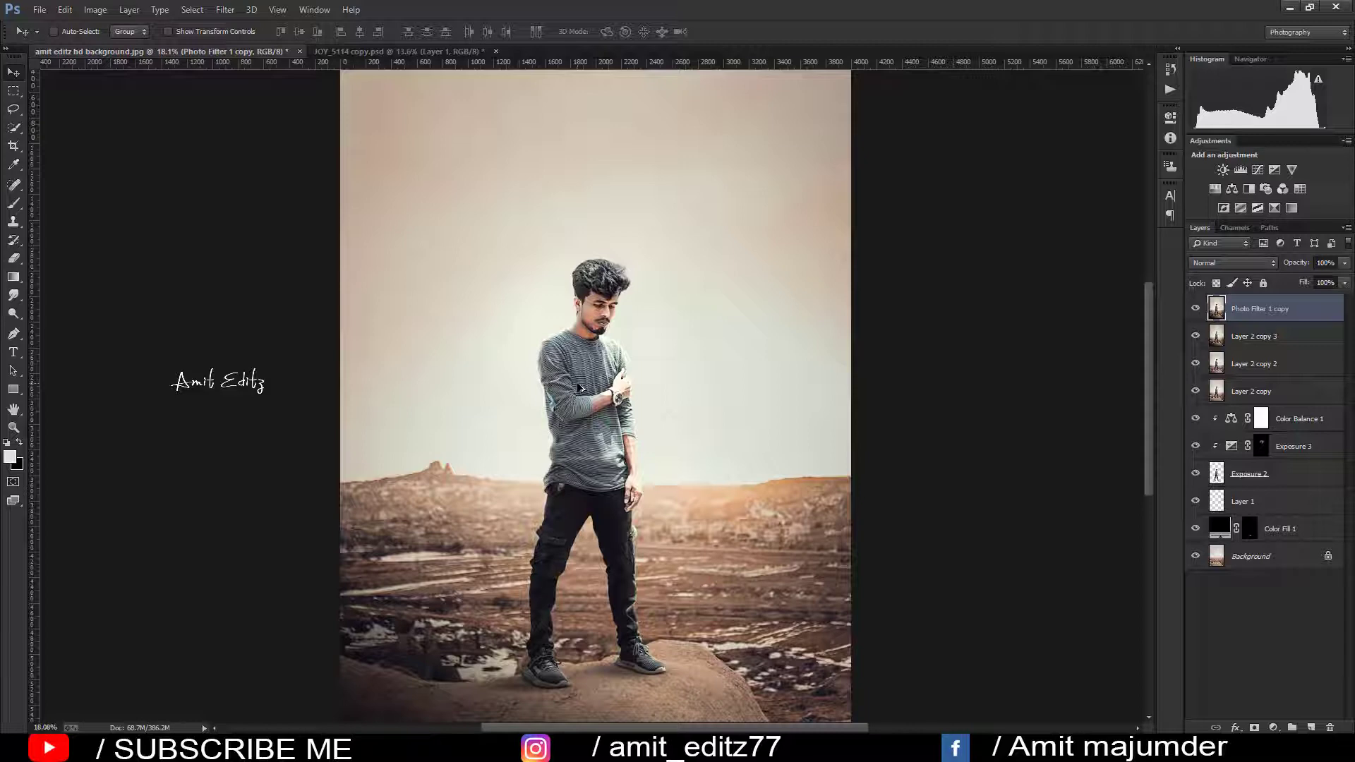
{"action": "scroll", "coordinate": [616, 301], "scroll_direction": "up", "scroll_amount": 5}
- Dodge the man's face and neck with an enlarged brush
{"action": "scroll", "coordinate": [616, 301], "scroll_direction": "up", "scroll_amount": 3}
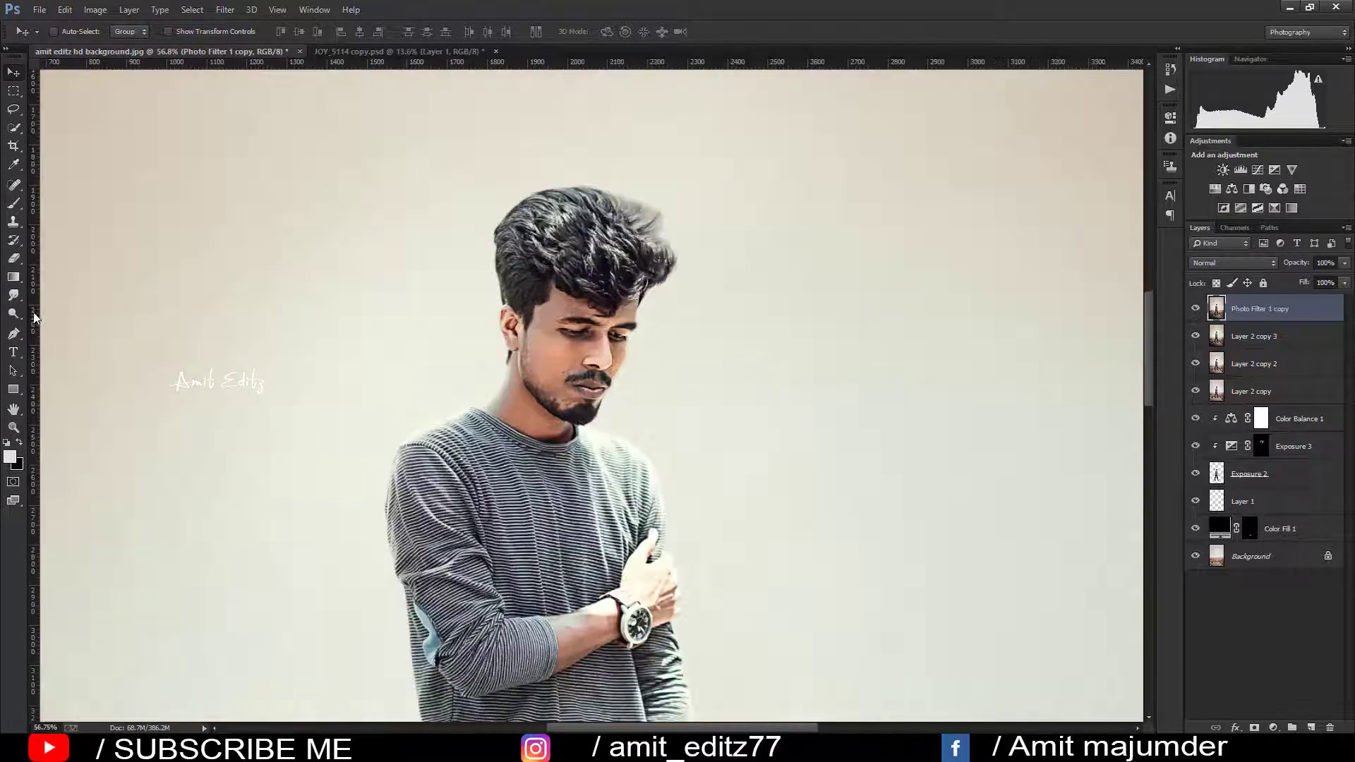
{"action": "key", "text": "o"}
{"action": "key", "text": "bracketright"}
{"action": "key", "text": "bracketright"}
{"action": "key", "text": "bracketright"}
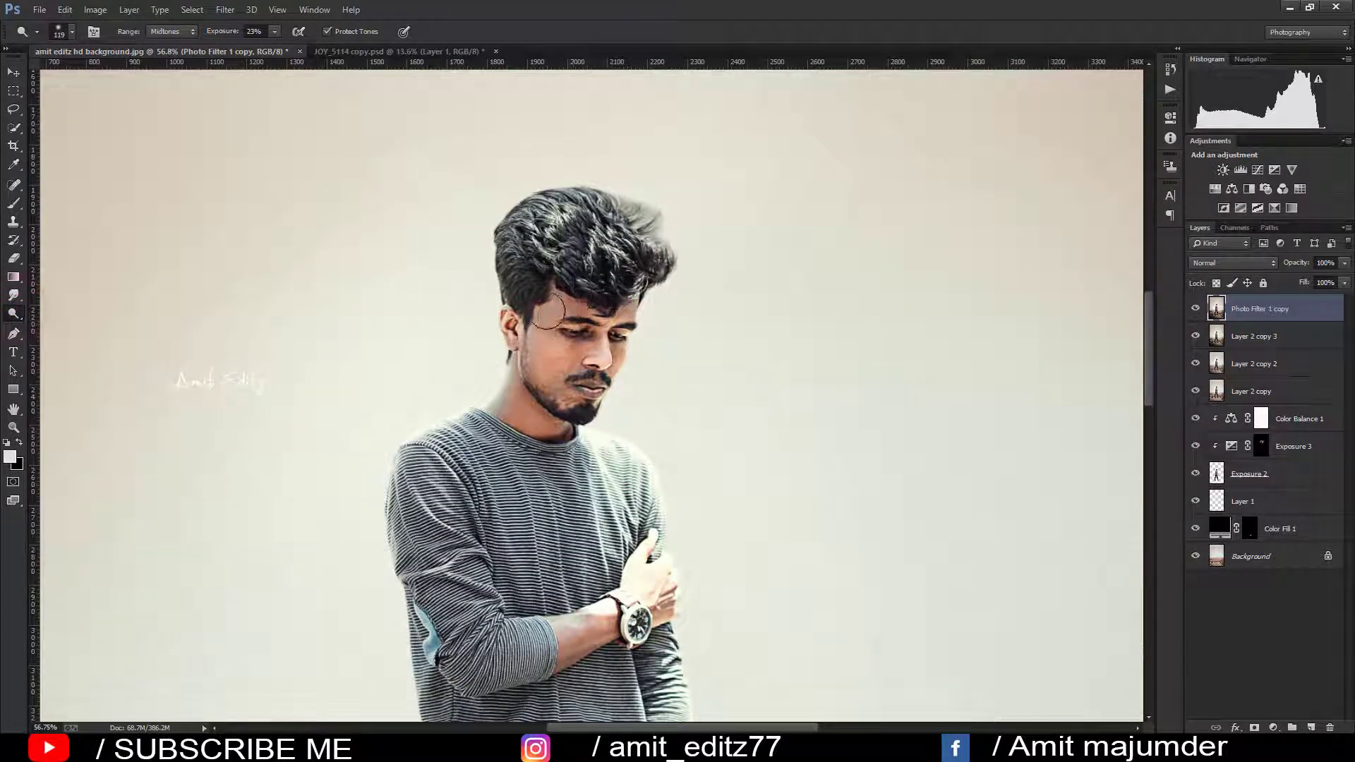
{"action": "left_click_drag", "start_coordinate": [562, 339], "coordinate": [554, 409]}
{"action": "scroll", "coordinate": [554, 410], "scroll_direction": "down", "scroll_amount": 2}
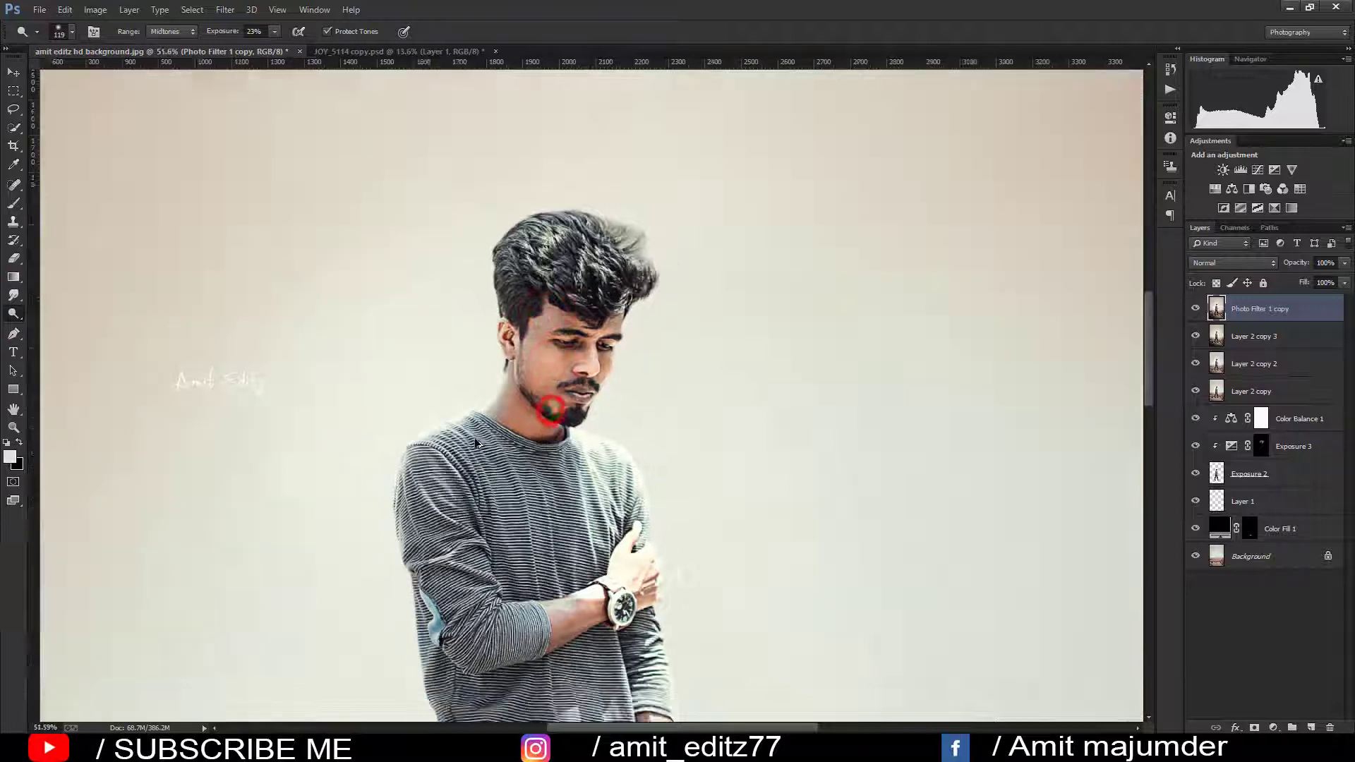
{"action": "scroll", "coordinate": [554, 410], "scroll_direction": "down", "scroll_amount": 3}
{"action": "scroll", "coordinate": [474, 434], "scroll_direction": "down", "scroll_amount": 3}
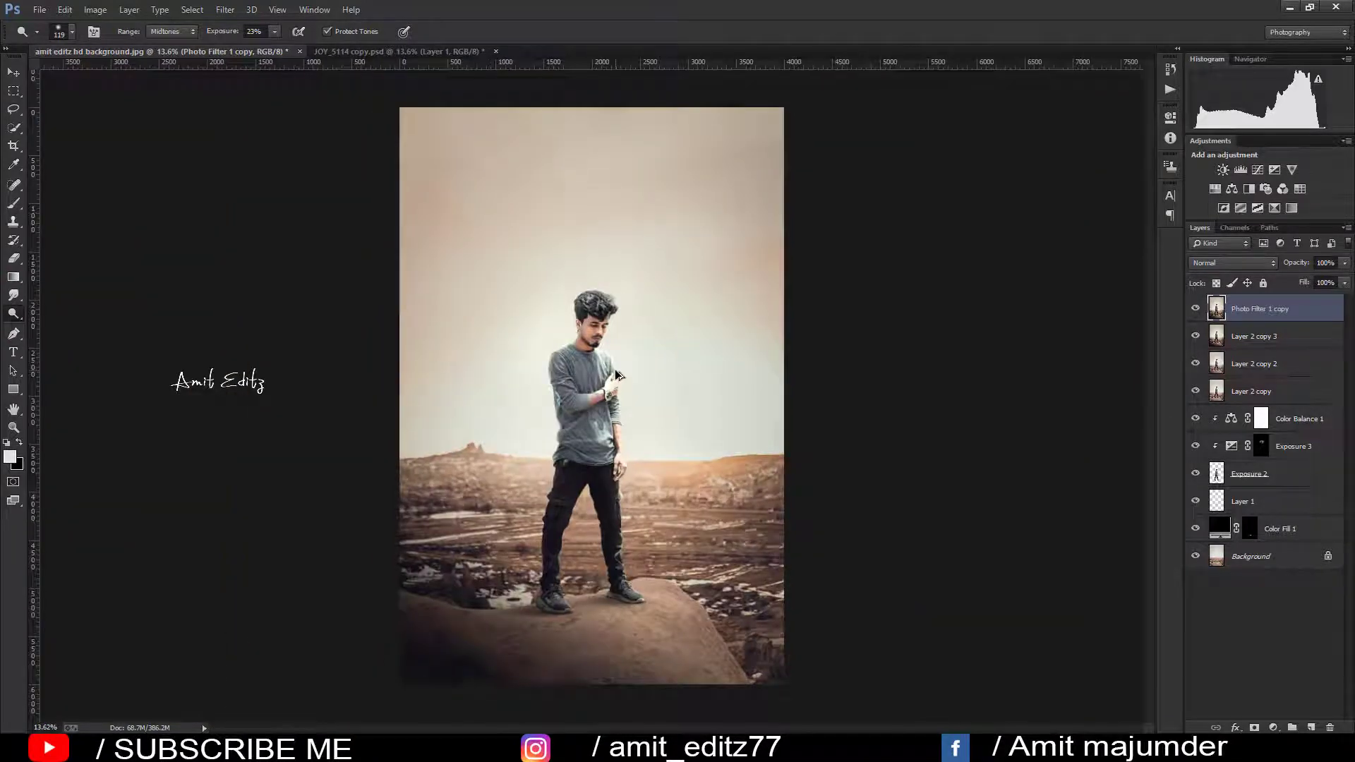
{"action": "scroll", "coordinate": [635, 421], "scroll_direction": "up", "scroll_amount": 2}
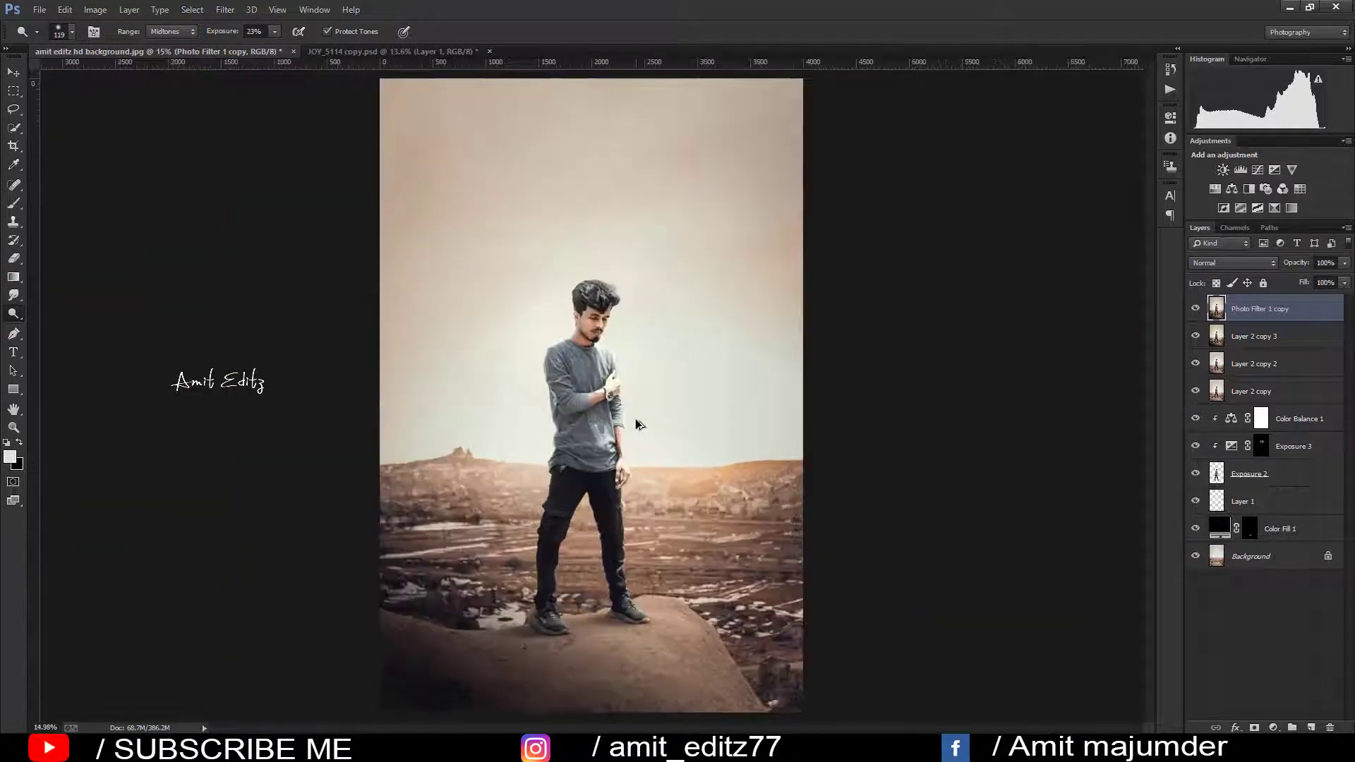
{"action": "scroll", "coordinate": [635, 603], "scroll_direction": "down", "scroll_amount": 1}
{"action": "scroll", "coordinate": [635, 603], "scroll_direction": "down", "scroll_amount": 1}
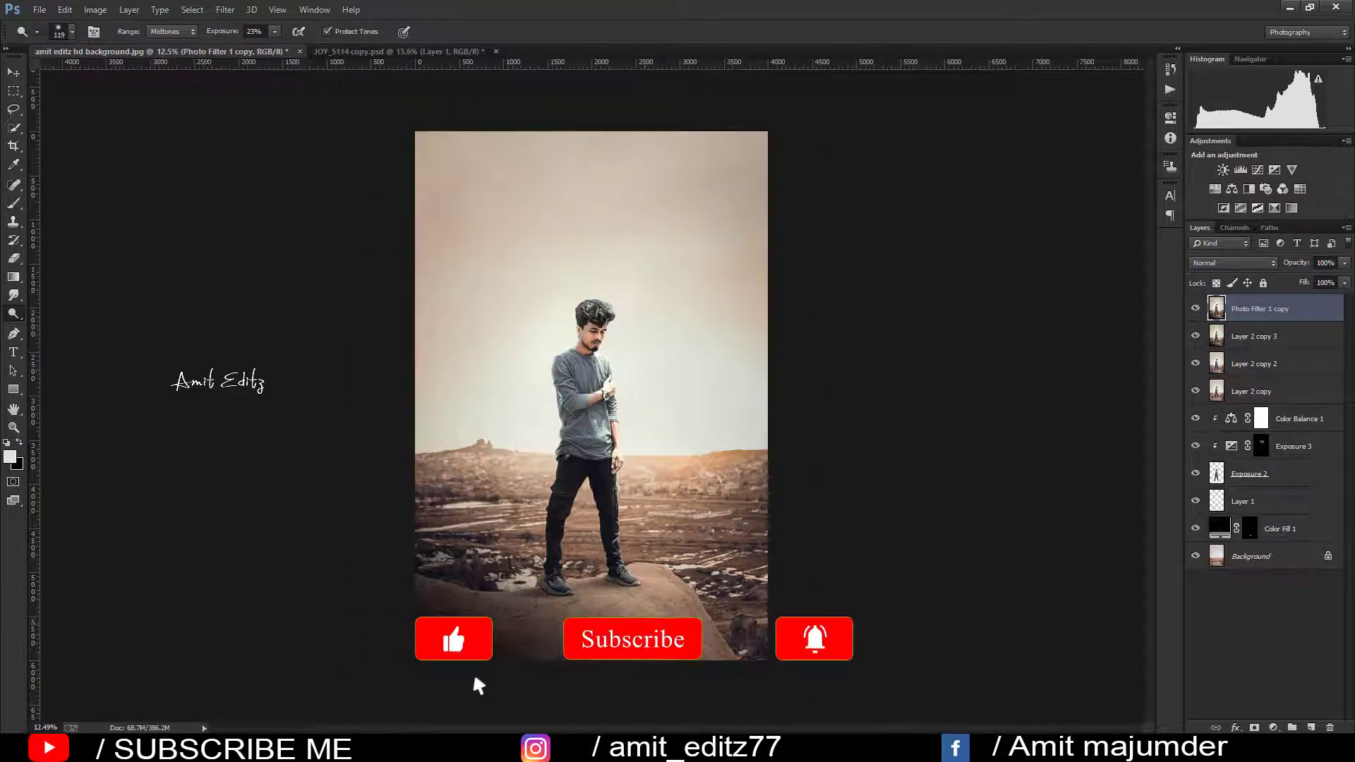
{"action": "scroll", "coordinate": [592, 621], "scroll_direction": "up", "scroll_amount": 4}
- Burn the rock around the man's shoes to darken it
{"action": "right_click", "coordinate": [13, 314]}
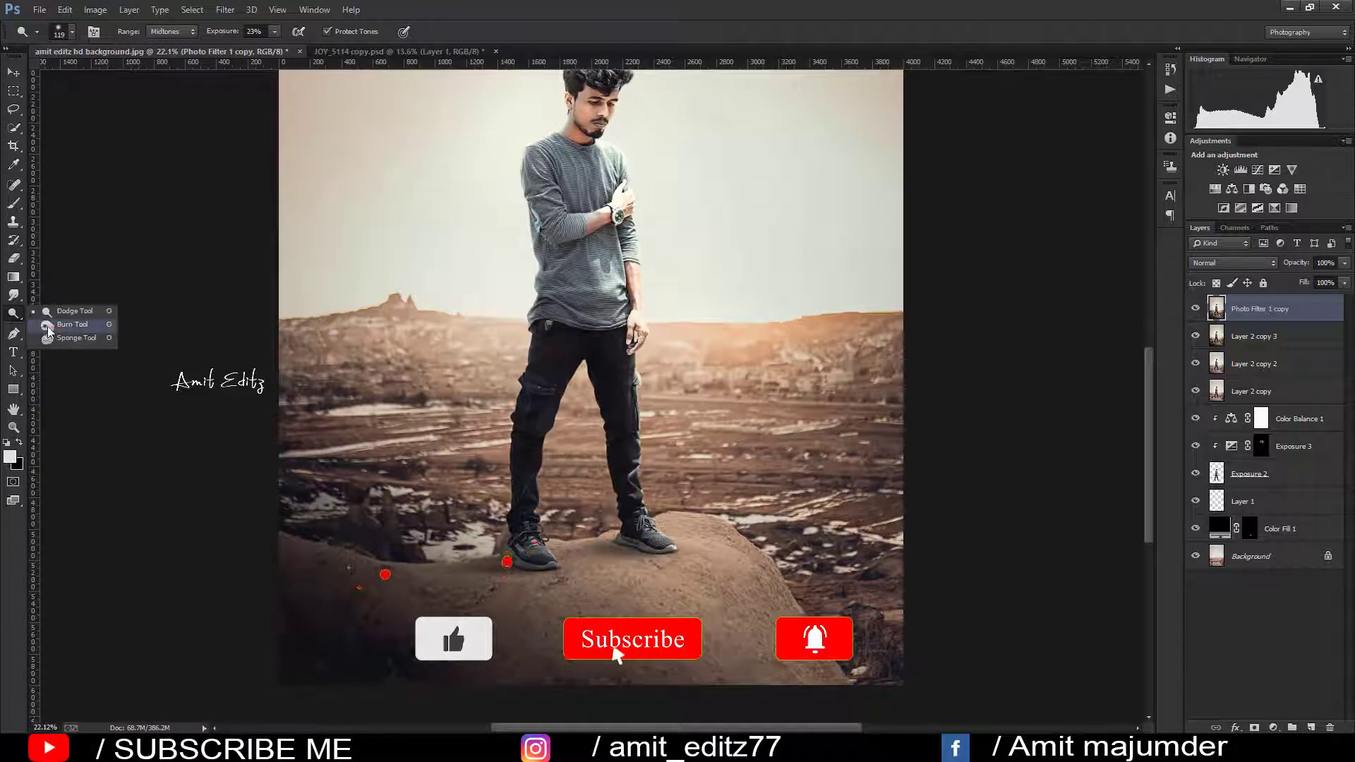
{"action": "left_click", "coordinate": [48, 324]}
{"action": "scroll", "coordinate": [545, 568], "scroll_direction": "up", "scroll_amount": 2}
{"action": "left_click", "coordinate": [522, 565]}
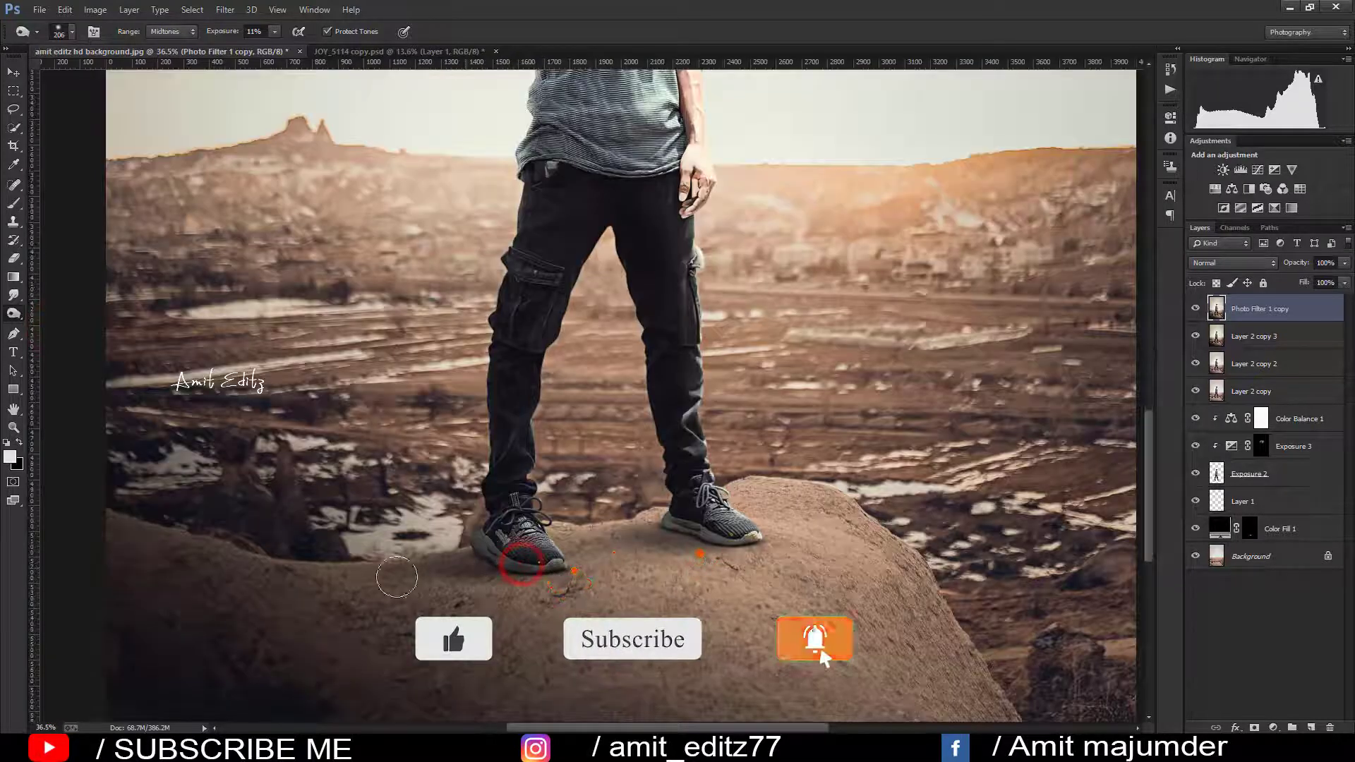
{"action": "left_click_drag", "start_coordinate": [614, 540], "coordinate": [740, 573]}
{"action": "left_click_drag", "start_coordinate": [564, 579], "coordinate": [633, 573]}
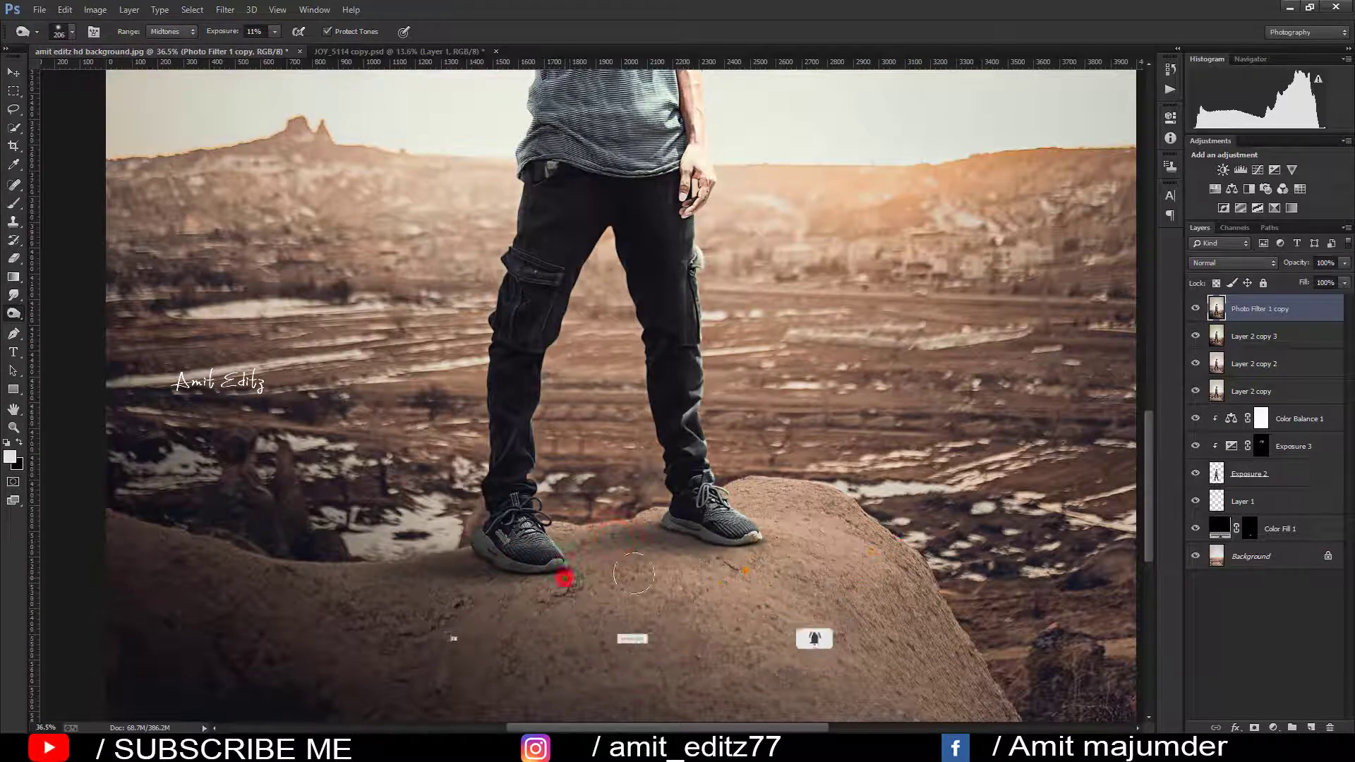
{"action": "left_click", "coordinate": [641, 577]}
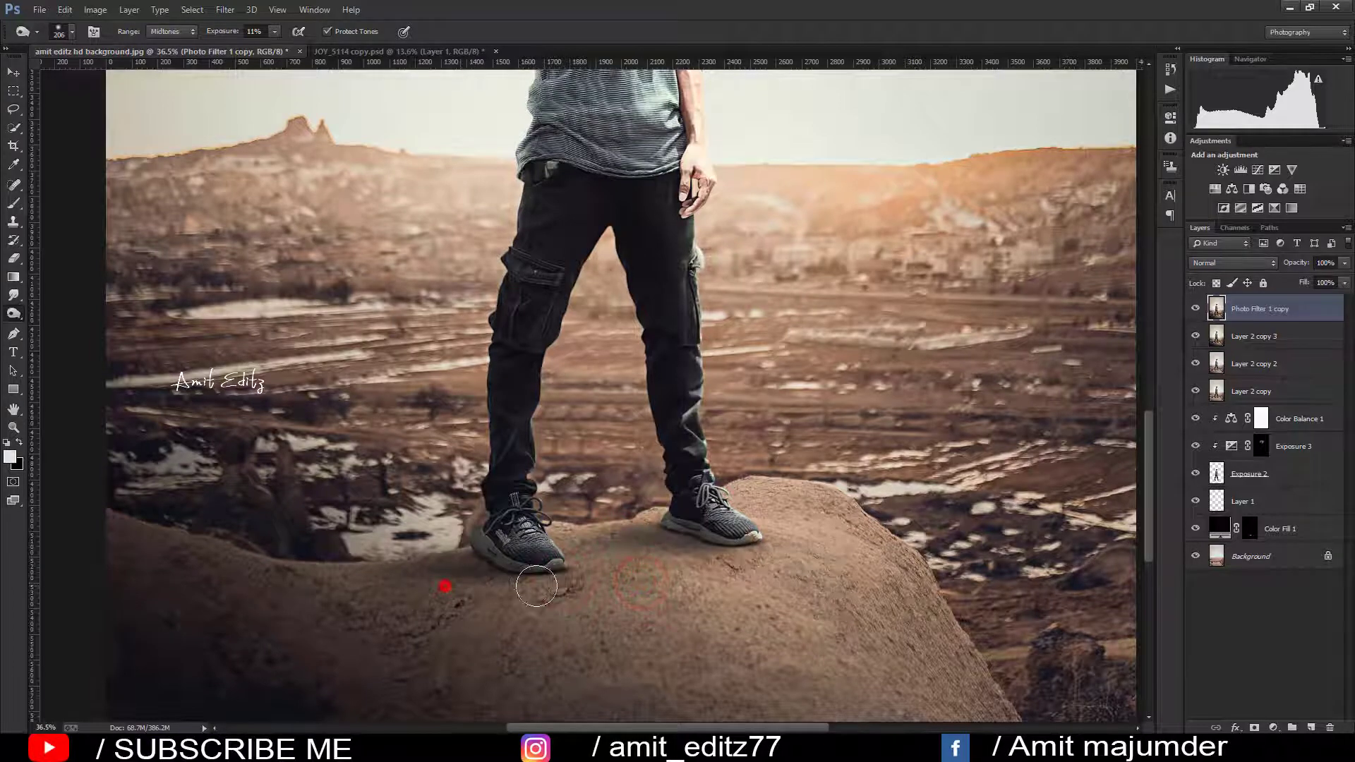
{"action": "left_click", "coordinate": [550, 581]}
{"action": "scroll", "coordinate": [543, 578], "scroll_direction": "down", "scroll_amount": 3}
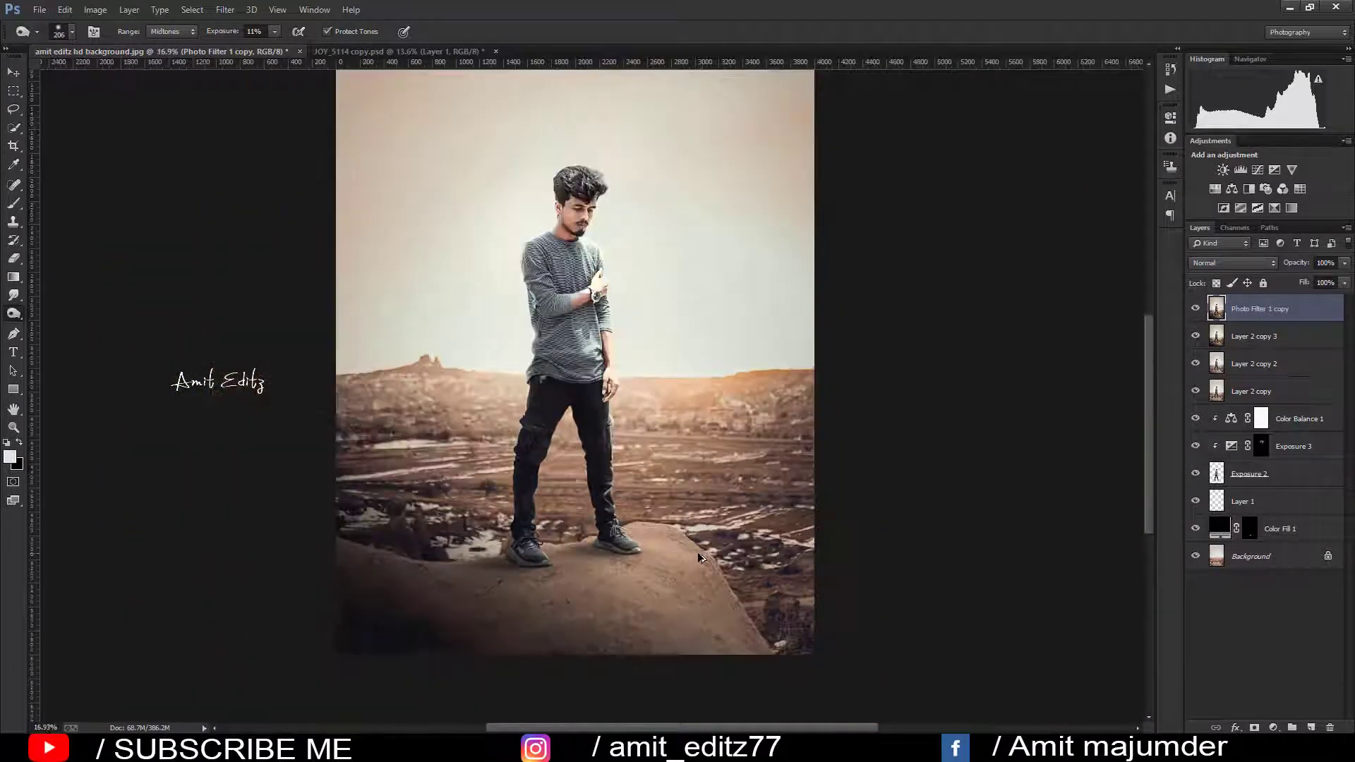
{"action": "scroll", "coordinate": [697, 552], "scroll_direction": "down", "scroll_amount": 2}
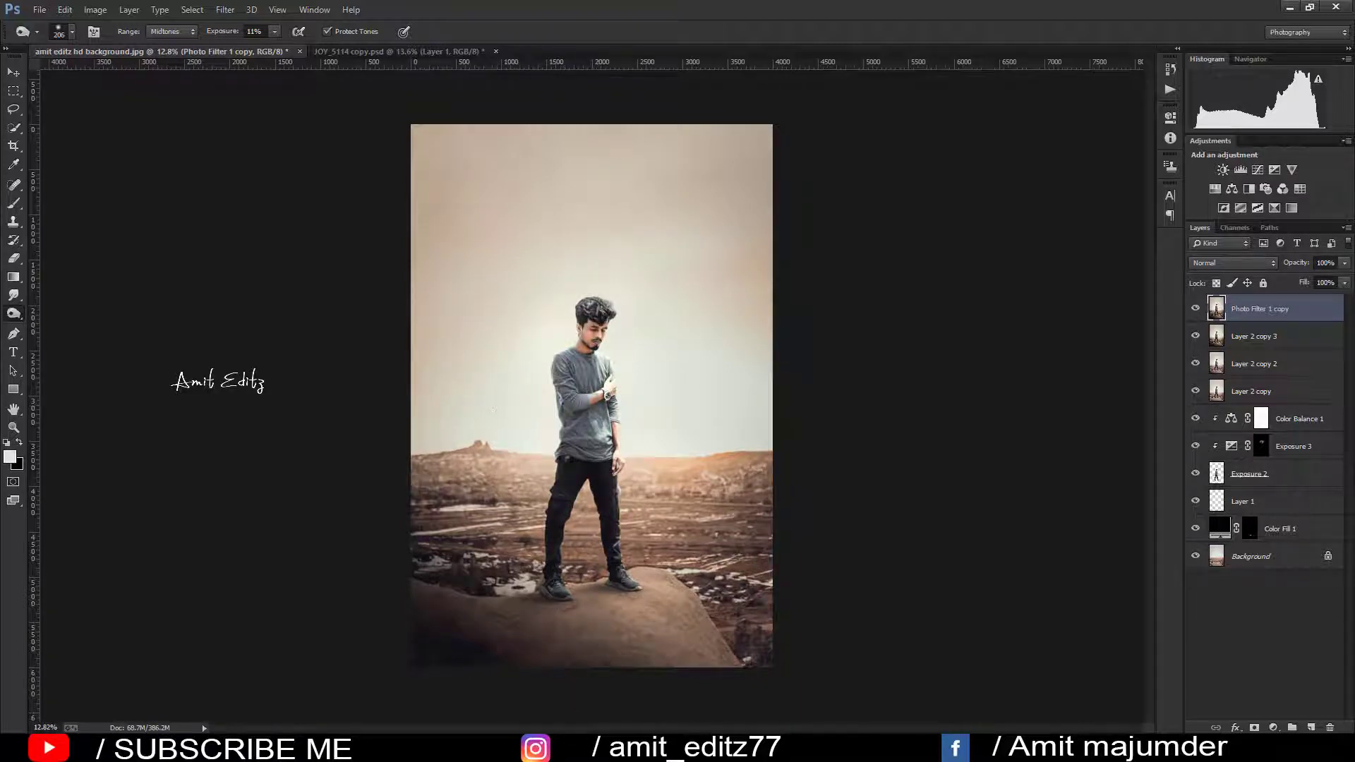
- Flatten the image into one Background layer and compare it with the JOY_5114 copy.psd original
{"action": "right_click", "coordinate": [1261, 319]}
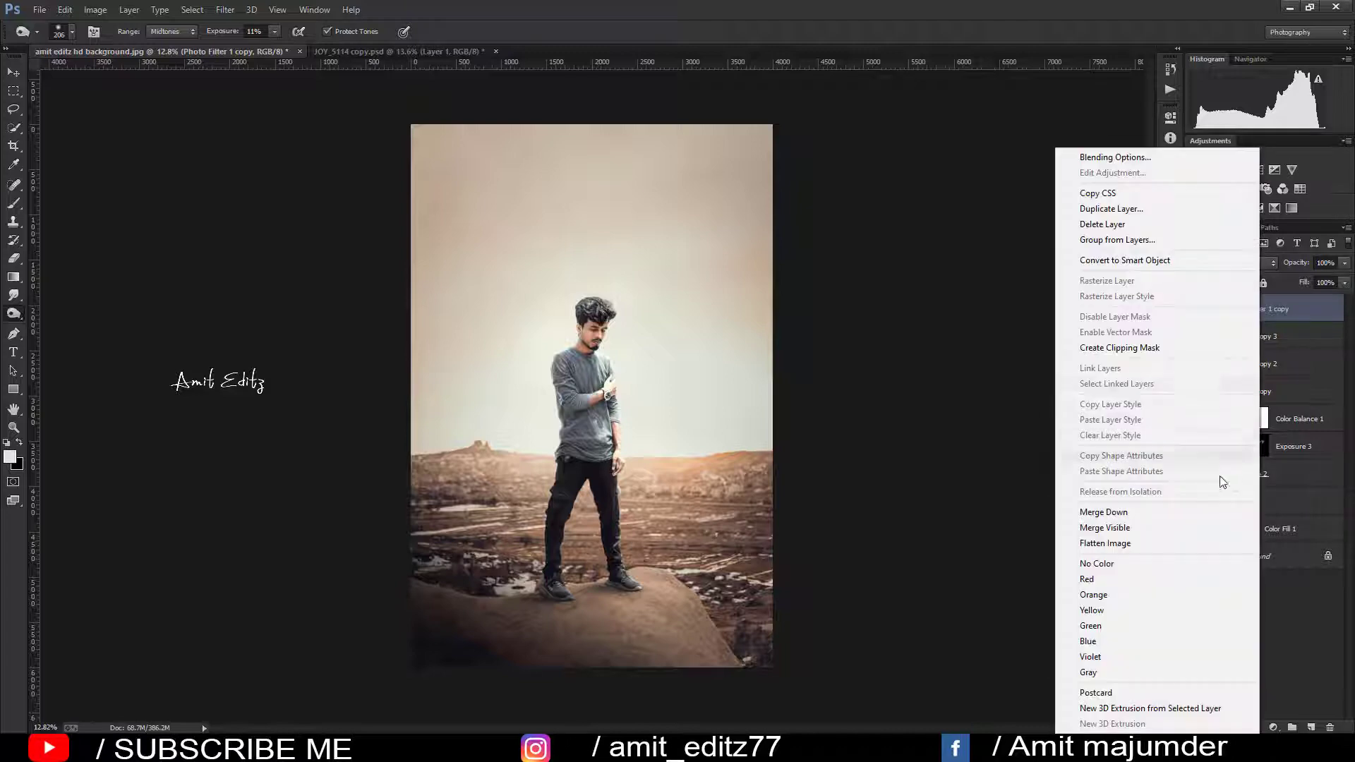
{"action": "left_click", "coordinate": [1135, 522]}
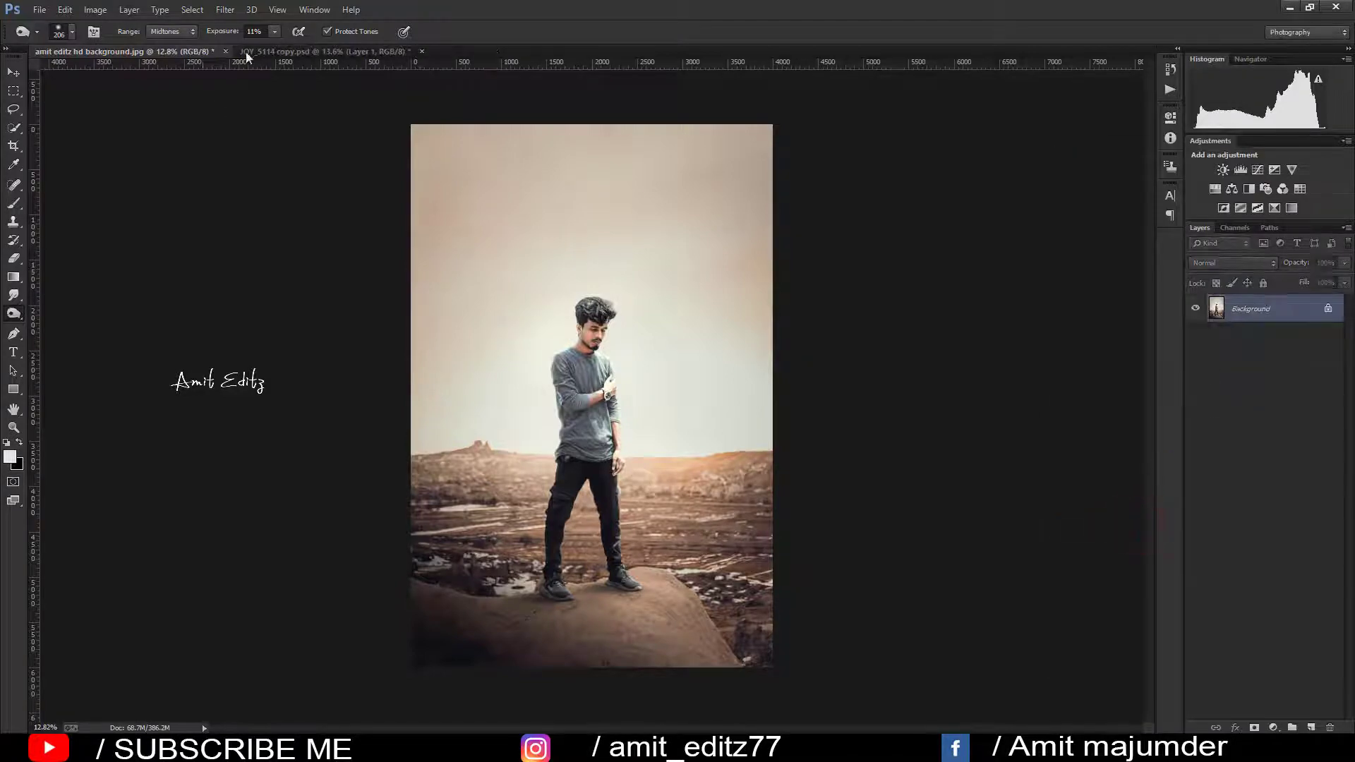
{"action": "left_click", "coordinate": [272, 51]}
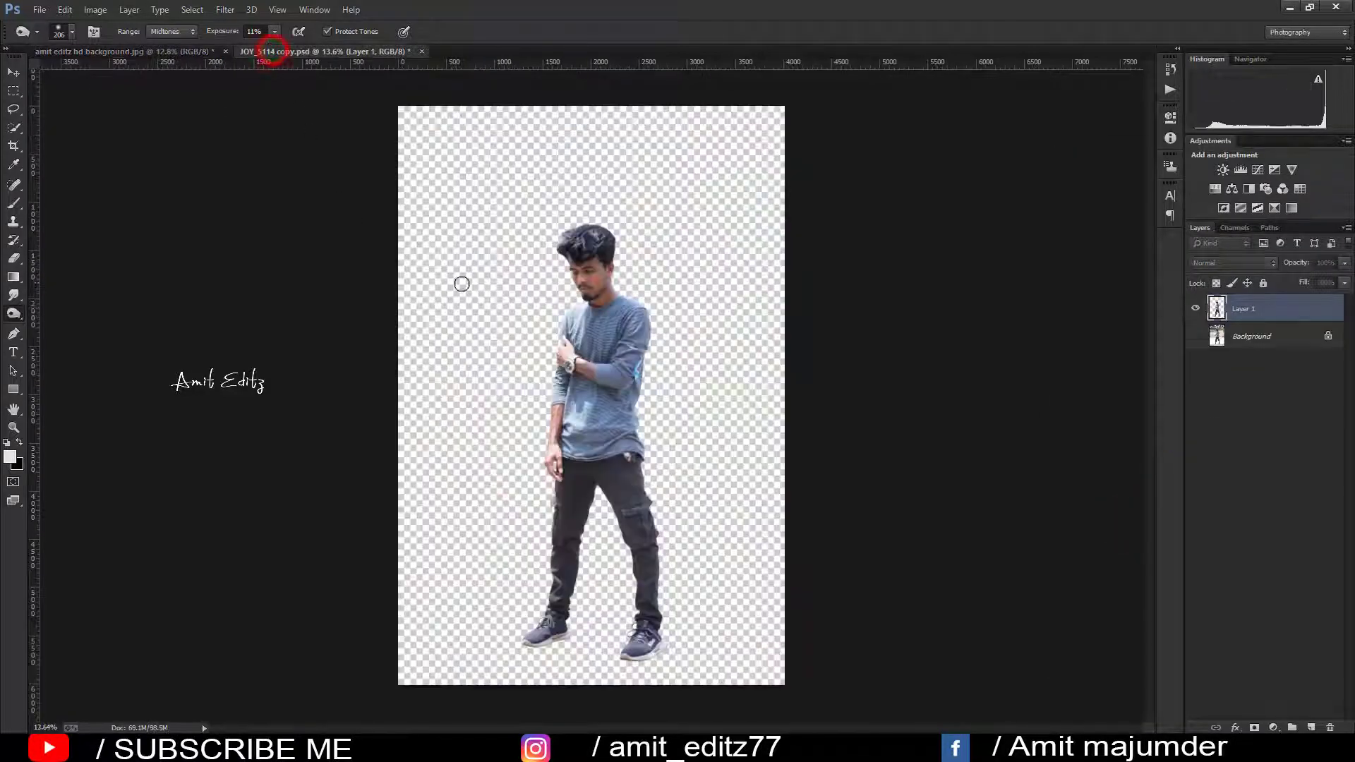
{"action": "left_click", "coordinate": [1194, 339]}
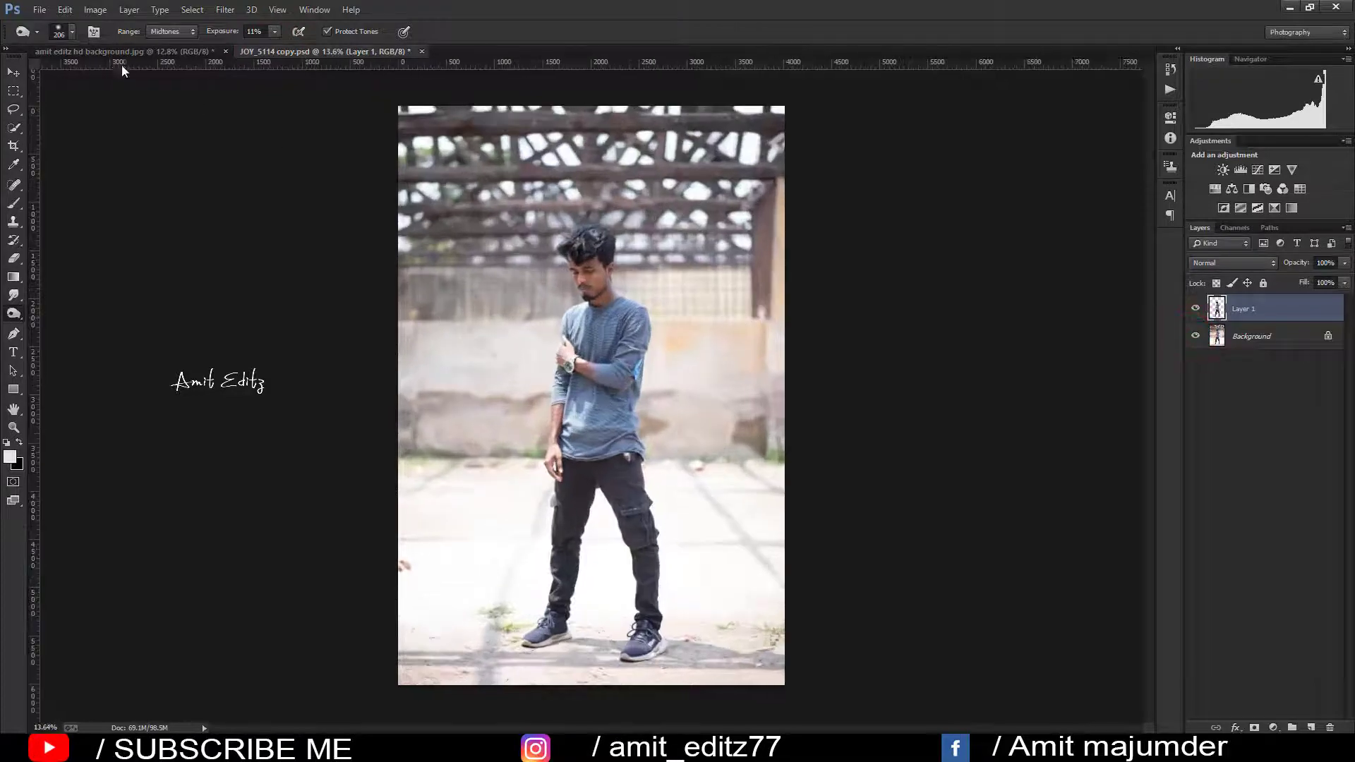
{"action": "left_click", "coordinate": [123, 51]}
- Flip between the original photo and the finished composite once more
{"action": "scroll", "coordinate": [481, 348], "scroll_direction": "up", "scroll_amount": 1}
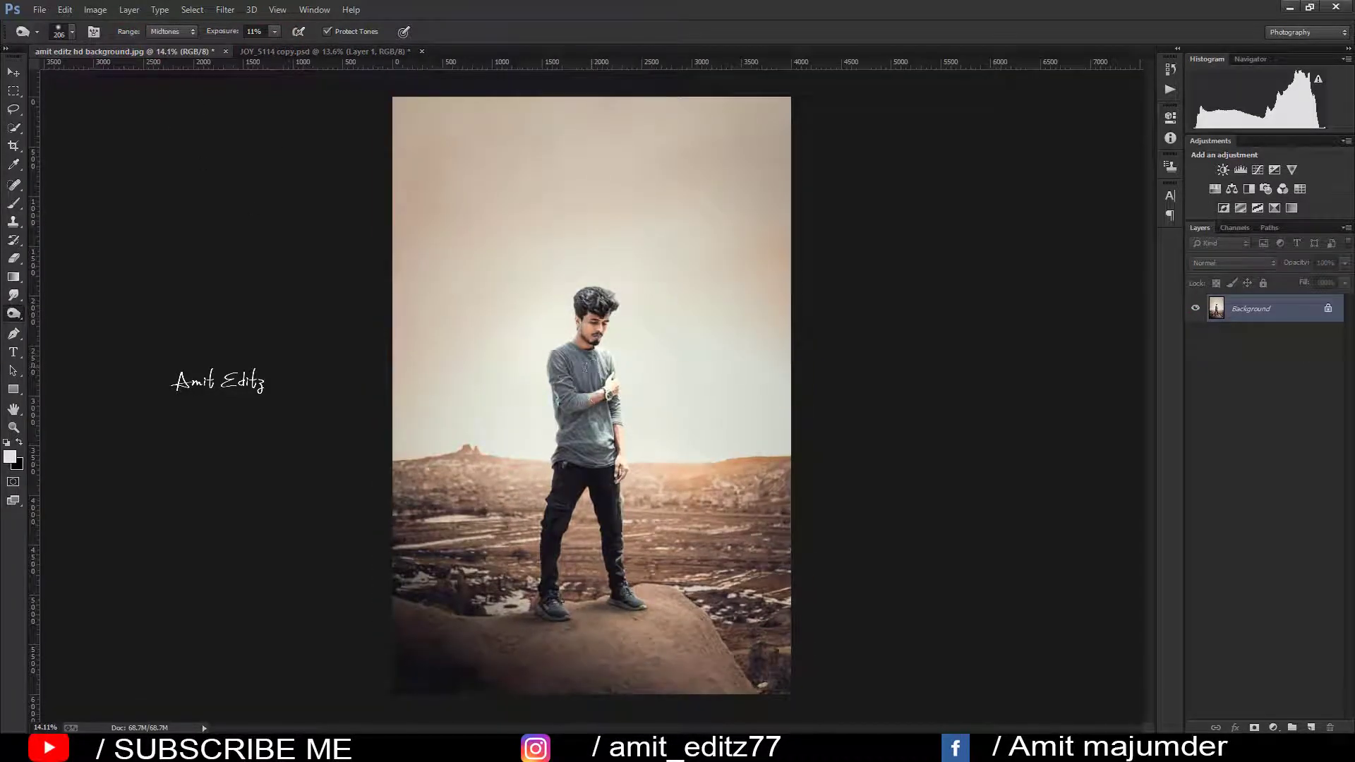
{"action": "left_click", "coordinate": [298, 52]}
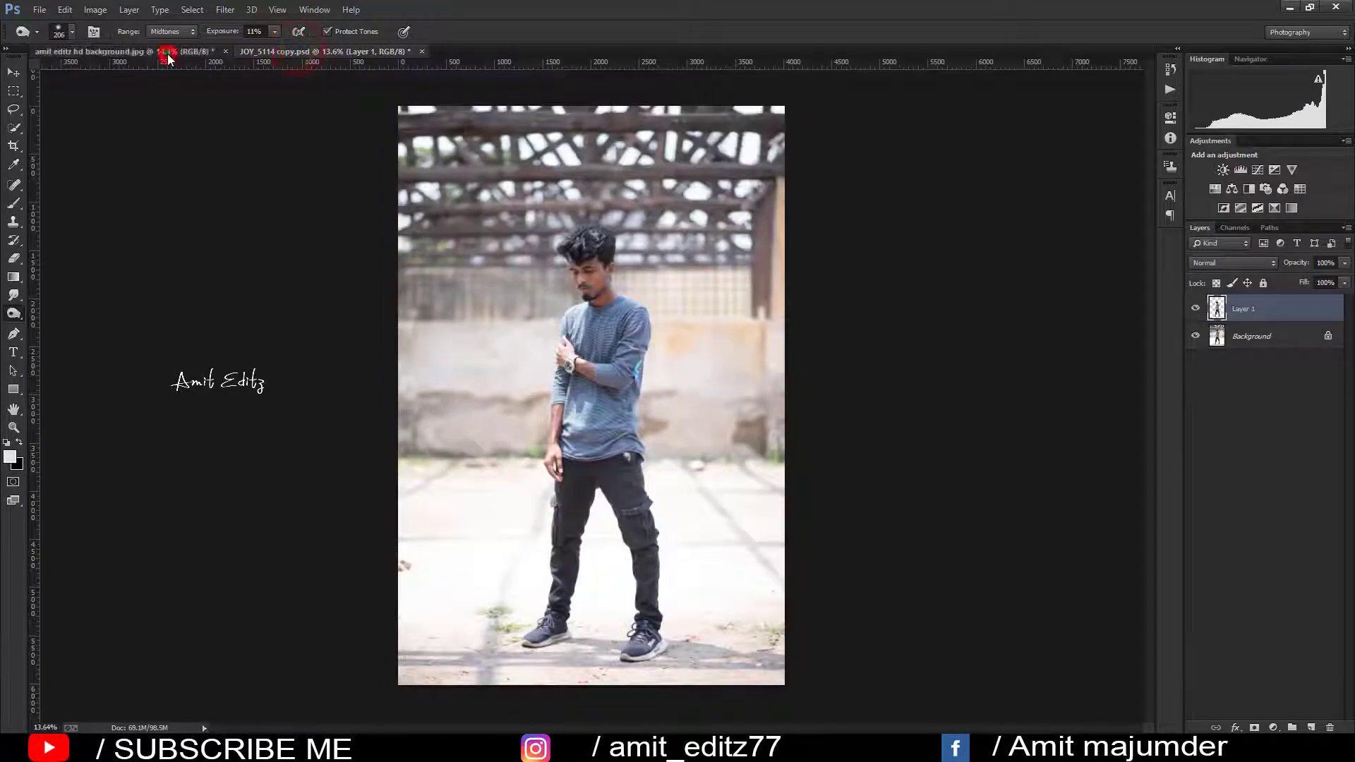
{"action": "left_click", "coordinate": [167, 53]}
{"action": "scroll", "coordinate": [635, 304], "scroll_direction": "up", "scroll_amount": 1}
{"action": "scroll", "coordinate": [633, 304], "scroll_direction": "down", "scroll_amount": 1}
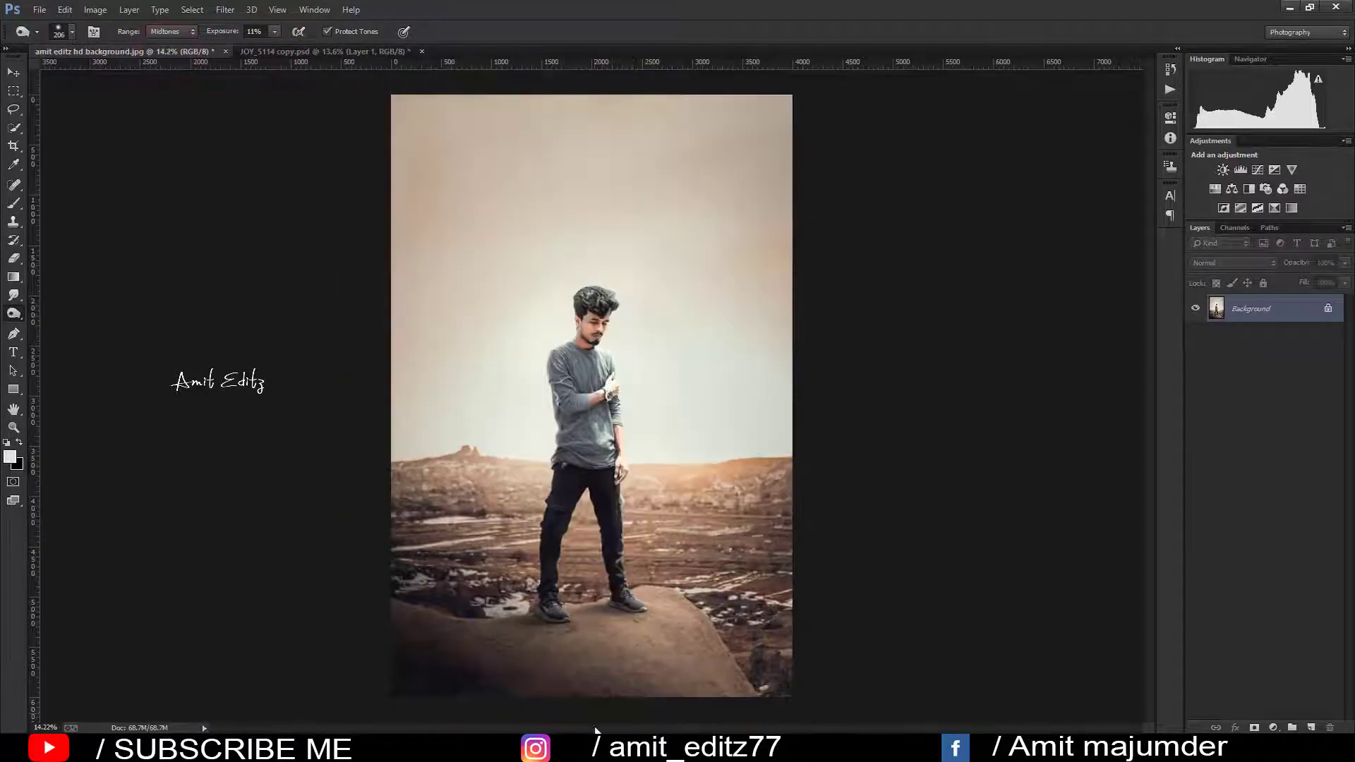